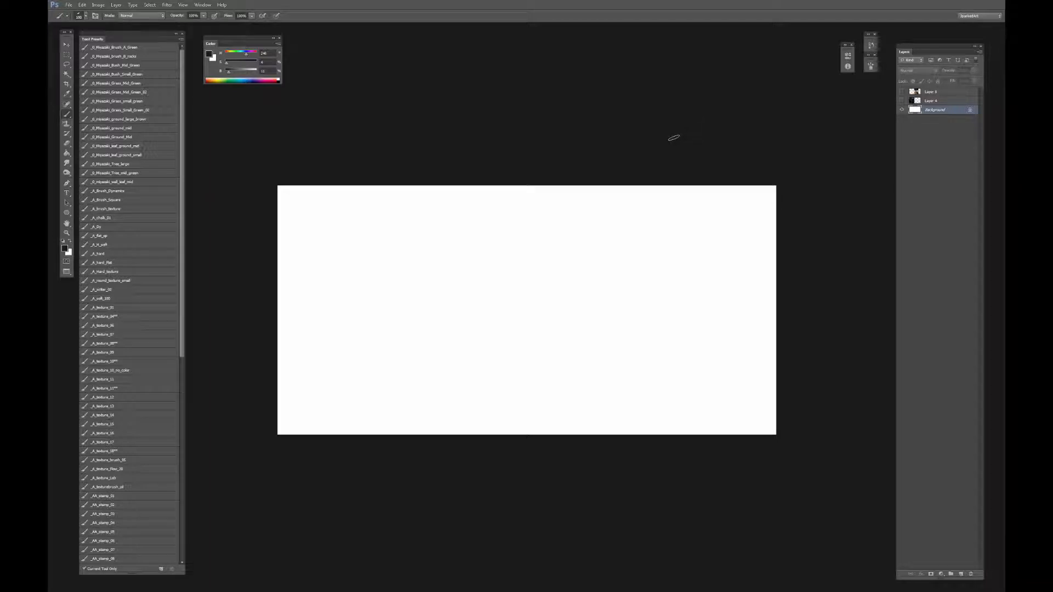
# Make both hidden layers of film stills visible above the white background.
pyautogui.moveTo(685, 138); pyautogui.dragTo(672, 175)
pyautogui.hotkey('ctrl', '+')
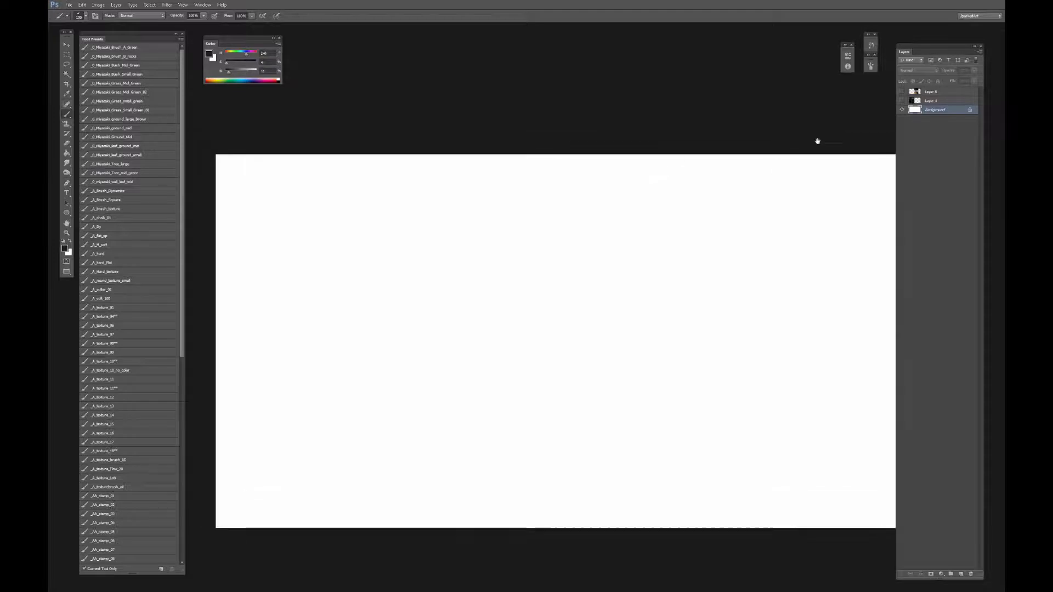
pyautogui.click(902, 100)
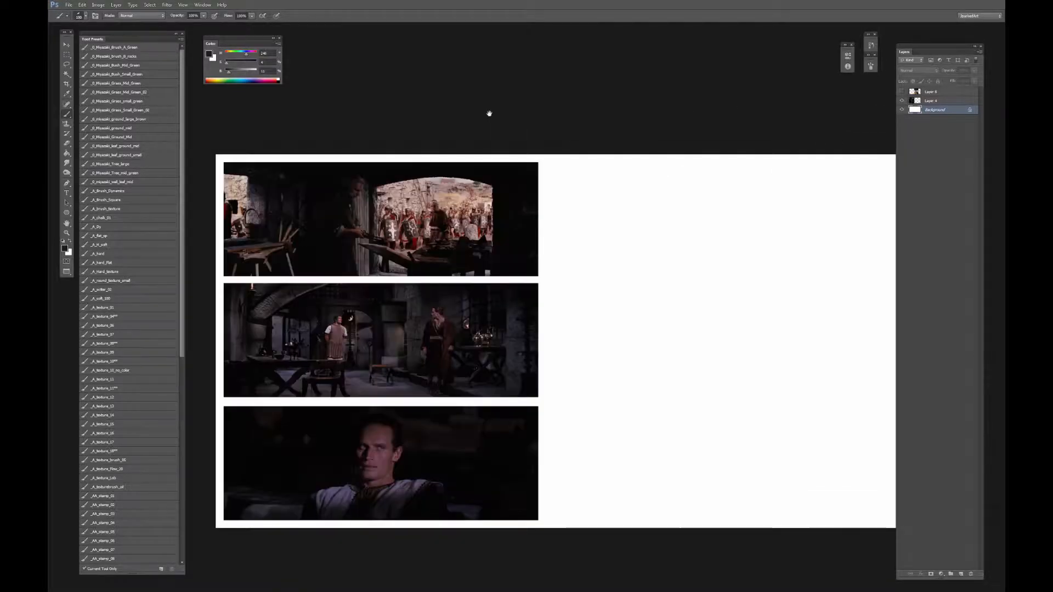
pyautogui.moveTo(489, 110); pyautogui.dragTo(519, 102)
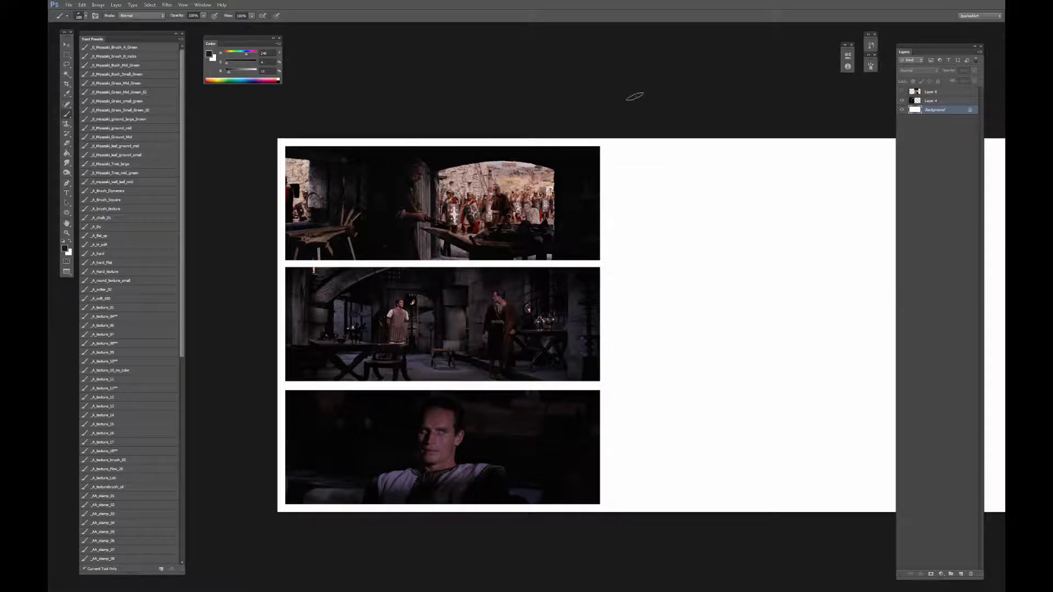
pyautogui.moveTo(666, 116); pyautogui.dragTo(613, 117)
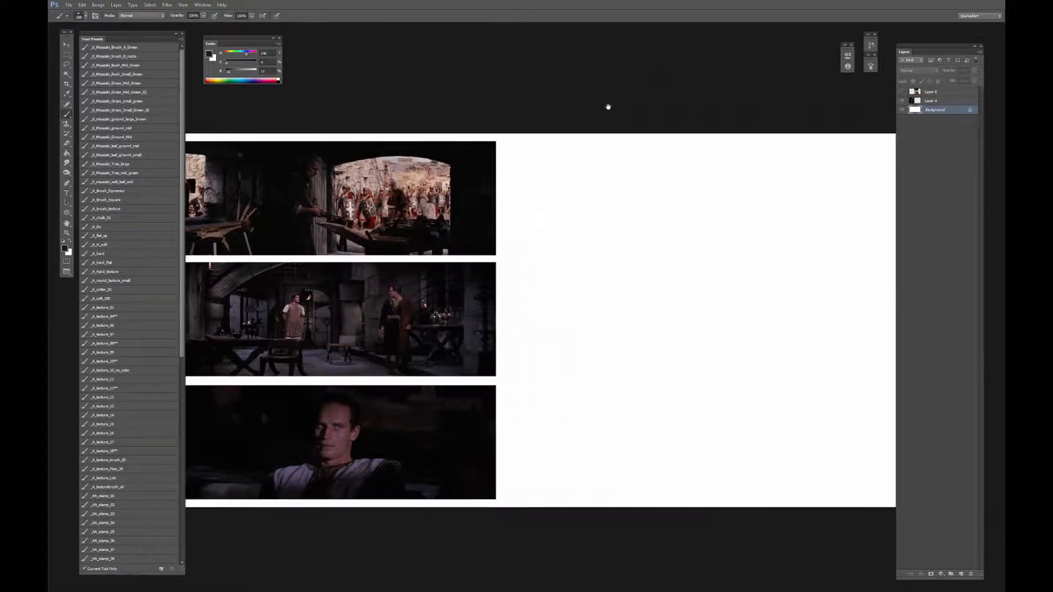
pyautogui.click(900, 92)
pyautogui.press('v')
pyautogui.moveTo(702, 105); pyautogui.dragTo(651, 99)
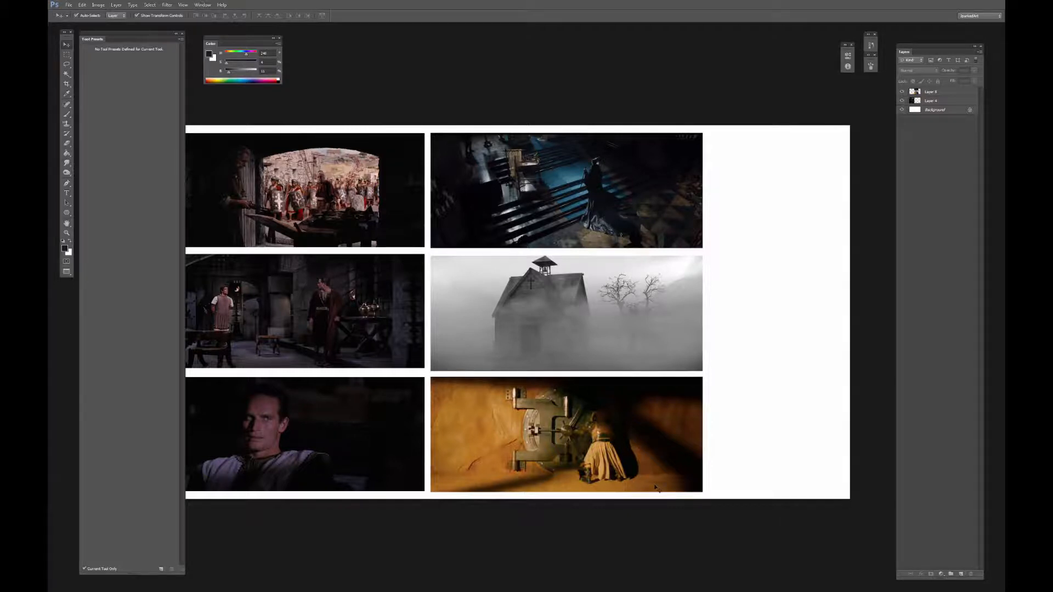
pyautogui.hscroll(-3, 540, 392)
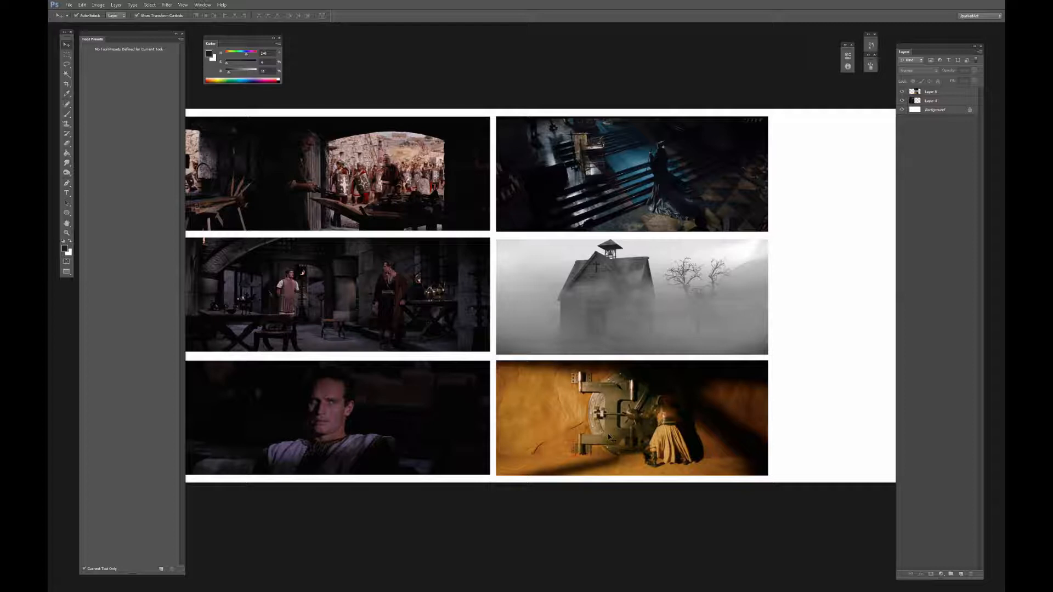
# Duplicate the two film-still layers and hide the original layers.
pyautogui.click(510, 244)
pyautogui.hscroll(-2, 510, 245)
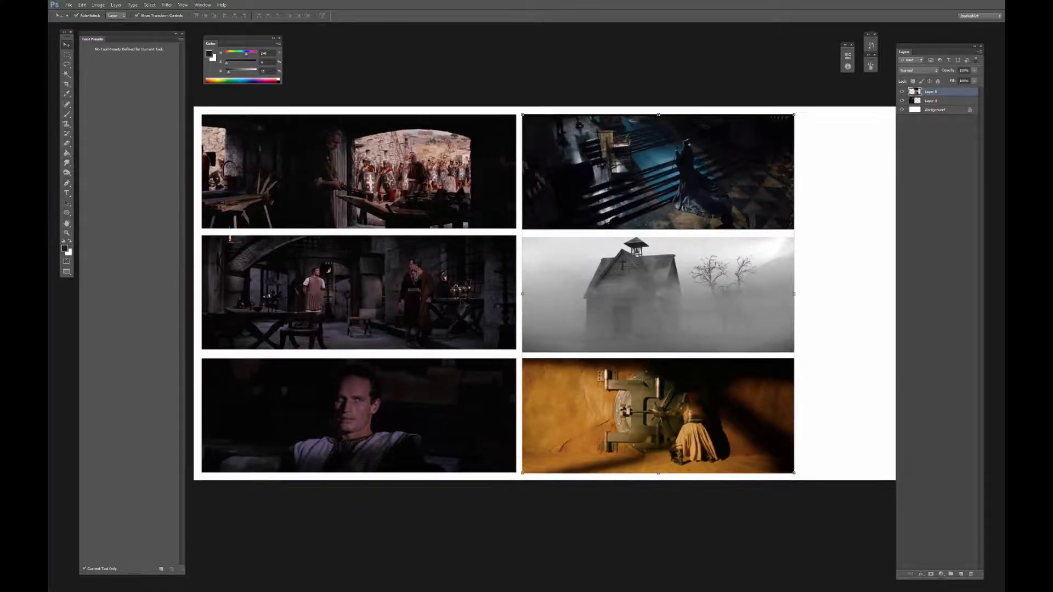
pyautogui.keyDown('shift'); pyautogui.click(940, 101); pyautogui.keyUp('shift')
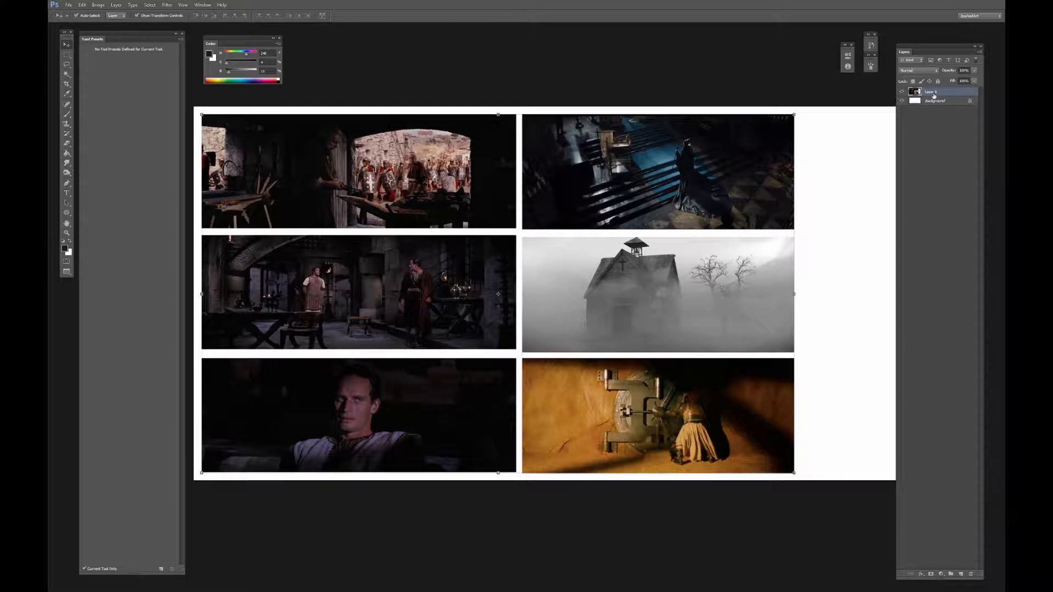
pyautogui.hotkey('alt', ',')
pyautogui.moveTo(938, 102); pyautogui.dragTo(959, 573)
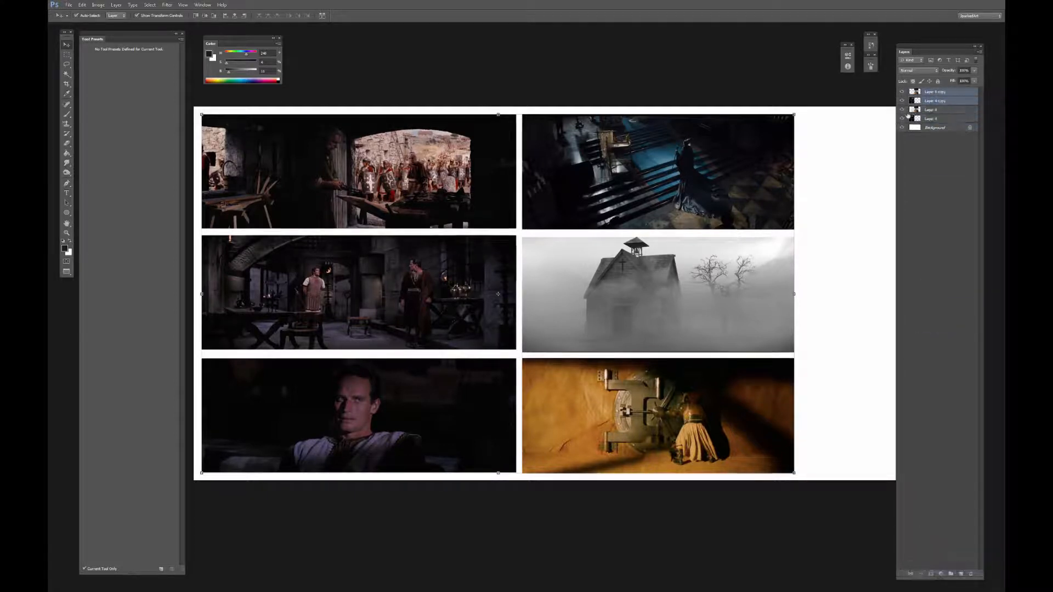
pyautogui.moveTo(901, 118); pyautogui.dragTo(901, 110)
# Desaturate both duplicated film-still layers to greyscale with Hue/Saturation.
pyautogui.click(935, 101)
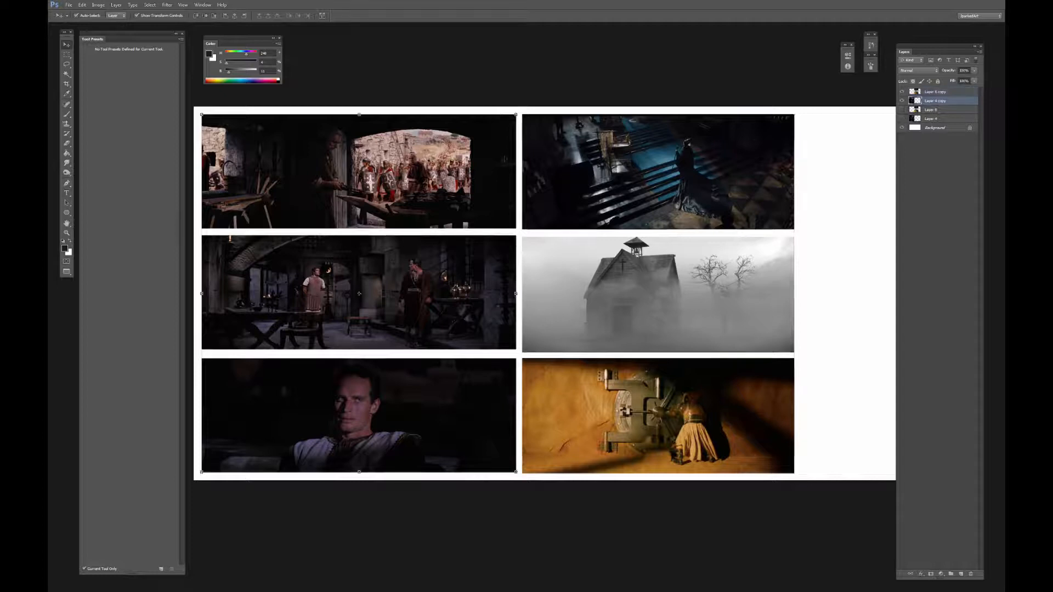
pyautogui.hotkey('ctrl', 'u')
pyautogui.moveTo(711, 196); pyautogui.dragTo(668, 199)
pyautogui.click(802, 139)
pyautogui.click(935, 92)
pyautogui.hotkey('ctrl', 'u')
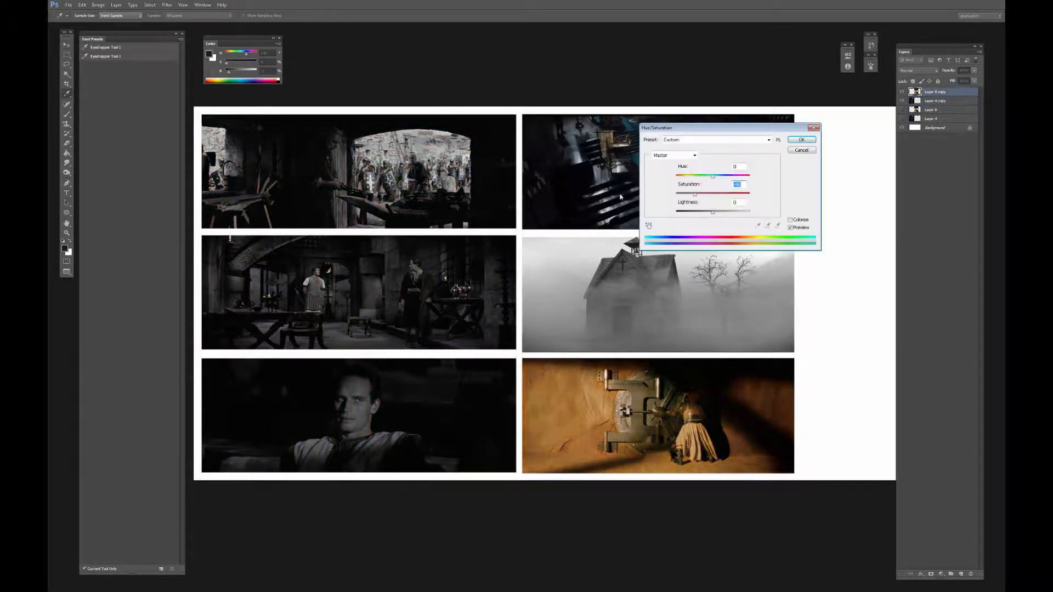
pyautogui.click(802, 139)
pyautogui.click(930, 102)
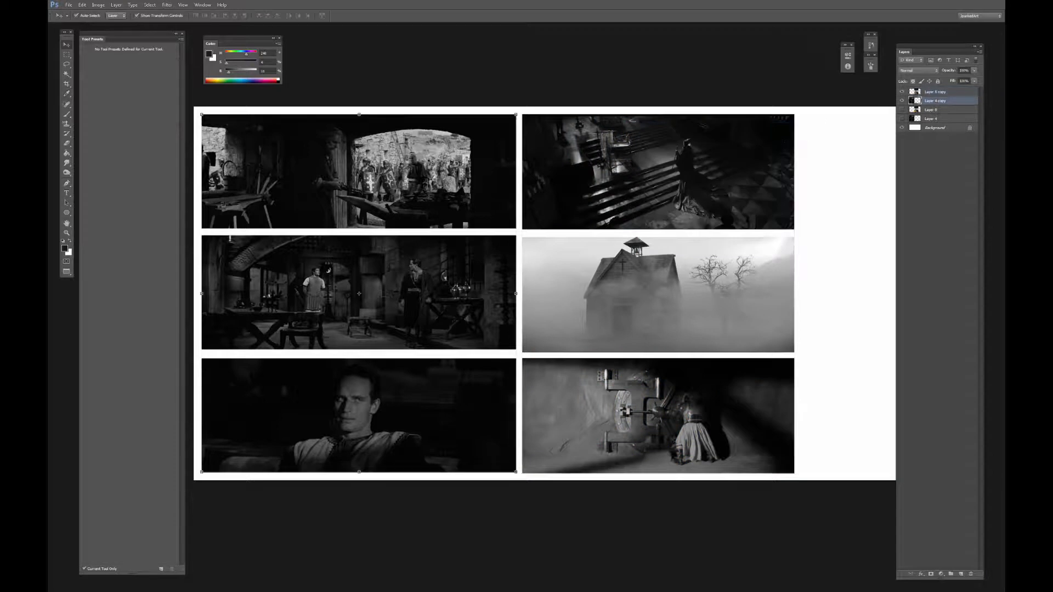
pyautogui.moveTo(429, 250); pyautogui.dragTo(481, 239)
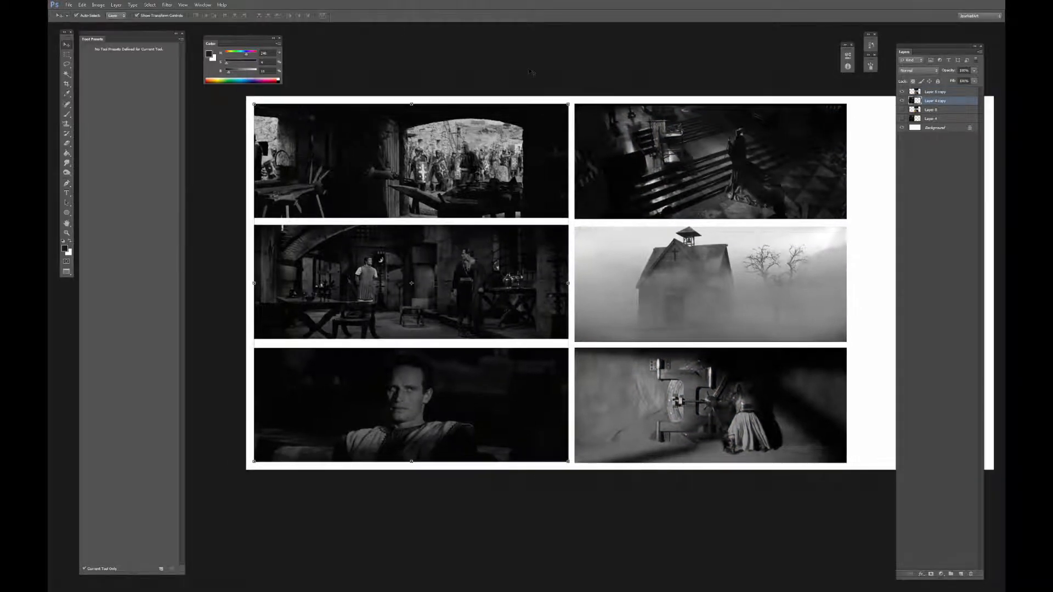
pyautogui.click(531, 72)
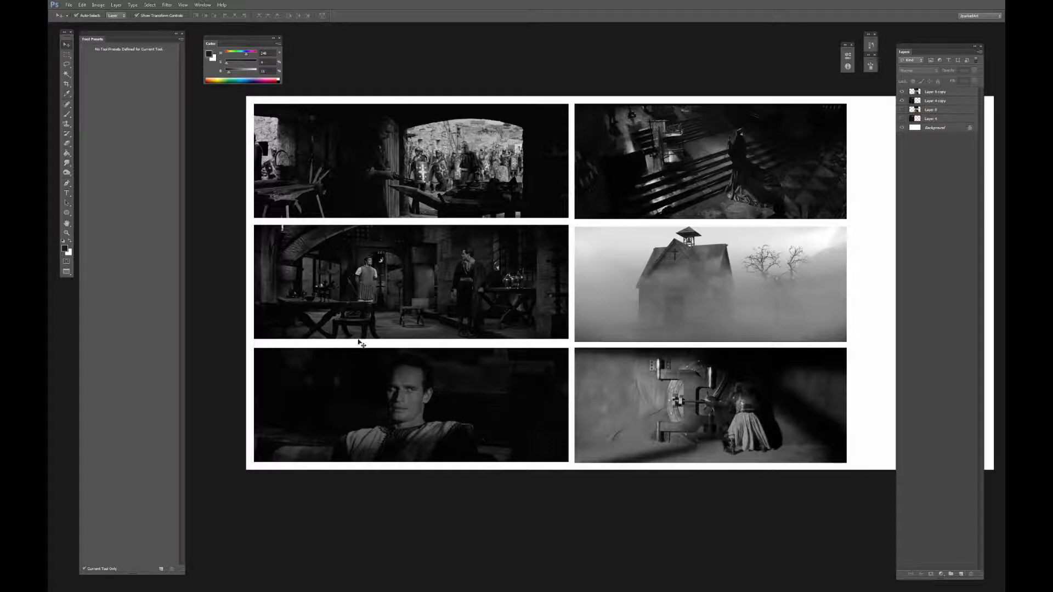
pyautogui.click(488, 171)
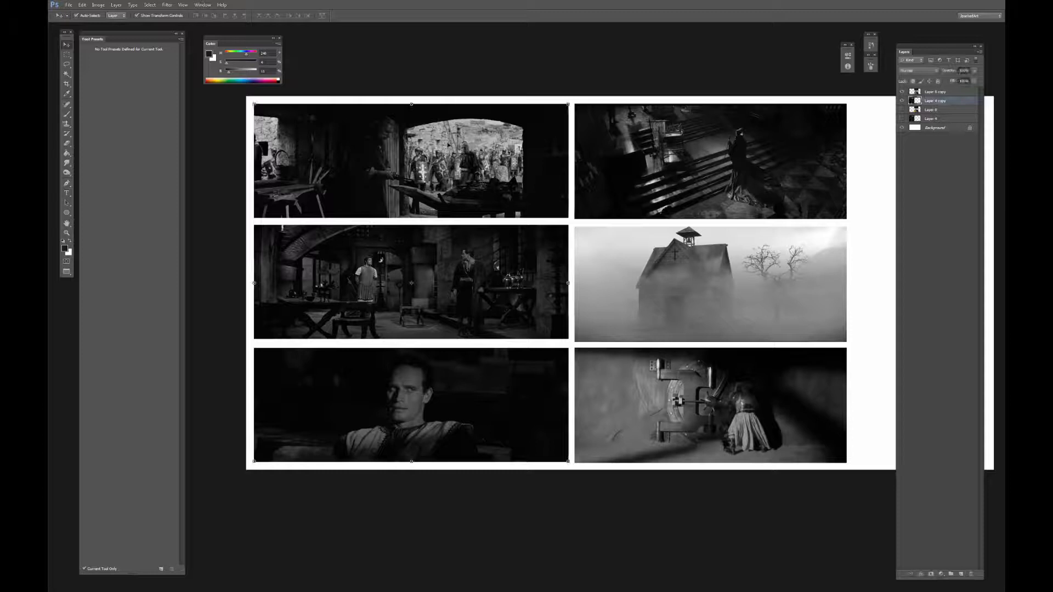
pyautogui.click(532, 81)
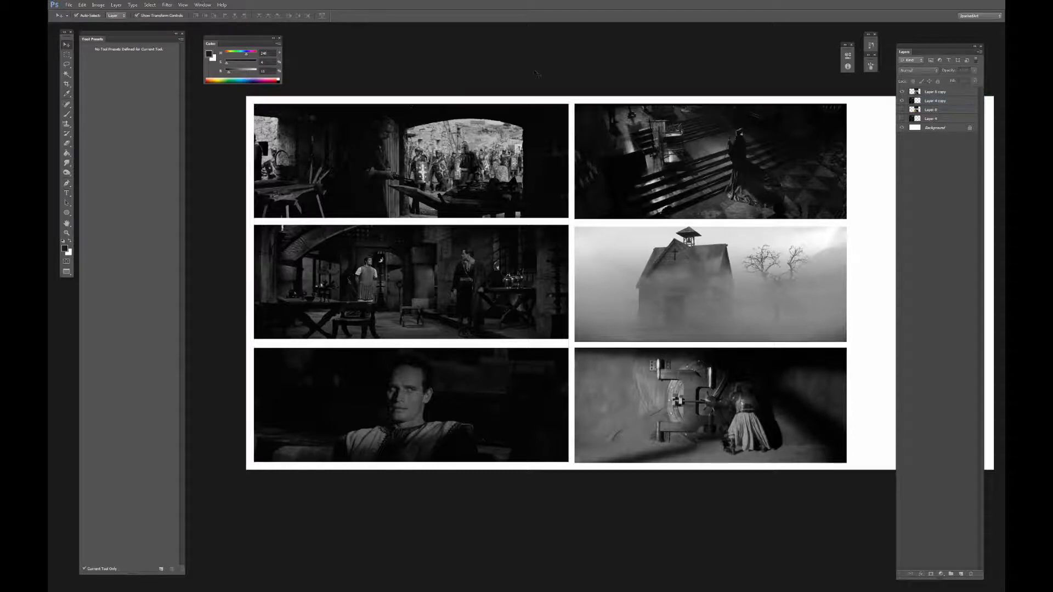
pyautogui.moveTo(532, 91); pyautogui.dragTo(518, 103)
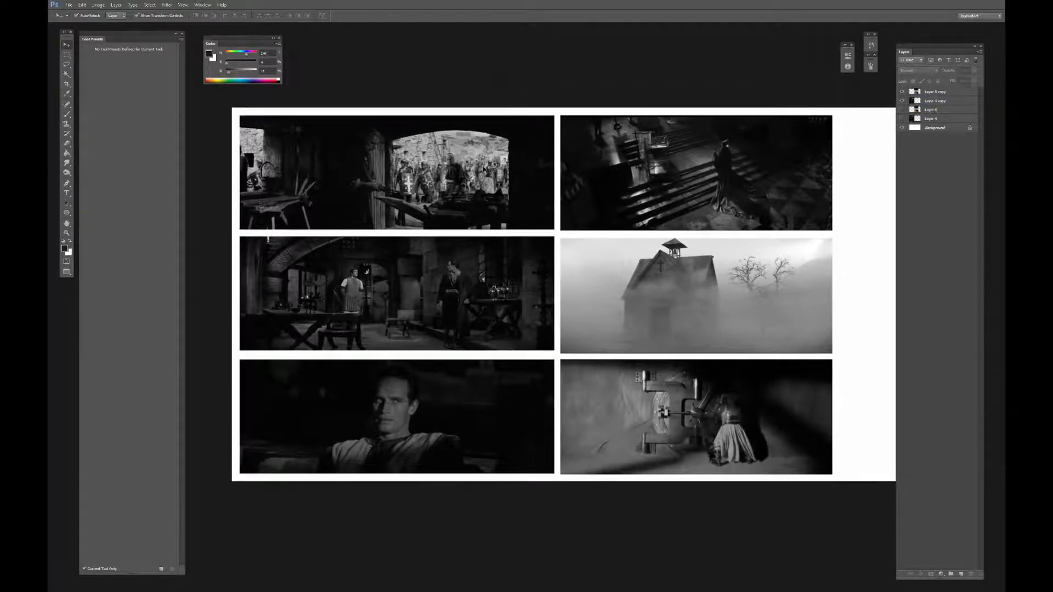
# Raise the contrast of the first column of stills with Levels, setting the white input level to 97.
pyautogui.click(481, 166)
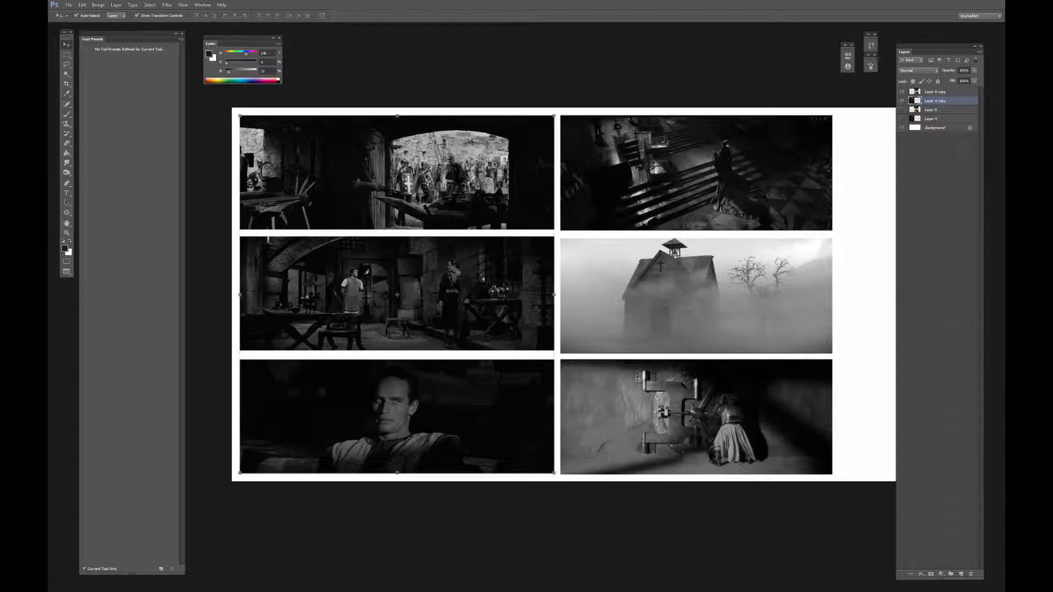
pyautogui.hotkey('ctrl', 'l')
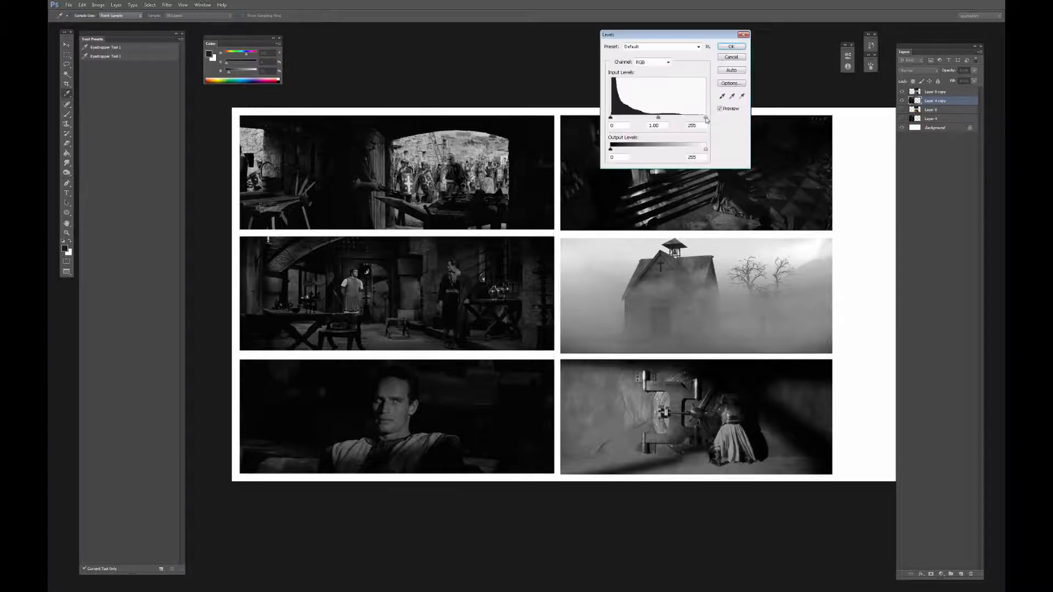
pyautogui.moveTo(704, 117); pyautogui.dragTo(632, 118)
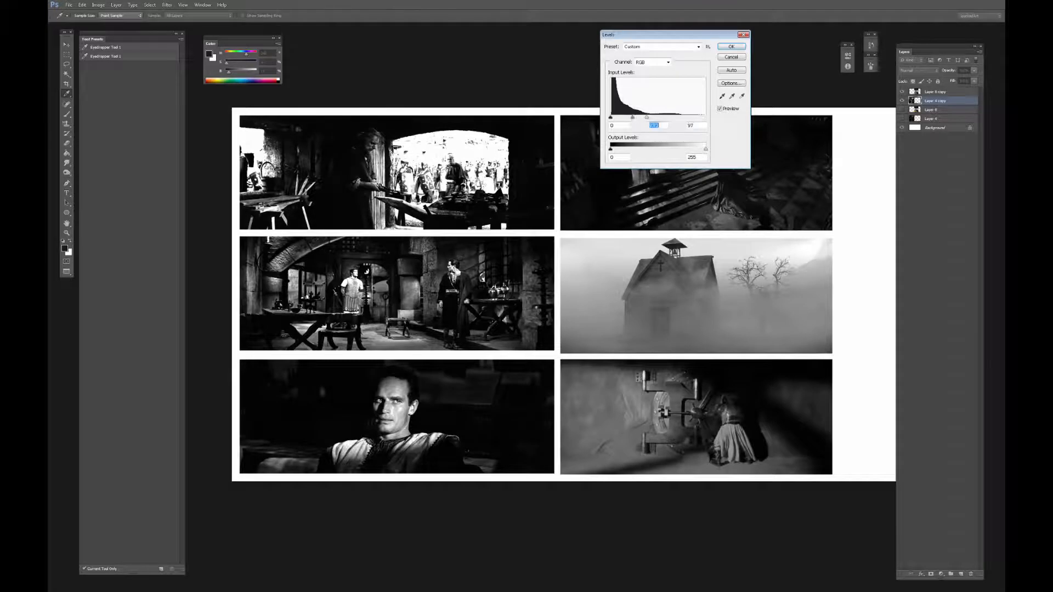
pyautogui.press('Return')
pyautogui.press('v')
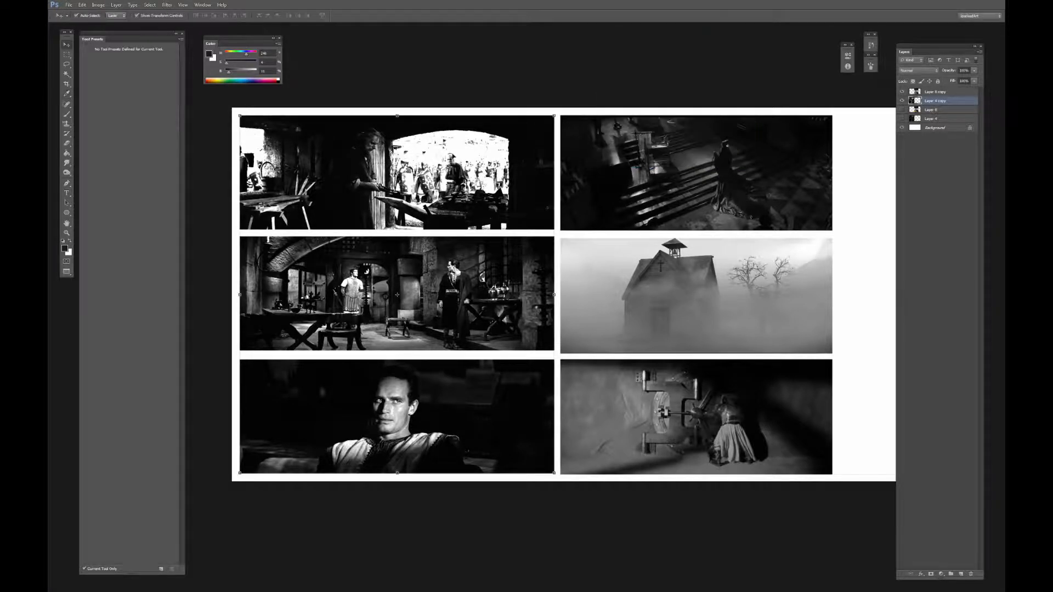
# Adjust Levels on the column with the church still, setting the white input level to 174 and shifting the midtones.
pyautogui.hotkey('alt', ']')
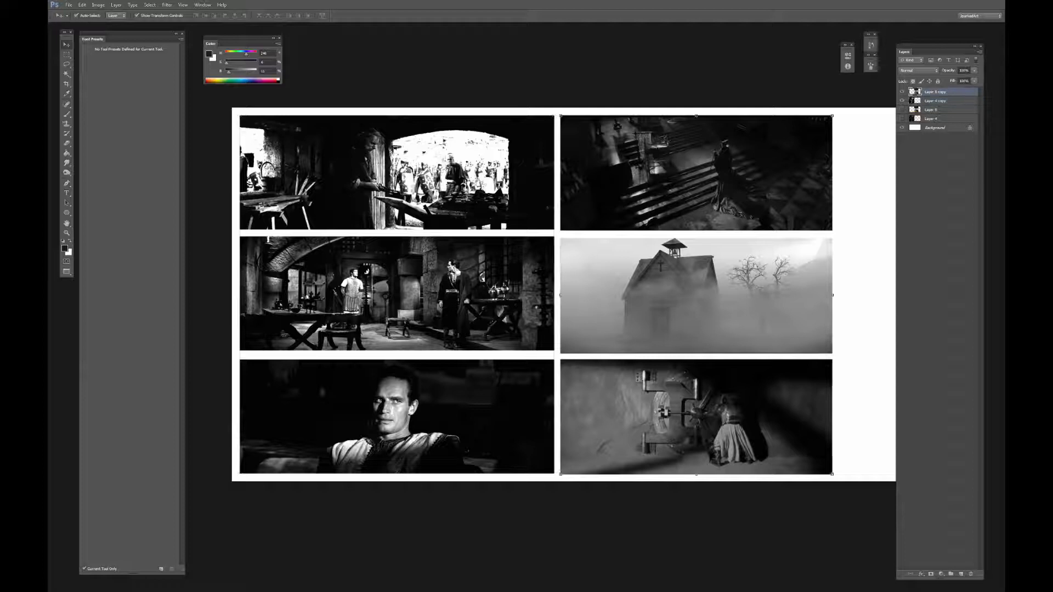
pyautogui.hotkey('ctrl', 'l')
pyautogui.moveTo(705, 117); pyautogui.dragTo(657, 118)
pyautogui.moveTo(689, 35); pyautogui.dragTo(487, 216)
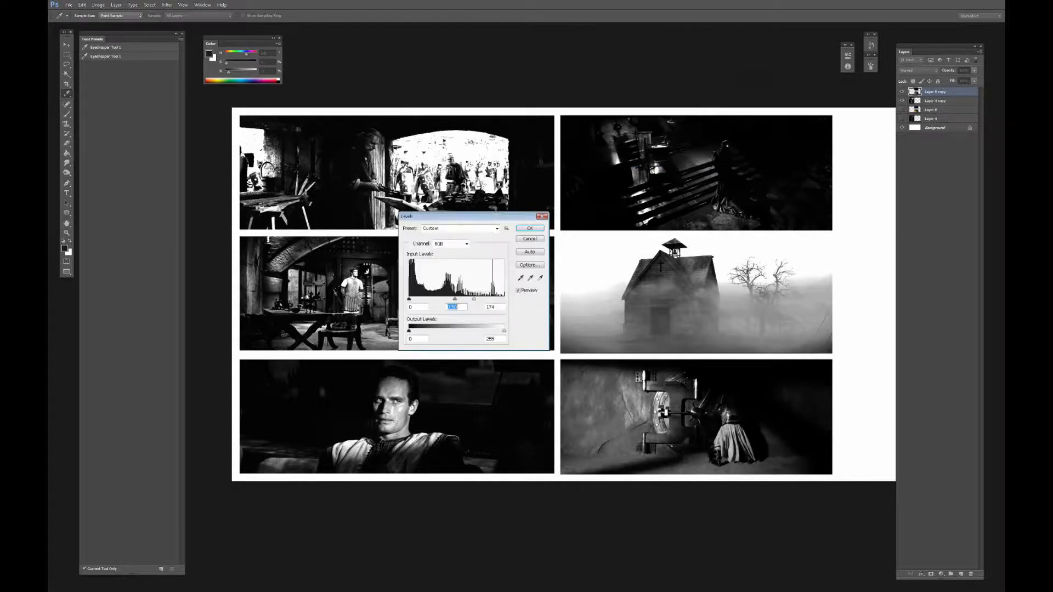
pyautogui.moveTo(454, 299); pyautogui.dragTo(471, 299)
pyautogui.press('Return')
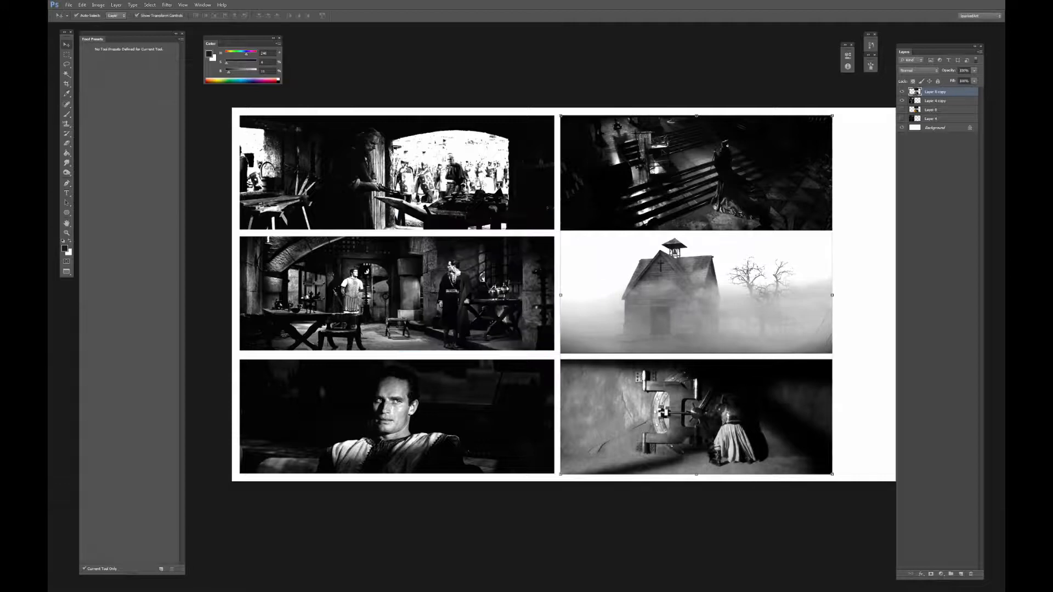
pyautogui.click(445, 90)
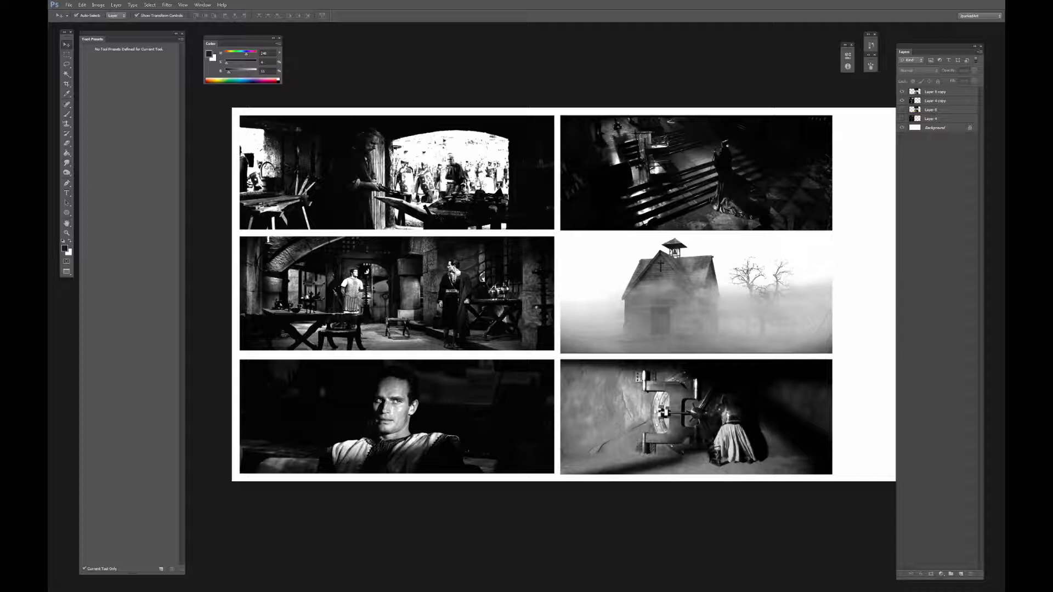
# Hide the column with the church still and place a duplicate of the remaining greyscale column in its space.
pyautogui.click(707, 170)
pyautogui.click(903, 91)
pyautogui.click(928, 102)
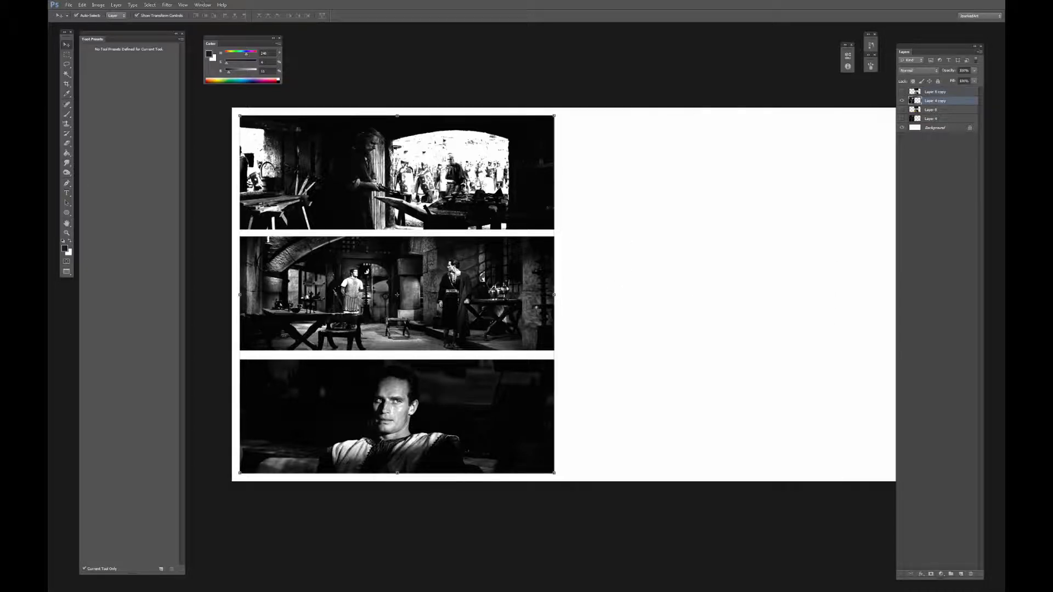
pyautogui.moveTo(431, 177); pyautogui.dragTo(756, 174)
pyautogui.hscroll(3, 757, 175)
# Fill the Background layer with a dark grey using the Paint Bucket.
pyautogui.click(941, 136)
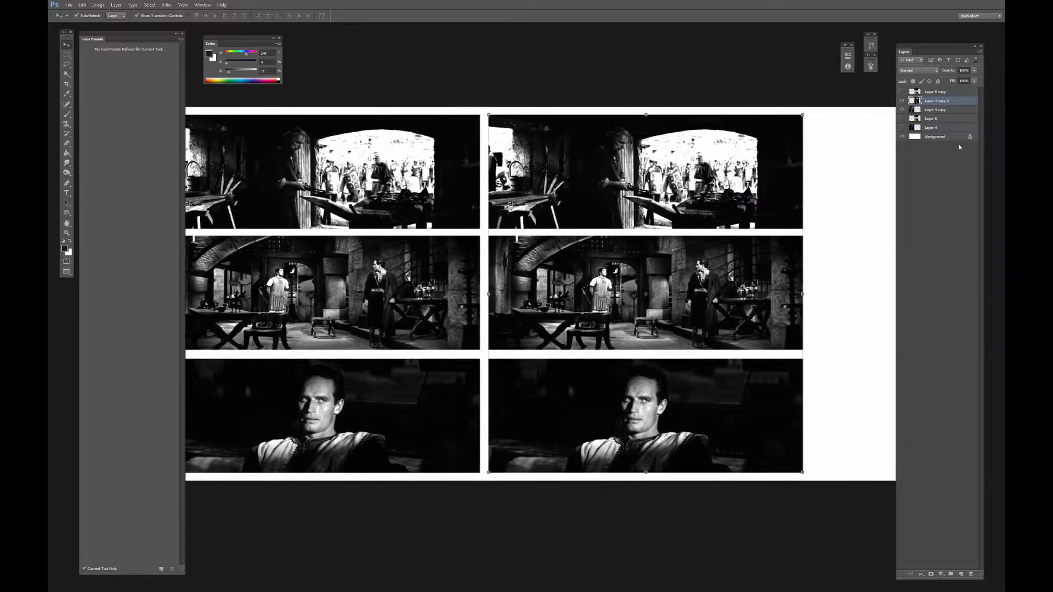
pyautogui.press('g')
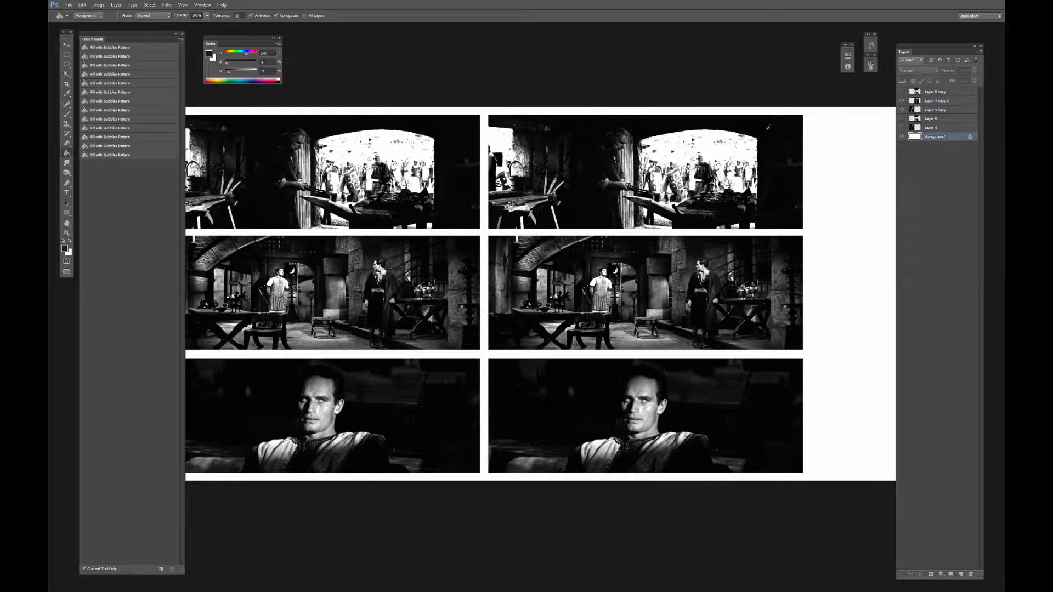
pyautogui.click(230, 71)
pyautogui.click(584, 132)
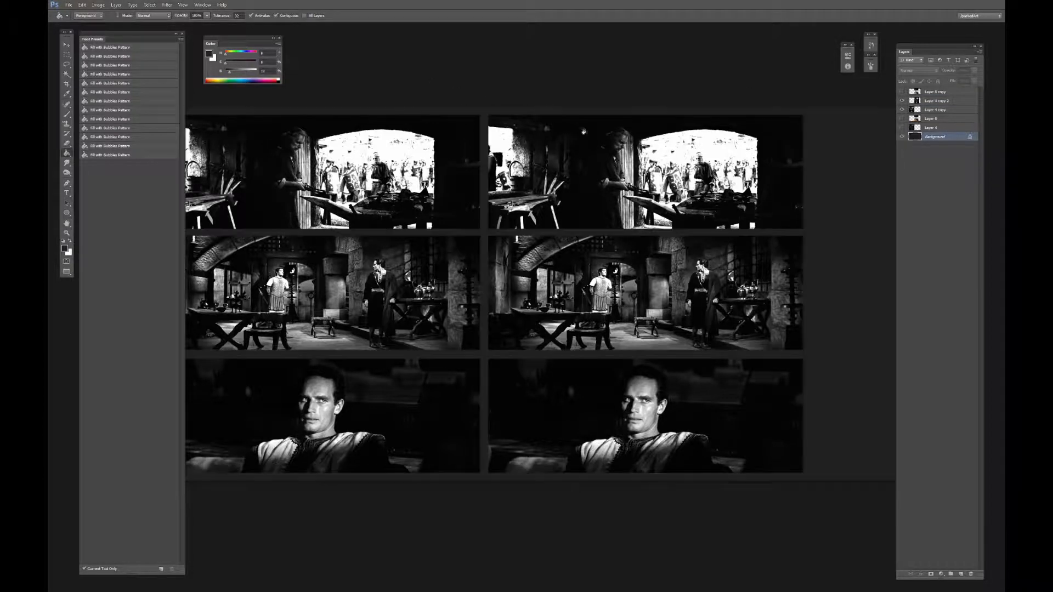
pyautogui.click(231, 71)
pyautogui.click(593, 161)
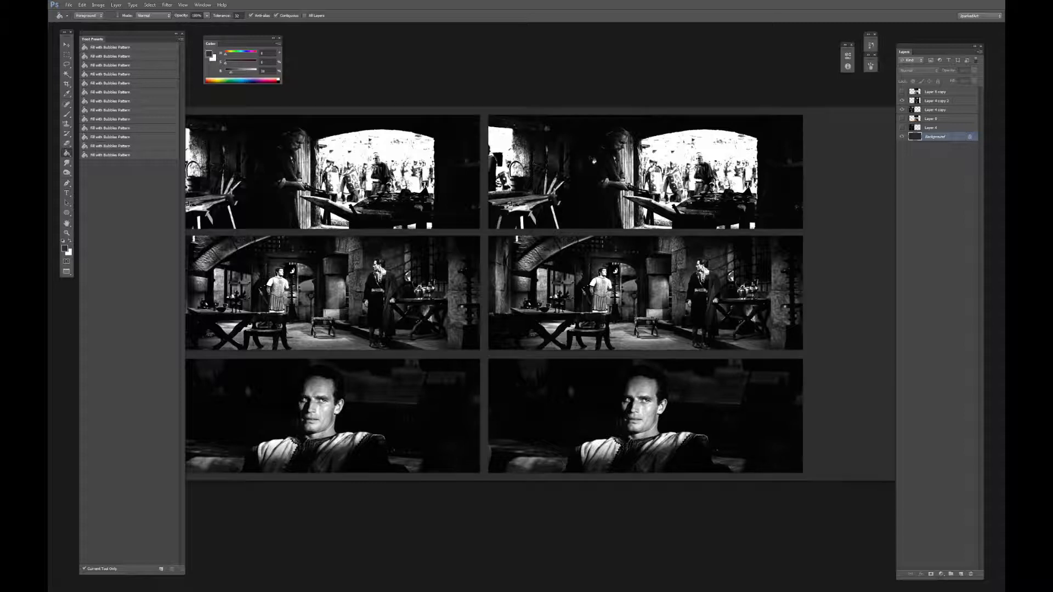
# Nudge the duplicated column of stills away from the original to widen the gap between them.
pyautogui.press('v')
pyautogui.click(594, 160)
pyautogui.moveTo(703, 191); pyautogui.dragTo(617, 184)
pyautogui.hotkey('shift', 'Right')
pyautogui.hotkey('shift', 'Right')
pyautogui.hotkey('shift', 'Right')
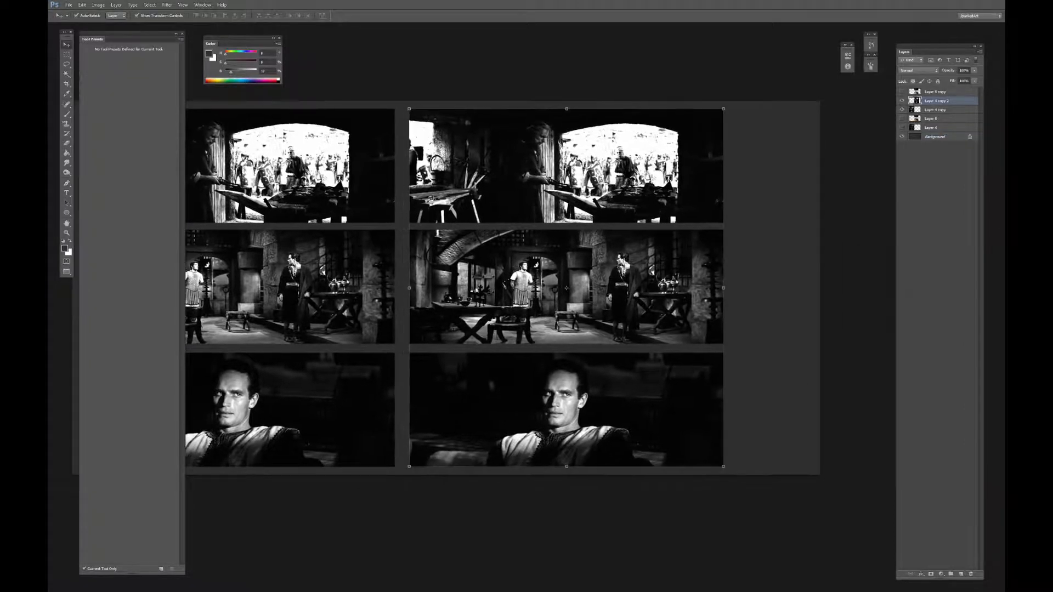
# Turn the duplicated column of stills into blank white frames by setting Hue/Saturation lightness to +100.
pyautogui.hotkey('ctrl', 'u')
pyautogui.moveTo(709, 212); pyautogui.dragTo(751, 212)
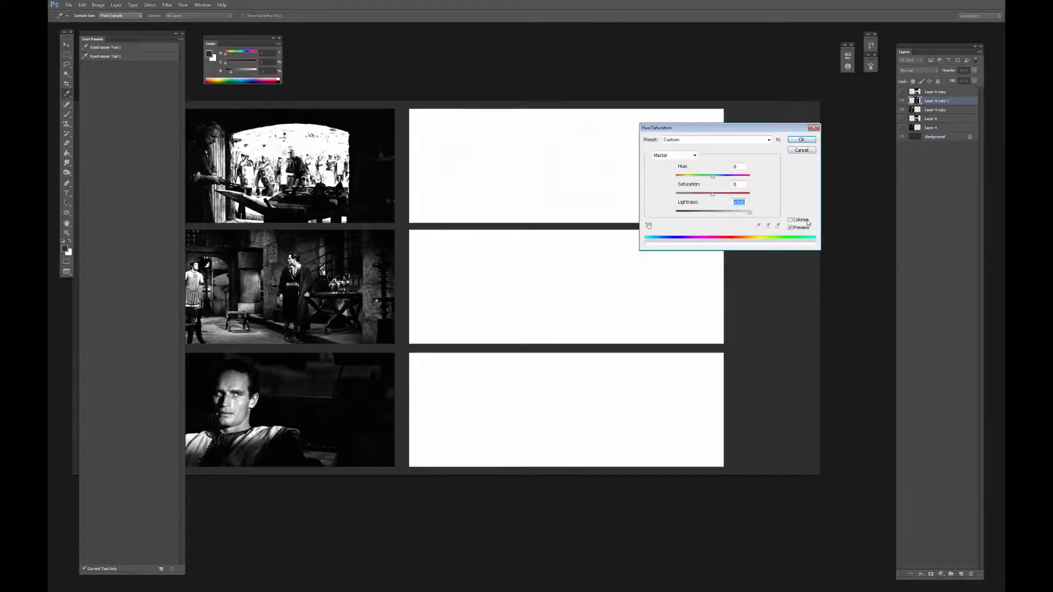
pyautogui.press('Return')
# Sample black from the top still as the brush colour, enlarge the brush, and add a new layer above the white frames.
pyautogui.press('b')
pyautogui.moveTo(485, 124); pyautogui.dragTo(531, 149)
pyautogui.keyDown('alt'); pyautogui.click(439, 135); pyautogui.keyUp('alt')
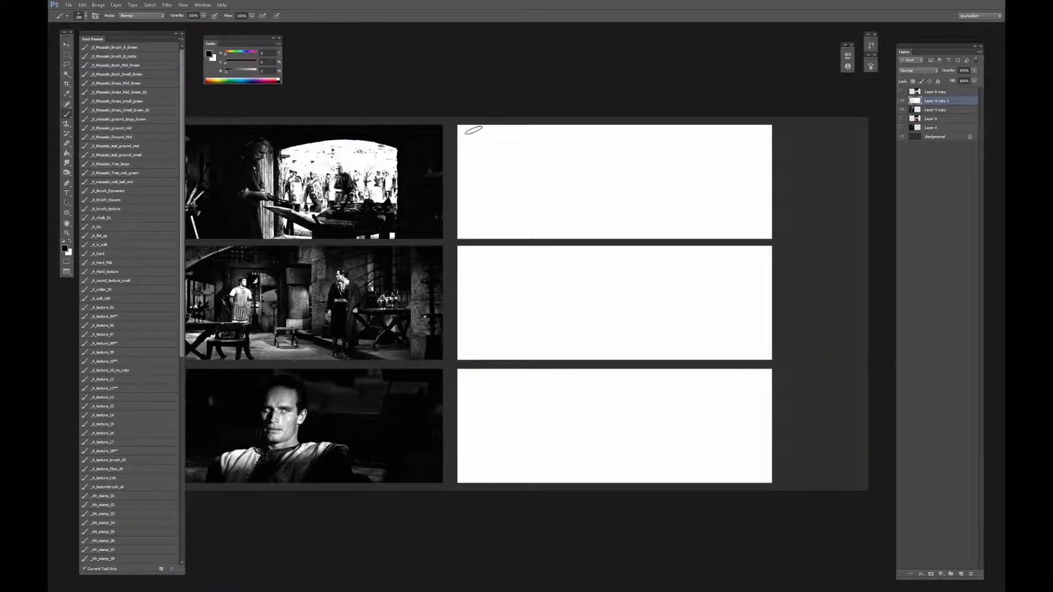
pyautogui.press(']')
pyautogui.press(']')
pyautogui.press(']')
pyautogui.click(961, 574)
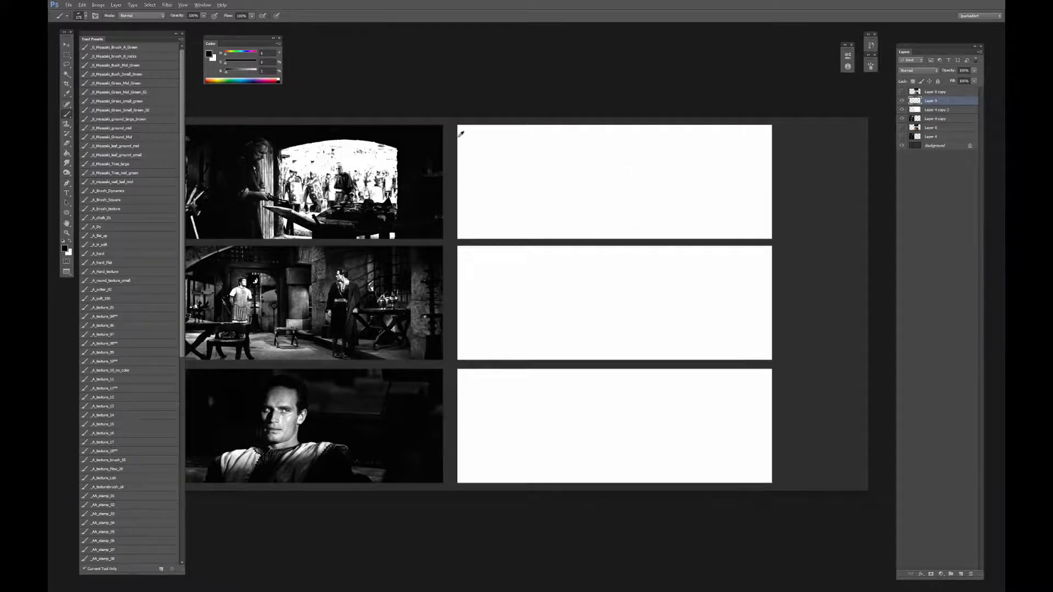
# Paint a hard-edged solid black block and a soft grey spot side by side in the top white frame.
pyautogui.click(529, 156)
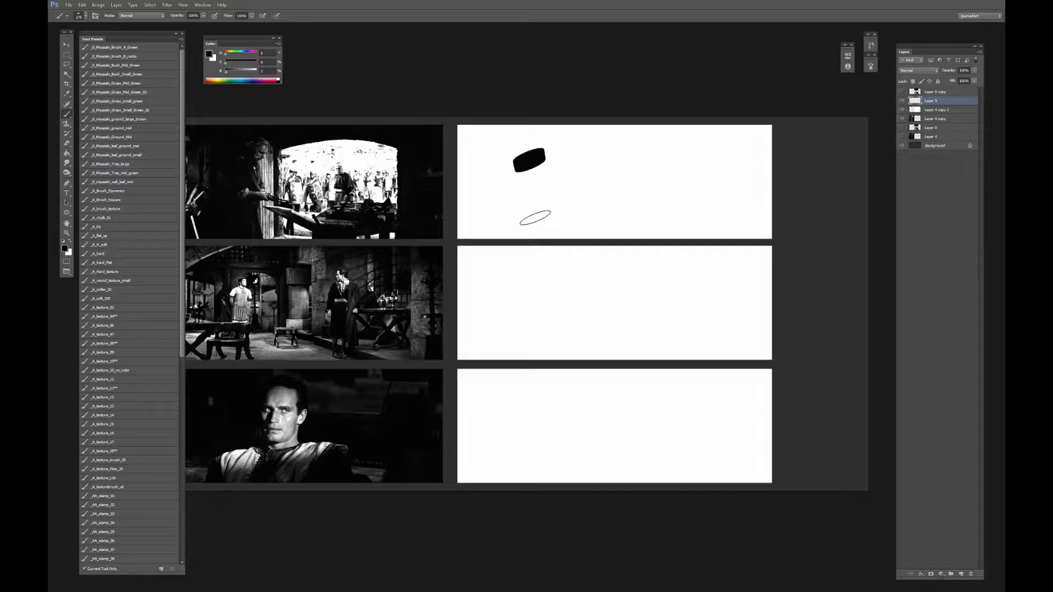
pyautogui.keyDown('shift'); pyautogui.click(531, 188); pyautogui.keyUp('shift')
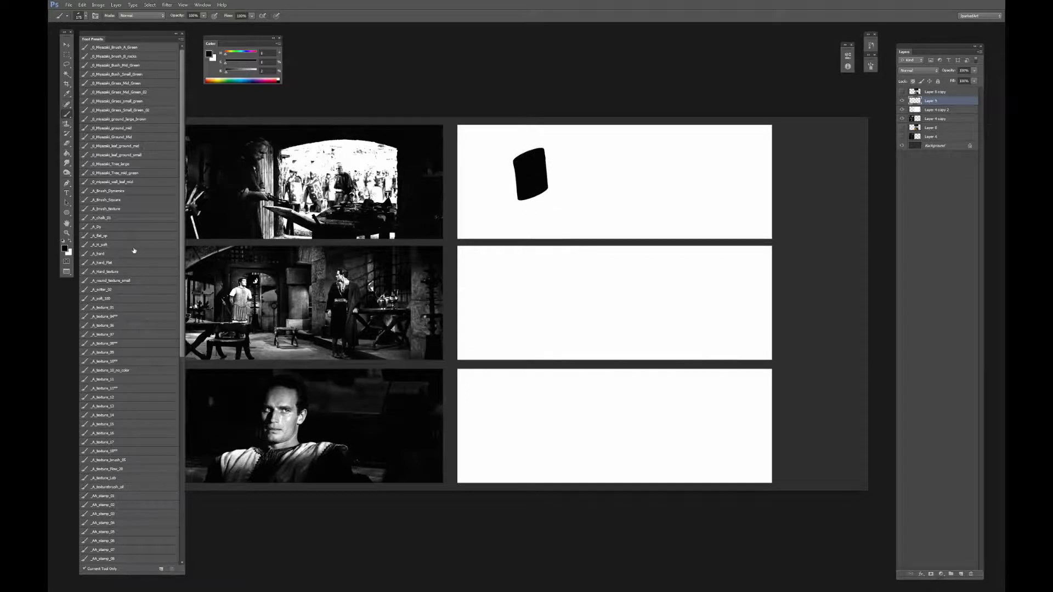
pyautogui.click(107, 300)
pyautogui.moveTo(584, 137); pyautogui.dragTo(586, 203)
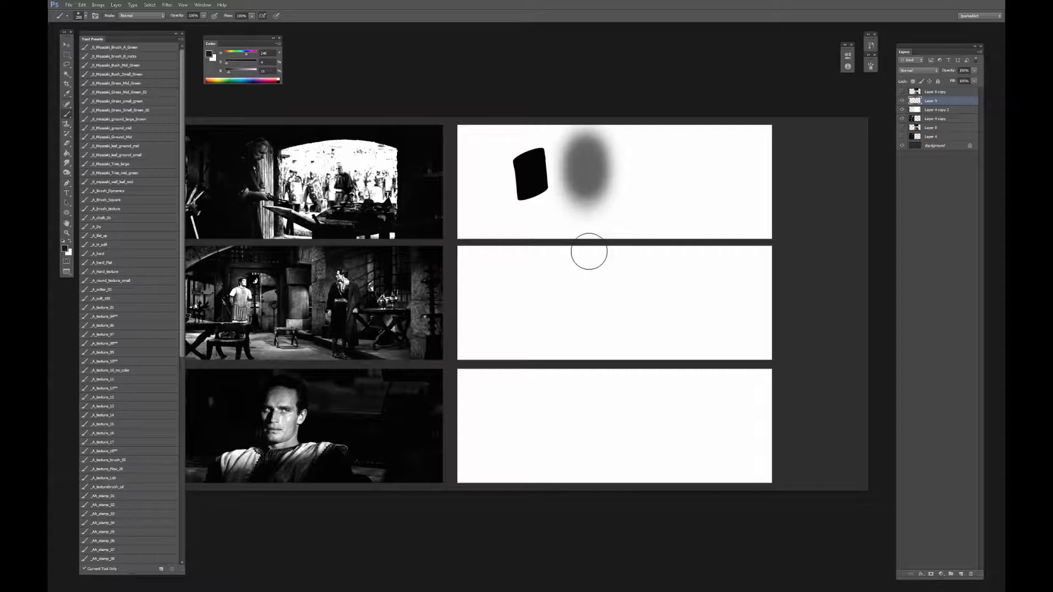
# Draw a thin black vertical line beside the soft grey spot with a small hard brush.
pyautogui.click(118, 227)
pyautogui.moveTo(643, 149); pyautogui.dragTo(645, 186)
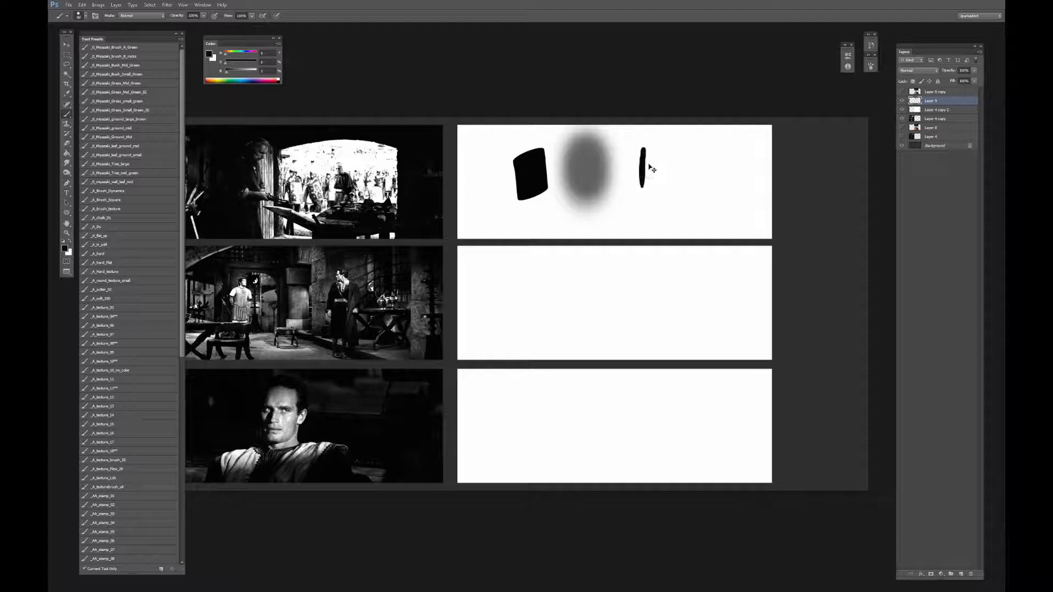
pyautogui.hotkey('ctrl', 'z')
pyautogui.moveTo(643, 150); pyautogui.dragTo(643, 196)
pyautogui.hotkey('ctrl', 'z')
pyautogui.press('[')
pyautogui.press('[')
pyautogui.press('[')
pyautogui.press('[')
pyautogui.press('[')
pyautogui.press('[')
pyautogui.press('[')
pyautogui.press('[')
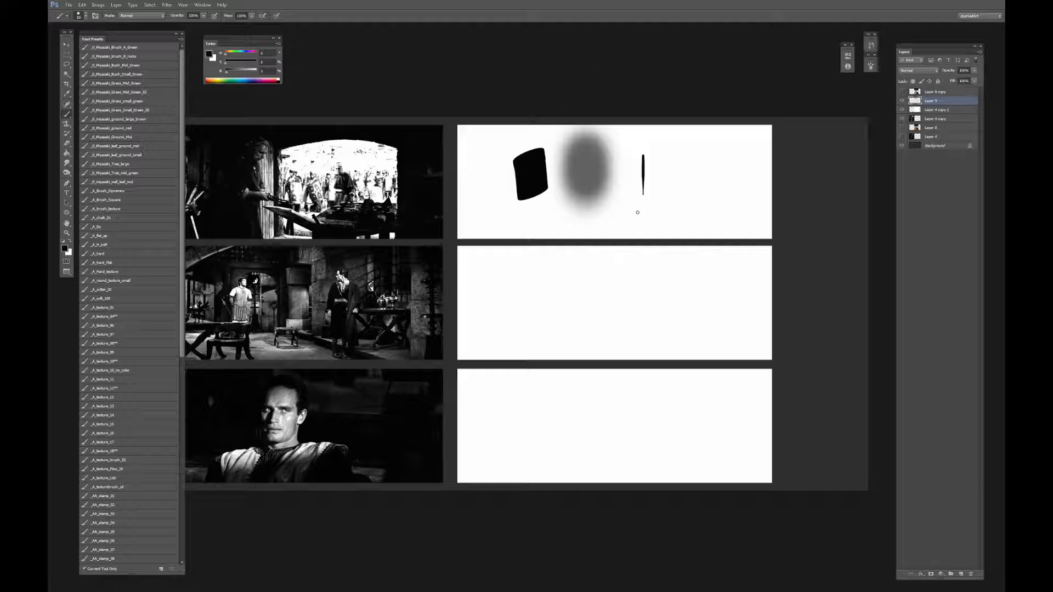
# Handwrite the labels "graphic marker", "Trans/grads" and "drawing" beneath the three brush samples.
pyautogui.moveTo(636, 221)
pyautogui.mouseDown()
pyautogui.moveTo(661, 216)
pyautogui.moveTo(672, 233)
pyautogui.mouseUp()
pyautogui.moveTo(565, 215)
pyautogui.mouseDown()
pyautogui.moveTo(566, 231)
pyautogui.moveTo(571, 214)
pyautogui.mouseUp()
pyautogui.moveTo(572, 221); pyautogui.dragTo(586, 222)
pyautogui.moveTo(591, 218)
pyautogui.mouseDown()
pyautogui.moveTo(584, 236)
pyautogui.moveTo(593, 237)
pyautogui.mouseUp()
pyautogui.moveTo(598, 227); pyautogui.dragTo(606, 227)
pyautogui.moveTo(607, 222)
pyautogui.mouseDown()
pyautogui.moveTo(610, 207)
pyautogui.moveTo(611, 225)
pyautogui.mouseUp()
pyautogui.hotkey('ctrl', 'alt', 'z')
pyautogui.hotkey('ctrl', 'alt', 'z')
pyautogui.hotkey('ctrl', 'alt', 'z')
pyautogui.hotkey('ctrl', 'alt', 'z')
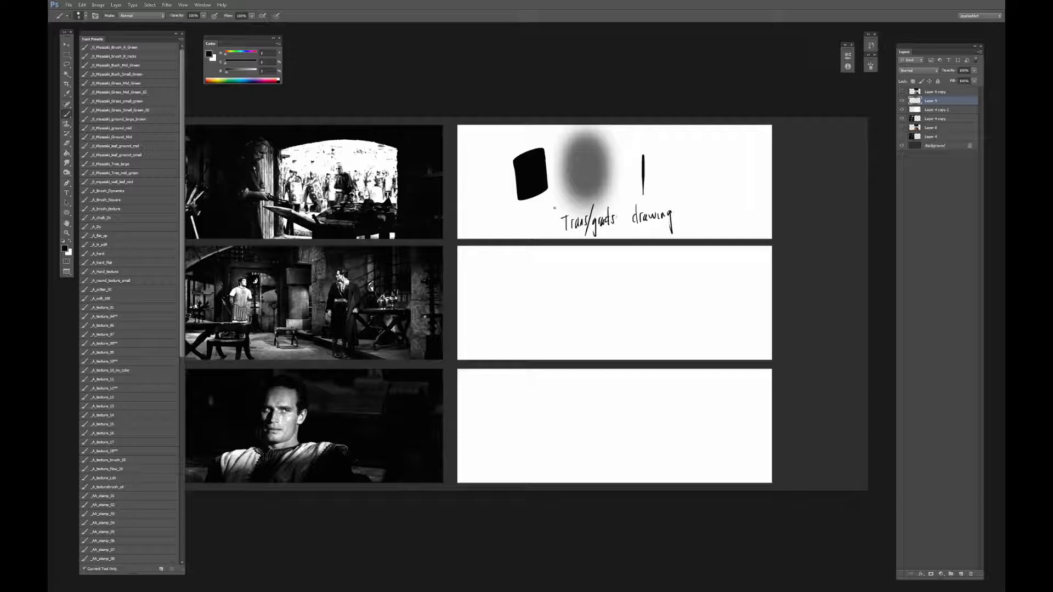
pyautogui.moveTo(511, 218)
pyautogui.mouseDown()
pyautogui.moveTo(505, 232)
pyautogui.moveTo(514, 221)
pyautogui.mouseUp()
pyautogui.moveTo(515, 220)
pyautogui.mouseDown()
pyautogui.moveTo(515, 230)
pyautogui.moveTo(551, 224)
pyautogui.mouseUp()
# Scale the labelled brush samples down slightly and reposition them inside the top white frame.
pyautogui.press('v')
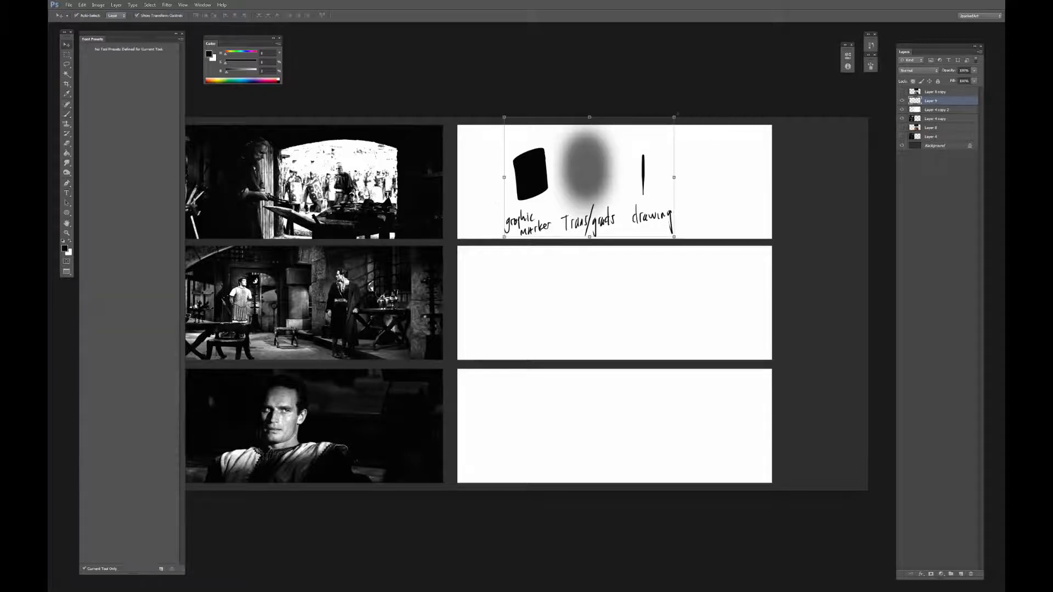
pyautogui.moveTo(674, 117); pyautogui.dragTo(663, 123)
pyautogui.moveTo(630, 163); pyautogui.dragTo(636, 161)
pyautogui.press('Return')
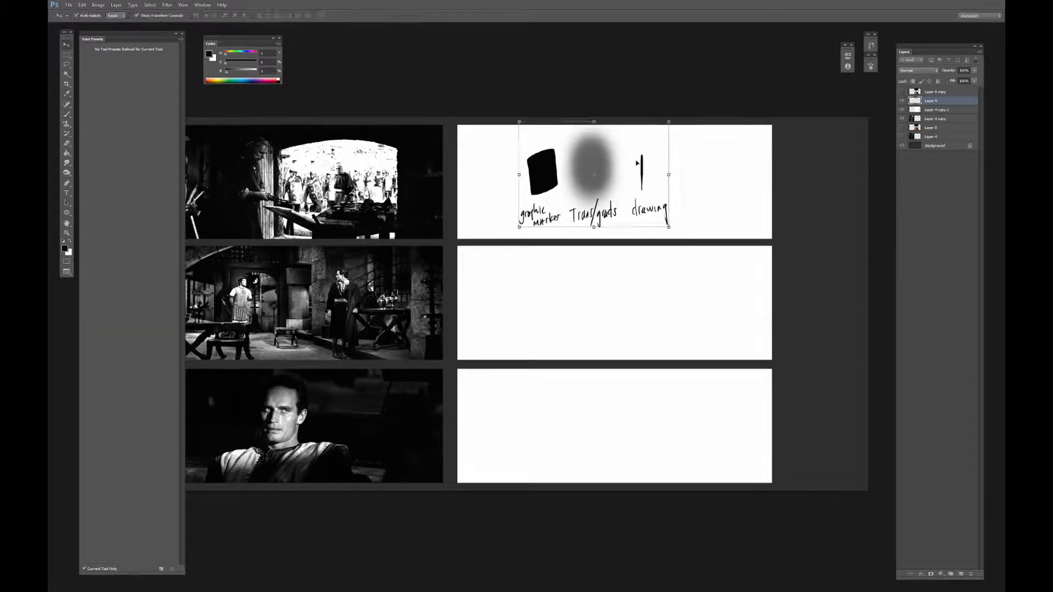
# Hide the brush-sample layer and lock the transparent pixels of the white-frames layer.
pyautogui.moveTo(548, 175); pyautogui.dragTo(594, 171)
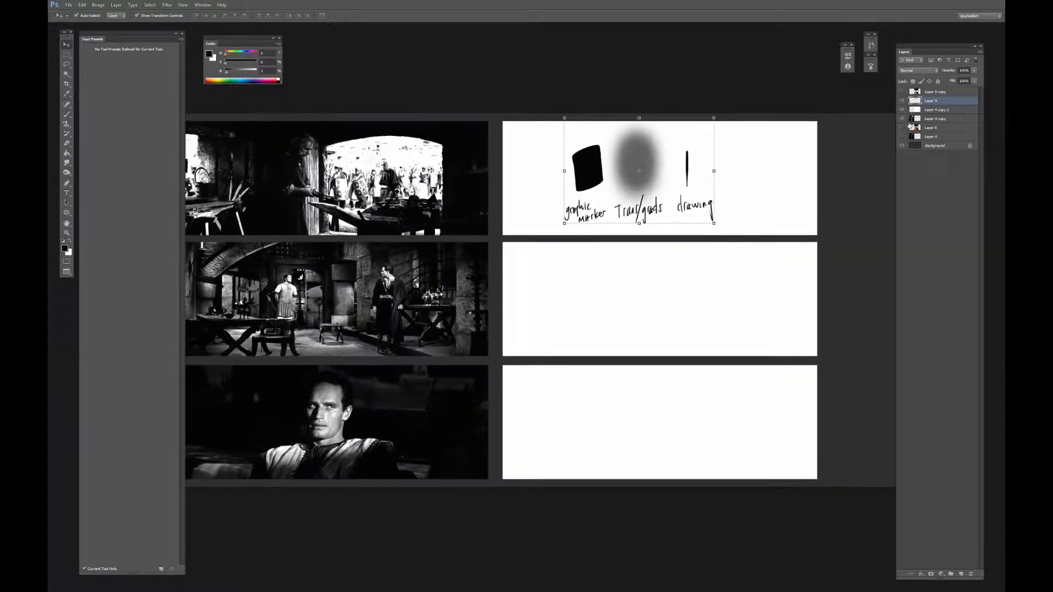
pyautogui.click(902, 100)
pyautogui.click(936, 110)
pyautogui.press('b')
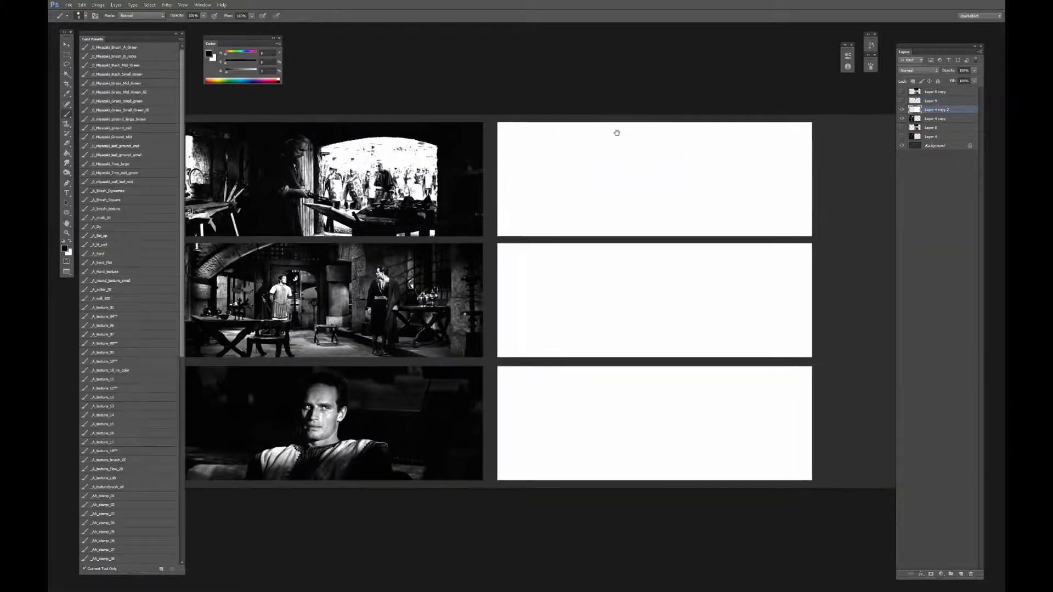
pyautogui.moveTo(616, 129); pyautogui.dragTo(572, 147)
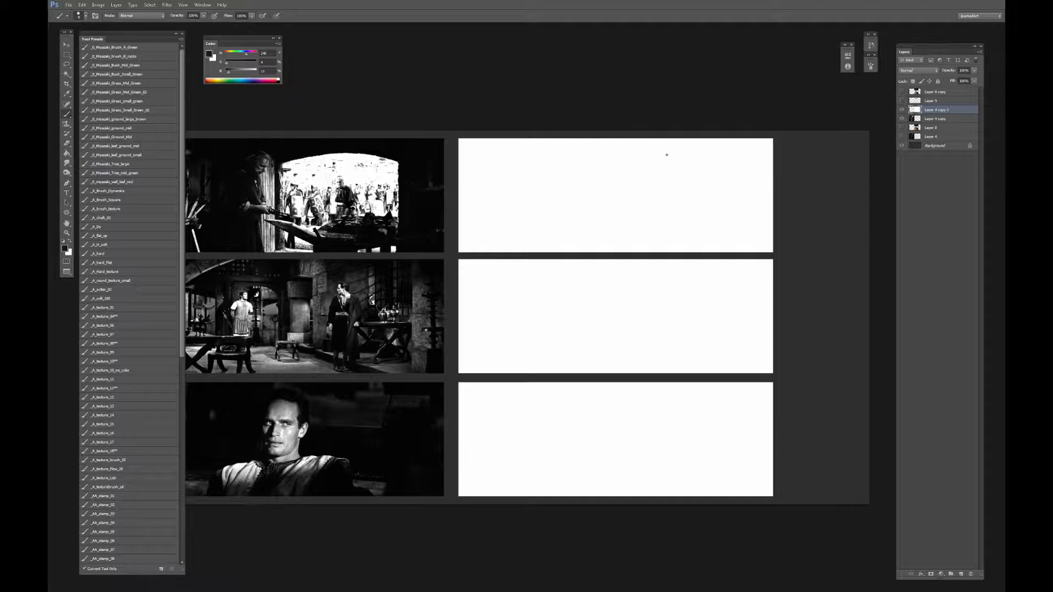
pyautogui.press('/')
# Add a new layer clipped to the white frames and a second, unclipped layer above it.
pyautogui.click(961, 573)
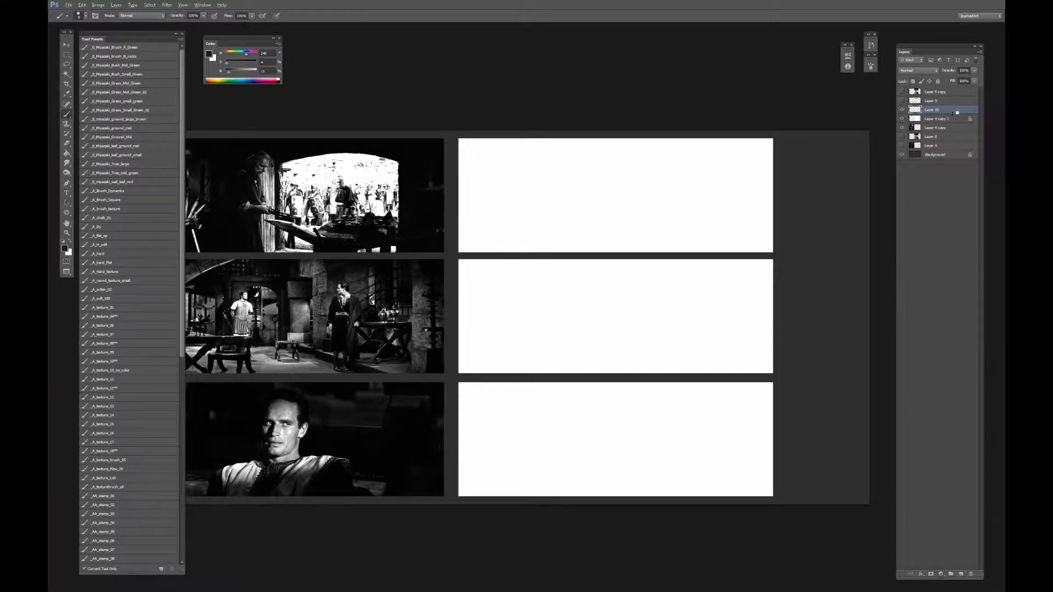
pyautogui.keyDown('alt'); pyautogui.click(957, 113); pyautogui.keyUp('alt')
pyautogui.hscroll(-5, 581, 108)
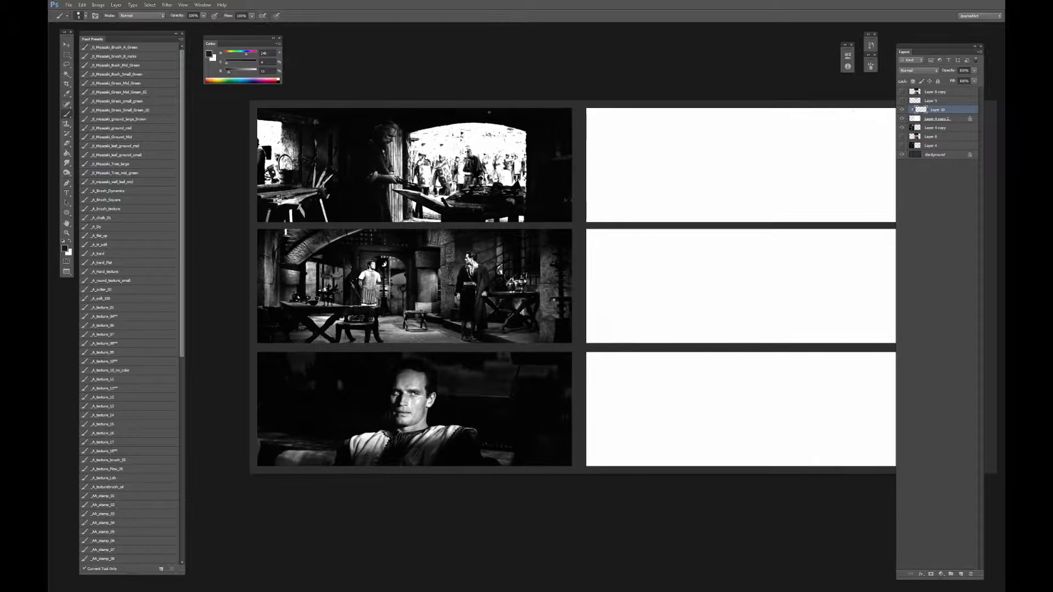
pyautogui.click(950, 129)
pyautogui.click(953, 108)
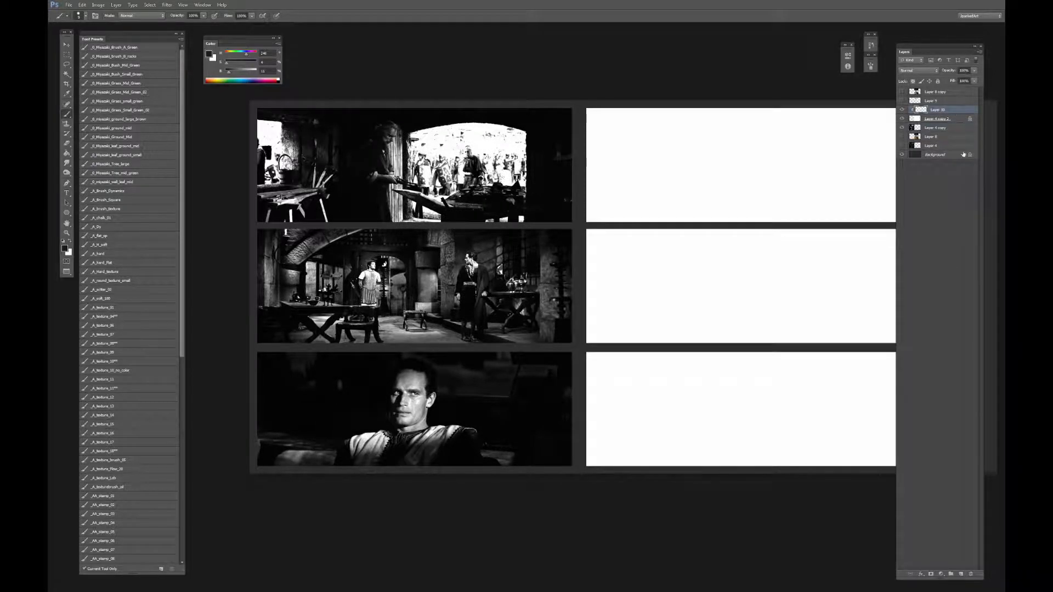
pyautogui.click(961, 573)
# Save the document to the Desktop as a PSD named Composition_de with Maximize Compatibility enabled.
pyautogui.hotkey('ctrl', 's')
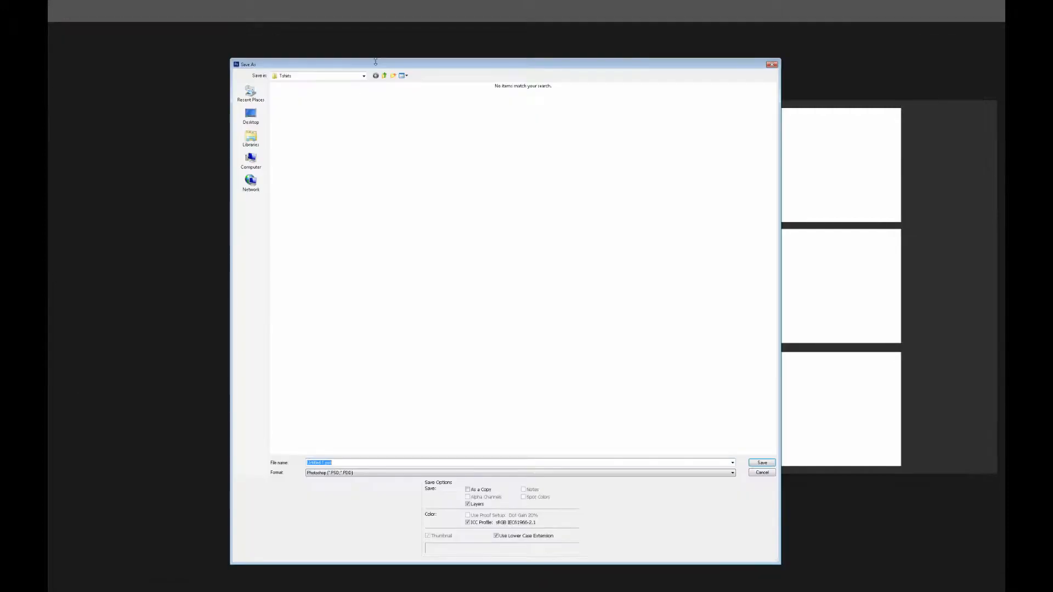
pyautogui.click(251, 117)
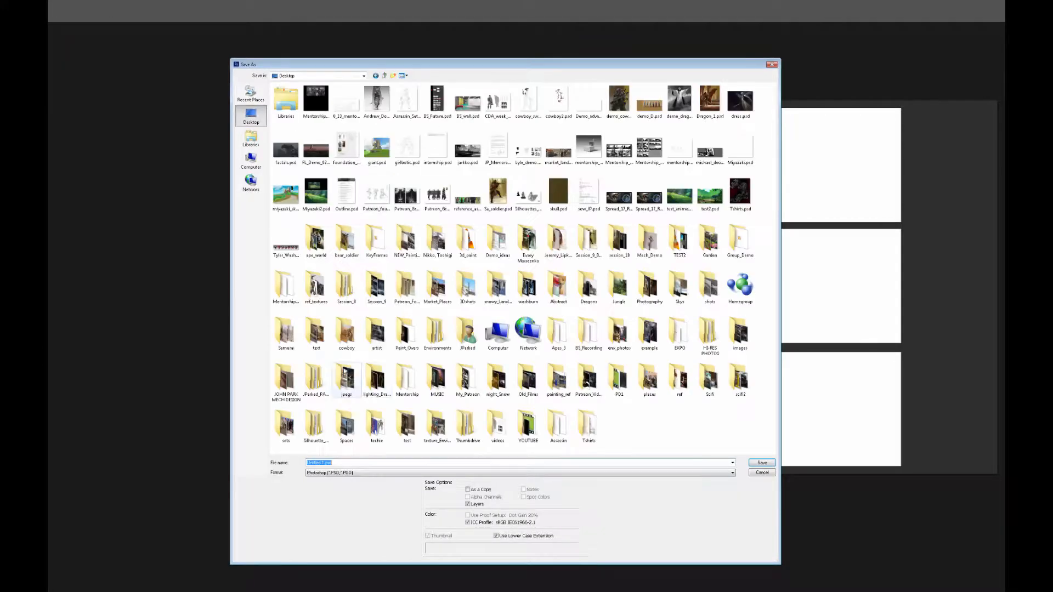
pyautogui.write('Copcs')
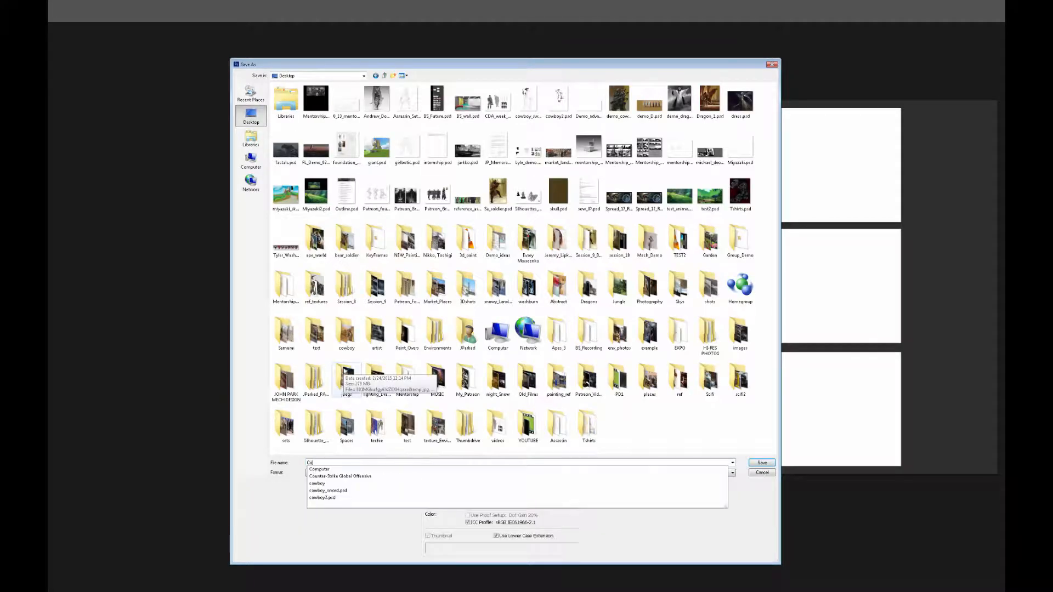
pyautogui.press('BackSpace')
pyautogui.press('BackSpace')
pyautogui.write('mp')
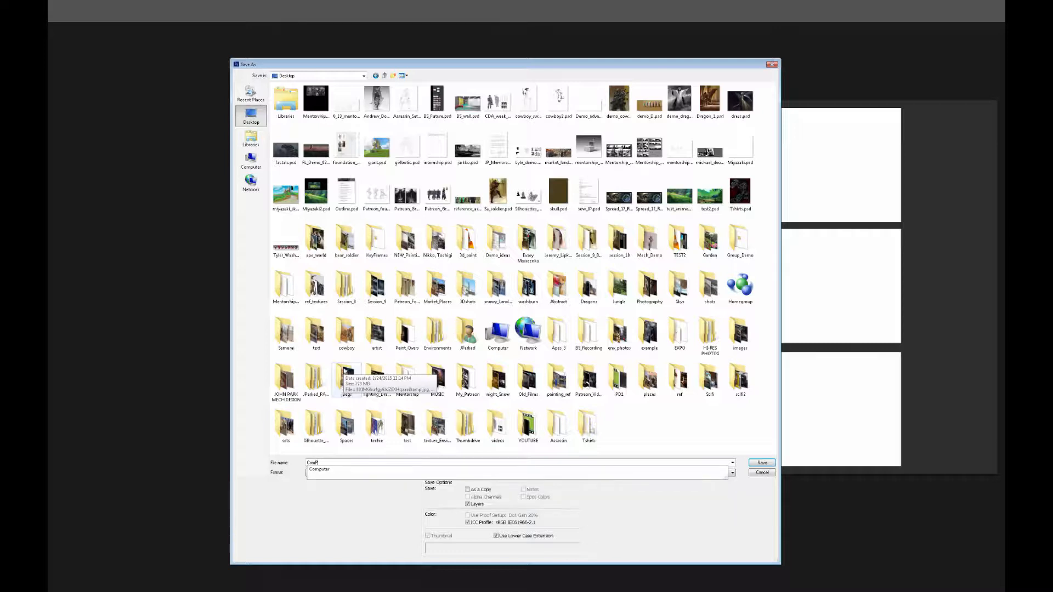
pyautogui.write('osi')
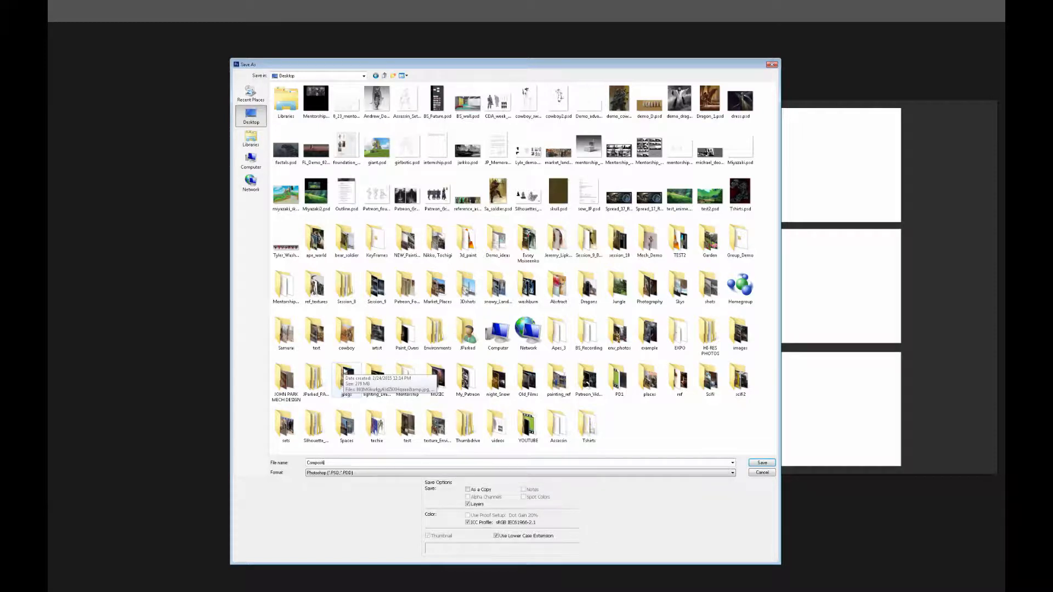
pyautogui.write('tion_de')
pyautogui.press('Return')
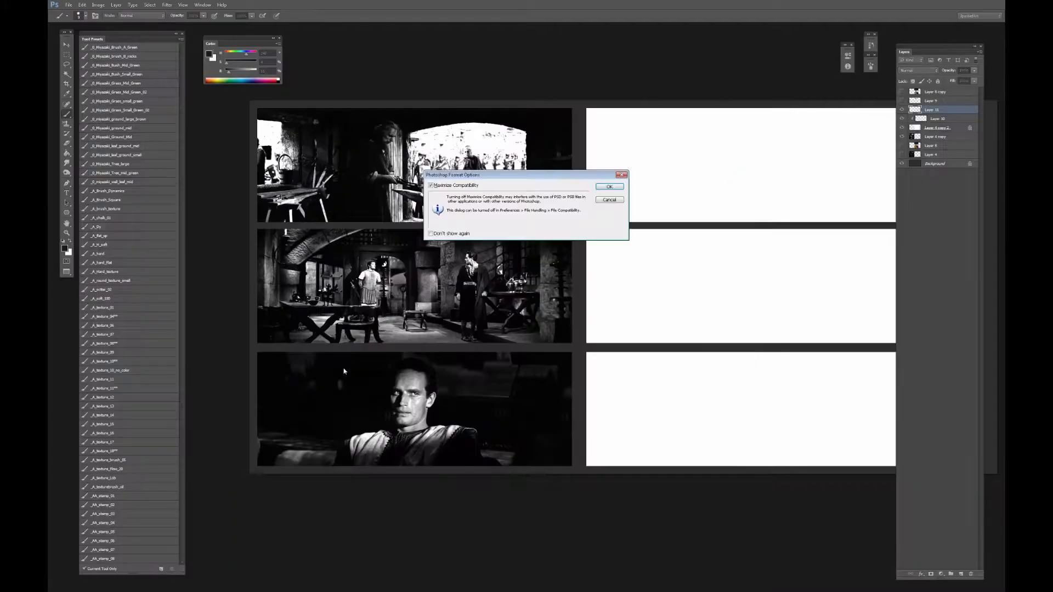
pyautogui.press('Return')
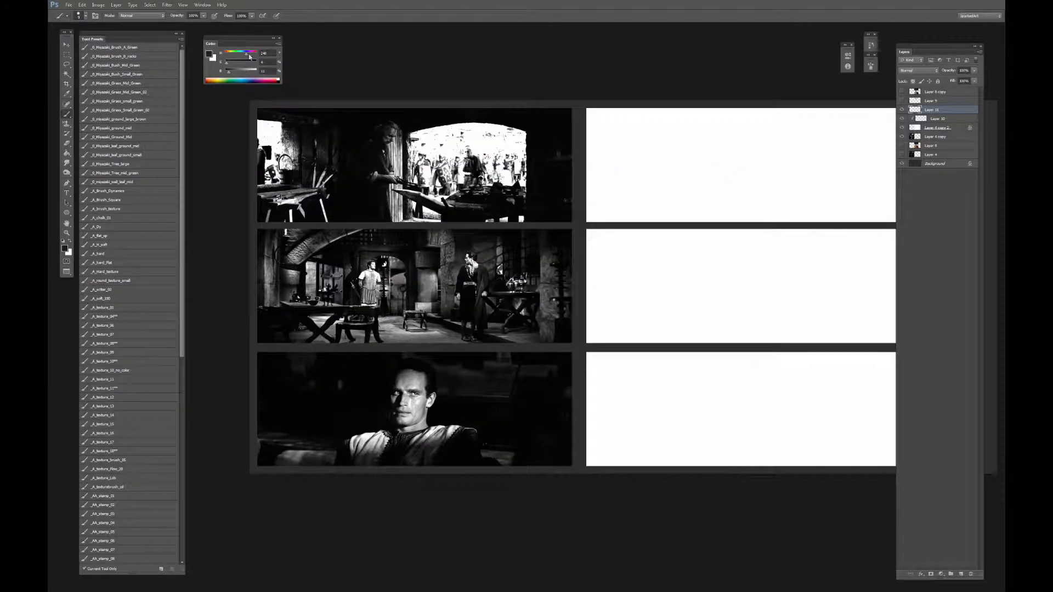
# Set the brush colour to bright red and outline the large bright arched opening in the top still.
pyautogui.moveTo(229, 71)
pyautogui.mouseDown()
pyautogui.moveTo(256, 62)
pyautogui.moveTo(225, 53)
pyautogui.mouseUp()
pyautogui.moveTo(408, 138); pyautogui.dragTo(535, 150)
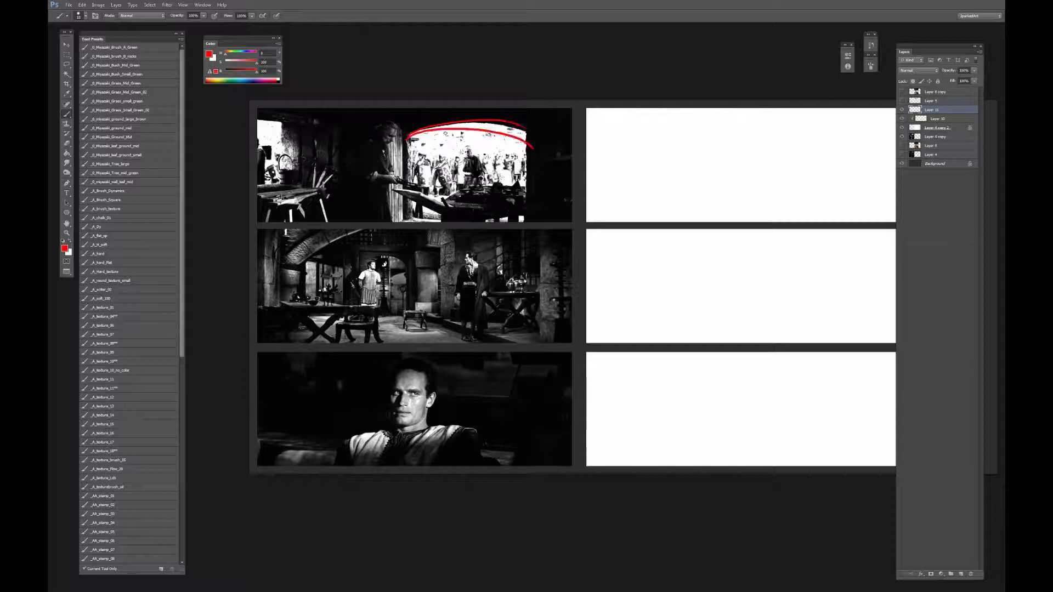
pyautogui.hotkey('ctrl', 'z')
pyautogui.moveTo(403, 135)
pyautogui.mouseDown()
pyautogui.moveTo(483, 119)
pyautogui.moveTo(531, 135)
pyautogui.mouseUp()
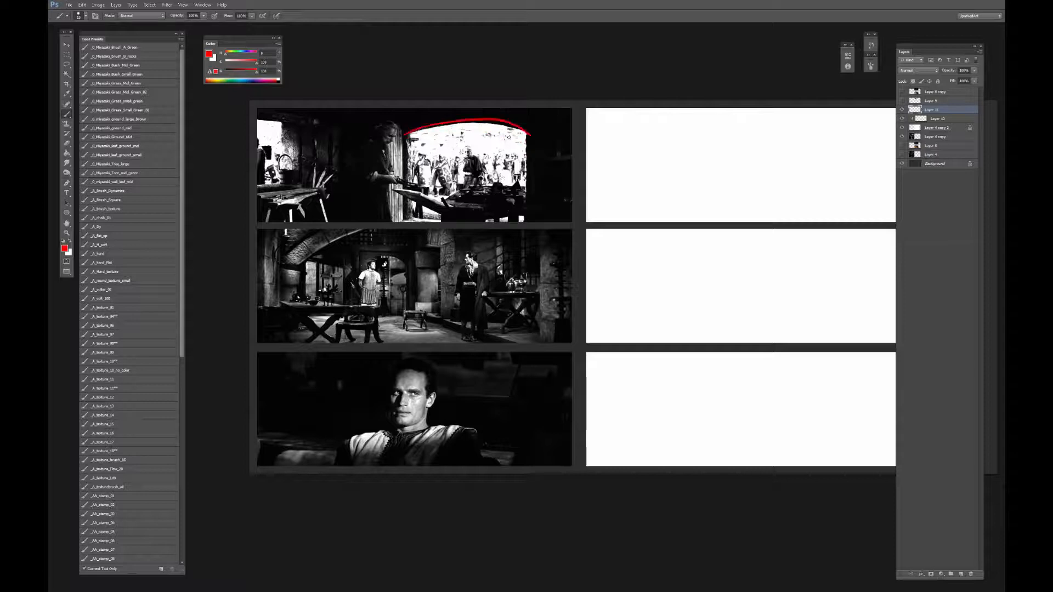
pyautogui.hotkey('ctrl', 'z')
pyautogui.moveTo(410, 135)
pyautogui.mouseDown()
pyautogui.moveTo(551, 136)
pyautogui.moveTo(454, 126)
pyautogui.moveTo(535, 134)
pyautogui.moveTo(524, 218)
pyautogui.mouseUp()
pyautogui.hotkey('ctrl', 'z')
pyautogui.moveTo(410, 134); pyautogui.dragTo(410, 218)
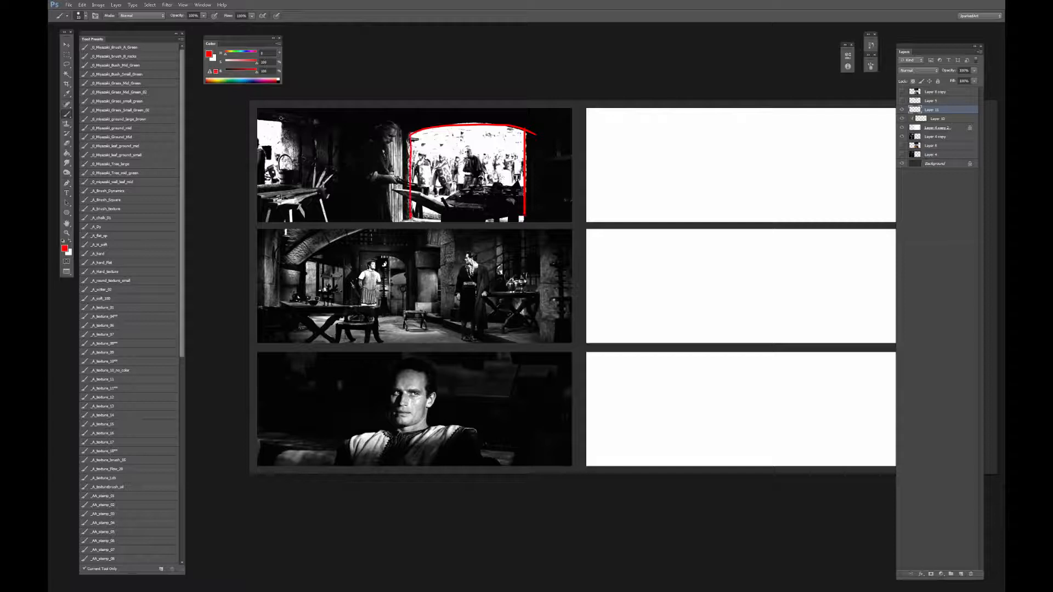
# Outline the small bright window and the lit door strip beside the standing figure in the top still in red.
pyautogui.moveTo(255, 120)
pyautogui.mouseDown()
pyautogui.moveTo(286, 123)
pyautogui.moveTo(287, 172)
pyautogui.mouseUp()
pyautogui.moveTo(393, 147); pyautogui.dragTo(391, 171)
pyautogui.hotkey('ctrl', 'z')
pyautogui.moveTo(398, 126)
pyautogui.mouseDown()
pyautogui.moveTo(387, 153)
pyautogui.moveTo(400, 180)
pyautogui.mouseUp()
pyautogui.moveTo(403, 130)
pyautogui.mouseDown()
pyautogui.moveTo(403, 189)
pyautogui.moveTo(394, 181)
pyautogui.moveTo(386, 215)
pyautogui.moveTo(399, 220)
pyautogui.mouseUp()
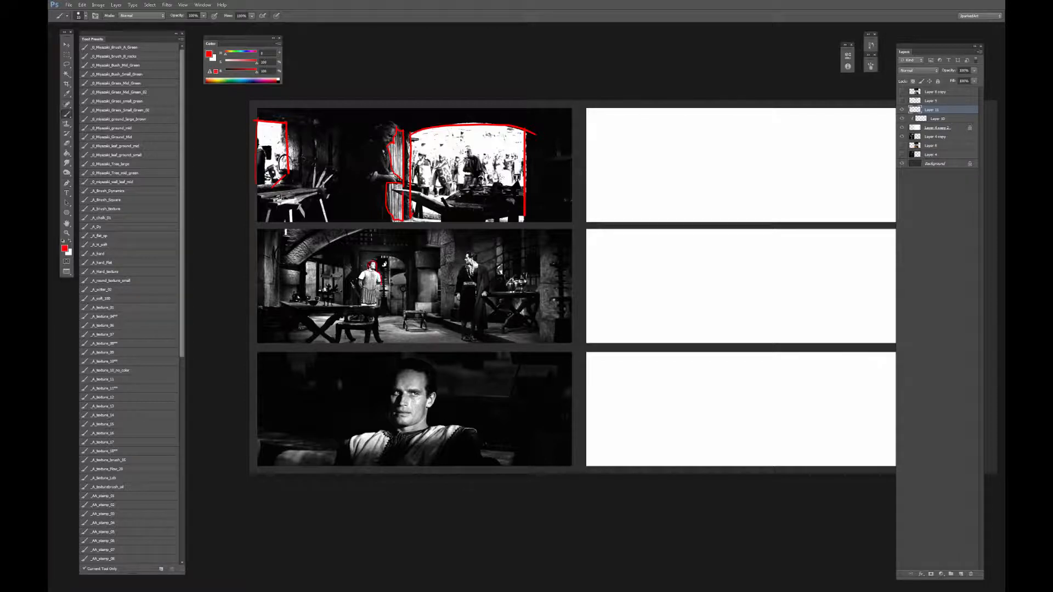
# Outline the middle still's lit shapes in red: the white-tunic figure, window panel, wall strip, and the robed figure's head and collar.
pyautogui.moveTo(378, 275)
pyautogui.mouseDown()
pyautogui.moveTo(376, 308)
pyautogui.moveTo(364, 311)
pyautogui.mouseUp()
pyautogui.moveTo(368, 270); pyautogui.dragTo(362, 292)
pyautogui.moveTo(316, 261); pyautogui.dragTo(317, 296)
pyautogui.moveTo(306, 259); pyautogui.dragTo(305, 300)
pyautogui.moveTo(265, 234); pyautogui.dragTo(278, 304)
pyautogui.moveTo(464, 261)
pyautogui.mouseDown()
pyautogui.moveTo(472, 279)
pyautogui.moveTo(481, 267)
pyautogui.mouseUp()
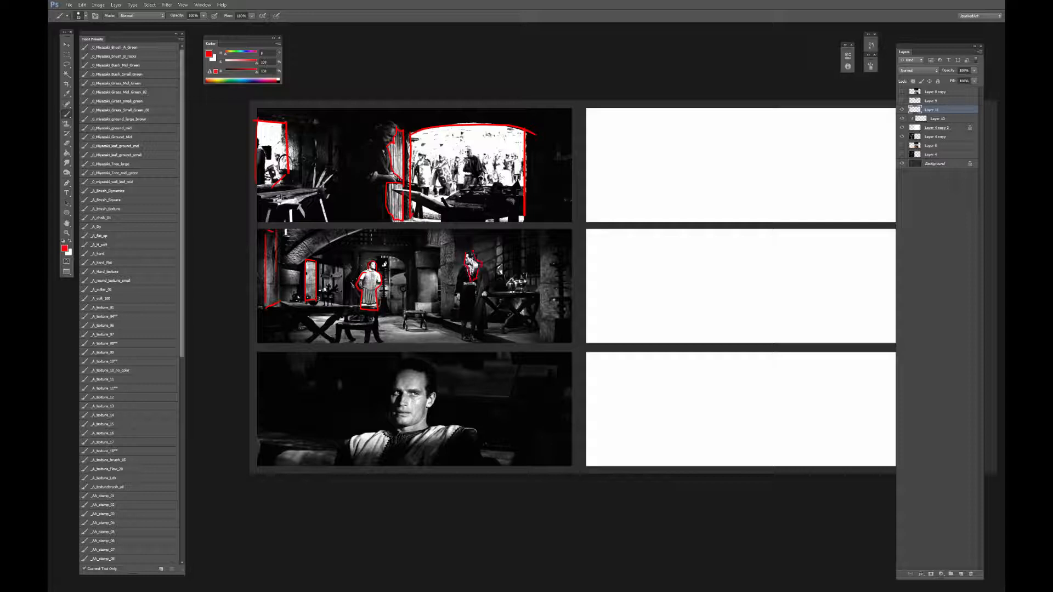
# Outline the lit floor area of the middle still with straight red lines.
pyautogui.moveTo(381, 317); pyautogui.dragTo(408, 318)
pyautogui.keyDown('shift'); pyautogui.click(501, 343); pyautogui.keyUp('shift')
pyautogui.keyDown('shift'); pyautogui.click(272, 341); pyautogui.keyUp('shift')
pyautogui.keyDown('shift'); pyautogui.click(280, 333); pyautogui.keyUp('shift')
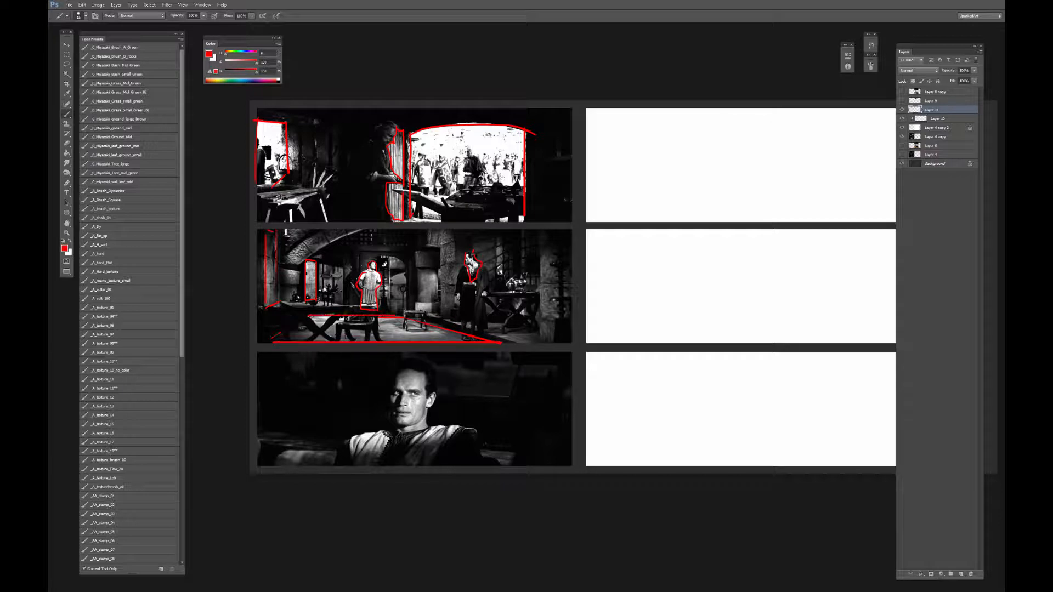
pyautogui.keyDown('shift'); pyautogui.click(307, 317); pyautogui.keyUp('shift')
# Outline the lit face and the bright cloth across the shoulders in the bottom still in red.
pyautogui.moveTo(528, 307); pyautogui.dragTo(529, 276)
pyautogui.moveTo(454, 346)
pyautogui.mouseDown()
pyautogui.moveTo(459, 318)
pyautogui.moveTo(430, 317)
pyautogui.moveTo(418, 349)
pyautogui.moveTo(402, 351)
pyautogui.moveTo(400, 336)
pyautogui.moveTo(412, 334)
pyautogui.moveTo(406, 292)
pyautogui.moveTo(424, 289)
pyautogui.mouseUp()
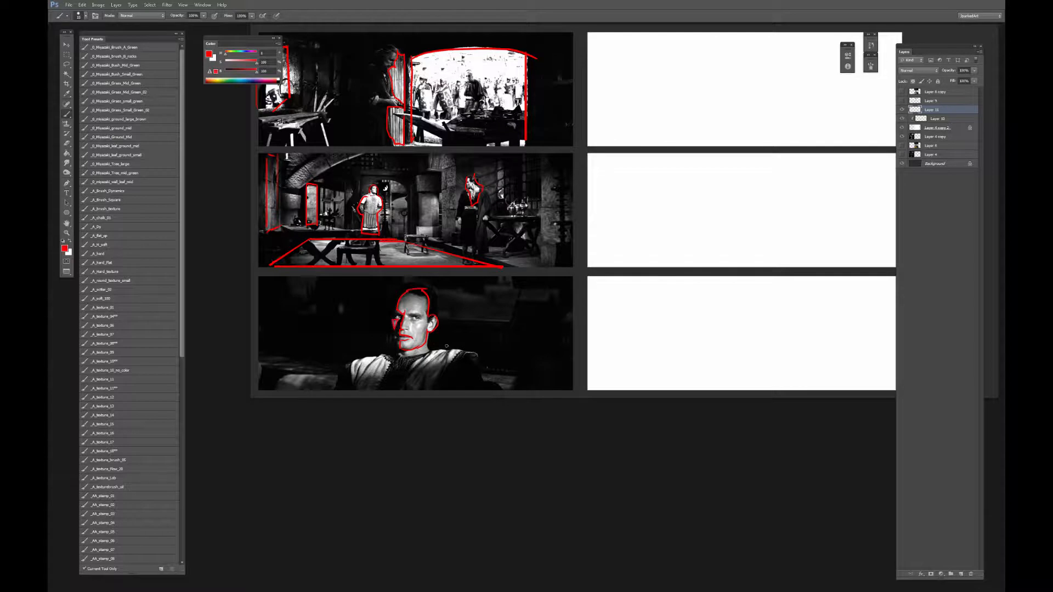
pyautogui.moveTo(431, 351)
pyautogui.mouseDown()
pyautogui.moveTo(470, 352)
pyautogui.moveTo(437, 370)
pyautogui.mouseUp()
pyautogui.moveTo(357, 381)
pyautogui.mouseDown()
pyautogui.moveTo(417, 373)
pyautogui.moveTo(351, 377)
pyautogui.moveTo(361, 361)
pyautogui.moveTo(446, 352)
pyautogui.mouseUp()
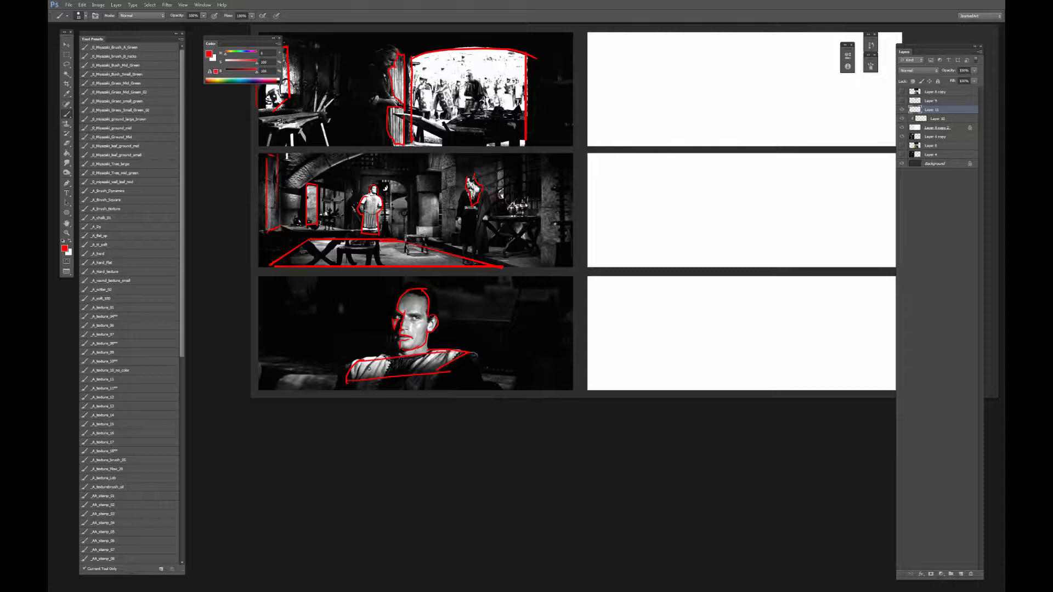
pyautogui.hotkey('ctrl', 'alt', 'z')
pyautogui.hotkey('ctrl', 'alt', 'z')
pyautogui.moveTo(347, 383)
pyautogui.mouseDown()
pyautogui.moveTo(365, 359)
pyautogui.moveTo(428, 352)
pyautogui.mouseUp()
# Draw a red arrow to the edge of the shoulder cloth and handwrite "grad" beside it.
pyautogui.moveTo(463, 386)
pyautogui.mouseDown()
pyautogui.moveTo(456, 367)
pyautogui.moveTo(475, 369)
pyautogui.moveTo(472, 384)
pyautogui.moveTo(482, 367)
pyautogui.mouseUp()
pyautogui.moveTo(486, 366); pyautogui.dragTo(486, 371)
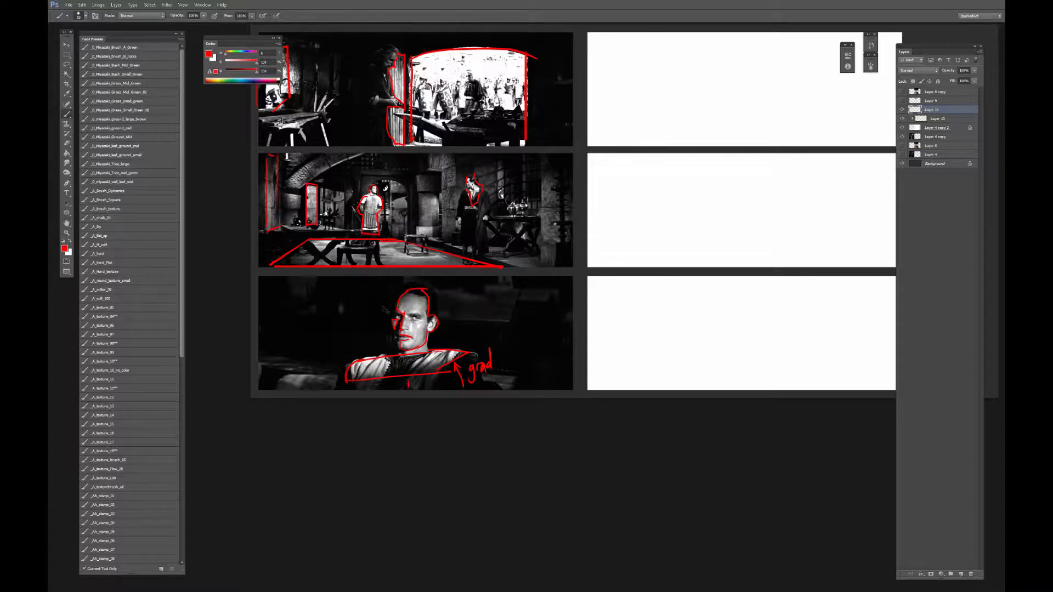
# Switch to Layer 10, sample the near-black colour and sketch the arched top of the large opening in the top blank frame.
pyautogui.moveTo(464, 269); pyautogui.dragTo(399, 322)
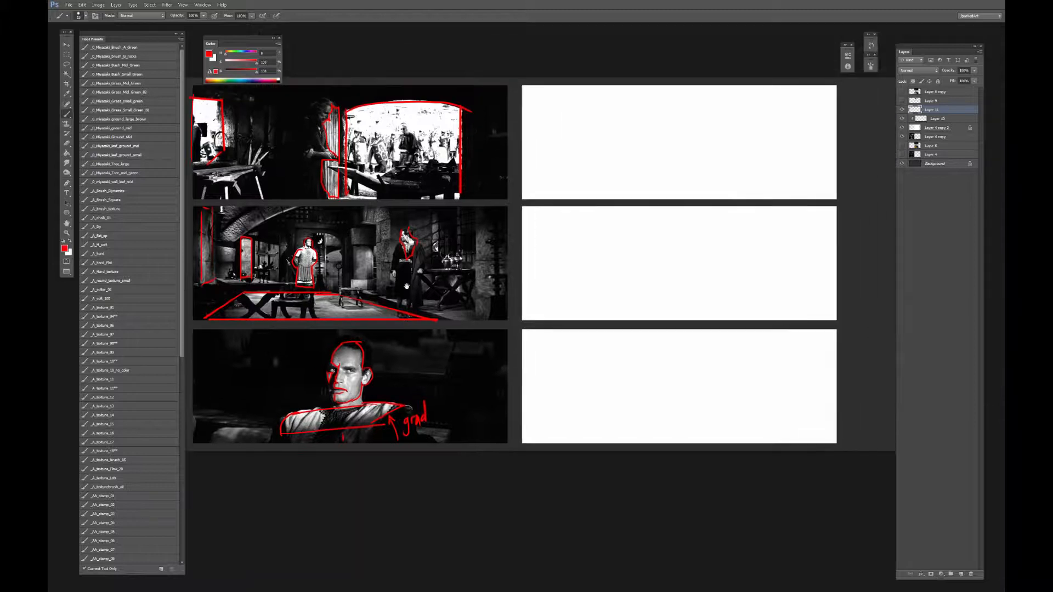
pyautogui.click(959, 119)
pyautogui.keyDown('alt'); pyautogui.click(606, 88); pyautogui.keyUp('alt')
pyautogui.moveTo(629, 118)
pyautogui.mouseDown()
pyautogui.moveTo(589, 186)
pyautogui.moveTo(627, 193)
pyautogui.moveTo(604, 168)
pyautogui.mouseUp()
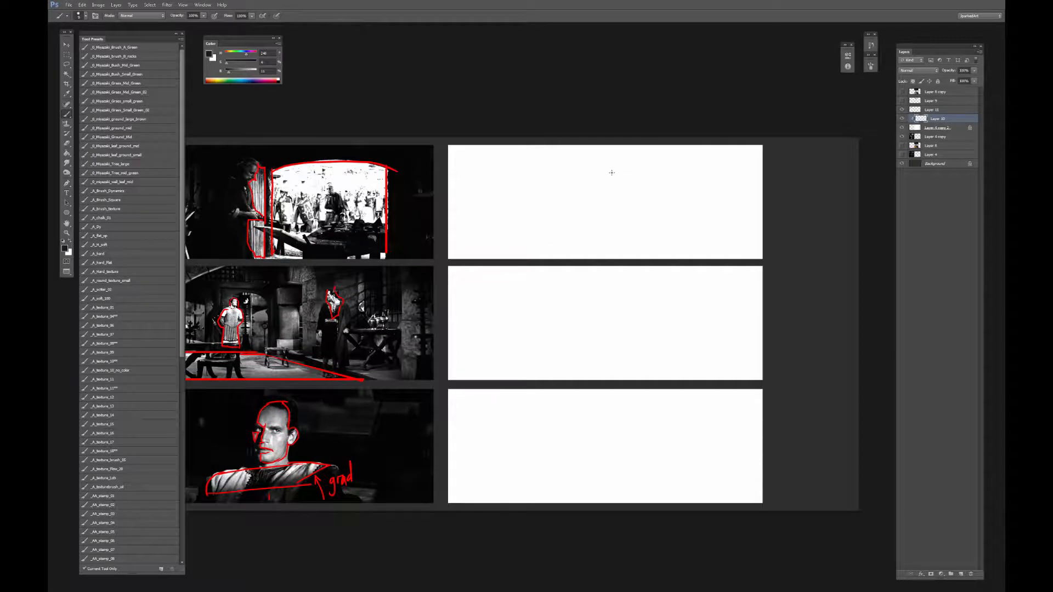
pyautogui.hotkey('ctrl', '+')
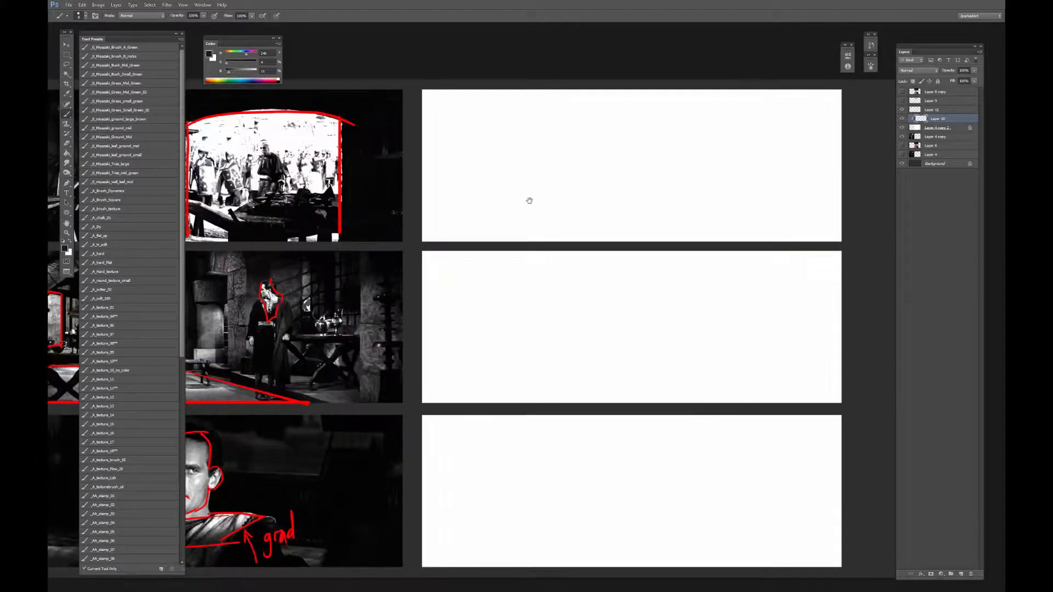
pyautogui.moveTo(528, 197)
pyautogui.mouseDown()
pyautogui.moveTo(674, 230)
pyautogui.moveTo(554, 235)
pyautogui.moveTo(644, 256)
pyautogui.moveTo(609, 240)
pyautogui.mouseUp()
pyautogui.press('f')
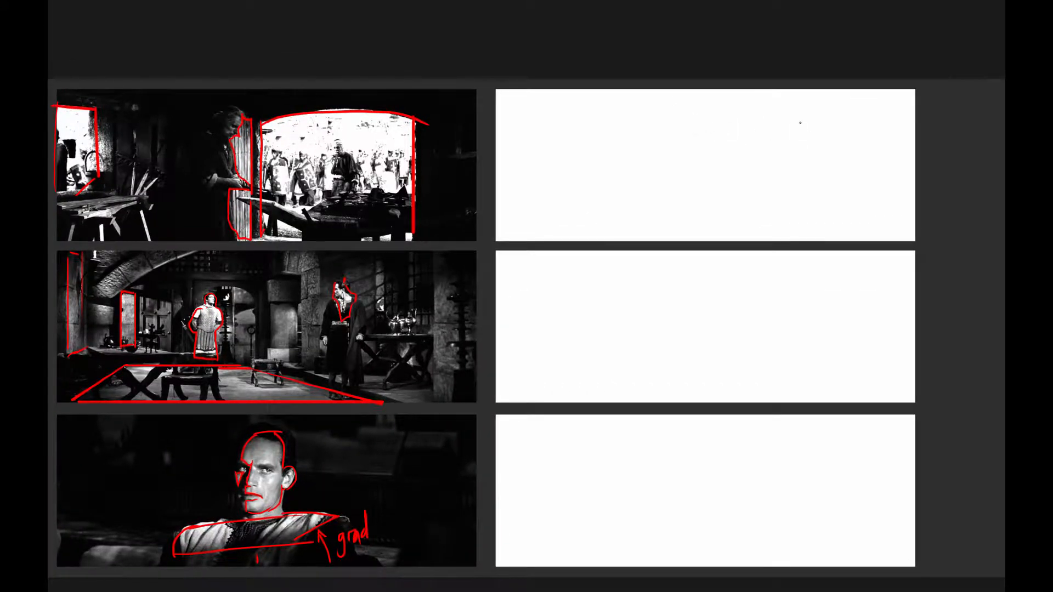
pyautogui.moveTo(704, 125); pyautogui.dragTo(850, 136)
pyautogui.moveTo(698, 126); pyautogui.dragTo(858, 125)
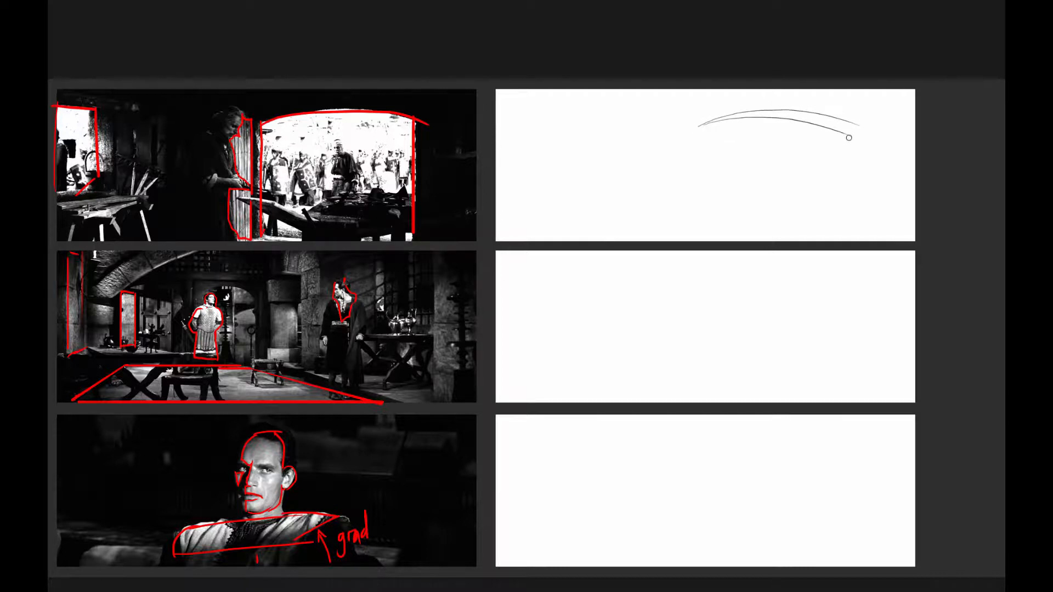
# Erase the surplus lower arch stroke with the first hard eraser preset, leaving one clean arch line.
pyautogui.press('e')
pyautogui.moveTo(845, 135); pyautogui.dragTo(795, 119)
pyautogui.press('f')
pyautogui.click(101, 47)
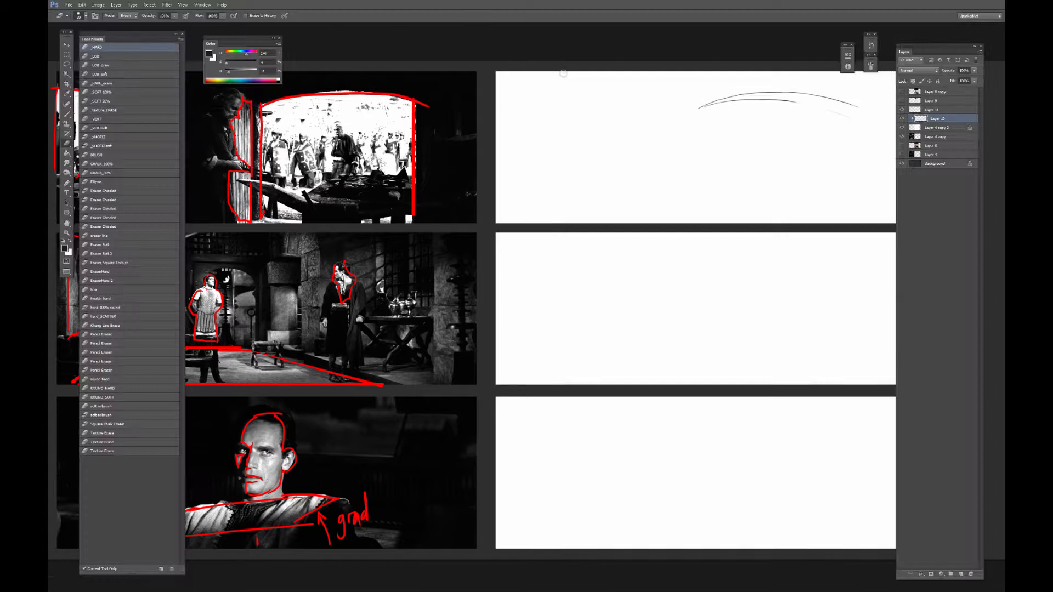
pyautogui.press('f')
pyautogui.moveTo(842, 112)
pyautogui.mouseDown()
pyautogui.moveTo(788, 93)
pyautogui.moveTo(715, 94)
pyautogui.mouseUp()
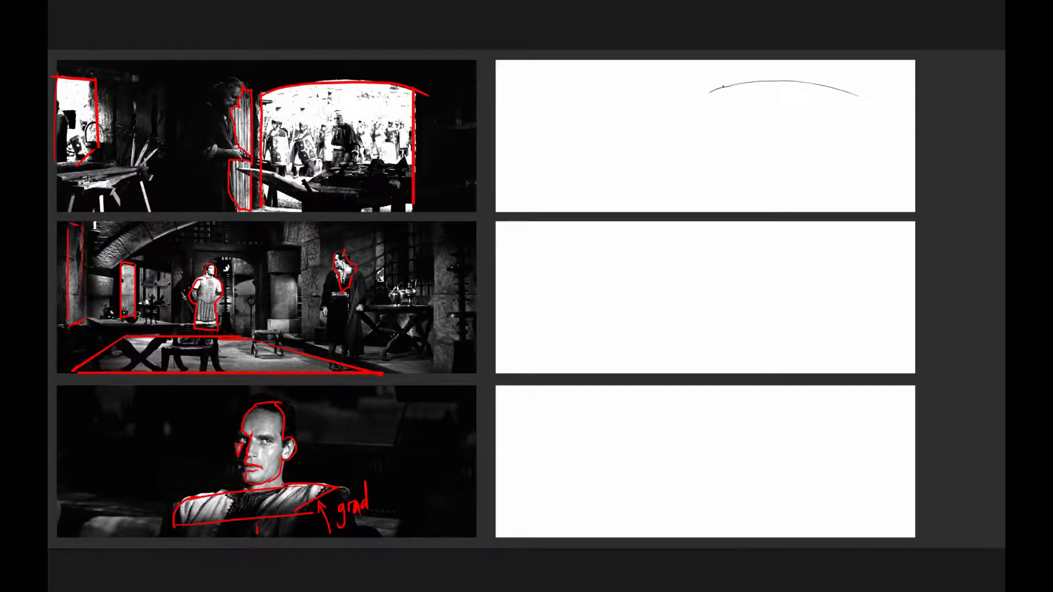
# Sketch the two vertical sides and the bottom edge of the arched opening in the top frame.
pyautogui.moveTo(702, 208); pyautogui.dragTo(705, 213)
pyautogui.moveTo(848, 93); pyautogui.dragTo(850, 212)
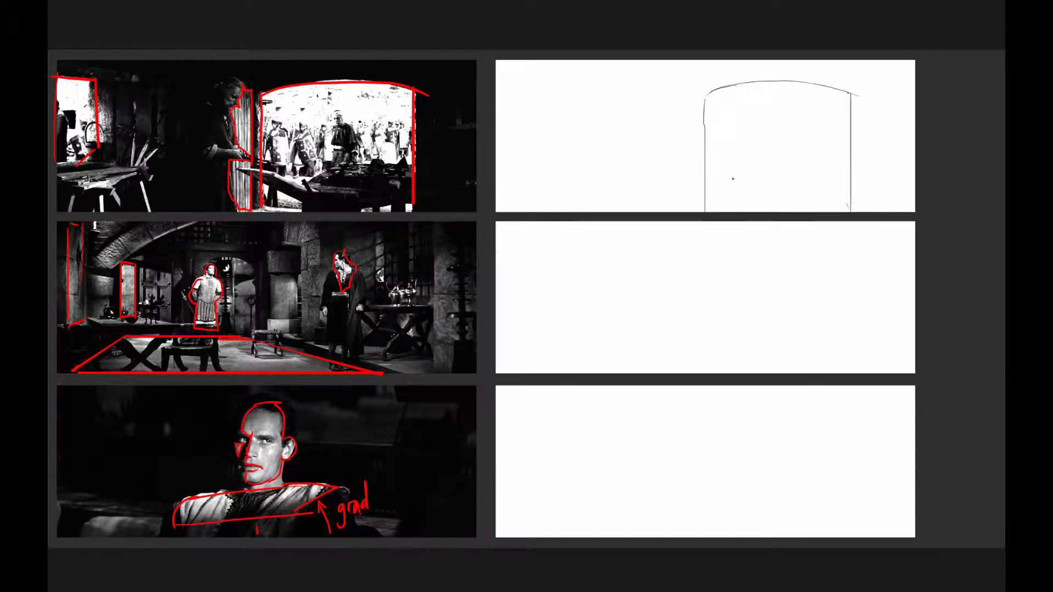
pyautogui.moveTo(699, 198); pyautogui.dragTo(806, 211)
pyautogui.hotkey('ctrl', 'z')
pyautogui.moveTo(709, 206); pyautogui.dragTo(856, 210)
# Sketch the nearly horizontal far edge of the worktable across the arched opening, redoing the line until it fits.
pyautogui.moveTo(746, 165); pyautogui.dragTo(838, 168)
pyautogui.hotkey('ctrl', 'z')
pyautogui.moveTo(758, 158); pyautogui.dragTo(870, 167)
pyautogui.hotkey('ctrl', 'z')
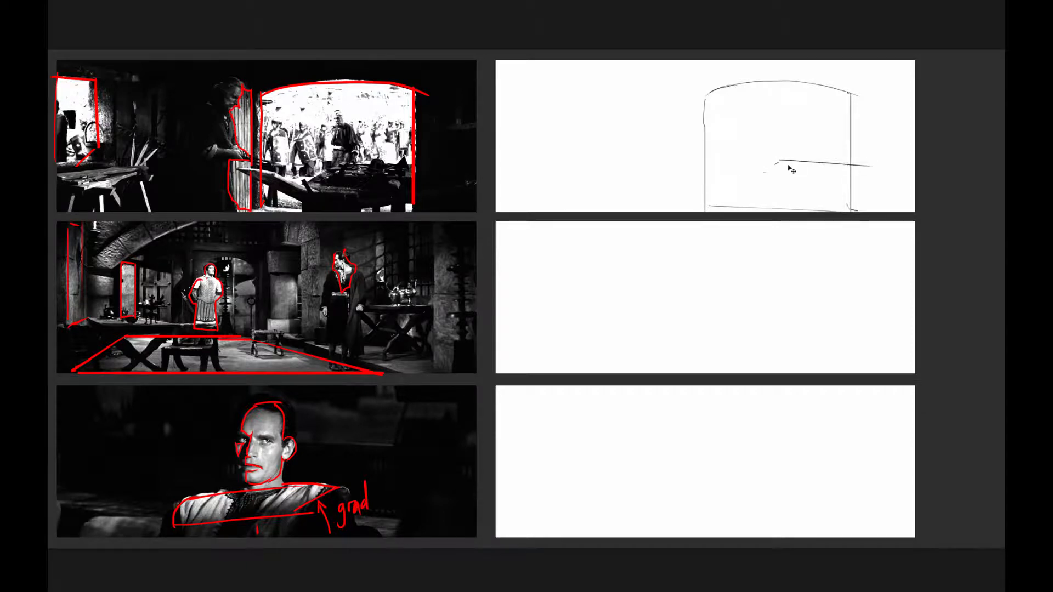
pyautogui.hotkey('ctrl', 'z')
pyautogui.moveTo(765, 160); pyautogui.dragTo(861, 164)
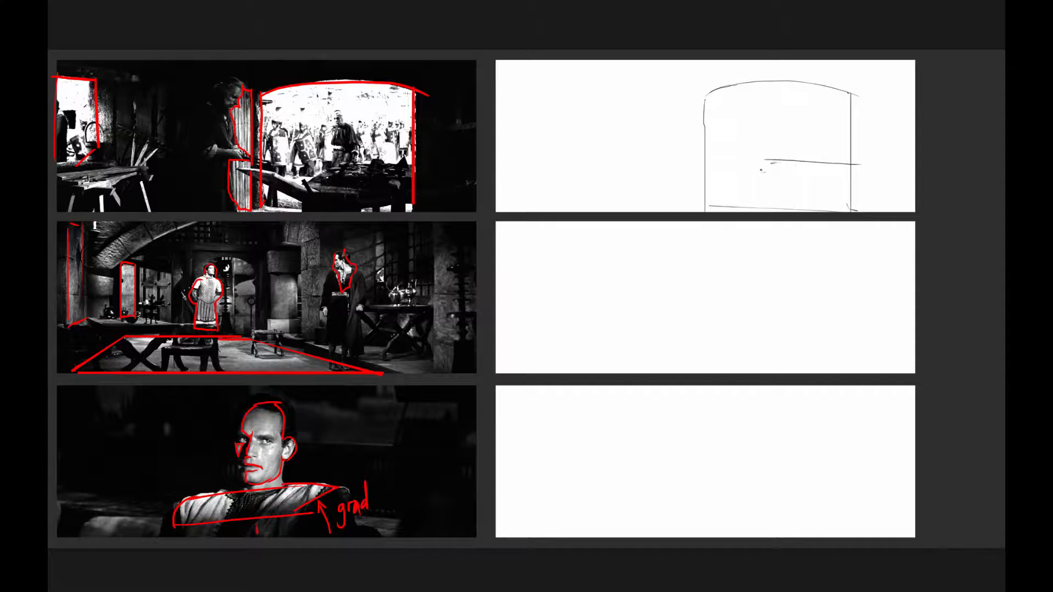
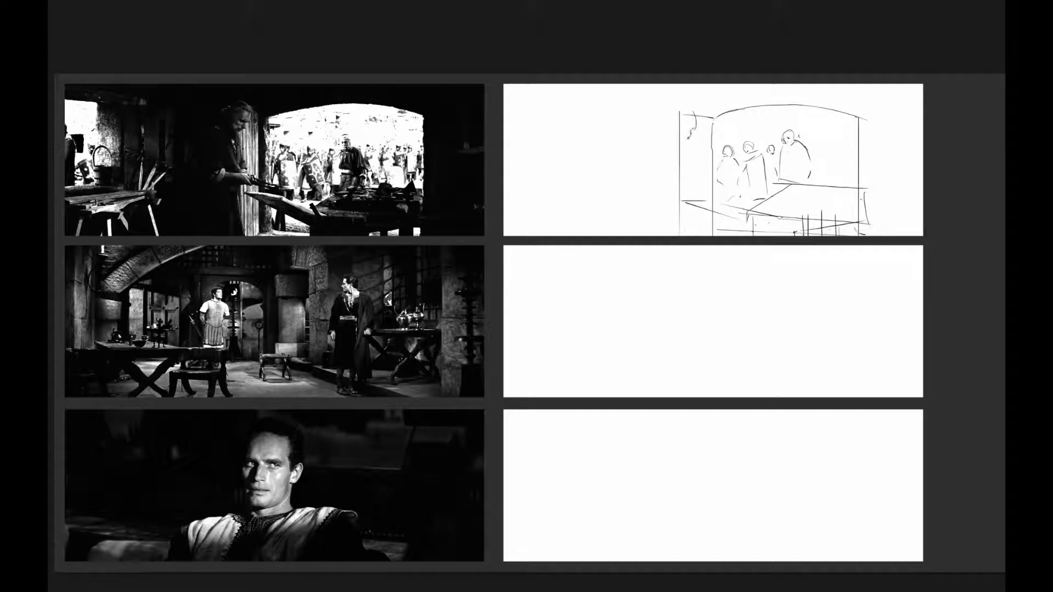
# Sketch the worker's profile, body and hands at the doorpost beside the arched opening.
pyautogui.moveTo(691, 129); pyautogui.dragTo(688, 136)
pyautogui.moveTo(686, 146)
pyautogui.mouseDown()
pyautogui.moveTo(682, 194)
pyautogui.moveTo(691, 194)
pyautogui.moveTo(671, 185)
pyautogui.moveTo(698, 191)
pyautogui.mouseUp()
pyautogui.moveTo(689, 183)
pyautogui.mouseDown()
pyautogui.moveTo(737, 198)
pyautogui.moveTo(667, 201)
pyautogui.moveTo(684, 236)
pyautogui.mouseUp()
pyautogui.hotkey('ctrl', 'z')
pyautogui.hotkey('ctrl', 'z')
pyautogui.moveTo(687, 110); pyautogui.dragTo(678, 103)
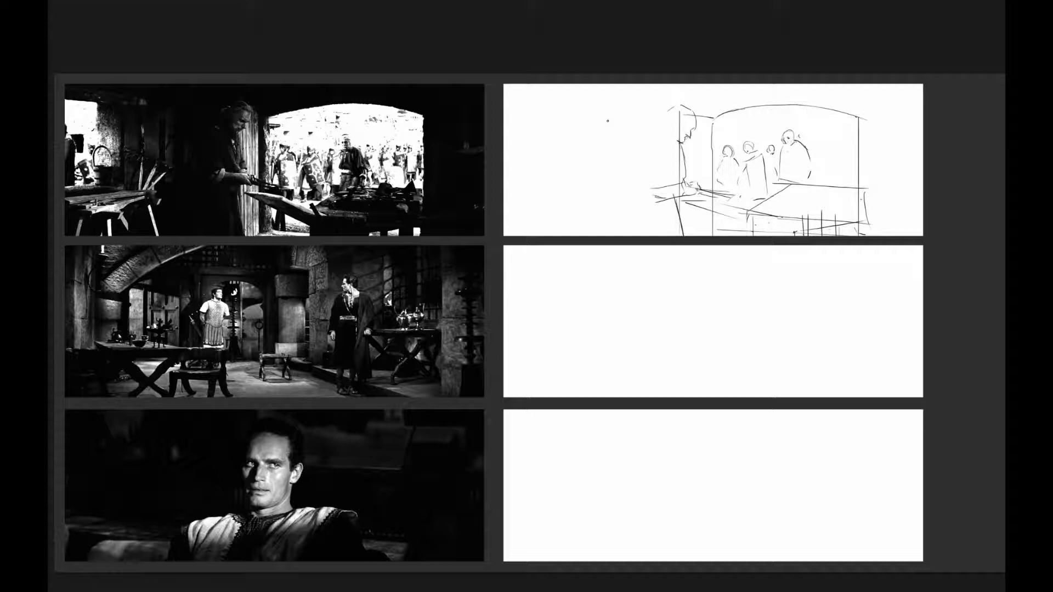
# Sketch the small window's edges and the handled bucket at the far end of the top frame.
pyautogui.moveTo(721, 227); pyautogui.dragTo(762, 229)
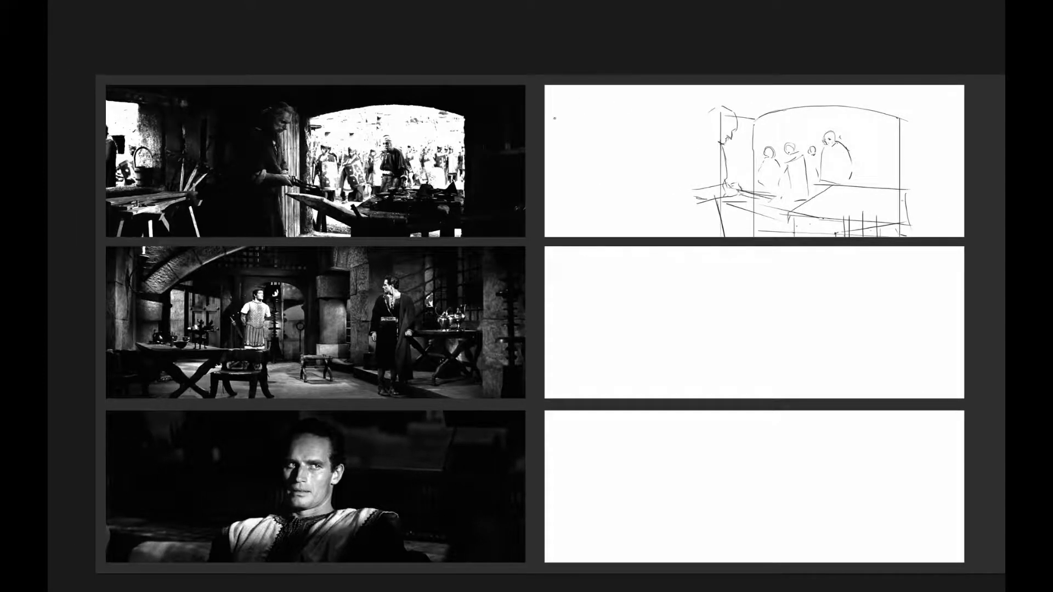
pyautogui.moveTo(545, 107)
pyautogui.mouseDown()
pyautogui.moveTo(581, 110)
pyautogui.moveTo(577, 164)
pyautogui.mouseUp()
pyautogui.moveTo(573, 174)
pyautogui.mouseDown()
pyautogui.moveTo(597, 156)
pyautogui.moveTo(572, 167)
pyautogui.moveTo(594, 167)
pyautogui.moveTo(594, 189)
pyautogui.mouseUp()
pyautogui.hotkey('ctrl', 'z')
pyautogui.hotkey('ctrl', 'z')
pyautogui.moveTo(574, 169)
pyautogui.mouseDown()
pyautogui.moveTo(577, 194)
pyautogui.moveTo(592, 189)
pyautogui.mouseUp()
pyautogui.hotkey('ctrl', 'z')
pyautogui.moveTo(571, 187)
pyautogui.mouseDown()
pyautogui.moveTo(587, 185)
pyautogui.moveTo(563, 194)
pyautogui.moveTo(592, 194)
pyautogui.mouseUp()
# Sketch the planked bench with short legs below the bucket, and block in the worker's forearm.
pyautogui.moveTo(549, 201); pyautogui.dragTo(643, 200)
pyautogui.moveTo(568, 216); pyautogui.dragTo(659, 205)
pyautogui.hotkey('ctrl', 'z')
pyautogui.hotkey('ctrl', 'z')
pyautogui.moveTo(551, 219)
pyautogui.mouseDown()
pyautogui.moveTo(648, 202)
pyautogui.moveTo(572, 233)
pyautogui.mouseUp()
pyautogui.moveTo(655, 205)
pyautogui.mouseDown()
pyautogui.moveTo(575, 234)
pyautogui.moveTo(619, 237)
pyautogui.mouseUp()
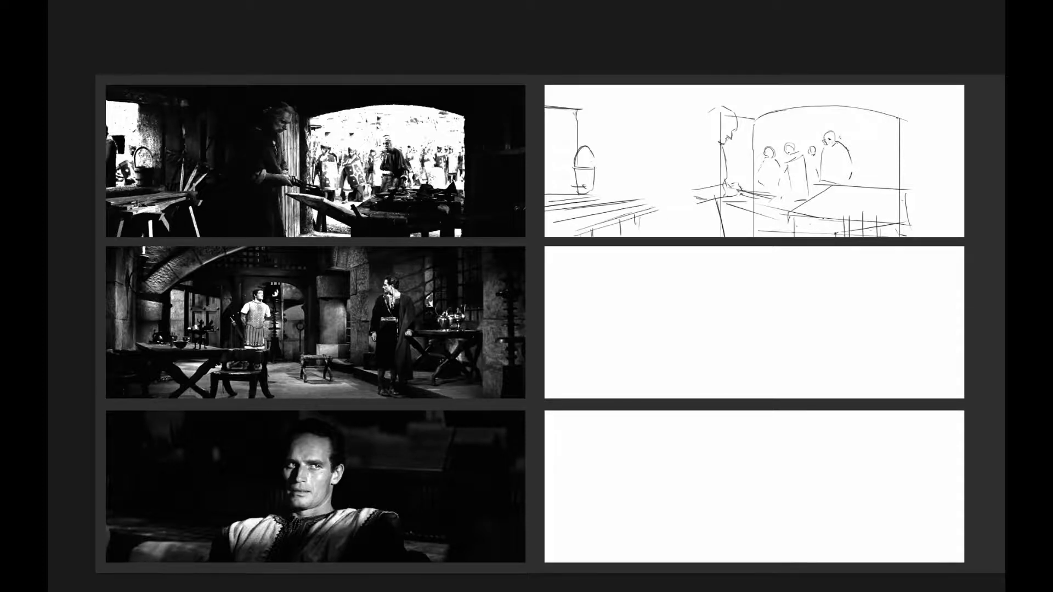
pyautogui.moveTo(739, 171)
pyautogui.mouseDown()
pyautogui.moveTo(692, 178)
pyautogui.moveTo(674, 197)
pyautogui.moveTo(645, 186)
pyautogui.moveTo(657, 186)
pyautogui.moveTo(668, 210)
pyautogui.mouseUp()
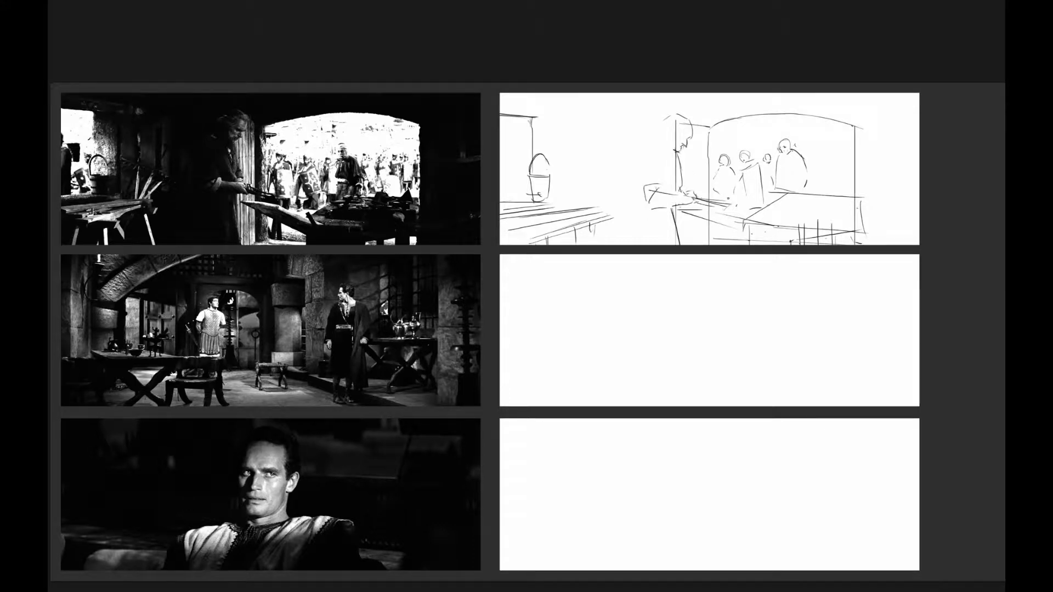
# Sketch the standing tunic figure with head, torso and pleated skirt in the middle blank frame.
pyautogui.moveTo(810, 203); pyautogui.dragTo(787, 199)
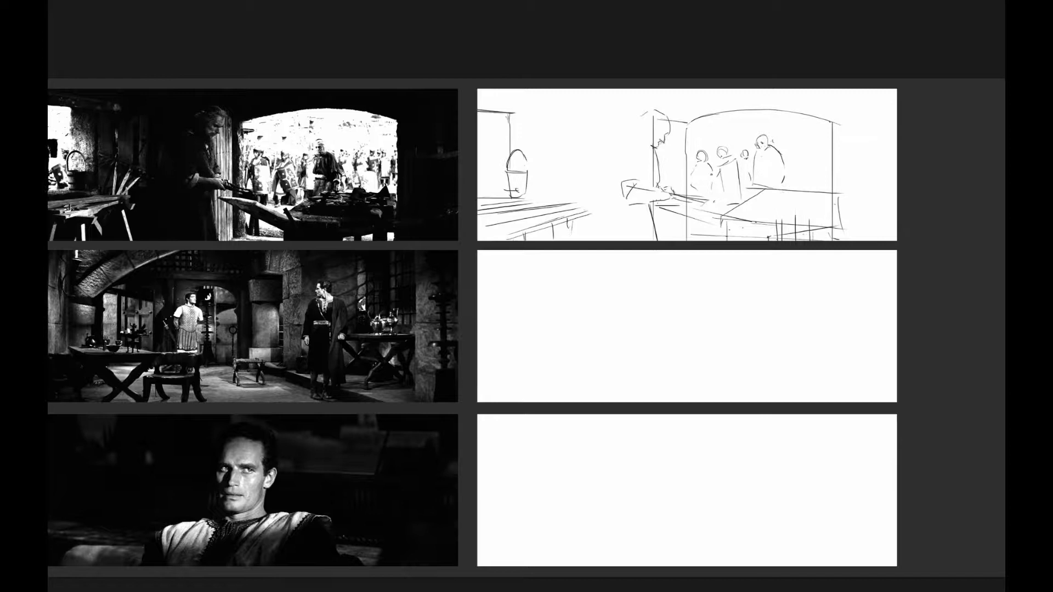
pyautogui.press('Tab')
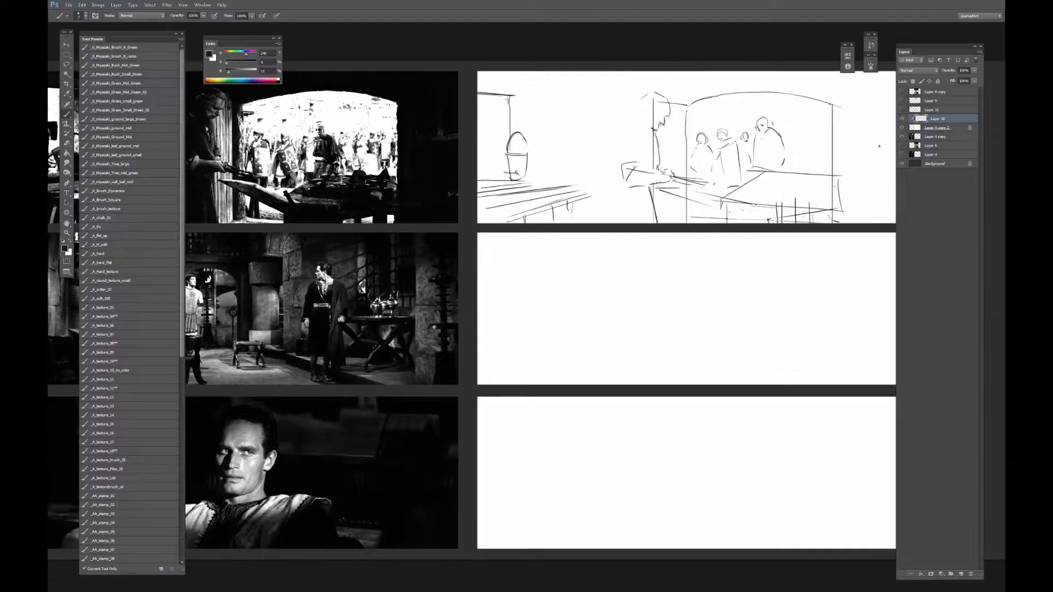
pyautogui.press('Tab')
pyautogui.moveTo(665, 234); pyautogui.dragTo(681, 226)
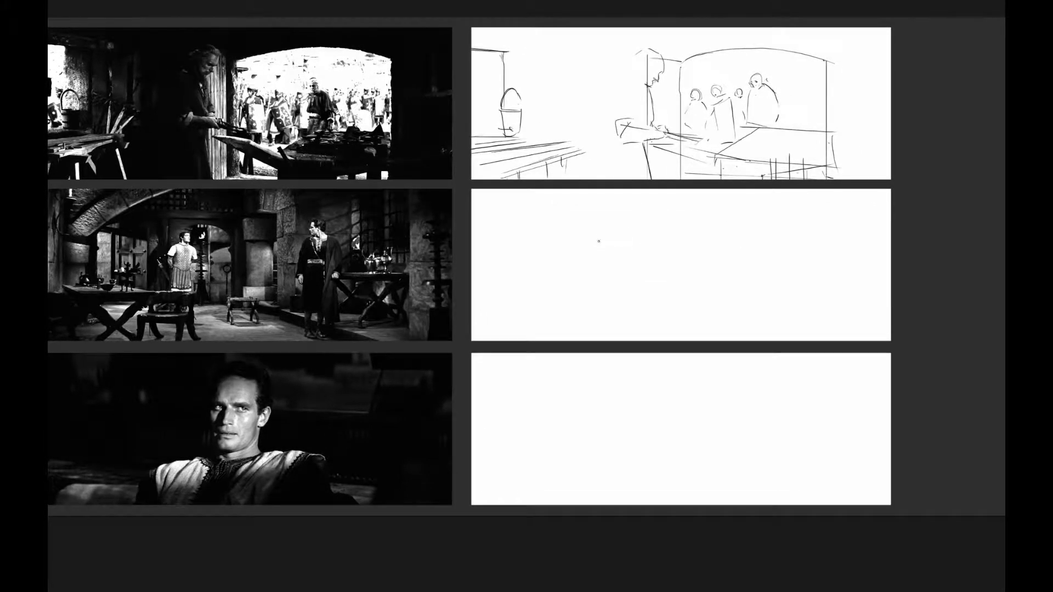
pyautogui.moveTo(593, 243)
pyautogui.mouseDown()
pyautogui.moveTo(606, 252)
pyautogui.moveTo(581, 254)
pyautogui.mouseUp()
pyautogui.moveTo(604, 260); pyautogui.dragTo(599, 272)
pyautogui.moveTo(587, 278)
pyautogui.mouseDown()
pyautogui.moveTo(584, 297)
pyautogui.moveTo(604, 298)
pyautogui.mouseUp()
pyautogui.hotkey('ctrl', 'z')
pyautogui.hotkey('ctrl', 'z')
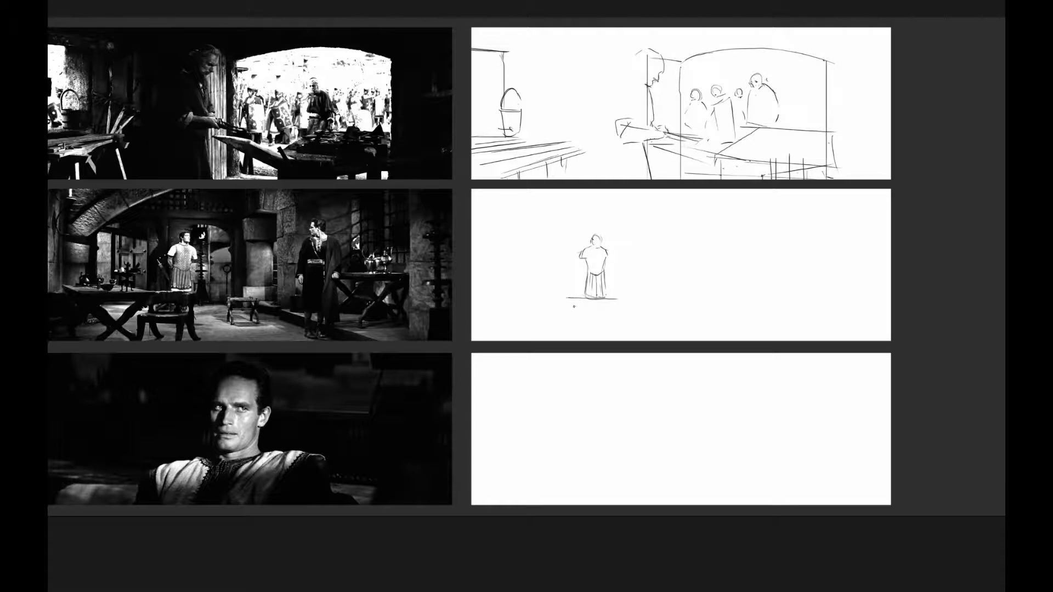
# Sketch the chair with its backrest, seat and legs in front of the tunic figure.
pyautogui.moveTo(573, 303)
pyautogui.mouseDown()
pyautogui.moveTo(619, 308)
pyautogui.moveTo(620, 339)
pyautogui.moveTo(572, 324)
pyautogui.moveTo(608, 320)
pyautogui.moveTo(559, 323)
pyautogui.moveTo(572, 307)
pyautogui.moveTo(576, 324)
pyautogui.moveTo(593, 323)
pyautogui.moveTo(571, 312)
pyautogui.moveTo(611, 320)
pyautogui.moveTo(599, 342)
pyautogui.mouseUp()
pyautogui.moveTo(607, 326)
pyautogui.mouseDown()
pyautogui.moveTo(607, 342)
pyautogui.moveTo(569, 342)
pyautogui.mouseUp()
pyautogui.moveTo(539, 299); pyautogui.dragTo(545, 304)
pyautogui.scroll(1, 527, 264)
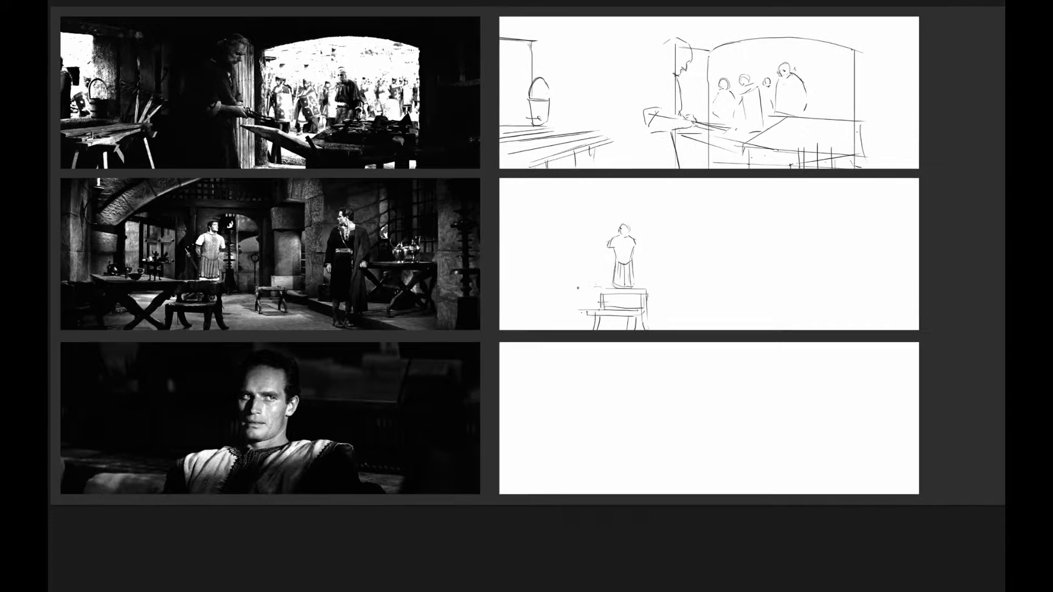
# Sketch the long table beside the chair with a thin tabletop and crossed legs.
pyautogui.moveTo(582, 289)
pyautogui.mouseDown()
pyautogui.moveTo(526, 292)
pyautogui.moveTo(587, 289)
pyautogui.mouseUp()
pyautogui.hotkey('ctrl', 'z')
pyautogui.moveTo(518, 289)
pyautogui.mouseDown()
pyautogui.moveTo(585, 287)
pyautogui.moveTo(584, 298)
pyautogui.mouseUp()
pyautogui.moveTo(519, 290); pyautogui.dragTo(519, 298)
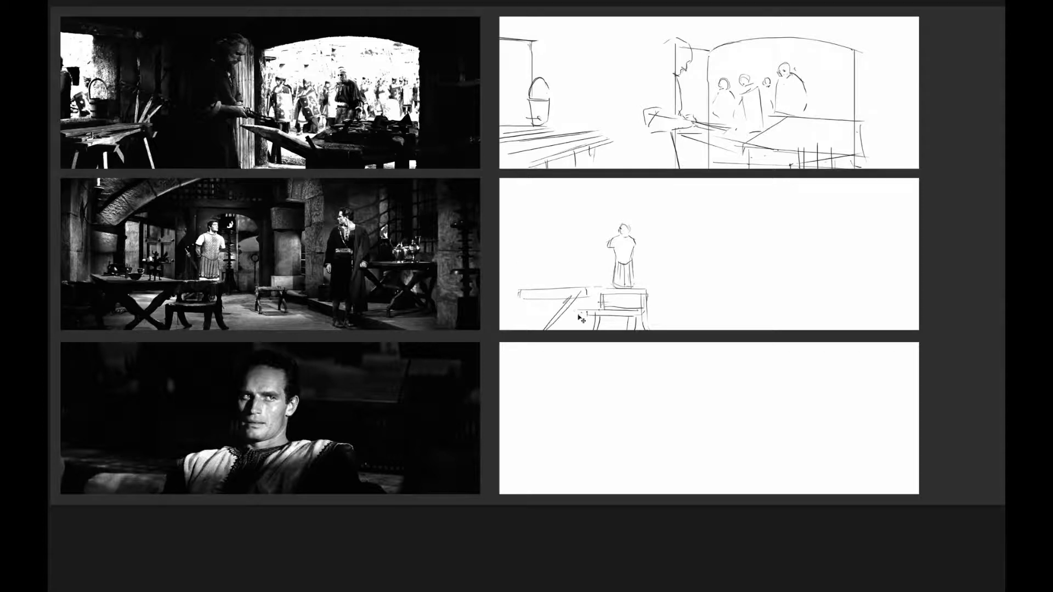
pyautogui.moveTo(534, 294)
pyautogui.mouseDown()
pyautogui.moveTo(576, 291)
pyautogui.moveTo(556, 299)
pyautogui.moveTo(567, 329)
pyautogui.moveTo(544, 297)
pyautogui.moveTo(575, 330)
pyautogui.moveTo(576, 300)
pyautogui.mouseUp()
pyautogui.hotkey('ctrl', 'z')
pyautogui.hotkey('ctrl', 'z')
pyautogui.moveTo(537, 330); pyautogui.dragTo(583, 293)
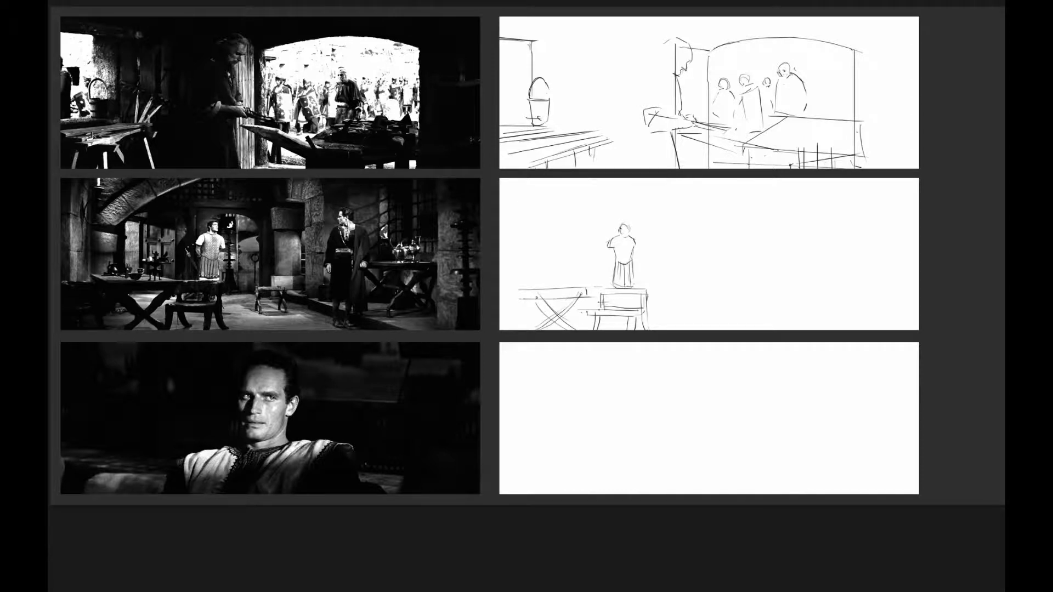
# Sketch the upright window panel behind the table and a small bowl on the tabletop.
pyautogui.moveTo(517, 288)
pyautogui.mouseDown()
pyautogui.moveTo(555, 284)
pyautogui.moveTo(556, 249)
pyautogui.moveTo(549, 277)
pyautogui.mouseUp()
pyautogui.hotkey('ctrl', 'z')
pyautogui.moveTo(545, 224); pyautogui.dragTo(539, 281)
pyautogui.moveTo(540, 231); pyautogui.dragTo(589, 235)
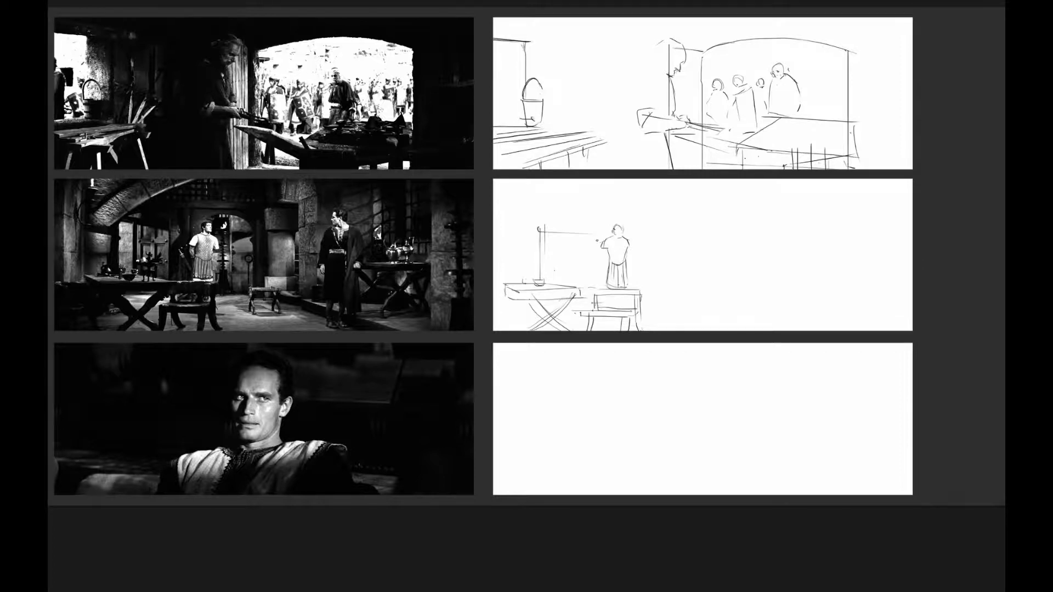
pyautogui.hotkey('ctrl', 'z')
pyautogui.hotkey('ctrl', 'z')
pyautogui.moveTo(531, 277)
pyautogui.mouseDown()
pyautogui.moveTo(531, 227)
pyautogui.moveTo(585, 238)
pyautogui.moveTo(586, 288)
pyautogui.mouseUp()
# Sketch the large ceiling arch curving up to the top edge of the middle frame above the window panel.
pyautogui.moveTo(530, 217); pyautogui.dragTo(636, 178)
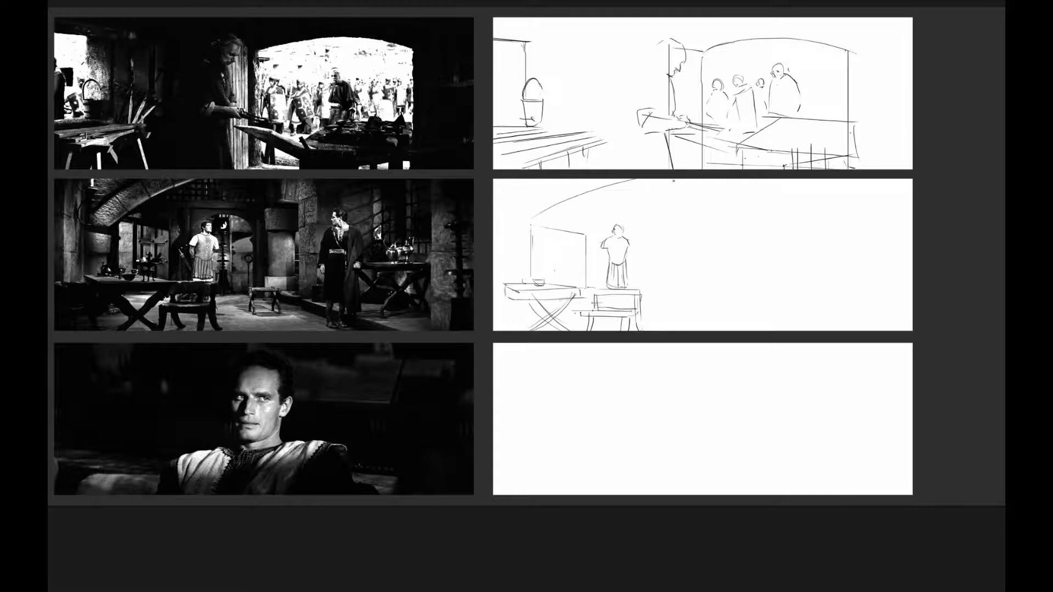
pyautogui.hotkey('ctrl', 'z')
pyautogui.moveTo(517, 222); pyautogui.dragTo(606, 178)
# Sketch the arched doorway behind the tunic figure with its curved top, jambs and inner arch line.
pyautogui.moveTo(639, 226)
pyautogui.mouseDown()
pyautogui.moveTo(677, 243)
pyautogui.moveTo(670, 230)
pyautogui.moveTo(667, 299)
pyautogui.mouseUp()
pyautogui.hotkey('ctrl', 'z')
pyautogui.hotkey('ctrl', 'z')
pyautogui.hotkey('ctrl', 'z')
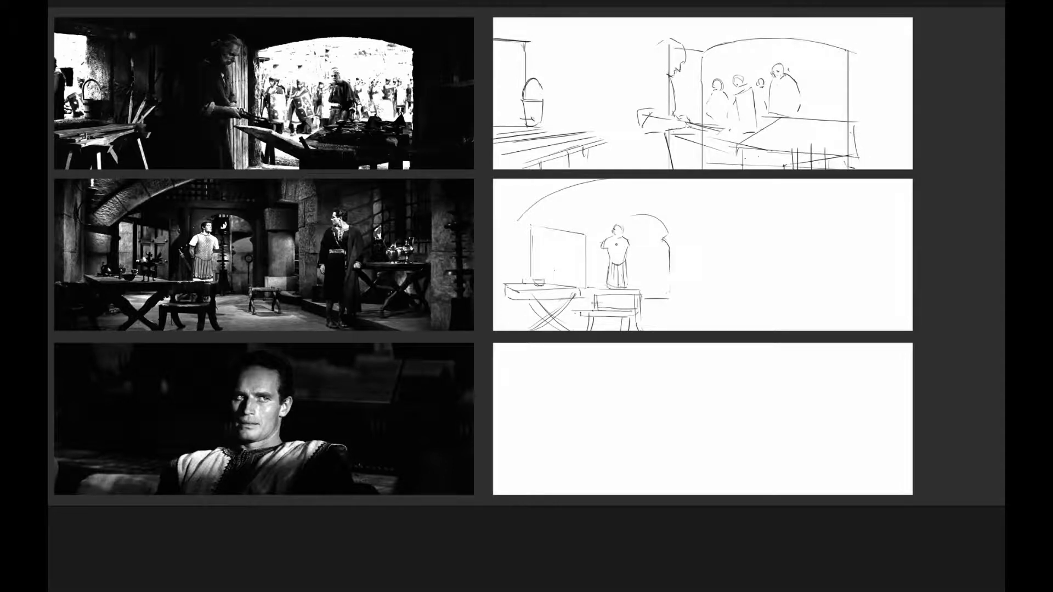
pyautogui.moveTo(665, 245); pyautogui.dragTo(663, 244)
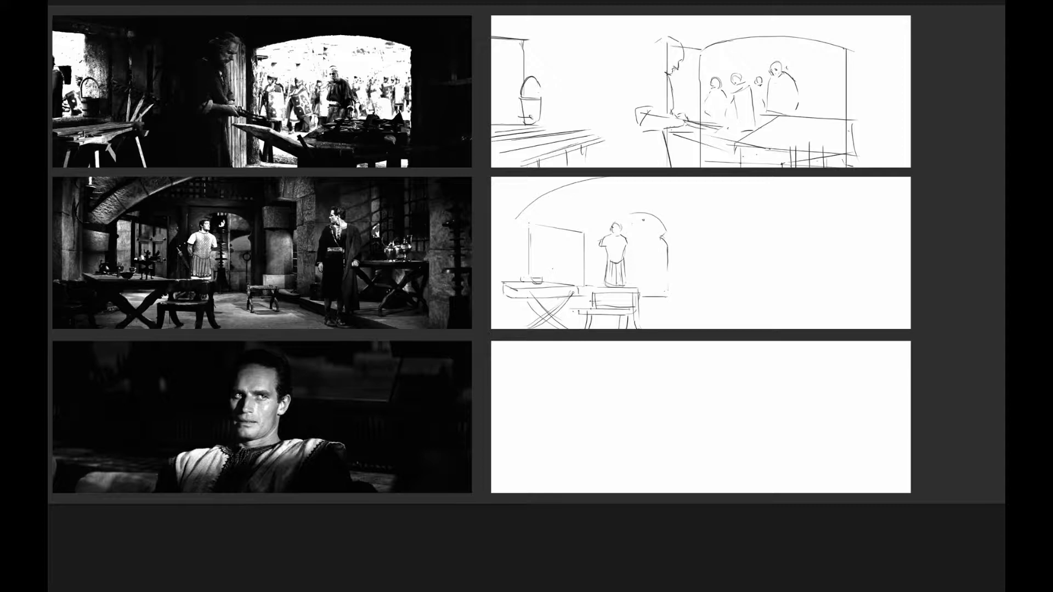
pyautogui.moveTo(651, 218)
pyautogui.mouseDown()
pyautogui.moveTo(637, 230)
pyautogui.moveTo(642, 287)
pyautogui.moveTo(679, 266)
pyautogui.mouseUp()
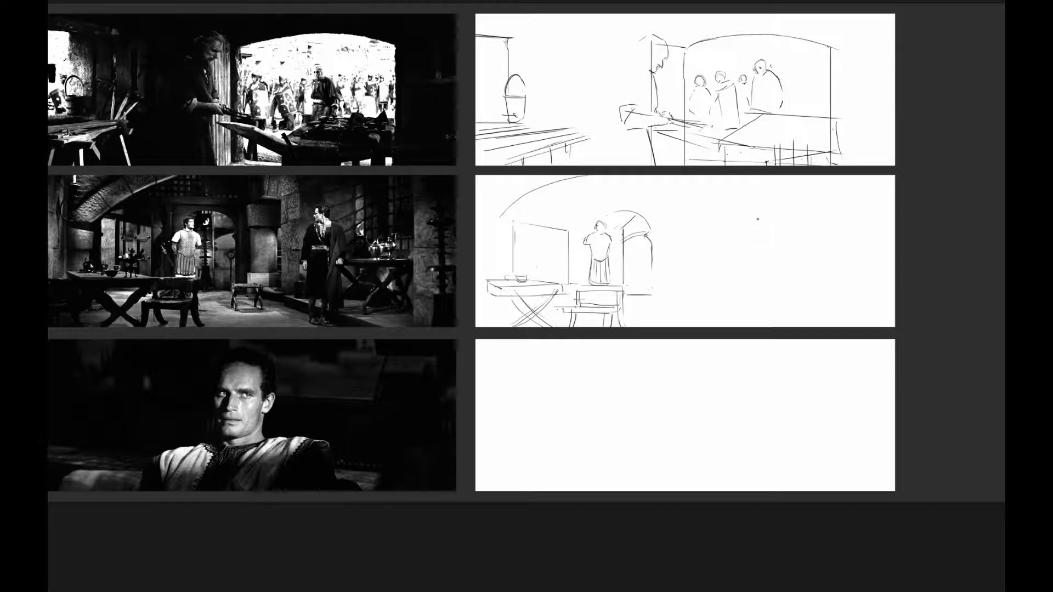
# Sketch the robed figure's head, shoulder and arm on the other side of the middle frame.
pyautogui.moveTo(756, 216); pyautogui.dragTo(769, 208)
pyautogui.moveTo(772, 218)
pyautogui.mouseDown()
pyautogui.moveTo(770, 246)
pyautogui.moveTo(744, 235)
pyautogui.mouseUp()
pyautogui.moveTo(745, 239); pyautogui.dragTo(742, 275)
pyautogui.moveTo(752, 269); pyautogui.dragTo(745, 326)
pyautogui.hotkey('ctrl', 'z')
pyautogui.hotkey('ctrl', 'z')
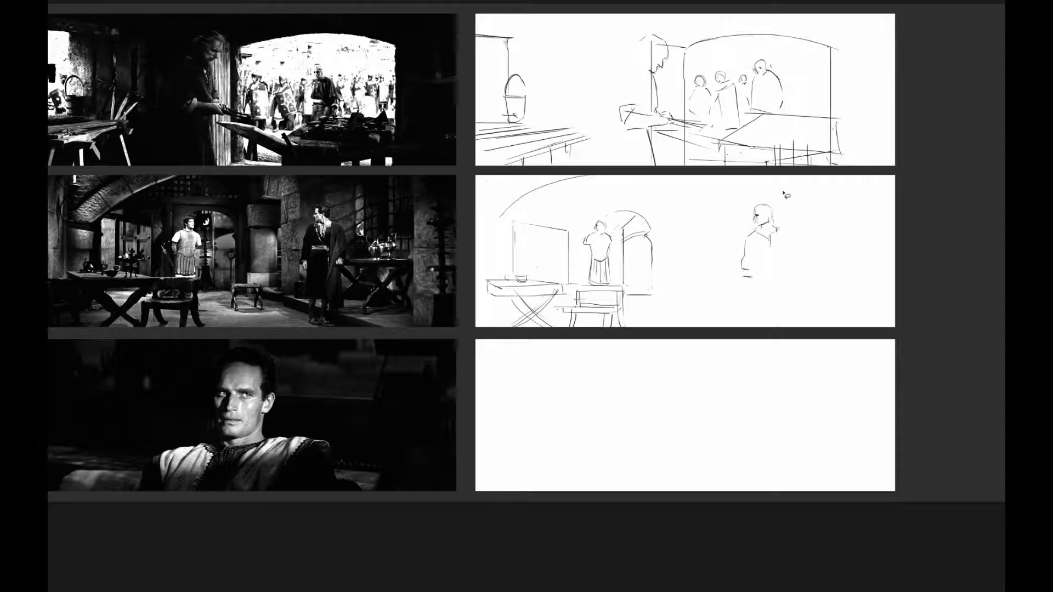
# Lasso the started robed figure, scale it slightly smaller and clear the selection.
pyautogui.moveTo(786, 195)
pyautogui.mouseDown()
pyautogui.moveTo(796, 192)
pyautogui.moveTo(778, 210)
pyautogui.mouseUp()
pyautogui.hotkey('ctrl', 't')
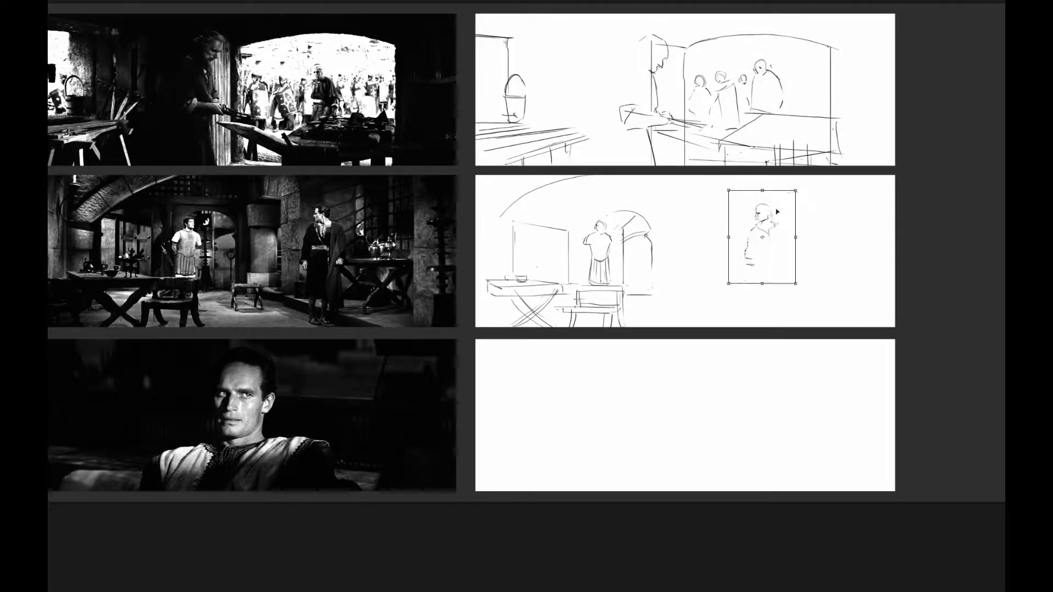
pyautogui.press('Return')
pyautogui.hotkey('ctrl', 'd')
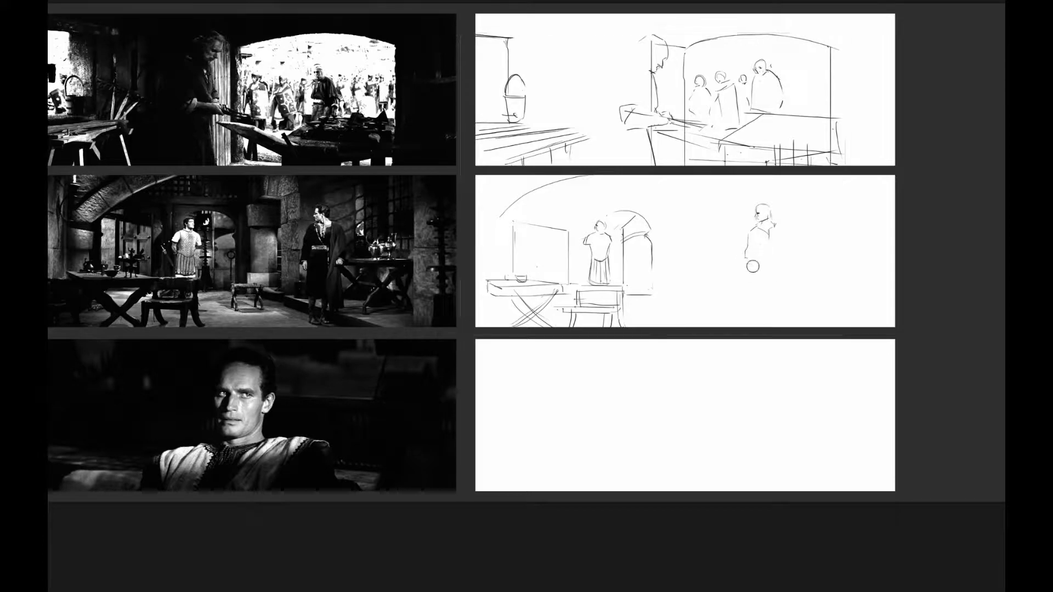
# Sketch the robed figure's far shoulder, long robe with hem, and lower legs.
pyautogui.press('b')
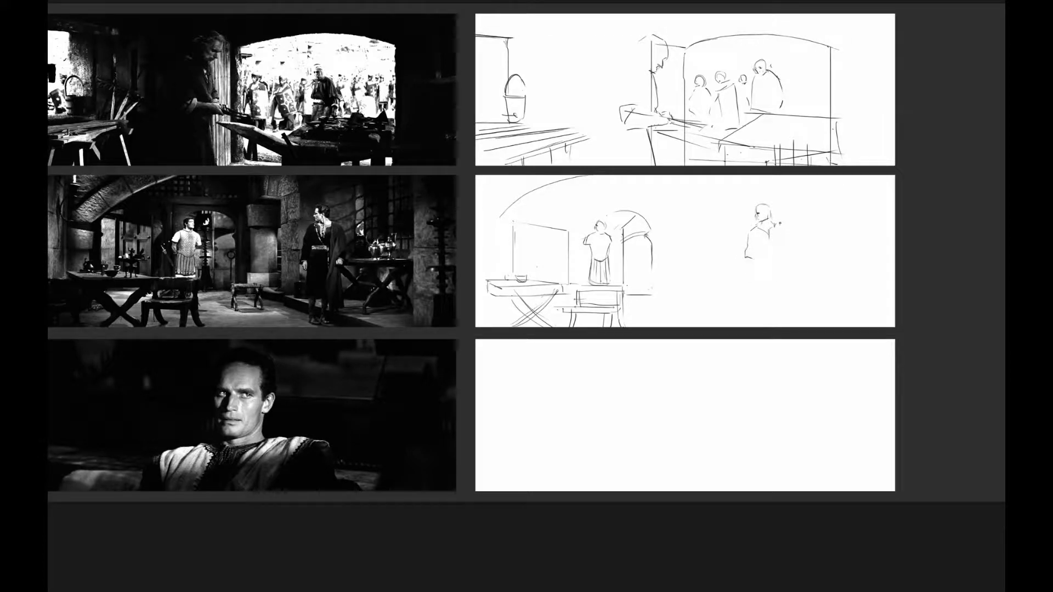
pyautogui.moveTo(778, 223)
pyautogui.mouseDown()
pyautogui.moveTo(790, 275)
pyautogui.moveTo(747, 271)
pyautogui.moveTo(749, 304)
pyautogui.mouseUp()
pyautogui.moveTo(784, 265)
pyautogui.mouseDown()
pyautogui.moveTo(792, 310)
pyautogui.moveTo(757, 317)
pyautogui.moveTo(775, 326)
pyautogui.mouseUp()
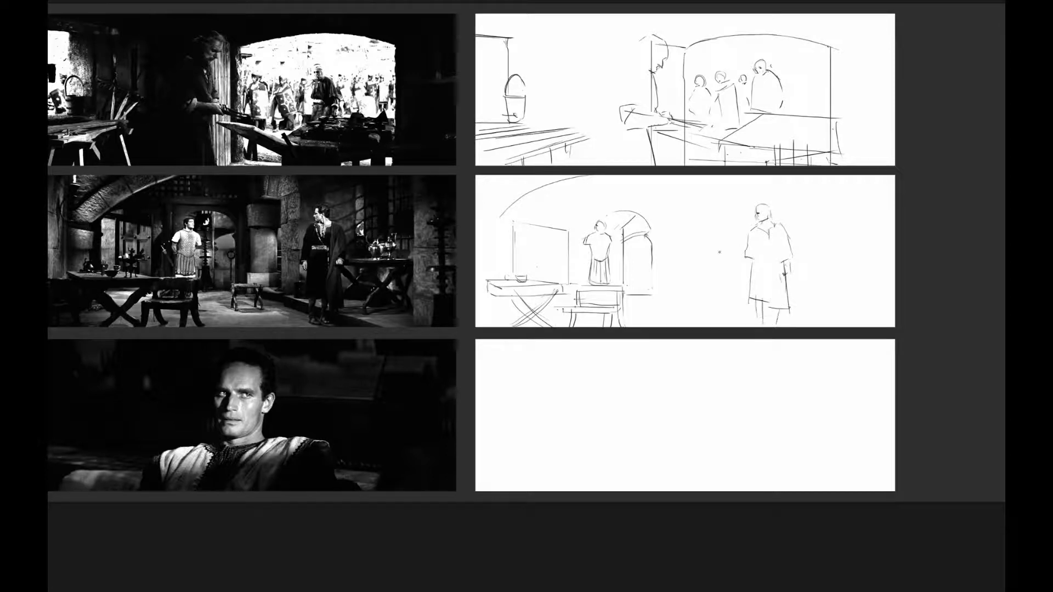
# Sketch the slanted floor-step lines under the robed figure and the side table's edge behind the figure.
pyautogui.moveTo(703, 304)
pyautogui.mouseDown()
pyautogui.moveTo(825, 322)
pyautogui.moveTo(793, 327)
pyautogui.mouseUp()
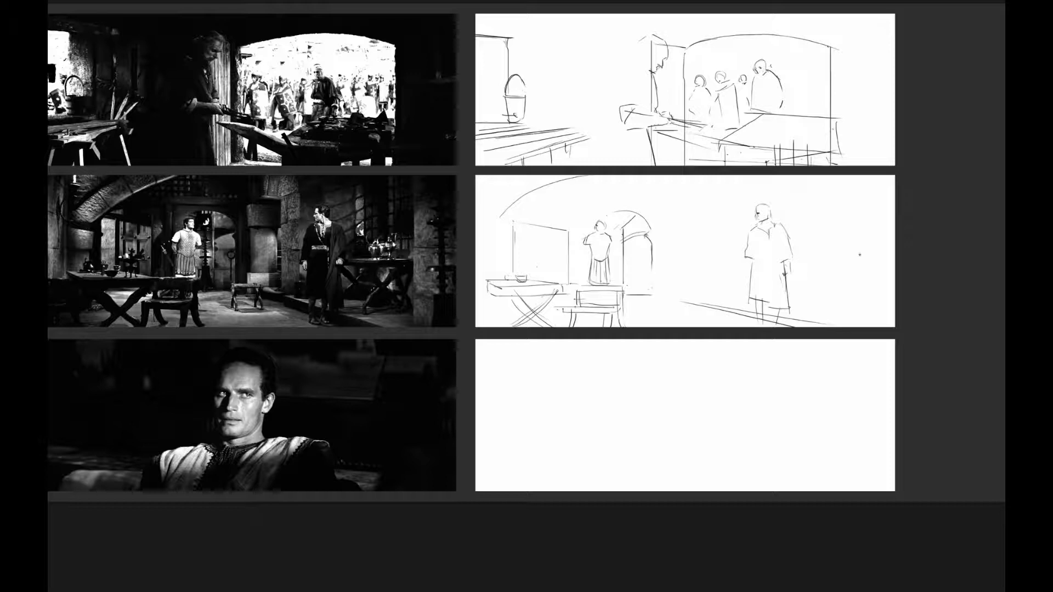
pyautogui.moveTo(842, 264); pyautogui.dragTo(800, 267)
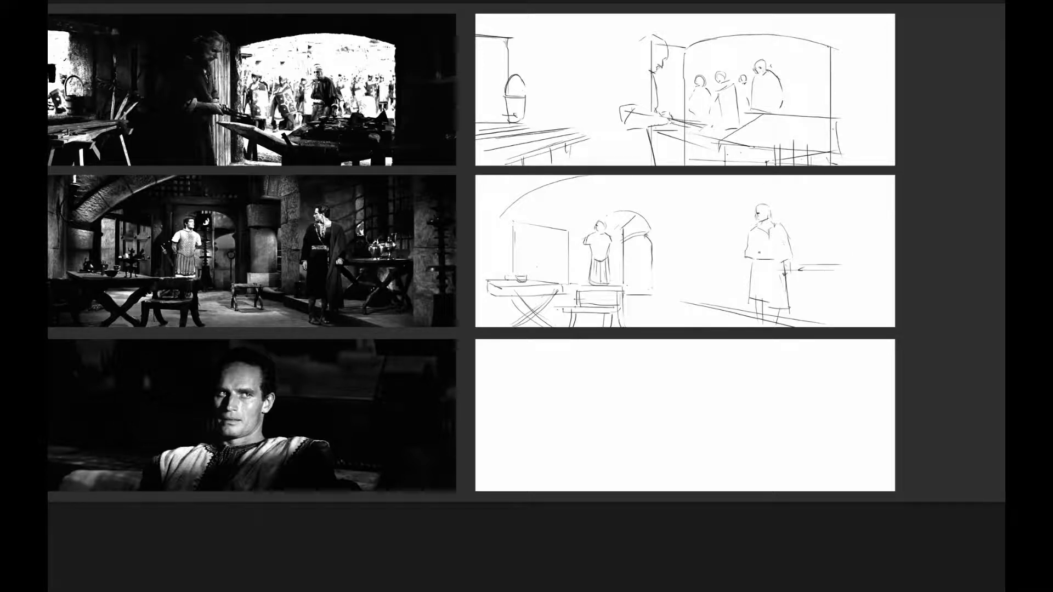
# Add the belt, hands, and face and hair details to the robed figure.
pyautogui.moveTo(757, 256); pyautogui.dragTo(781, 254)
pyautogui.moveTo(743, 262)
pyautogui.mouseDown()
pyautogui.moveTo(752, 276)
pyautogui.moveTo(796, 275)
pyautogui.mouseUp()
pyautogui.moveTo(756, 212); pyautogui.dragTo(758, 217)
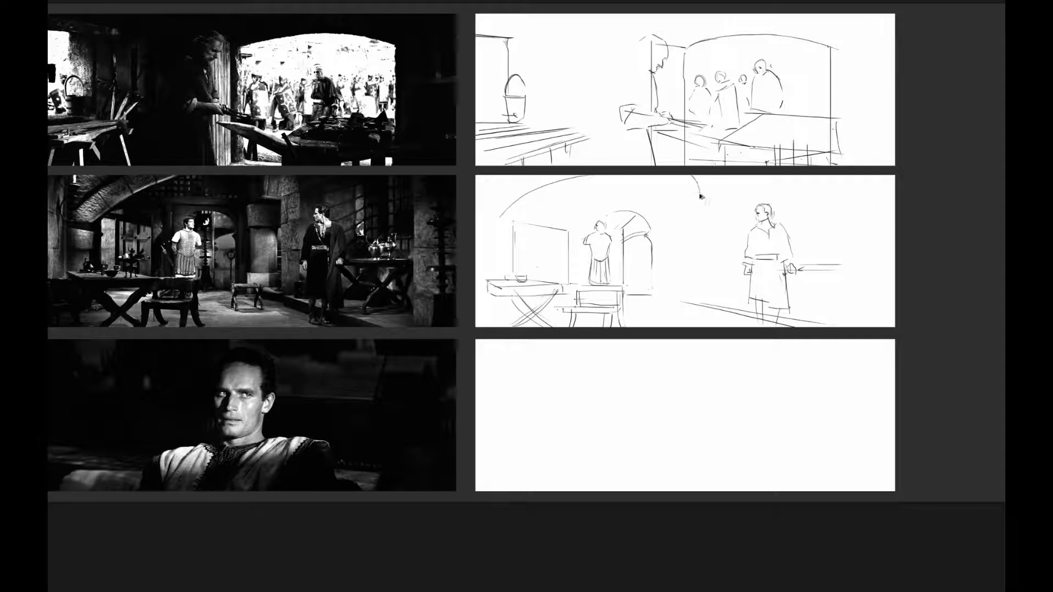
# Sketch the pillar's upright edge and the vertical wall lines behind the robed figure in the middle frame.
pyautogui.moveTo(685, 194); pyautogui.dragTo(696, 283)
pyautogui.moveTo(840, 184)
pyautogui.mouseDown()
pyautogui.moveTo(840, 279)
pyautogui.moveTo(826, 263)
pyautogui.mouseUp()
pyautogui.hotkey('ctrl', 'z')
pyautogui.moveTo(826, 304); pyautogui.dragTo(826, 319)
pyautogui.moveTo(716, 209); pyautogui.dragTo(727, 175)
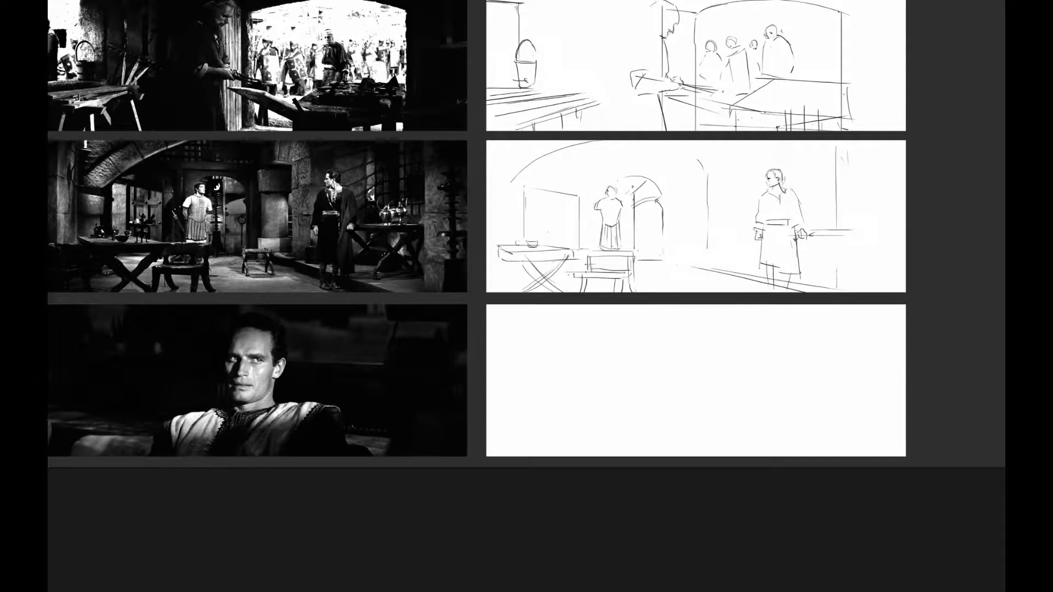
# Refine the head, shoulder and arm lines of the distant standing figure in the middle frame.
pyautogui.moveTo(621, 178); pyautogui.dragTo(617, 195)
pyautogui.hotkey('ctrl', 'z')
pyautogui.hotkey('ctrl', 'z')
pyautogui.moveTo(616, 187); pyautogui.dragTo(612, 198)
pyautogui.moveTo(597, 208); pyautogui.dragTo(598, 217)
# Add uprights to the window behind the table and sketch the large overhead arch as a double curved line.
pyautogui.moveTo(549, 191); pyautogui.dragTo(552, 229)
pyautogui.moveTo(515, 197)
pyautogui.mouseDown()
pyautogui.moveTo(551, 150)
pyautogui.moveTo(524, 176)
pyautogui.moveTo(591, 141)
pyautogui.mouseUp()
pyautogui.hotkey('ctrl', 'z')
pyautogui.moveTo(515, 200); pyautogui.dragTo(577, 146)
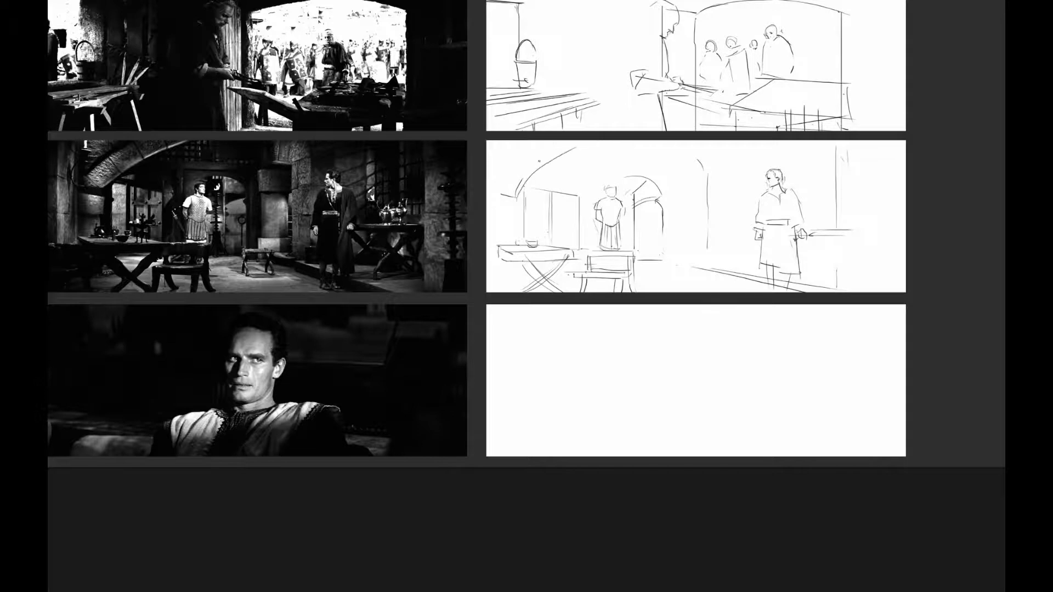
pyautogui.moveTo(527, 173); pyautogui.dragTo(577, 140)
pyautogui.moveTo(643, 308); pyautogui.dragTo(653, 249)
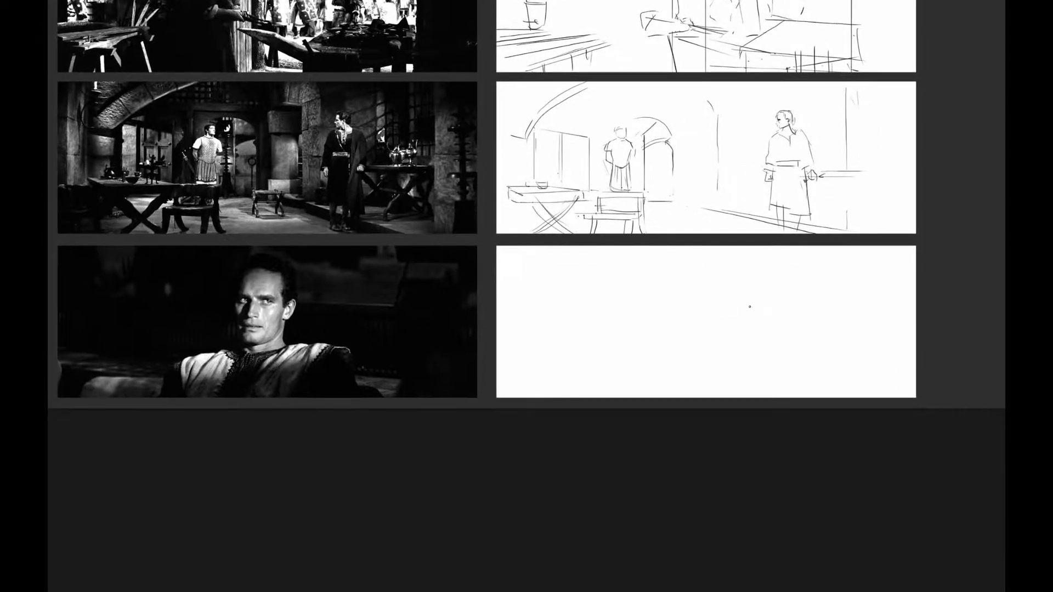
# Rough in the portrait's cranium curve and eyes in the empty bottom frame, clearing the stray first marks.
pyautogui.moveTo(741, 323); pyautogui.dragTo(726, 347)
pyautogui.moveTo(738, 304); pyautogui.dragTo(660, 315)
pyautogui.moveTo(729, 311)
pyautogui.mouseDown()
pyautogui.moveTo(740, 320)
pyautogui.moveTo(745, 303)
pyautogui.moveTo(675, 294)
pyautogui.moveTo(705, 321)
pyautogui.mouseUp()
pyautogui.hotkey('ctrl', 'z')
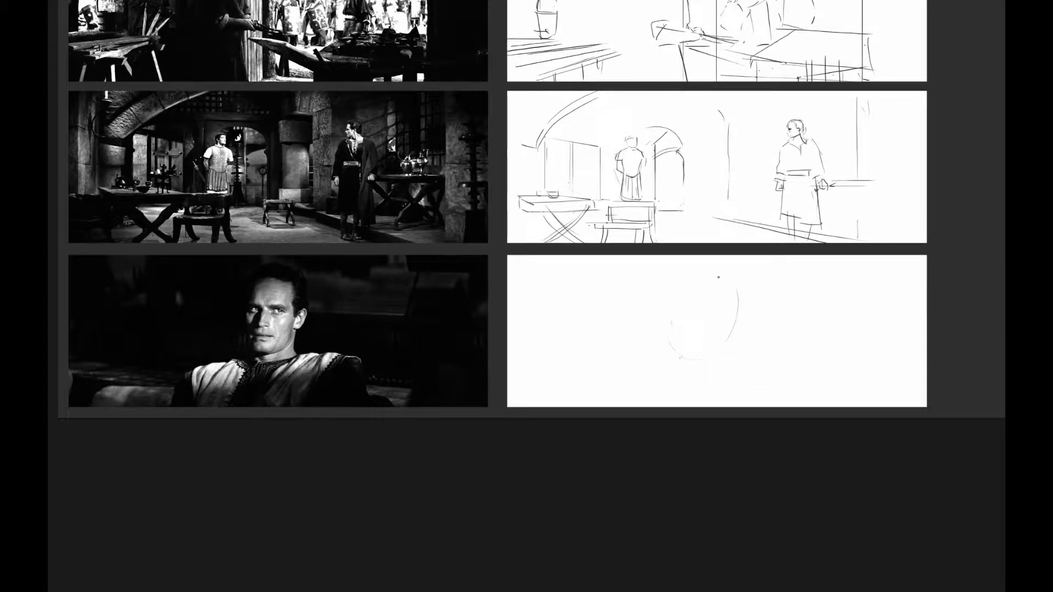
pyautogui.hotkey('ctrl', 'shift', 'z')
pyautogui.hotkey('ctrl', 'z')
pyautogui.press('e')
pyautogui.moveTo(692, 281)
pyautogui.mouseDown()
pyautogui.moveTo(737, 286)
pyautogui.moveTo(731, 271)
pyautogui.moveTo(709, 281)
pyautogui.moveTo(736, 287)
pyautogui.moveTo(668, 300)
pyautogui.moveTo(693, 310)
pyautogui.moveTo(687, 347)
pyautogui.moveTo(696, 312)
pyautogui.moveTo(674, 303)
pyautogui.moveTo(718, 304)
pyautogui.moveTo(678, 307)
pyautogui.moveTo(716, 304)
pyautogui.mouseUp()
pyautogui.press('b')
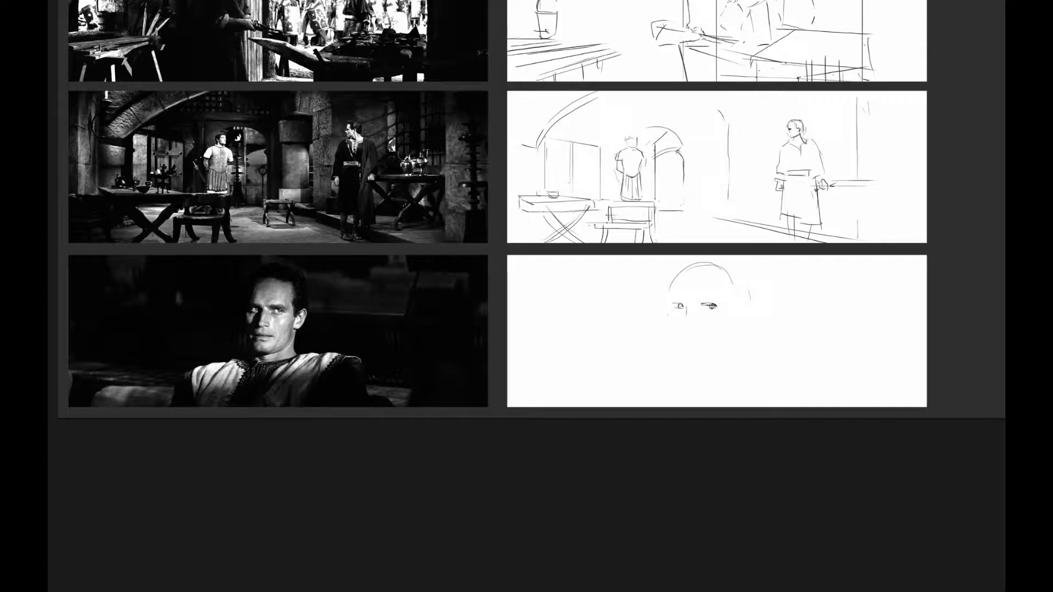
# Sketch the portrait's brow, nose, shaded cheek contour and mouth.
pyautogui.moveTo(668, 296); pyautogui.dragTo(694, 325)
pyautogui.moveTo(689, 323)
pyautogui.mouseDown()
pyautogui.moveTo(700, 331)
pyautogui.moveTo(681, 311)
pyautogui.moveTo(676, 333)
pyautogui.moveTo(696, 332)
pyautogui.mouseUp()
pyautogui.moveTo(685, 303); pyautogui.dragTo(684, 329)
pyautogui.moveTo(679, 289); pyautogui.dragTo(672, 299)
pyautogui.moveTo(690, 342)
pyautogui.mouseDown()
pyautogui.moveTo(704, 345)
pyautogui.moveTo(690, 344)
pyautogui.mouseUp()
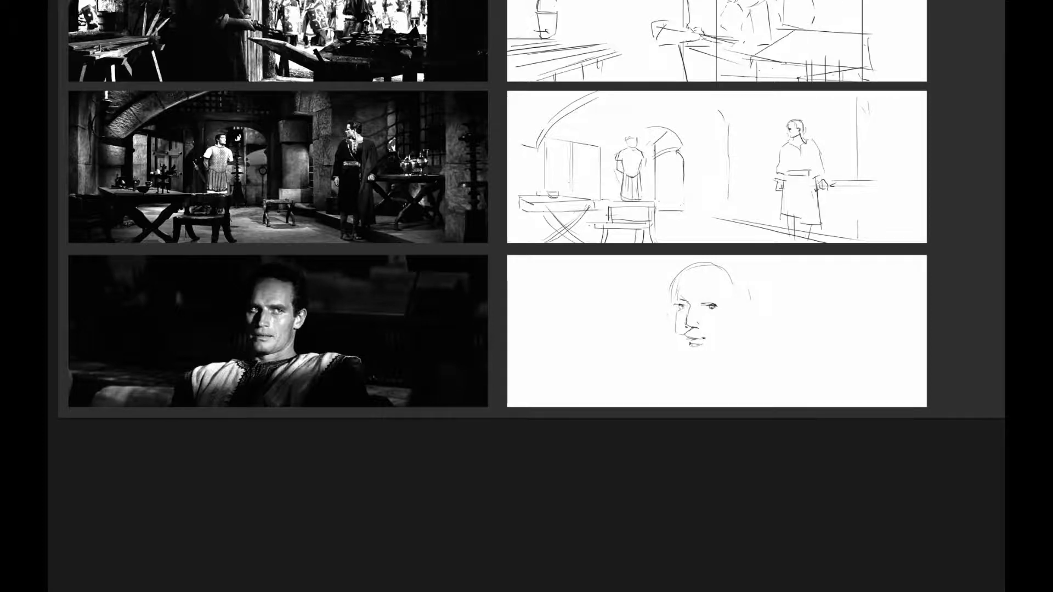
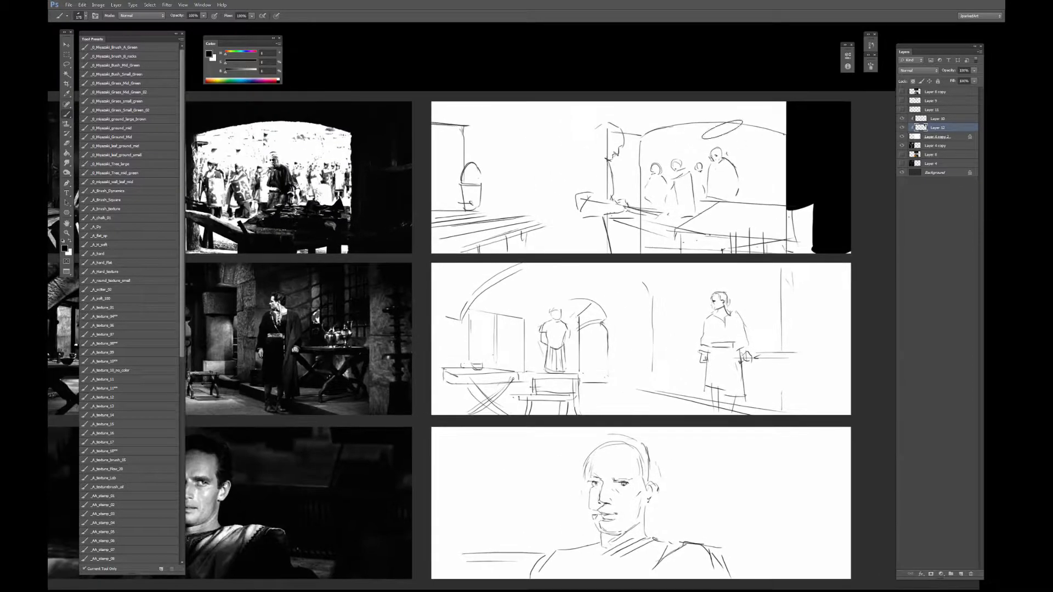
# Fill the remaining white of the dark wall beside the doorway with solid black in the top frame.
pyautogui.press('[')
pyautogui.press('[')
pyautogui.press('[')
pyautogui.press('[')
pyautogui.moveTo(808, 198)
pyautogui.mouseDown()
pyautogui.moveTo(799, 242)
pyautogui.moveTo(796, 230)
pyautogui.moveTo(844, 250)
pyautogui.mouseUp()
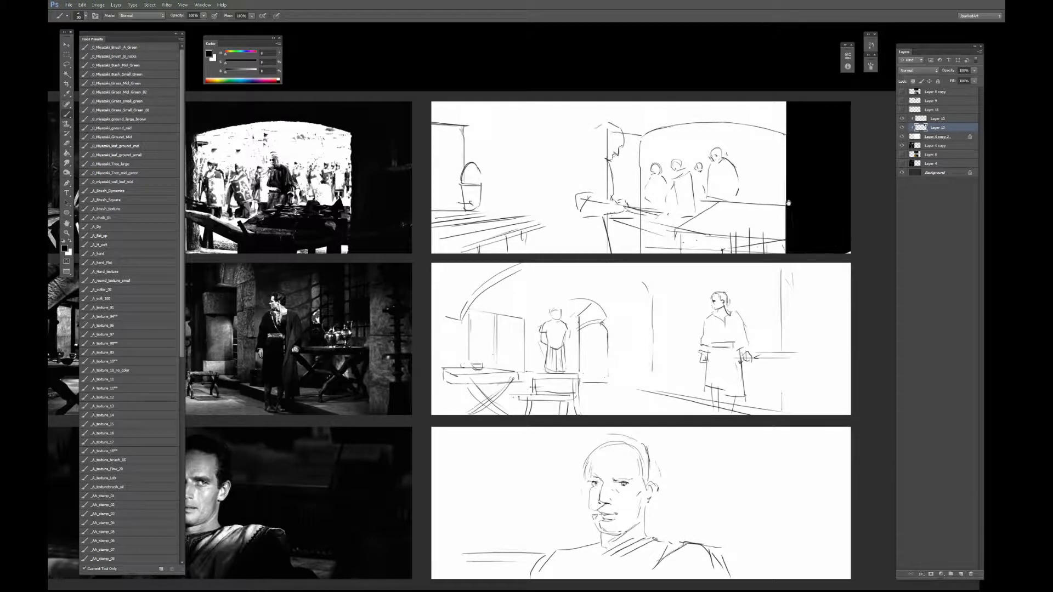
# Block in the foreground table and the robe of the foremost onlooker in the doorway with solid black.
pyautogui.press(']')
pyautogui.press(']')
pyautogui.press(']')
pyautogui.moveTo(710, 241)
pyautogui.mouseDown()
pyautogui.moveTo(782, 233)
pyautogui.moveTo(697, 235)
pyautogui.moveTo(688, 255)
pyautogui.moveTo(689, 227)
pyautogui.moveTo(714, 207)
pyautogui.moveTo(809, 213)
pyautogui.moveTo(734, 205)
pyautogui.moveTo(797, 225)
pyautogui.moveTo(710, 223)
pyautogui.mouseUp()
pyautogui.press('[')
pyautogui.press('[')
pyautogui.press('[')
pyautogui.hotkey('ctrl', 'z')
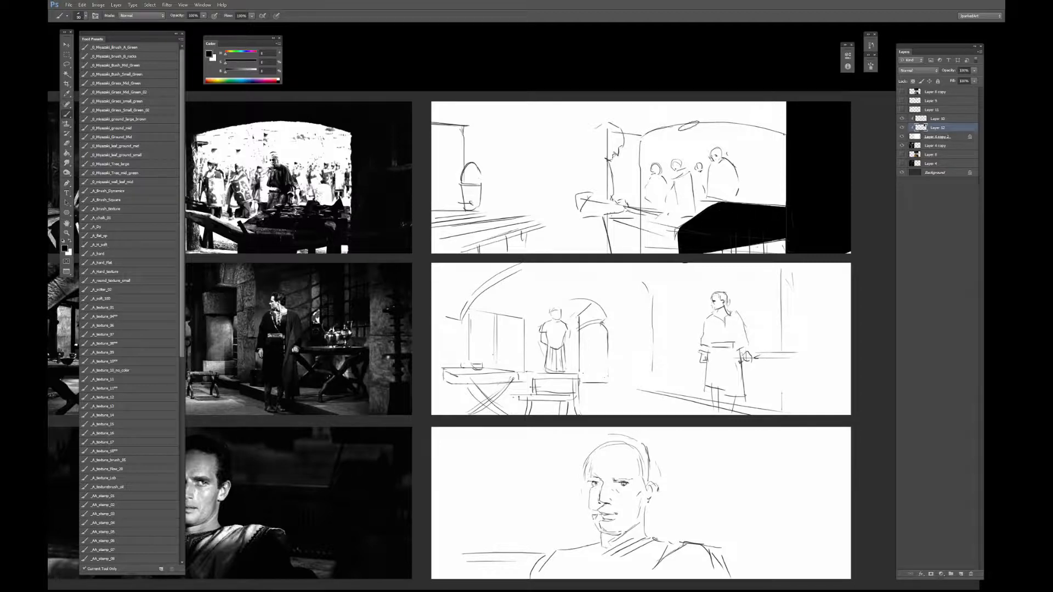
pyautogui.moveTo(722, 170)
pyautogui.mouseDown()
pyautogui.moveTo(731, 192)
pyautogui.moveTo(739, 177)
pyautogui.mouseUp()
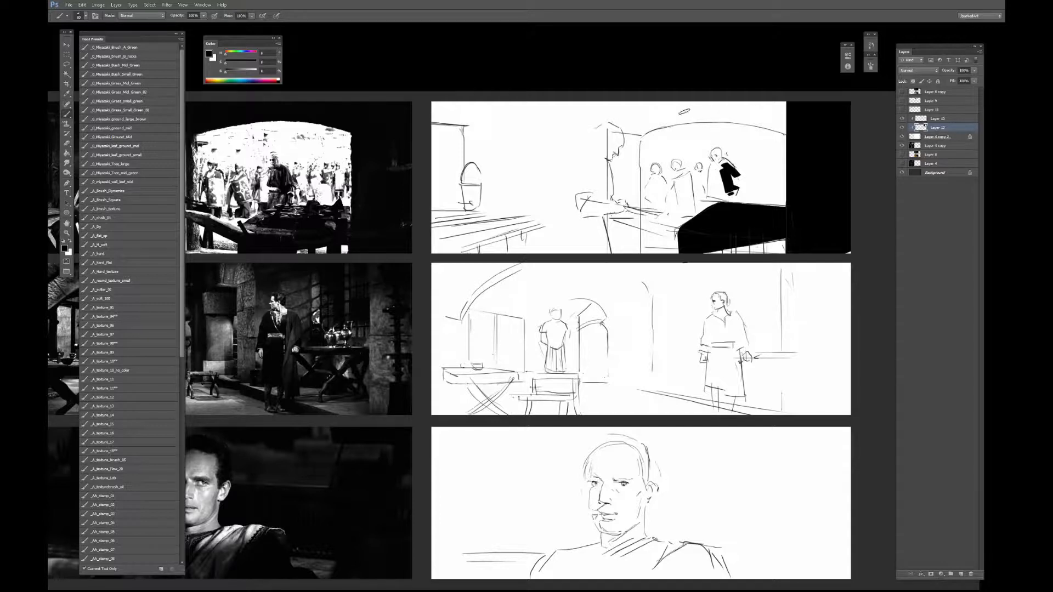
# Paint the dark ceiling above the doorway solid black with a larger brush, following the arch's curve.
pyautogui.press(']')
pyautogui.press(']')
pyautogui.press(']')
pyautogui.press(']')
pyautogui.press(']')
pyautogui.press(']')
pyautogui.press(']')
pyautogui.press(']')
pyautogui.moveTo(631, 135); pyautogui.dragTo(785, 107)
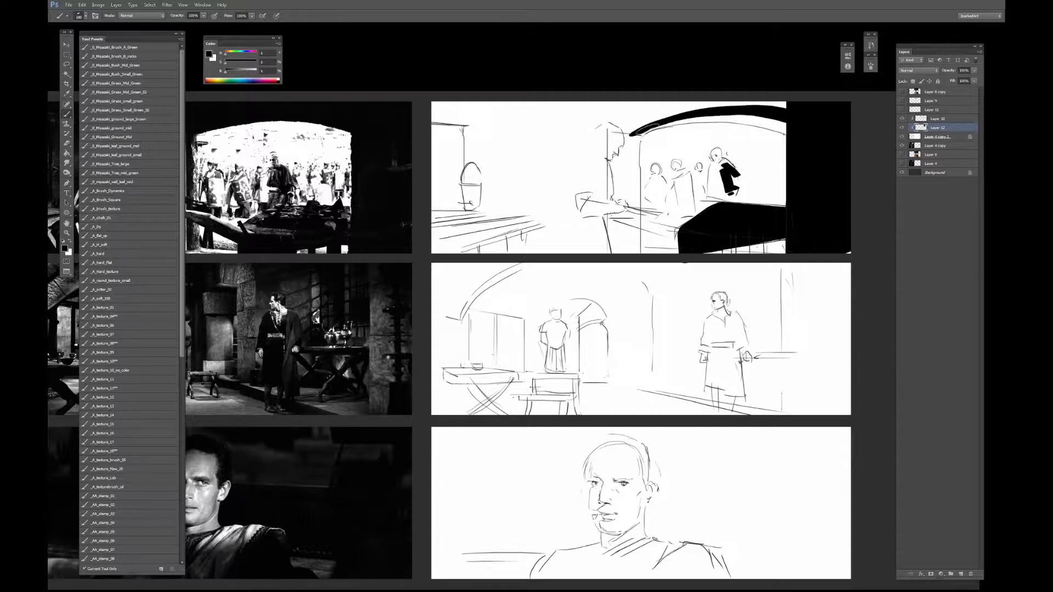
pyautogui.moveTo(653, 129)
pyautogui.mouseDown()
pyautogui.moveTo(784, 115)
pyautogui.moveTo(636, 106)
pyautogui.mouseUp()
pyautogui.moveTo(730, 103)
pyautogui.mouseDown()
pyautogui.moveTo(631, 110)
pyautogui.moveTo(600, 129)
pyautogui.moveTo(672, 114)
pyautogui.mouseUp()
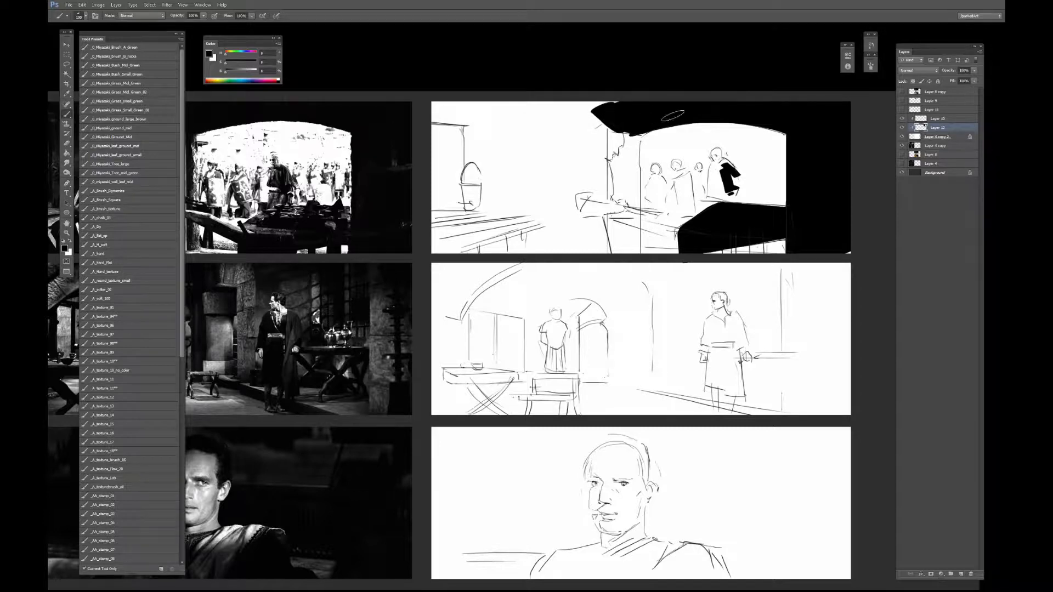
pyautogui.moveTo(821, 143); pyautogui.dragTo(768, 151)
# Tidy the black edge where the doorway's side wall meets the foreground table, using a smaller brush.
pyautogui.press('[')
pyautogui.press('[')
pyautogui.press('[')
pyautogui.moveTo(790, 247); pyautogui.dragTo(792, 253)
pyautogui.moveTo(751, 222); pyautogui.dragTo(805, 265)
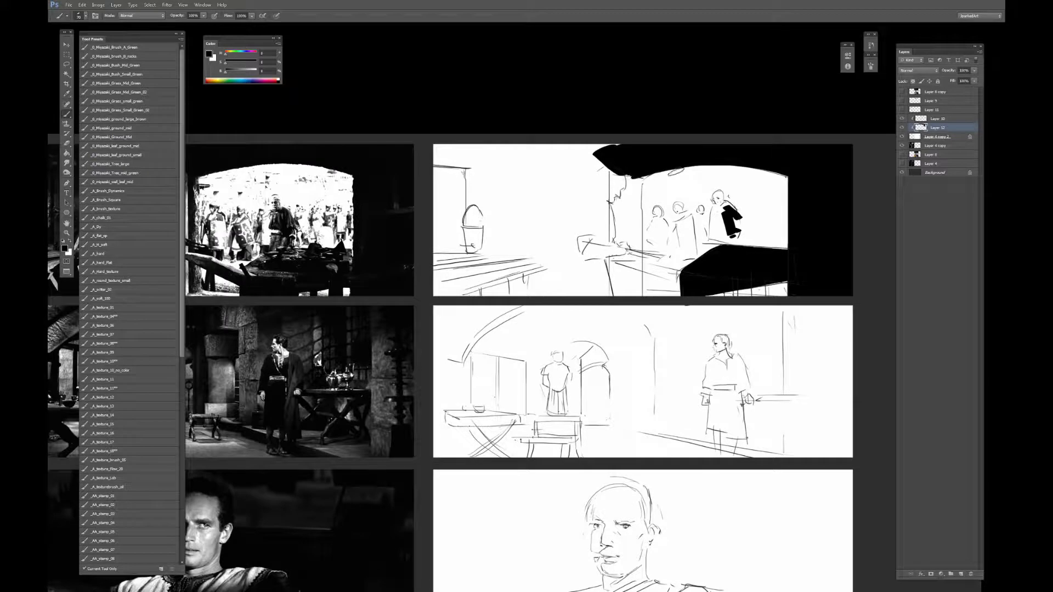
# Colorize the line sketch on Layer 10 red with Hue/Saturation, using hue 0, saturation 41 and a higher lightness.
pyautogui.click(934, 118)
pyautogui.hotkey('ctrl', 'u')
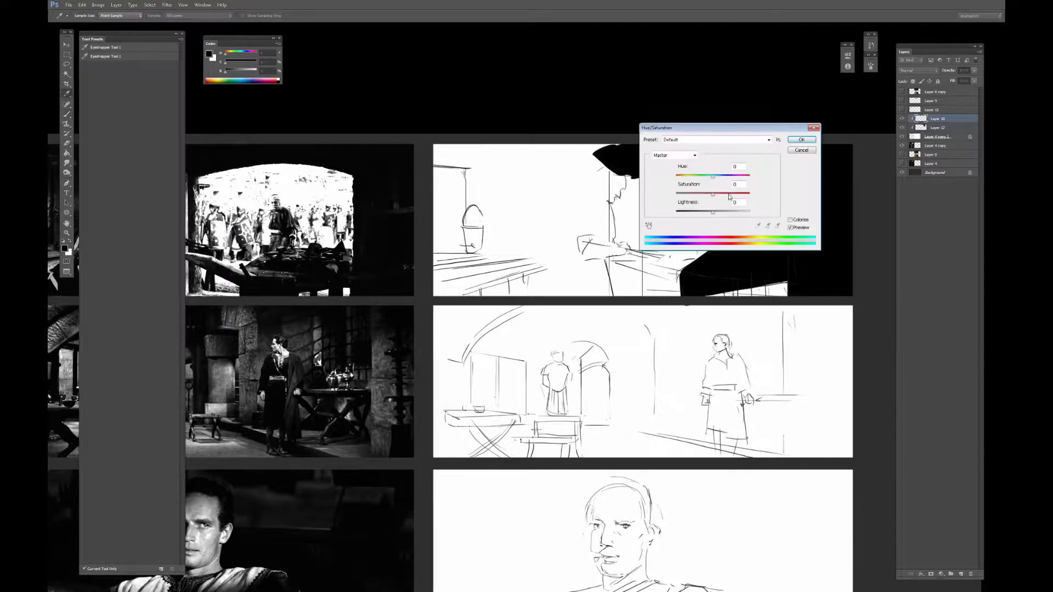
pyautogui.click(787, 220)
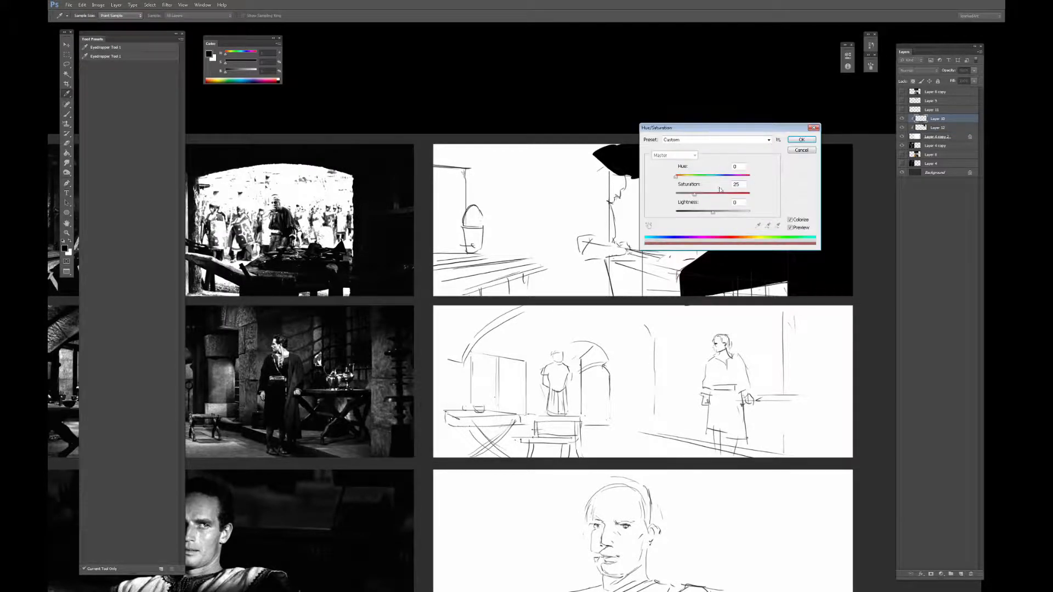
pyautogui.moveTo(732, 215); pyautogui.dragTo(711, 196)
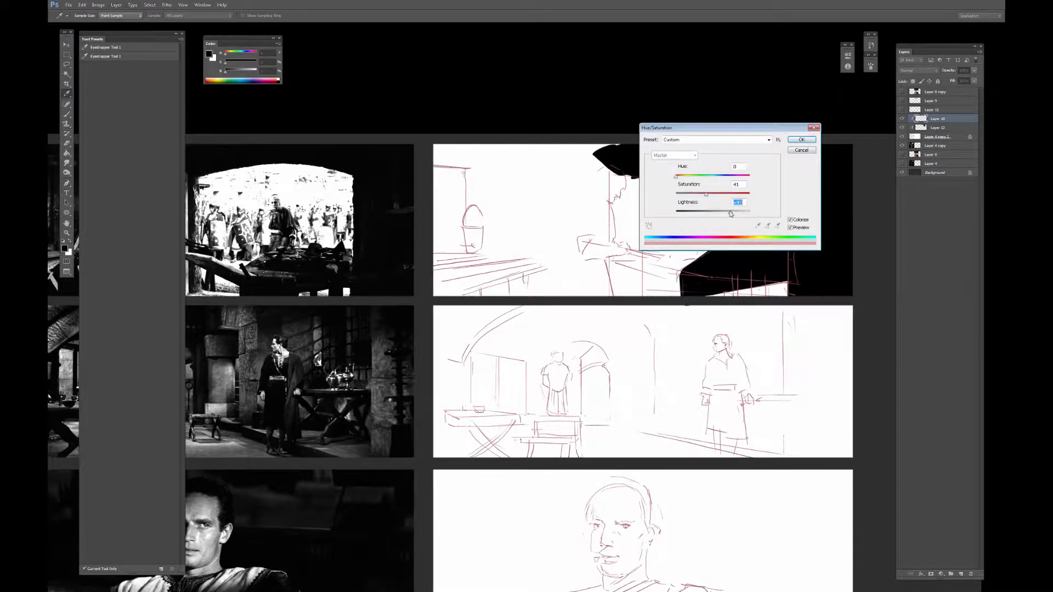
pyautogui.press('Return')
pyautogui.press('b')
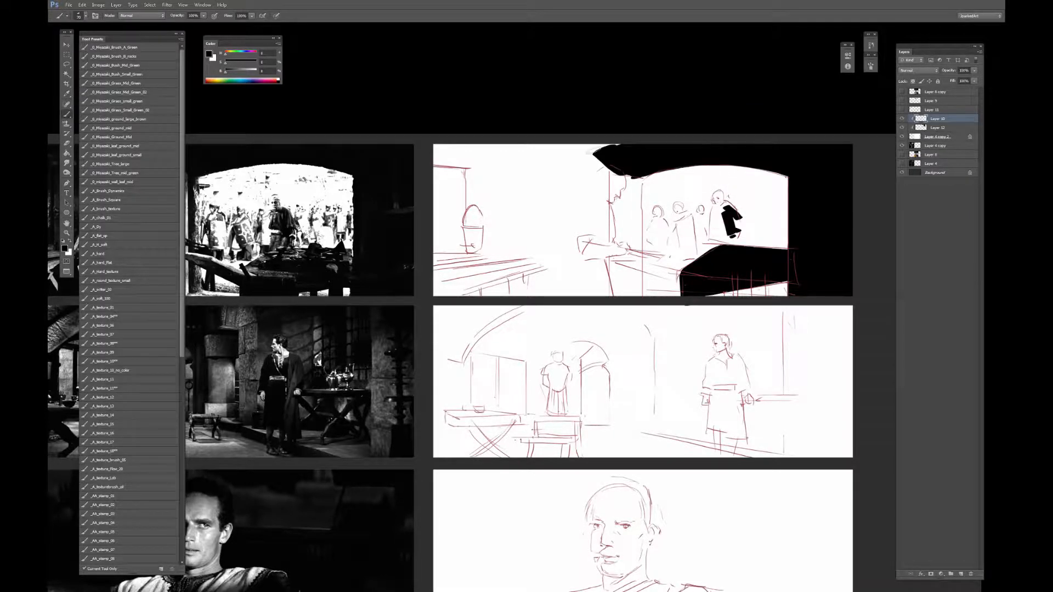
# Paint the head of the foreground man in profile solid black with a small brush on the layer beneath the red lines.
pyautogui.moveTo(629, 171); pyautogui.dragTo(644, 169)
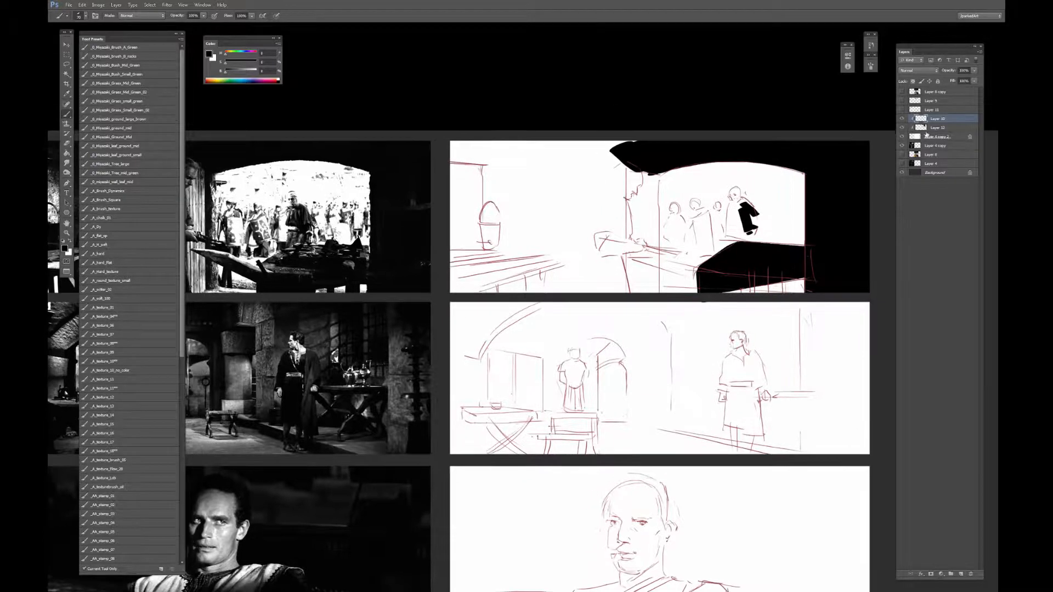
pyautogui.click(935, 127)
pyautogui.press('[')
pyautogui.press('[')
pyautogui.press('[')
pyautogui.press('[')
pyautogui.press('[')
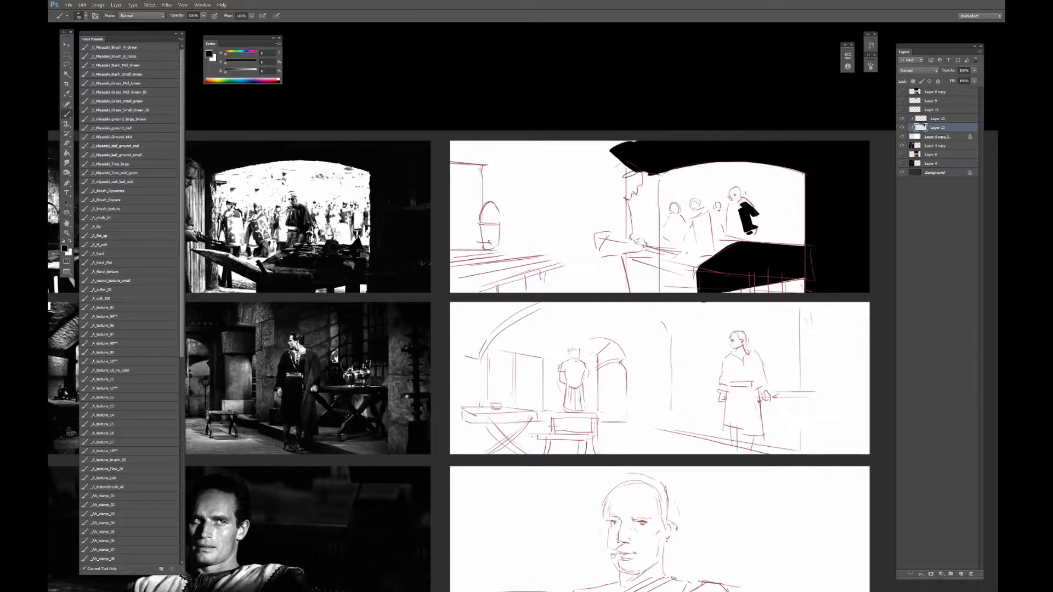
pyautogui.moveTo(628, 174); pyautogui.dragTo(650, 172)
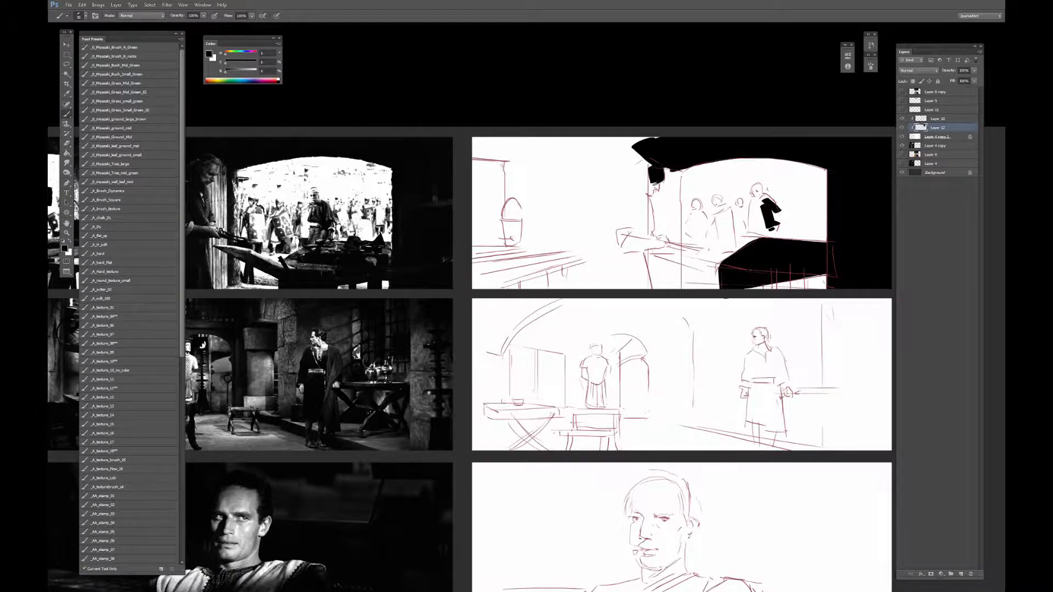
# Switch to the full-screen canvas view and extend the black silhouette of the foreground man's head.
pyautogui.scroll(2, 656, 183)
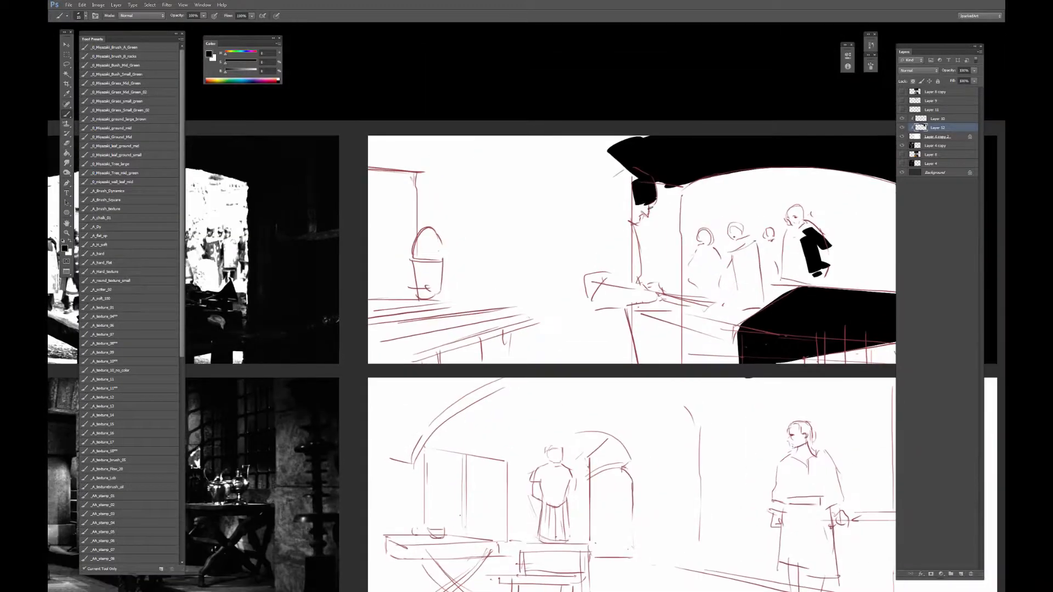
pyautogui.scroll(-2, 651, 211)
pyautogui.moveTo(595, 223); pyautogui.dragTo(674, 166)
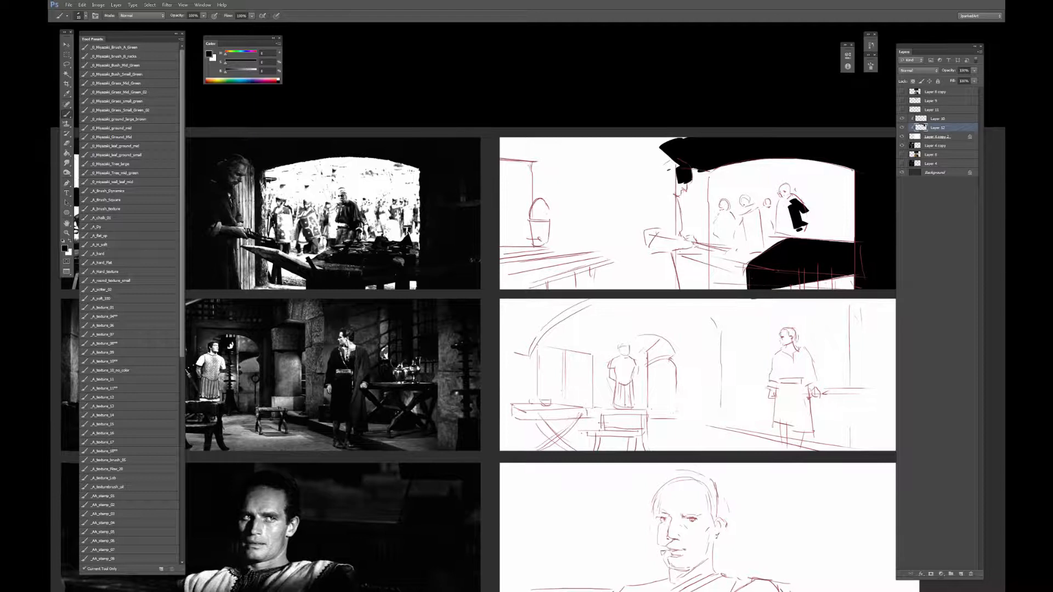
pyautogui.scroll(-2, 527, 351)
pyautogui.press('f')
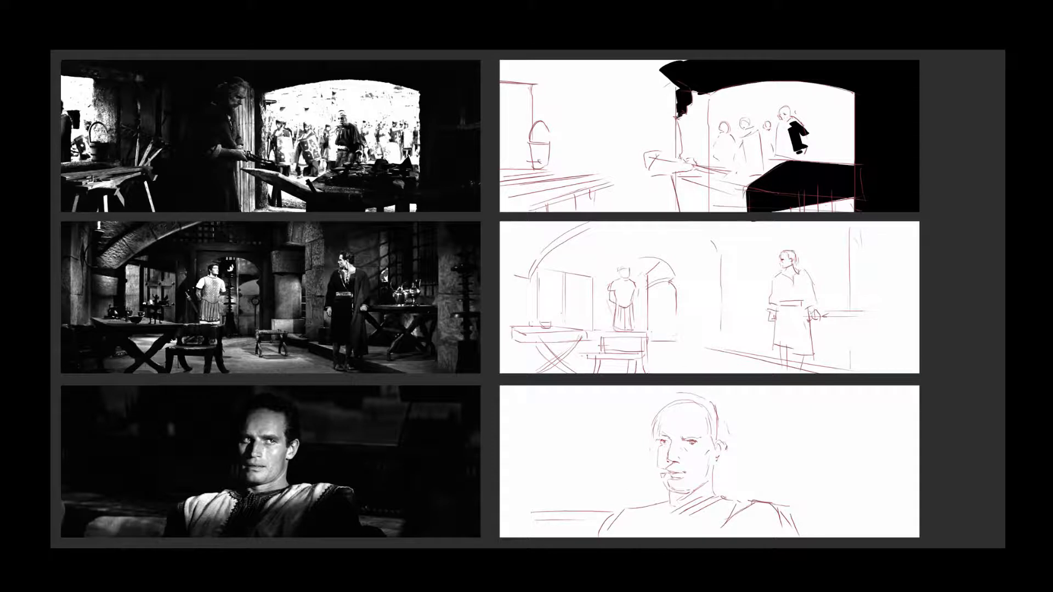
pyautogui.moveTo(674, 98)
pyautogui.mouseDown()
pyautogui.moveTo(673, 115)
pyautogui.moveTo(674, 93)
pyautogui.mouseUp()
# Fill the interior wall between the small window and the foreground man with solid black in the top frame.
pyautogui.moveTo(552, 60); pyautogui.dragTo(537, 88)
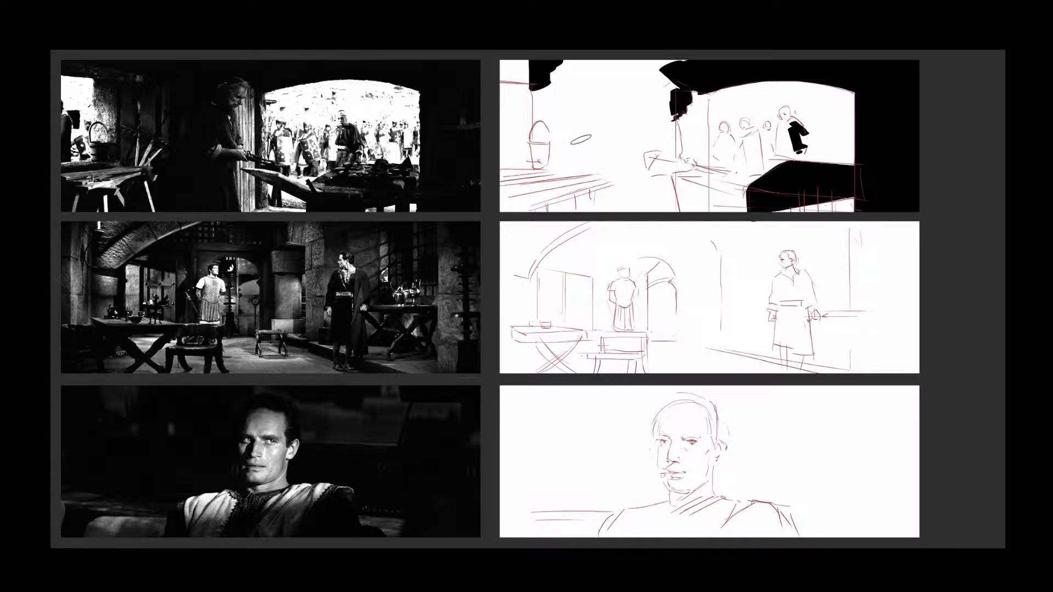
pyautogui.keyDown('shift'); pyautogui.click(579, 135); pyautogui.keyUp('shift')
pyautogui.hotkey('ctrl', 'z')
pyautogui.moveTo(549, 82)
pyautogui.mouseDown()
pyautogui.moveTo(538, 88)
pyautogui.moveTo(562, 82)
pyautogui.moveTo(589, 125)
pyautogui.moveTo(578, 90)
pyautogui.moveTo(580, 182)
pyautogui.moveTo(593, 172)
pyautogui.moveTo(579, 159)
pyautogui.mouseUp()
pyautogui.moveTo(576, 56)
pyautogui.mouseDown()
pyautogui.moveTo(603, 153)
pyautogui.moveTo(644, 76)
pyautogui.moveTo(653, 105)
pyautogui.moveTo(672, 91)
pyautogui.moveTo(637, 65)
pyautogui.moveTo(537, 65)
pyautogui.mouseUp()
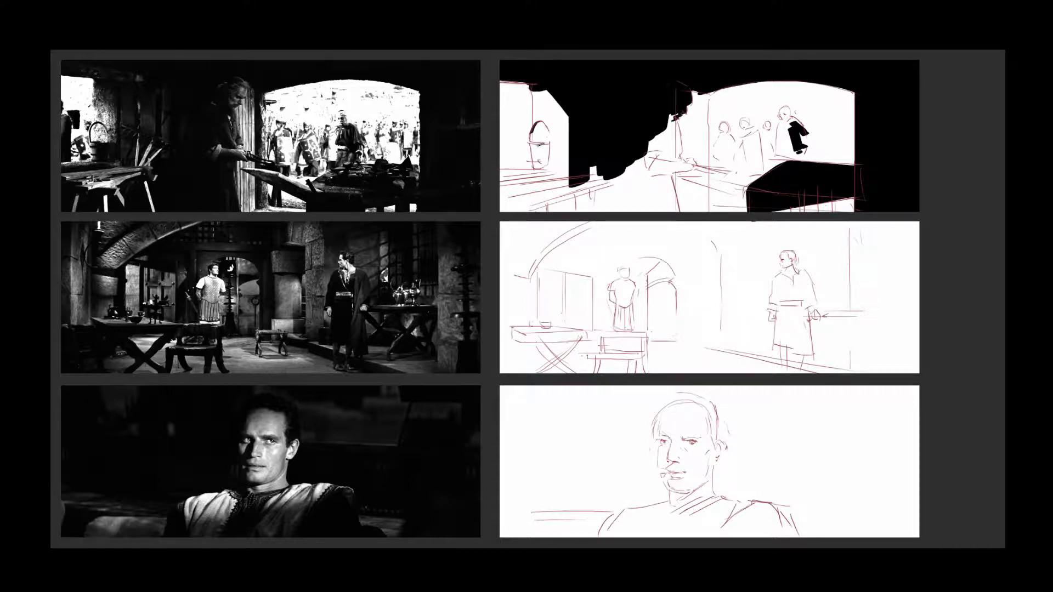
# Paint the bucket, the narrow window post and the long workbench black in the top frame.
pyautogui.moveTo(546, 144); pyautogui.dragTo(546, 162)
pyautogui.moveTo(557, 85); pyautogui.dragTo(557, 206)
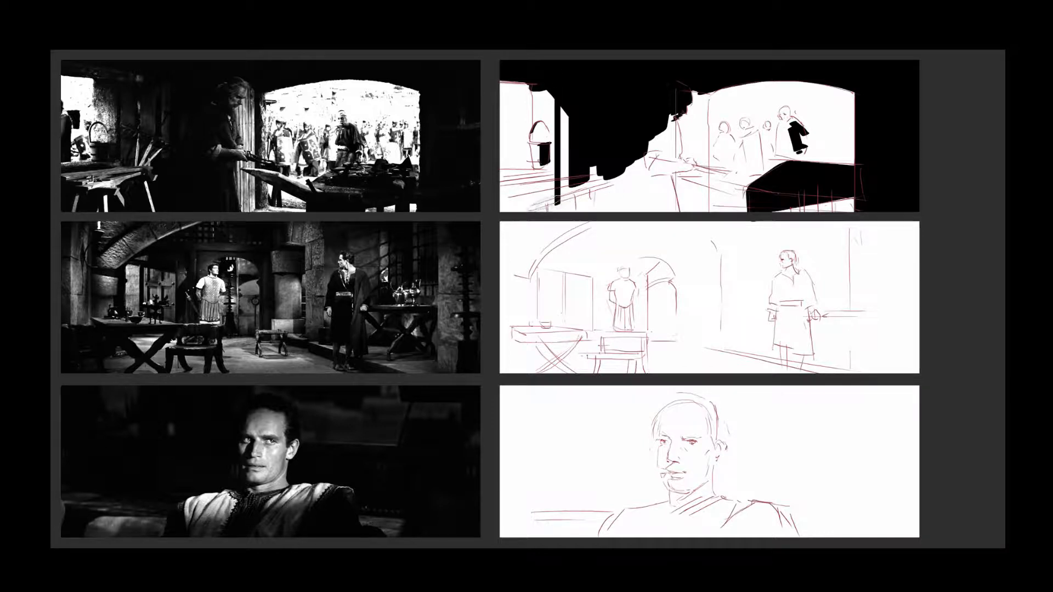
pyautogui.moveTo(511, 194)
pyautogui.mouseDown()
pyautogui.moveTo(476, 180)
pyautogui.moveTo(496, 173)
pyautogui.moveTo(481, 180)
pyautogui.moveTo(518, 185)
pyautogui.moveTo(515, 194)
pyautogui.moveTo(528, 191)
pyautogui.moveTo(501, 209)
pyautogui.moveTo(519, 211)
pyautogui.moveTo(613, 184)
pyautogui.moveTo(638, 219)
pyautogui.moveTo(636, 125)
pyautogui.moveTo(651, 168)
pyautogui.moveTo(645, 218)
pyautogui.moveTo(638, 155)
pyautogui.moveTo(666, 192)
pyautogui.mouseUp()
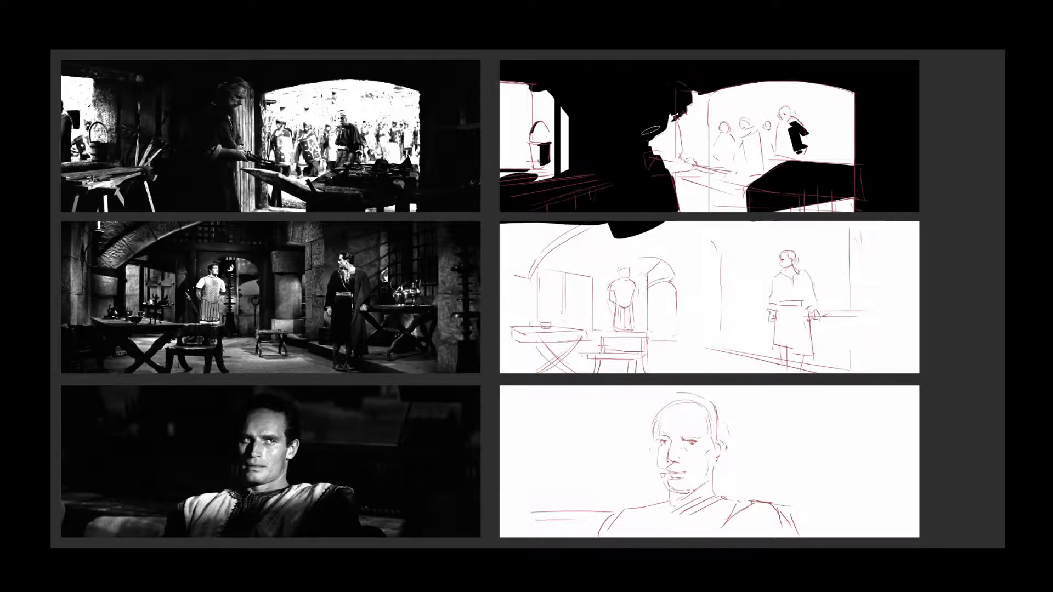
# Shape the foreground man's black chest, forearm and hand silhouette with sampled colours, leaving a light patch at the elbow.
pyautogui.moveTo(651, 130)
pyautogui.mouseDown()
pyautogui.moveTo(663, 143)
pyautogui.moveTo(672, 123)
pyautogui.moveTo(676, 154)
pyautogui.mouseUp()
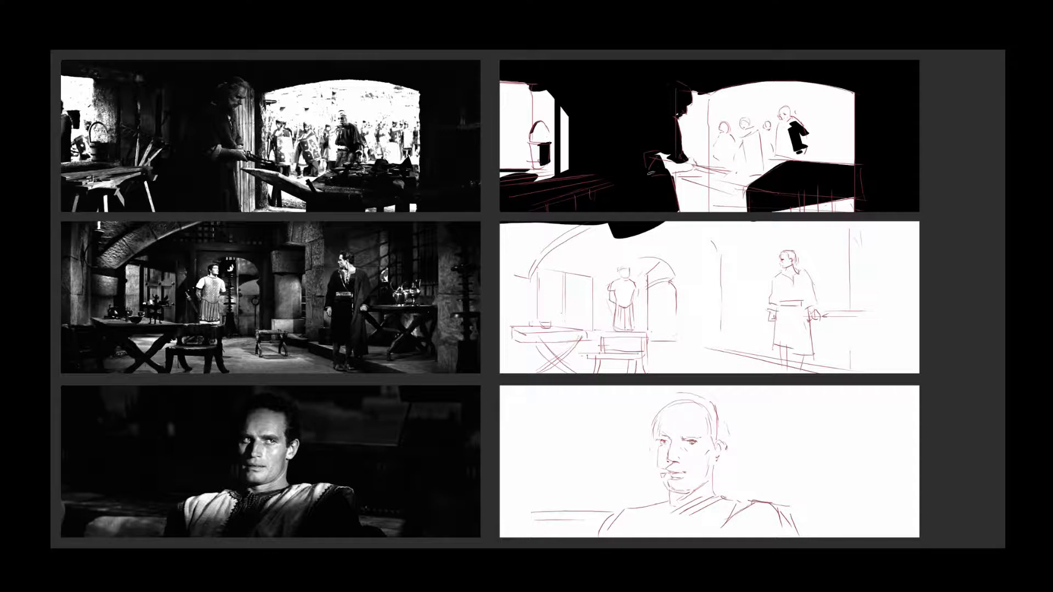
pyautogui.moveTo(663, 163)
pyautogui.mouseDown()
pyautogui.moveTo(691, 168)
pyautogui.moveTo(660, 163)
pyautogui.moveTo(662, 151)
pyautogui.moveTo(598, 173)
pyautogui.moveTo(604, 155)
pyautogui.moveTo(607, 174)
pyautogui.moveTo(586, 181)
pyautogui.mouseUp()
pyautogui.keyDown('alt'); pyautogui.click(603, 149); pyautogui.keyUp('alt')
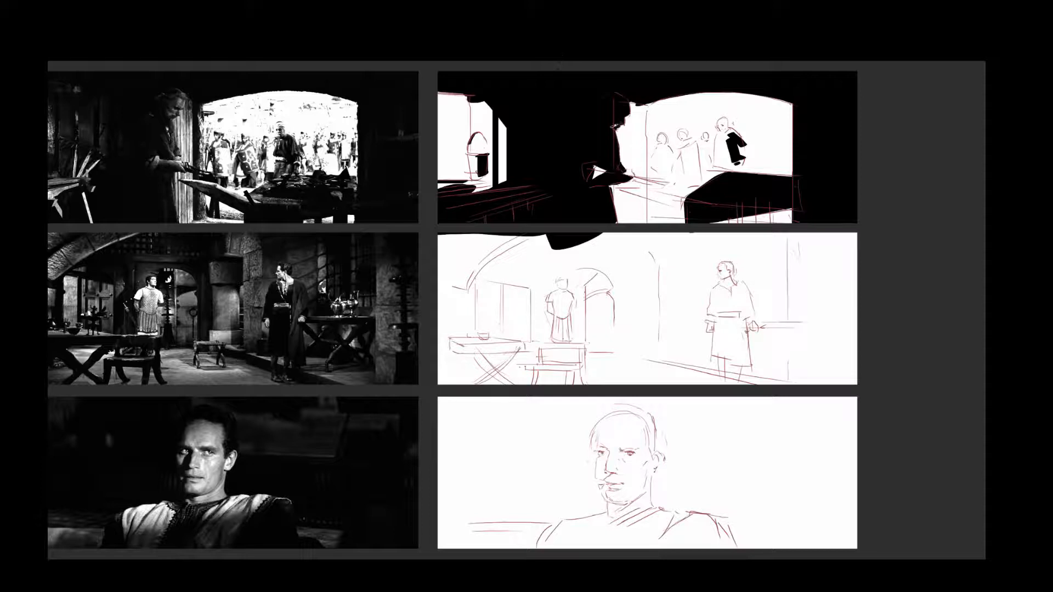
pyautogui.keyDown('alt'); pyautogui.click(616, 177); pyautogui.keyUp('alt')
pyautogui.moveTo(621, 176); pyautogui.dragTo(639, 181)
pyautogui.keyDown('alt'); pyautogui.click(635, 188); pyautogui.keyUp('alt')
pyautogui.keyDown('alt'); pyautogui.click(616, 176); pyautogui.keyUp('alt')
pyautogui.moveTo(613, 174); pyautogui.dragTo(623, 174)
pyautogui.moveTo(611, 187); pyautogui.dragTo(627, 181)
# Block in the slanted plank running from the man's hands to the foreground table with solid black.
pyautogui.moveTo(696, 201); pyautogui.dragTo(649, 192)
pyautogui.moveTo(623, 192); pyautogui.dragTo(690, 217)
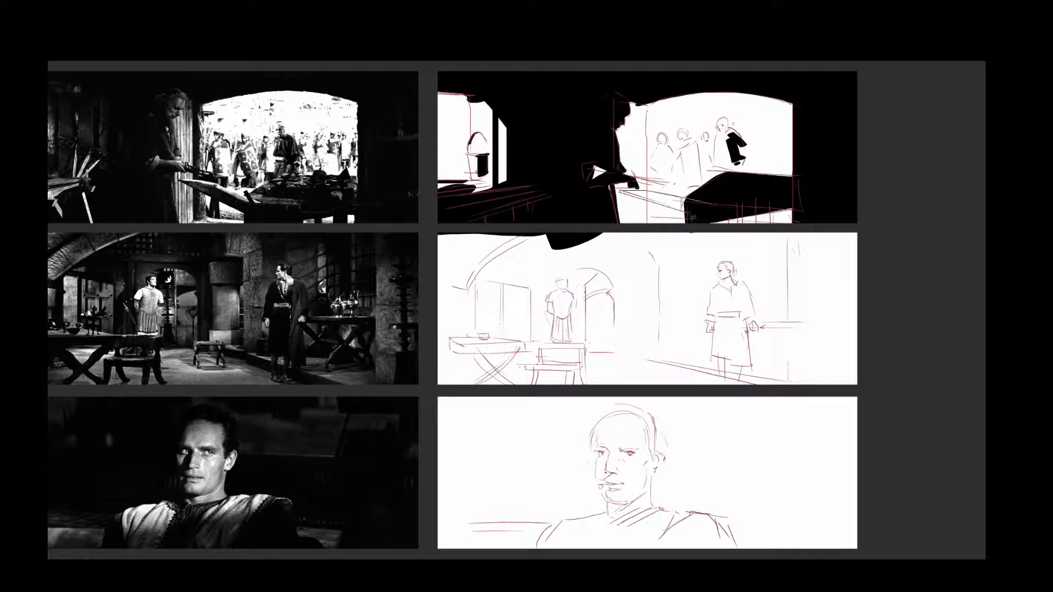
pyautogui.moveTo(622, 192)
pyautogui.mouseDown()
pyautogui.moveTo(690, 212)
pyautogui.moveTo(653, 200)
pyautogui.mouseUp()
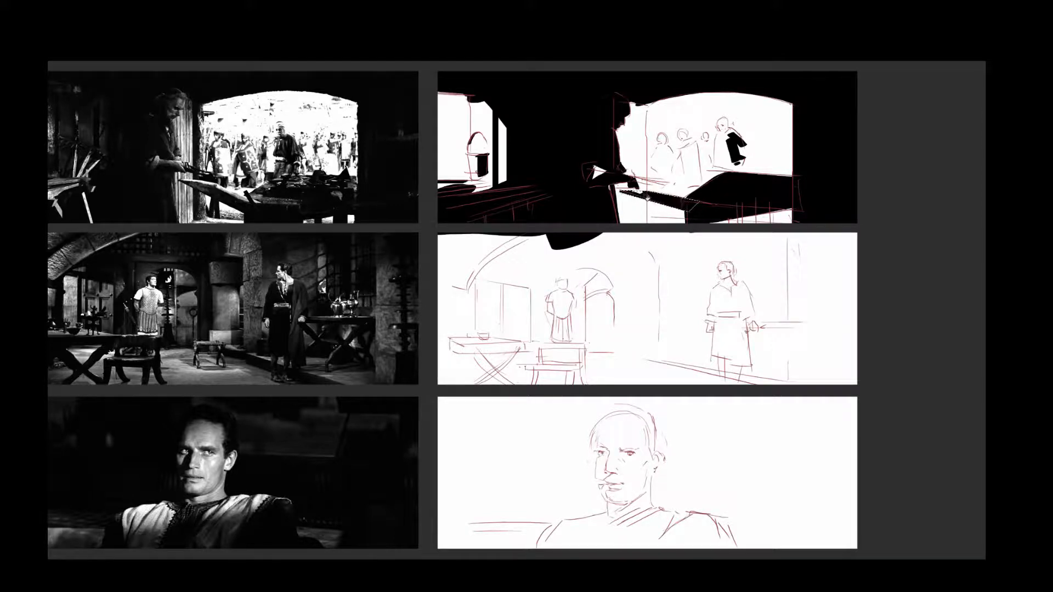
pyautogui.press('f')
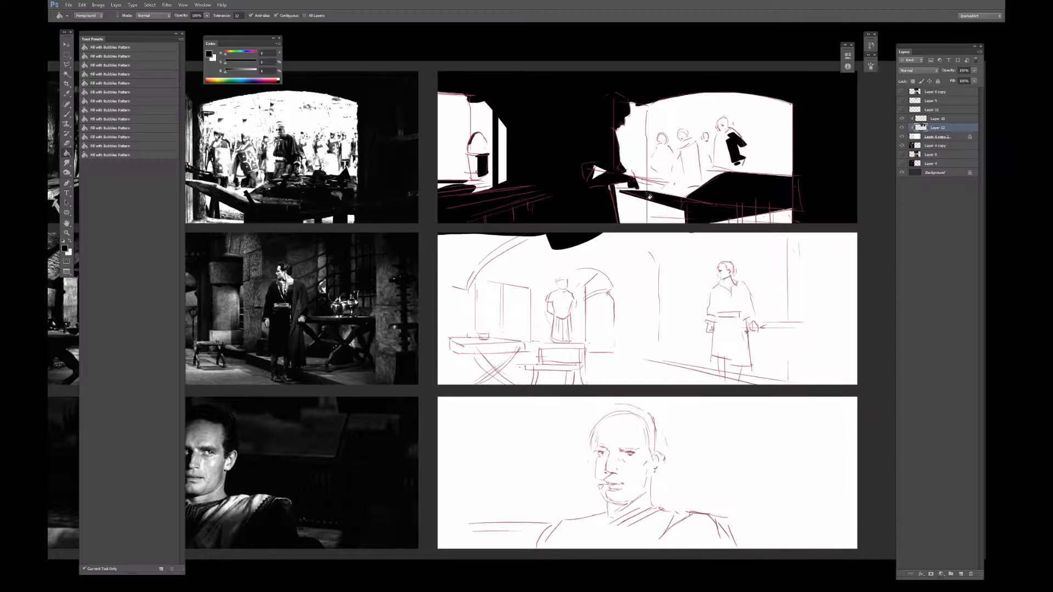
pyautogui.press('f')
pyautogui.press('f')
pyautogui.moveTo(646, 187); pyautogui.dragTo(643, 188)
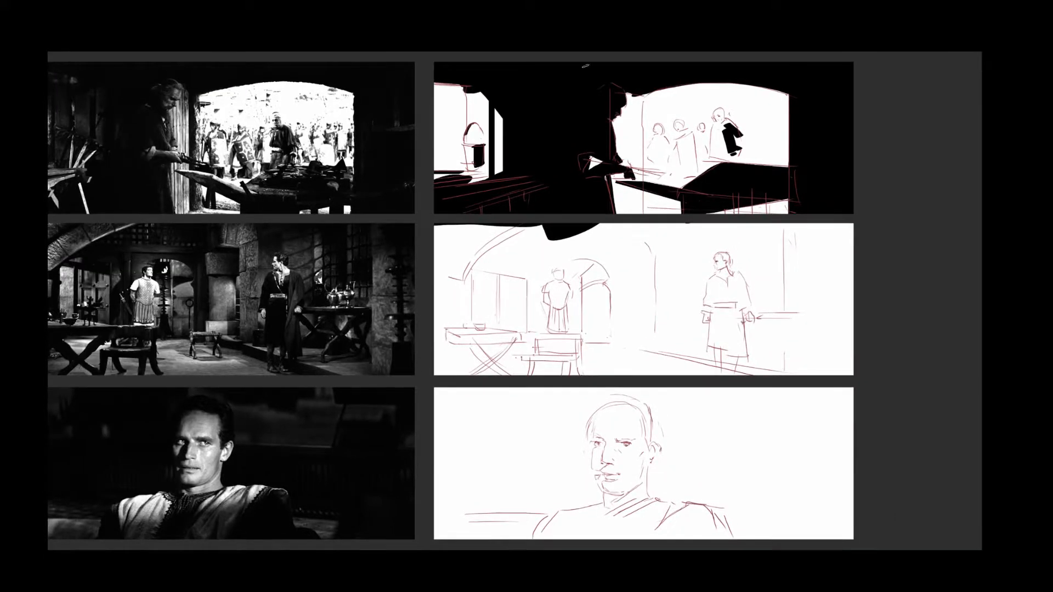
# Paint a thin black vertical post at the doorway's near edge and the tool held in the man's hands.
pyautogui.moveTo(642, 96); pyautogui.dragTo(643, 182)
pyautogui.hotkey('ctrl', 'z')
pyautogui.moveTo(642, 97); pyautogui.dragTo(642, 211)
pyautogui.hotkey('ctrl', 'z')
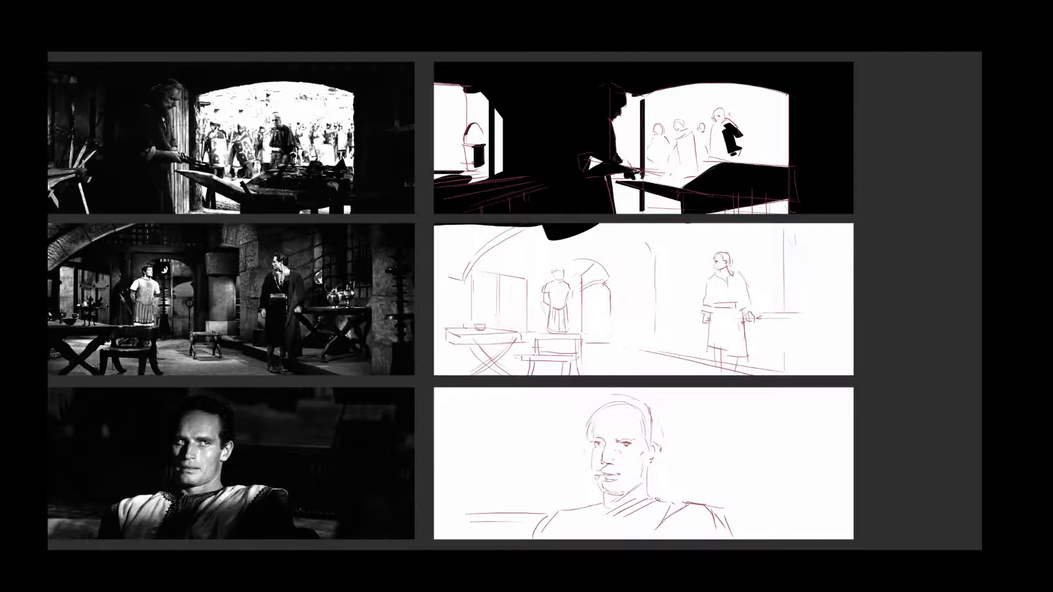
pyautogui.moveTo(632, 169); pyautogui.dragTo(664, 175)
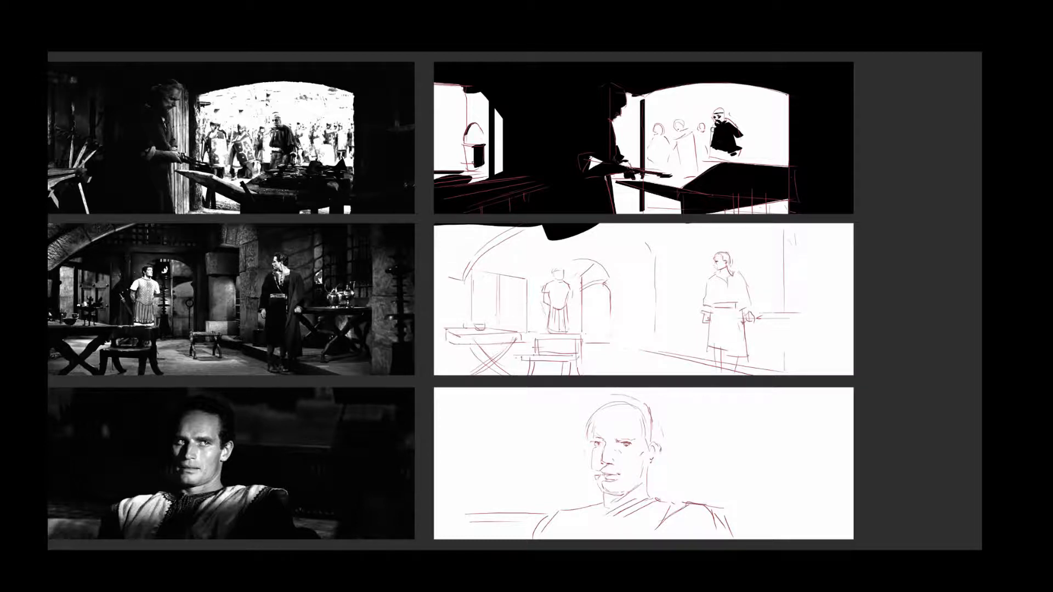
# Paint the robed man's lower body and the three onlookers beside him in the top frame's doorway as black shapes.
pyautogui.moveTo(719, 145)
pyautogui.mouseDown()
pyautogui.moveTo(712, 165)
pyautogui.moveTo(739, 149)
pyautogui.mouseUp()
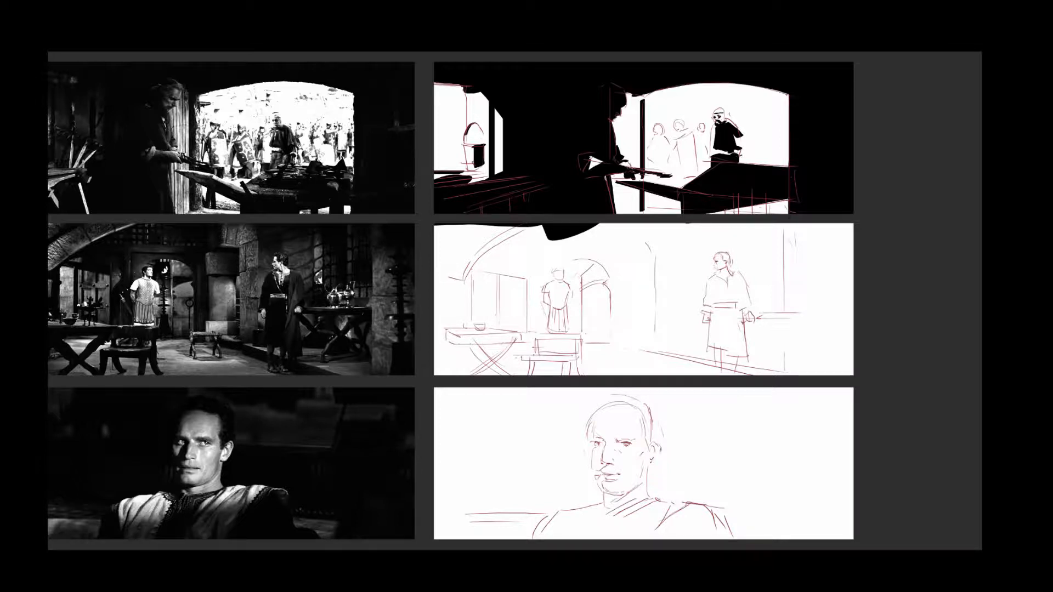
pyautogui.moveTo(739, 154)
pyautogui.mouseDown()
pyautogui.moveTo(708, 100)
pyautogui.moveTo(744, 140)
pyautogui.mouseUp()
pyautogui.moveTo(700, 124); pyautogui.dragTo(703, 132)
pyautogui.moveTo(698, 133)
pyautogui.mouseDown()
pyautogui.moveTo(699, 168)
pyautogui.moveTo(710, 133)
pyautogui.moveTo(686, 136)
pyautogui.moveTo(681, 151)
pyautogui.moveTo(677, 143)
pyautogui.moveTo(673, 171)
pyautogui.mouseUp()
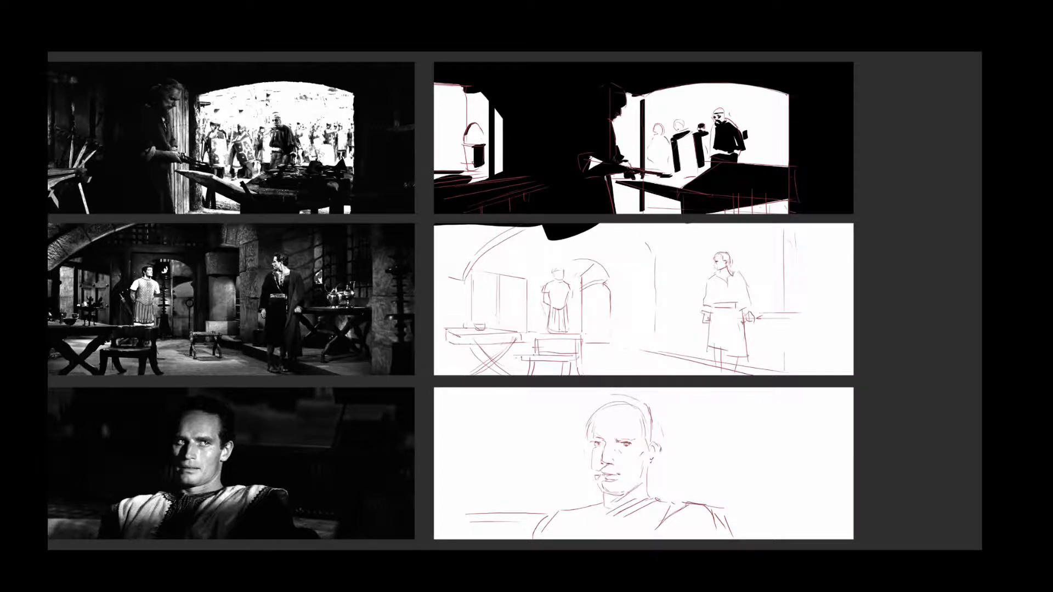
pyautogui.moveTo(670, 136)
pyautogui.mouseDown()
pyautogui.moveTo(668, 169)
pyautogui.moveTo(681, 127)
pyautogui.moveTo(673, 140)
pyautogui.mouseUp()
pyautogui.moveTo(651, 143); pyautogui.dragTo(655, 165)
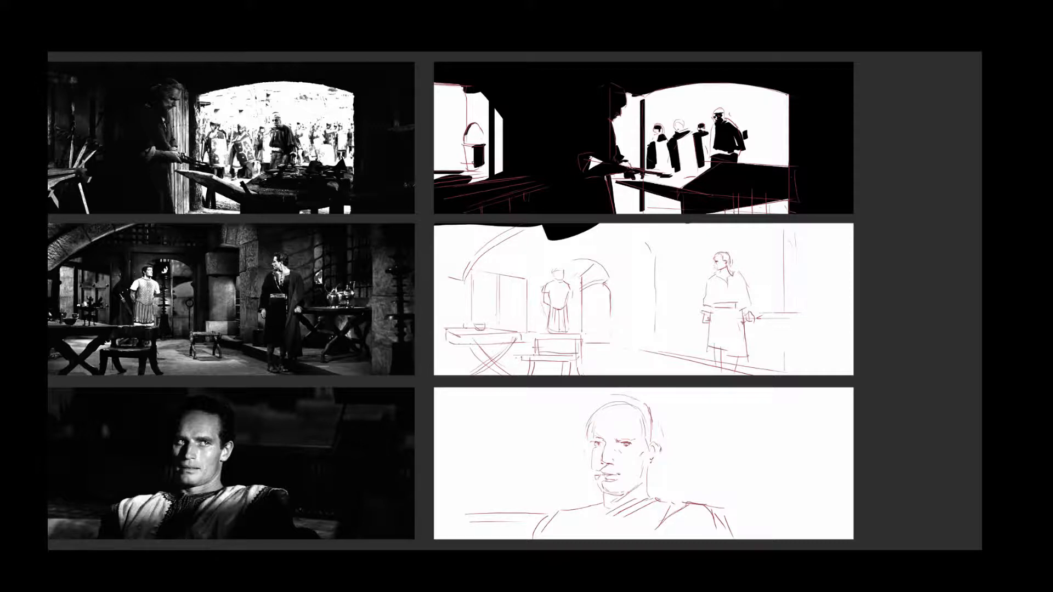
pyautogui.moveTo(654, 130); pyautogui.dragTo(662, 133)
# Add small black background heads in the doorway, and paint the objects and light gaps on the foreground table.
pyautogui.moveTo(756, 131); pyautogui.dragTo(777, 130)
pyautogui.moveTo(756, 160); pyautogui.dragTo(784, 164)
pyautogui.click(780, 144)
pyautogui.click(757, 153)
pyautogui.moveTo(757, 162)
pyautogui.mouseDown()
pyautogui.moveTo(778, 152)
pyautogui.moveTo(747, 173)
pyautogui.moveTo(732, 167)
pyautogui.moveTo(746, 163)
pyautogui.mouseUp()
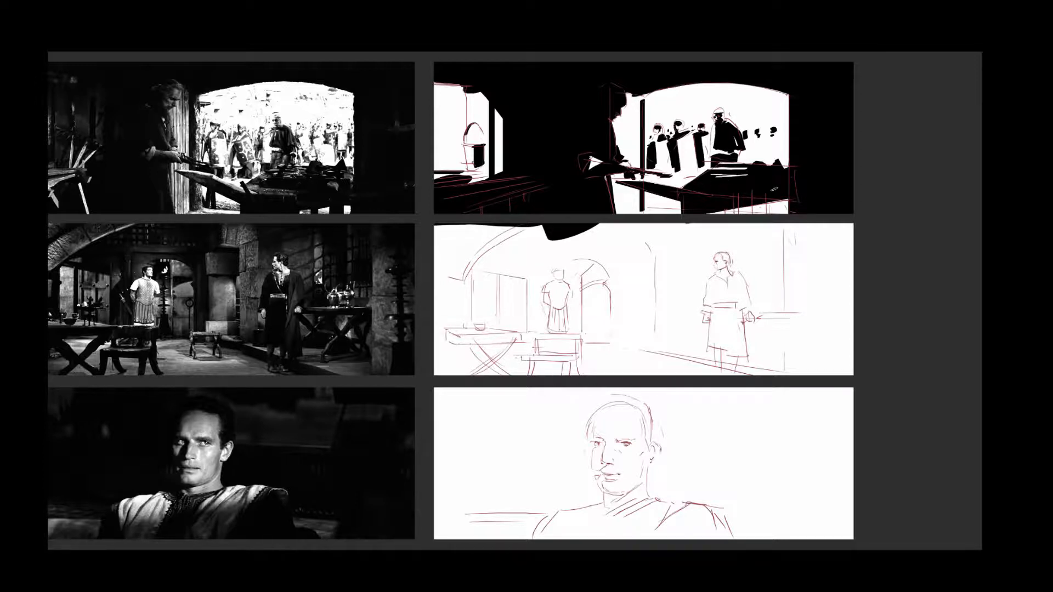
pyautogui.moveTo(770, 191)
pyautogui.mouseDown()
pyautogui.moveTo(783, 192)
pyautogui.moveTo(782, 182)
pyautogui.moveTo(755, 171)
pyautogui.moveTo(760, 152)
pyautogui.mouseUp()
pyautogui.moveTo(696, 180)
pyautogui.mouseDown()
pyautogui.moveTo(748, 168)
pyautogui.moveTo(730, 169)
pyautogui.moveTo(744, 177)
pyautogui.moveTo(745, 163)
pyautogui.moveTo(781, 178)
pyautogui.mouseUp()
# Draw thin black vertical plank lines on the light post beside the foreground man and touch up the edge of his head.
pyautogui.moveTo(635, 106)
pyautogui.mouseDown()
pyautogui.moveTo(625, 88)
pyautogui.moveTo(624, 147)
pyautogui.mouseUp()
pyautogui.moveTo(618, 114); pyautogui.dragTo(618, 197)
pyautogui.moveTo(625, 100); pyautogui.dragTo(625, 213)
pyautogui.hotkey('ctrl', 'z')
pyautogui.hotkey('ctrl', 'z')
pyautogui.moveTo(620, 108); pyautogui.dragTo(620, 204)
pyautogui.moveTo(624, 103)
pyautogui.mouseDown()
pyautogui.moveTo(623, 214)
pyautogui.moveTo(629, 155)
pyautogui.mouseUp()
pyautogui.hotkey('ctrl', 'z')
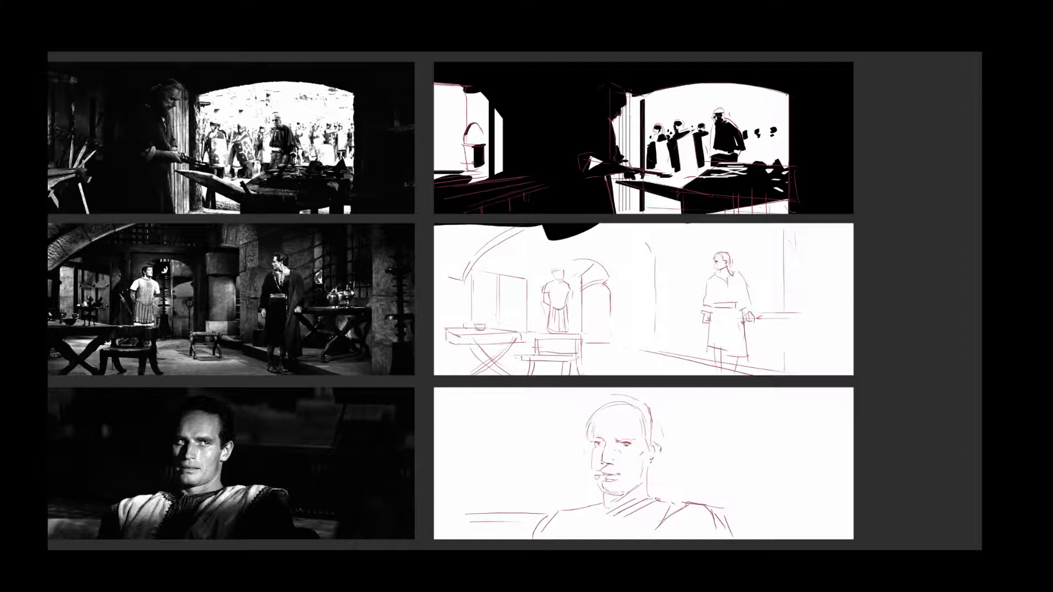
pyautogui.moveTo(634, 95); pyautogui.dragTo(634, 168)
pyautogui.hotkey('ctrl', 'z')
pyautogui.hotkey('ctrl', 'z')
pyautogui.moveTo(635, 211)
pyautogui.mouseDown()
pyautogui.moveTo(634, 96)
pyautogui.moveTo(637, 181)
pyautogui.mouseUp()
pyautogui.moveTo(638, 95); pyautogui.dragTo(638, 168)
pyautogui.moveTo(639, 189); pyautogui.dragTo(639, 209)
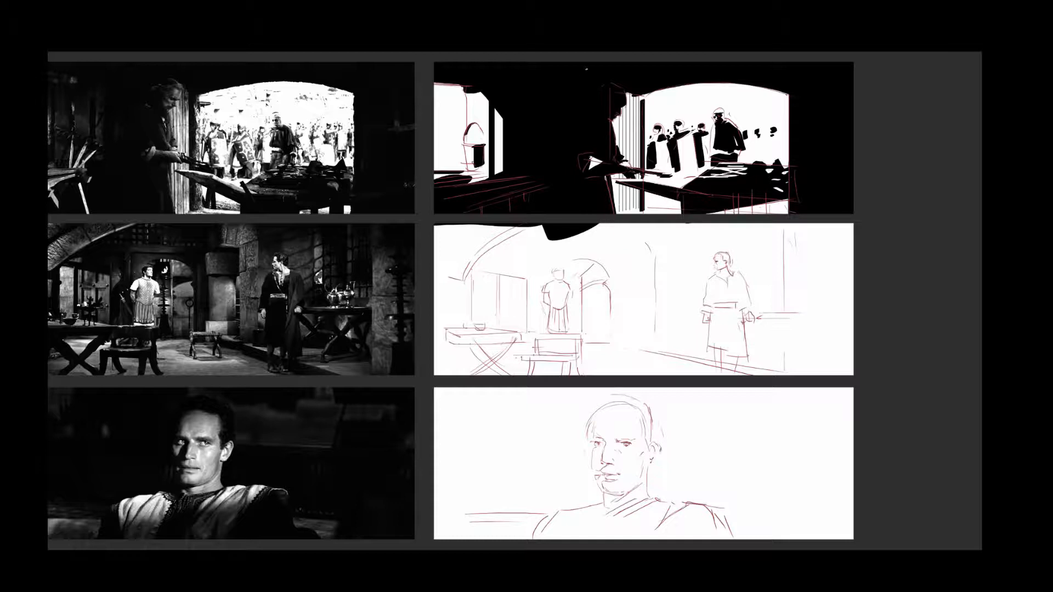
pyautogui.keyDown('alt'); pyautogui.click(598, 107); pyautogui.keyUp('alt')
pyautogui.keyDown('alt'); pyautogui.click(616, 94); pyautogui.keyUp('alt')
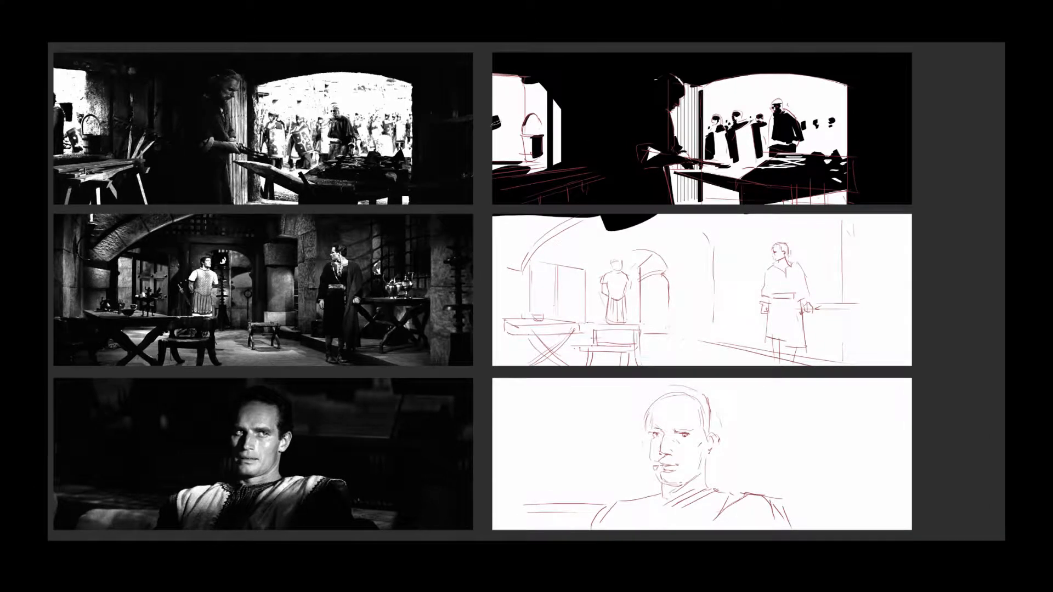
# Paint the black figure standing at the near edge of the top frame's small window, beside the bucket.
pyautogui.moveTo(496, 124)
pyautogui.mouseDown()
pyautogui.moveTo(502, 117)
pyautogui.moveTo(496, 157)
pyautogui.moveTo(506, 156)
pyautogui.mouseUp()
pyautogui.moveTo(493, 105)
pyautogui.mouseDown()
pyautogui.moveTo(499, 112)
pyautogui.moveTo(501, 97)
pyautogui.moveTo(514, 124)
pyautogui.moveTo(515, 113)
pyautogui.mouseUp()
pyautogui.keyDown('alt'); pyautogui.click(501, 102); pyautogui.keyUp('alt')
pyautogui.hotkey('ctrl', 'z')
pyautogui.hotkey('ctrl', 'z')
pyautogui.hotkey('ctrl', 'z')
pyautogui.moveTo(514, 113)
pyautogui.mouseDown()
pyautogui.moveTo(513, 137)
pyautogui.moveTo(510, 122)
pyautogui.mouseUp()
pyautogui.moveTo(511, 122); pyautogui.dragTo(511, 139)
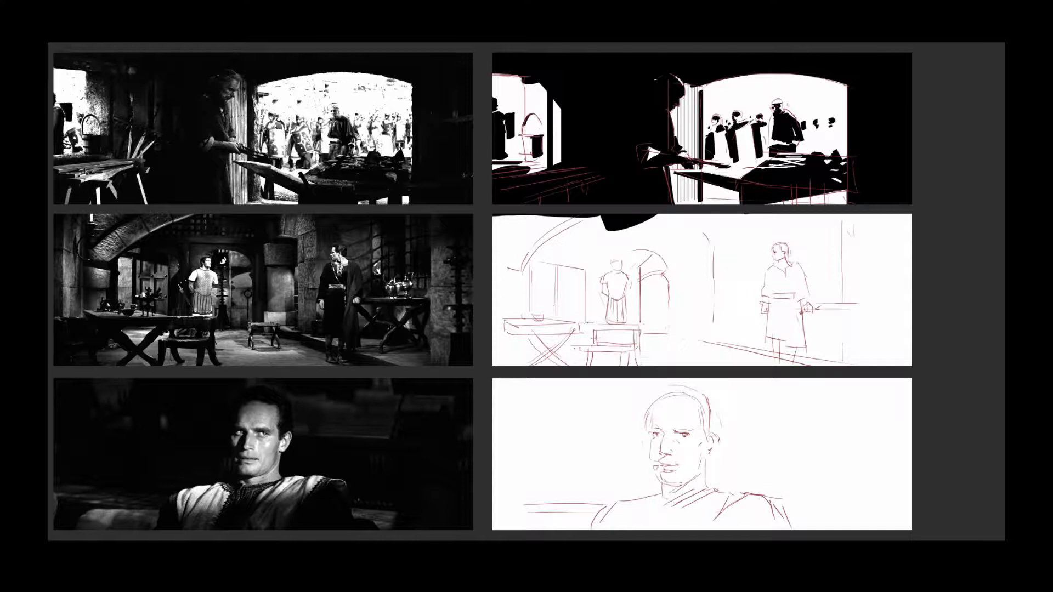
pyautogui.moveTo(513, 143)
pyautogui.mouseDown()
pyautogui.moveTo(525, 157)
pyautogui.moveTo(522, 136)
pyautogui.mouseUp()
# Outline the lit plank and legs of the long workbench with lasso selections and fill them with white.
pyautogui.moveTo(527, 200); pyautogui.dragTo(607, 175)
pyautogui.click(597, 173)
pyautogui.click(502, 190)
pyautogui.click(491, 183)
pyautogui.doubleClick(606, 168)
pyautogui.hotkey('alt', 'BackSpace')
pyautogui.hotkey('ctrl', 'd')
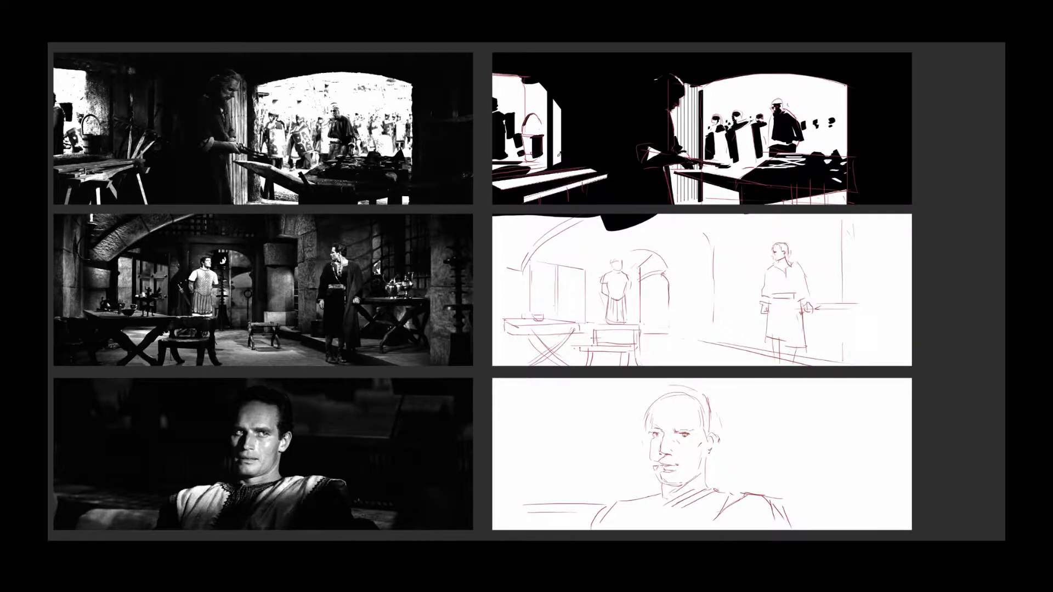
# Paint thin white tool handles rising from the workbench's end and its slanted leg in white.
pyautogui.moveTo(590, 142); pyautogui.dragTo(585, 168)
pyautogui.hotkey('ctrl', 'z')
pyautogui.moveTo(589, 142)
pyautogui.mouseDown()
pyautogui.moveTo(584, 171)
pyautogui.moveTo(596, 170)
pyautogui.mouseUp()
pyautogui.hotkey('ctrl', 'z')
pyautogui.moveTo(589, 187); pyautogui.dragTo(602, 207)
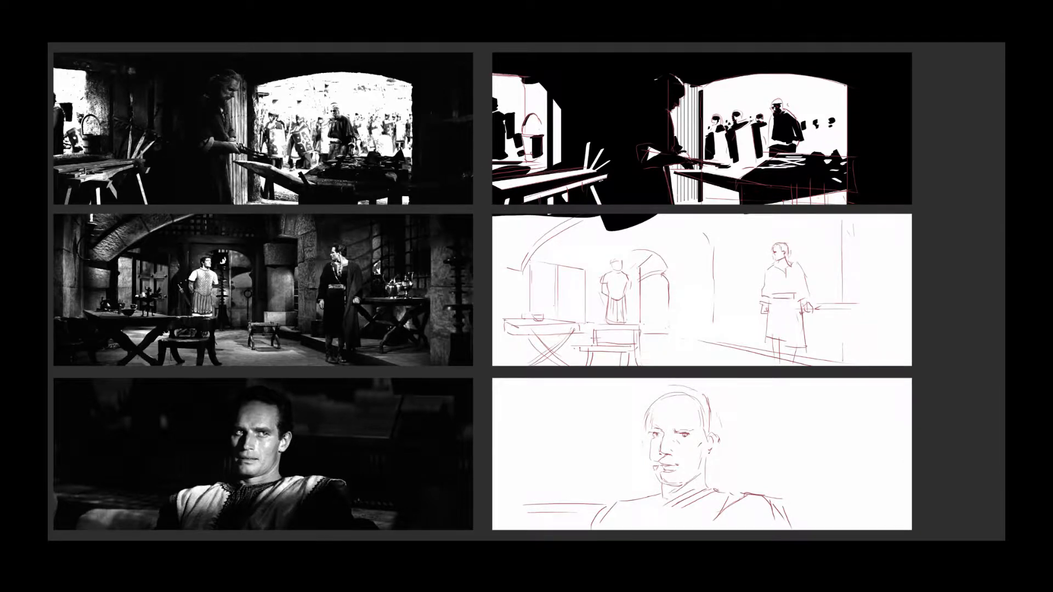
# Bring back the interface panels and hide the red sketch layer over the value studies.
pyautogui.press('f')
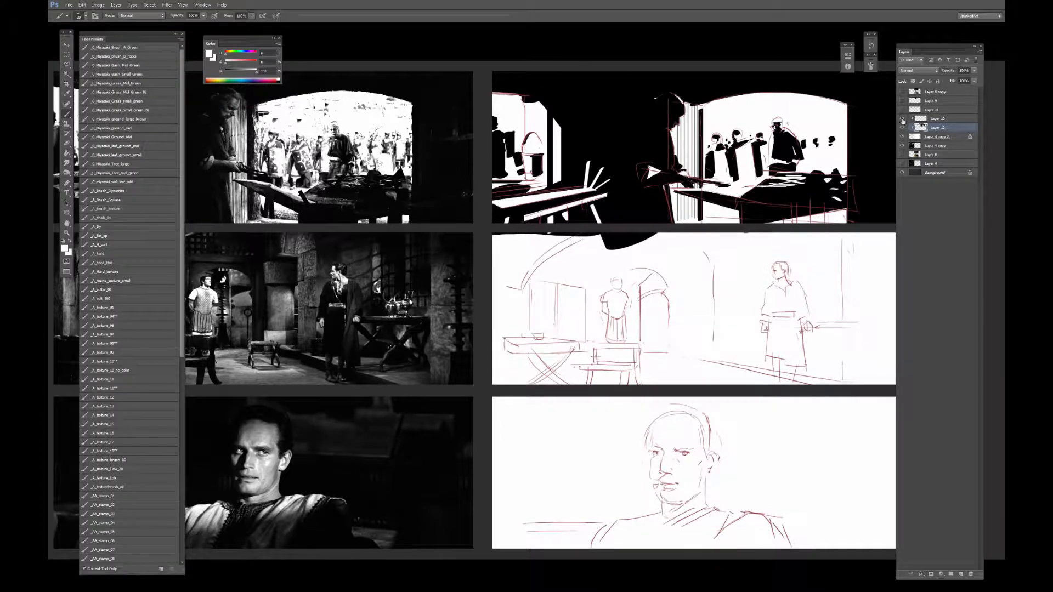
pyautogui.click(901, 119)
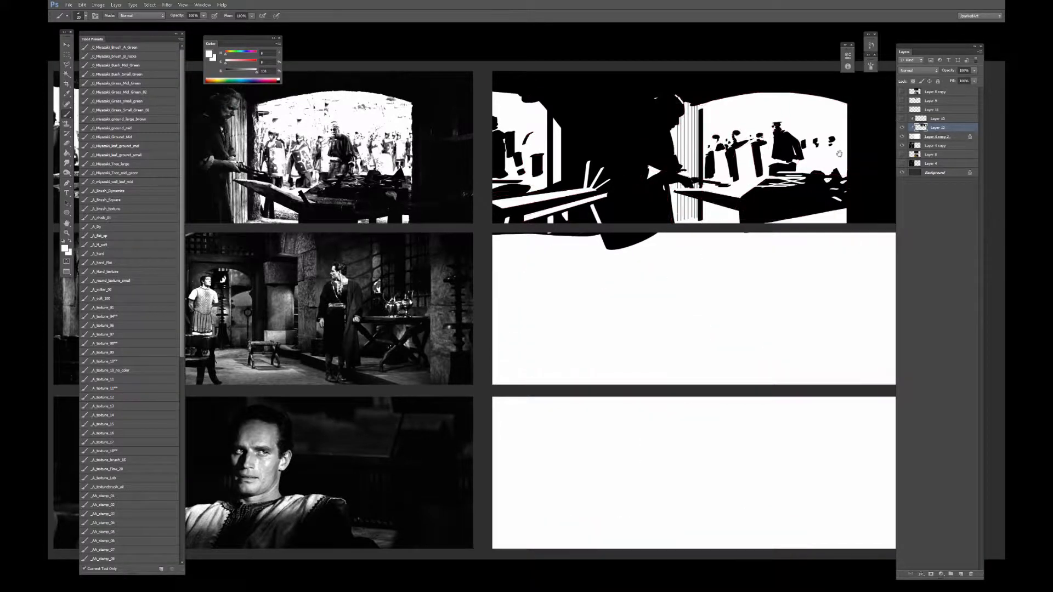
pyautogui.moveTo(647, 155); pyautogui.dragTo(606, 180)
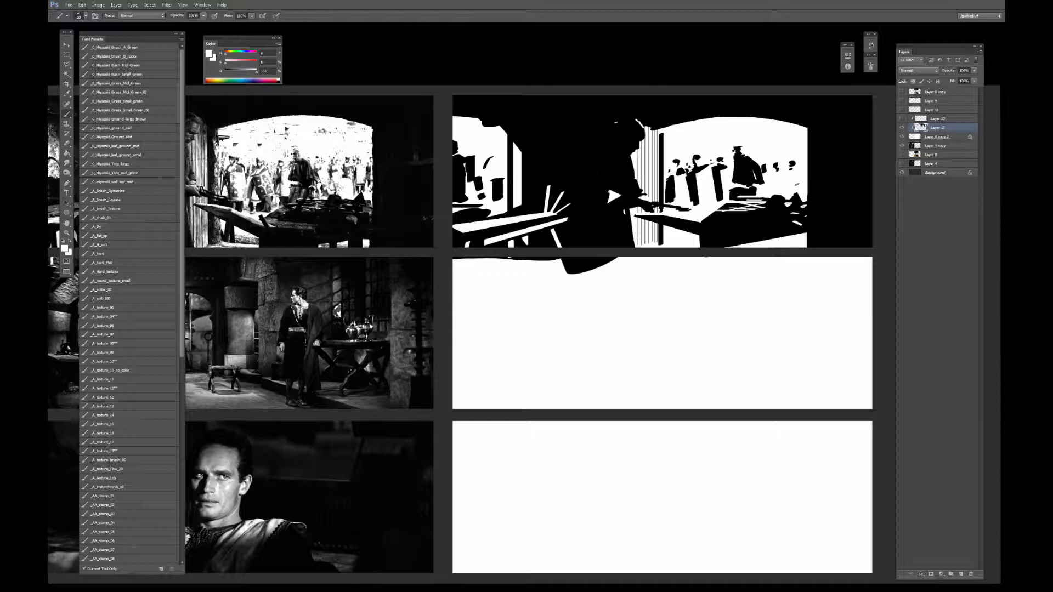
# Refine the robed doorway figure's head and the foreground table's underside and legs with black and white touch-ups.
pyautogui.press('x')
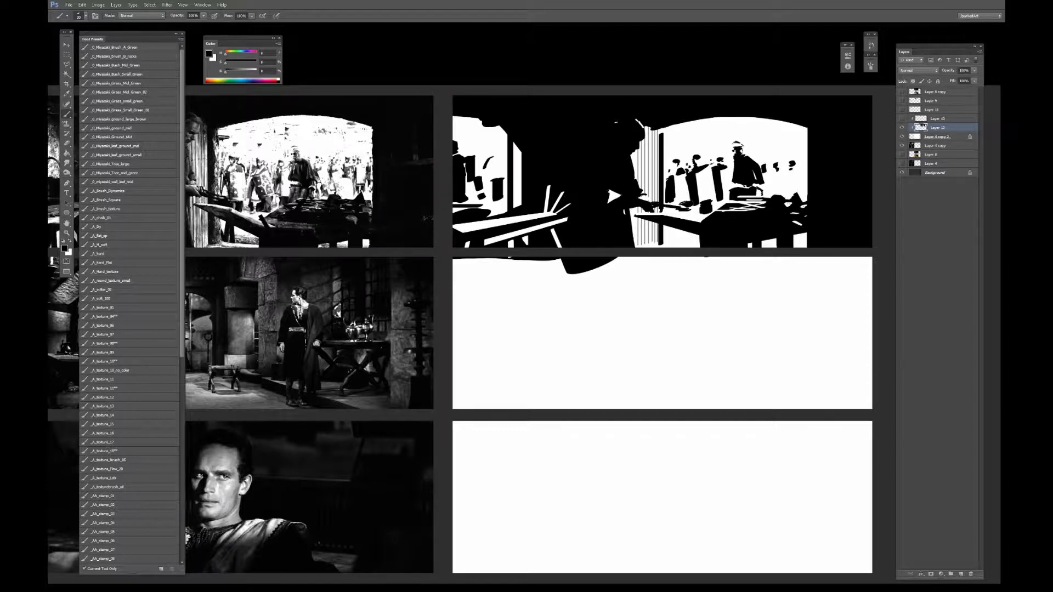
pyautogui.moveTo(606, 180); pyautogui.dragTo(657, 176)
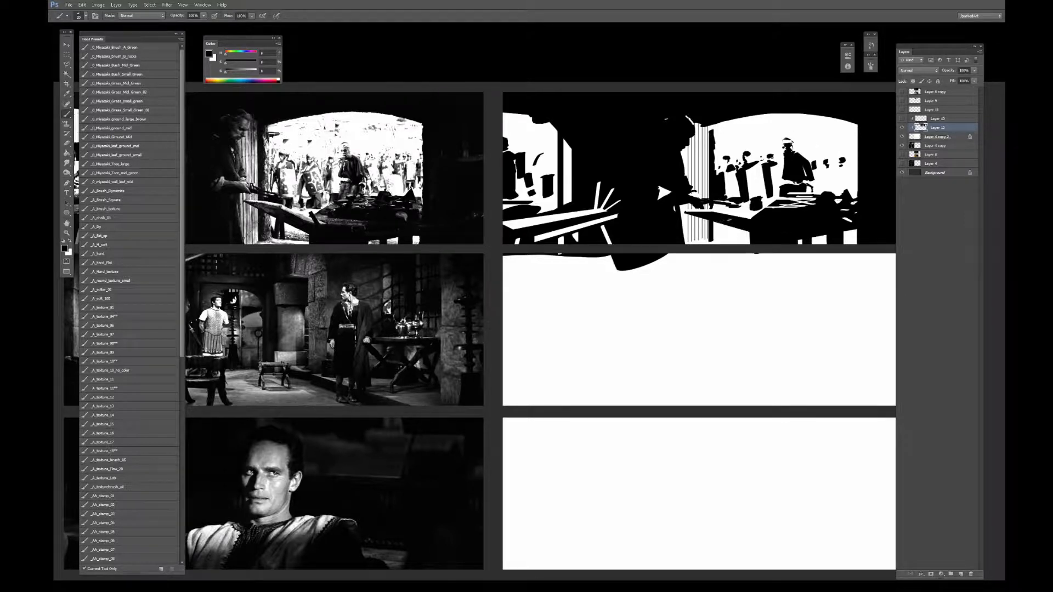
pyautogui.moveTo(724, 224); pyautogui.dragTo(718, 239)
pyautogui.keyDown('alt'); pyautogui.click(722, 238); pyautogui.keyUp('alt')
pyautogui.moveTo(603, 161); pyautogui.dragTo(672, 204)
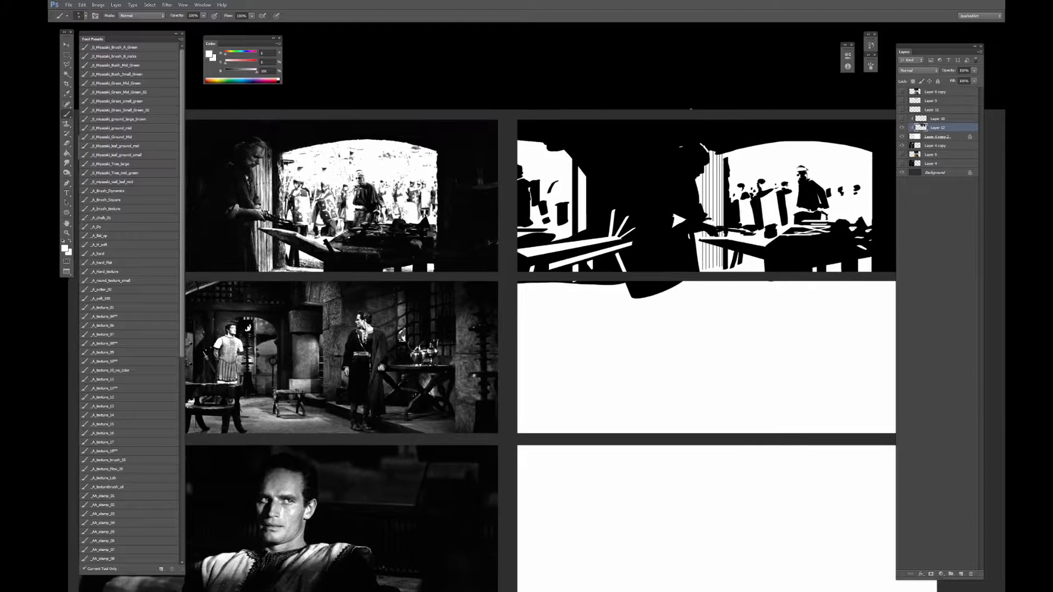
# Refine the foreground man's face and chest silhouette against the planked post, alternating black and white.
pyautogui.keyDown('alt'); pyautogui.click(701, 175); pyautogui.keyUp('alt')
pyautogui.press('d')
pyautogui.press('x')
pyautogui.moveTo(690, 184); pyautogui.dragTo(687, 201)
pyautogui.press('x')
pyautogui.press('x')
pyautogui.press('x')
pyautogui.press('x')
pyautogui.moveTo(699, 184); pyautogui.dragTo(697, 210)
pyautogui.press(']')
pyautogui.press('x')
pyautogui.moveTo(678, 174); pyautogui.dragTo(692, 204)
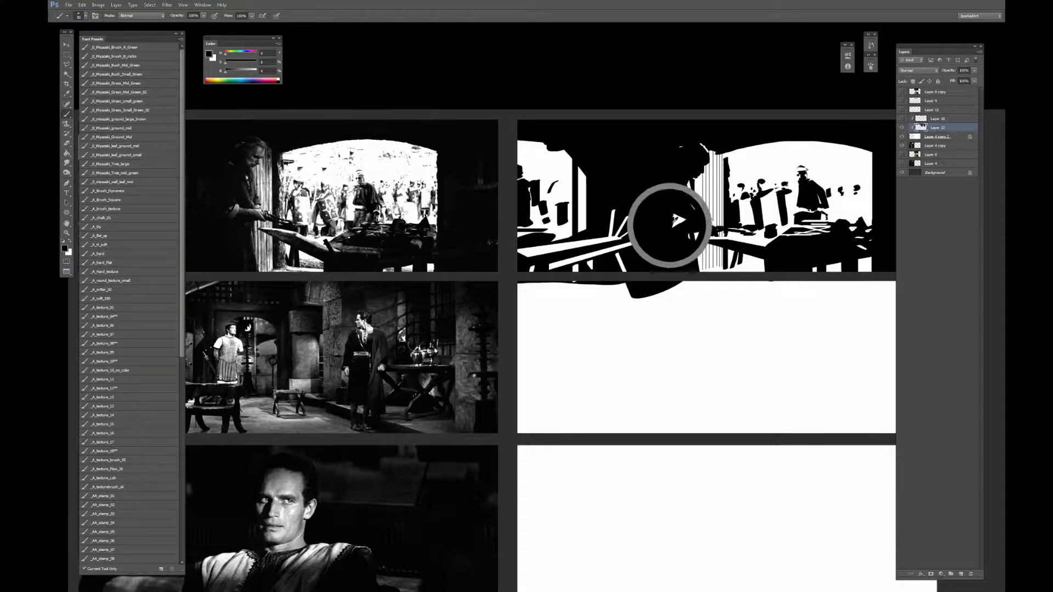
# Reshape the light patch at the man's elbow into a lit forearm in white, trimming its edges with black.
pyautogui.press('x')
pyautogui.moveTo(682, 222); pyautogui.dragTo(694, 220)
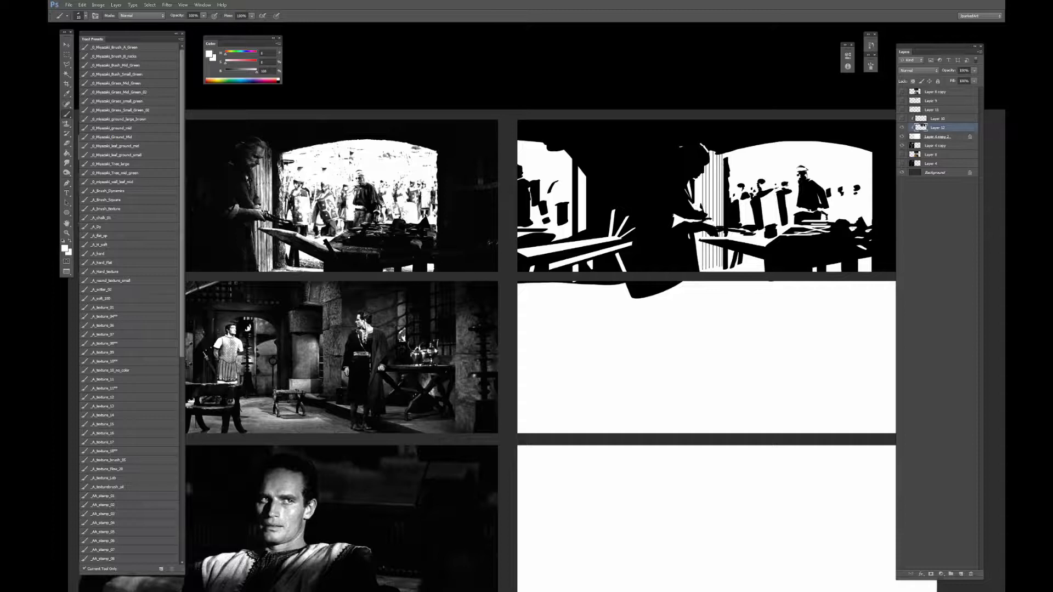
pyautogui.press('x')
pyautogui.keyDown('alt'); pyautogui.click(679, 219); pyautogui.keyUp('alt')
pyautogui.moveTo(674, 220); pyautogui.dragTo(668, 219)
pyautogui.keyDown('alt'); pyautogui.click(675, 214); pyautogui.keyUp('alt')
pyautogui.keyDown('alt'); pyautogui.click(677, 219); pyautogui.keyUp('alt')
pyautogui.keyDown('alt'); pyautogui.click(680, 214); pyautogui.keyUp('alt')
pyautogui.keyDown('alt'); pyautogui.click(670, 224); pyautogui.keyUp('alt')
pyautogui.moveTo(672, 219); pyautogui.dragTo(674, 226)
pyautogui.moveTo(602, 177); pyautogui.dragTo(645, 173)
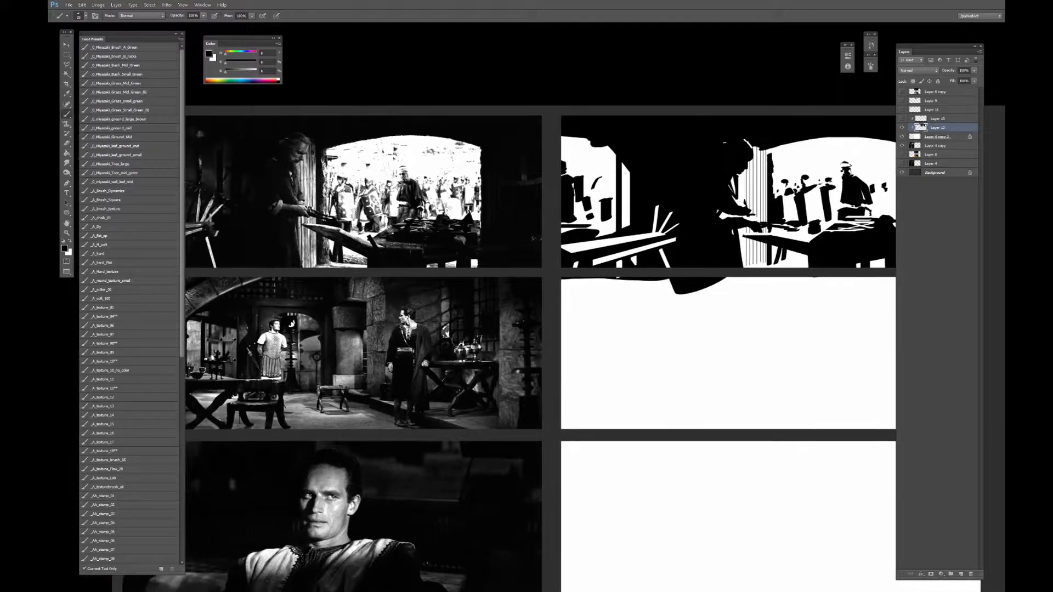
# Switch to the soft_100 brush preset and sample black from the top frame's dark wall.
pyautogui.click(114, 298)
pyautogui.moveTo(585, 222); pyautogui.dragTo(677, 211)
pyautogui.keyDown('alt'); pyautogui.click(732, 160); pyautogui.keyUp('alt')
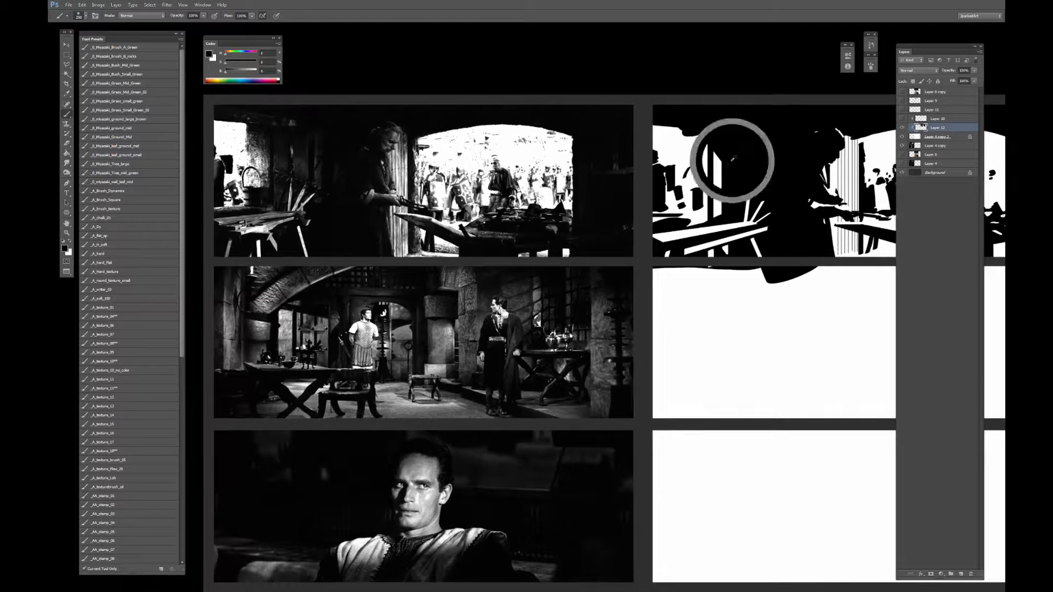
pyautogui.press('l')
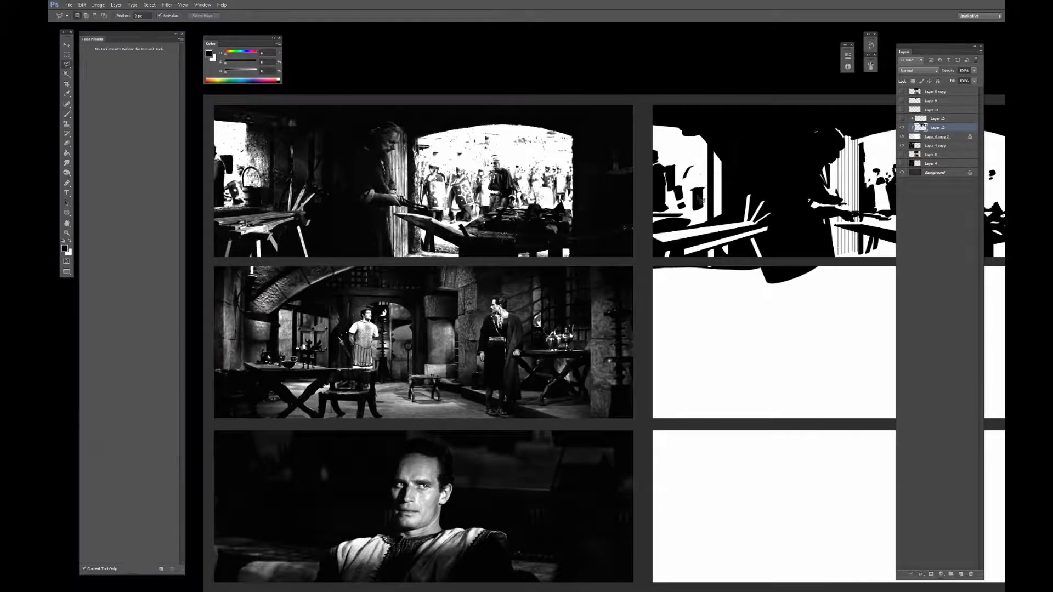
pyautogui.hotkey('shift', 'l')
pyautogui.hotkey('shift', 'l')
pyautogui.press('b')
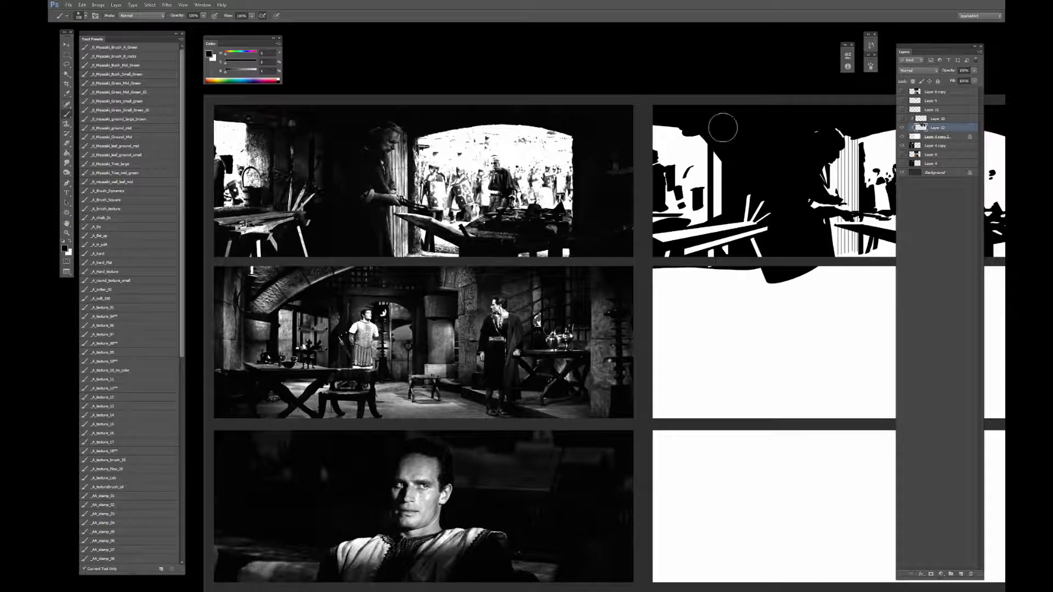
pyautogui.press(']')
pyautogui.press(']')
pyautogui.press(']')
pyautogui.click(715, 128)
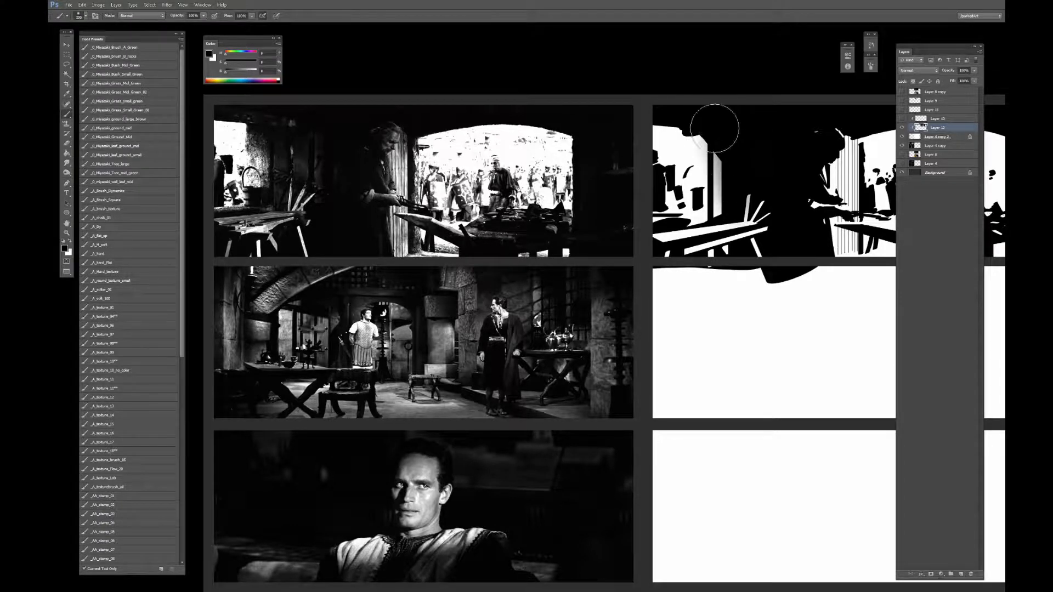
pyautogui.moveTo(714, 128); pyautogui.dragTo(721, 220)
pyautogui.hotkey('ctrl', '-')
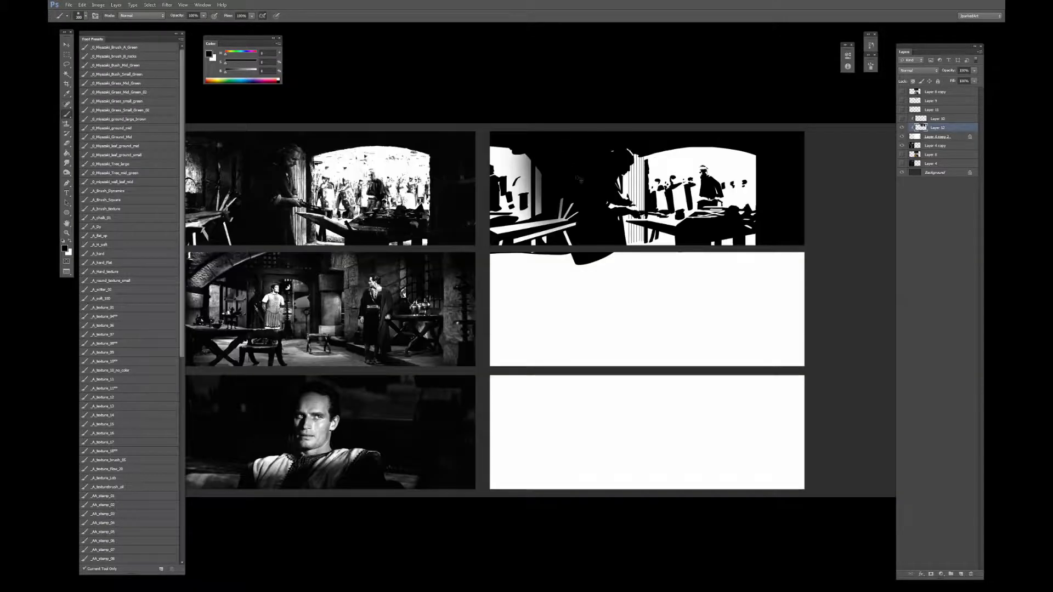
pyautogui.hotkey('ctrl', '0')
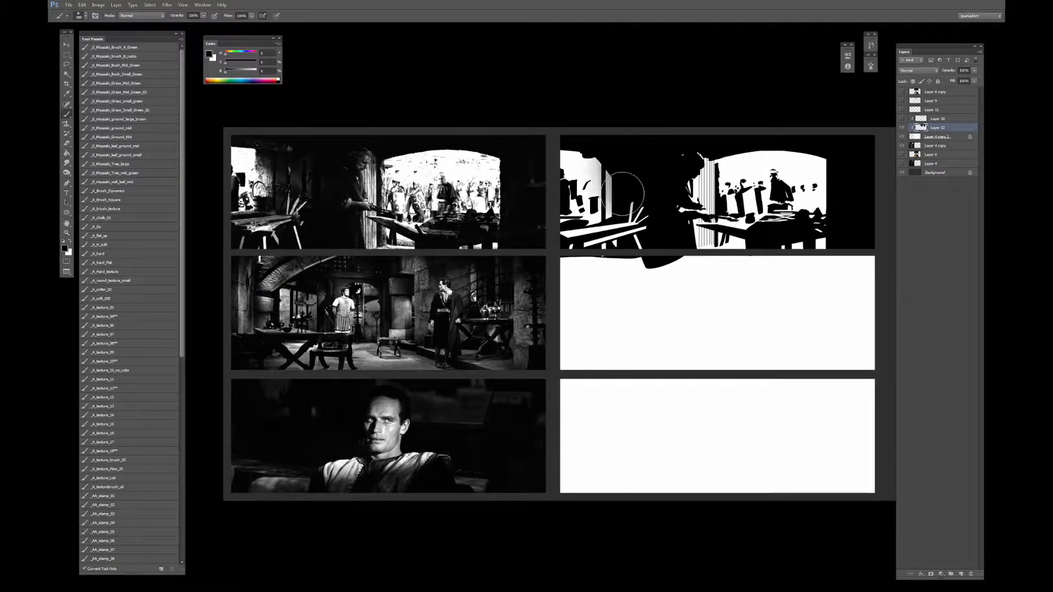
pyautogui.press('[')
pyautogui.press('[')
pyautogui.press('[')
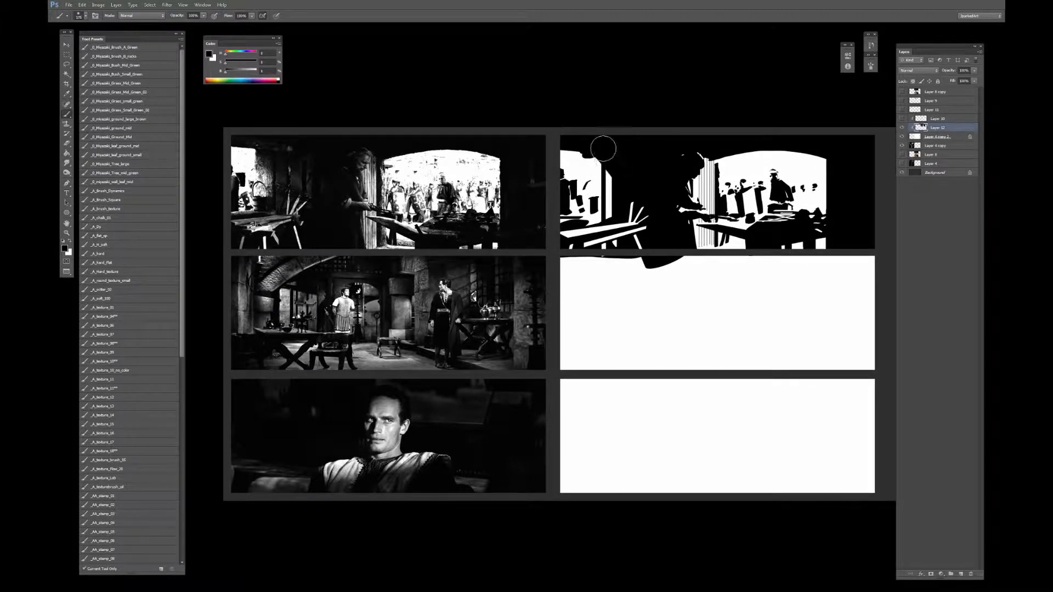
pyautogui.moveTo(603, 148); pyautogui.dragTo(618, 200)
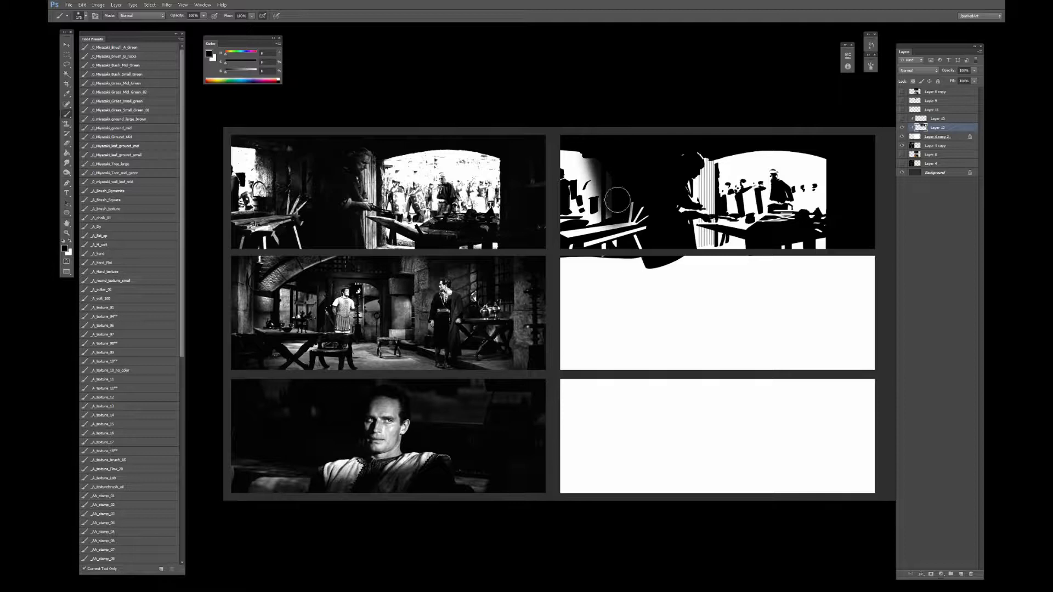
pyautogui.hotkey('ctrl', 'alt', 'z')
pyautogui.hotkey('ctrl', 'alt', 'z')
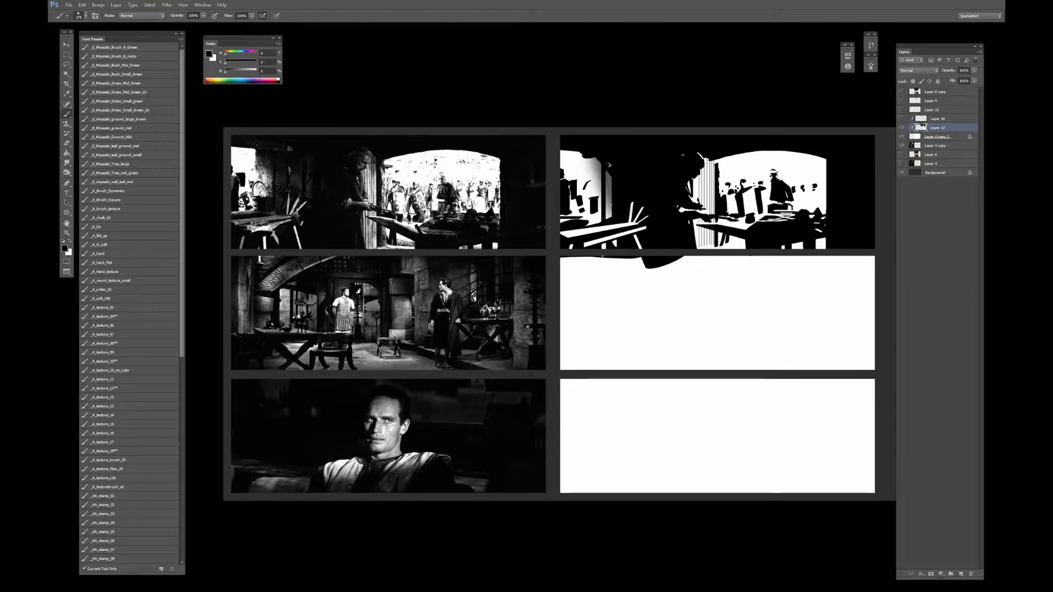
# Add a new layer above the black shapes and softly shade the top frame's small window and its post with black.
pyautogui.click(961, 573)
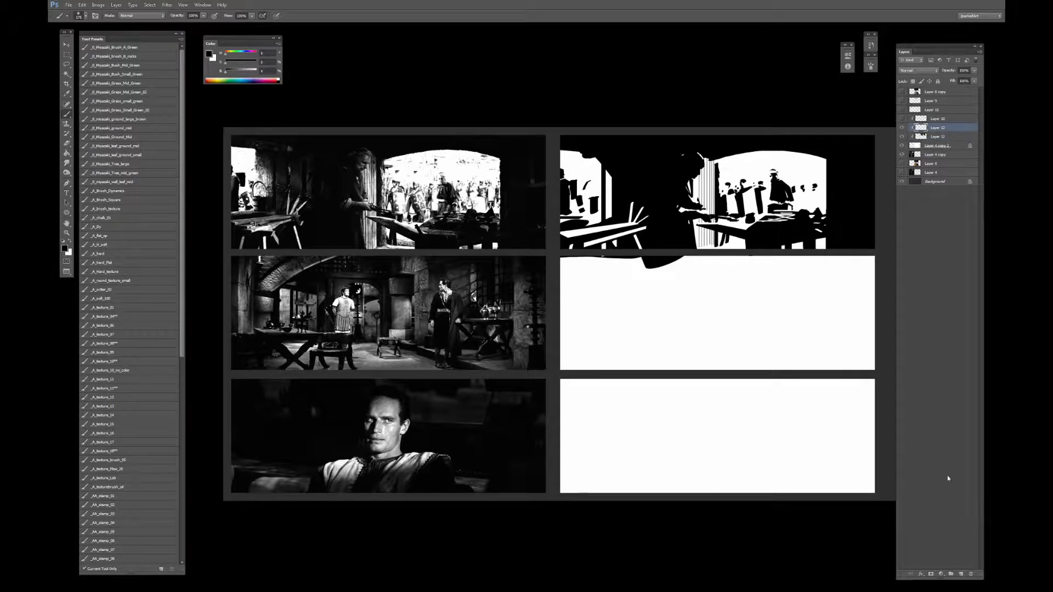
pyautogui.moveTo(603, 145)
pyautogui.mouseDown()
pyautogui.moveTo(617, 214)
pyautogui.moveTo(595, 149)
pyautogui.moveTo(610, 194)
pyautogui.moveTo(594, 152)
pyautogui.mouseUp()
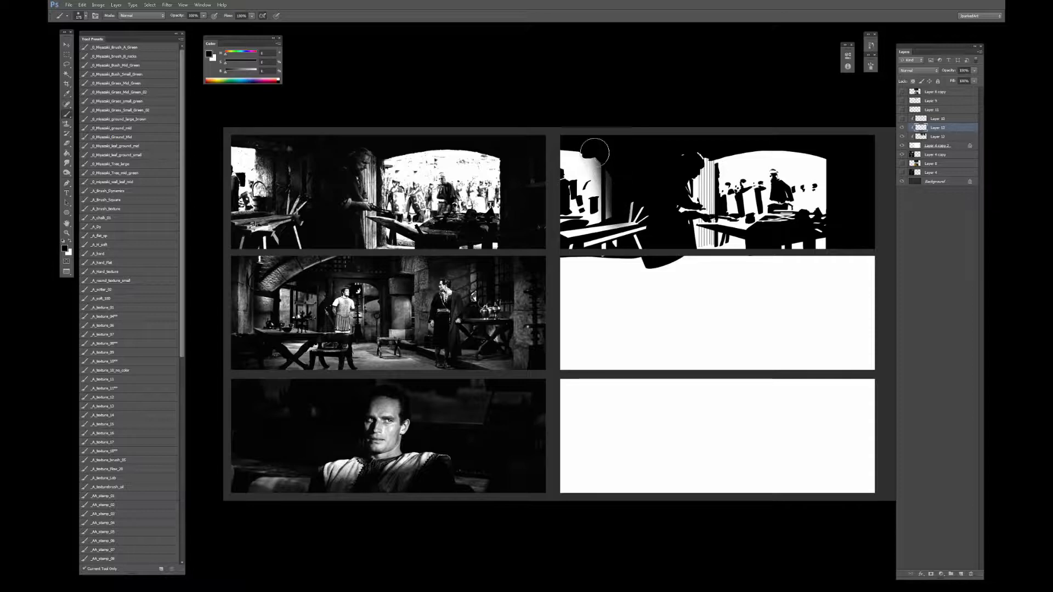
pyautogui.press(']')
pyautogui.hotkey('ctrl', 'z')
pyautogui.hotkey('ctrl', 'z')
pyautogui.hotkey('ctrl', 'z')
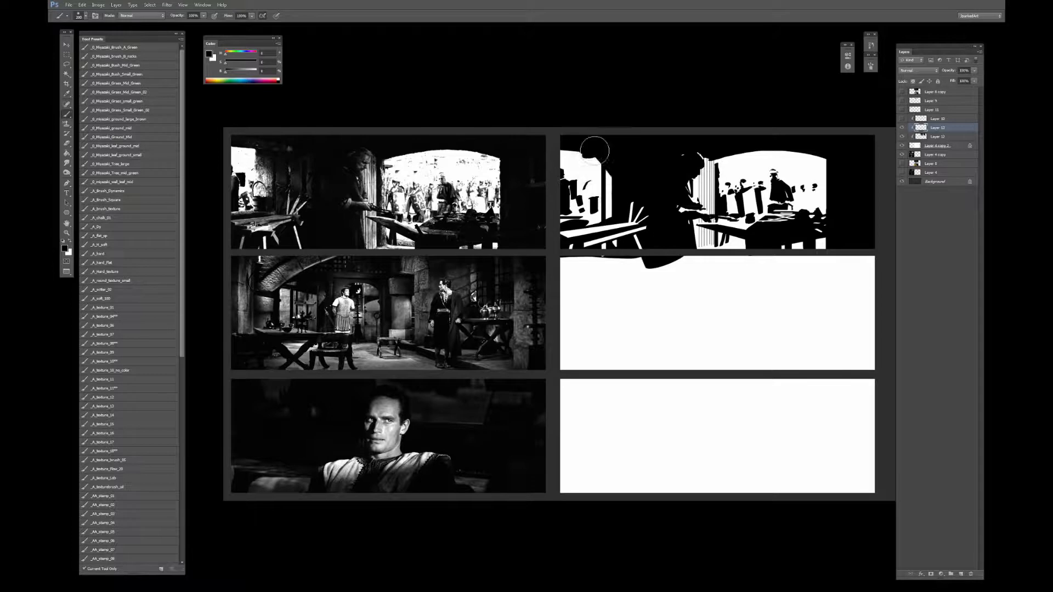
pyautogui.hotkey('ctrl', 'z')
pyautogui.press('[')
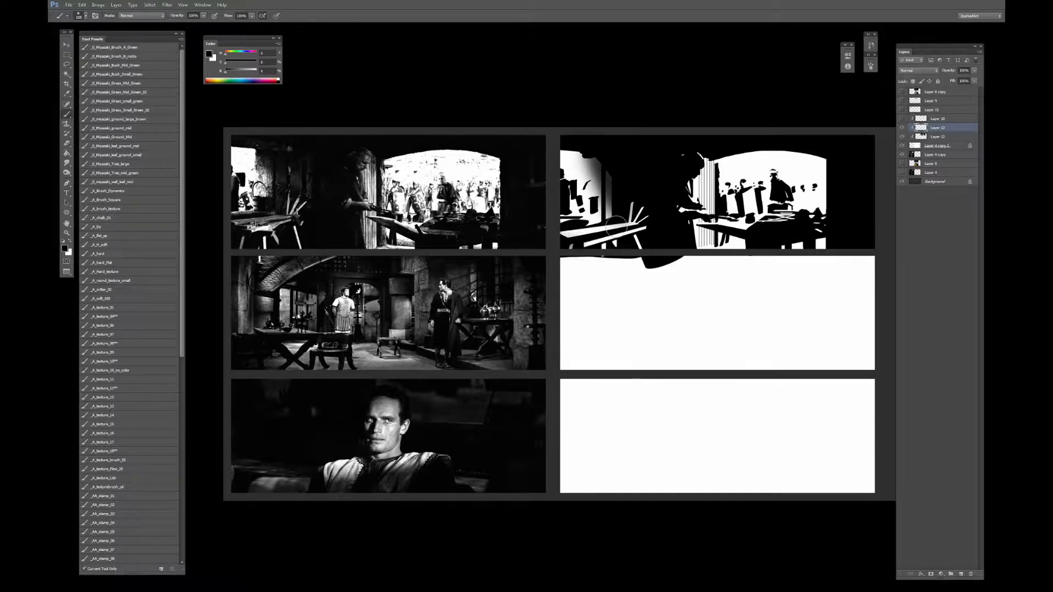
# Softly shade the bench below the small window and the foreground table's legs in the top frame with black.
pyautogui.moveTo(560, 233); pyautogui.dragTo(683, 218)
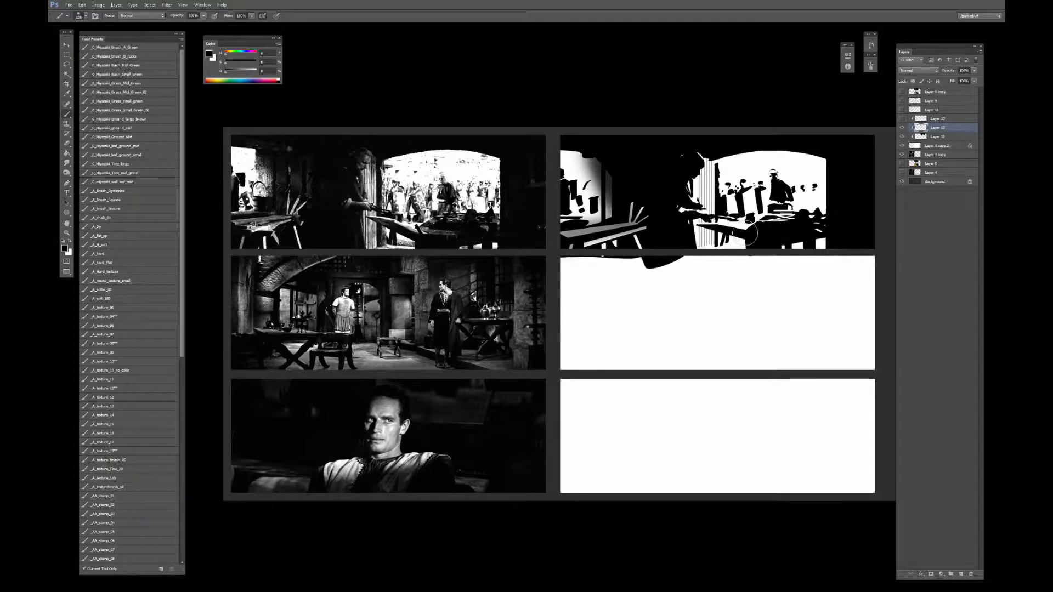
pyautogui.moveTo(770, 225); pyautogui.dragTo(824, 226)
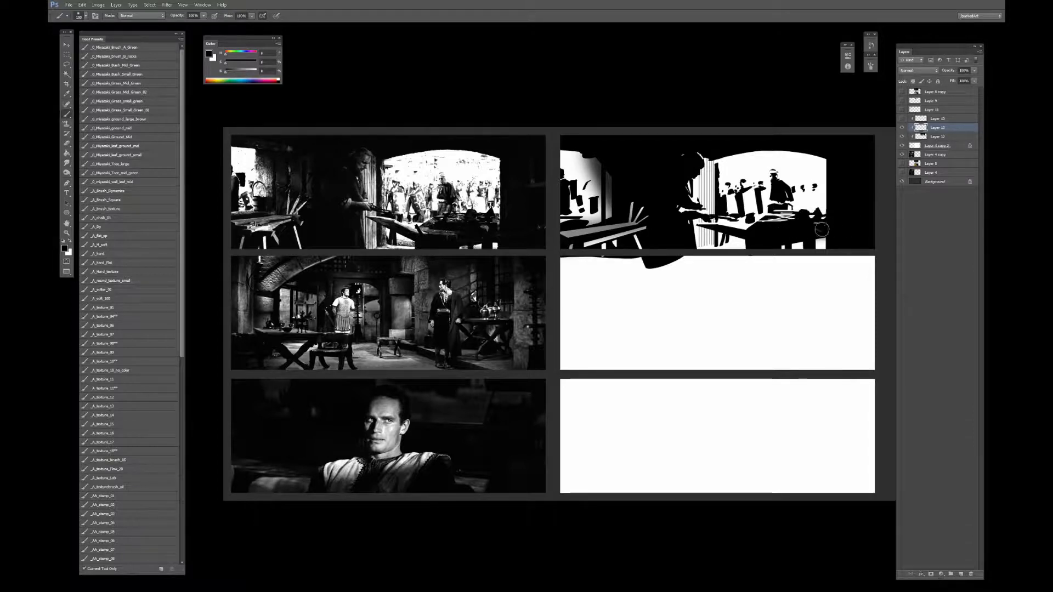
pyautogui.press(']')
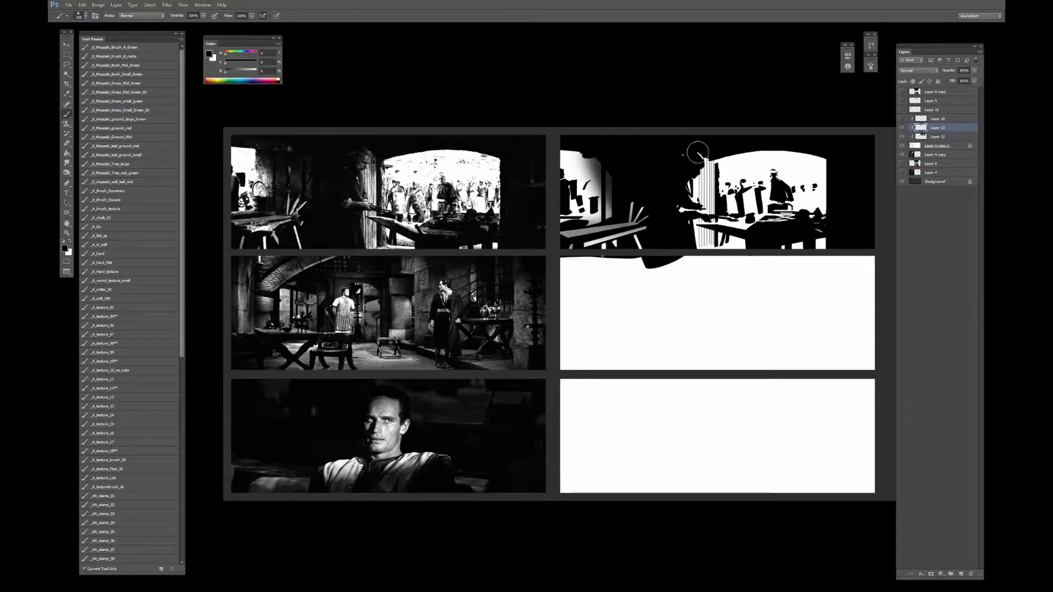
pyautogui.press(']')
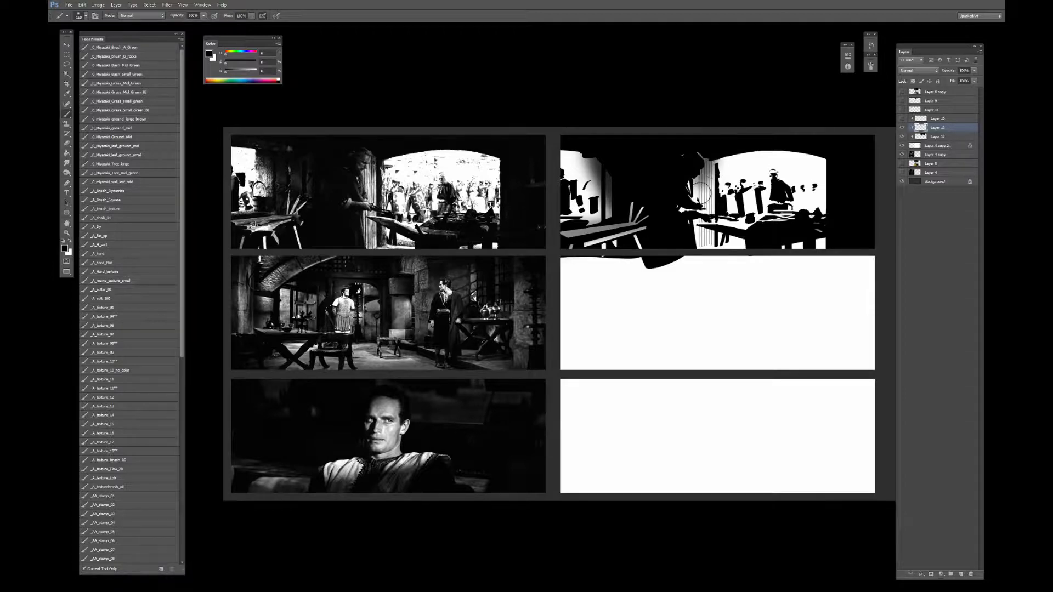
# Erase excess soft shading around the planked post and the objects in the small window of the top frame.
pyautogui.press('e')
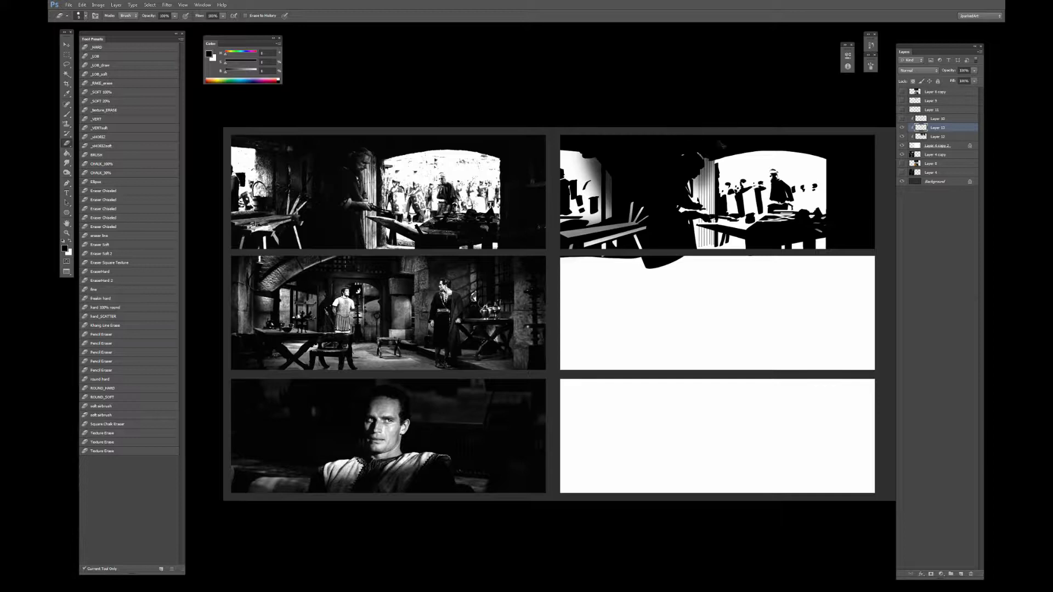
pyautogui.hotkey('ctrl', '+')
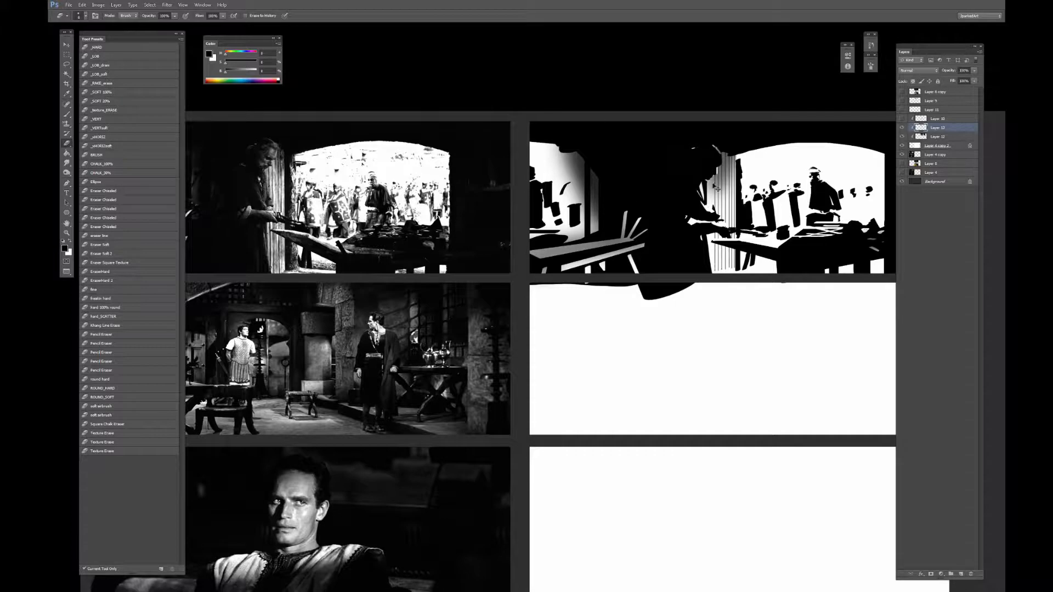
pyautogui.hotkey('ctrl', '-')
pyautogui.hscroll(-1, 651, 179)
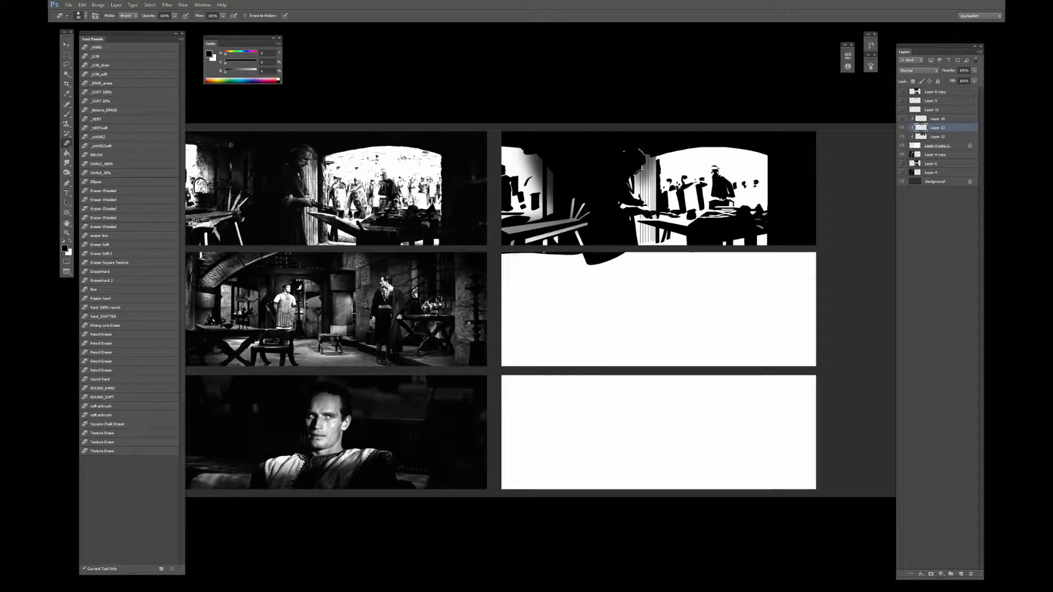
pyautogui.moveTo(636, 187)
pyautogui.mouseDown()
pyautogui.moveTo(653, 156)
pyautogui.moveTo(647, 200)
pyautogui.mouseUp()
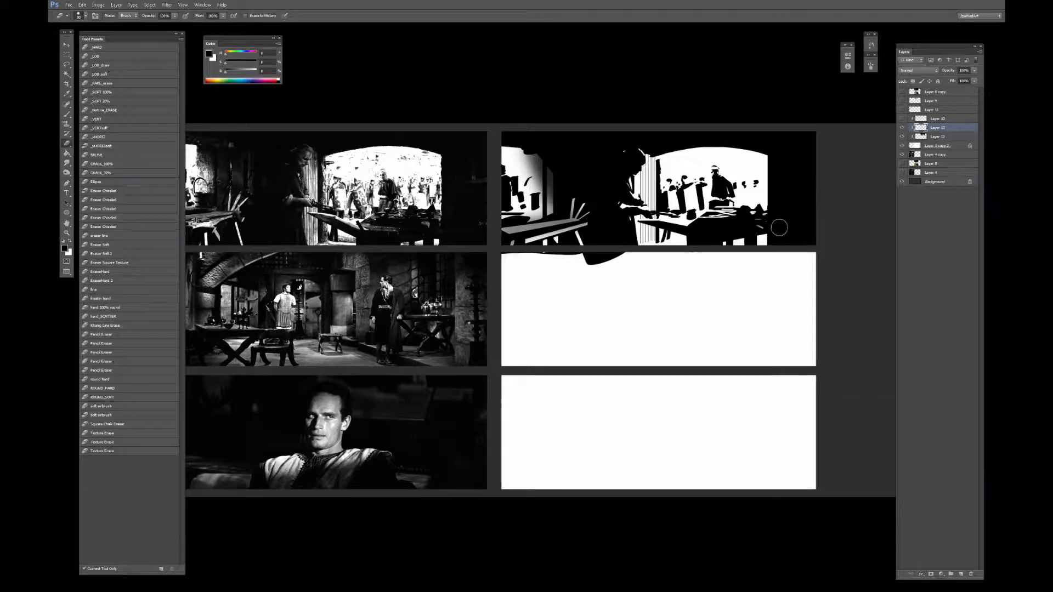
pyautogui.hscroll(-2, 525, 176)
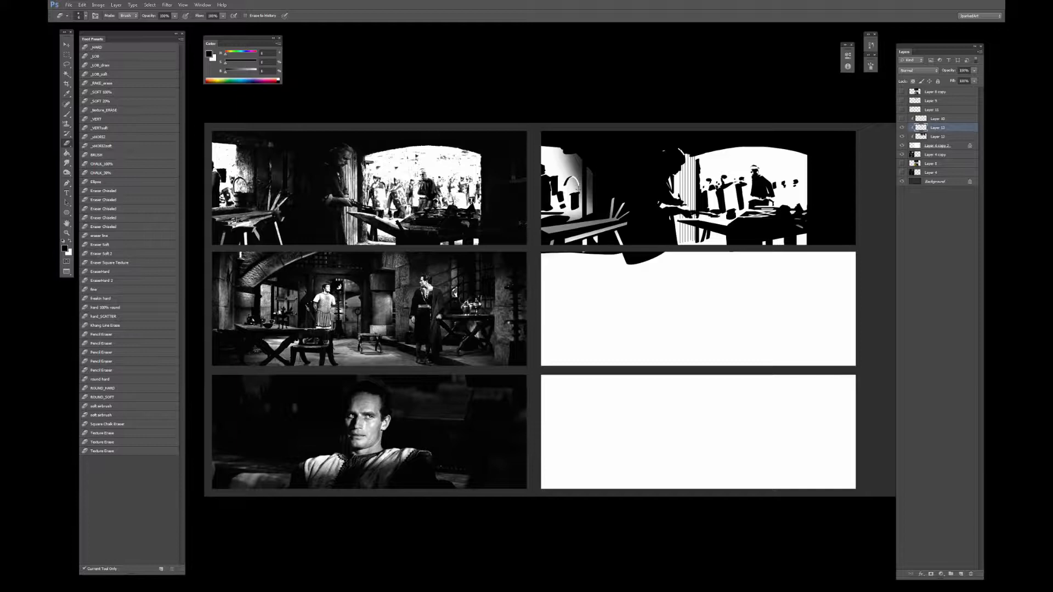
pyautogui.moveTo(572, 191); pyautogui.dragTo(581, 189)
# Touch up the black shapes layer beside the small window with the hard_flat brush, and return to the shading layer with soft_100.
pyautogui.press('b')
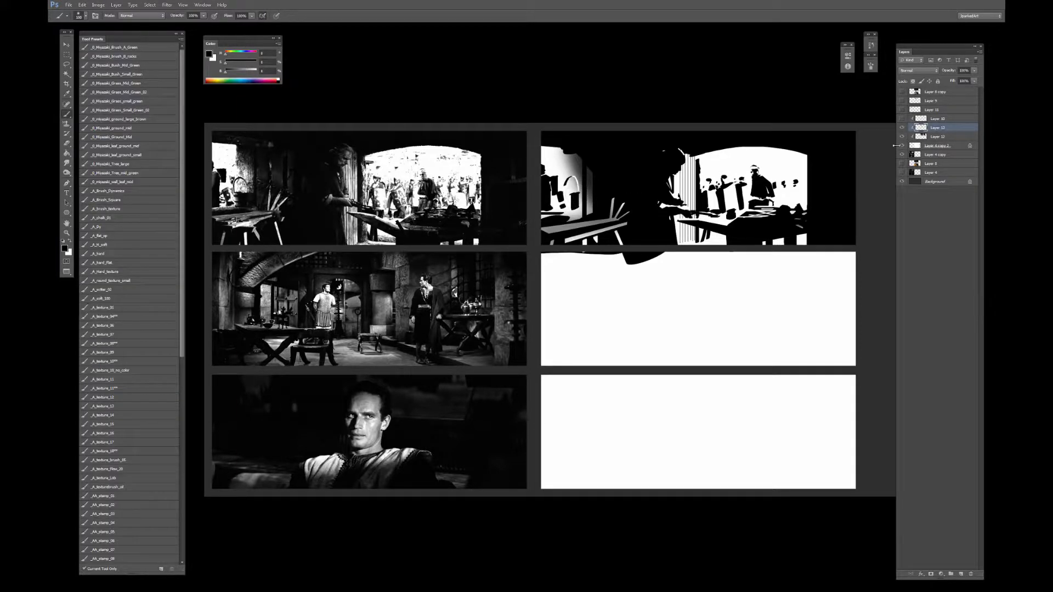
pyautogui.click(111, 264)
pyautogui.click(920, 136)
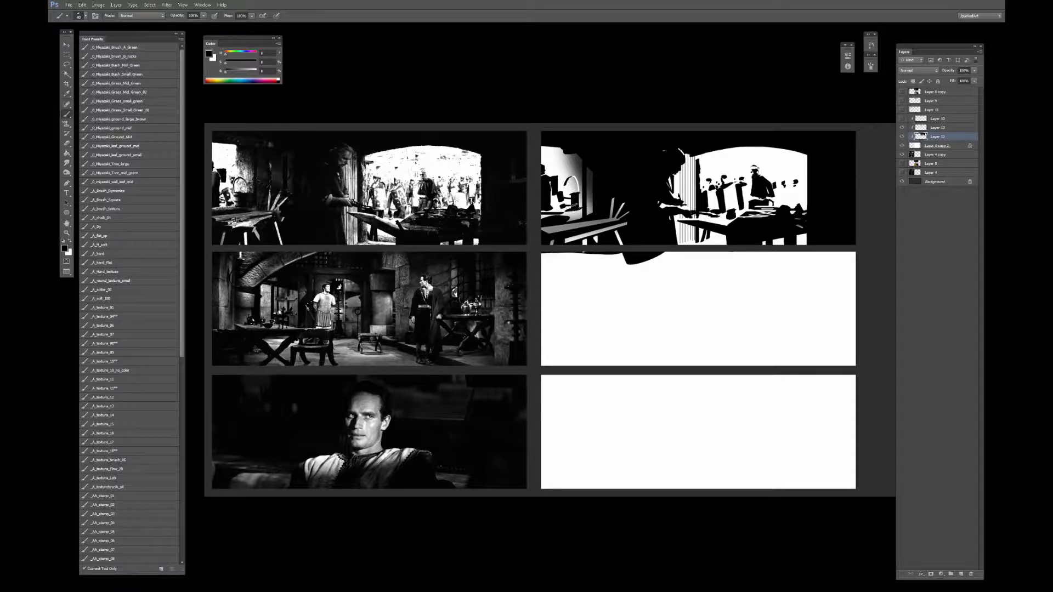
pyautogui.click(581, 203)
pyautogui.click(104, 298)
pyautogui.click(935, 129)
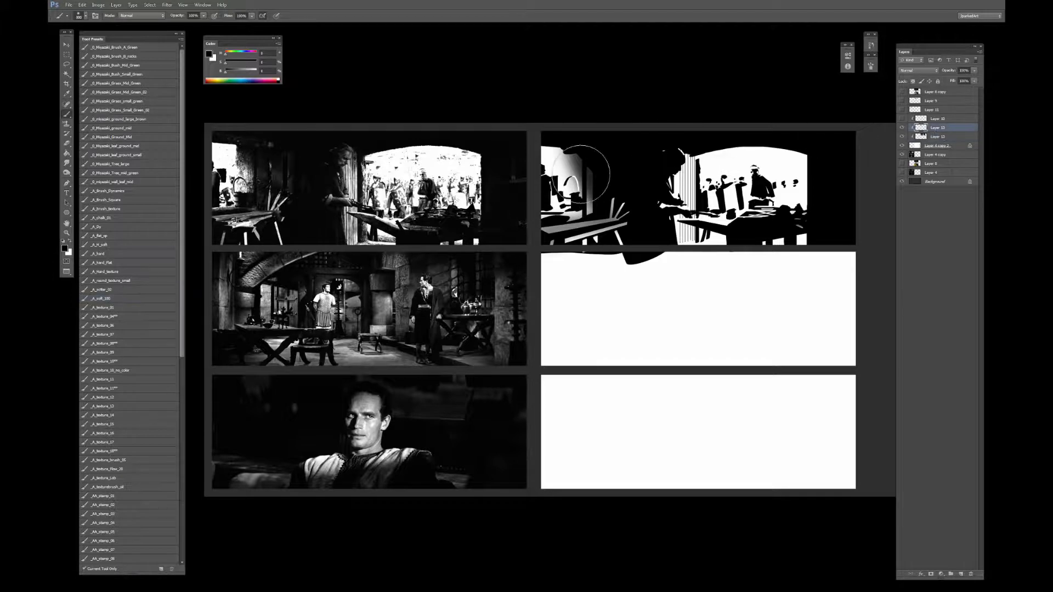
# Shrink the soft brush and darken the small window's post and the area above the bench in the top frame.
pyautogui.press('[')
pyautogui.press('[')
pyautogui.press('[')
pyautogui.press('[')
pyautogui.press('[')
pyautogui.press('[')
pyautogui.press('[')
pyautogui.press('[')
pyautogui.moveTo(584, 202); pyautogui.dragTo(589, 197)
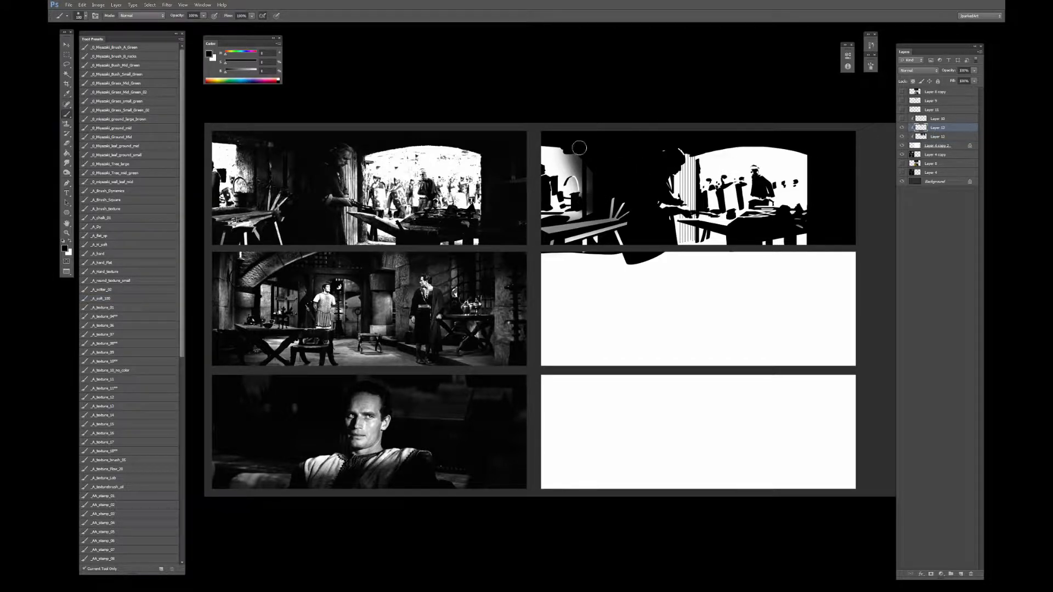
pyautogui.moveTo(562, 220); pyautogui.dragTo(579, 214)
# Try the shading layer below the black shapes layer and move it back above.
pyautogui.press('[')
pyautogui.press('[')
pyautogui.keyDown('alt'); pyautogui.click(571, 207); pyautogui.keyUp('alt')
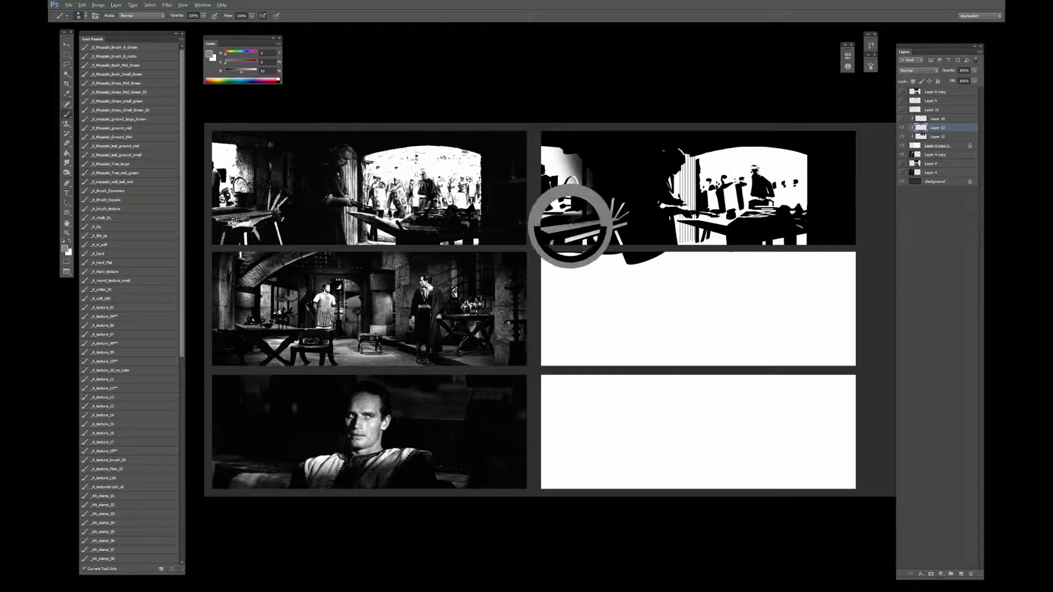
pyautogui.hotkey('ctrl', '[')
pyautogui.keyDown('alt'); pyautogui.click(574, 224); pyautogui.keyUp('alt')
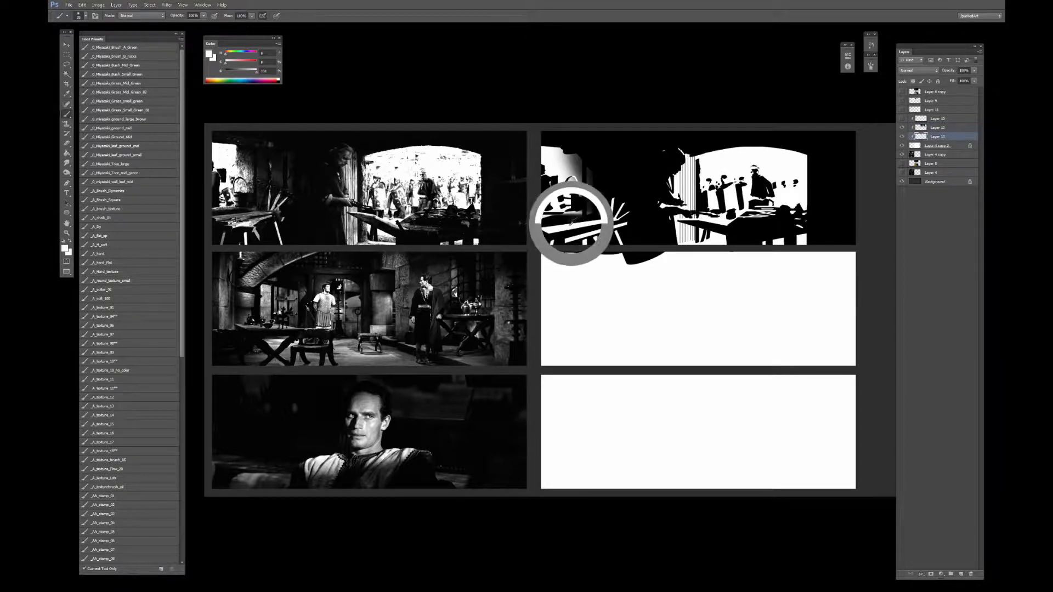
pyautogui.moveTo(939, 137); pyautogui.dragTo(906, 123)
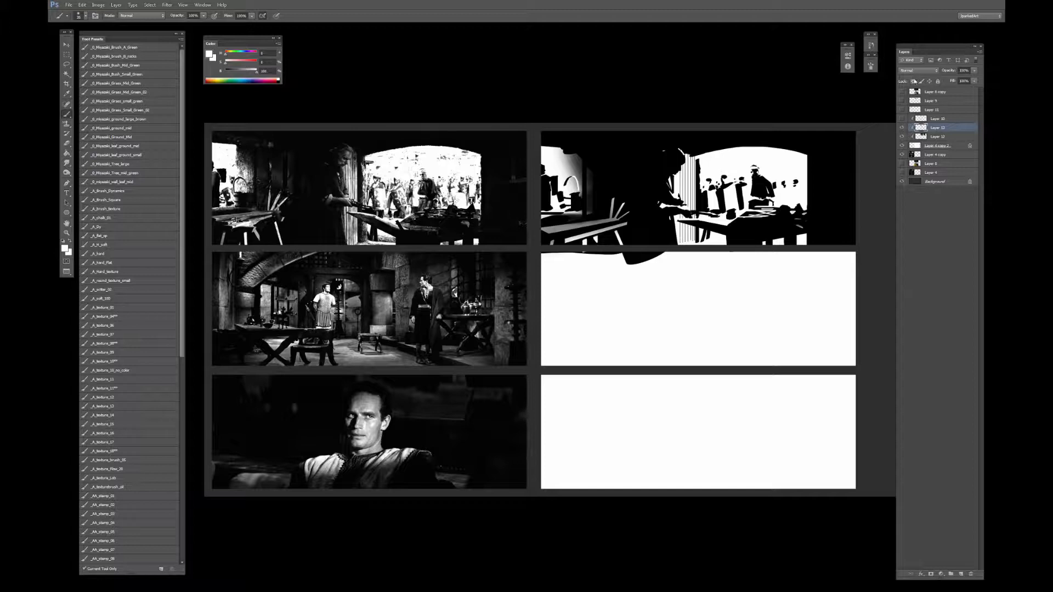
# Set the shading layer's blend mode to Darken and switch to the hard_flat brush with black.
pyautogui.click(923, 73)
pyautogui.click(914, 88)
pyautogui.keyDown('alt'); pyautogui.click(568, 225); pyautogui.keyUp('alt')
pyautogui.keyDown('alt'); pyautogui.click(681, 185); pyautogui.keyUp('alt')
pyautogui.press(']')
pyautogui.press(']')
pyautogui.click(114, 264)
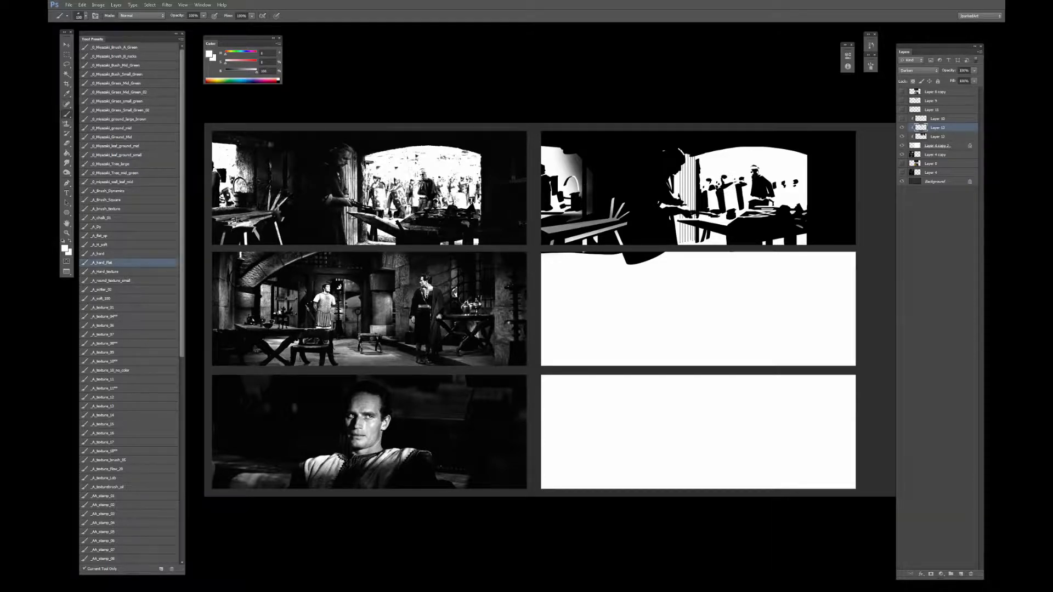
pyautogui.press('x')
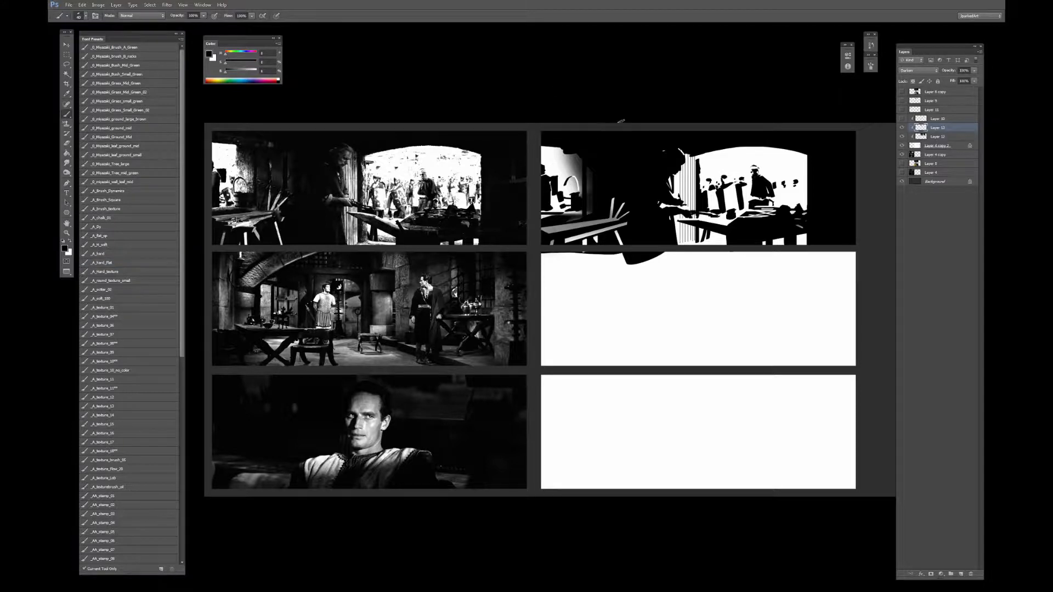
# Merge the shading layer with the black shapes layer beneath it.
pyautogui.click(938, 137)
pyautogui.press('Delete')
pyautogui.press('e')
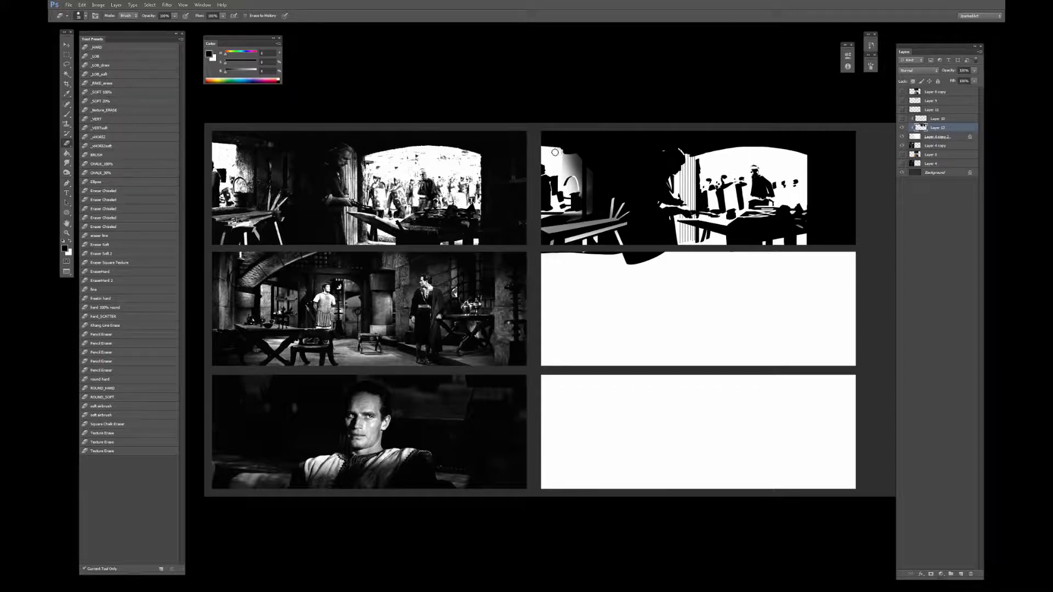
pyautogui.press('b')
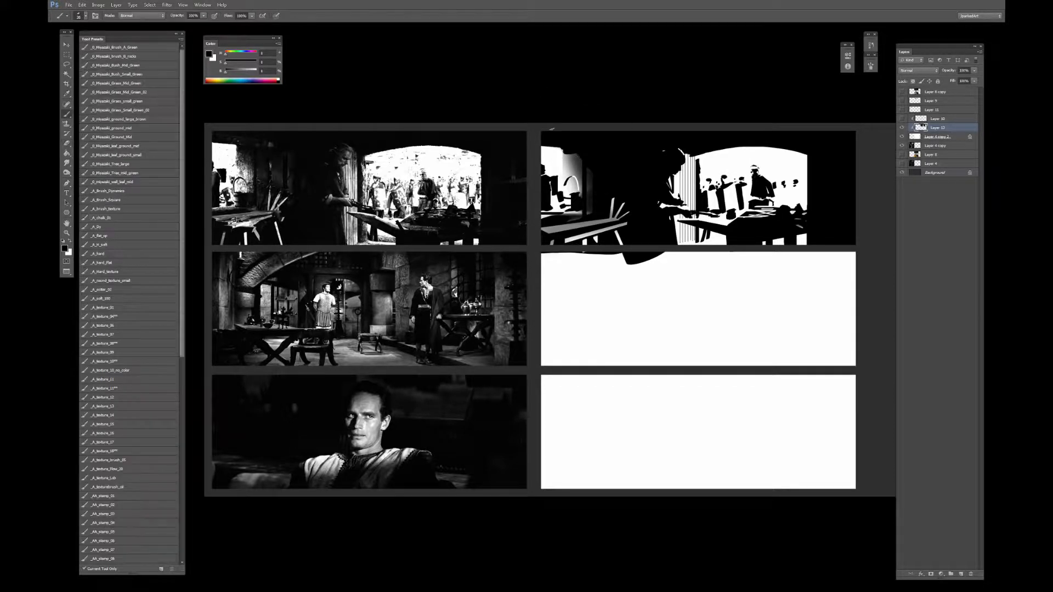
pyautogui.press(']')
# Select the upper strip of the second frame and clear the black spill inside it.
pyautogui.click(66, 55)
pyautogui.moveTo(854, 253)
pyautogui.mouseDown()
pyautogui.moveTo(546, 273)
pyautogui.moveTo(537, 286)
pyautogui.mouseUp()
pyautogui.press('Delete')
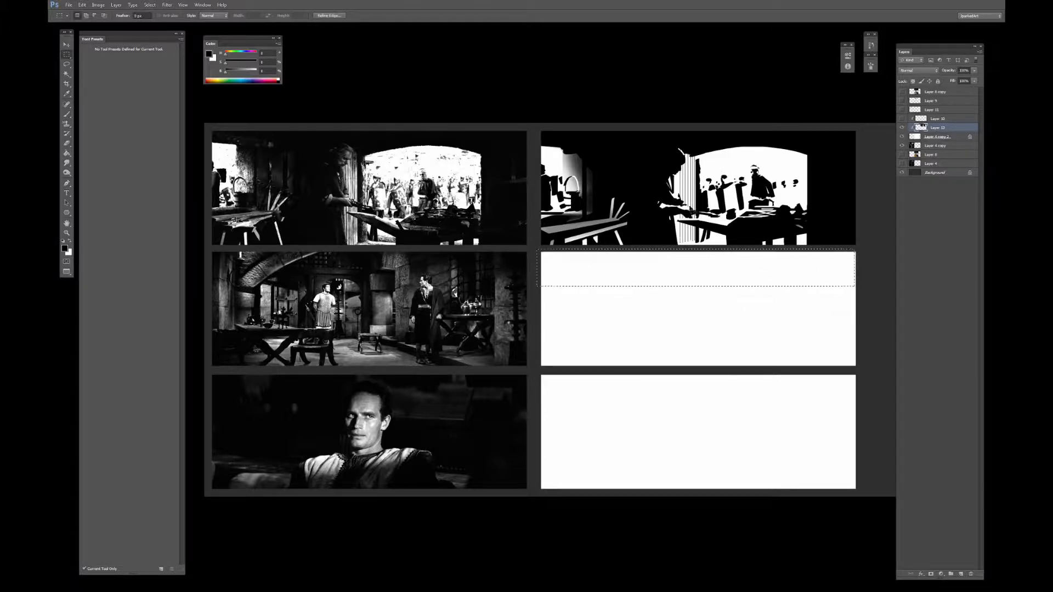
pyautogui.hotkey('ctrl', 'd')
# Check the frames in full-screen view, and undo the spill removal and the layer merge.
pyautogui.press('f')
pyautogui.press('f')
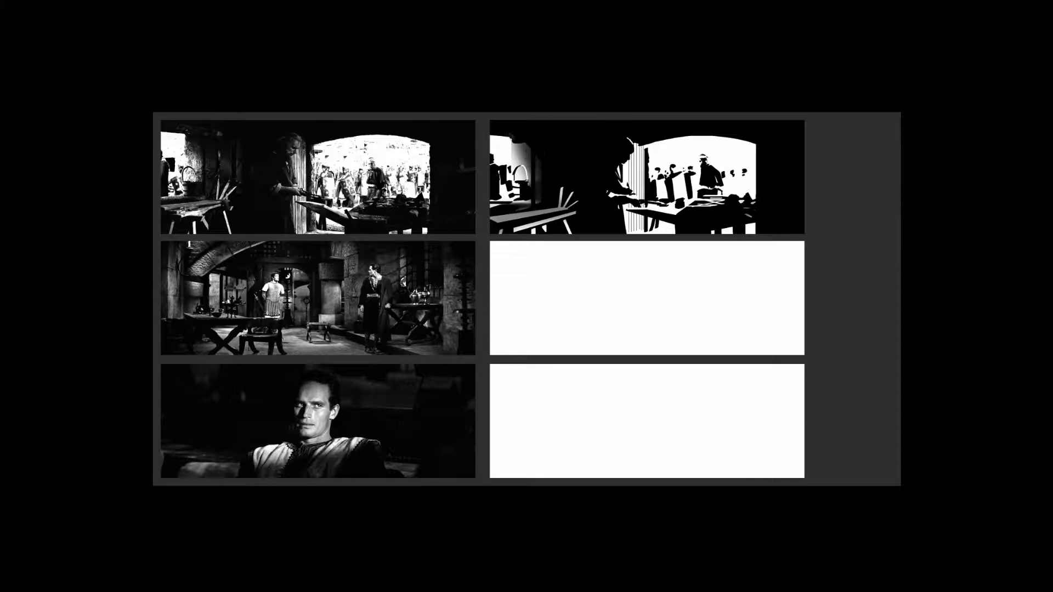
pyautogui.press('Tab')
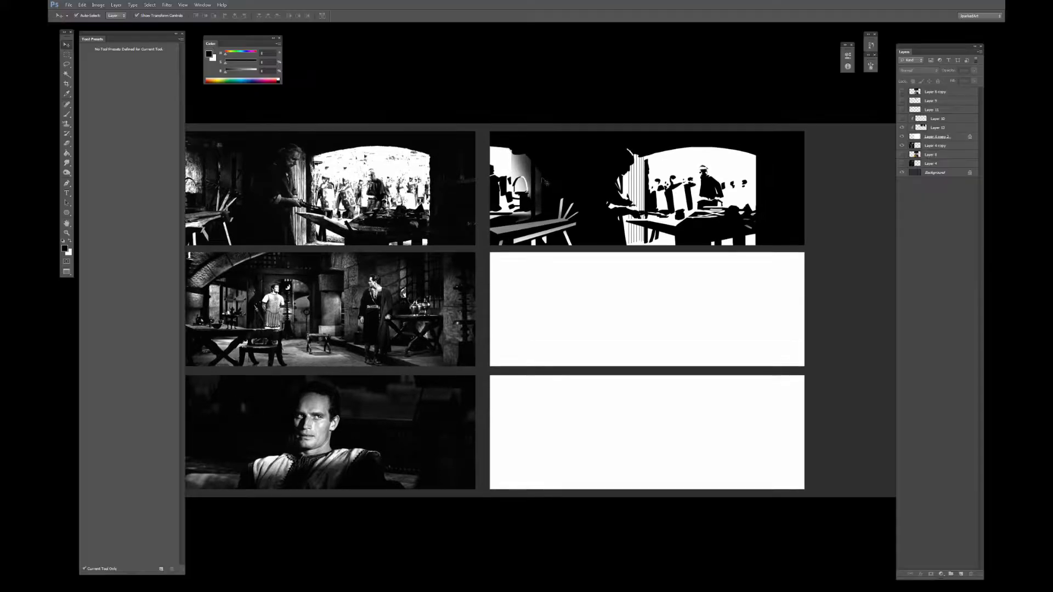
pyautogui.click(937, 128)
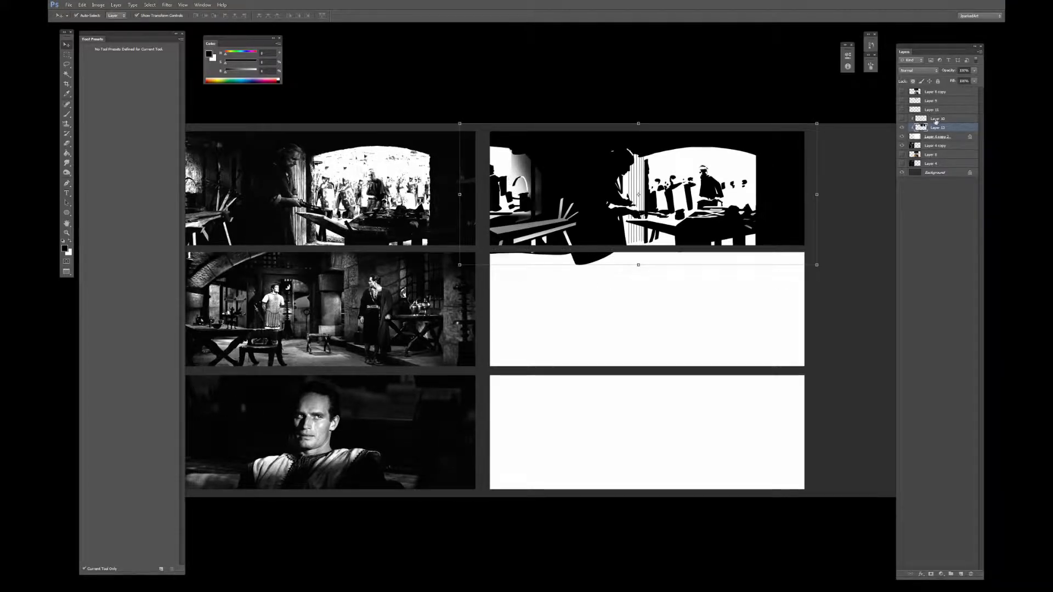
pyautogui.hotkey('ctrl', 'z')
# Toggle the shading layer's visibility to compare the top frame with and without its soft shading.
pyautogui.click(904, 128)
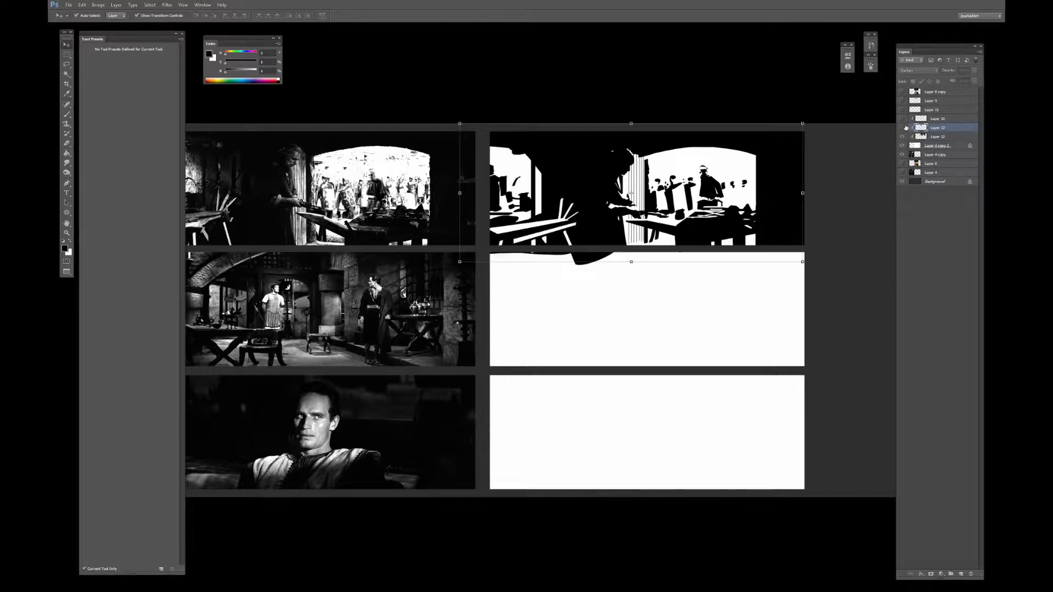
pyautogui.doubleClick(909, 128)
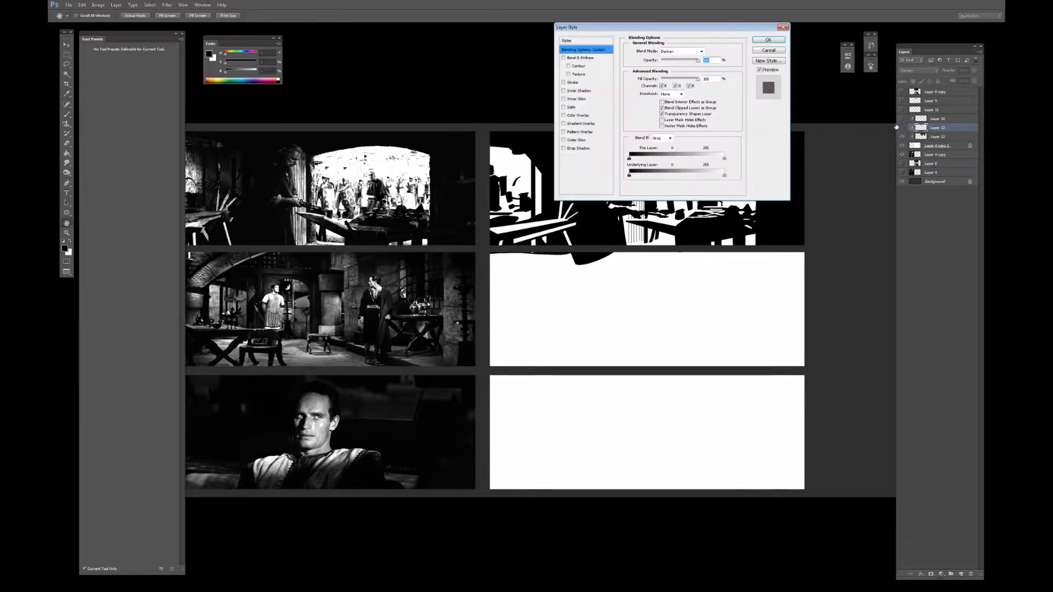
pyautogui.click(765, 51)
pyautogui.click(900, 129)
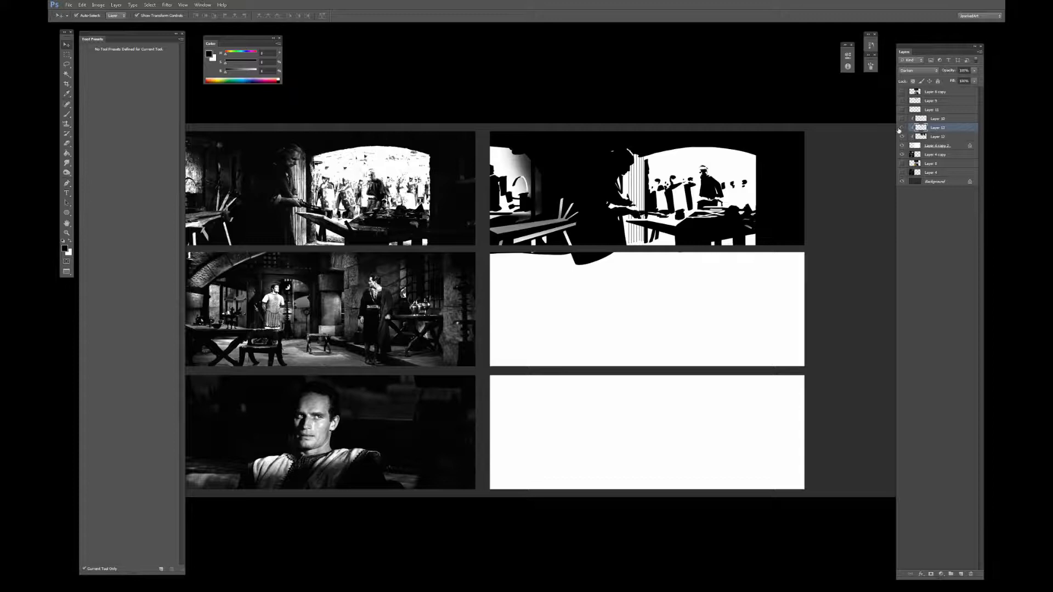
pyautogui.click(900, 128)
pyautogui.click(901, 129)
pyautogui.click(900, 128)
pyautogui.click(901, 129)
pyautogui.click(900, 128)
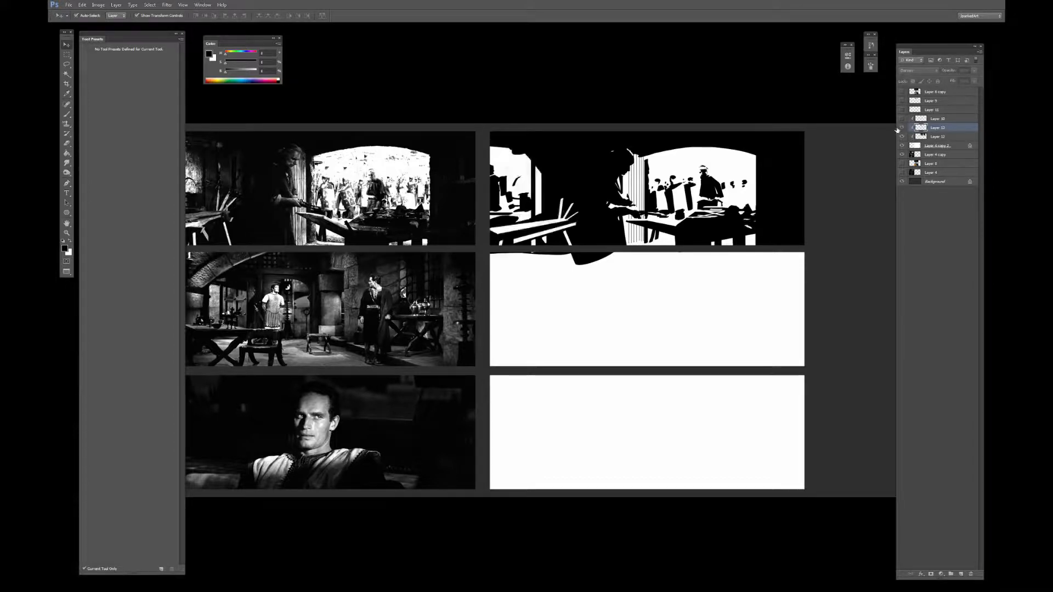
pyautogui.click(901, 129)
# Merge the shading layer down into the black shapes and clear the black spill over the second frame's upper strip.
pyautogui.hotkey('ctrl', 'e')
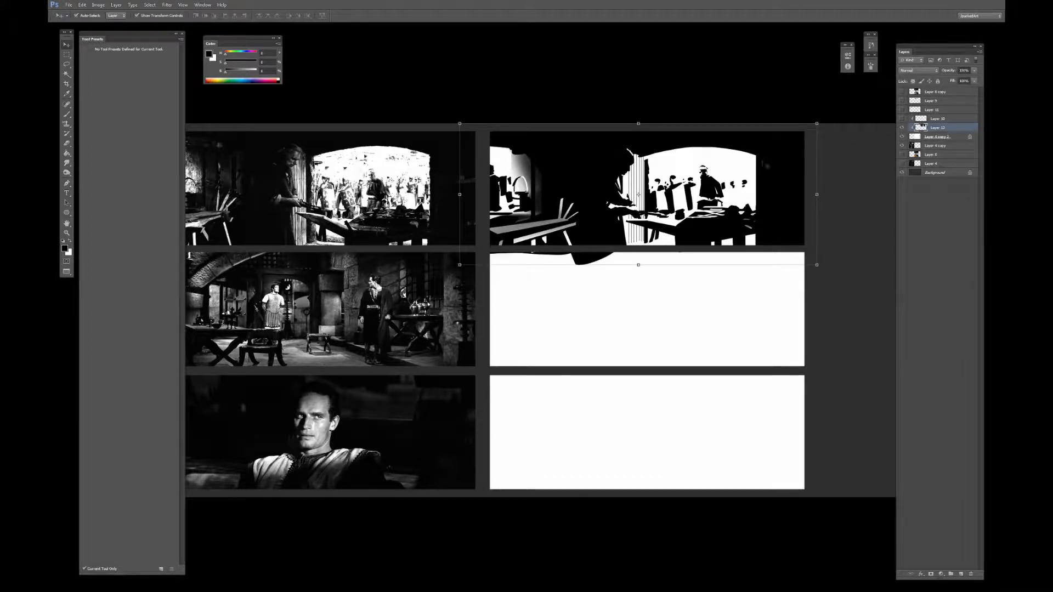
pyautogui.press('m')
pyautogui.moveTo(483, 248); pyautogui.dragTo(805, 289)
pyautogui.press('Delete')
pyautogui.press('v')
pyautogui.hotkey('ctrl', 'd')
pyautogui.moveTo(541, 187); pyautogui.dragTo(594, 166)
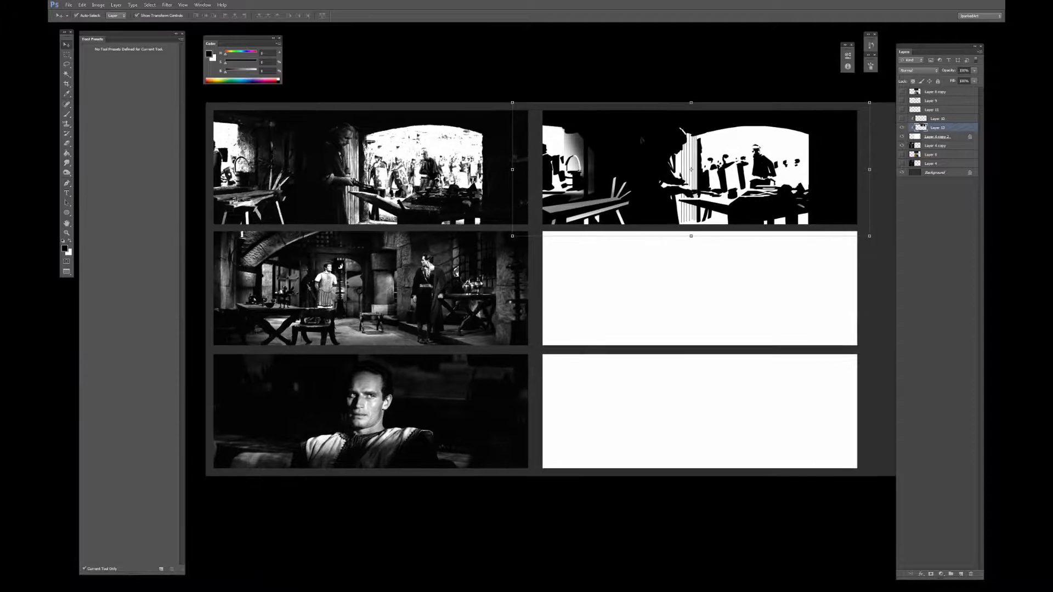
# Show the red sketch layer and add a new layer directly beneath it for painting the second frame.
pyautogui.click(901, 128)
pyautogui.click(901, 128)
pyautogui.press('b')
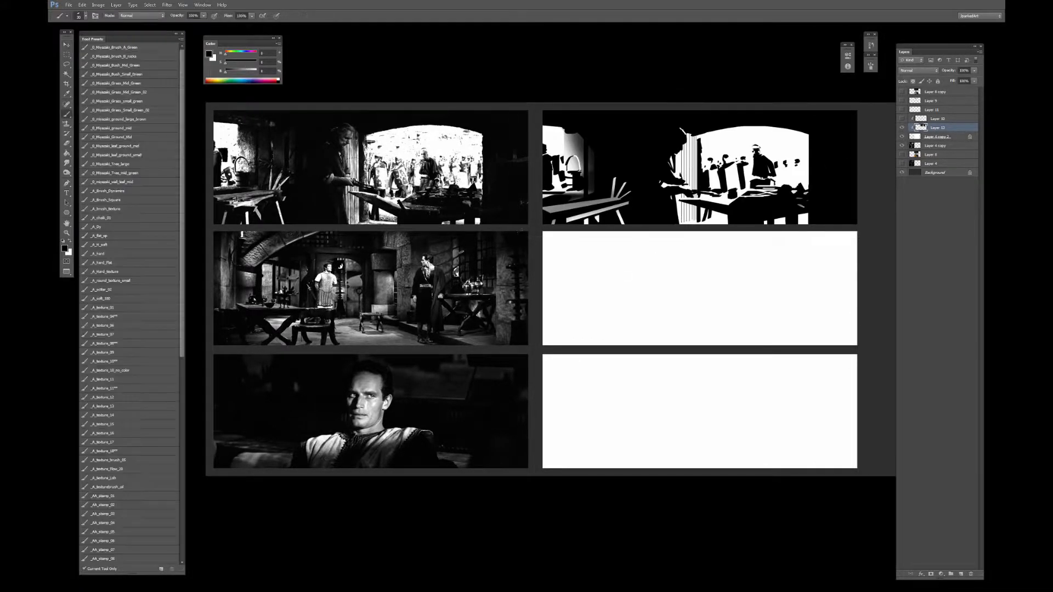
pyautogui.moveTo(639, 246); pyautogui.dragTo(543, 251)
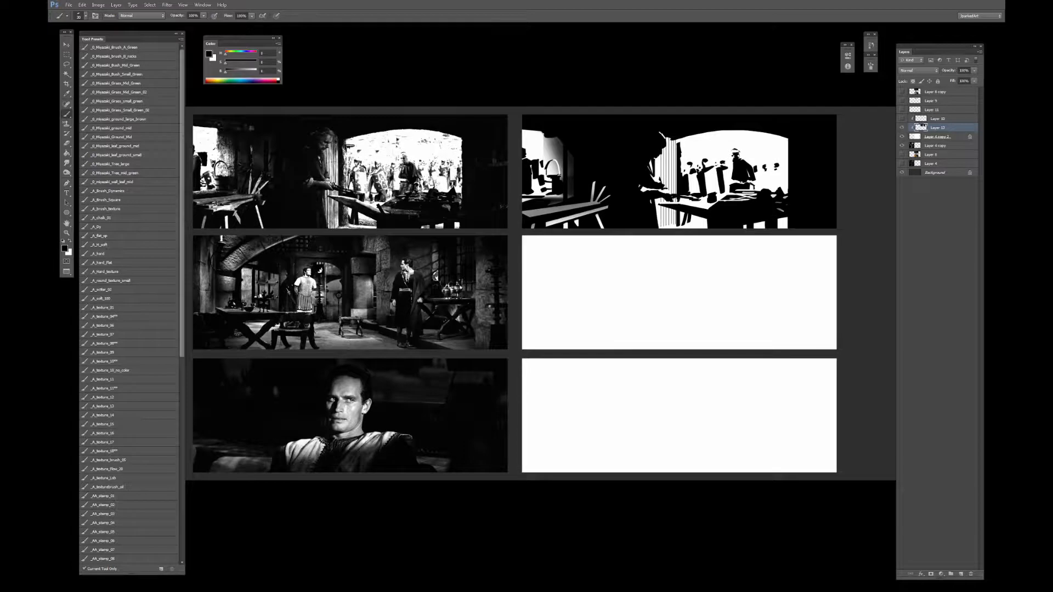
pyautogui.click(901, 118)
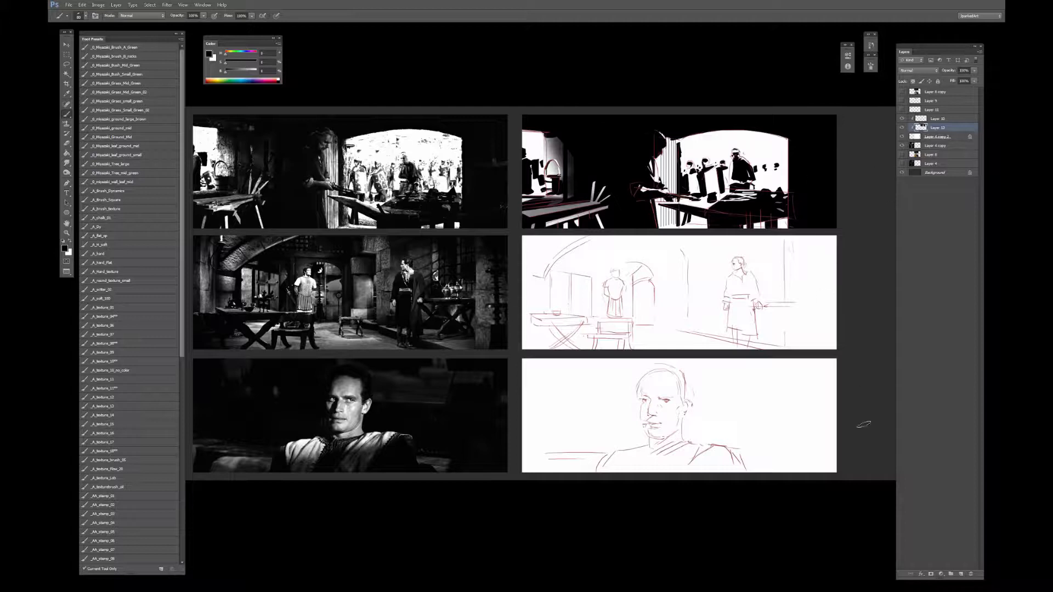
pyautogui.click(961, 573)
pyautogui.scroll(-1, 719, 527)
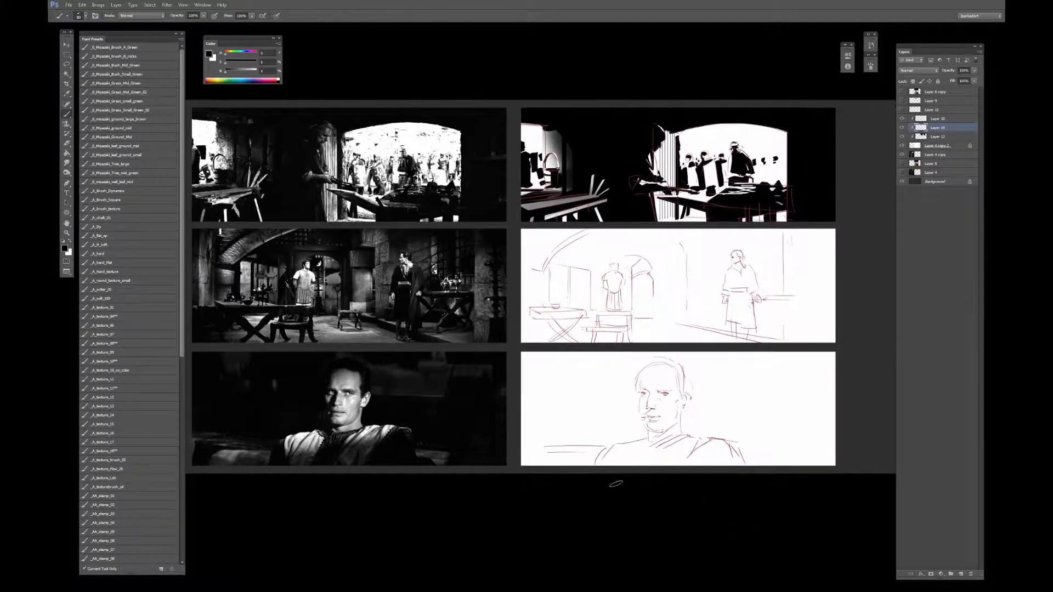
# Block in the second frame's left wall, dark arch, doorway surround and tabletop in solid black, following the red sketch.
pyautogui.press(']')
pyautogui.press(']')
pyautogui.press(']')
pyautogui.press(']')
pyautogui.moveTo(606, 262); pyautogui.dragTo(622, 254)
pyautogui.press('[')
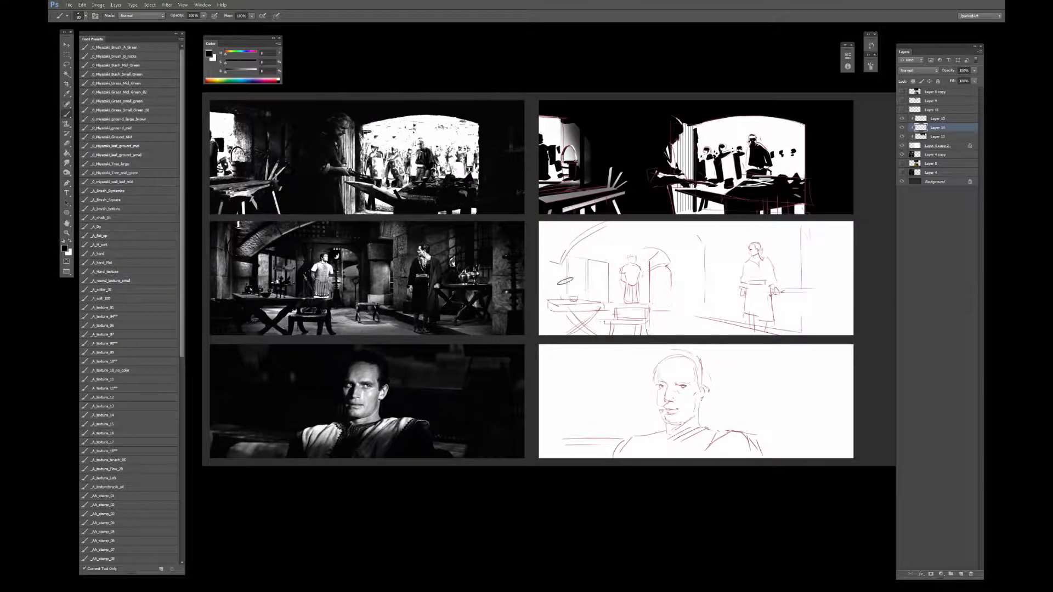
pyautogui.press('[')
pyautogui.press('[')
pyautogui.press('[')
pyautogui.press('[')
pyautogui.press('[')
pyautogui.press('[')
pyautogui.moveTo(558, 309)
pyautogui.mouseDown()
pyautogui.moveTo(603, 306)
pyautogui.moveTo(548, 311)
pyautogui.moveTo(604, 306)
pyautogui.moveTo(540, 301)
pyautogui.moveTo(554, 311)
pyautogui.mouseUp()
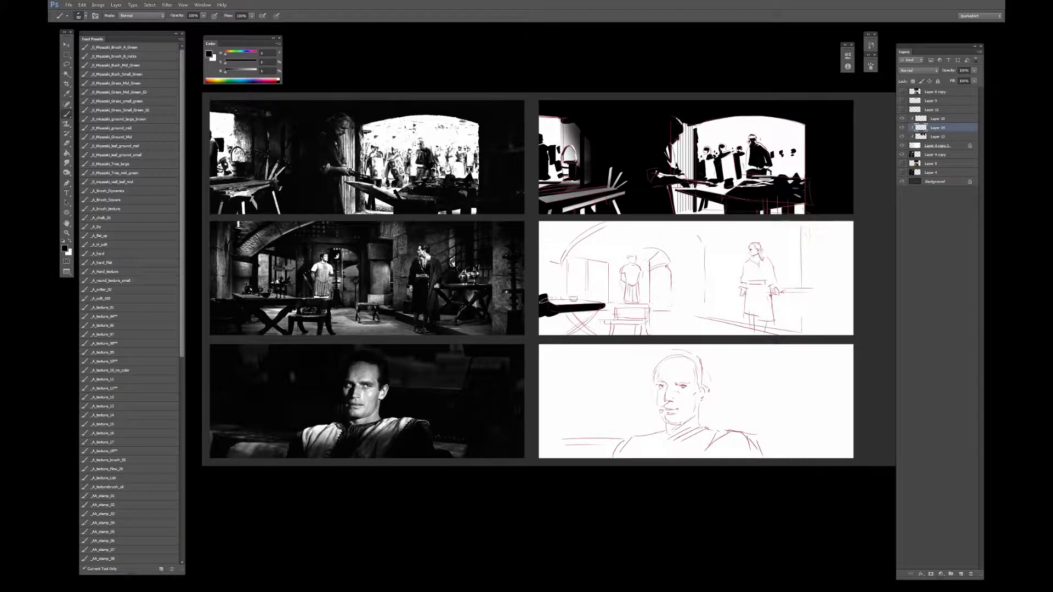
pyautogui.moveTo(542, 301)
pyautogui.mouseDown()
pyautogui.moveTo(562, 285)
pyautogui.moveTo(546, 262)
pyautogui.moveTo(562, 250)
pyautogui.moveTo(548, 246)
pyautogui.moveTo(551, 253)
pyautogui.moveTo(552, 236)
pyautogui.moveTo(553, 260)
pyautogui.moveTo(613, 218)
pyautogui.moveTo(569, 235)
pyautogui.moveTo(553, 228)
pyautogui.moveTo(555, 220)
pyautogui.moveTo(656, 228)
pyautogui.moveTo(581, 245)
pyautogui.moveTo(622, 254)
pyautogui.moveTo(613, 260)
pyautogui.moveTo(625, 265)
pyautogui.moveTo(613, 258)
pyautogui.moveTo(622, 298)
pyautogui.moveTo(606, 307)
pyautogui.moveTo(650, 306)
pyautogui.mouseUp()
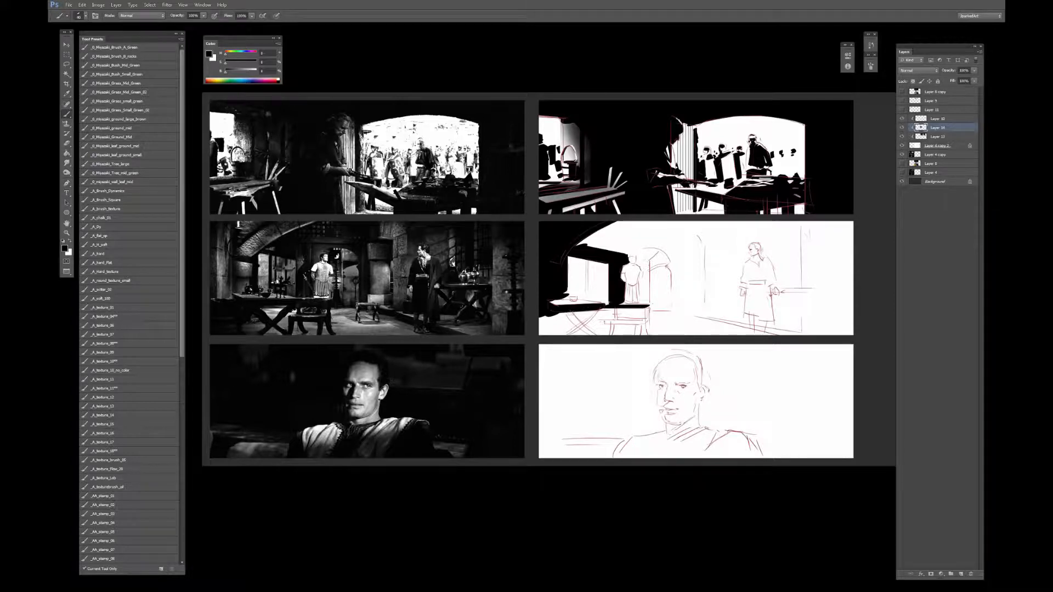
# Paint the table's crossed legs, the objects on the tabletop and the door panel details behind it in black.
pyautogui.moveTo(564, 307)
pyautogui.mouseDown()
pyautogui.moveTo(598, 338)
pyautogui.moveTo(590, 316)
pyautogui.moveTo(579, 335)
pyautogui.moveTo(556, 321)
pyautogui.moveTo(570, 326)
pyautogui.moveTo(539, 331)
pyautogui.moveTo(543, 321)
pyautogui.mouseUp()
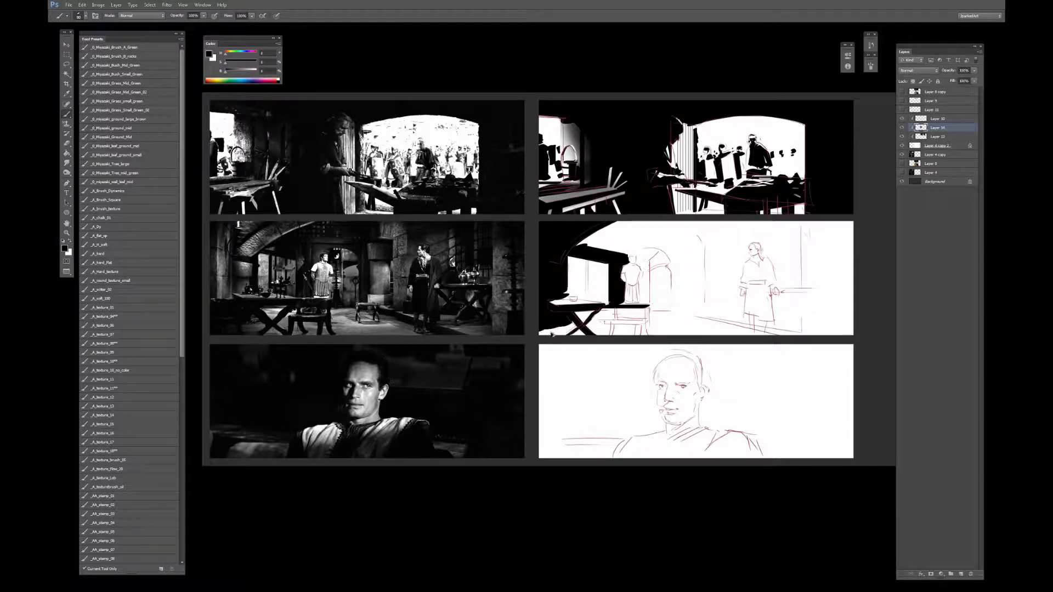
pyautogui.moveTo(546, 318); pyautogui.dragTo(560, 334)
pyautogui.moveTo(595, 277); pyautogui.dragTo(600, 275)
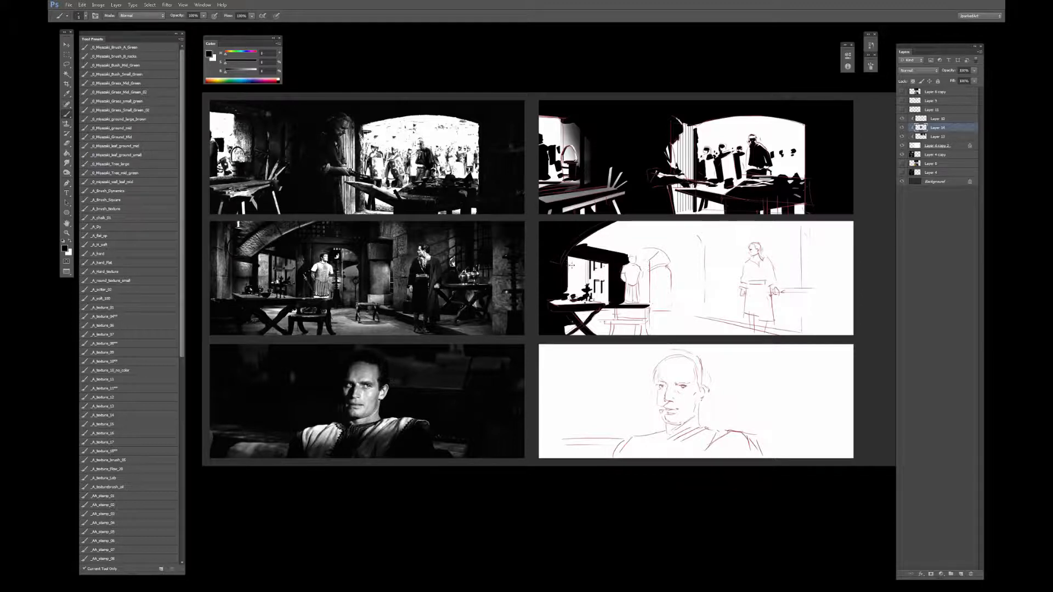
pyautogui.moveTo(569, 258); pyautogui.dragTo(569, 295)
# Paint the black doorway around the distant figure and outline the neighbouring arch, undoing the stray stroke along the frame's upper edge.
pyautogui.moveTo(623, 222); pyautogui.dragTo(711, 221)
pyautogui.hotkey('ctrl', 'z')
pyautogui.moveTo(637, 247); pyautogui.dragTo(637, 254)
pyautogui.moveTo(637, 254); pyautogui.dragTo(647, 301)
pyautogui.moveTo(646, 259); pyautogui.dragTo(647, 302)
pyautogui.moveTo(646, 251); pyautogui.dragTo(645, 260)
pyautogui.moveTo(644, 249)
pyautogui.mouseDown()
pyautogui.moveTo(644, 261)
pyautogui.moveTo(668, 249)
pyautogui.moveTo(676, 311)
pyautogui.mouseUp()
# Paint a straight black base line along the side wall's floor edge and thicken the arch's outer pillar.
pyautogui.keyDown('shift'); pyautogui.click(803, 336); pyautogui.keyUp('shift')
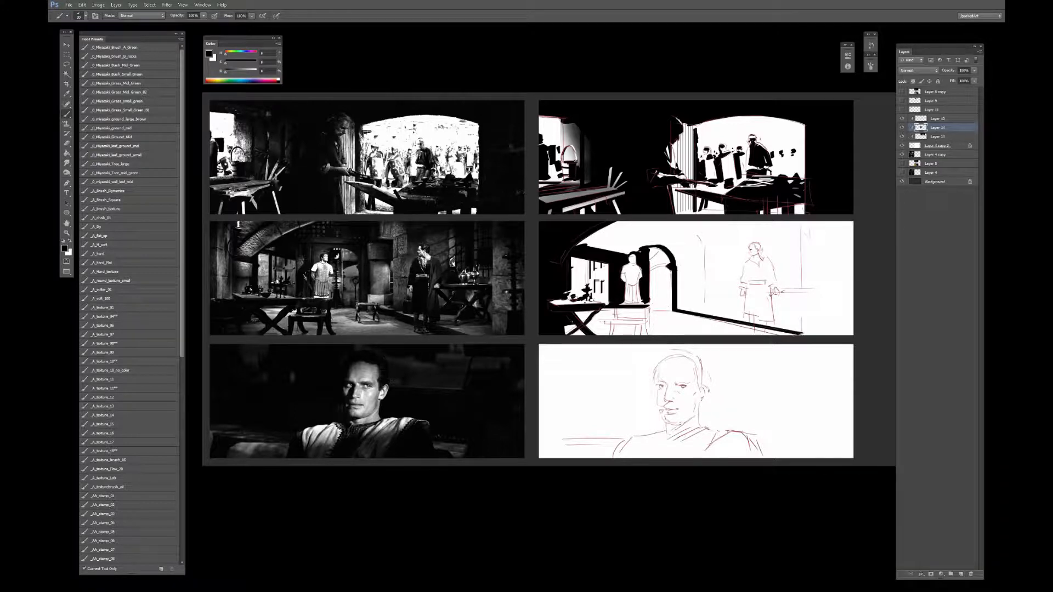
pyautogui.keyDown('shift'); pyautogui.click(681, 310); pyautogui.keyUp('shift')
pyautogui.moveTo(681, 259); pyautogui.dragTo(683, 308)
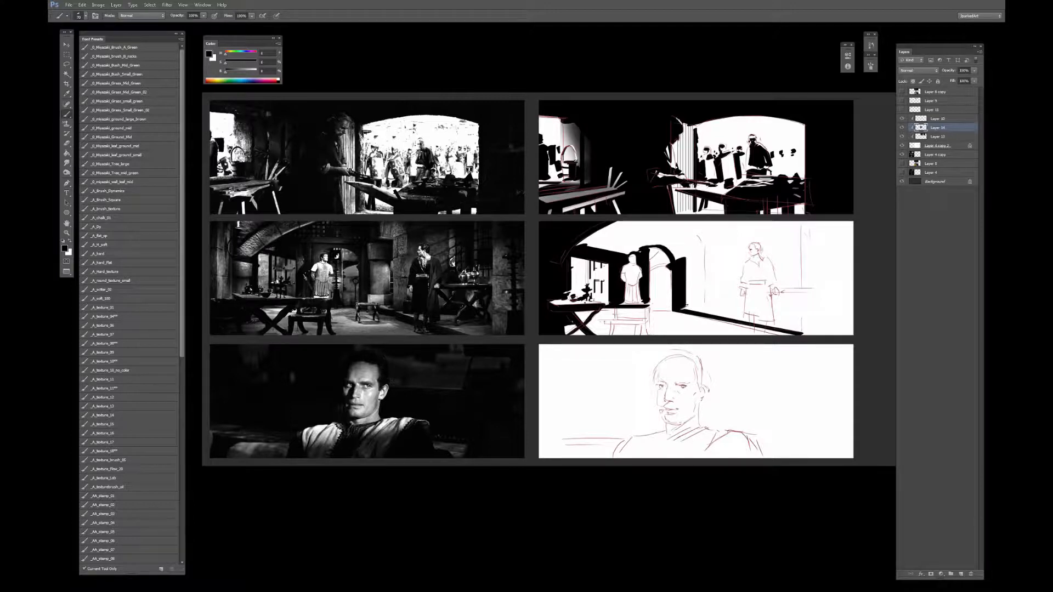
pyautogui.moveTo(674, 257); pyautogui.dragTo(683, 255)
# Paint a small black foreground shape in the second frame's lower right corner.
pyautogui.press(']')
pyautogui.press(']')
pyautogui.press(']')
pyautogui.press(']')
pyautogui.press(']')
pyautogui.press(']')
pyautogui.press(']')
pyautogui.press(']')
pyautogui.press('[')
pyautogui.press('[')
pyautogui.press('[')
pyautogui.press('[')
pyautogui.press('[')
pyautogui.press('[')
pyautogui.press('[')
pyautogui.moveTo(829, 329); pyautogui.dragTo(844, 307)
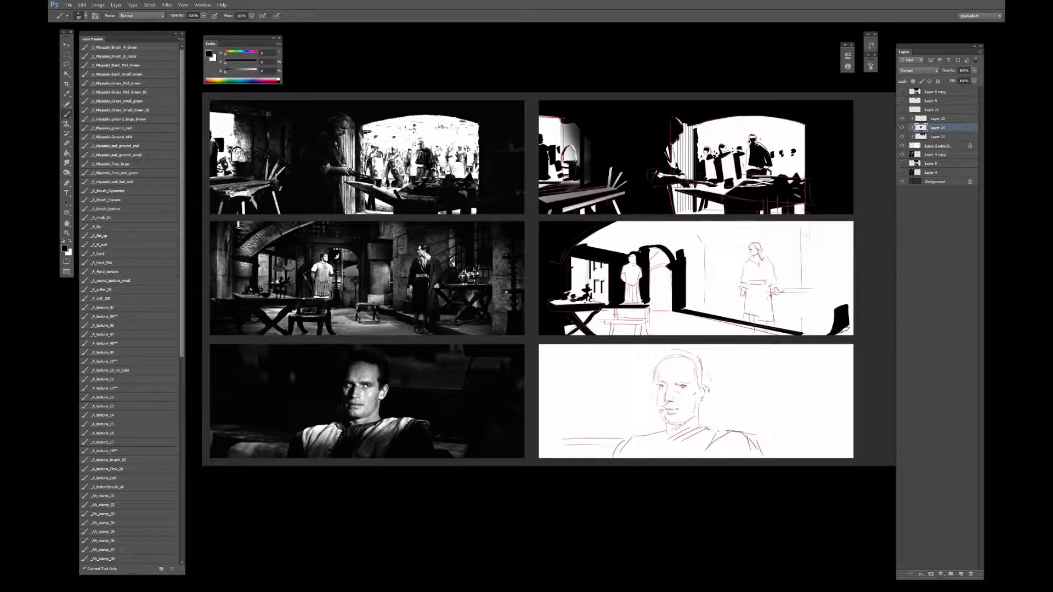
# Try filling the wall around the standing man with solid black, and undo the fill.
pyautogui.press(']')
pyautogui.press(']')
pyautogui.press(']')
pyautogui.press(']')
pyautogui.press(']')
pyautogui.press(']')
pyautogui.press(']')
pyautogui.press(']')
pyautogui.press(']')
pyautogui.moveTo(836, 244); pyautogui.dragTo(830, 312)
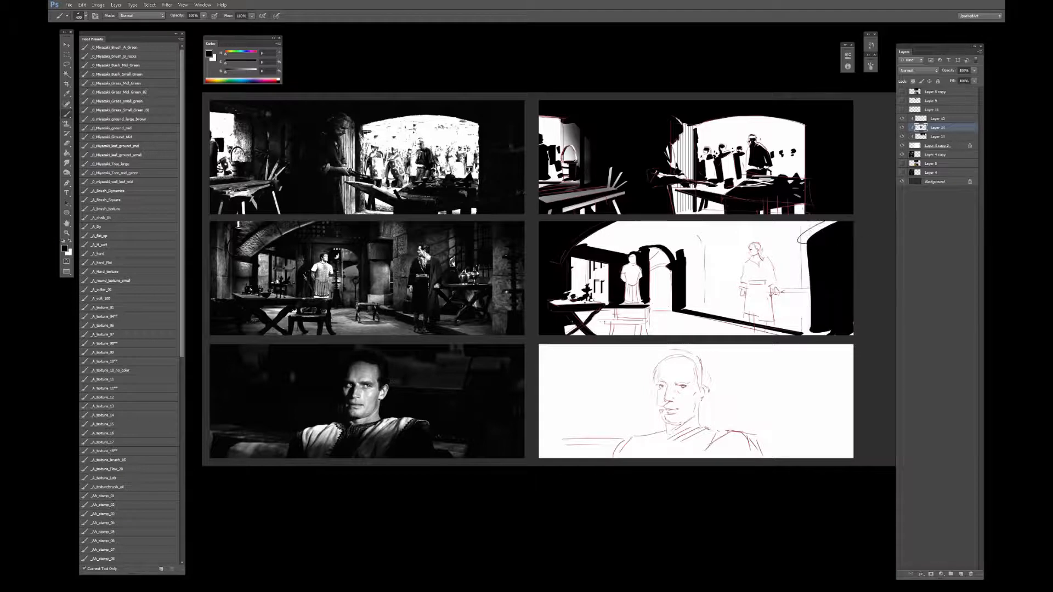
pyautogui.moveTo(822, 274)
pyautogui.mouseDown()
pyautogui.moveTo(724, 263)
pyautogui.moveTo(702, 280)
pyautogui.mouseUp()
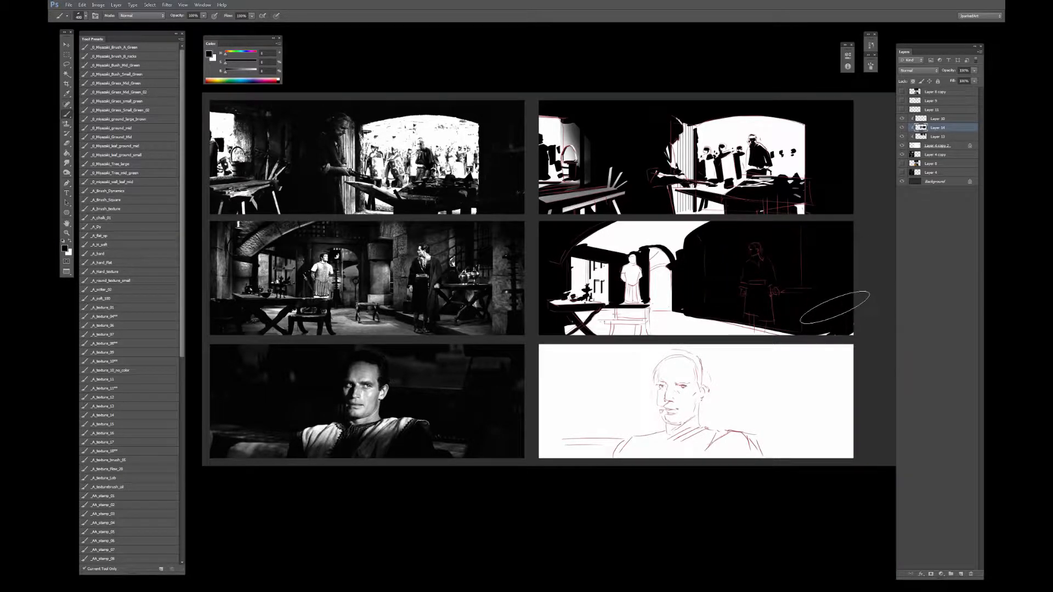
pyautogui.hotkey('ctrl', 'z')
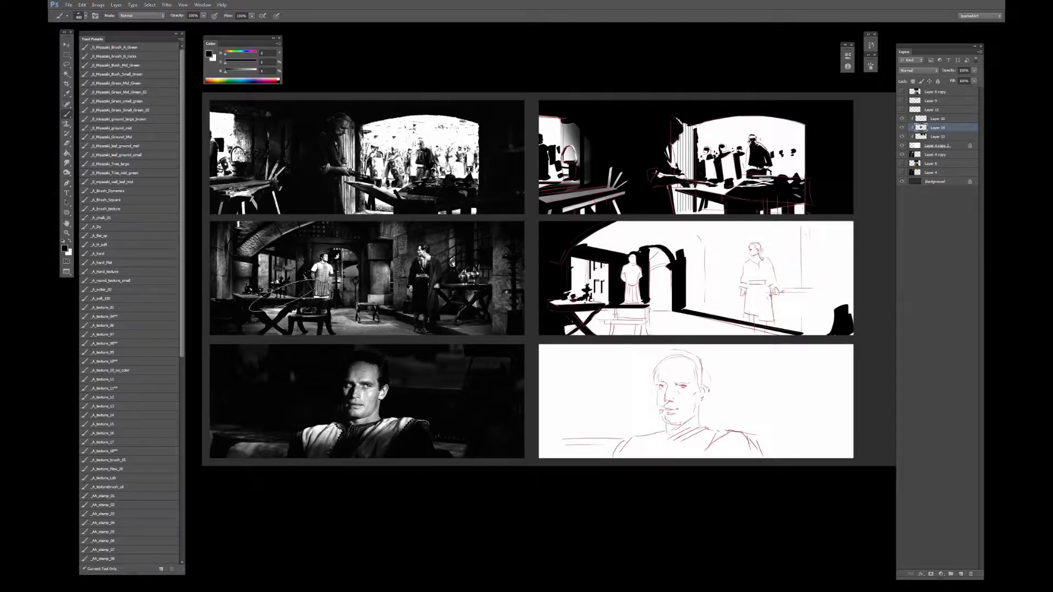
# Choose the _A_soft_100 brush and add a new layer directly beneath the second frame's black shapes.
pyautogui.click(117, 301)
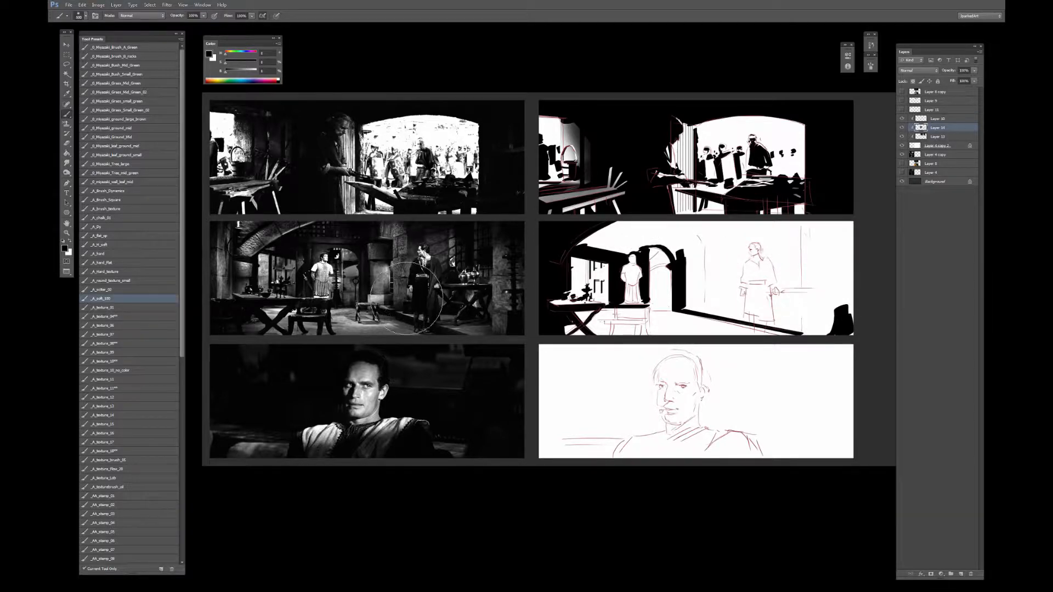
pyautogui.press('[')
pyautogui.press('[')
pyautogui.press('[')
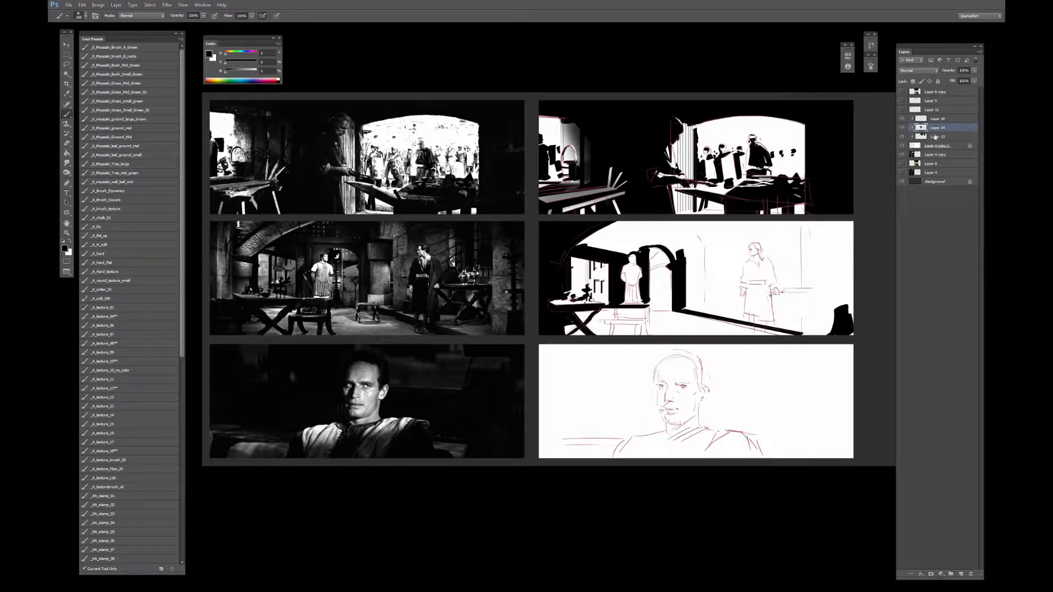
pyautogui.hotkey('alt', '[')
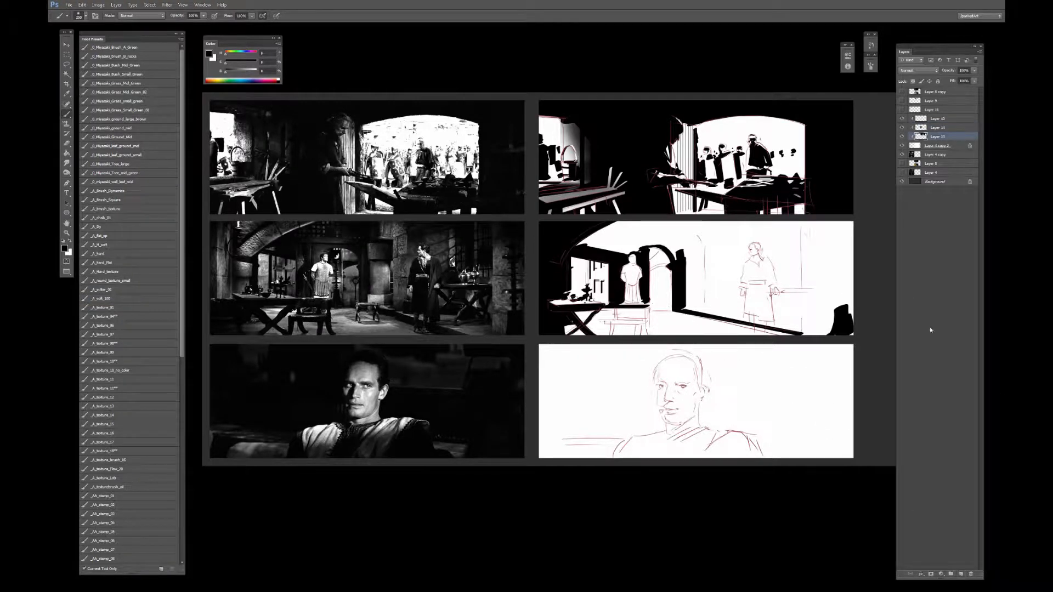
pyautogui.click(961, 574)
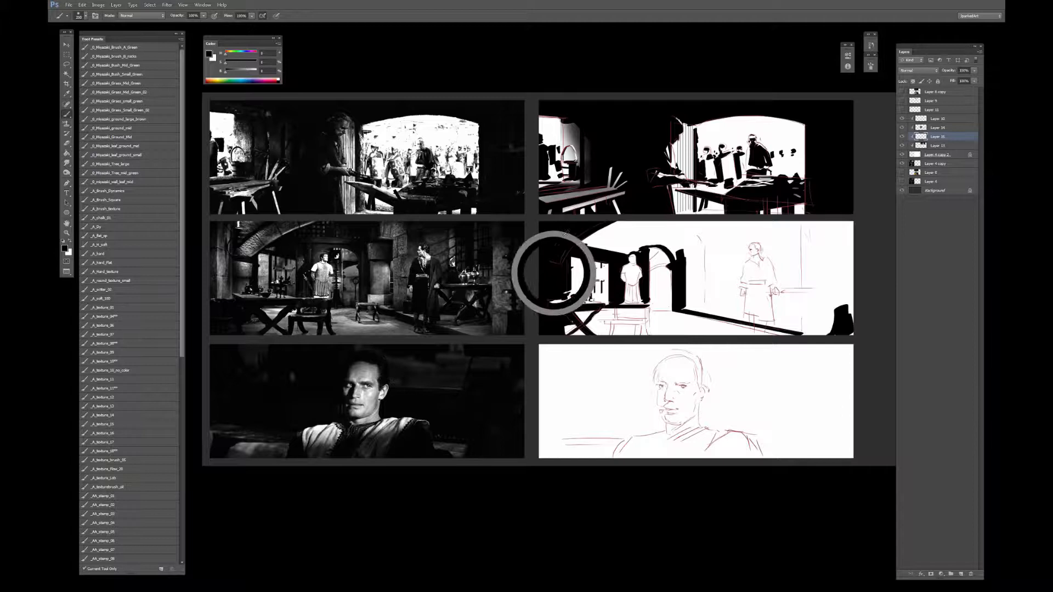
# Try broad soft shading over the second frame's floor and side wall, and discard it while keeping the empty shading layer.
pyautogui.press(']')
pyautogui.press(']')
pyautogui.press(']')
pyautogui.press(']')
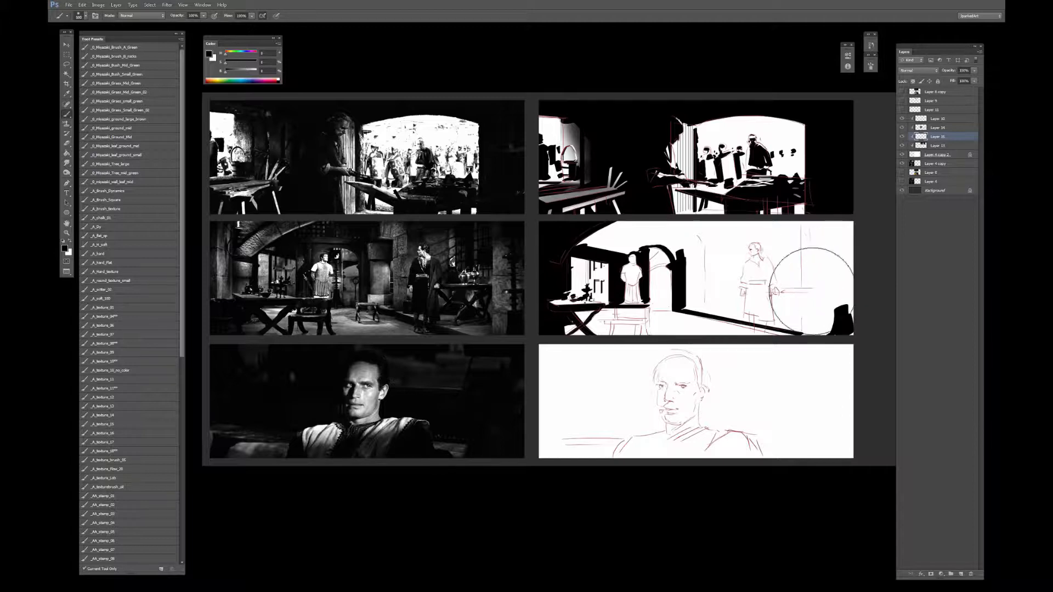
pyautogui.press('[')
pyautogui.moveTo(526, 328)
pyautogui.mouseDown()
pyautogui.moveTo(855, 333)
pyautogui.moveTo(548, 330)
pyautogui.moveTo(853, 299)
pyautogui.moveTo(812, 258)
pyautogui.moveTo(741, 236)
pyautogui.moveTo(665, 314)
pyautogui.mouseUp()
pyautogui.press('[')
pyautogui.press('[')
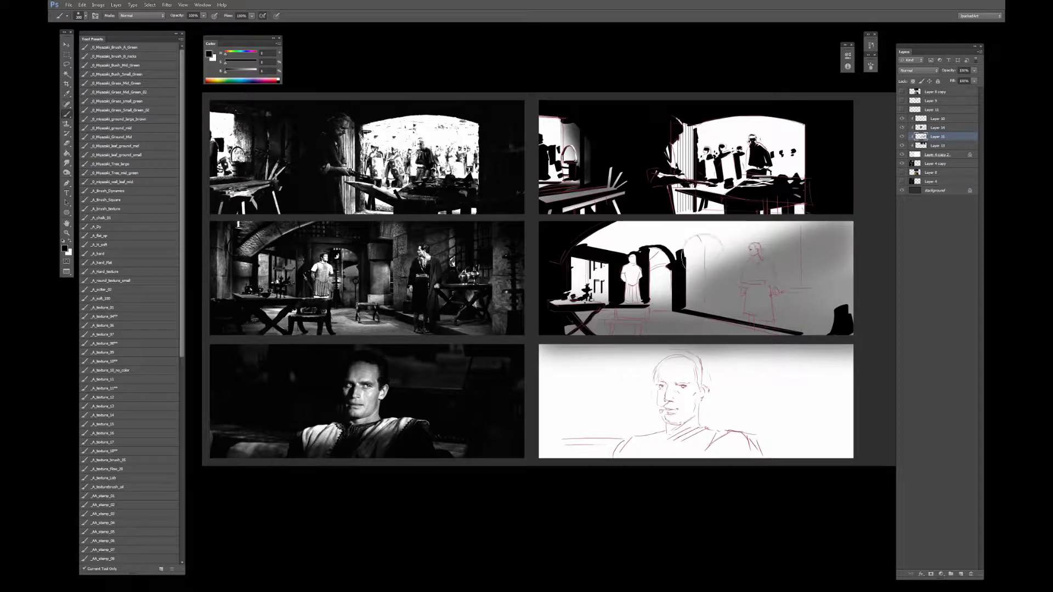
pyautogui.press('v')
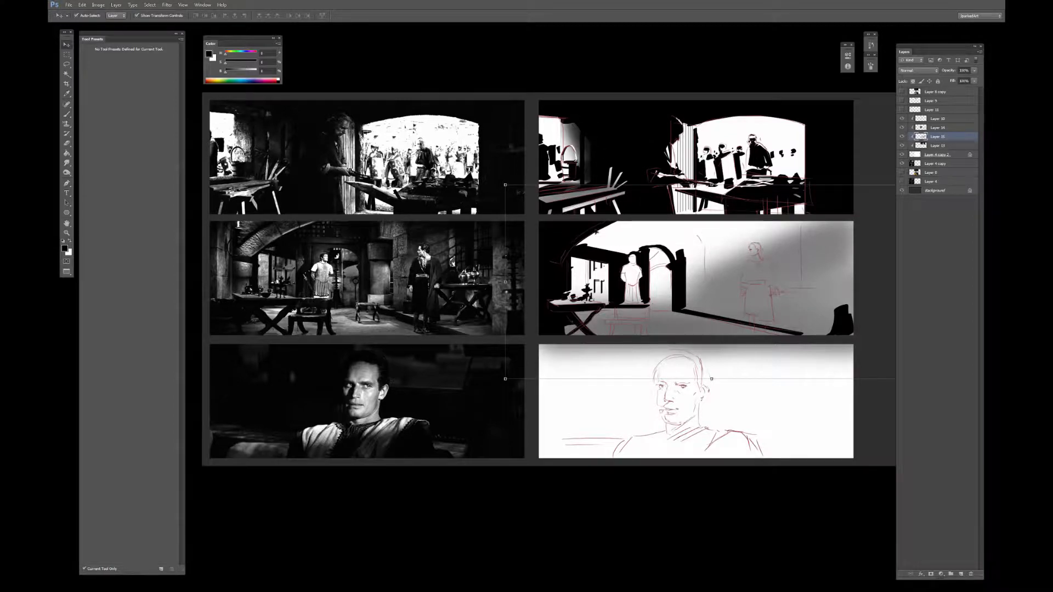
pyautogui.press('Delete')
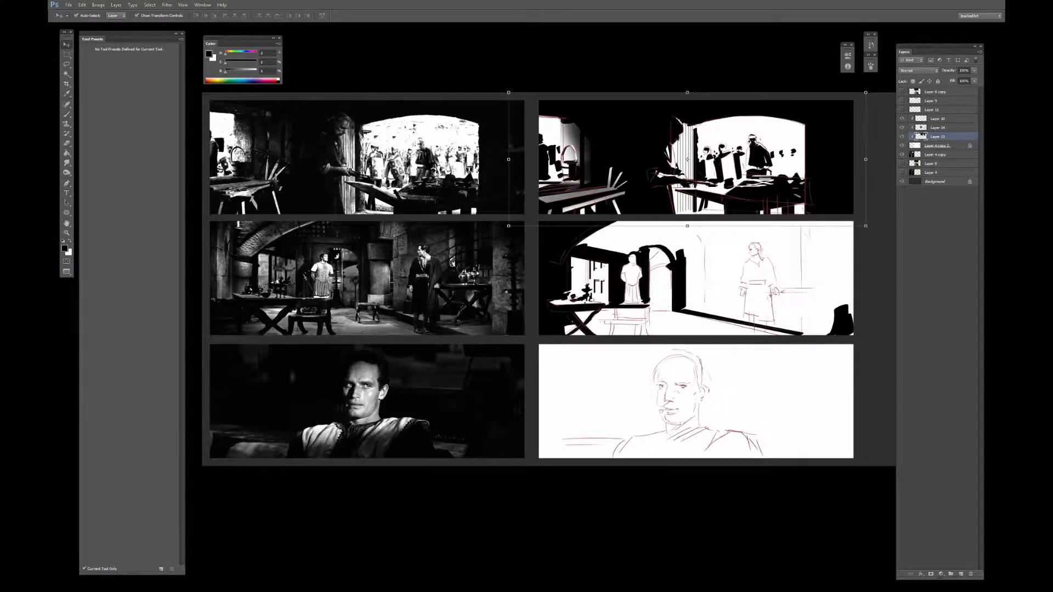
pyautogui.hotkey('ctrl', 'z')
pyautogui.press('b')
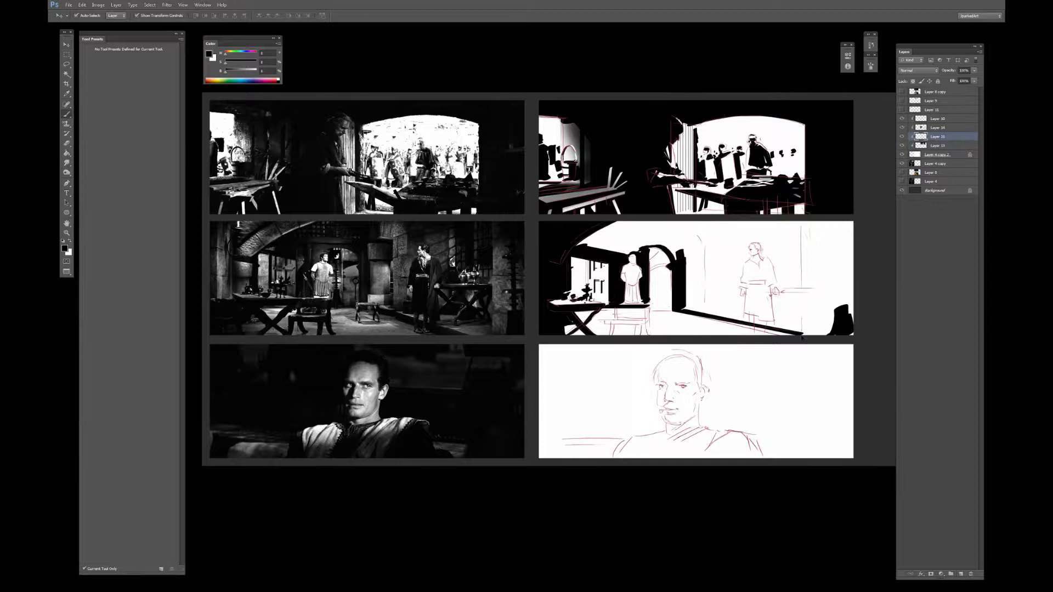
# Try dark soft strokes from the second frame's right edge toward the standing man, undoing each attempt.
pyautogui.moveTo(799, 344); pyautogui.dragTo(707, 377)
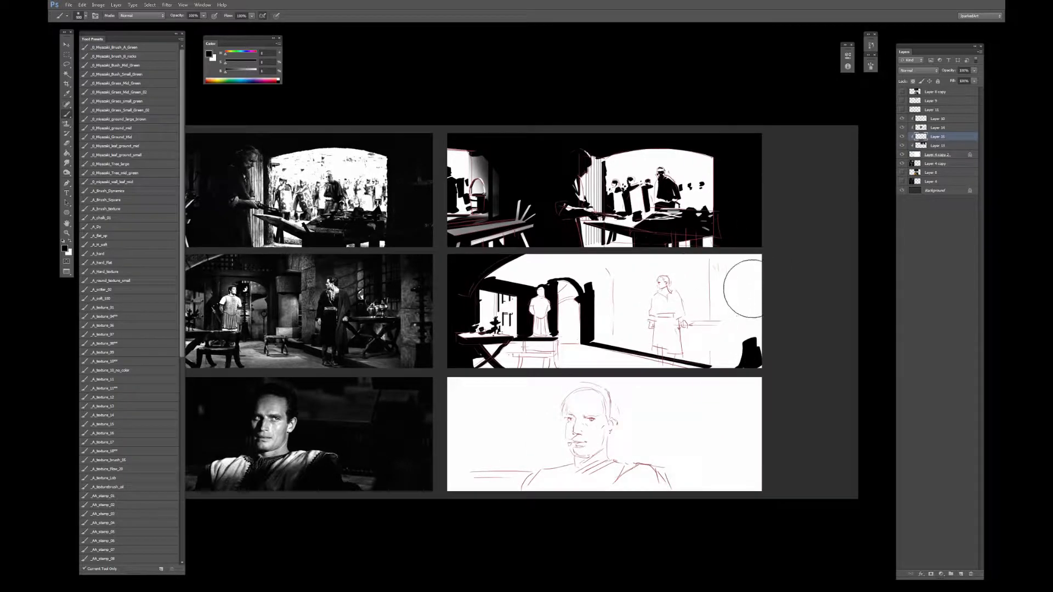
pyautogui.moveTo(773, 274)
pyautogui.mouseDown()
pyautogui.moveTo(756, 312)
pyautogui.moveTo(770, 312)
pyautogui.moveTo(762, 299)
pyautogui.moveTo(733, 336)
pyautogui.mouseUp()
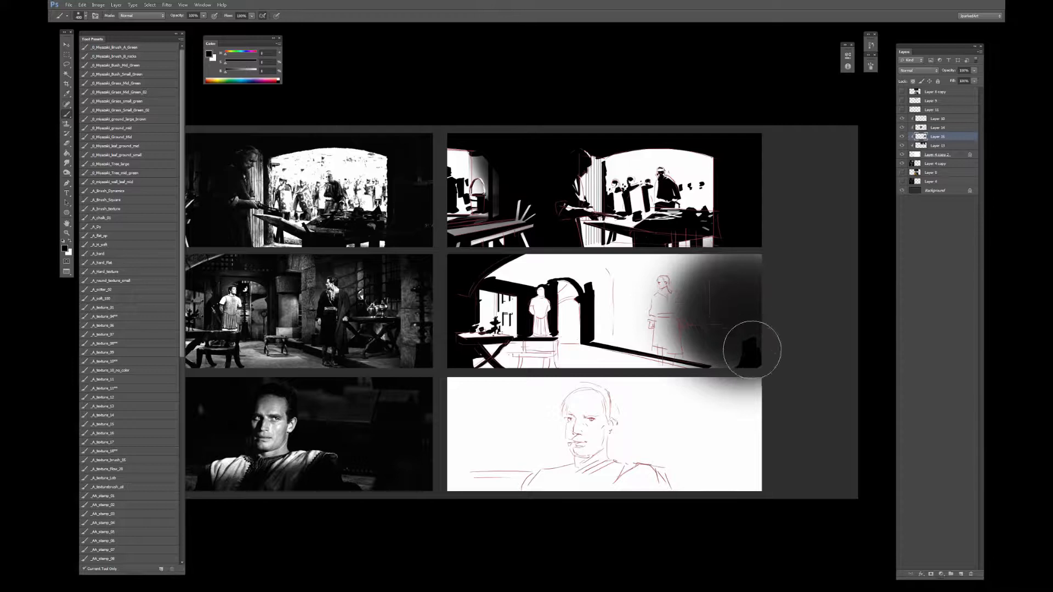
pyautogui.hotkey('ctrl', 'alt', 'z')
pyautogui.moveTo(767, 299)
pyautogui.mouseDown()
pyautogui.moveTo(711, 314)
pyautogui.moveTo(699, 329)
pyautogui.moveTo(708, 285)
pyautogui.moveTo(723, 277)
pyautogui.moveTo(680, 291)
pyautogui.moveTo(615, 329)
pyautogui.moveTo(636, 351)
pyautogui.mouseUp()
pyautogui.hotkey('ctrl', 'alt', 'z')
# Shade the wall behind the standing man with a soft gray gradient and erase it from his face, the floor and the third frame.
pyautogui.moveTo(757, 307)
pyautogui.mouseDown()
pyautogui.moveTo(676, 313)
pyautogui.moveTo(663, 287)
pyautogui.moveTo(631, 297)
pyautogui.moveTo(661, 264)
pyautogui.mouseUp()
pyautogui.moveTo(676, 336)
pyautogui.mouseDown()
pyautogui.moveTo(736, 304)
pyautogui.moveTo(655, 329)
pyautogui.moveTo(636, 324)
pyautogui.moveTo(692, 329)
pyautogui.mouseUp()
pyautogui.press('e')
pyautogui.moveTo(749, 344)
pyautogui.mouseDown()
pyautogui.moveTo(650, 321)
pyautogui.moveTo(779, 349)
pyautogui.moveTo(630, 347)
pyautogui.moveTo(773, 368)
pyautogui.mouseUp()
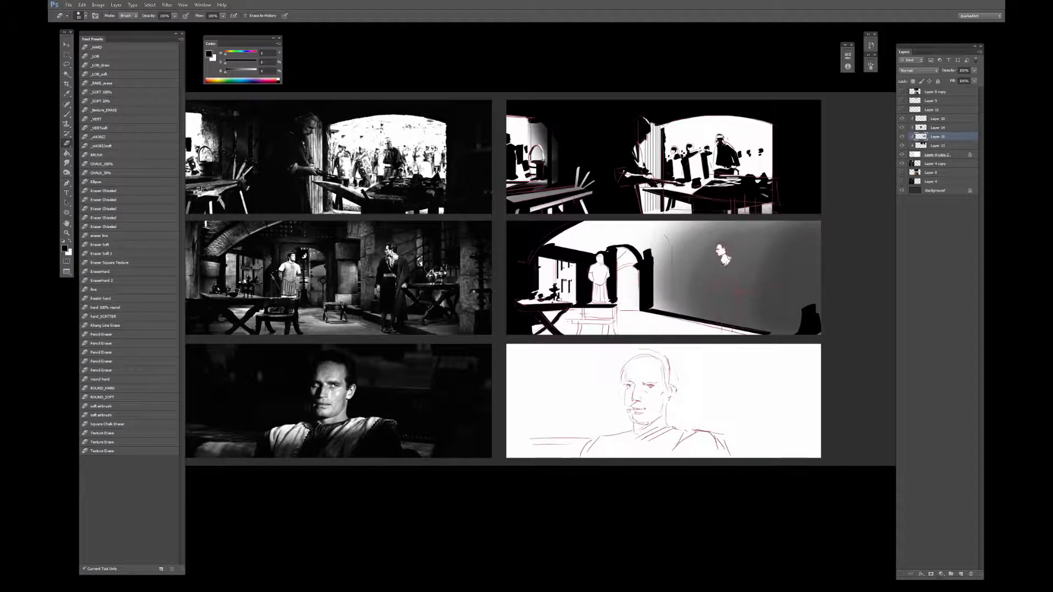
# Paint the standing man's hair, robe and legs in black on the shapes layer with the _A_hard_Flat brush.
pyautogui.press('b')
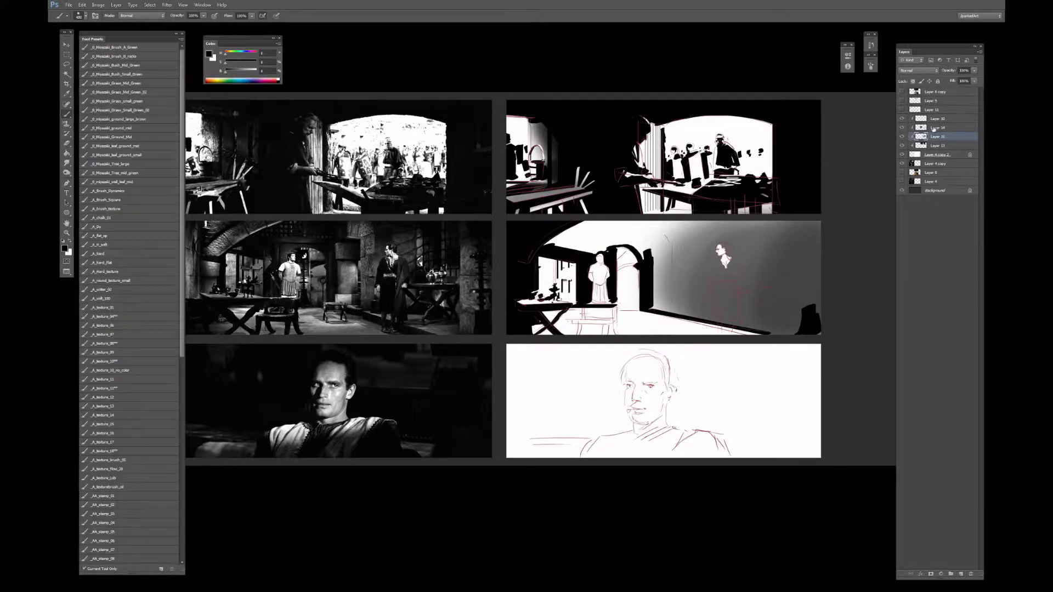
pyautogui.click(934, 127)
pyautogui.click(901, 127)
pyautogui.click(902, 127)
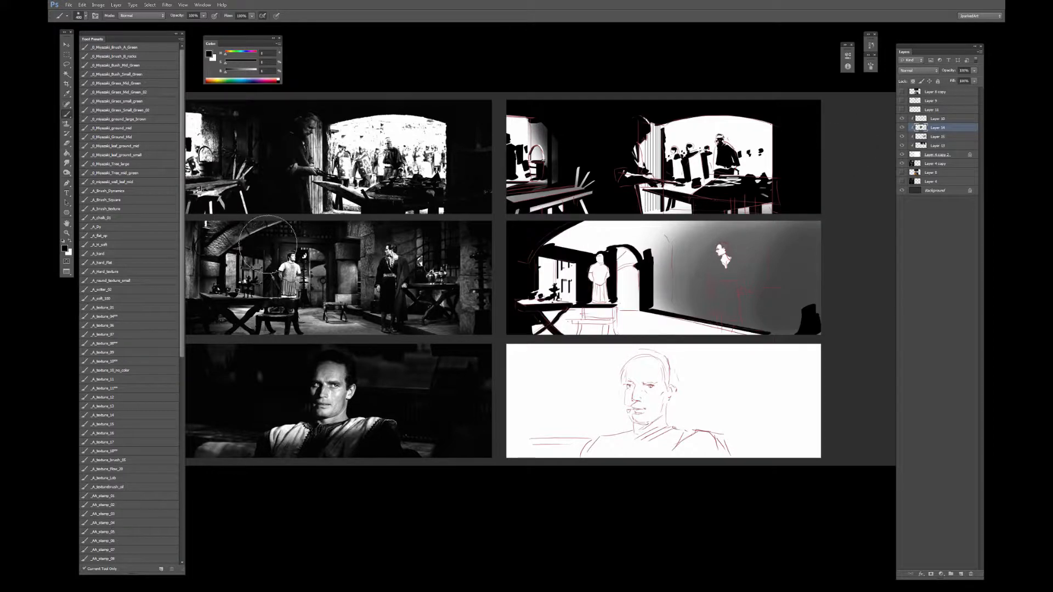
pyautogui.click(121, 264)
pyautogui.press('[')
pyautogui.moveTo(729, 267)
pyautogui.mouseDown()
pyautogui.moveTo(743, 281)
pyautogui.moveTo(732, 319)
pyautogui.moveTo(723, 290)
pyautogui.moveTo(717, 311)
pyautogui.moveTo(731, 319)
pyautogui.moveTo(719, 331)
pyautogui.moveTo(726, 319)
pyautogui.mouseUp()
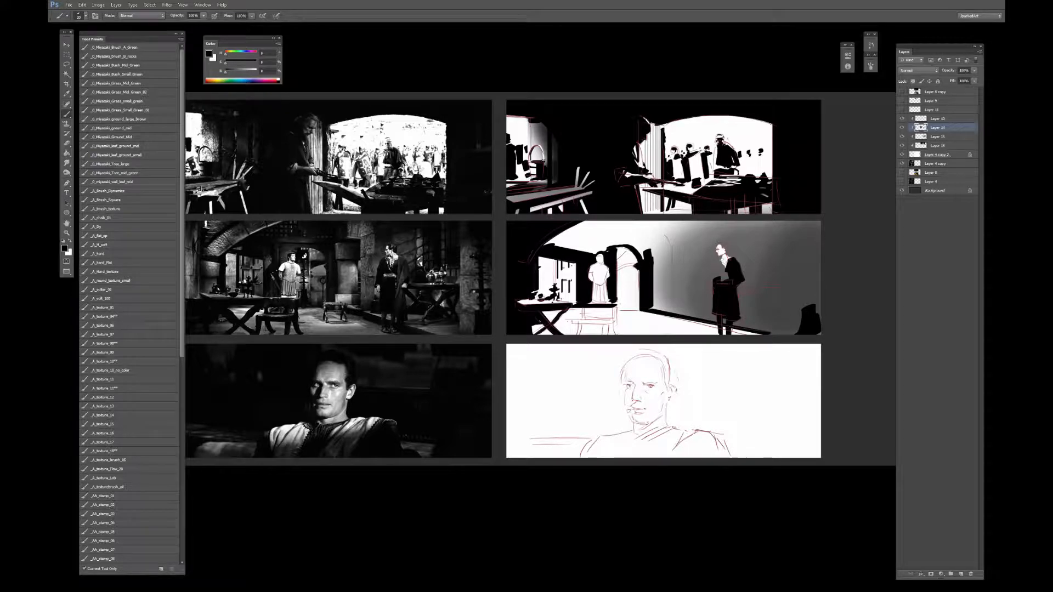
pyautogui.moveTo(723, 269)
pyautogui.mouseDown()
pyautogui.moveTo(725, 280)
pyautogui.moveTo(713, 266)
pyautogui.moveTo(708, 291)
pyautogui.moveTo(722, 280)
pyautogui.mouseUp()
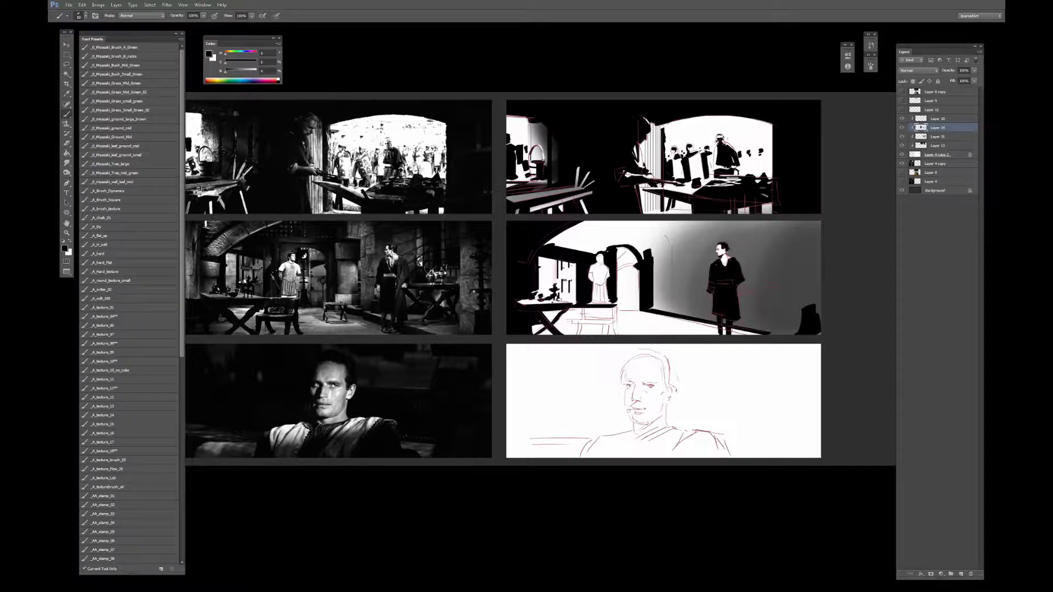
pyautogui.press('e')
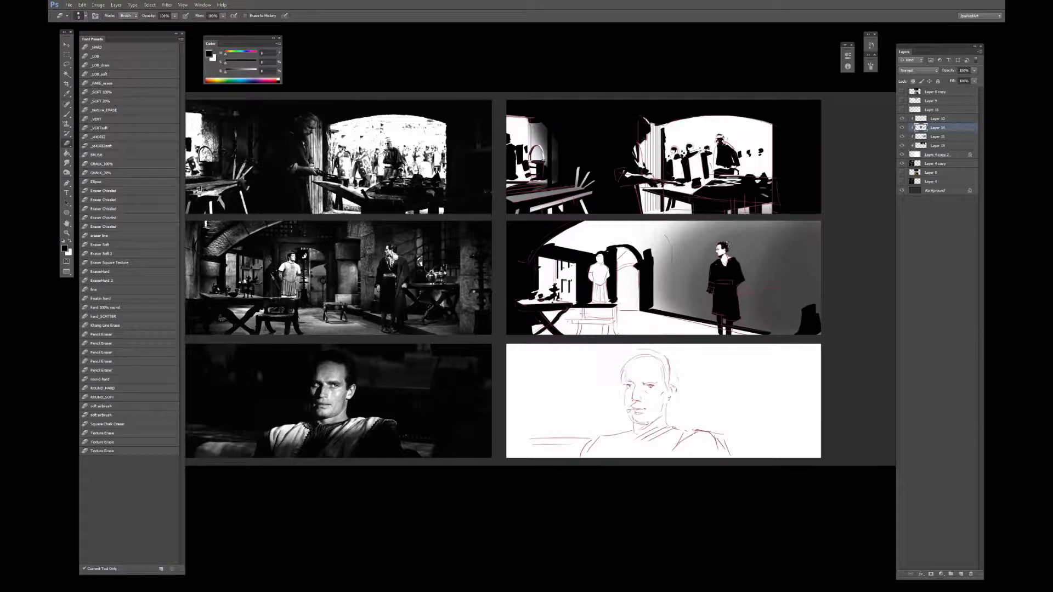
# Block in the wall bracket and pillar beside the standing man, and fill the ceiling above the arches, in solid black.
pyautogui.press('b')
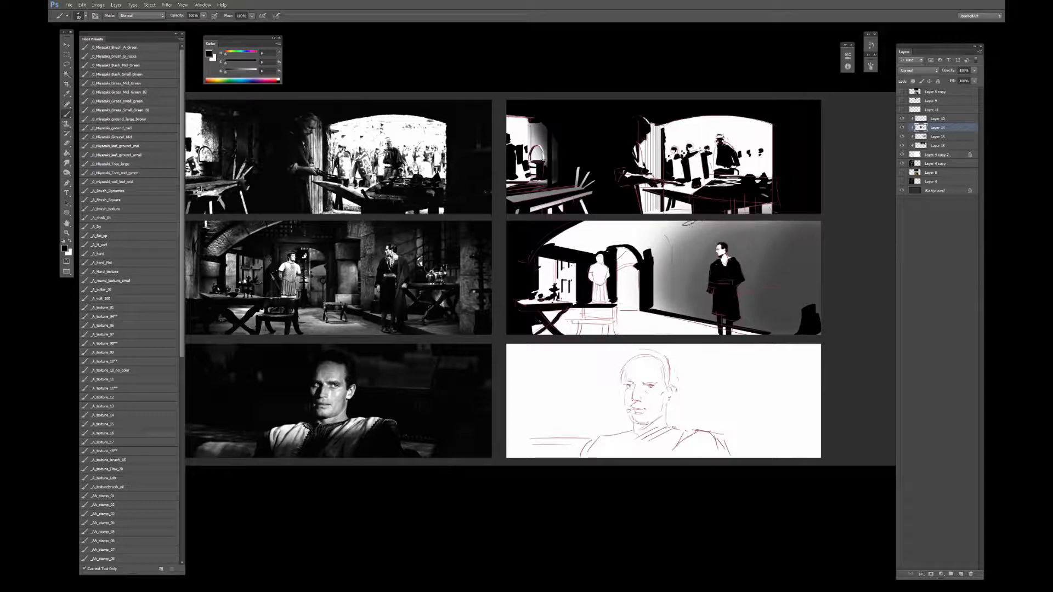
pyautogui.moveTo(662, 243)
pyautogui.mouseDown()
pyautogui.moveTo(671, 274)
pyautogui.moveTo(664, 249)
pyautogui.moveTo(658, 266)
pyautogui.moveTo(678, 248)
pyautogui.moveTo(673, 232)
pyautogui.moveTo(677, 252)
pyautogui.moveTo(674, 231)
pyautogui.moveTo(693, 224)
pyautogui.moveTo(696, 263)
pyautogui.mouseUp()
pyautogui.hotkey('ctrl', 'z')
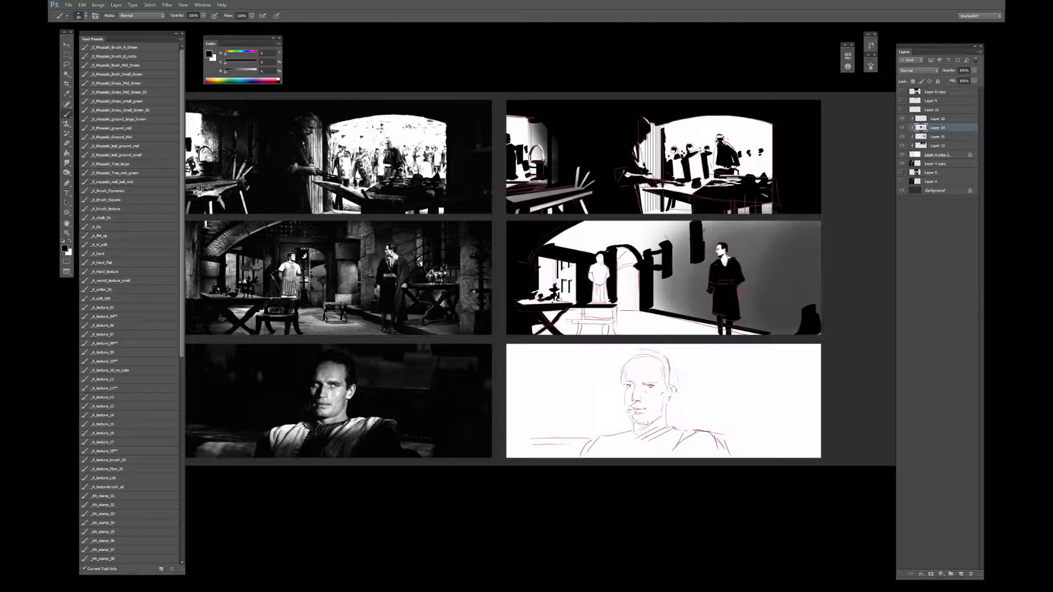
pyautogui.moveTo(704, 221)
pyautogui.mouseDown()
pyautogui.moveTo(705, 262)
pyautogui.moveTo(713, 256)
pyautogui.moveTo(692, 267)
pyautogui.moveTo(690, 318)
pyautogui.moveTo(694, 270)
pyautogui.moveTo(710, 263)
pyautogui.moveTo(694, 314)
pyautogui.moveTo(720, 310)
pyautogui.moveTo(705, 309)
pyautogui.mouseUp()
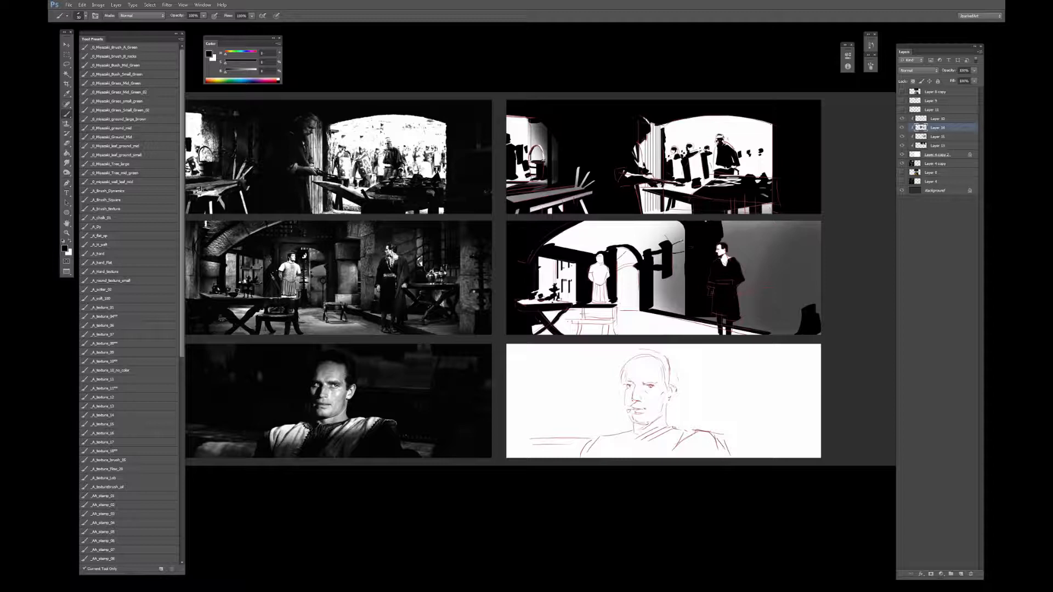
pyautogui.press(']')
pyautogui.moveTo(651, 222)
pyautogui.mouseDown()
pyautogui.moveTo(654, 243)
pyautogui.moveTo(664, 224)
pyautogui.moveTo(667, 239)
pyautogui.moveTo(656, 255)
pyautogui.moveTo(644, 236)
pyautogui.moveTo(593, 252)
pyautogui.moveTo(558, 242)
pyautogui.moveTo(632, 222)
pyautogui.mouseUp()
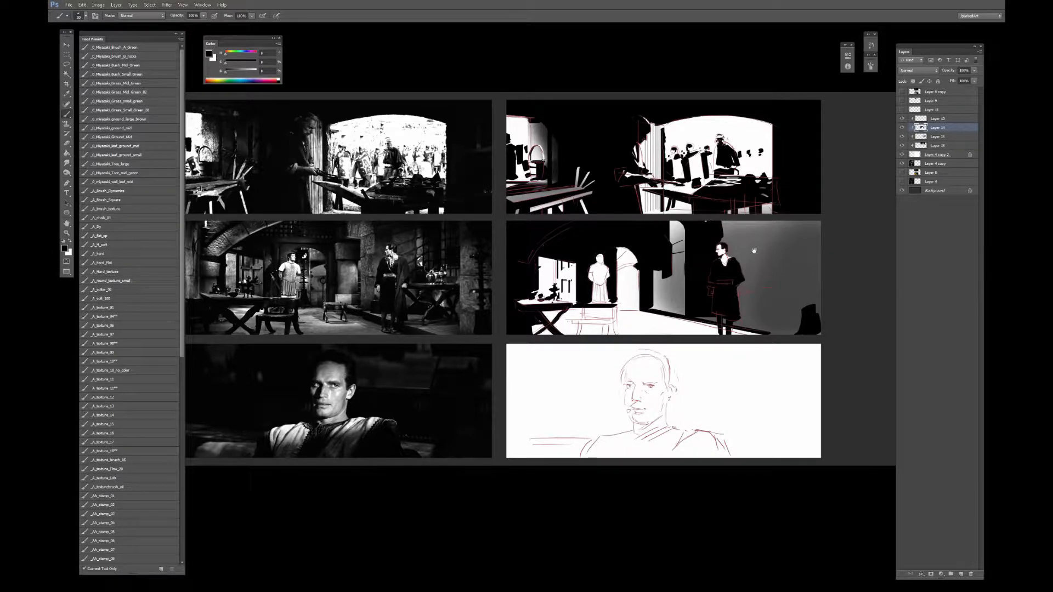
# Toggle the visibility of the second frame's shape and shading layers to compare it with and without the gray wall gradient.
pyautogui.moveTo(755, 243); pyautogui.dragTo(727, 231)
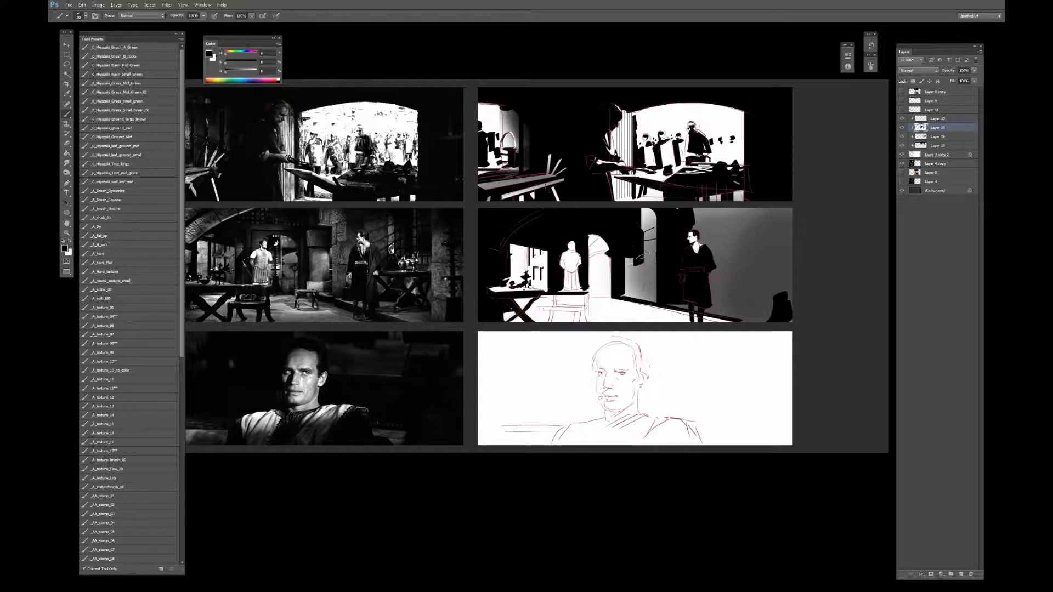
pyautogui.click(902, 130)
pyautogui.click(902, 131)
pyautogui.click(903, 139)
pyautogui.click(902, 138)
pyautogui.click(903, 138)
pyautogui.click(903, 138)
pyautogui.click(902, 138)
pyautogui.click(902, 138)
pyautogui.click(903, 138)
pyautogui.click(903, 137)
pyautogui.click(903, 138)
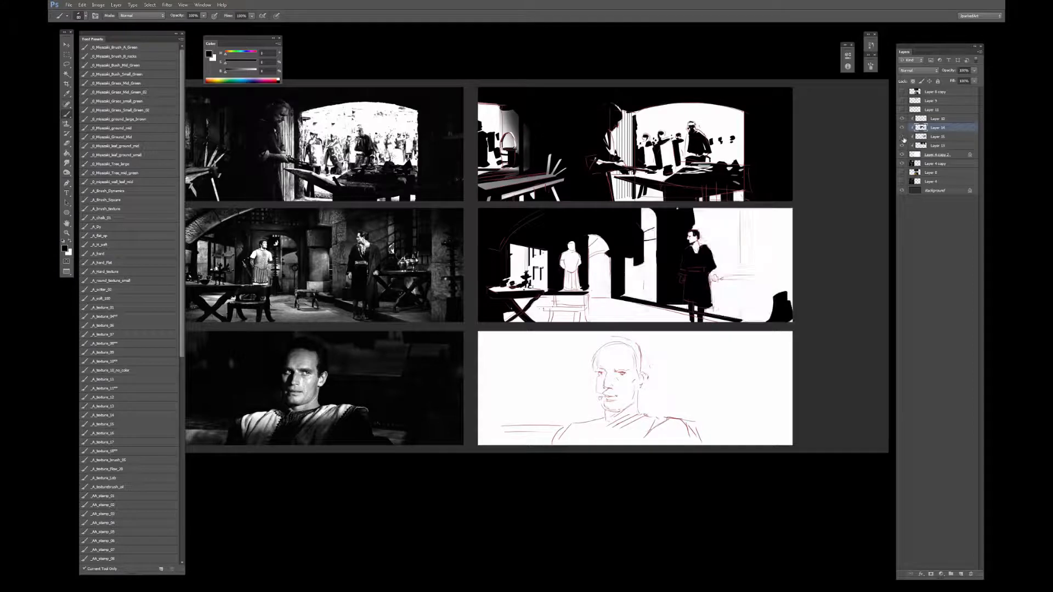
pyautogui.click(903, 137)
pyautogui.click(903, 137)
pyautogui.click(903, 137)
pyautogui.click(902, 137)
pyautogui.click(903, 137)
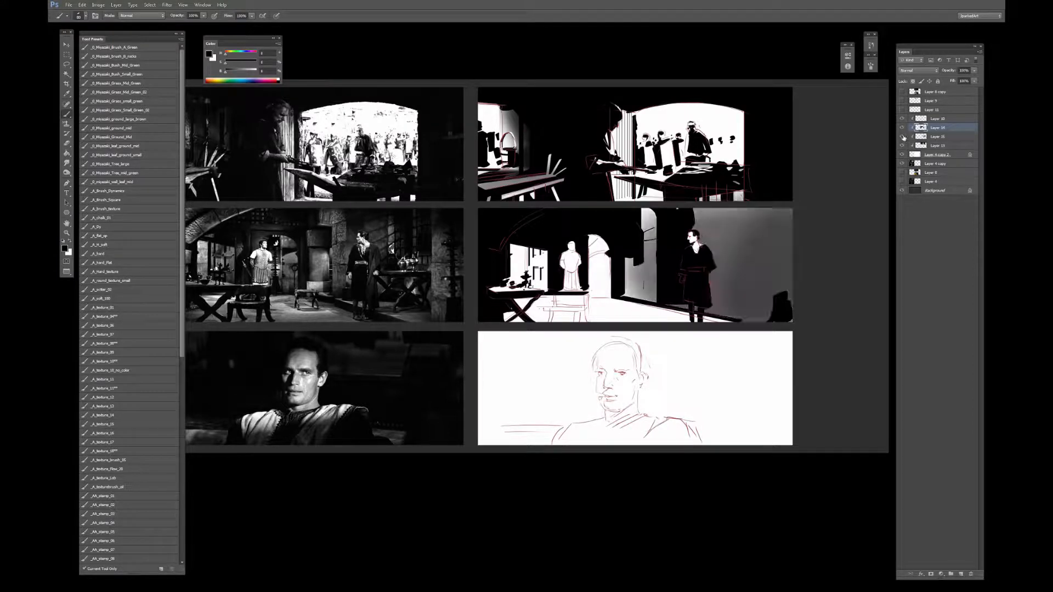
# Compare the second frame with and without its shapes and gray gradient, hide the wall gradient layer, and select the shapes layer.
pyautogui.click(902, 138)
pyautogui.click(903, 138)
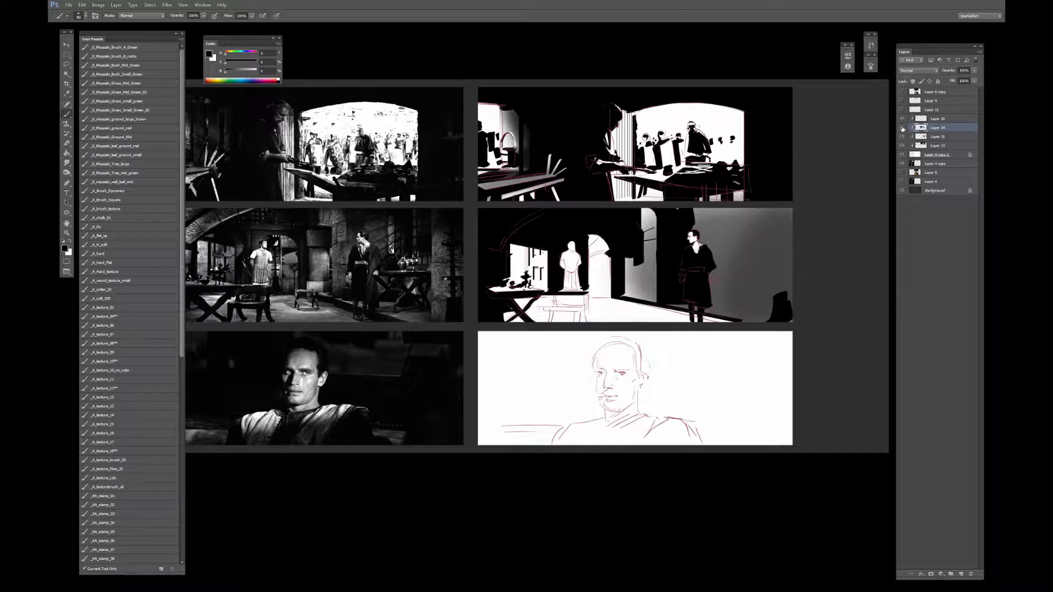
pyautogui.click(902, 129)
pyautogui.click(902, 130)
pyautogui.click(902, 129)
pyautogui.click(916, 136)
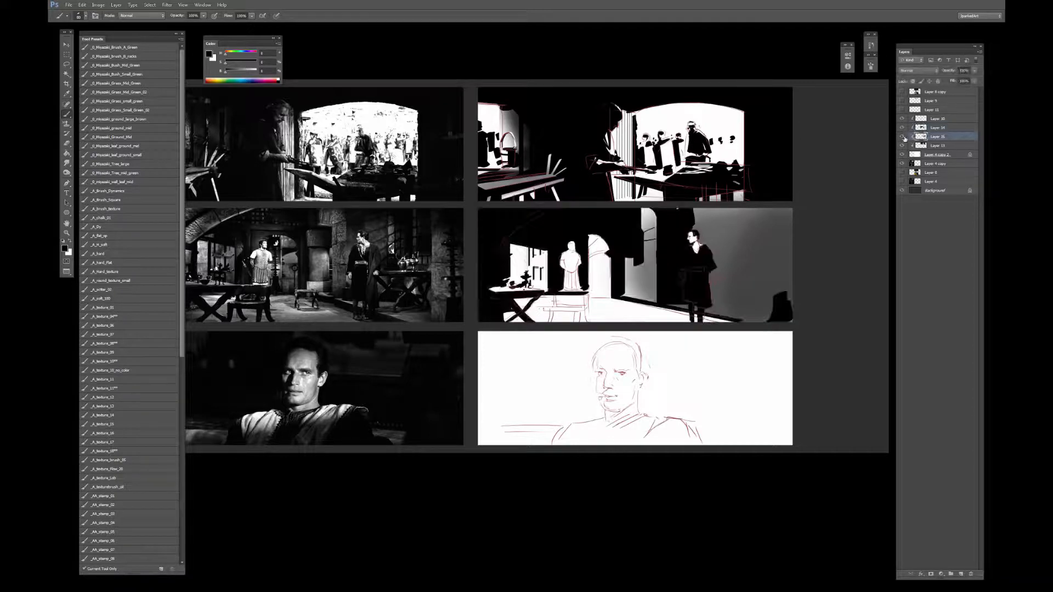
pyautogui.click(902, 138)
pyautogui.click(903, 138)
pyautogui.click(923, 129)
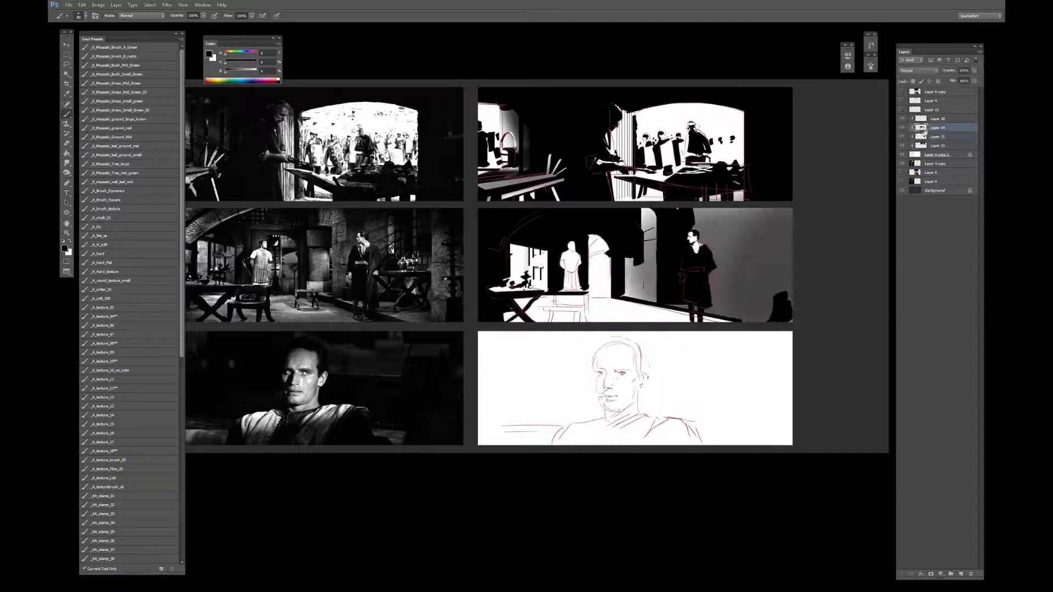
pyautogui.click(903, 137)
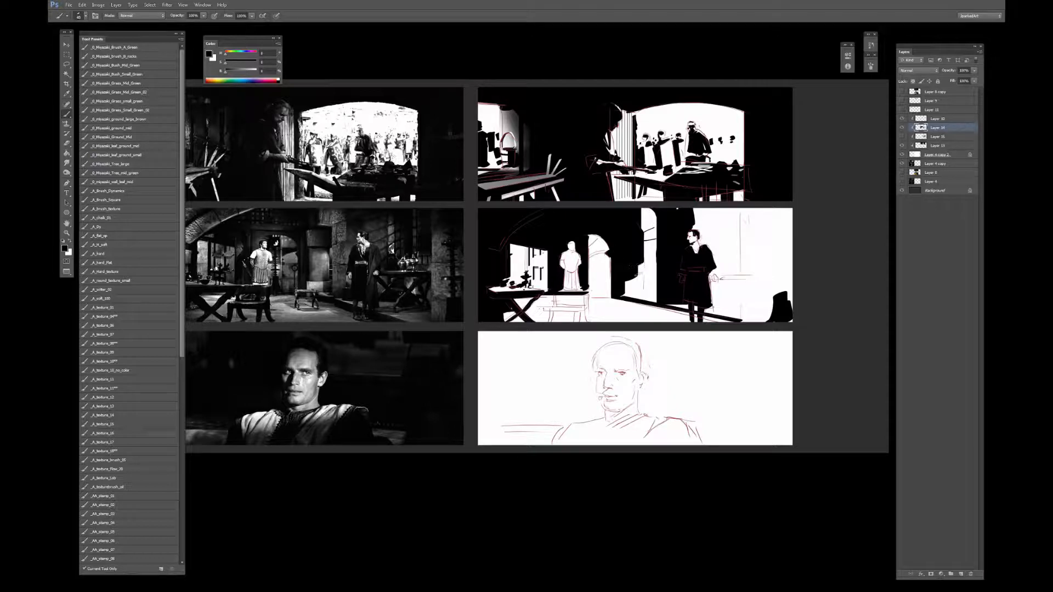
# Refine the tall arch opening beside the standing man with black strokes along its edge and across its upper part.
pyautogui.moveTo(637, 274)
pyautogui.mouseDown()
pyautogui.moveTo(642, 266)
pyautogui.moveTo(641, 293)
pyautogui.moveTo(627, 281)
pyautogui.moveTo(627, 292)
pyautogui.moveTo(638, 299)
pyautogui.moveTo(641, 248)
pyautogui.mouseUp()
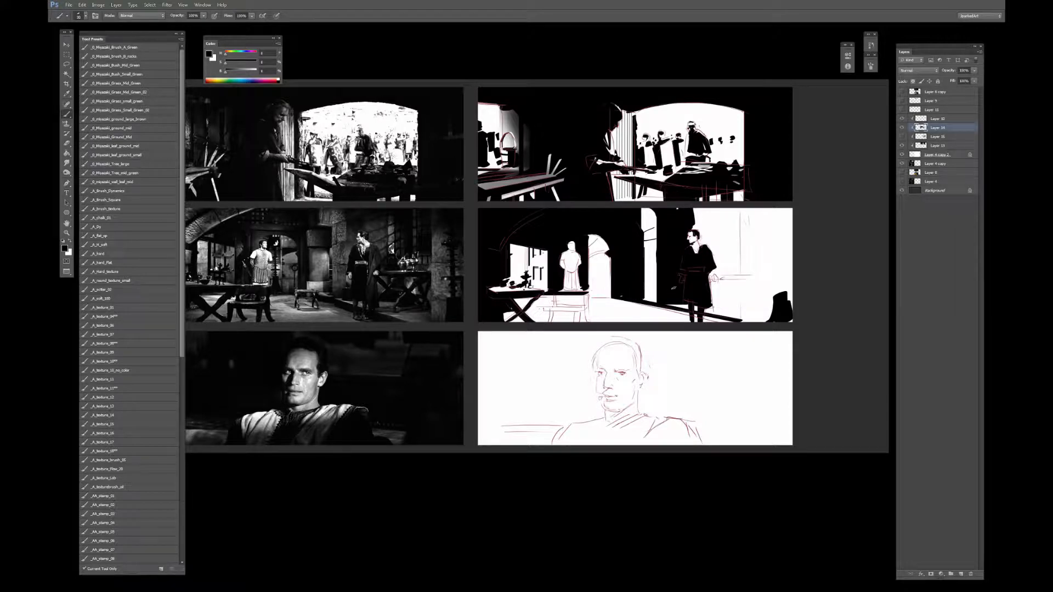
pyautogui.press('e')
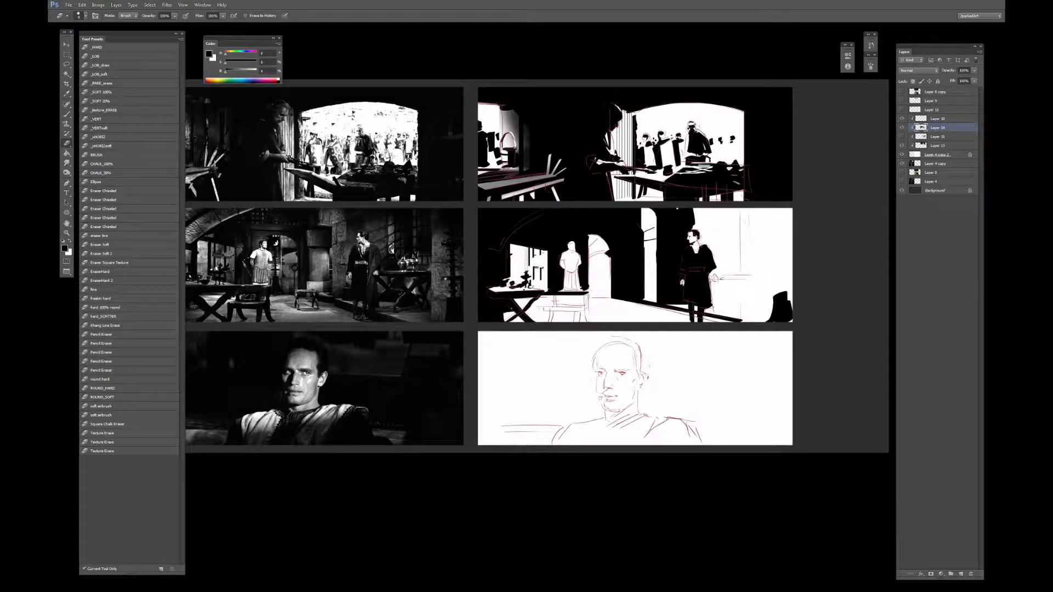
pyautogui.press('b')
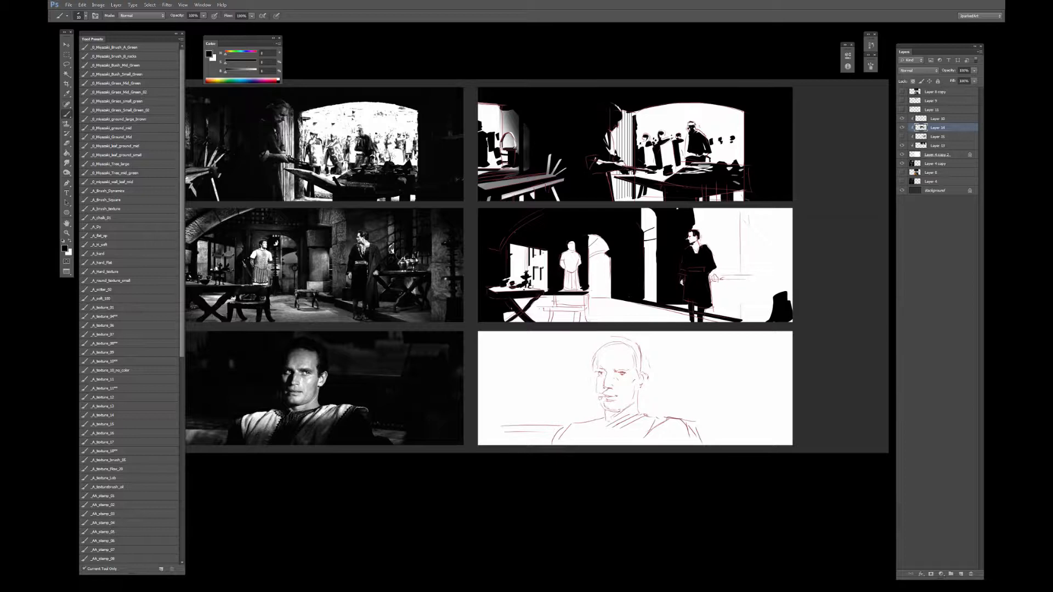
# Refine the standing man's face, neckline and belt in the second frame with small black and white strokes.
pyautogui.hotkey('ctrl', '+')
pyautogui.hotkey('ctrl', '+')
pyautogui.moveTo(797, 181); pyautogui.dragTo(534, 241)
pyautogui.press('f')
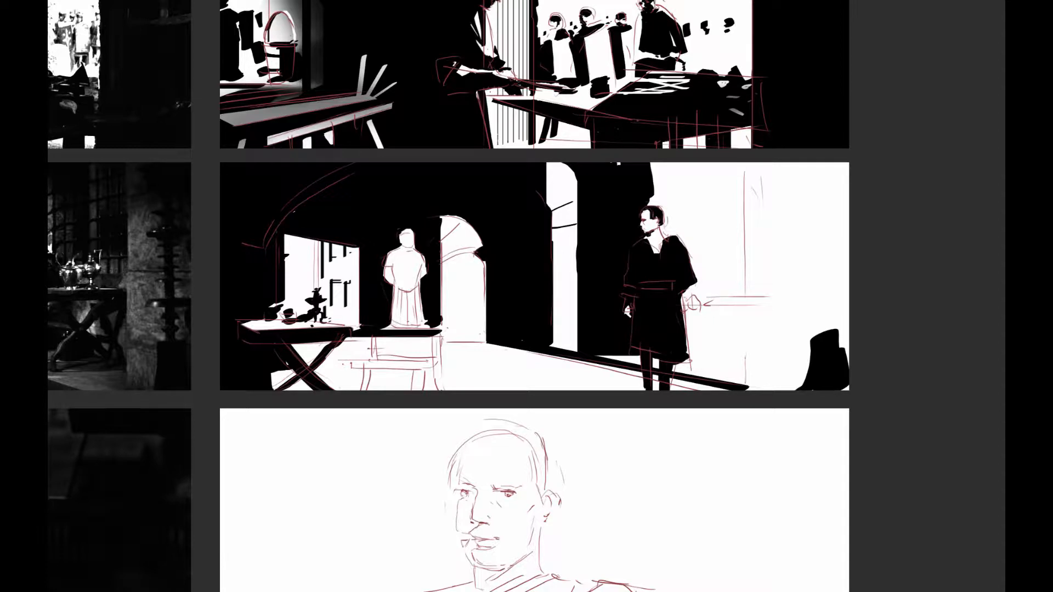
pyautogui.hotkey('ctrl', '-')
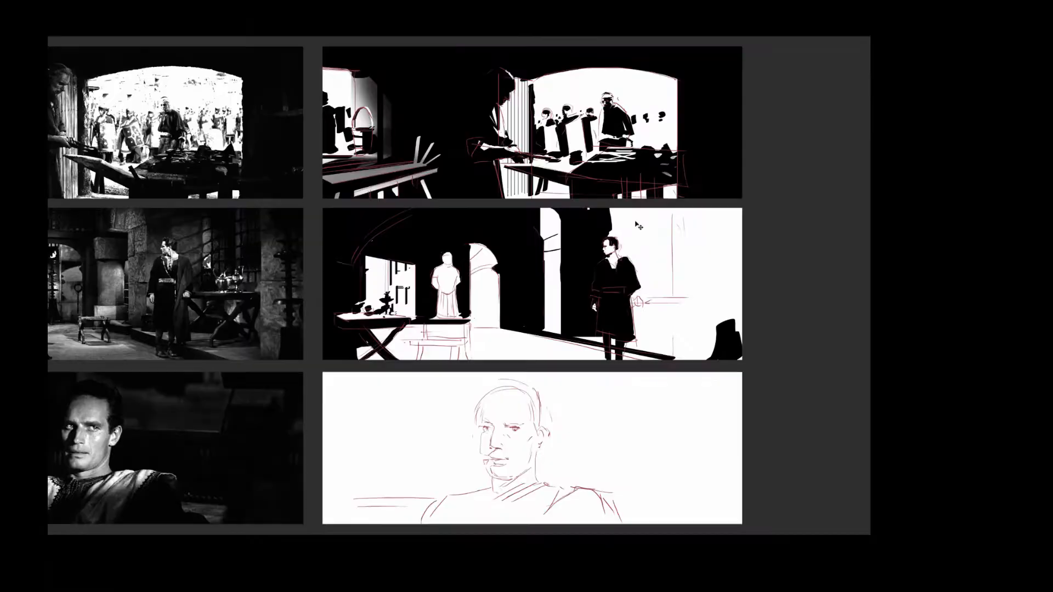
pyautogui.hotkey('ctrl', '+')
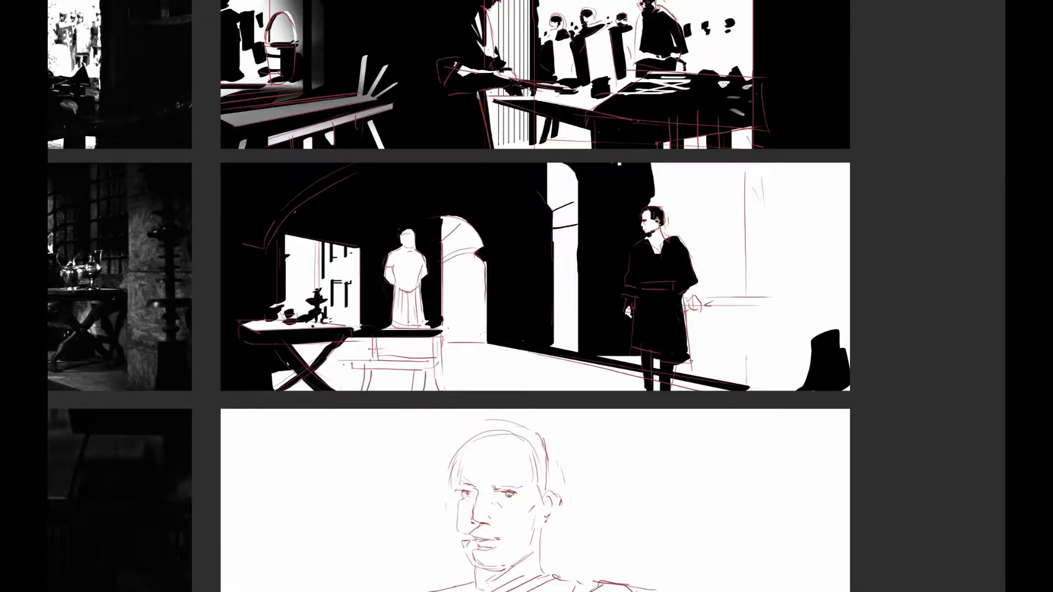
pyautogui.moveTo(652, 224)
pyautogui.mouseDown()
pyautogui.moveTo(783, 189)
pyautogui.moveTo(670, 220)
pyautogui.mouseUp()
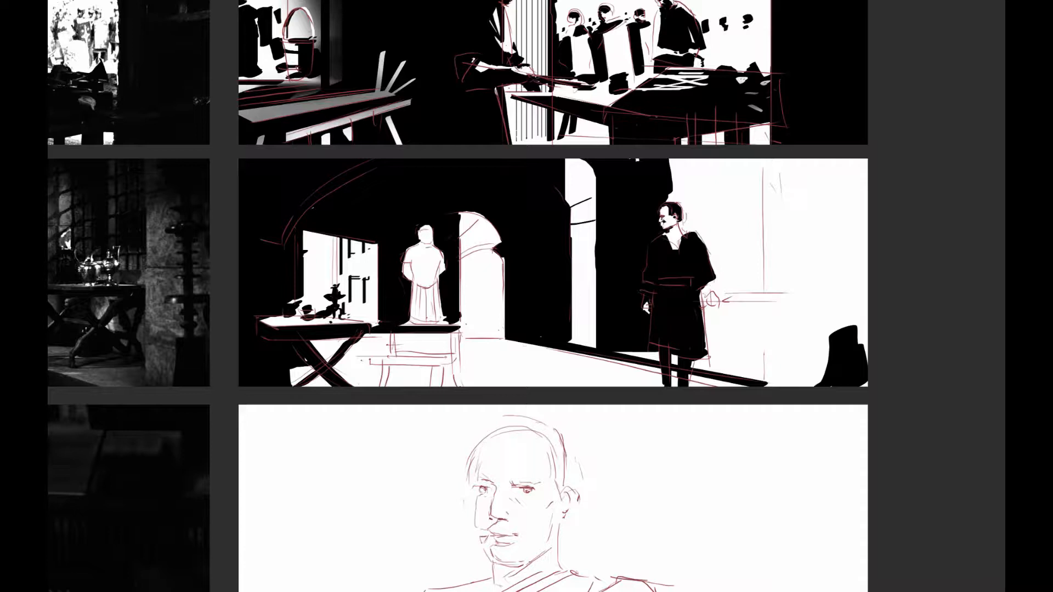
pyautogui.moveTo(688, 229); pyautogui.dragTo(693, 200)
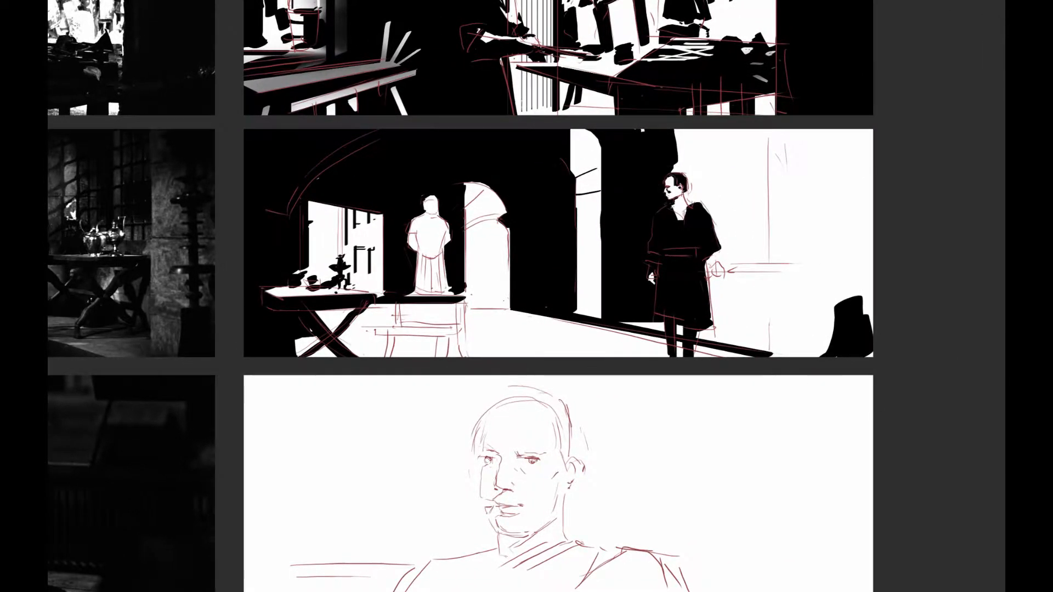
pyautogui.moveTo(678, 217)
pyautogui.mouseDown()
pyautogui.moveTo(680, 227)
pyautogui.moveTo(837, 214)
pyautogui.moveTo(663, 206)
pyautogui.moveTo(670, 198)
pyautogui.mouseUp()
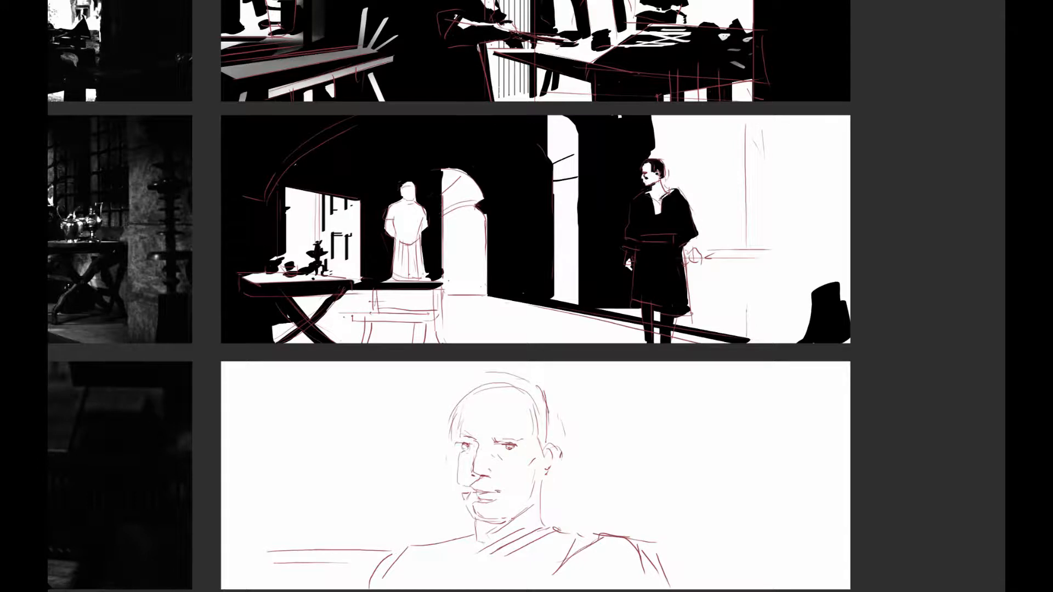
pyautogui.moveTo(659, 207)
pyautogui.mouseDown()
pyautogui.moveTo(801, 208)
pyautogui.moveTo(739, 185)
pyautogui.mouseUp()
pyautogui.moveTo(725, 229)
pyautogui.mouseDown()
pyautogui.moveTo(756, 227)
pyautogui.moveTo(698, 221)
pyautogui.moveTo(736, 221)
pyautogui.moveTo(716, 219)
pyautogui.moveTo(747, 242)
pyautogui.moveTo(638, 252)
pyautogui.mouseUp()
pyautogui.moveTo(642, 201)
pyautogui.mouseDown()
pyautogui.moveTo(648, 214)
pyautogui.moveTo(639, 176)
pyautogui.moveTo(628, 177)
pyautogui.moveTo(629, 134)
pyautogui.mouseUp()
pyautogui.hotkey('ctrl', 'z')
# Extend the black ceiling above the standing man into a slanted edge rising across the white wall.
pyautogui.hscroll(-5, 791, 166)
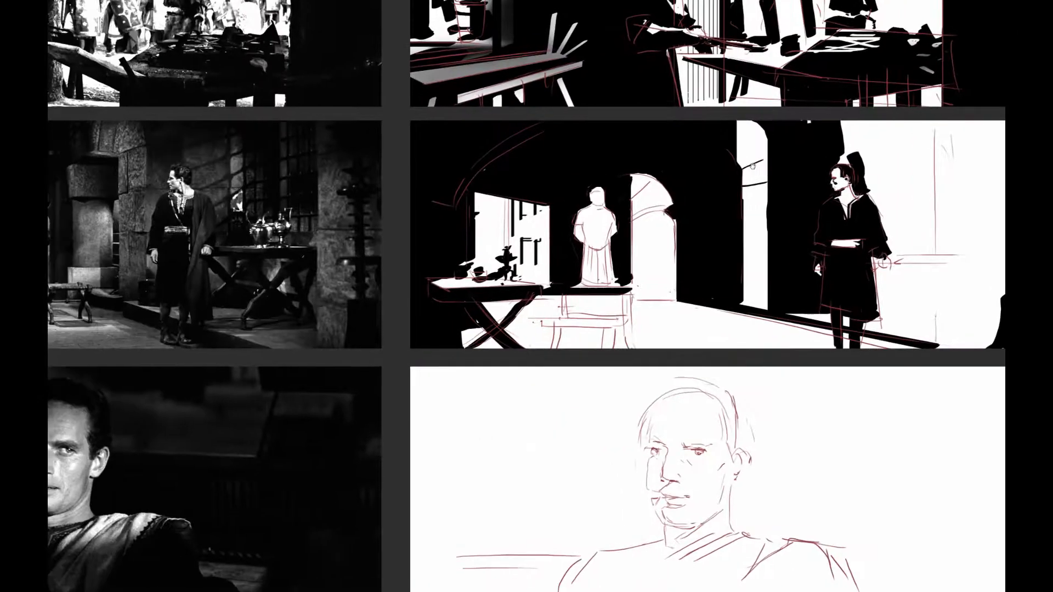
pyautogui.scroll(2, 791, 167)
pyautogui.hscroll(2, 791, 166)
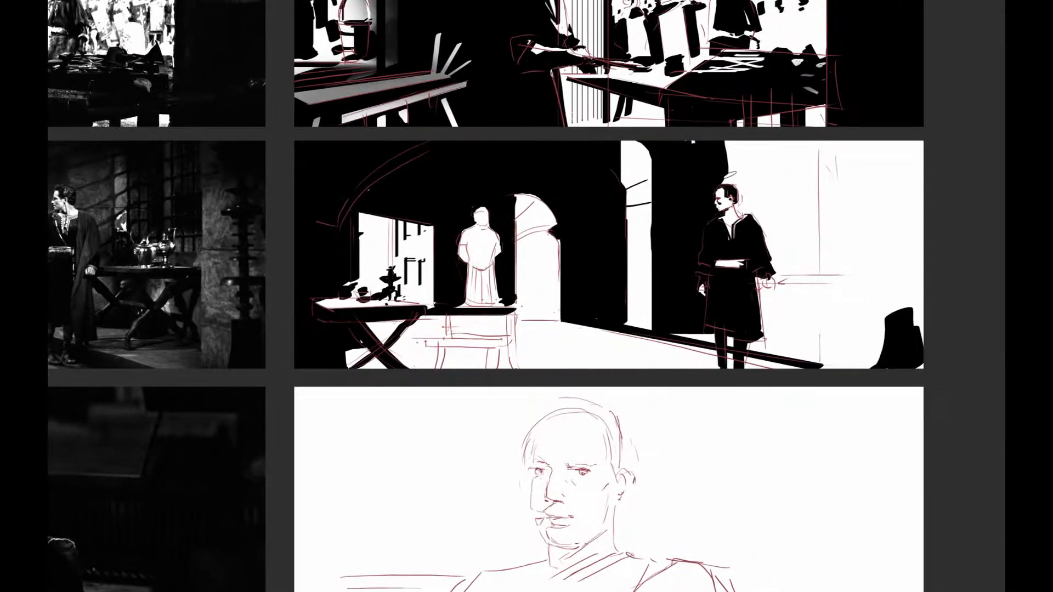
pyautogui.moveTo(723, 175); pyautogui.dragTo(731, 177)
pyautogui.moveTo(378, 192)
pyautogui.mouseDown()
pyautogui.moveTo(547, 181)
pyautogui.moveTo(349, 217)
pyautogui.mouseUp()
pyautogui.moveTo(667, 153)
pyautogui.mouseDown()
pyautogui.moveTo(697, 150)
pyautogui.moveTo(680, 159)
pyautogui.moveTo(700, 162)
pyautogui.moveTo(802, 153)
pyautogui.moveTo(693, 177)
pyautogui.moveTo(863, 142)
pyautogui.mouseUp()
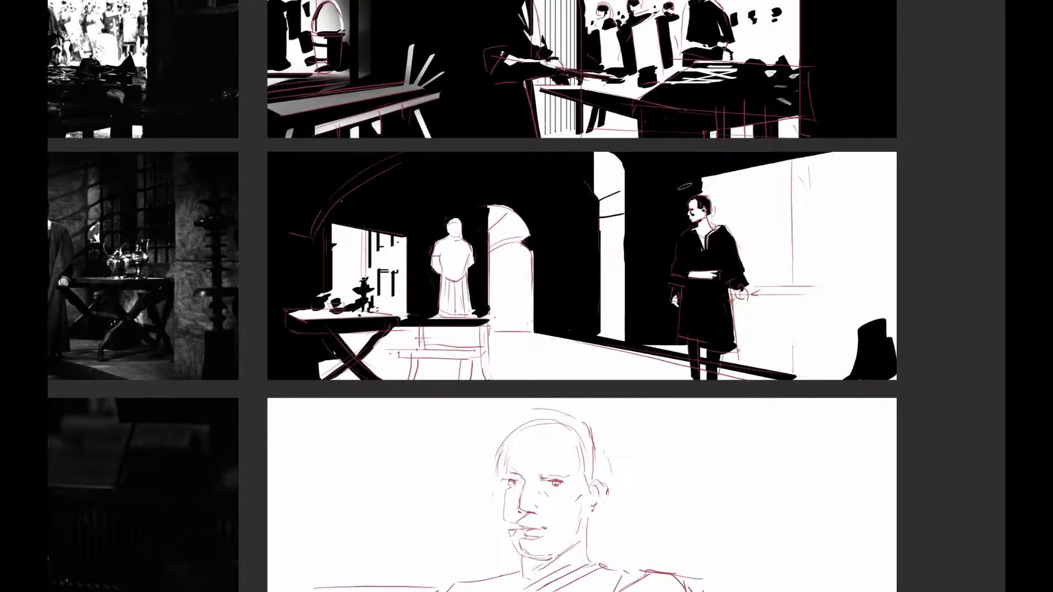
pyautogui.moveTo(685, 187); pyautogui.dragTo(873, 134)
# Paint black diagonal shadow bars and a vertical window bar across the white wall behind the standing man.
pyautogui.moveTo(713, 175); pyautogui.dragTo(716, 173)
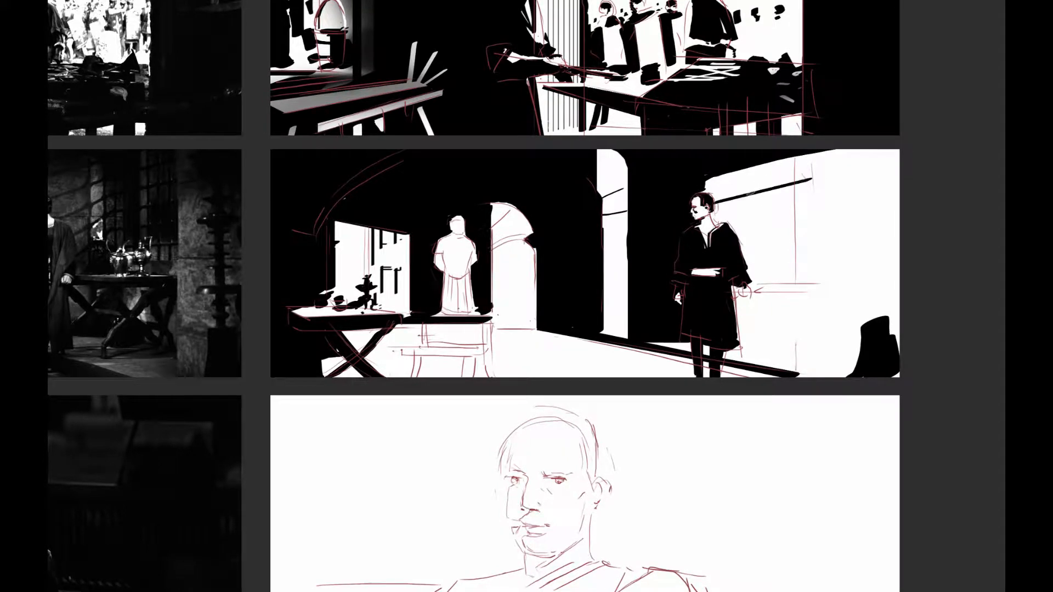
pyautogui.moveTo(716, 200)
pyautogui.mouseDown()
pyautogui.moveTo(811, 167)
pyautogui.moveTo(735, 231)
pyautogui.mouseUp()
pyautogui.hotkey('ctrl', 'z')
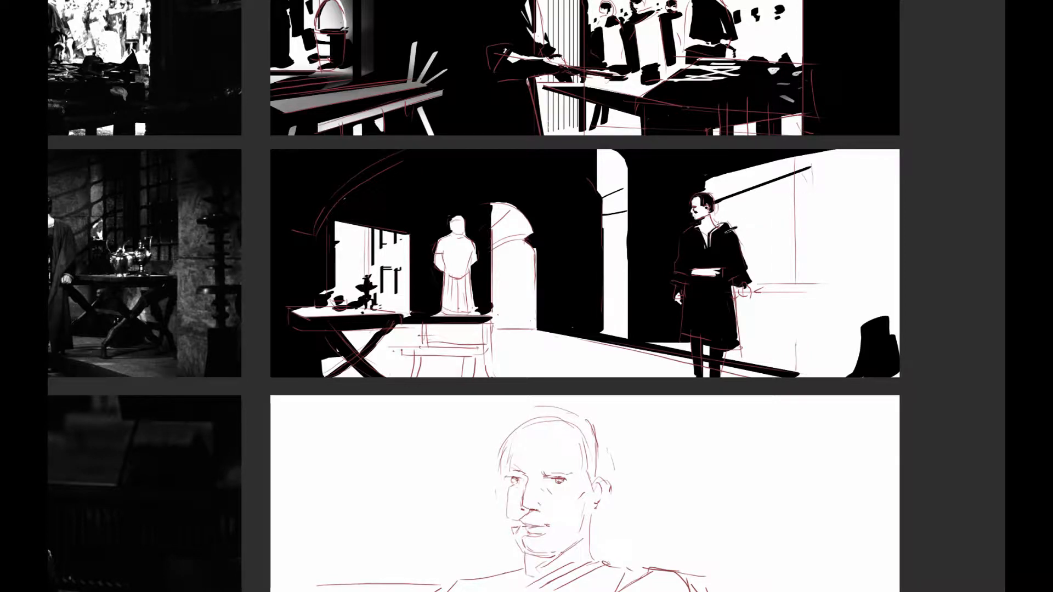
pyautogui.moveTo(809, 192); pyautogui.dragTo(733, 230)
pyautogui.moveTo(810, 213); pyautogui.dragTo(745, 260)
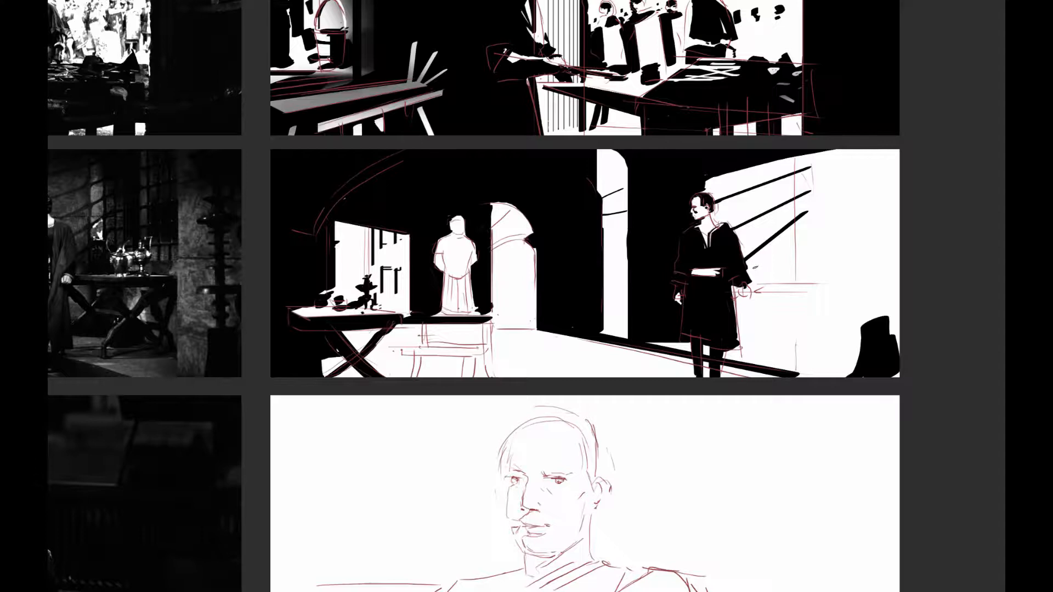
pyautogui.moveTo(806, 233); pyautogui.dragTo(750, 277)
pyautogui.moveTo(780, 160); pyautogui.dragTo(781, 255)
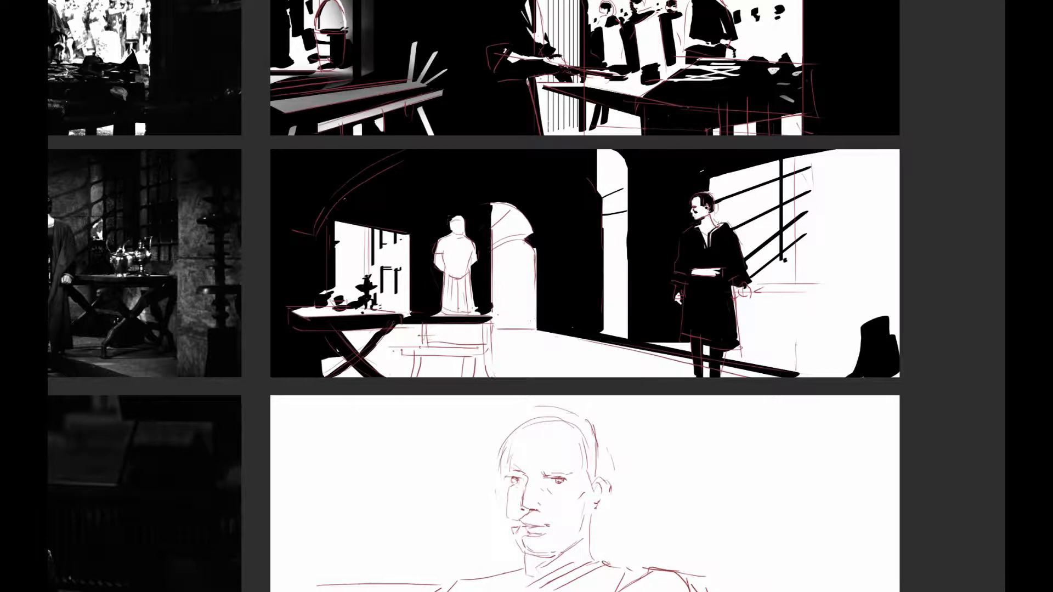
pyautogui.moveTo(764, 312)
pyautogui.mouseDown()
pyautogui.moveTo(739, 309)
pyautogui.moveTo(817, 275)
pyautogui.moveTo(806, 279)
pyautogui.mouseUp()
pyautogui.hotkey('ctrl', 'z')
pyautogui.hotkey('ctrl', 'z')
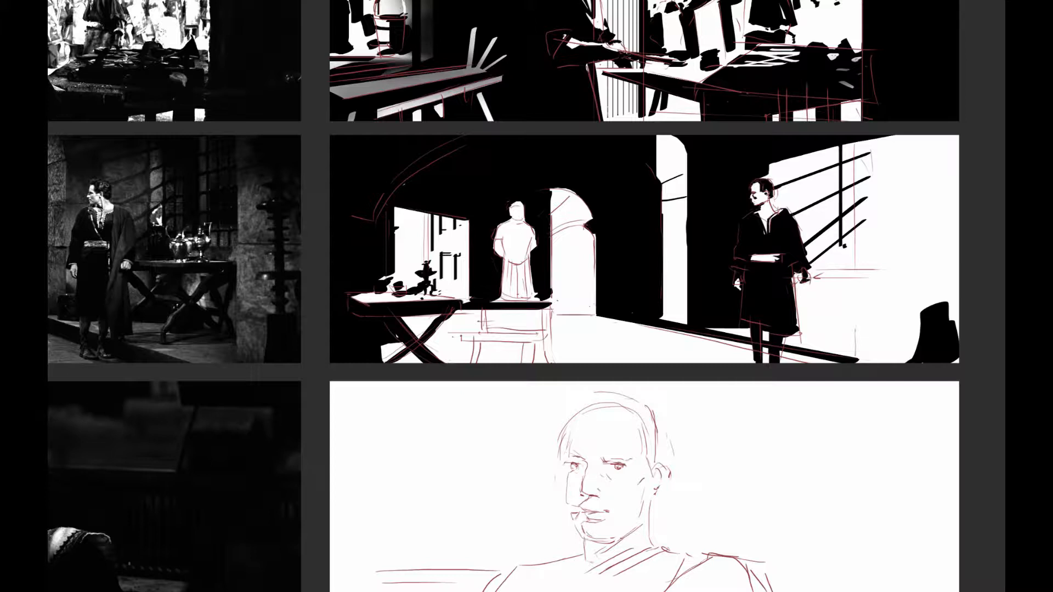
# Paint the tabletop beside the standing man as a thick, straight horizontal black bar.
pyautogui.keyDown('shift'); pyautogui.click(874, 282); pyautogui.keyUp('shift')
pyautogui.keyDown('shift'); pyautogui.click(921, 280); pyautogui.keyUp('shift')
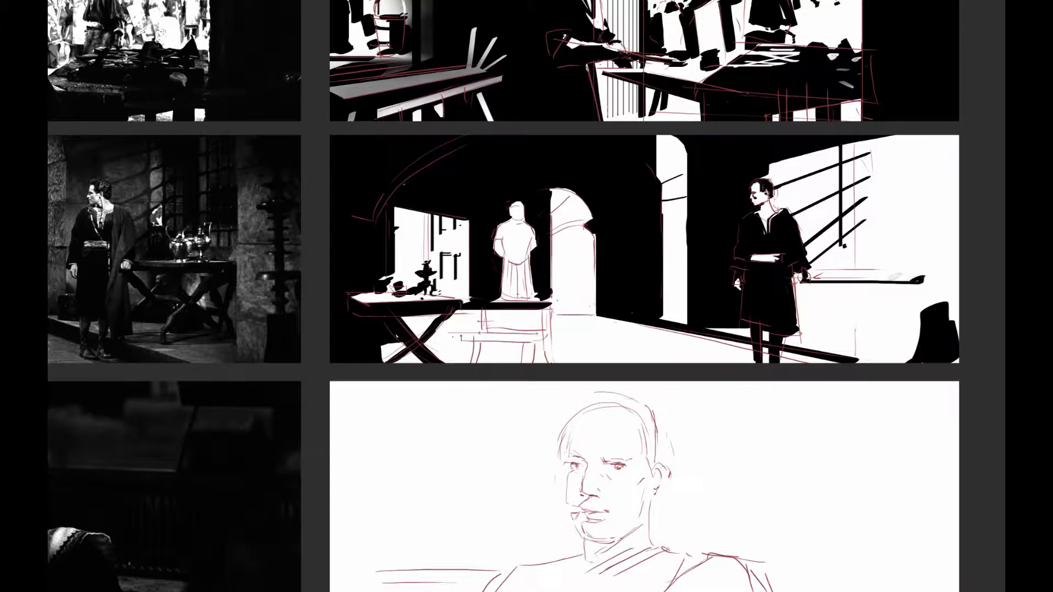
pyautogui.moveTo(923, 280); pyautogui.dragTo(811, 277)
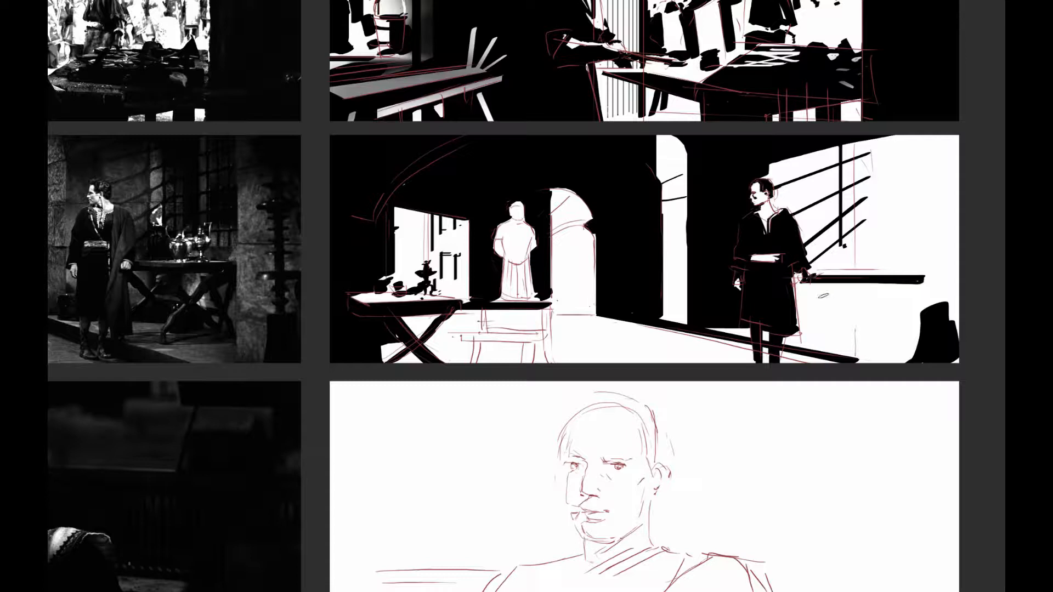
# Paint the crossed black legs under the end of the table nearest the standing man.
pyautogui.keyDown('shift'); pyautogui.click(849, 328); pyautogui.keyUp('shift')
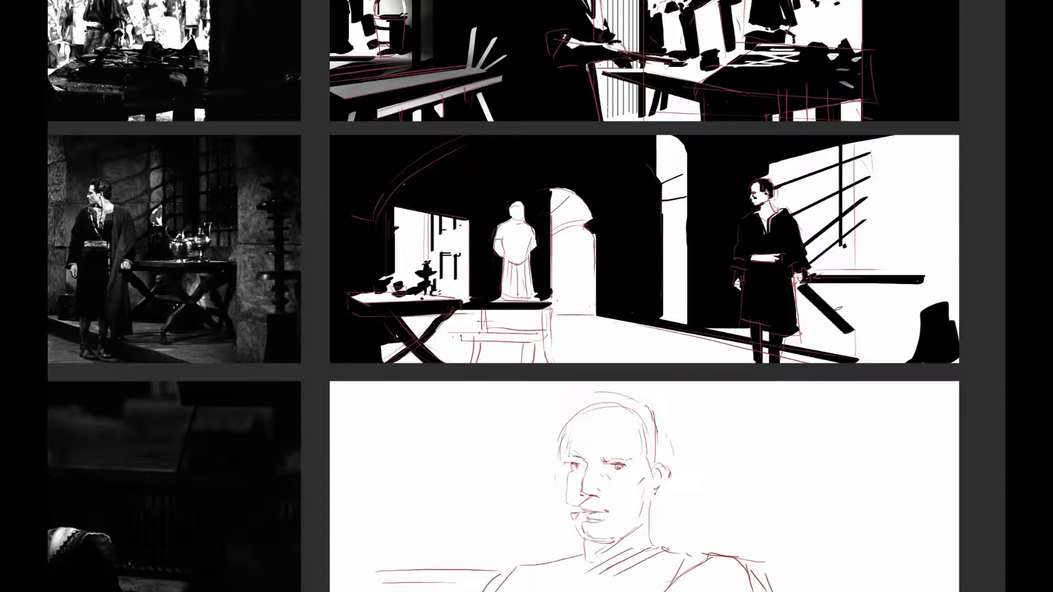
pyautogui.moveTo(802, 332); pyautogui.dragTo(845, 288)
pyautogui.keyDown('shift'); pyautogui.click(903, 338); pyautogui.keyUp('shift')
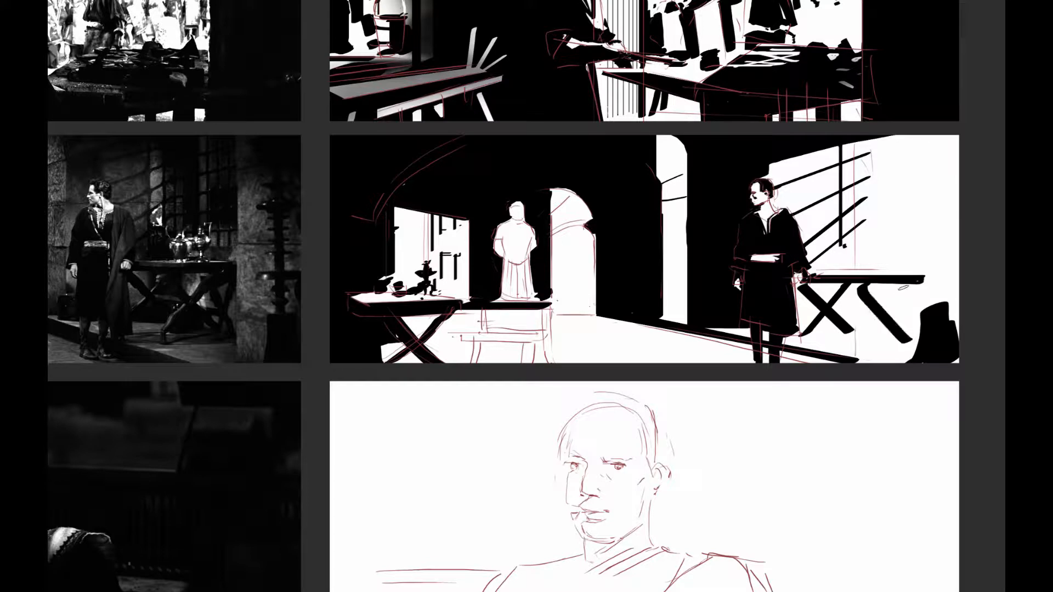
pyautogui.hotkey('ctrl', 'z')
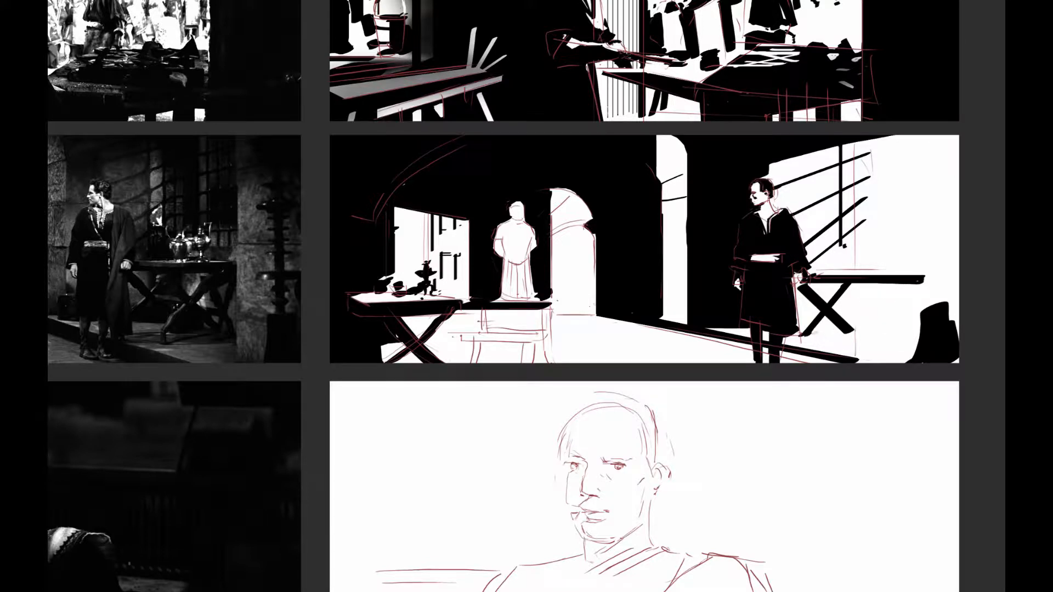
# Paint the second pair of crossed black legs and the upright post at the far end of the table.
pyautogui.moveTo(848, 332)
pyautogui.mouseDown()
pyautogui.moveTo(877, 344)
pyautogui.moveTo(857, 351)
pyautogui.moveTo(869, 324)
pyautogui.mouseUp()
pyautogui.keyDown('shift'); pyautogui.click(890, 290); pyautogui.keyUp('shift')
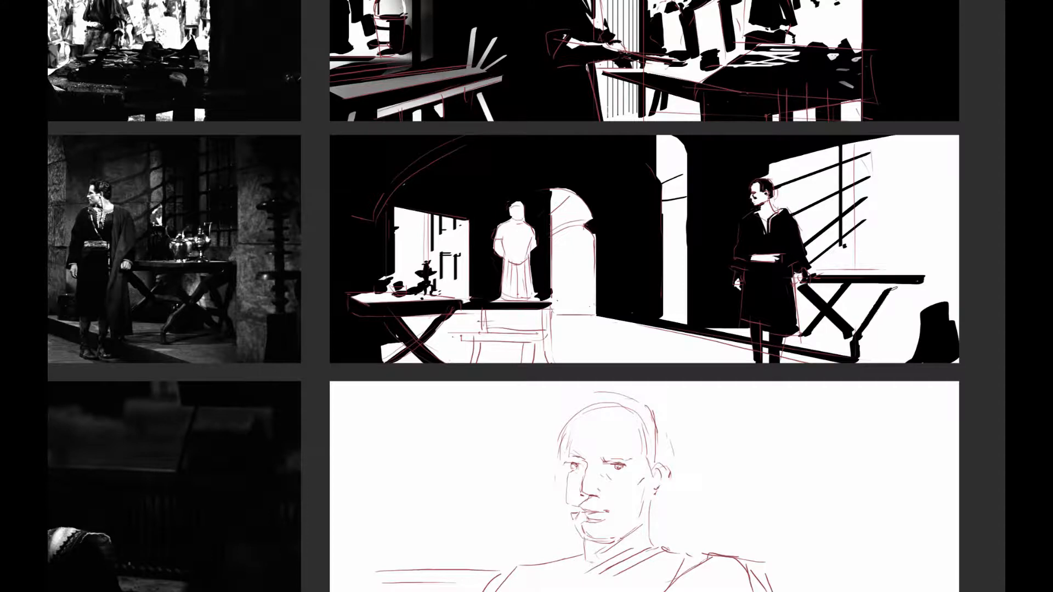
pyautogui.moveTo(891, 290); pyautogui.dragTo(901, 294)
pyautogui.hotkey('ctrl', 'z')
pyautogui.hotkey('ctrl', 'z')
pyautogui.hotkey('ctrl', 'z')
pyautogui.click(906, 286)
pyautogui.keyDown('shift'); pyautogui.click(854, 340); pyautogui.keyUp('shift')
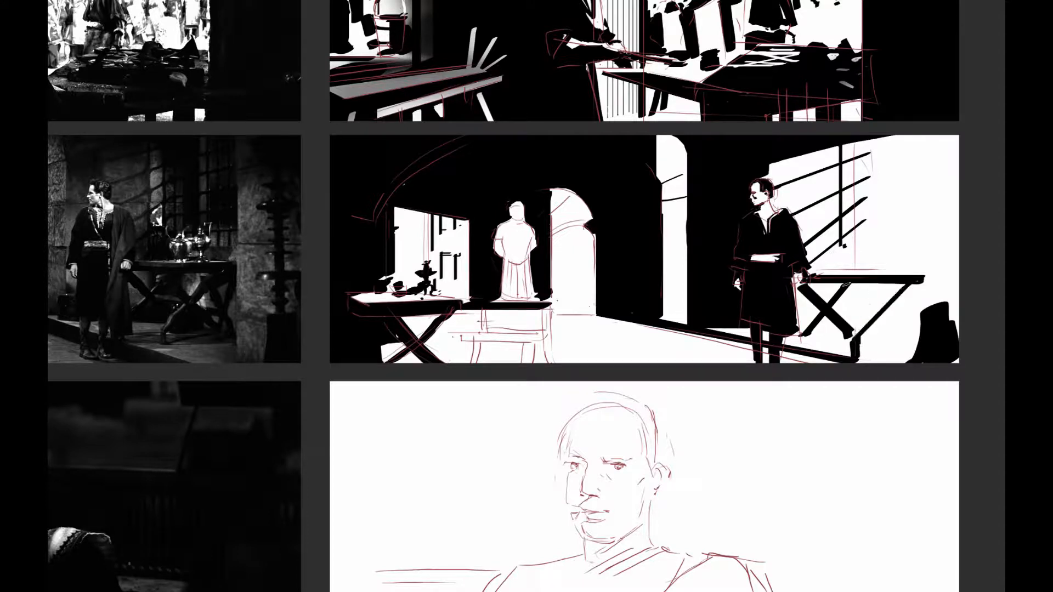
pyautogui.moveTo(843, 286); pyautogui.dragTo(915, 344)
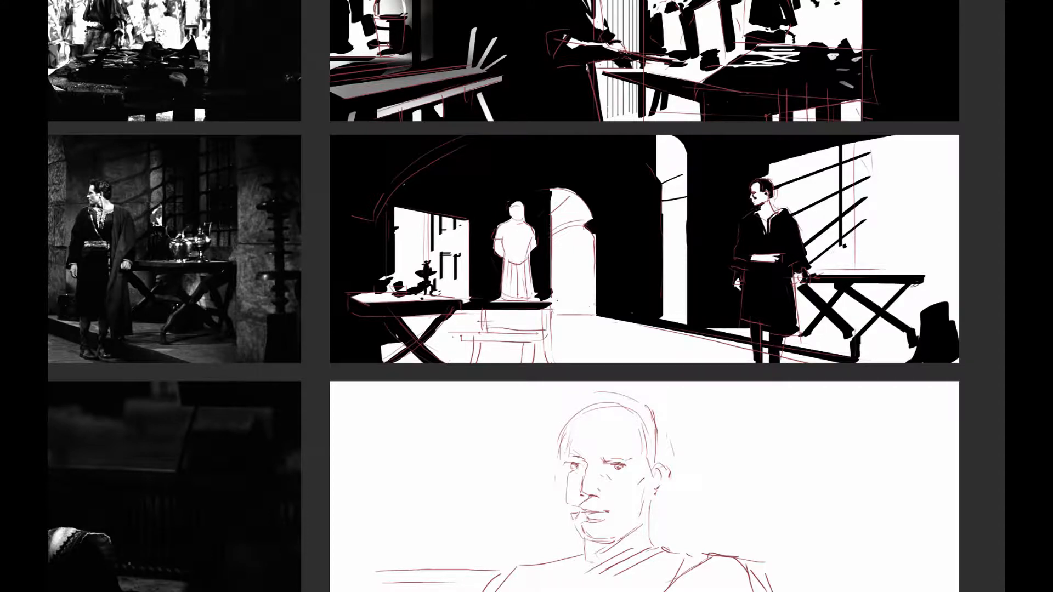
pyautogui.moveTo(916, 284); pyautogui.dragTo(920, 327)
# Fill the wall between the window bars and the far pillar in solid black down to the tabletop.
pyautogui.moveTo(908, 220); pyautogui.dragTo(832, 230)
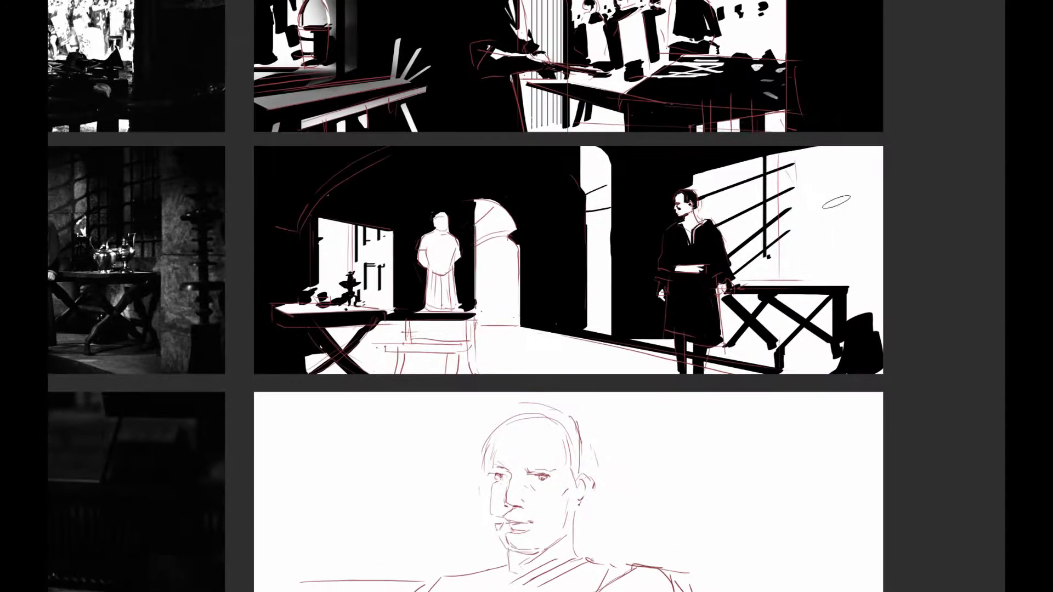
pyautogui.moveTo(794, 151)
pyautogui.mouseDown()
pyautogui.moveTo(793, 229)
pyautogui.moveTo(784, 150)
pyautogui.moveTo(800, 248)
pyautogui.mouseUp()
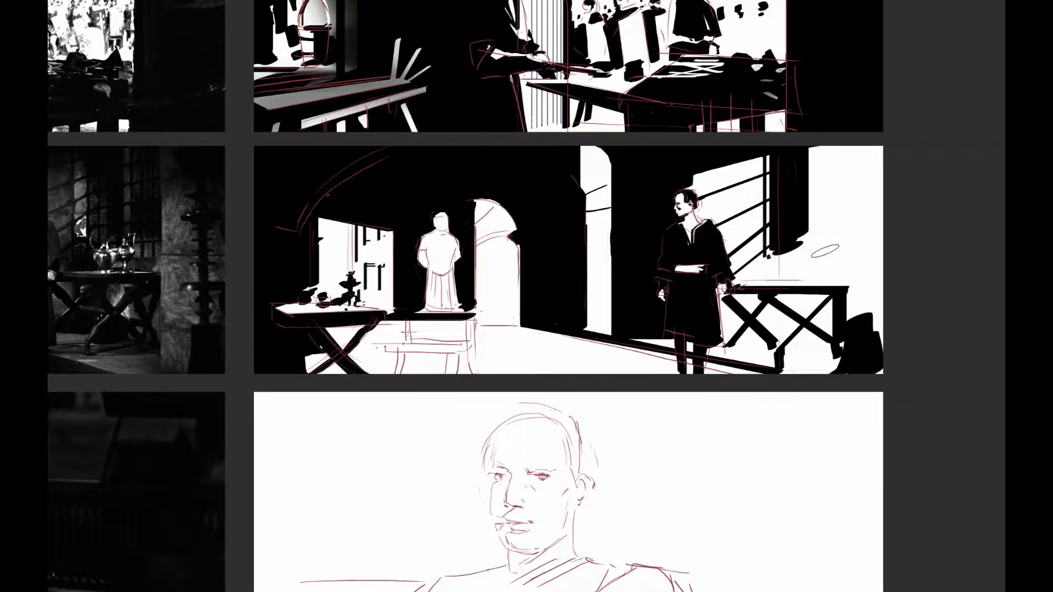
pyautogui.moveTo(817, 144)
pyautogui.mouseDown()
pyautogui.moveTo(817, 245)
pyautogui.moveTo(792, 251)
pyautogui.moveTo(828, 251)
pyautogui.moveTo(807, 235)
pyautogui.moveTo(826, 256)
pyautogui.moveTo(793, 255)
pyautogui.moveTo(798, 243)
pyautogui.moveTo(812, 245)
pyautogui.moveTo(774, 255)
pyautogui.moveTo(776, 277)
pyautogui.moveTo(812, 266)
pyautogui.moveTo(822, 250)
pyautogui.moveTo(824, 266)
pyautogui.moveTo(844, 261)
pyautogui.moveTo(828, 272)
pyautogui.moveTo(831, 141)
pyautogui.mouseUp()
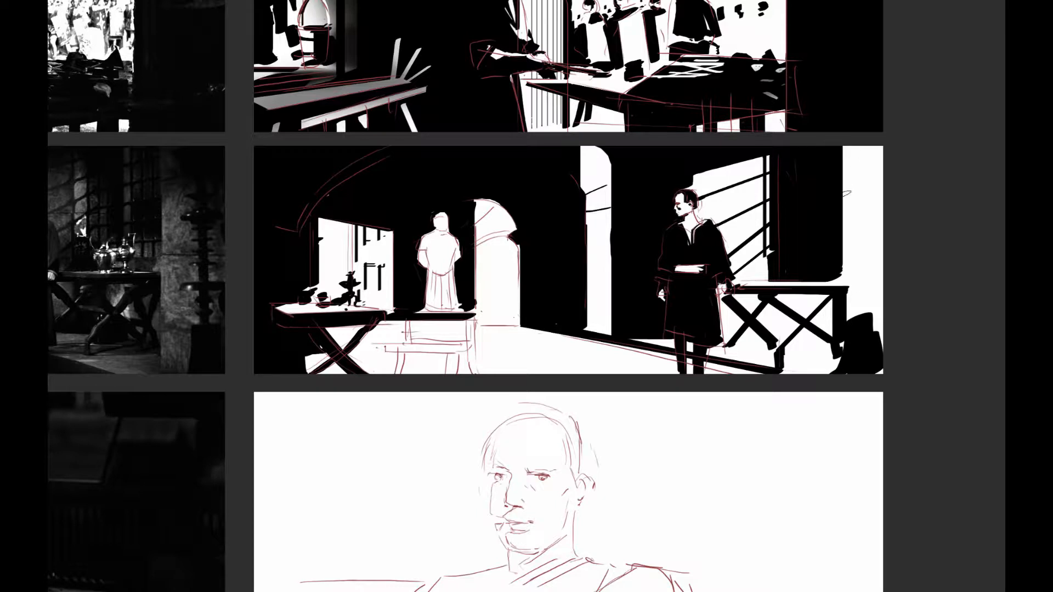
# Paint the pillar at the frame's outer edge in clean white and add the vessels on the table in black and white.
pyautogui.keyDown('alt'); pyautogui.click(866, 243); pyautogui.keyUp('alt')
pyautogui.moveTo(850, 280)
pyautogui.mouseDown()
pyautogui.moveTo(855, 351)
pyautogui.moveTo(875, 356)
pyautogui.moveTo(851, 344)
pyautogui.mouseUp()
pyautogui.moveTo(842, 151)
pyautogui.mouseDown()
pyautogui.moveTo(841, 360)
pyautogui.moveTo(843, 147)
pyautogui.mouseUp()
pyautogui.hotkey('ctrl', 'z')
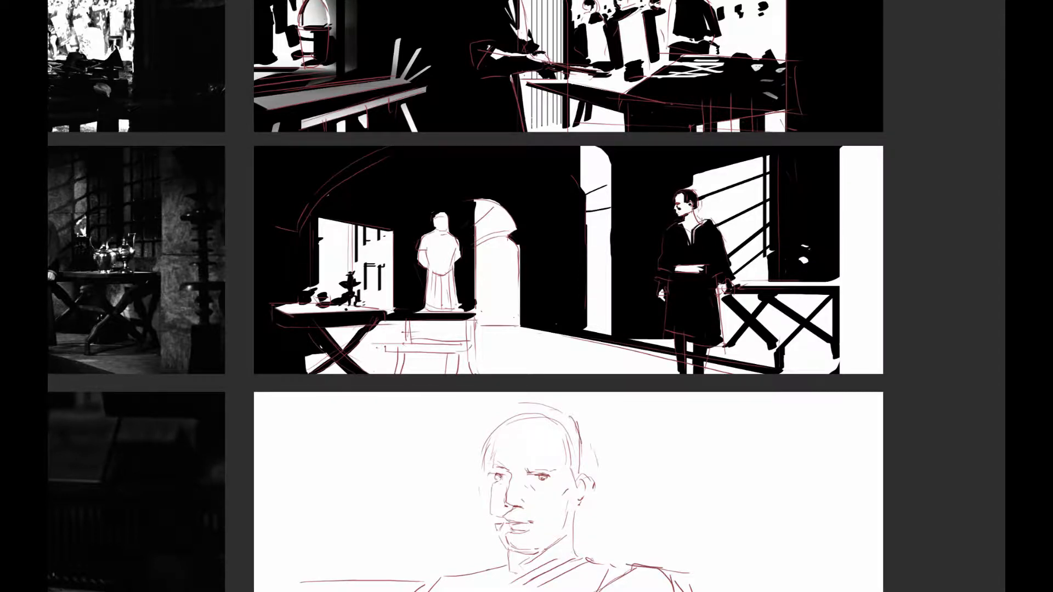
pyautogui.moveTo(791, 262)
pyautogui.mouseDown()
pyautogui.moveTo(788, 278)
pyautogui.moveTo(759, 275)
pyautogui.moveTo(766, 282)
pyautogui.moveTo(761, 267)
pyautogui.mouseUp()
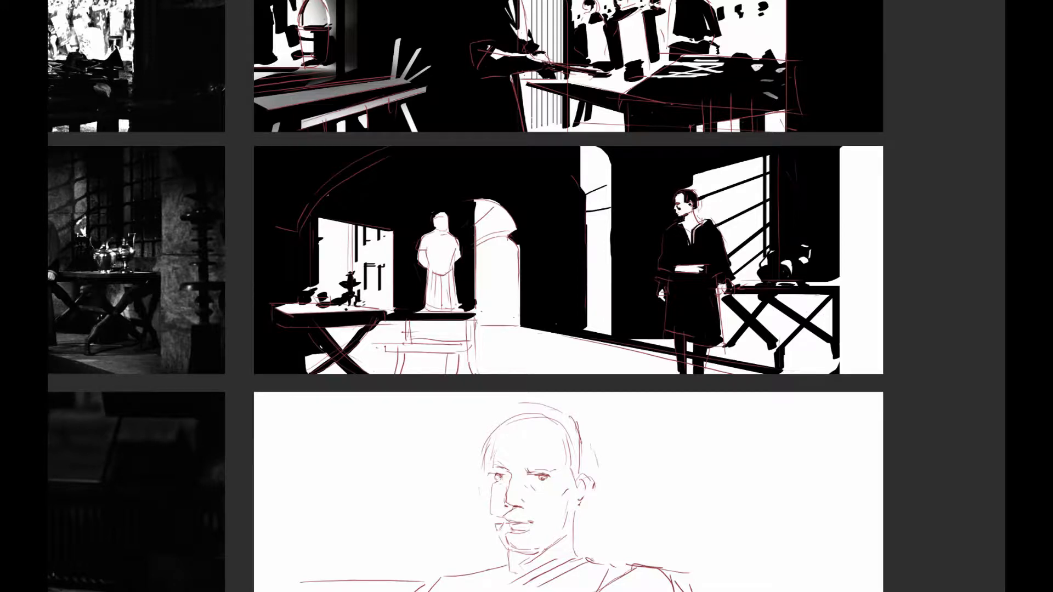
pyautogui.moveTo(810, 311); pyautogui.dragTo(843, 299)
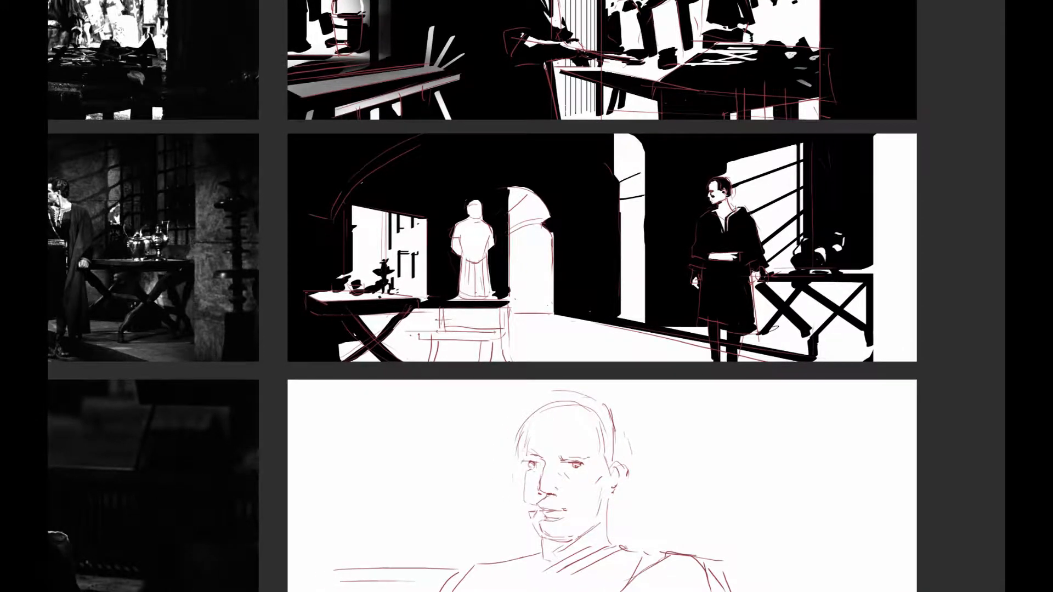
# Paint the black floor shadow under the second frame's far table and darken the upper corner of the outer pillar with a soft diagonal edge.
pyautogui.moveTo(769, 337)
pyautogui.mouseDown()
pyautogui.moveTo(751, 328)
pyautogui.moveTo(789, 325)
pyautogui.moveTo(814, 300)
pyautogui.moveTo(885, 326)
pyautogui.moveTo(773, 320)
pyautogui.moveTo(777, 330)
pyautogui.moveTo(750, 330)
pyautogui.moveTo(921, 340)
pyautogui.moveTo(760, 331)
pyautogui.moveTo(894, 344)
pyautogui.moveTo(836, 334)
pyautogui.moveTo(858, 343)
pyautogui.moveTo(823, 349)
pyautogui.moveTo(902, 341)
pyautogui.moveTo(850, 322)
pyautogui.moveTo(886, 346)
pyautogui.moveTo(850, 310)
pyautogui.moveTo(902, 325)
pyautogui.moveTo(890, 334)
pyautogui.moveTo(914, 332)
pyautogui.mouseUp()
pyautogui.moveTo(876, 221); pyautogui.dragTo(952, 216)
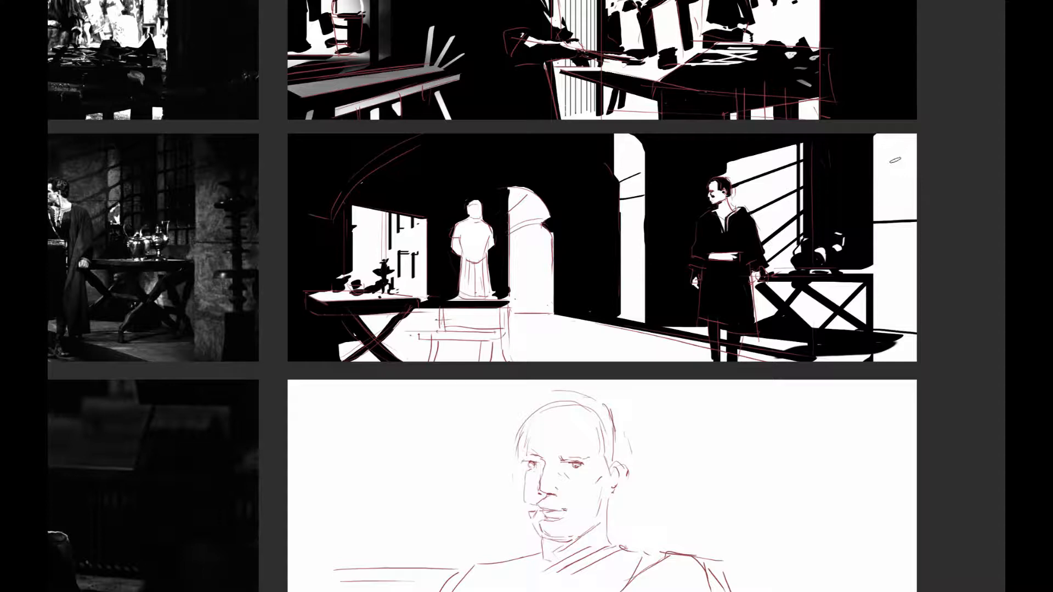
pyautogui.press(']')
pyautogui.press(']')
pyautogui.press(']')
pyautogui.moveTo(895, 160); pyautogui.dragTo(959, 207)
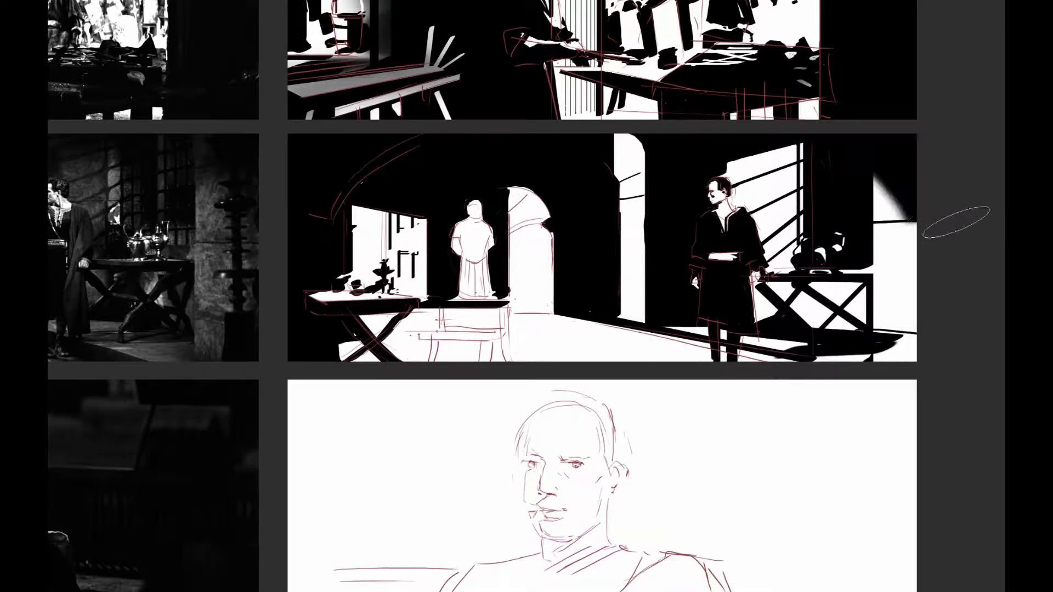
pyautogui.press('x')
pyautogui.moveTo(893, 162); pyautogui.dragTo(883, 219)
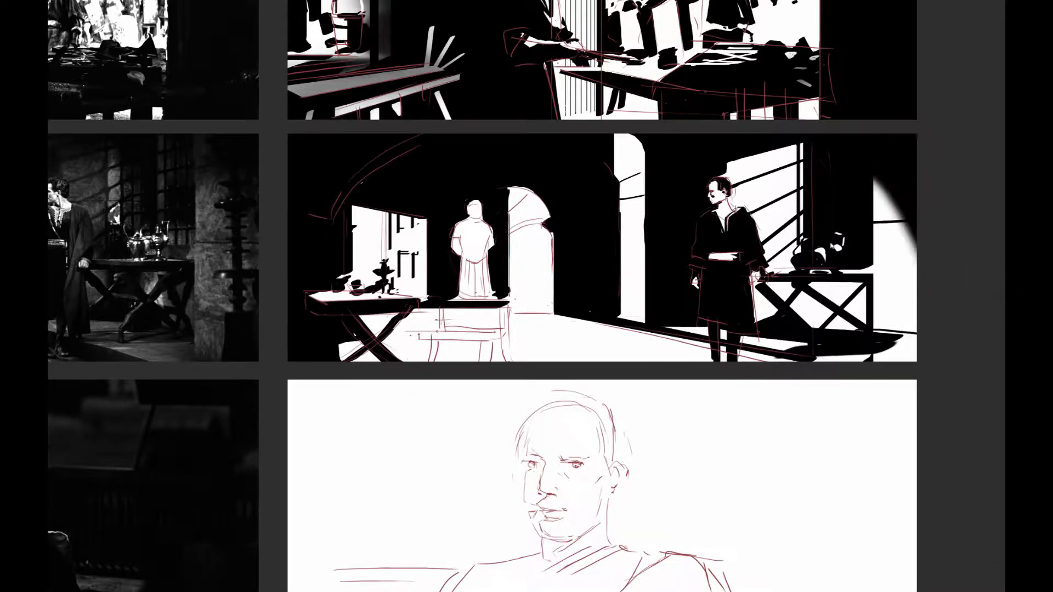
# Paint the tall tiered candle stand in black in front of the second frame's outer pillar.
pyautogui.moveTo(795, 241)
pyautogui.mouseDown()
pyautogui.moveTo(864, 217)
pyautogui.moveTo(839, 241)
pyautogui.mouseUp()
pyautogui.moveTo(894, 214)
pyautogui.mouseDown()
pyautogui.moveTo(904, 215)
pyautogui.moveTo(886, 212)
pyautogui.moveTo(851, 253)
pyautogui.mouseUp()
pyautogui.hotkey('ctrl', 'z')
pyautogui.hotkey('ctrl', 'z')
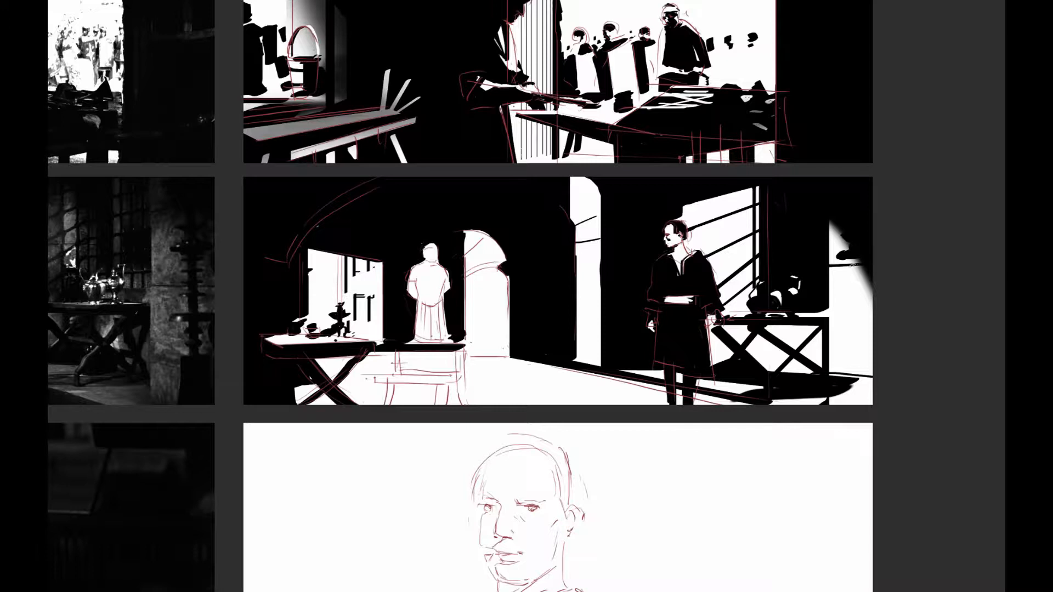
pyautogui.moveTo(854, 259); pyautogui.dragTo(857, 378)
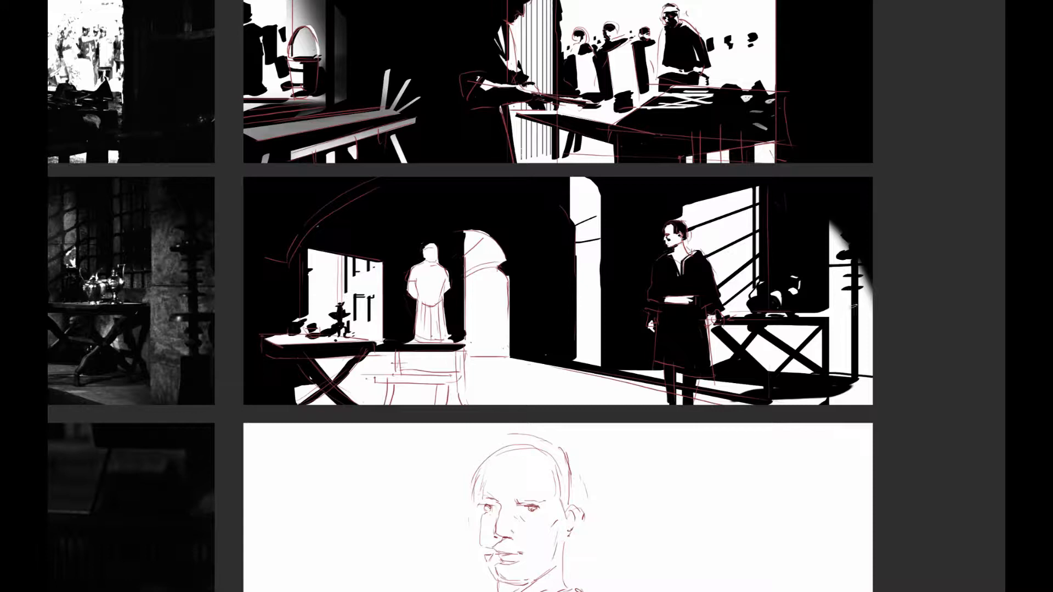
pyautogui.moveTo(845, 342); pyautogui.dragTo(867, 344)
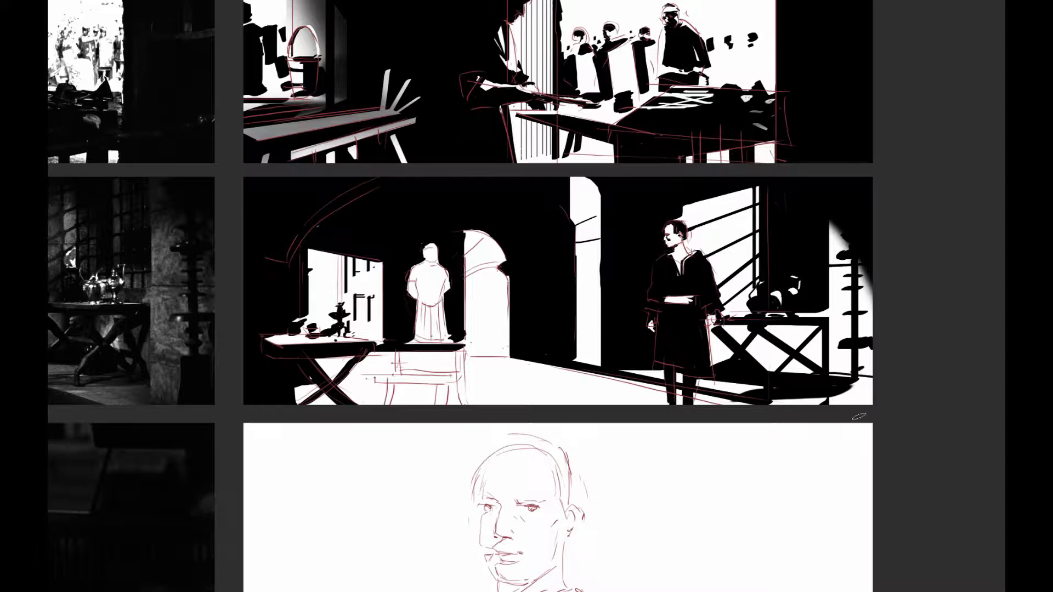
pyautogui.moveTo(857, 405); pyautogui.dragTo(853, 367)
pyautogui.rightClick(899, 218)
pyautogui.press('Escape')
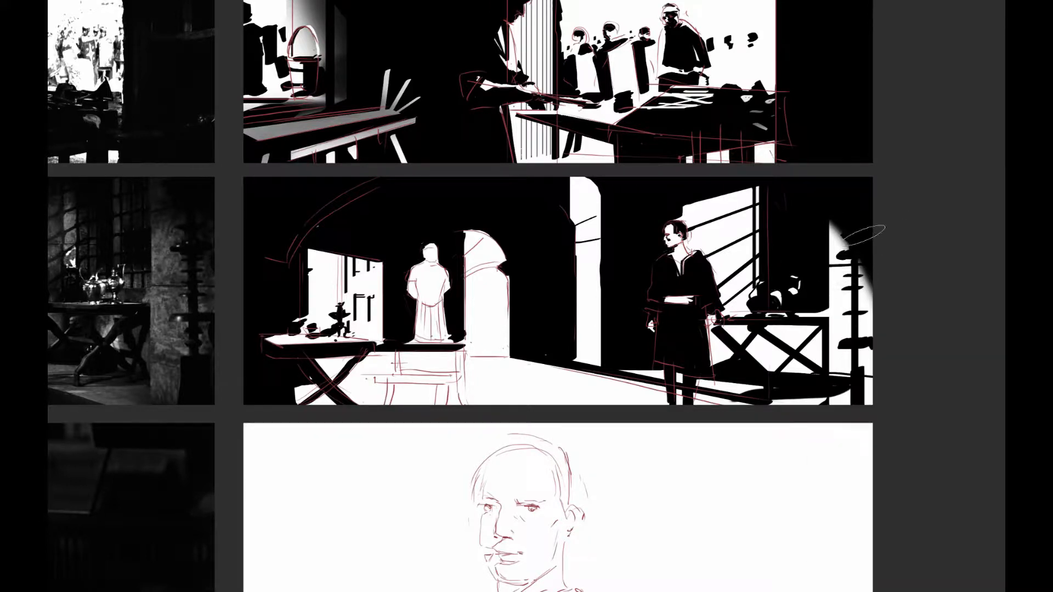
# Deepen the soft black shadow down the outer pillar behind the candle stand.
pyautogui.moveTo(828, 201); pyautogui.dragTo(902, 324)
pyautogui.hotkey('ctrl', 'z')
pyautogui.moveTo(827, 216); pyautogui.dragTo(923, 394)
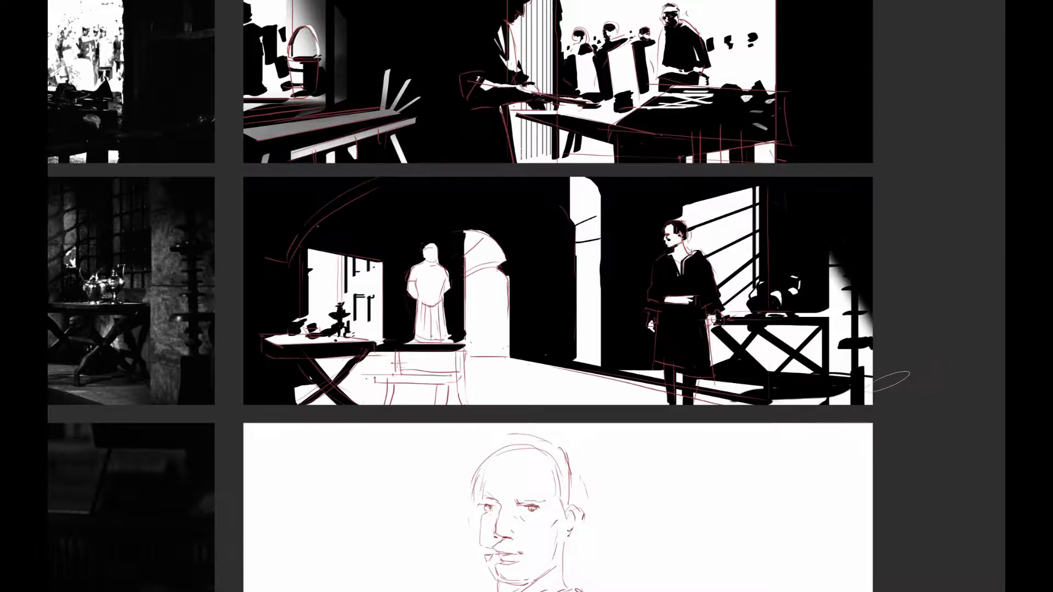
pyautogui.moveTo(839, 397)
pyautogui.mouseDown()
pyautogui.moveTo(858, 375)
pyautogui.moveTo(856, 351)
pyautogui.moveTo(917, 357)
pyautogui.mouseUp()
pyautogui.hotkey('ctrl', 'z')
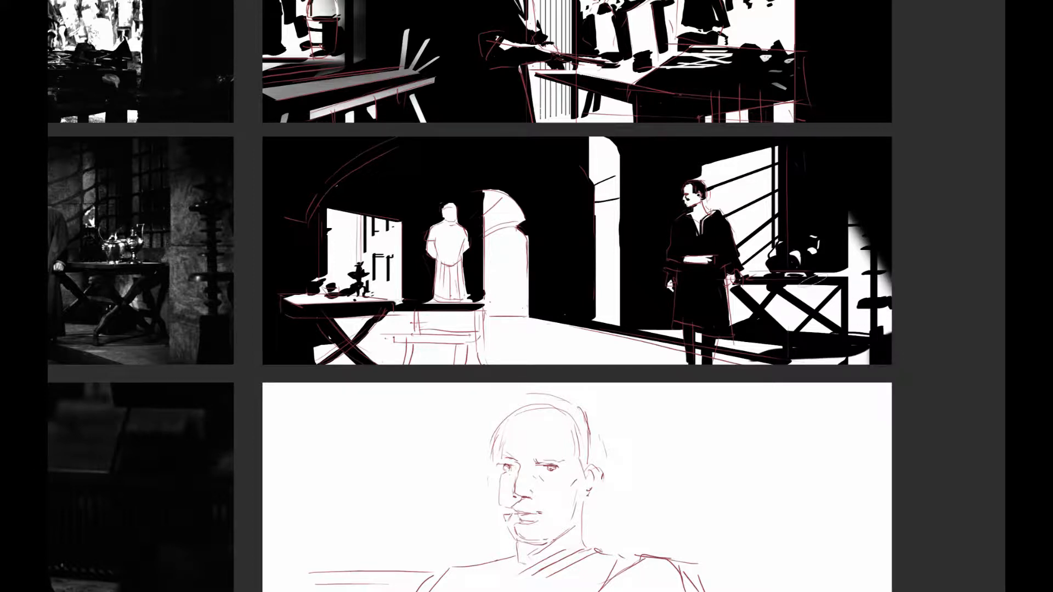
# Paint the raised step's edge in black along the floor, from the arched doorway past the standing man's feet.
pyautogui.moveTo(770, 244); pyautogui.dragTo(758, 219)
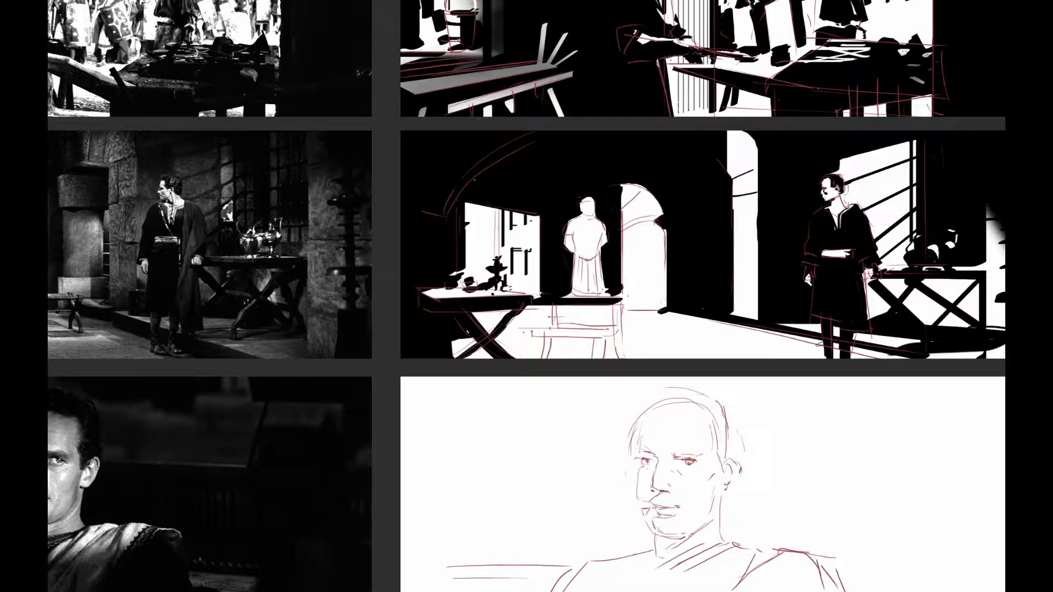
pyautogui.moveTo(901, 361); pyautogui.dragTo(912, 359)
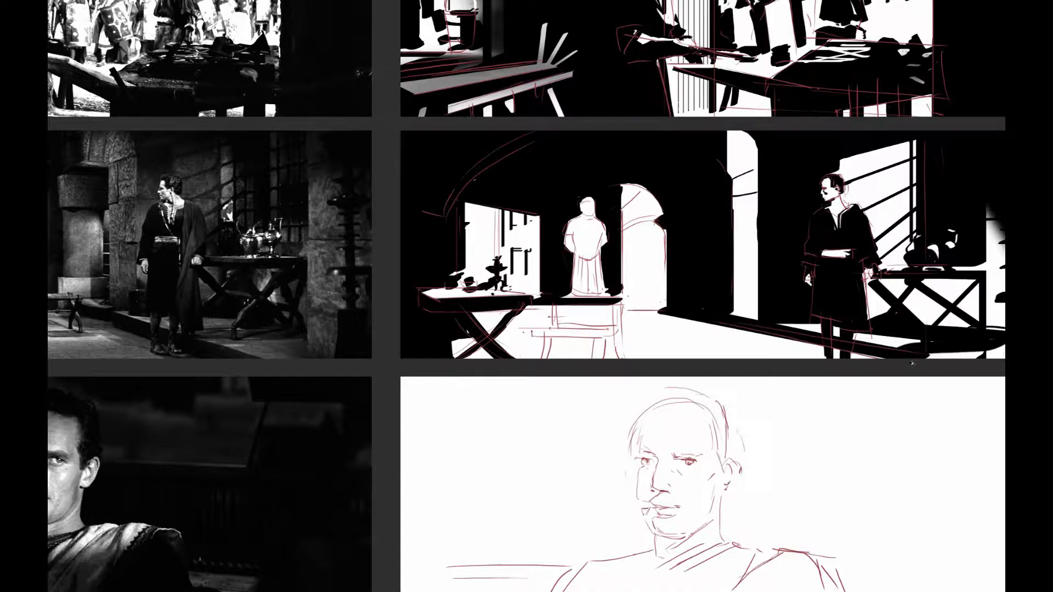
pyautogui.hotkey('ctrl', 'z')
pyautogui.moveTo(679, 309); pyautogui.dragTo(977, 366)
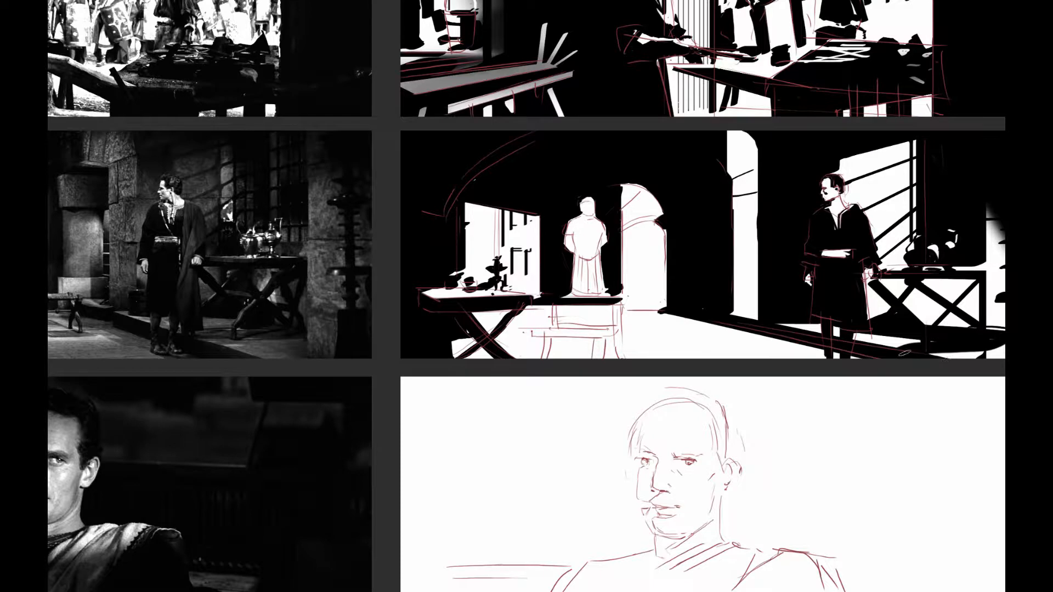
pyautogui.moveTo(686, 311); pyautogui.dragTo(786, 296)
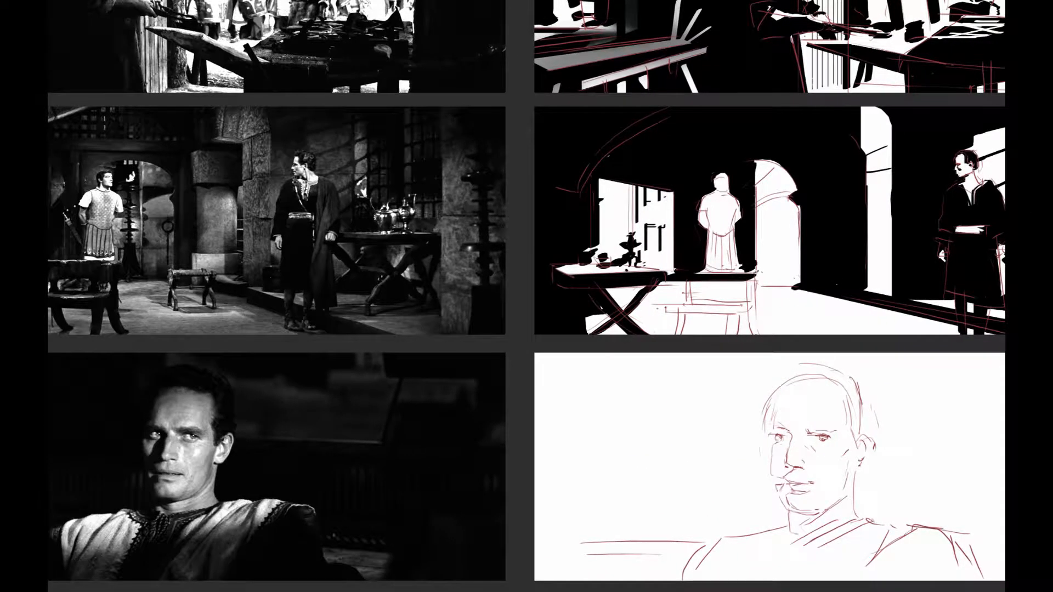
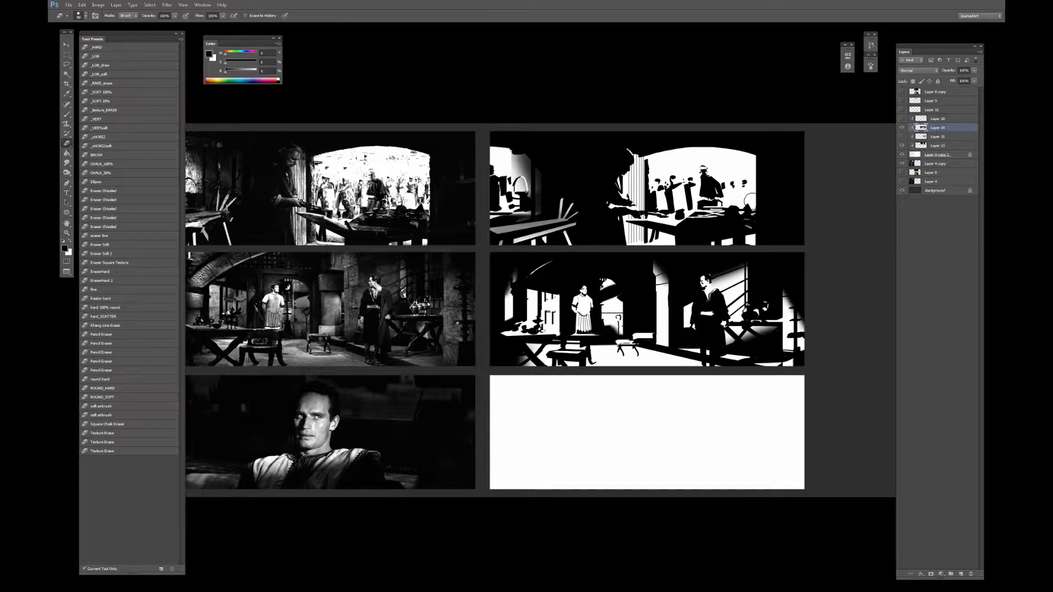
# Move the second frame's painted layer one place down in the layer stack and toggle the neighbouring layers to check their contents.
pyautogui.moveTo(733, 207); pyautogui.dragTo(742, 178)
pyautogui.press('v')
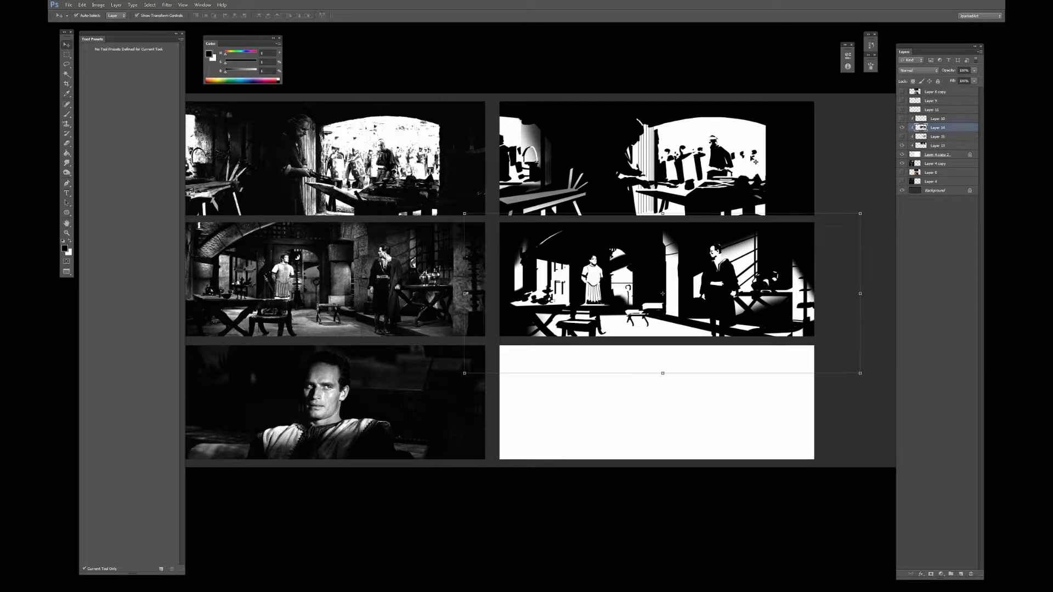
pyautogui.moveTo(592, 233); pyautogui.dragTo(618, 206)
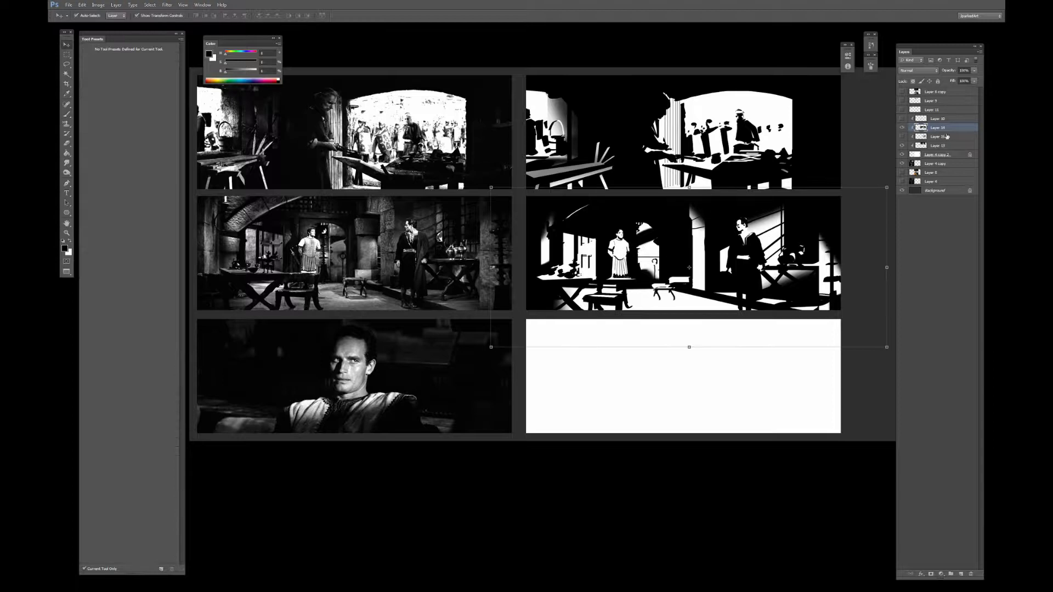
pyautogui.moveTo(915, 127); pyautogui.dragTo(916, 141)
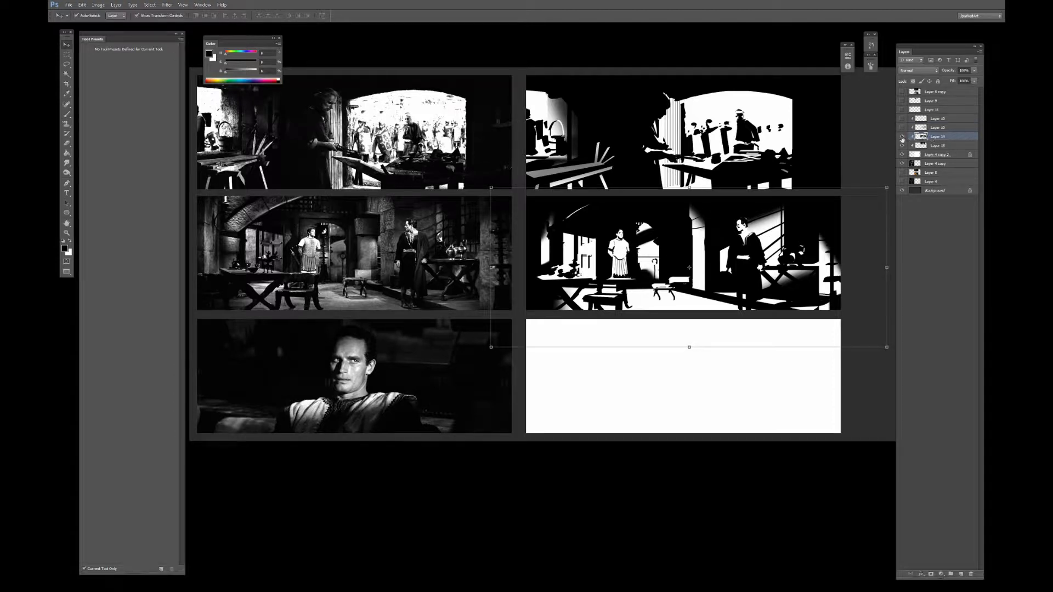
pyautogui.click(901, 136)
pyautogui.click(902, 145)
pyautogui.click(901, 145)
pyautogui.click(901, 136)
# Show the red sketch layer again and create a new layer directly above the second frame's painted layer.
pyautogui.click(902, 118)
pyautogui.moveTo(745, 284); pyautogui.dragTo(709, 247)
pyautogui.click(940, 128)
pyautogui.click(940, 137)
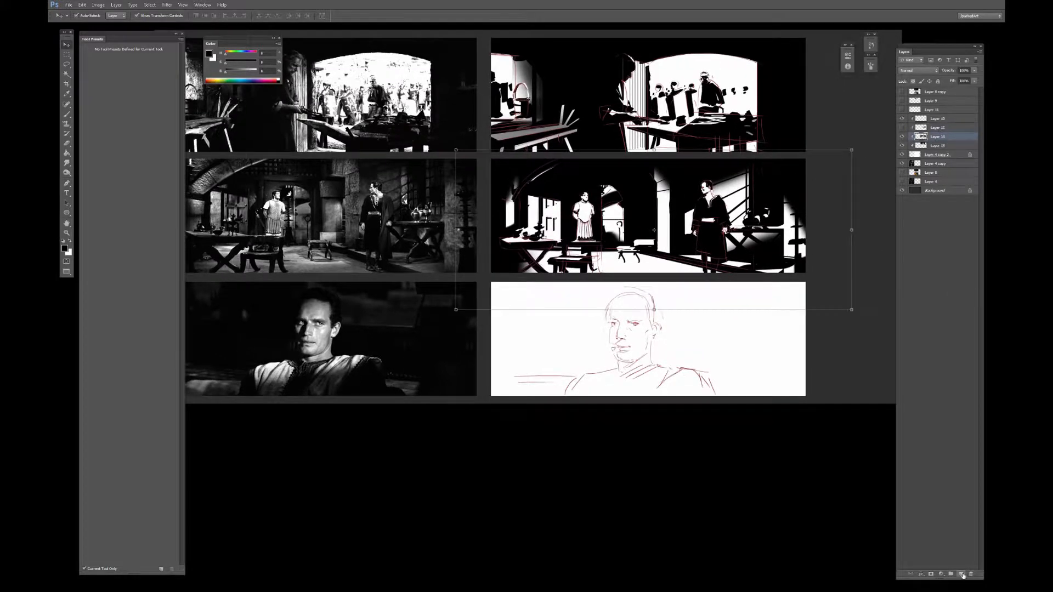
pyautogui.click(961, 573)
# Paint the third frame's outer wall strip, the stepped furniture shape and the dark band leading to the man's neck in black.
pyautogui.press('b')
pyautogui.press('[')
pyautogui.press('[')
pyautogui.press('[')
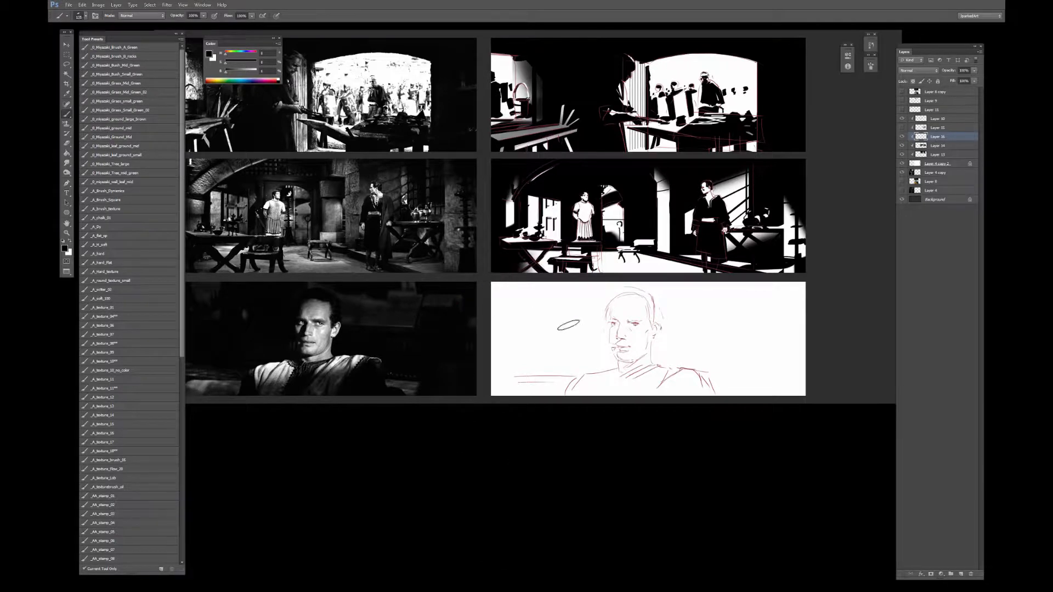
pyautogui.press('[')
pyautogui.press('[')
pyautogui.press(']')
pyautogui.press(']')
pyautogui.press(']')
pyautogui.press(']')
pyautogui.moveTo(496, 299)
pyautogui.mouseDown()
pyautogui.moveTo(509, 328)
pyautogui.moveTo(499, 284)
pyautogui.moveTo(537, 316)
pyautogui.moveTo(515, 334)
pyautogui.moveTo(509, 365)
pyautogui.moveTo(535, 363)
pyautogui.moveTo(509, 359)
pyautogui.moveTo(529, 369)
pyautogui.moveTo(499, 372)
pyautogui.moveTo(619, 362)
pyautogui.mouseUp()
# Paint the shadow side of the man's face in black with a smaller brush, around the eye, nose, mouth and chin.
pyautogui.press('[')
pyautogui.press('[')
pyautogui.press('[')
pyautogui.press('[')
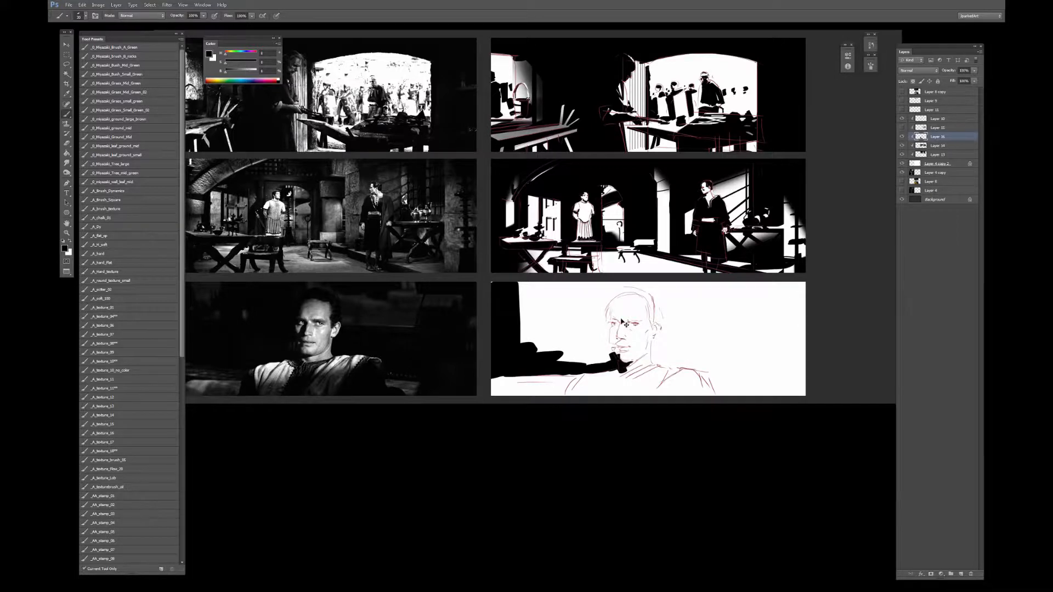
pyautogui.hotkey('ctrl', '+')
pyautogui.keyDown('alt'); pyautogui.rightClick(621, 328); pyautogui.keyUp('alt')
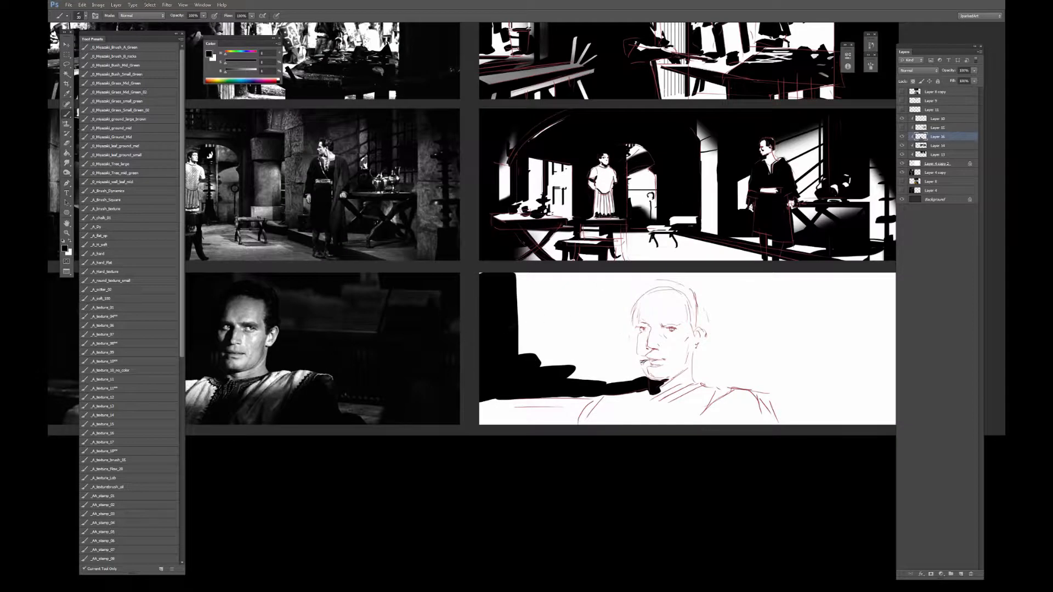
pyautogui.moveTo(643, 366); pyautogui.dragTo(652, 378)
pyautogui.moveTo(638, 352)
pyautogui.mouseDown()
pyautogui.moveTo(649, 355)
pyautogui.moveTo(645, 333)
pyautogui.moveTo(646, 342)
pyautogui.mouseUp()
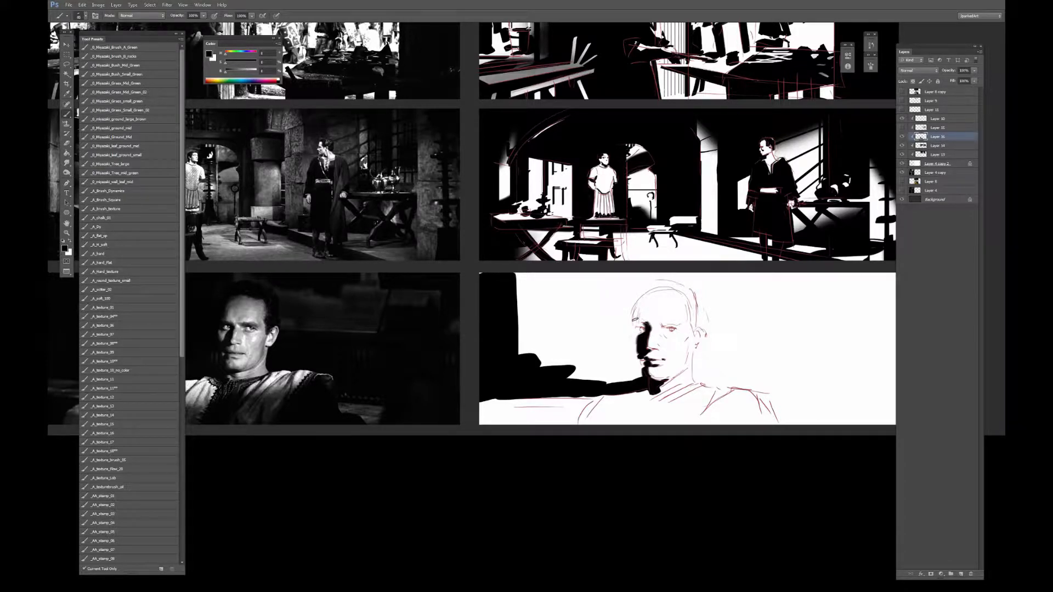
# Paint the black hair patch beside the man's forehead and the shadow along his jaw and under the chin.
pyautogui.moveTo(632, 327); pyautogui.dragTo(640, 294)
pyautogui.hotkey('ctrl', 'z')
pyautogui.hotkey('ctrl', 'z')
pyautogui.moveTo(689, 351); pyautogui.dragTo(663, 395)
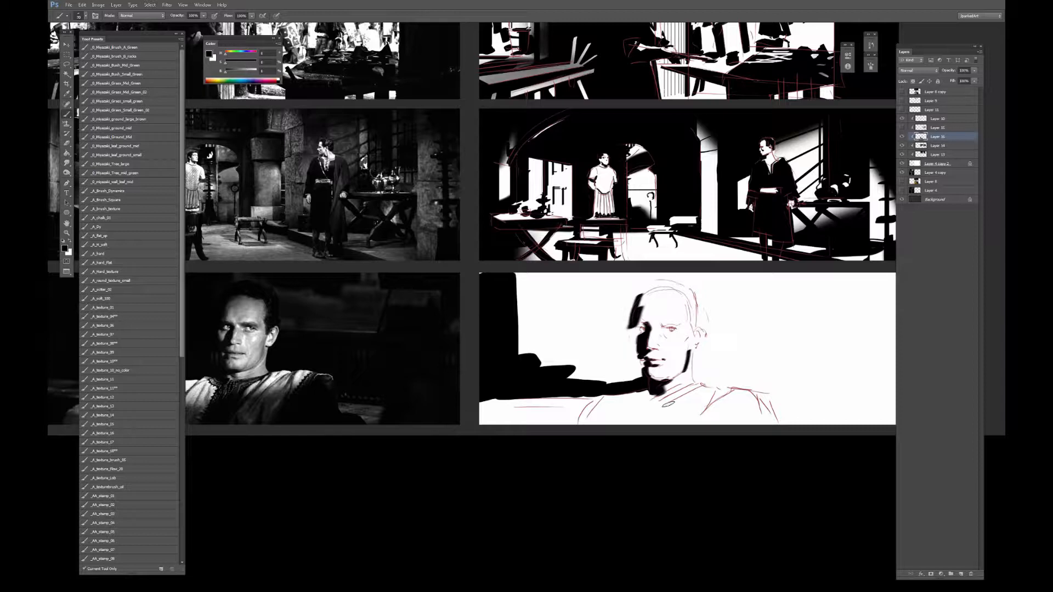
# Sweep a broad, soft-edged black shadow across the man's lower chest along the third frame's bottom edge.
pyautogui.press(']')
pyautogui.press(']')
pyautogui.press(']')
pyautogui.press(']')
pyautogui.press(']')
pyautogui.press(']')
pyautogui.moveTo(400, 451); pyautogui.dragTo(500, 429)
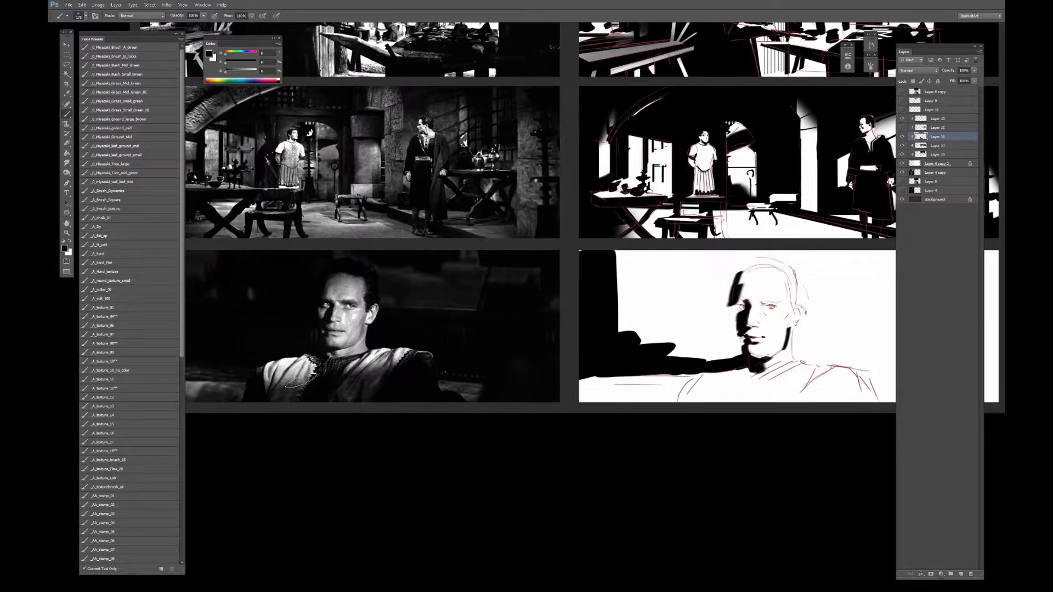
pyautogui.press(']')
pyautogui.press(']')
pyautogui.press(']')
pyautogui.press(']')
pyautogui.press(']')
pyautogui.moveTo(754, 417); pyautogui.dragTo(615, 418)
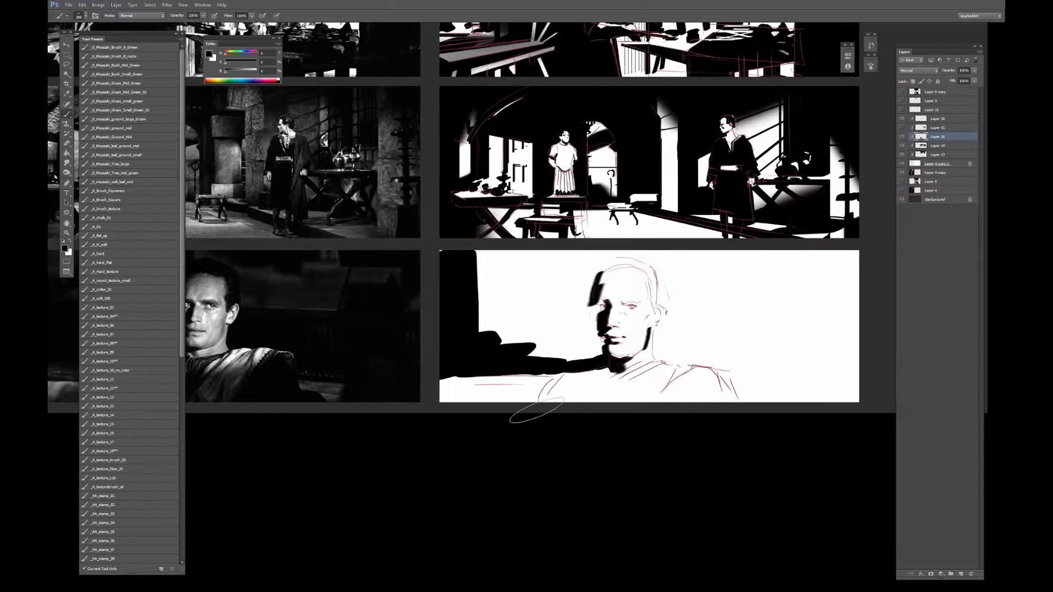
pyautogui.moveTo(536, 412); pyautogui.dragTo(790, 386)
pyautogui.hotkey('ctrl', 'z')
pyautogui.moveTo(527, 410)
pyautogui.mouseDown()
pyautogui.moveTo(823, 378)
pyautogui.moveTo(614, 394)
pyautogui.moveTo(825, 366)
pyautogui.mouseUp()
pyautogui.hotkey('ctrl', 'z')
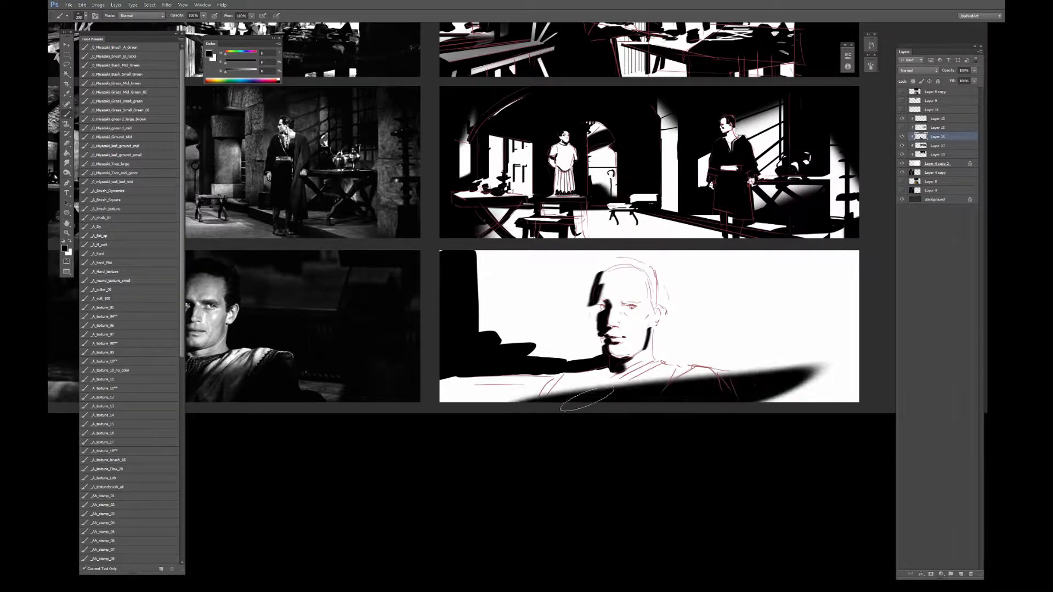
# Fill the area around the shoulder on the face's shadow side in black, leaving a small white sliver beside the arm.
pyautogui.moveTo(554, 384); pyautogui.dragTo(654, 375)
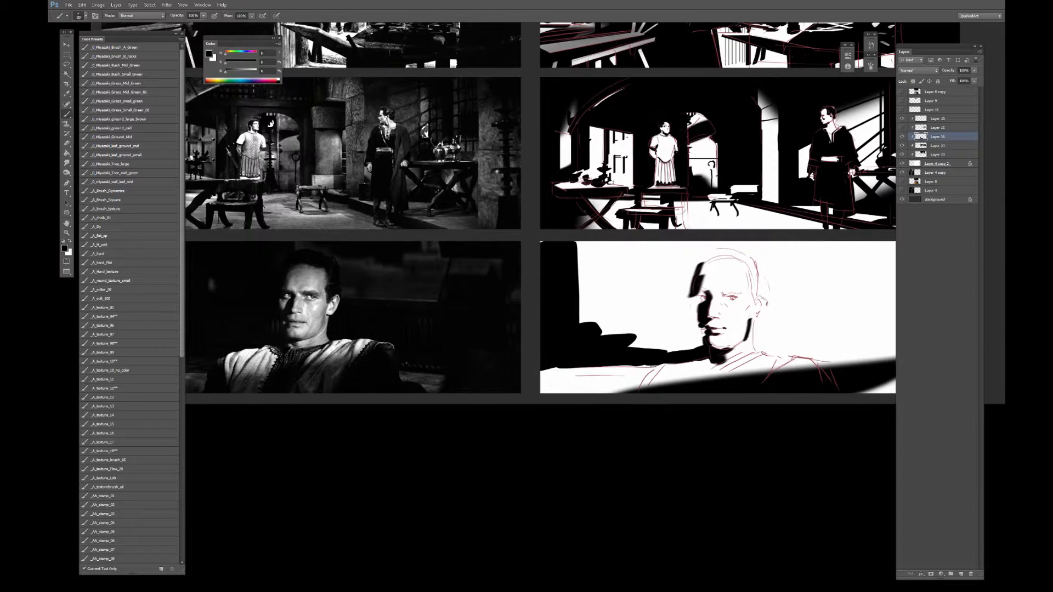
pyautogui.press('[')
pyautogui.moveTo(654, 365); pyautogui.dragTo(645, 398)
pyautogui.moveTo(571, 355)
pyautogui.mouseDown()
pyautogui.moveTo(646, 362)
pyautogui.moveTo(617, 392)
pyautogui.moveTo(636, 399)
pyautogui.moveTo(695, 391)
pyautogui.moveTo(514, 373)
pyautogui.mouseUp()
# Paint black garment folds across the man's chest and lit shoulder, and start a dark shape just beyond that shoulder.
pyautogui.press(']')
pyautogui.press(']')
pyautogui.press(']')
pyautogui.press(']')
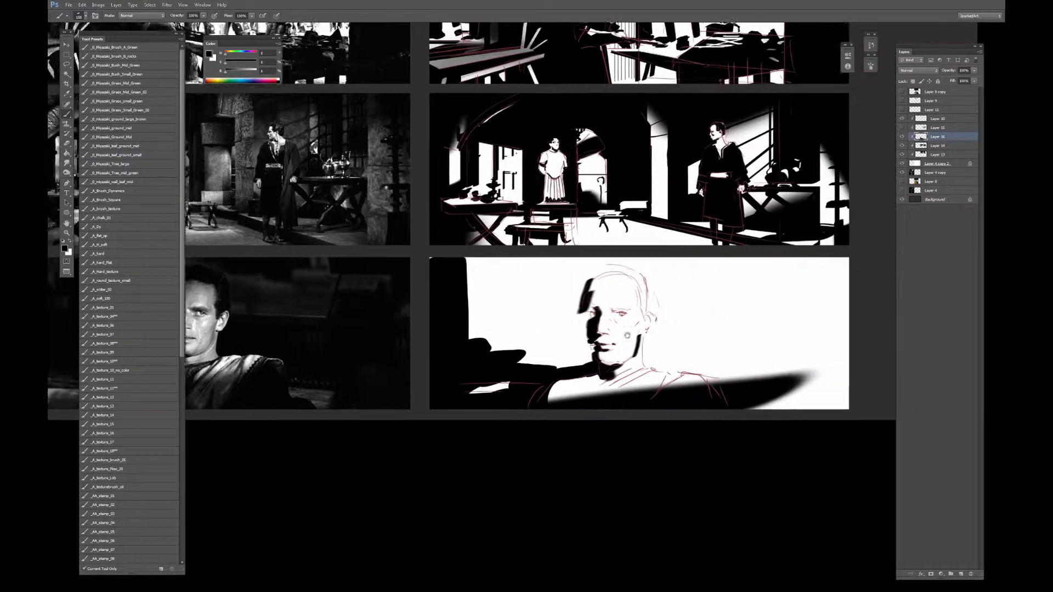
pyautogui.moveTo(627, 334); pyautogui.dragTo(609, 337)
pyautogui.moveTo(591, 380); pyautogui.dragTo(632, 369)
pyautogui.hotkey('ctrl', 'z')
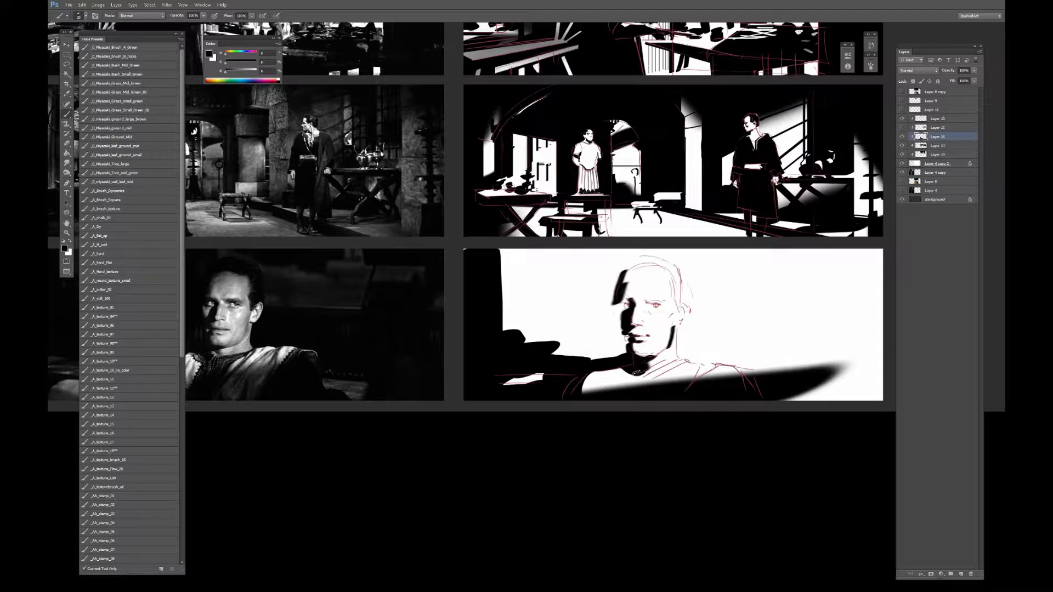
pyautogui.moveTo(628, 384)
pyautogui.mouseDown()
pyautogui.moveTo(687, 360)
pyautogui.moveTo(671, 373)
pyautogui.moveTo(693, 377)
pyautogui.moveTo(690, 388)
pyautogui.moveTo(702, 366)
pyautogui.moveTo(692, 378)
pyautogui.moveTo(749, 366)
pyautogui.moveTo(743, 373)
pyautogui.moveTo(764, 376)
pyautogui.moveTo(778, 405)
pyautogui.moveTo(822, 376)
pyautogui.moveTo(728, 333)
pyautogui.moveTo(756, 355)
pyautogui.moveTo(742, 369)
pyautogui.moveTo(681, 355)
pyautogui.moveTo(686, 307)
pyautogui.moveTo(816, 251)
pyautogui.moveTo(892, 434)
pyautogui.moveTo(756, 427)
pyautogui.mouseUp()
pyautogui.press(']')
pyautogui.press(']')
pyautogui.press(']')
pyautogui.press(']')
pyautogui.press(']')
pyautogui.press(']')
# Lasso the background behind the lit side of the head and shoulder, turn it black, and paint over the leftover white areas.
pyautogui.press('l')
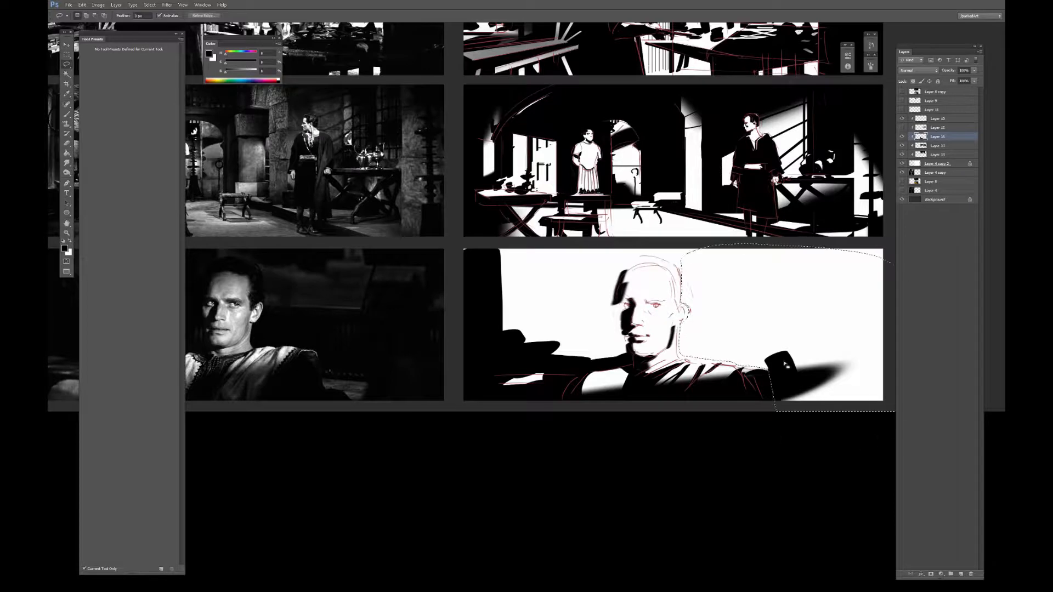
pyautogui.hotkey('ctrl', 'i')
pyautogui.hotkey('ctrl', 'd')
pyautogui.press('b')
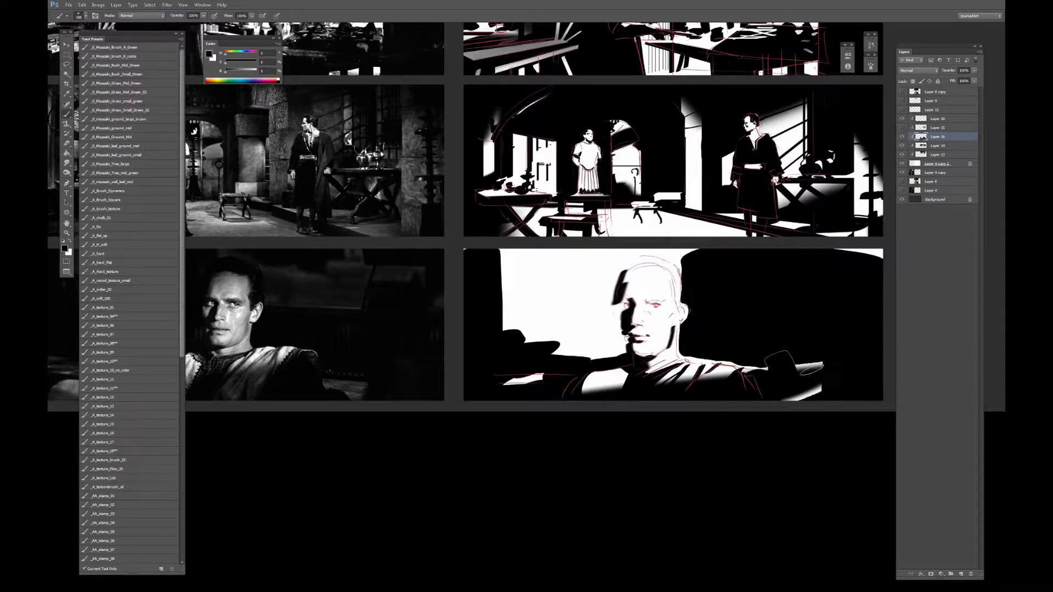
pyautogui.moveTo(812, 370)
pyautogui.mouseDown()
pyautogui.moveTo(806, 398)
pyautogui.moveTo(800, 365)
pyautogui.moveTo(791, 375)
pyautogui.moveTo(779, 359)
pyautogui.moveTo(795, 412)
pyautogui.mouseUp()
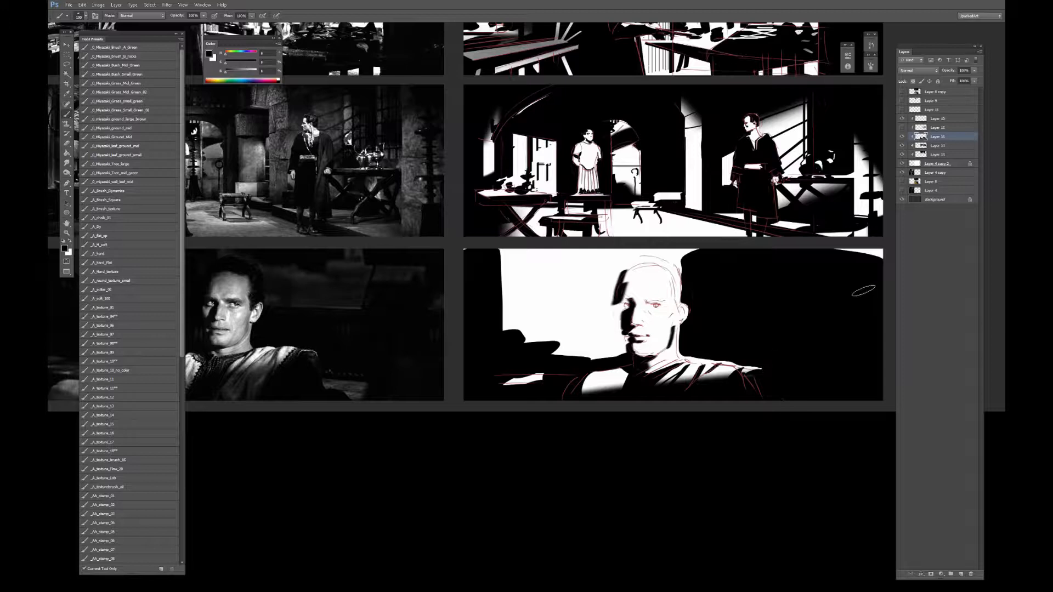
# Paint a black shape against the temple and cheek on the shadow side of the man's face in the third frame.
pyautogui.moveTo(306, 291); pyautogui.dragTo(385, 284)
pyautogui.press('[')
pyautogui.press('[')
pyautogui.press('[')
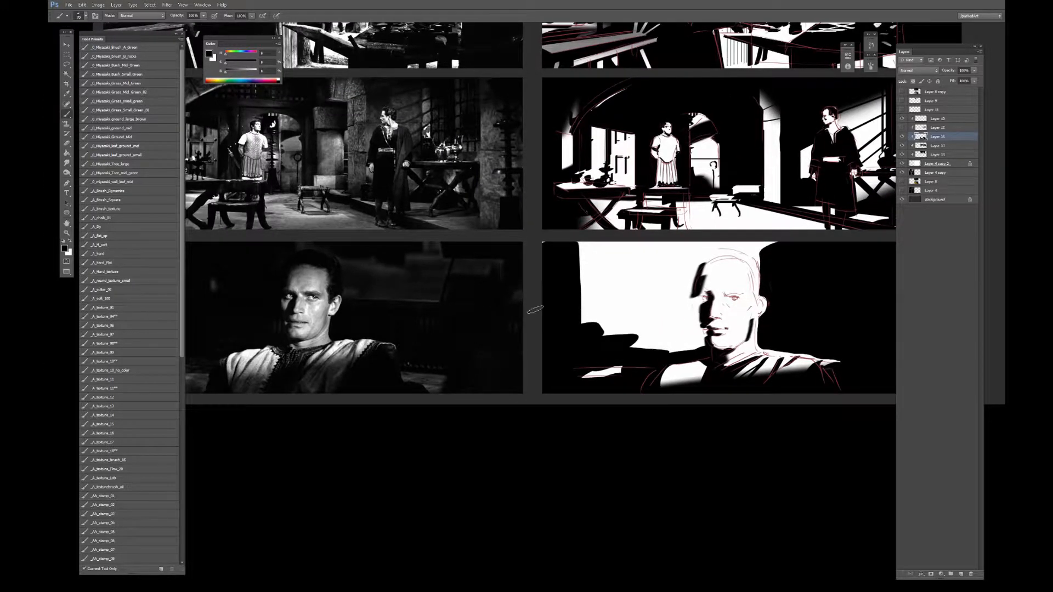
pyautogui.moveTo(716, 319); pyautogui.dragTo(668, 323)
pyautogui.press('[')
pyautogui.press('[')
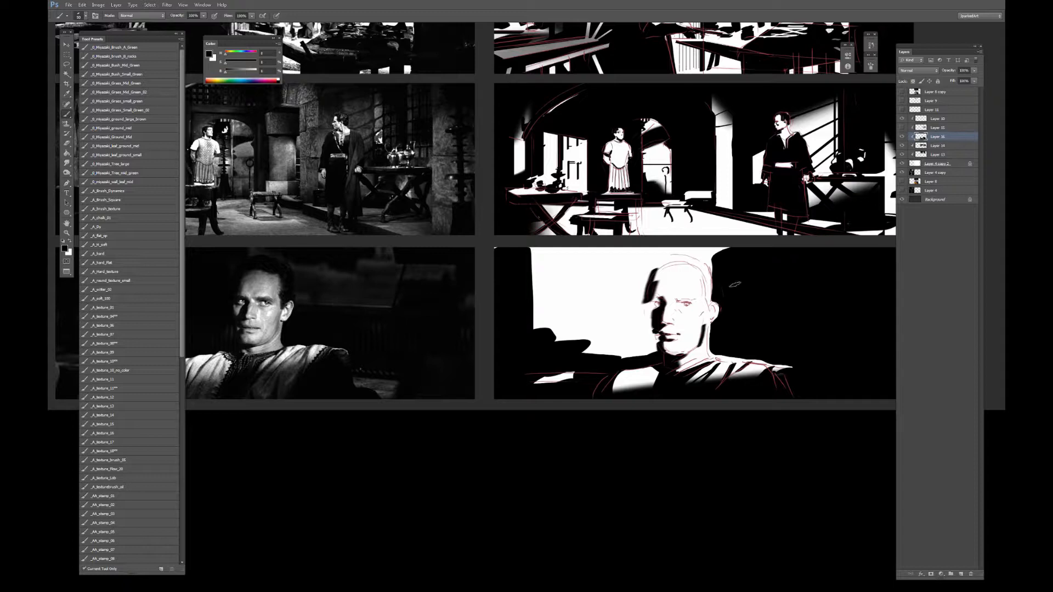
pyautogui.press('[')
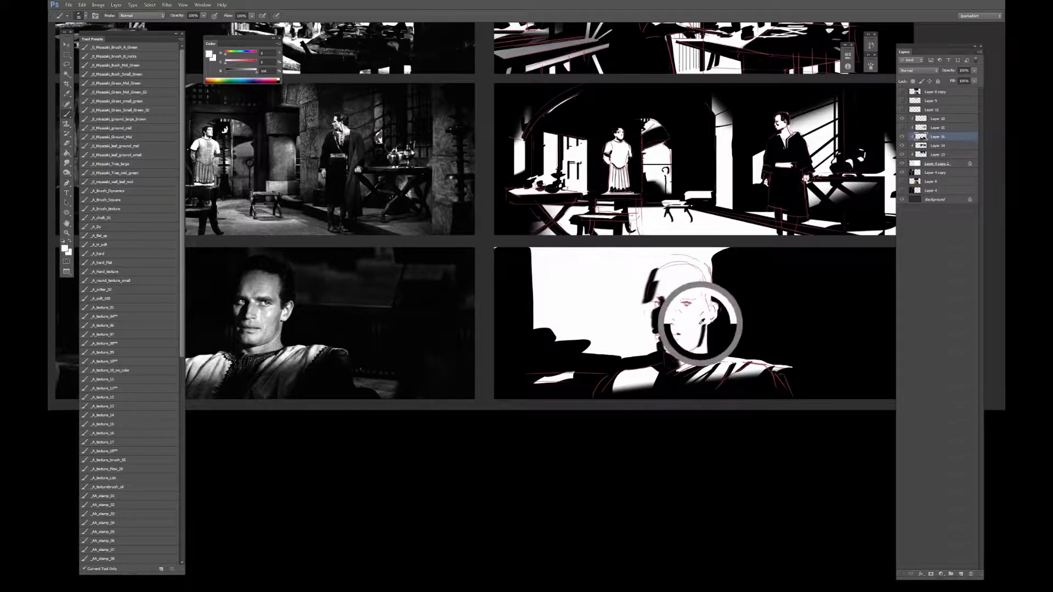
pyautogui.press('x')
pyautogui.moveTo(700, 336); pyautogui.dragTo(735, 320)
pyautogui.press('x')
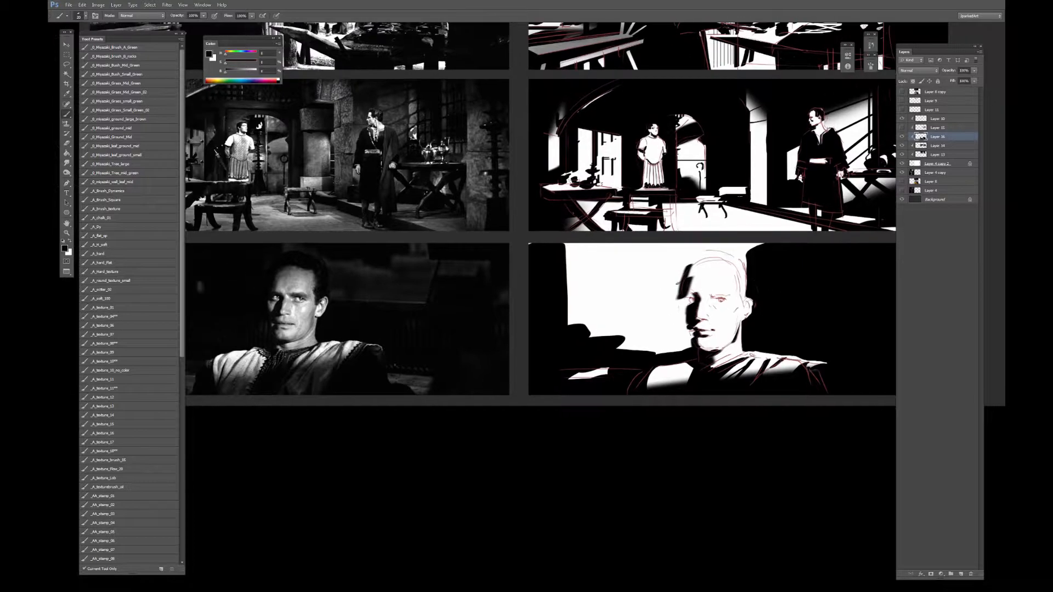
pyautogui.moveTo(667, 293)
pyautogui.mouseDown()
pyautogui.moveTo(670, 280)
pyautogui.moveTo(675, 303)
pyautogui.moveTo(690, 294)
pyautogui.mouseUp()
pyautogui.moveTo(674, 307); pyautogui.dragTo(682, 317)
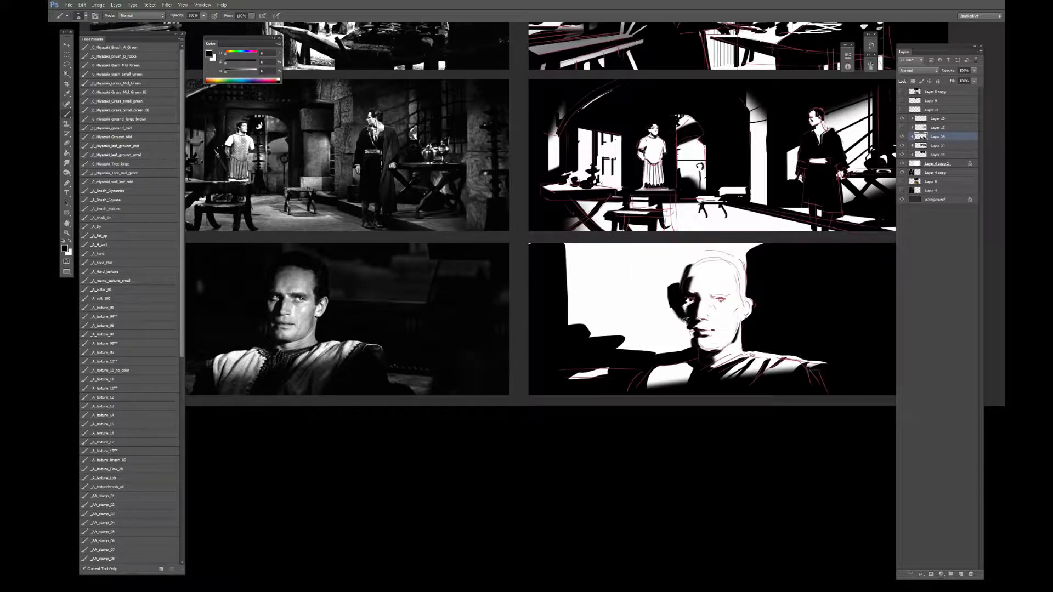
# Extend the black beside the face's shadow side down past the cheek to the jaw.
pyautogui.press('x')
pyautogui.press('x')
pyautogui.moveTo(694, 305)
pyautogui.mouseDown()
pyautogui.moveTo(683, 319)
pyautogui.moveTo(680, 305)
pyautogui.moveTo(686, 318)
pyautogui.mouseUp()
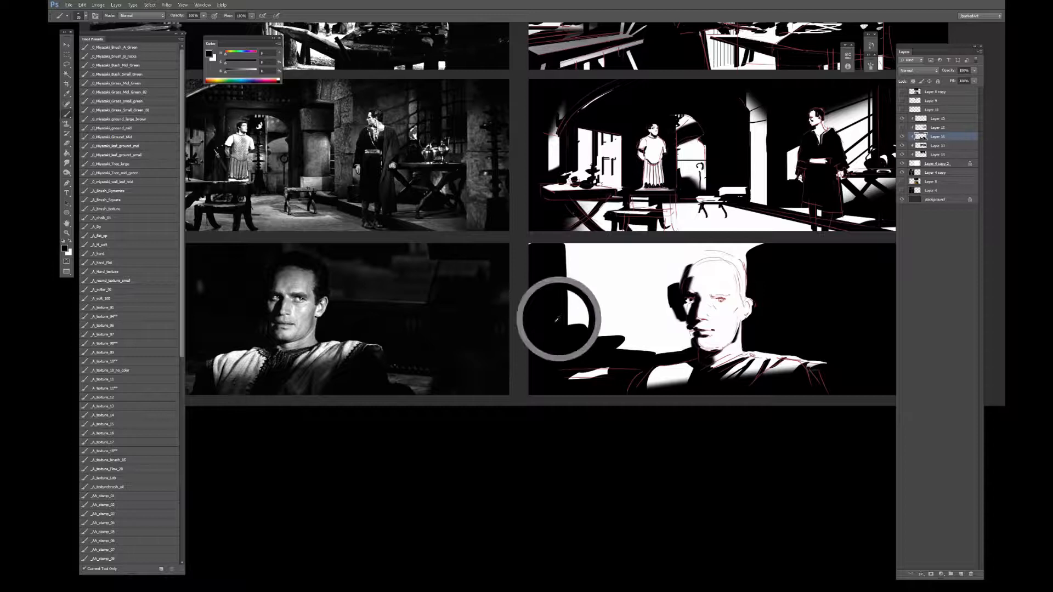
pyautogui.moveTo(675, 310); pyautogui.dragTo(685, 332)
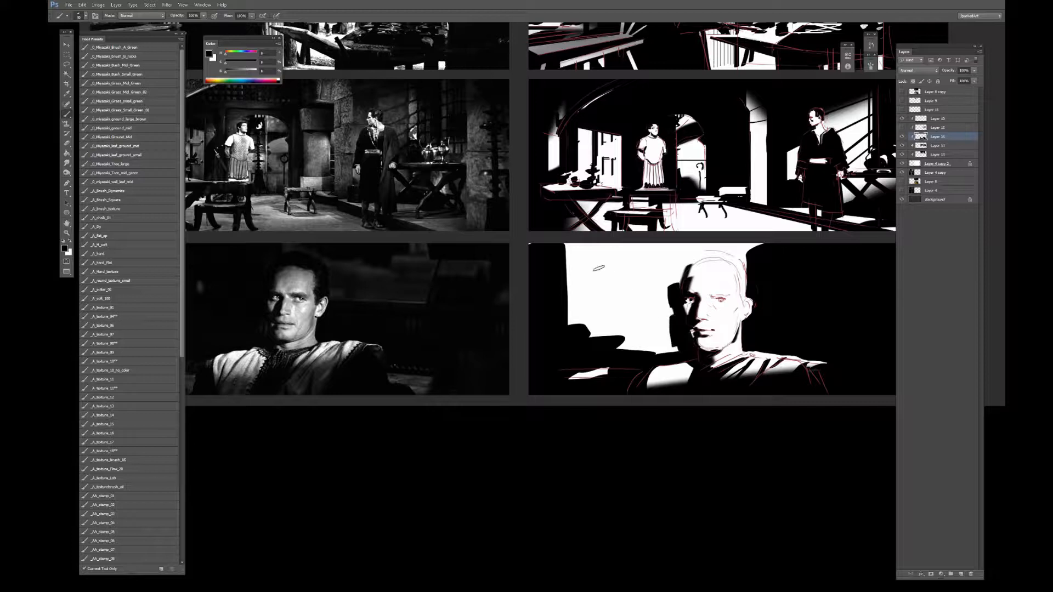
# Fill the white background on the face's shadow side in black and block in the dark hair over the crown.
pyautogui.moveTo(557, 247); pyautogui.dragTo(586, 330)
pyautogui.moveTo(541, 251)
pyautogui.mouseDown()
pyautogui.moveTo(574, 290)
pyautogui.moveTo(571, 245)
pyautogui.moveTo(595, 334)
pyautogui.moveTo(607, 310)
pyautogui.moveTo(628, 308)
pyautogui.moveTo(649, 351)
pyautogui.moveTo(666, 331)
pyautogui.mouseUp()
pyautogui.moveTo(654, 279)
pyautogui.mouseDown()
pyautogui.moveTo(674, 353)
pyautogui.moveTo(594, 256)
pyautogui.moveTo(596, 241)
pyautogui.moveTo(613, 259)
pyautogui.moveTo(627, 263)
pyautogui.moveTo(618, 246)
pyautogui.moveTo(640, 259)
pyautogui.moveTo(663, 294)
pyautogui.moveTo(698, 262)
pyautogui.moveTo(682, 258)
pyautogui.moveTo(702, 251)
pyautogui.moveTo(672, 259)
pyautogui.moveTo(672, 281)
pyautogui.moveTo(728, 235)
pyautogui.moveTo(688, 260)
pyautogui.moveTo(745, 255)
pyautogui.moveTo(744, 302)
pyautogui.mouseUp()
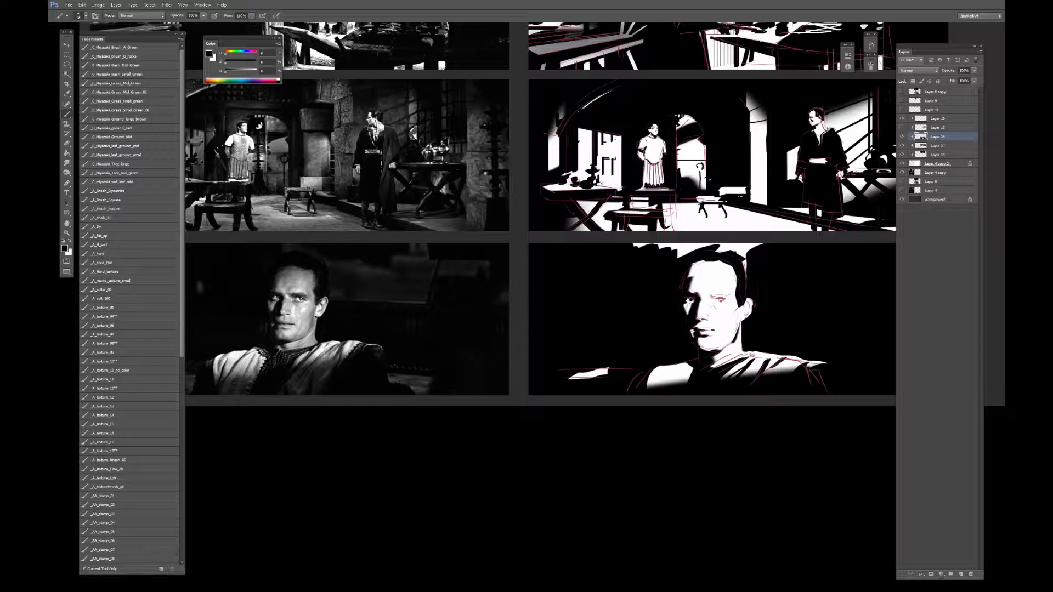
# Refine the dark edge near the ear and cover the leftover white above the head in black.
pyautogui.press('x')
pyautogui.press('x')
pyautogui.moveTo(747, 297); pyautogui.dragTo(756, 301)
pyautogui.moveTo(745, 255)
pyautogui.mouseDown()
pyautogui.moveTo(751, 276)
pyautogui.moveTo(761, 244)
pyautogui.moveTo(740, 255)
pyautogui.moveTo(647, 247)
pyautogui.mouseUp()
pyautogui.moveTo(768, 307); pyautogui.dragTo(752, 295)
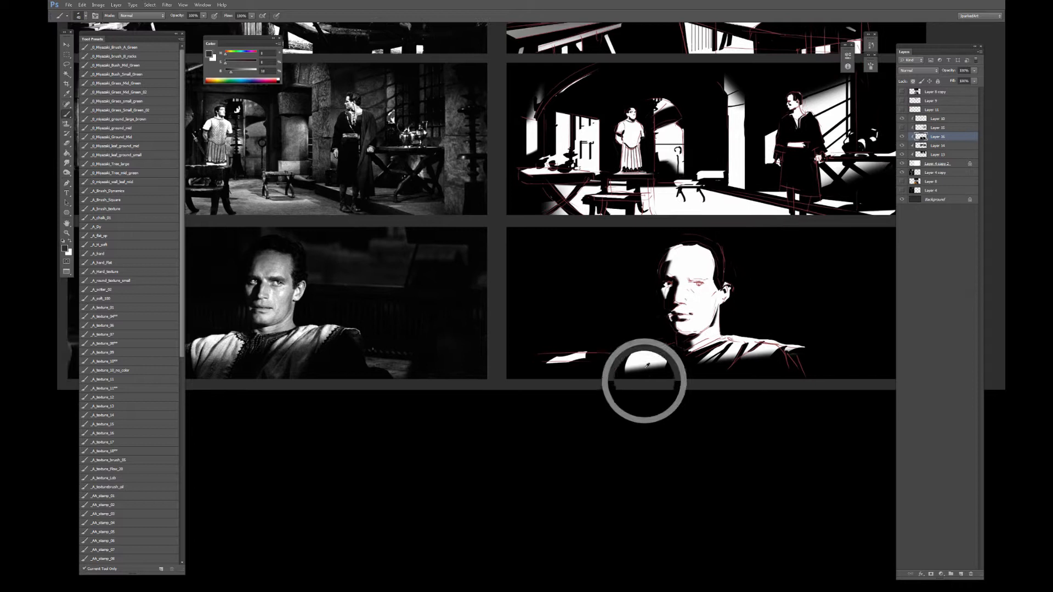
# Paint black garment folds across the white shoulder on the man's shadow side with a smaller brush.
pyautogui.press('[')
pyautogui.press('[')
pyautogui.press('[')
pyautogui.press('[')
pyautogui.moveTo(635, 360)
pyautogui.mouseDown()
pyautogui.moveTo(651, 345)
pyautogui.moveTo(642, 355)
pyautogui.moveTo(661, 357)
pyautogui.mouseUp()
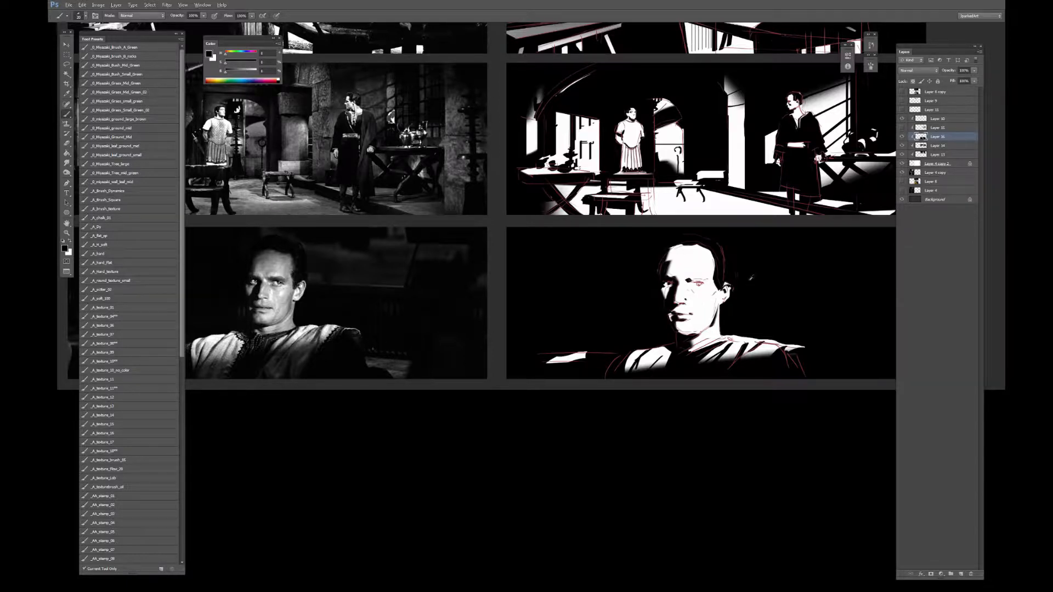
# Paint the eye and brow on the lit side of the face in black with a very small brush.
pyautogui.press('[')
pyautogui.press('[')
pyautogui.press('[')
pyautogui.press('[')
pyautogui.press('[')
pyautogui.press('[')
pyautogui.press('[')
pyautogui.press('[')
pyautogui.press('[')
pyautogui.press('[')
pyautogui.moveTo(693, 279); pyautogui.dragTo(706, 283)
pyautogui.rightClick(680, 256)
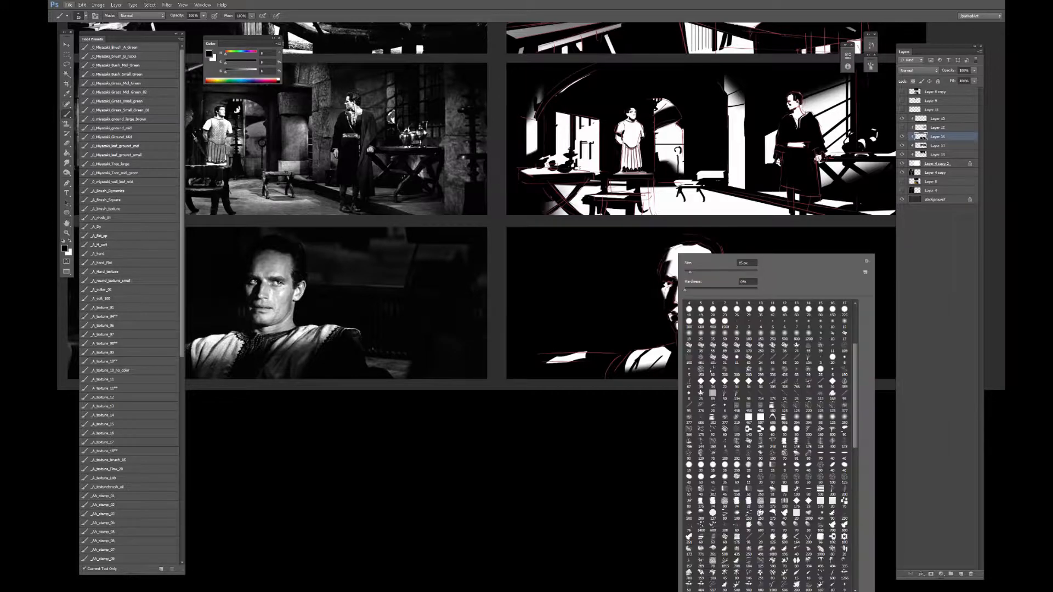
pyautogui.click(607, 457)
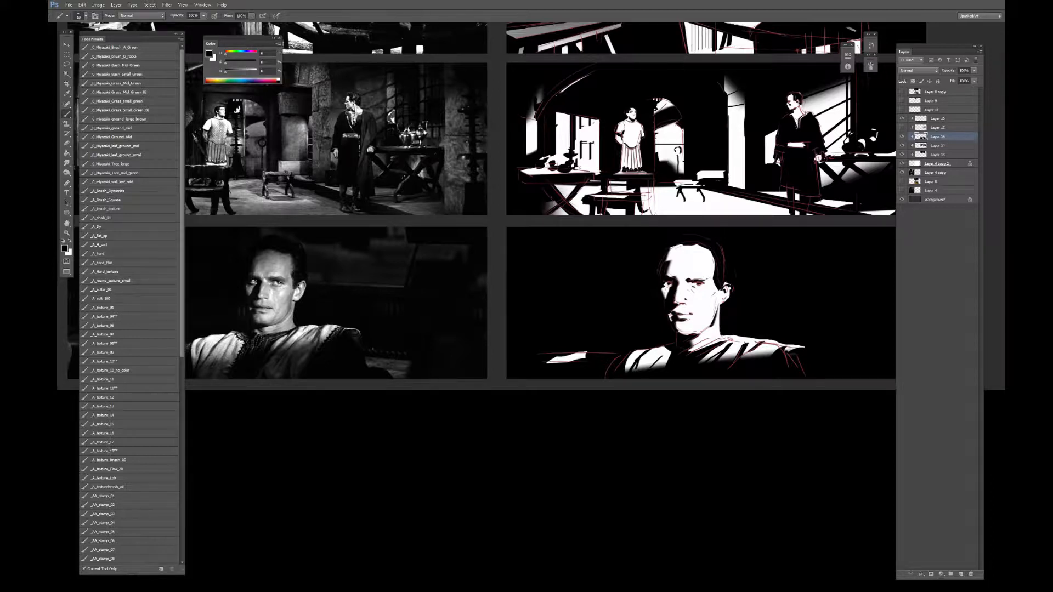
# Hide the red sketch-line layers and touch up the black shadows around the nose, mouth and neck.
pyautogui.moveTo(902, 110); pyautogui.dragTo(903, 127)
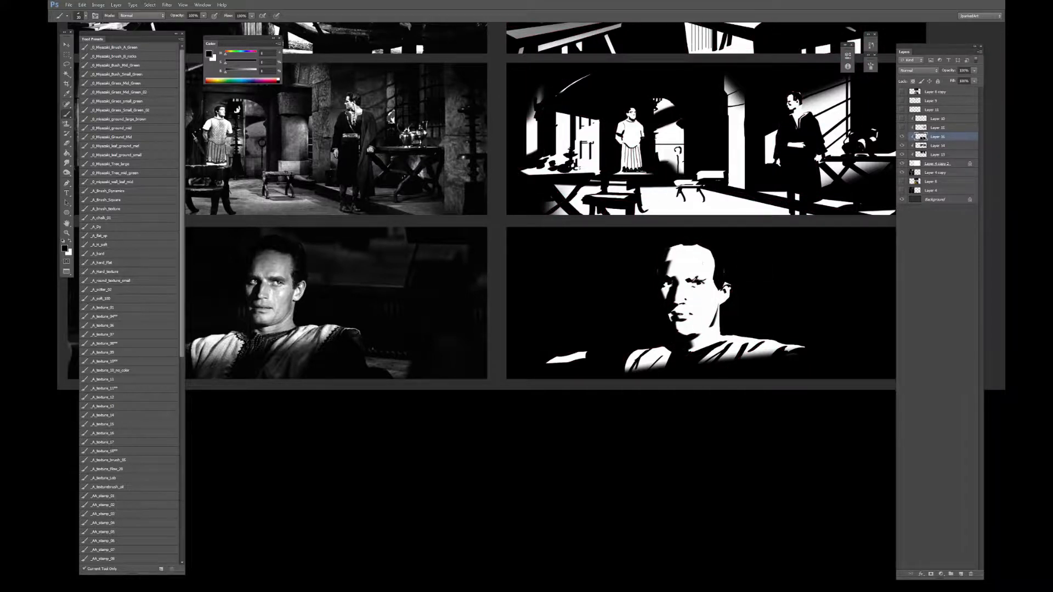
pyautogui.moveTo(672, 305); pyautogui.dragTo(675, 311)
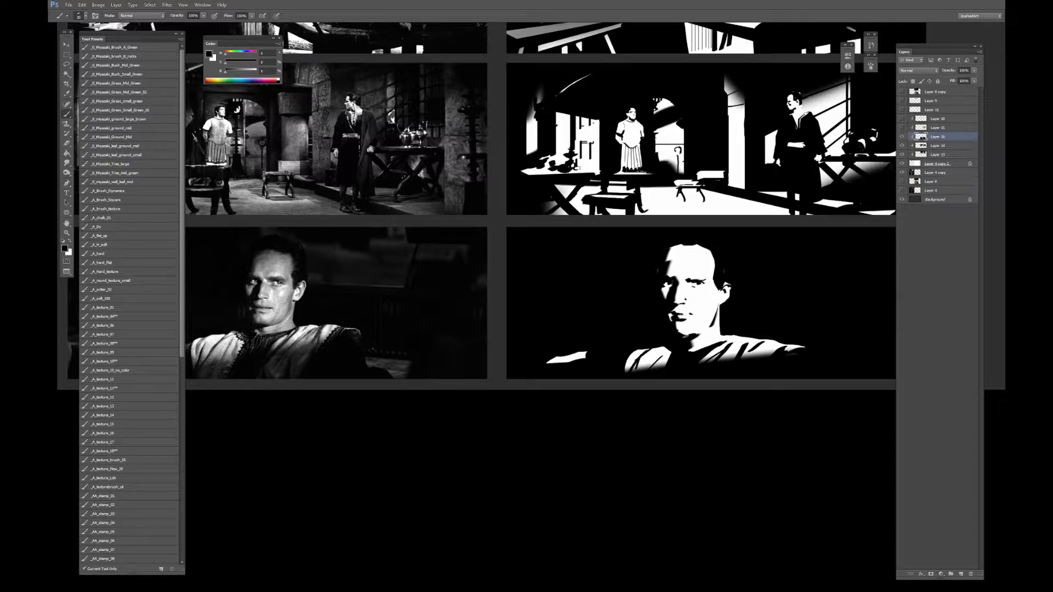
pyautogui.moveTo(678, 332); pyautogui.dragTo(707, 326)
pyautogui.hotkey('ctrl', '-')
pyautogui.scroll(2, 541, 258)
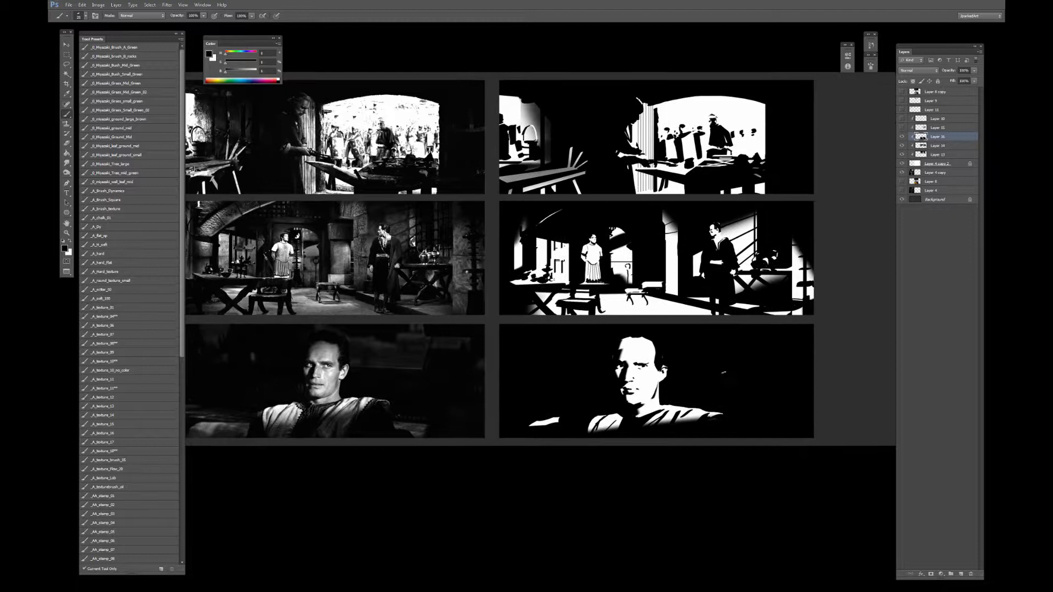
# Touch up the shoulder folds, neck and hairline, and break up the white arm highlight with black strokes.
pyautogui.press(']')
pyautogui.click(688, 418)
pyautogui.press('x')
pyautogui.click(683, 407)
pyautogui.press('x')
pyautogui.moveTo(658, 384); pyautogui.dragTo(650, 404)
pyautogui.moveTo(622, 347); pyautogui.dragTo(617, 354)
pyautogui.moveTo(539, 416)
pyautogui.mouseDown()
pyautogui.moveTo(551, 427)
pyautogui.moveTo(559, 418)
pyautogui.mouseUp()
pyautogui.scroll(-1, 667, 461)
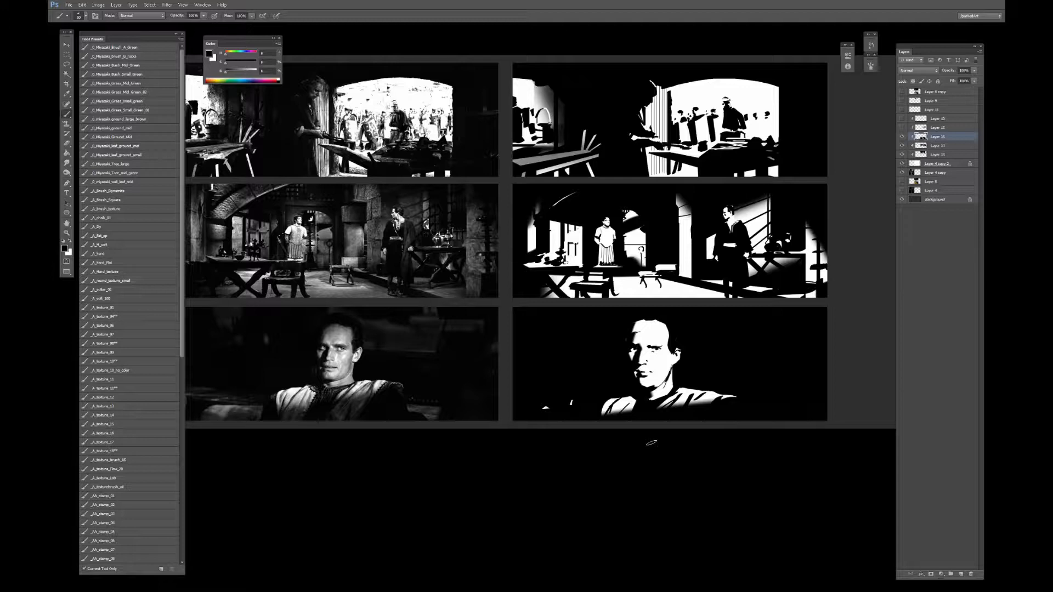
# Adjust the brush size and refine the small remaining highlights along the man's arm.
pyautogui.press('x')
pyautogui.press(']')
pyautogui.press(']')
pyautogui.press(']')
pyautogui.press(']')
pyautogui.press('x')
pyautogui.press('[')
pyautogui.press('[')
pyautogui.press('[')
pyautogui.press('[')
pyautogui.keyDown('alt'); pyautogui.rightClick(638, 324); pyautogui.keyUp('alt')
pyautogui.moveTo(543, 406); pyautogui.dragTo(562, 399)
pyautogui.press('[')
pyautogui.press('[')
pyautogui.press('[')
pyautogui.press('[')
pyautogui.press('[')
pyautogui.moveTo(706, 358); pyautogui.dragTo(742, 358)
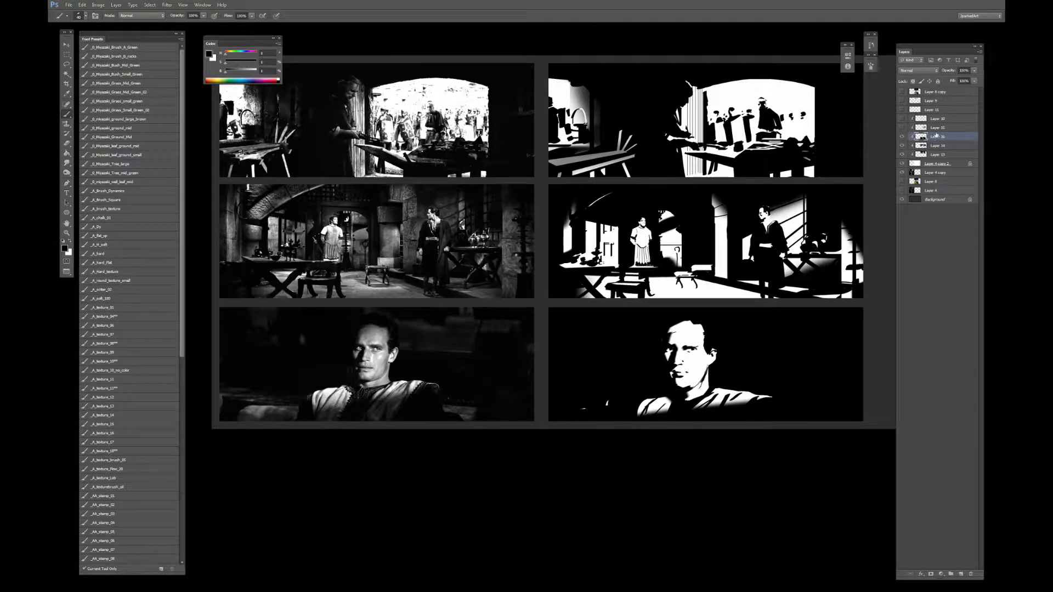
# Group the finished value-study layers together with their reference layer, Layer 4 copy.
pyautogui.click(938, 119)
pyautogui.keyDown('shift'); pyautogui.click(937, 173); pyautogui.keyUp('shift')
pyautogui.hotkey('ctrl', 'g')
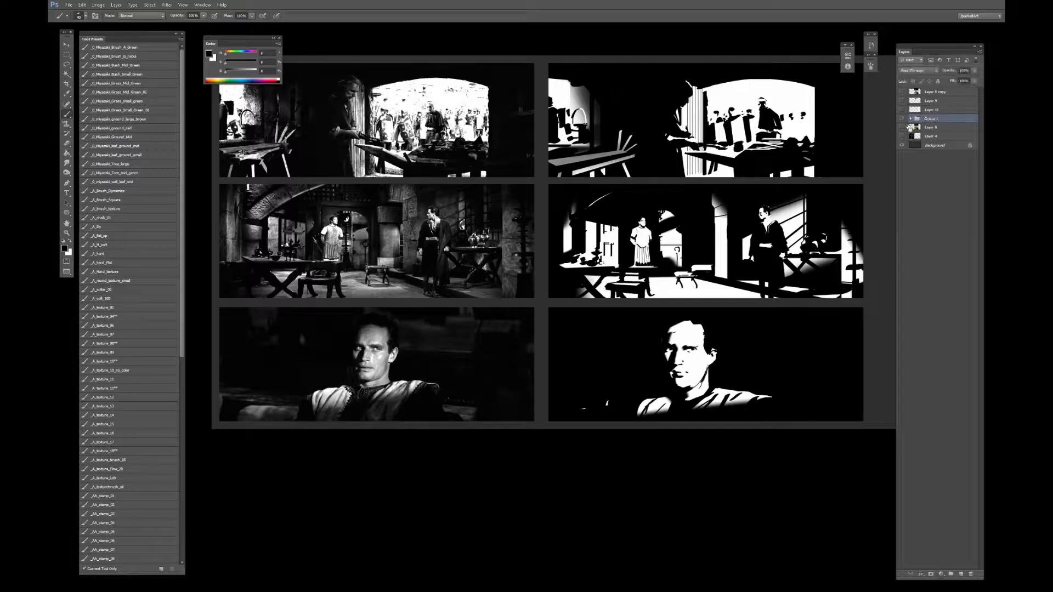
# Hide the group of finished studies and show the layer holding the next three film stills.
pyautogui.click(902, 119)
pyautogui.click(903, 119)
pyautogui.click(902, 119)
pyautogui.click(902, 119)
pyautogui.click(902, 119)
pyautogui.click(903, 128)
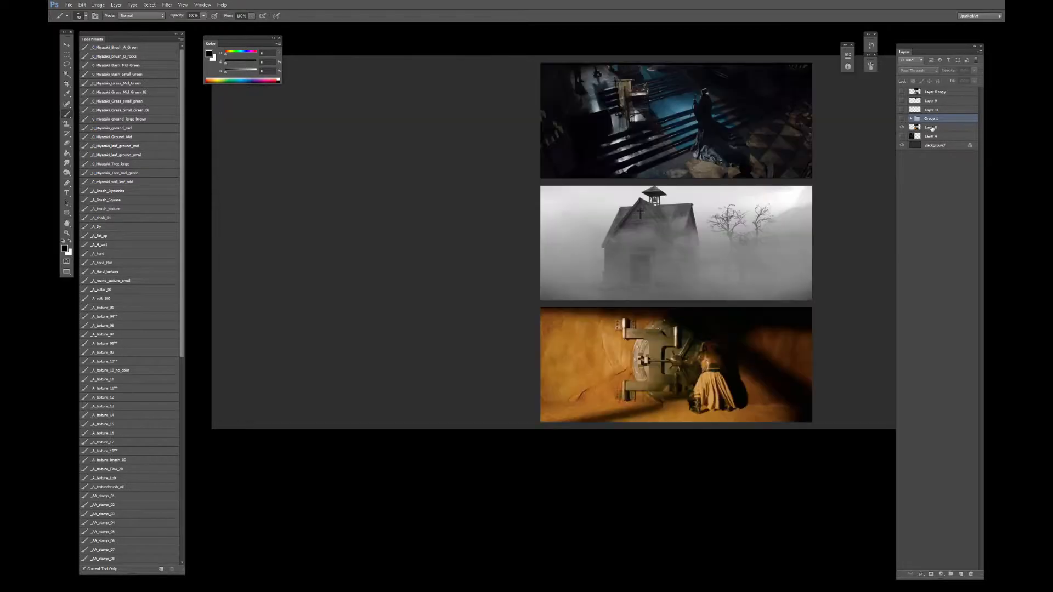
# Copy the foggy church still from the reference stills layer onto a new layer of its own.
pyautogui.click(932, 127)
pyautogui.press('v')
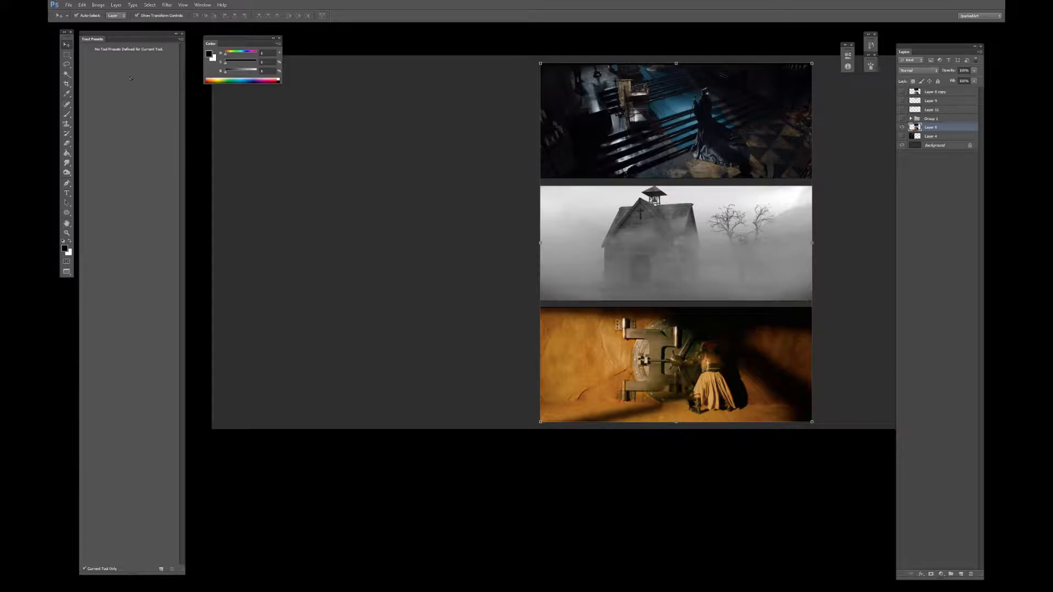
pyautogui.click(67, 54)
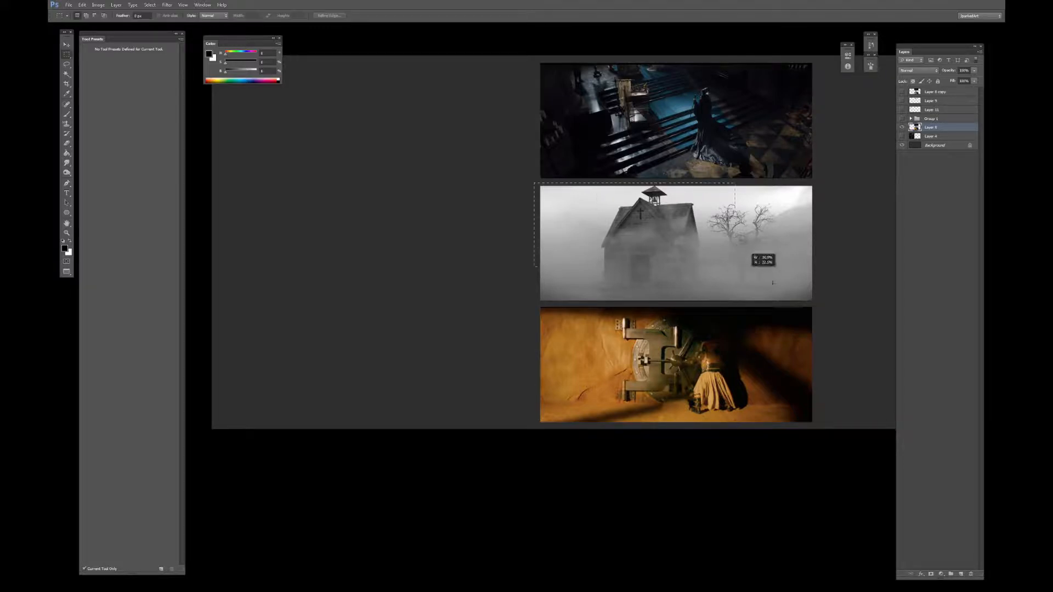
pyautogui.hotkey('ctrl', 'v')
pyautogui.press('v')
# Move the three reference stills toward the canvas's left edge and align the church copy beside the original church still.
pyautogui.moveTo(802, 224); pyautogui.dragTo(837, 245)
pyautogui.moveTo(719, 125); pyautogui.dragTo(713, 125)
pyautogui.moveTo(464, 137); pyautogui.dragTo(459, 133)
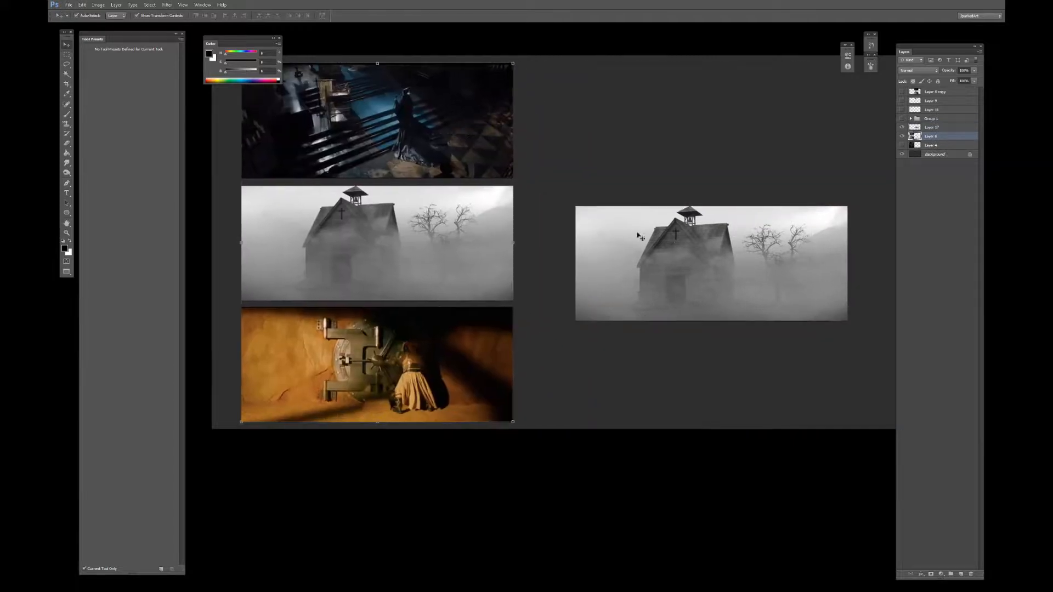
pyautogui.moveTo(651, 257); pyautogui.dragTo(597, 236)
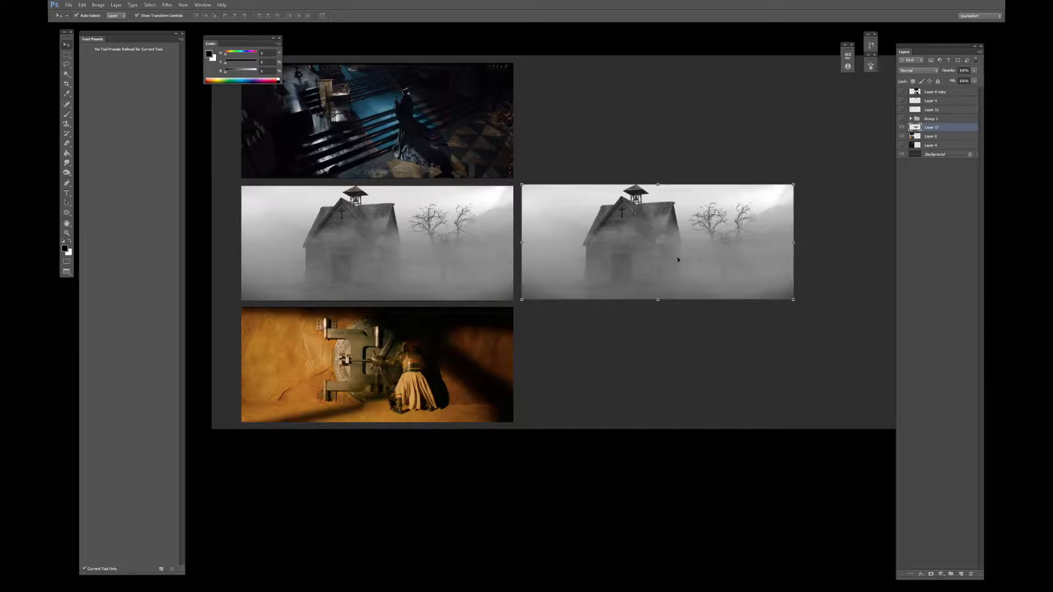
# Duplicate the layer with the three reference stills and fully desaturate the duplicate with Hue/Saturation.
pyautogui.click(459, 250)
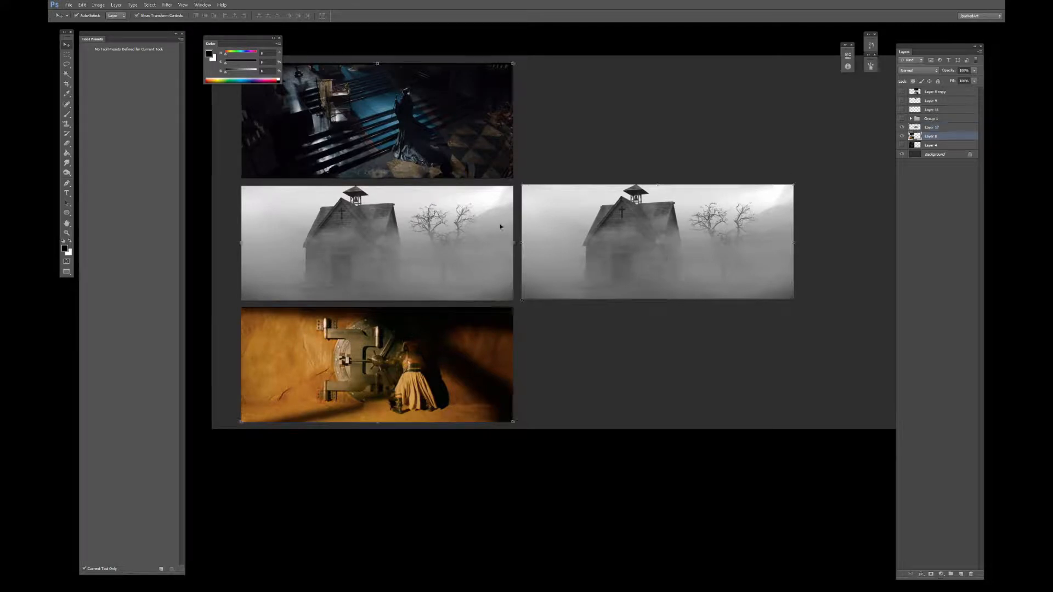
pyautogui.moveTo(930, 133); pyautogui.dragTo(961, 574)
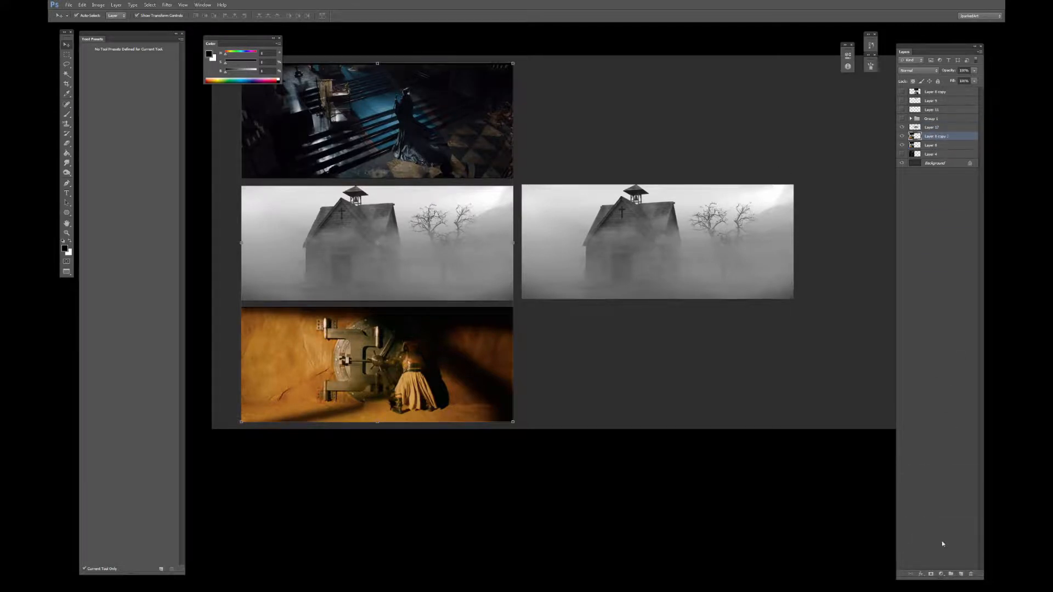
pyautogui.hotkey('ctrl', 'u')
pyautogui.moveTo(707, 186); pyautogui.dragTo(666, 187)
pyautogui.press('Return')
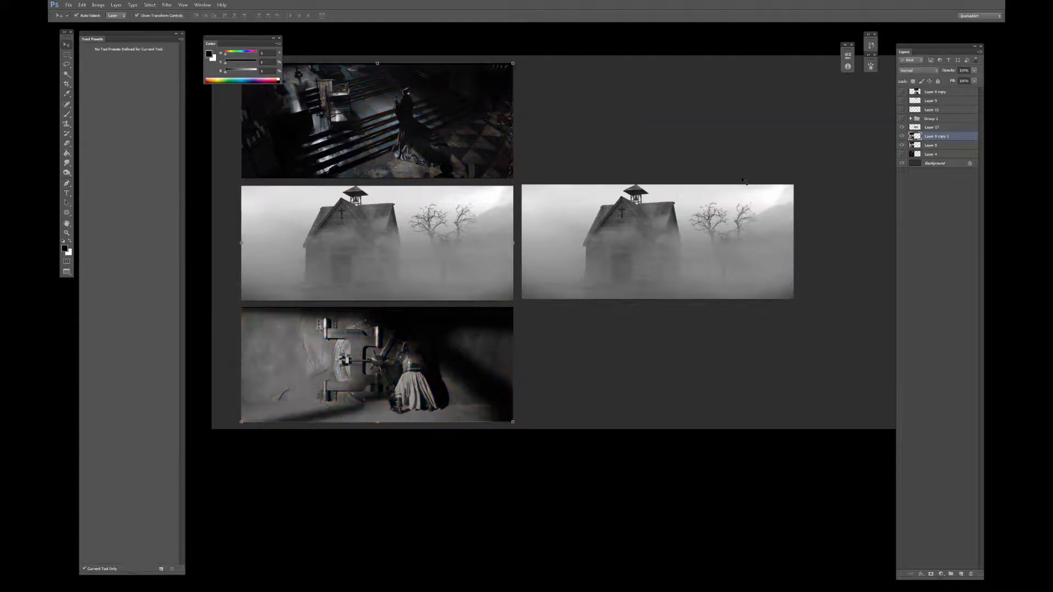
# Increase the desaturated stills' contrast by pulling in the highlight input with Levels.
pyautogui.hotkey('ctrl', 'l')
pyautogui.moveTo(504, 300); pyautogui.dragTo(454, 300)
pyautogui.press('Return')
pyautogui.press('v')
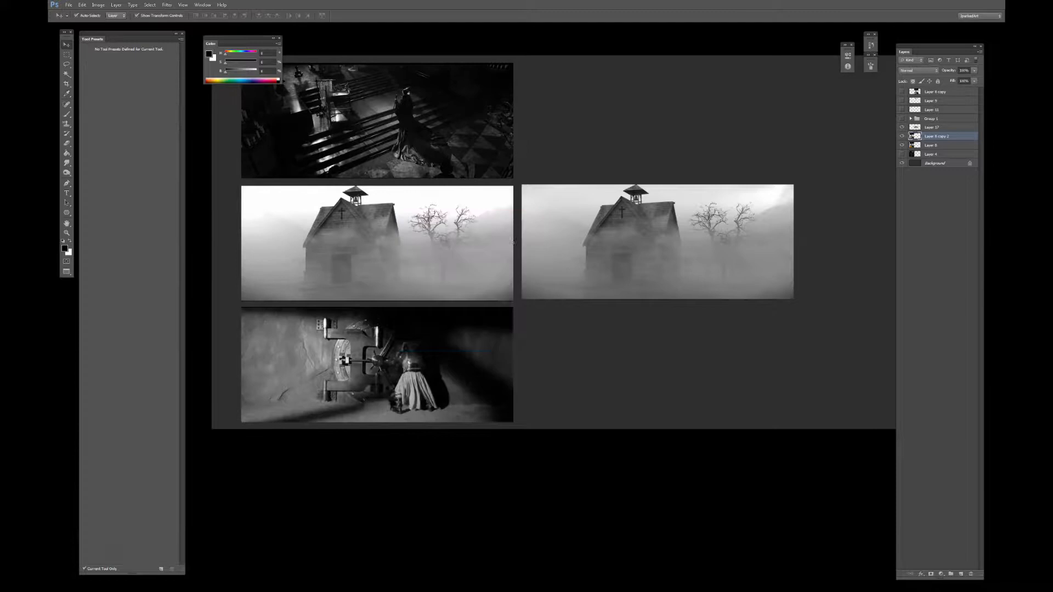
# Raise the separate church copy's Hue/Saturation lightness to the maximum, making it a blank white frame.
pyautogui.hotkey('alt', ']')
pyautogui.hotkey('ctrl', 'u')
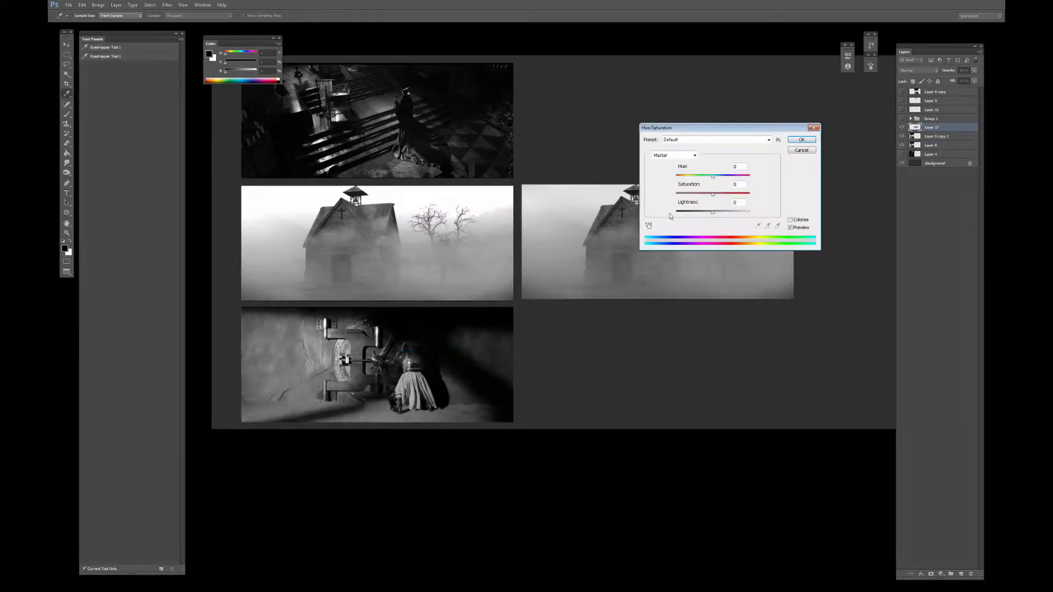
pyautogui.moveTo(714, 213); pyautogui.dragTo(775, 209)
pyautogui.press('Return')
pyautogui.press('b')
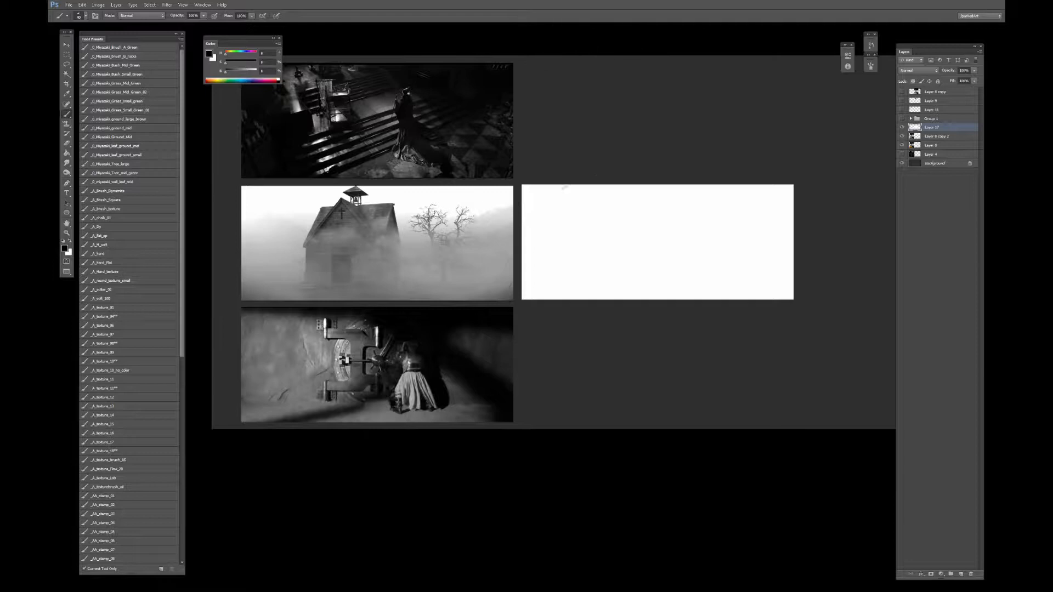
# Lock the white frame's transparent pixels and paint a straight black ground strip along its lower edge.
pyautogui.press('/')
pyautogui.press(']')
pyautogui.press(']')
pyautogui.press(']')
pyautogui.press(']')
pyautogui.press(']')
pyautogui.press(']')
pyautogui.press(']')
pyautogui.press(']')
pyautogui.press(']')
pyautogui.press(']')
pyautogui.moveTo(524, 294); pyautogui.dragTo(822, 297)
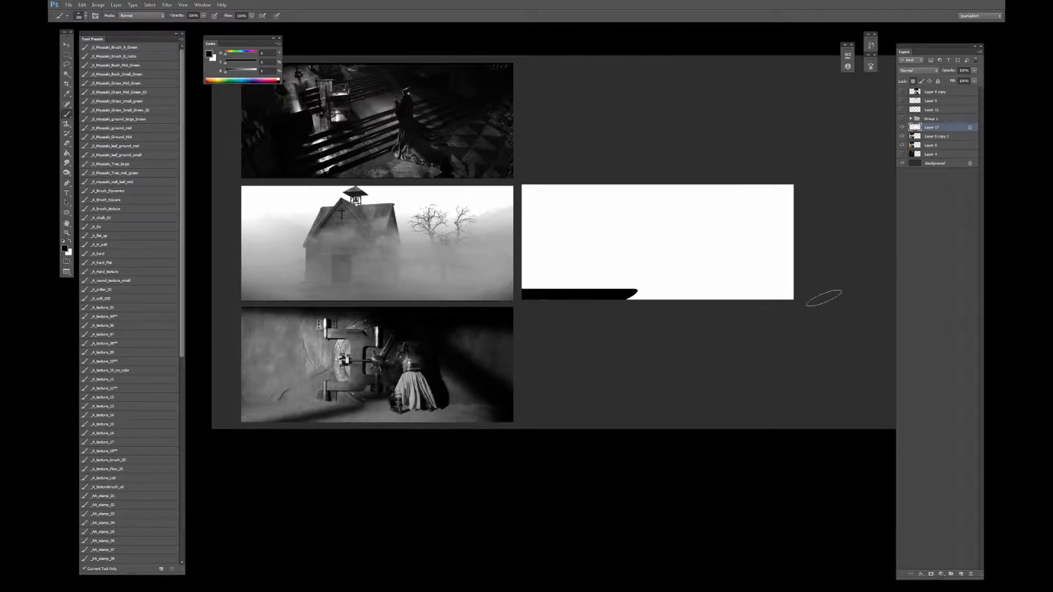
pyautogui.press('[')
pyautogui.press('[')
pyautogui.press('[')
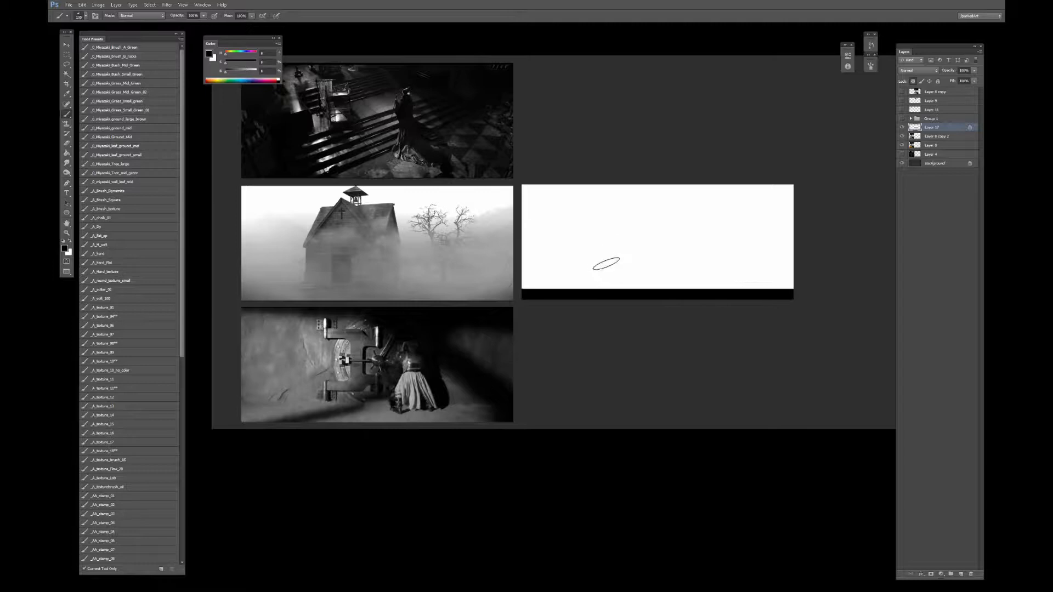
# Outline the church's body and sloping roof above the ground strip with the Polygonal Lasso and fill it with black.
pyautogui.press('l')
pyautogui.click(600, 288)
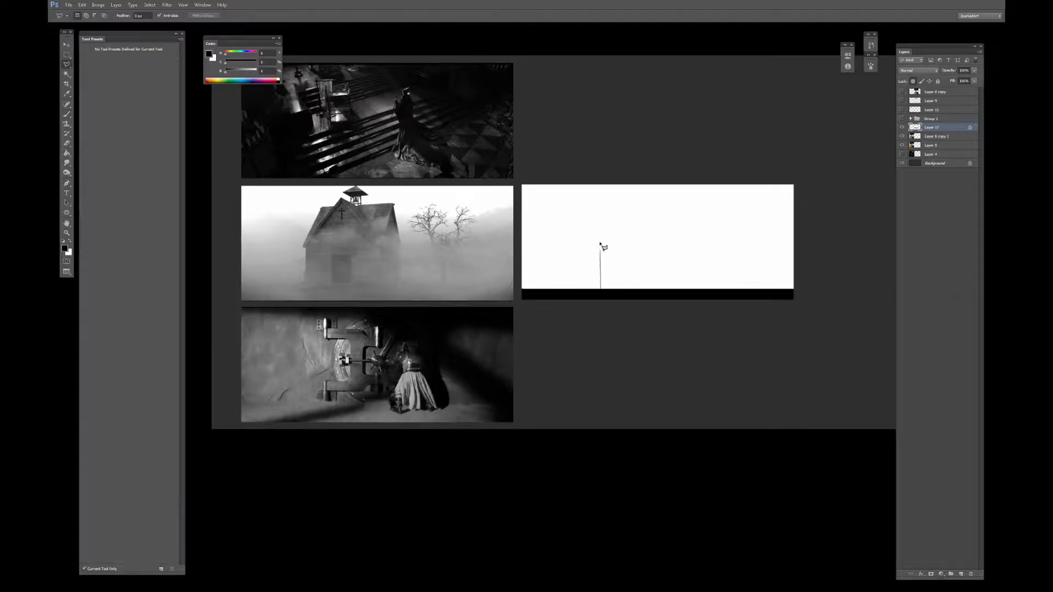
pyautogui.click(599, 246)
pyautogui.click(619, 204)
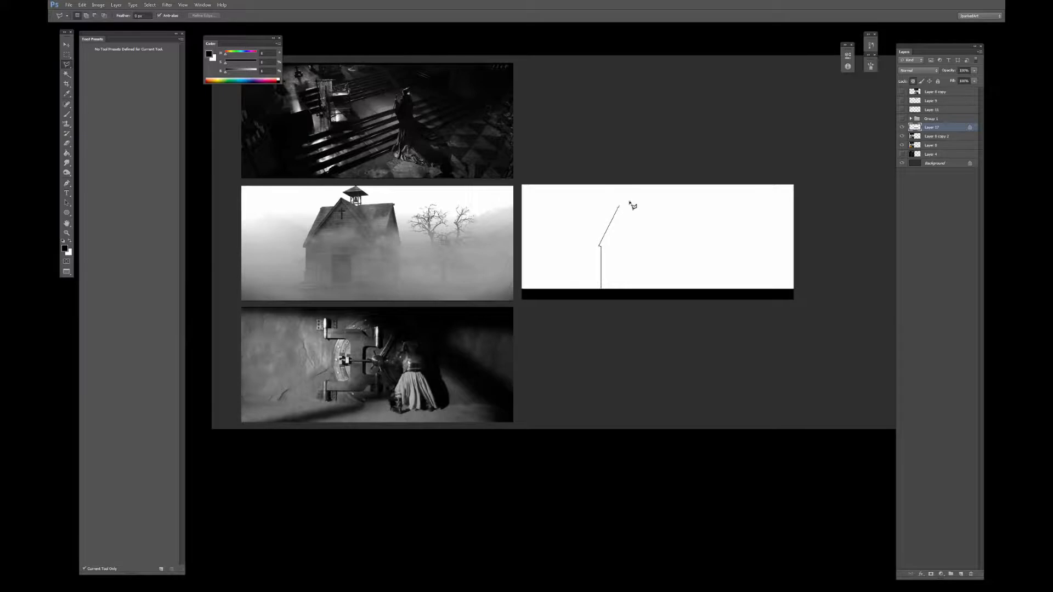
pyautogui.click(689, 200)
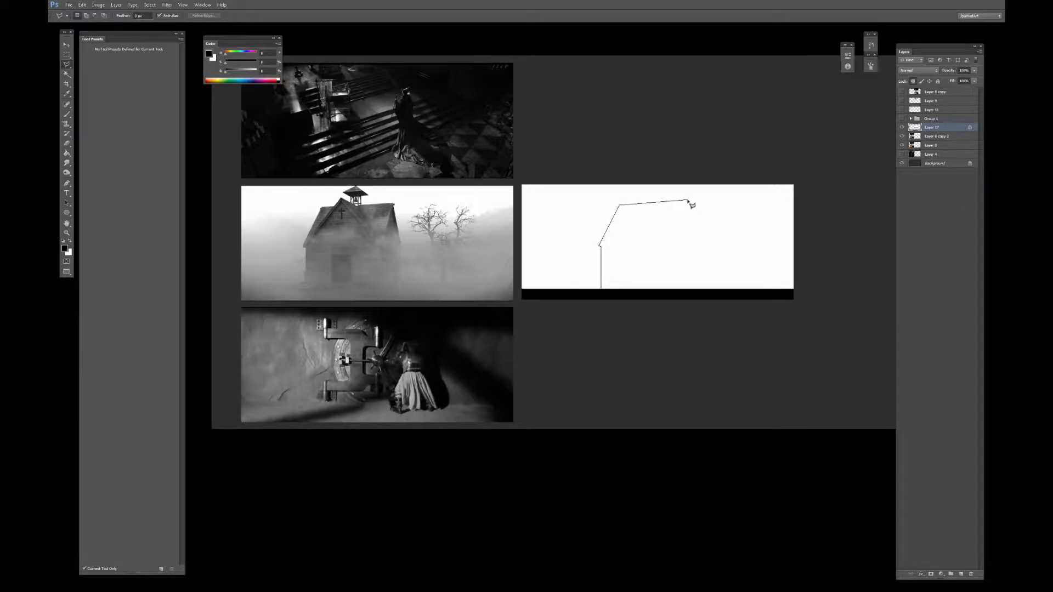
pyautogui.click(701, 240)
pyautogui.click(707, 293)
pyautogui.doubleClick(658, 290)
pyautogui.press('g')
pyautogui.click(667, 271)
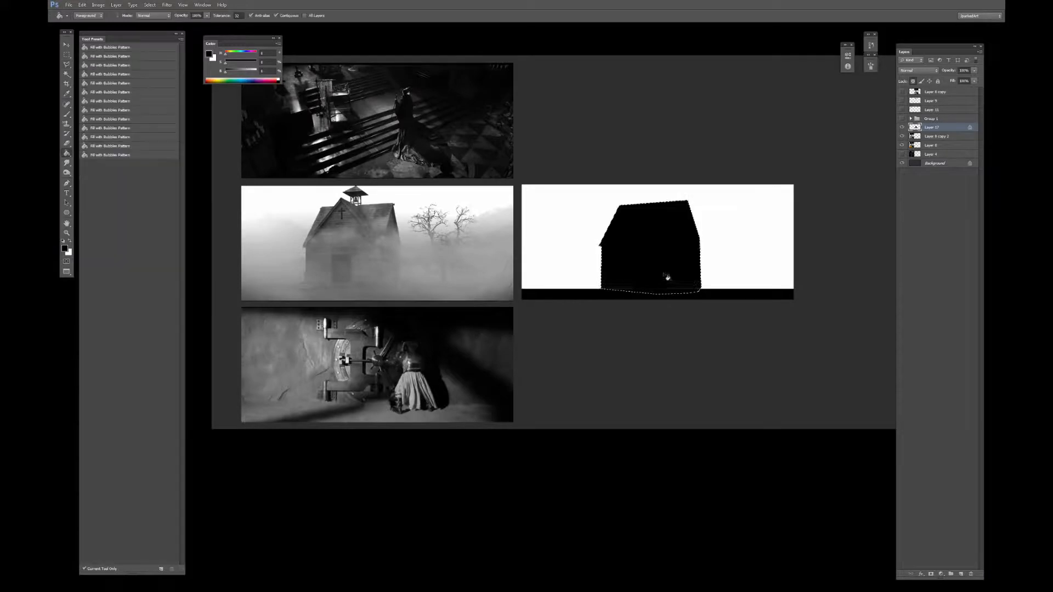
# Add the front gable peak and small belfry roof to the church silhouette as black-filled lasso selections.
pyautogui.press('b')
pyautogui.keyDown('alt'); pyautogui.click(657, 283); pyautogui.keyUp('alt')
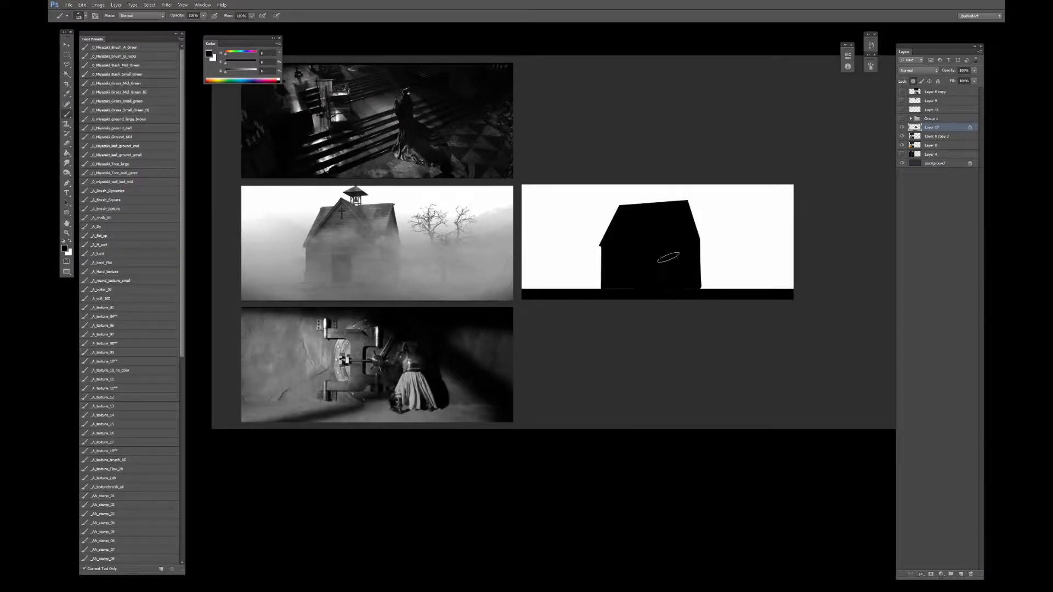
pyautogui.keyDown('alt'); pyautogui.click(656, 247); pyautogui.keyUp('alt')
pyautogui.press('l')
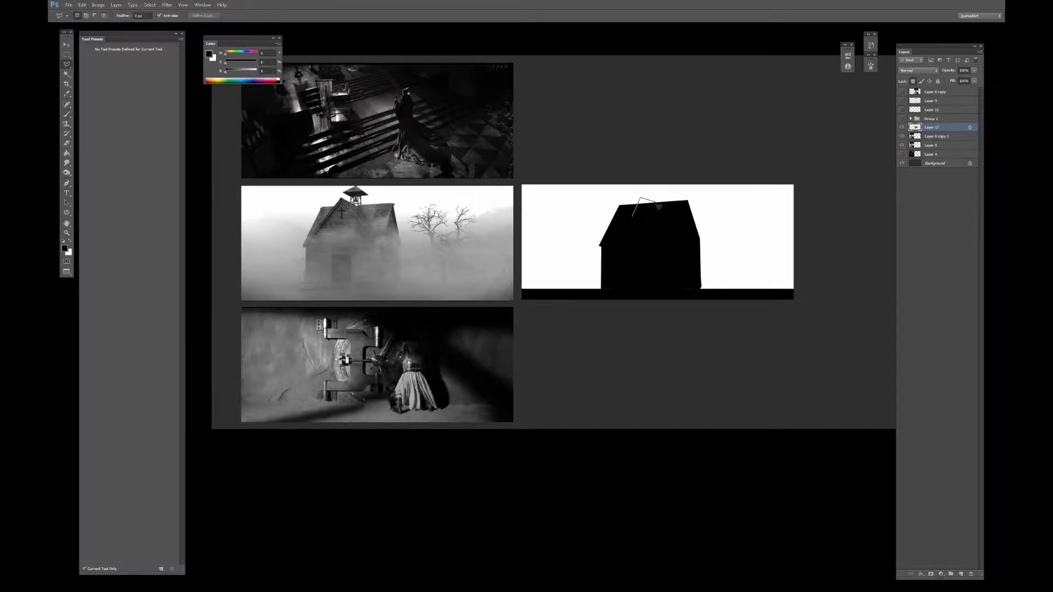
pyautogui.moveTo(658, 208); pyautogui.dragTo(654, 209)
pyautogui.hotkey('alt', 'BackSpace')
pyautogui.hotkey('ctrl', 'd')
# Paint the belfry posts and bell between its roof and the church, and thicken the black ground strip.
pyautogui.press('b')
pyautogui.press('[')
pyautogui.press('[')
pyautogui.press('[')
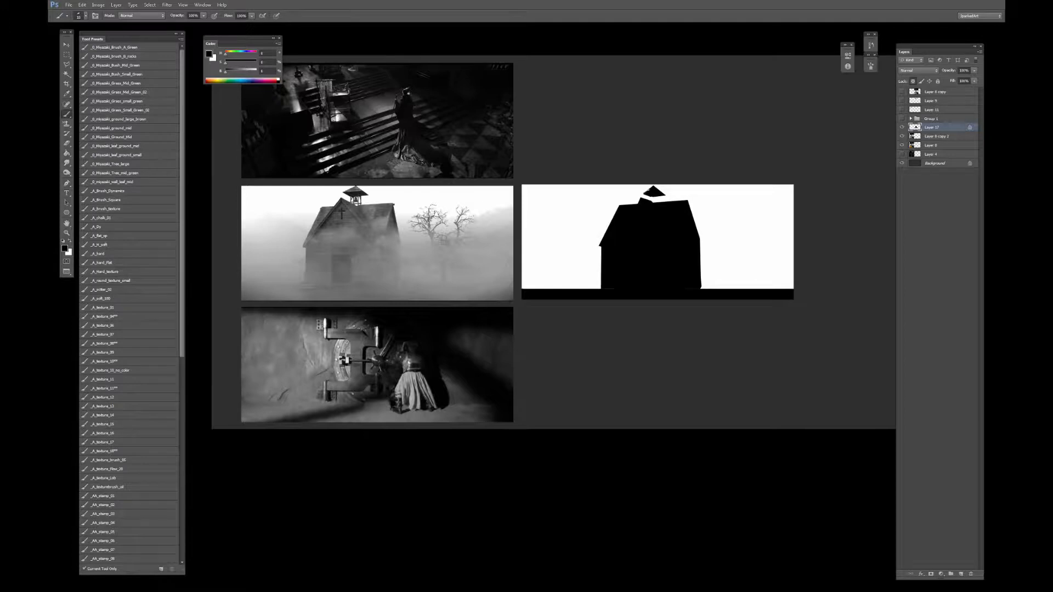
pyautogui.moveTo(658, 193); pyautogui.dragTo(666, 192)
pyautogui.moveTo(652, 200); pyautogui.dragTo(662, 201)
pyautogui.moveTo(516, 295); pyautogui.dragTo(788, 294)
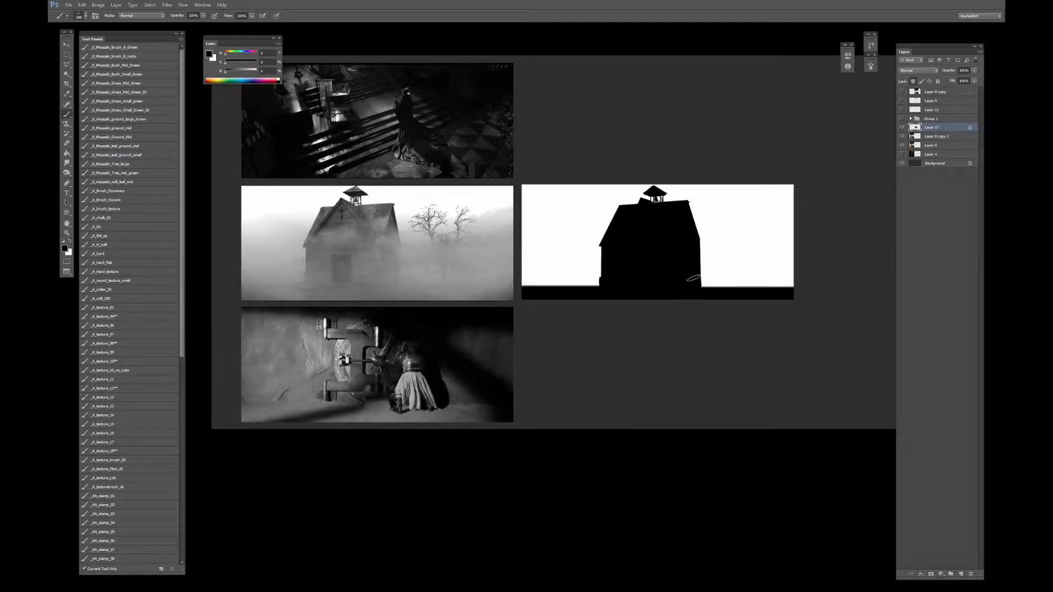
# Choose another brush and paint thin black leaning lines rising from the ground at the frame's right edge.
pyautogui.press('[')
pyautogui.press('[')
pyautogui.press('[')
pyautogui.press('[')
pyautogui.rightClick(629, 235)
pyautogui.doubleClick(645, 255)
pyautogui.moveTo(769, 291)
pyautogui.mouseDown()
pyautogui.moveTo(820, 229)
pyautogui.moveTo(797, 267)
pyautogui.moveTo(808, 216)
pyautogui.moveTo(773, 288)
pyautogui.moveTo(782, 271)
pyautogui.moveTo(735, 214)
pyautogui.moveTo(747, 225)
pyautogui.moveTo(749, 268)
pyautogui.mouseUp()
# Paint the bare tree's crooked black trunk and first branches to the right of the church silhouette.
pyautogui.press(']')
pyautogui.press(']')
pyautogui.press(']')
pyautogui.press(']')
pyautogui.press(']')
pyautogui.press(']')
pyautogui.moveTo(736, 267)
pyautogui.mouseDown()
pyautogui.moveTo(737, 287)
pyautogui.moveTo(737, 254)
pyautogui.moveTo(713, 200)
pyautogui.moveTo(705, 212)
pyautogui.moveTo(730, 197)
pyautogui.mouseUp()
pyautogui.hotkey('ctrl', 'z')
pyautogui.moveTo(720, 238)
pyautogui.mouseDown()
pyautogui.moveTo(737, 255)
pyautogui.moveTo(729, 227)
pyautogui.moveTo(746, 245)
pyautogui.moveTo(729, 233)
pyautogui.moveTo(740, 245)
pyautogui.moveTo(742, 219)
pyautogui.moveTo(727, 226)
pyautogui.moveTo(741, 242)
pyautogui.moveTo(741, 289)
pyautogui.mouseUp()
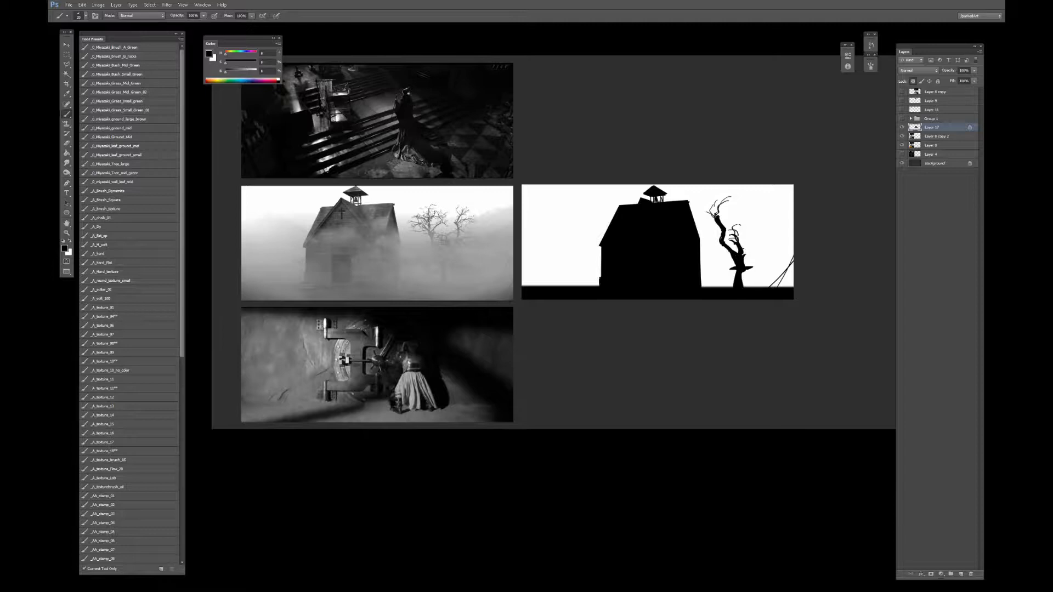
# Extend the bare tree with black branches and fine twigs reaching toward the church and the frame's right edge.
pyautogui.moveTo(742, 247)
pyautogui.mouseDown()
pyautogui.moveTo(750, 238)
pyautogui.moveTo(703, 223)
pyautogui.moveTo(699, 206)
pyautogui.moveTo(723, 192)
pyautogui.moveTo(724, 205)
pyautogui.moveTo(697, 225)
pyautogui.mouseUp()
pyautogui.moveTo(728, 197)
pyautogui.mouseDown()
pyautogui.moveTo(737, 195)
pyautogui.moveTo(727, 236)
pyautogui.moveTo(752, 219)
pyautogui.moveTo(740, 256)
pyautogui.moveTo(755, 203)
pyautogui.moveTo(772, 221)
pyautogui.moveTo(765, 240)
pyautogui.moveTo(775, 250)
pyautogui.moveTo(756, 232)
pyautogui.mouseUp()
pyautogui.moveTo(764, 239); pyautogui.dragTo(769, 233)
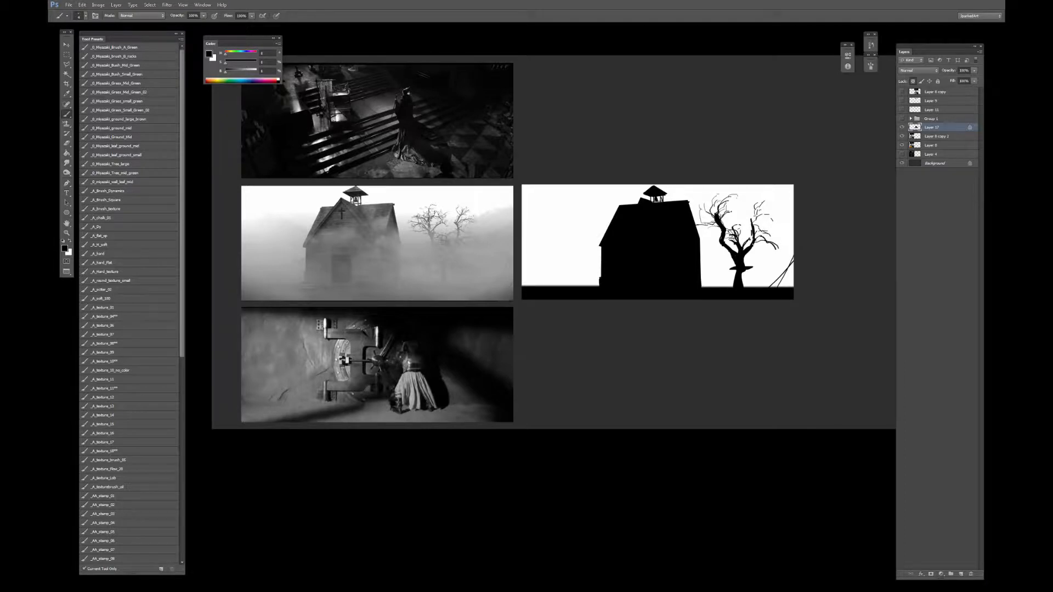
pyautogui.moveTo(769, 240); pyautogui.dragTo(776, 247)
pyautogui.moveTo(741, 242); pyautogui.dragTo(747, 237)
pyautogui.moveTo(741, 239); pyautogui.dragTo(750, 220)
# Fill the centre of the tree's crown with small black twigs.
pyautogui.press('e')
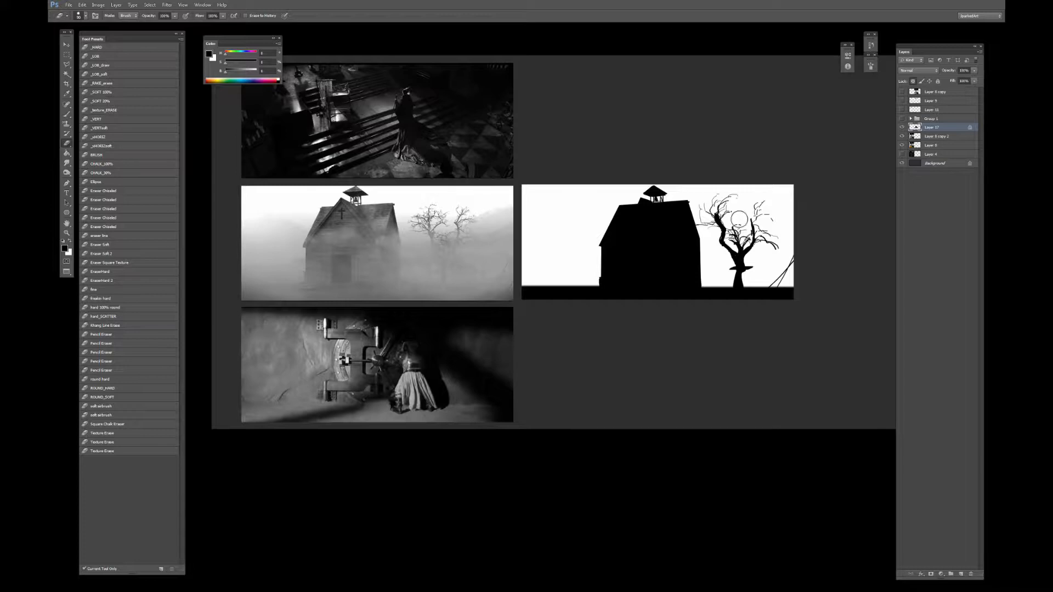
pyautogui.press('[')
pyautogui.press('[')
pyautogui.press('[')
pyautogui.press('[')
pyautogui.press('[')
pyautogui.press('[')
pyautogui.press('[')
pyautogui.press('b')
pyautogui.moveTo(749, 226)
pyautogui.mouseDown()
pyautogui.moveTo(740, 252)
pyautogui.moveTo(724, 248)
pyautogui.mouseUp()
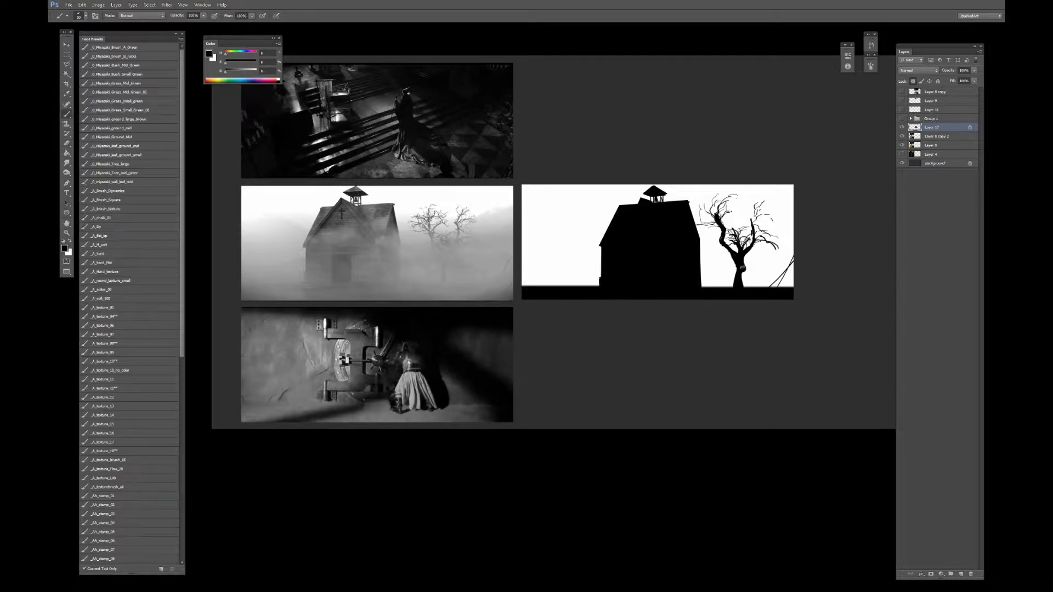
# Thicken the tree's lower trunk and paint thin black stakes and stalks around its base.
pyautogui.moveTo(741, 267); pyautogui.dragTo(745, 290)
pyautogui.press('e')
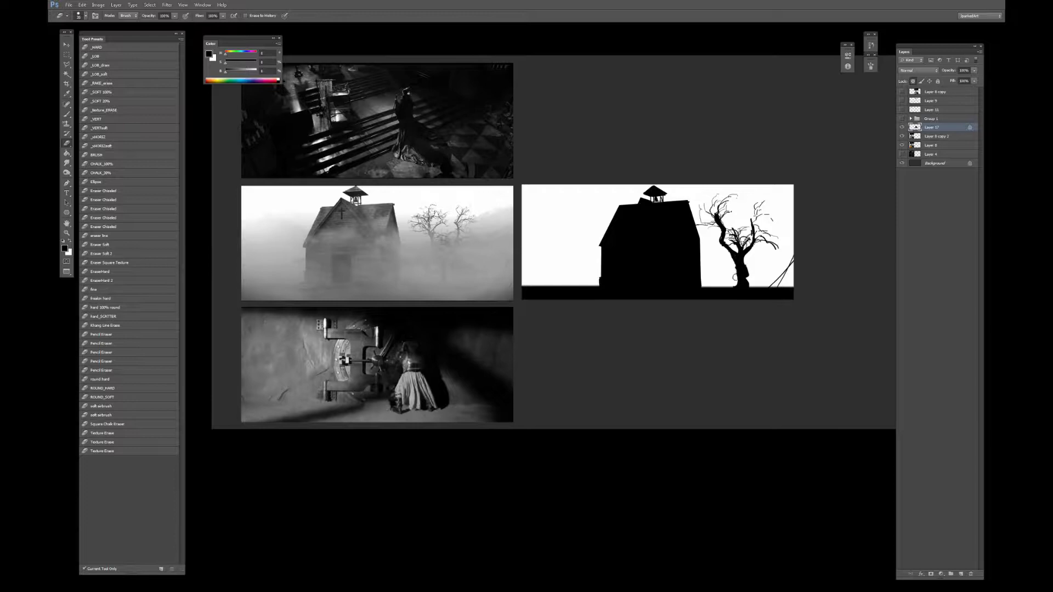
pyautogui.press('b')
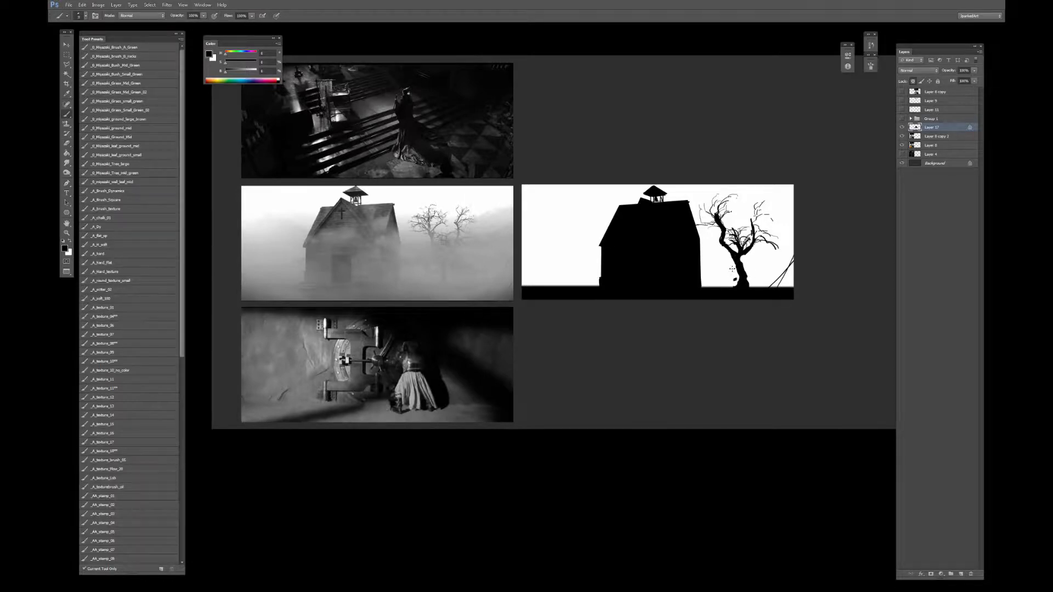
pyautogui.moveTo(737, 264)
pyautogui.mouseDown()
pyautogui.moveTo(729, 291)
pyautogui.moveTo(771, 287)
pyautogui.mouseUp()
pyautogui.press('e')
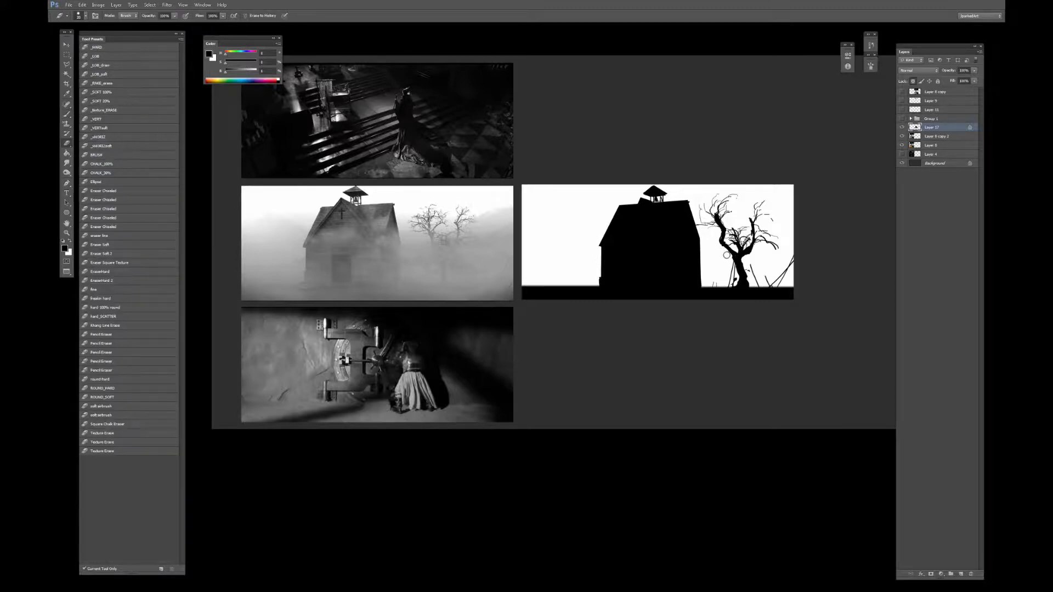
pyautogui.press('b')
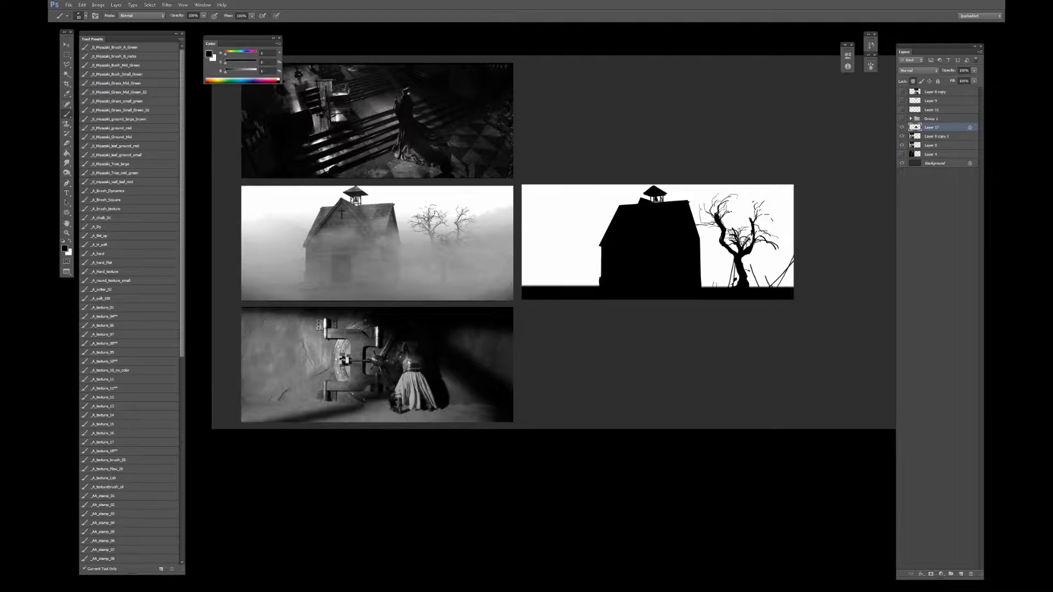
# Choose the soft round brush and duplicate the black-and-white silhouette layer.
pyautogui.click(105, 299)
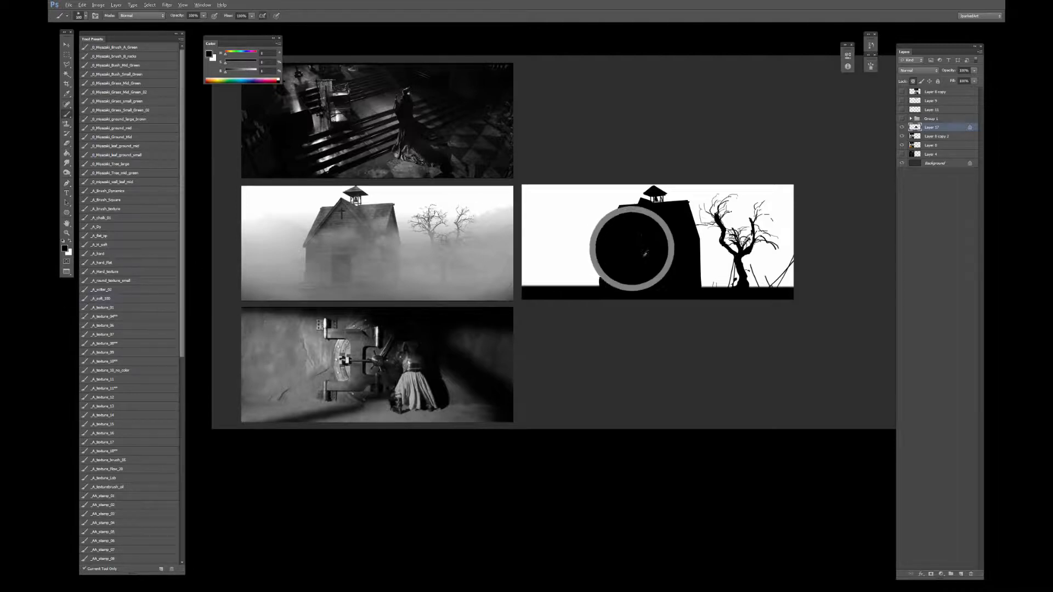
pyautogui.press('[')
pyautogui.press('[')
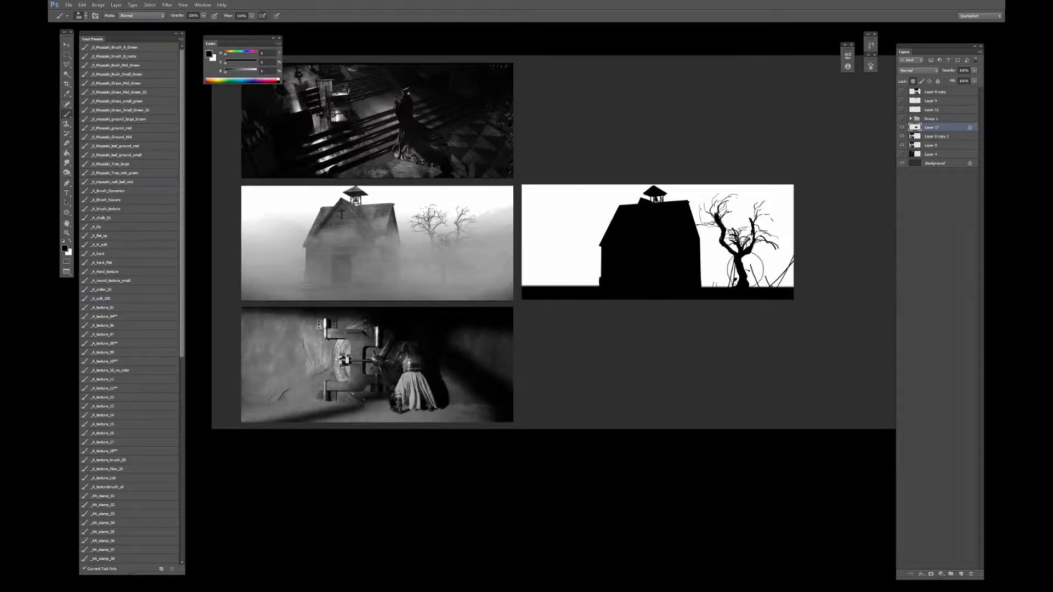
pyautogui.moveTo(935, 163)
pyautogui.mouseDown()
pyautogui.moveTo(944, 536)
pyautogui.moveTo(961, 574)
pyautogui.mouseUp()
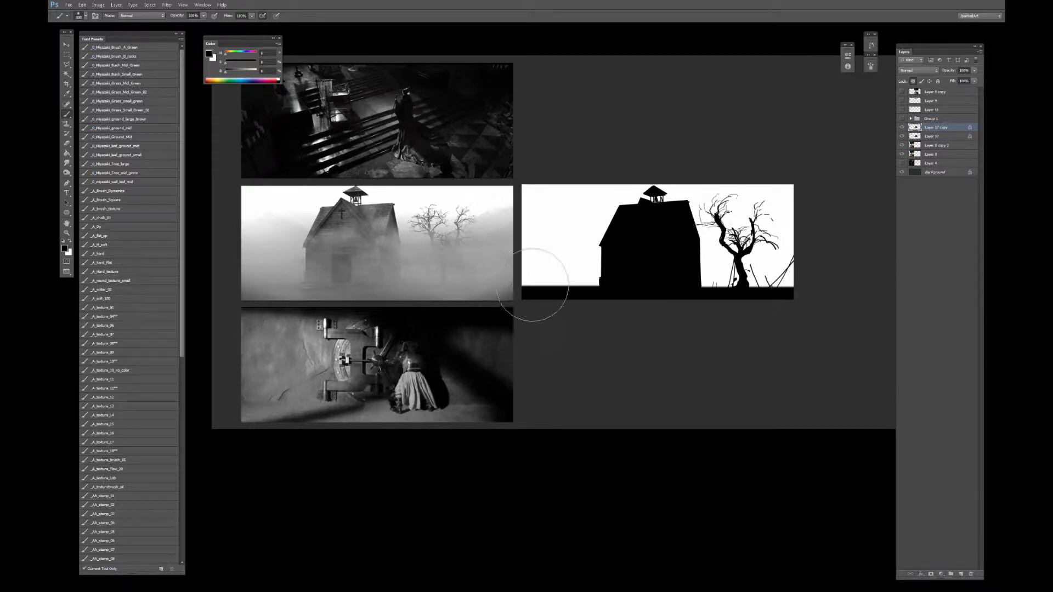
# Paint a soft black gradient rising from the ground into the white sky on the duplicated silhouette with a large brush.
pyautogui.press(']')
pyautogui.press(']')
pyautogui.moveTo(434, 295)
pyautogui.mouseDown()
pyautogui.moveTo(631, 258)
pyautogui.moveTo(822, 269)
pyautogui.mouseUp()
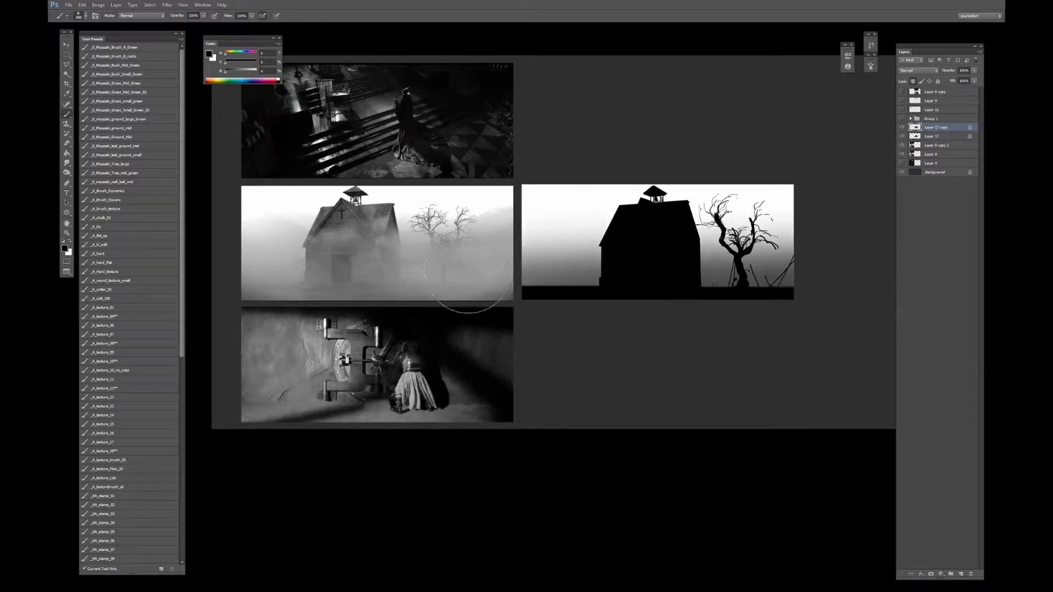
pyautogui.moveTo(384, 327); pyautogui.dragTo(882, 264)
pyautogui.hotkey('ctrl', 'z')
pyautogui.moveTo(458, 321)
pyautogui.mouseDown()
pyautogui.moveTo(912, 305)
pyautogui.moveTo(622, 320)
pyautogui.mouseUp()
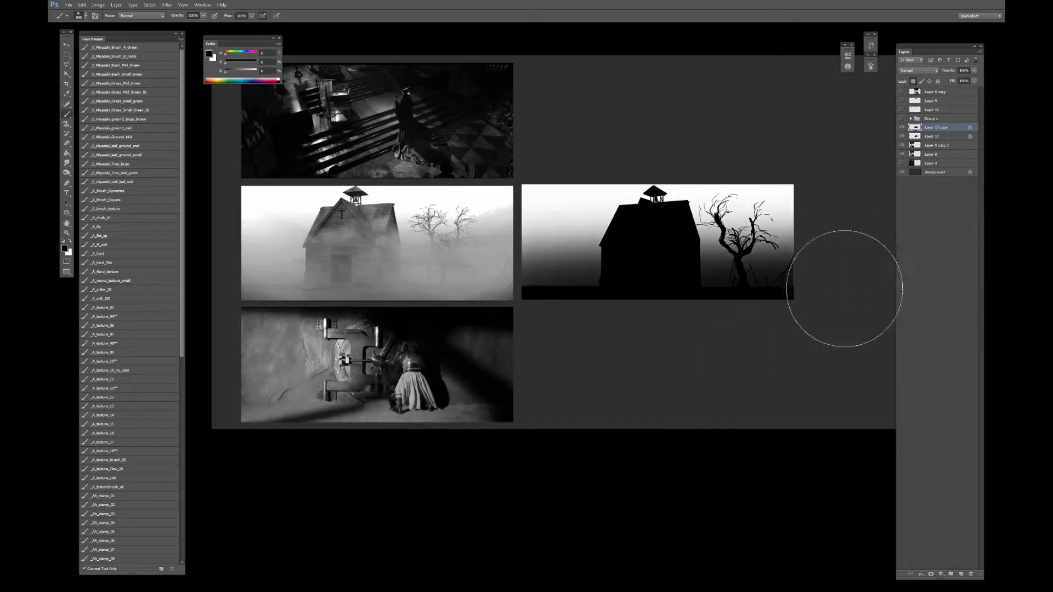
# Compare the gradient version with the plain silhouette by switching the visibility of Layer 17 copy and Layer 17.
pyautogui.click(902, 136)
pyautogui.press('v')
pyautogui.click(751, 475)
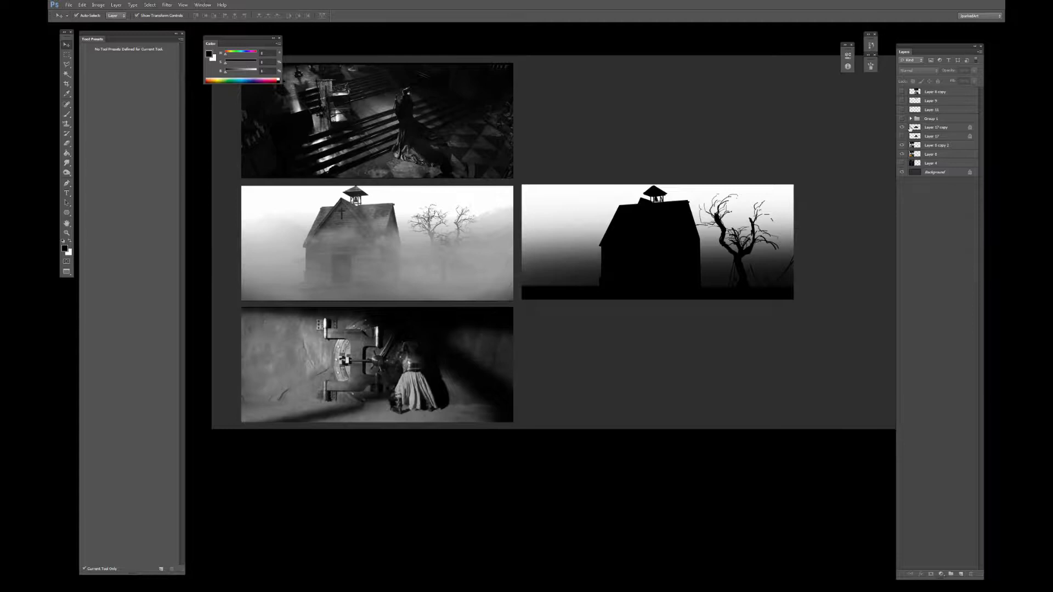
pyautogui.click(902, 127)
pyautogui.click(901, 136)
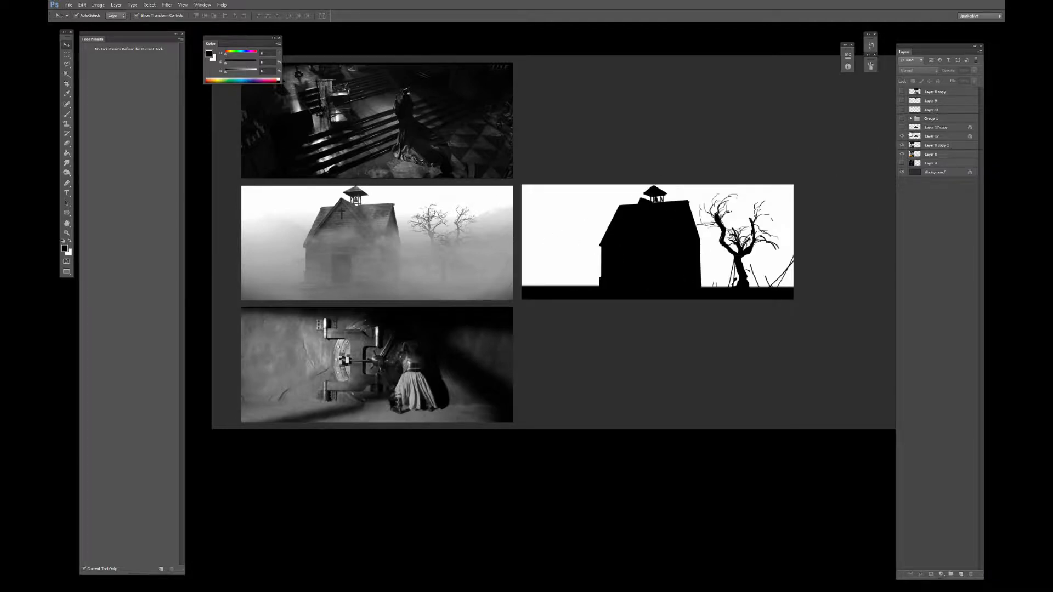
# Turn the gradient church layer back on and group the four reference and church-study layers.
pyautogui.click(902, 128)
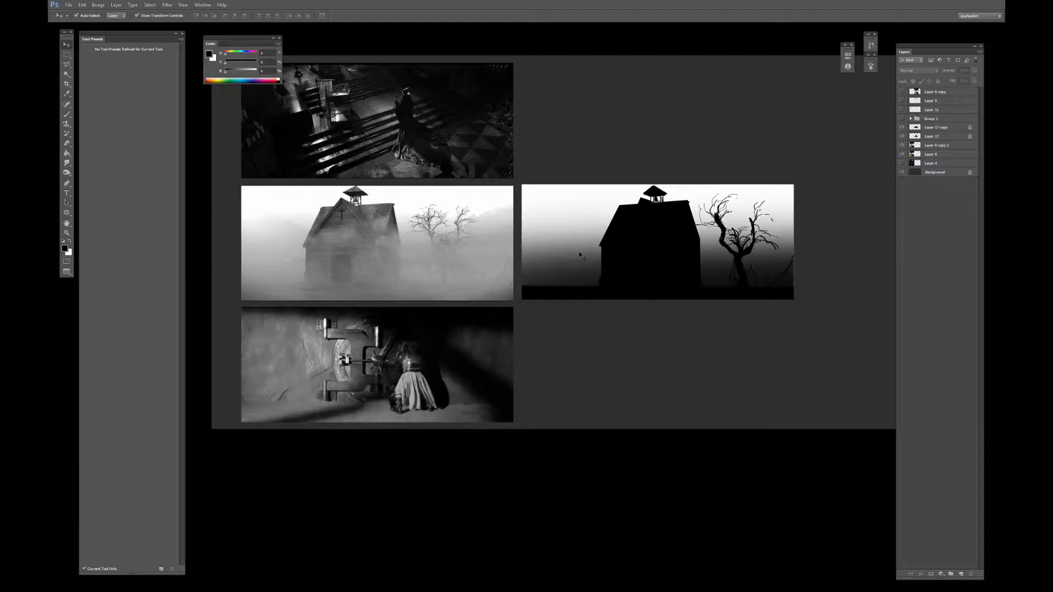
pyautogui.click(913, 126)
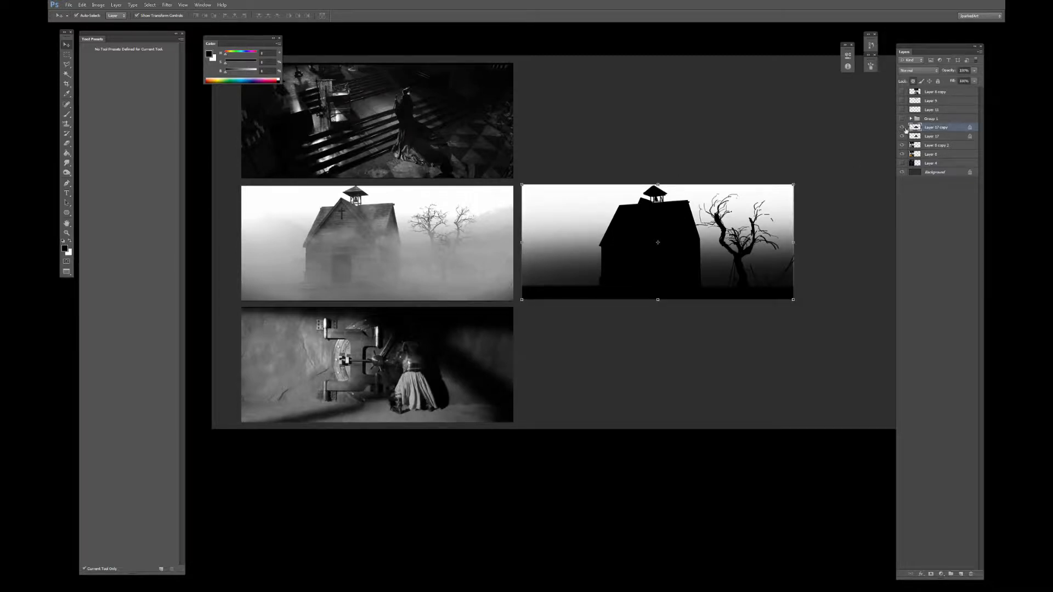
pyautogui.keyDown('shift'); pyautogui.click(930, 146); pyautogui.keyUp('shift')
pyautogui.keyDown('shift'); pyautogui.click(930, 154); pyautogui.keyUp('shift')
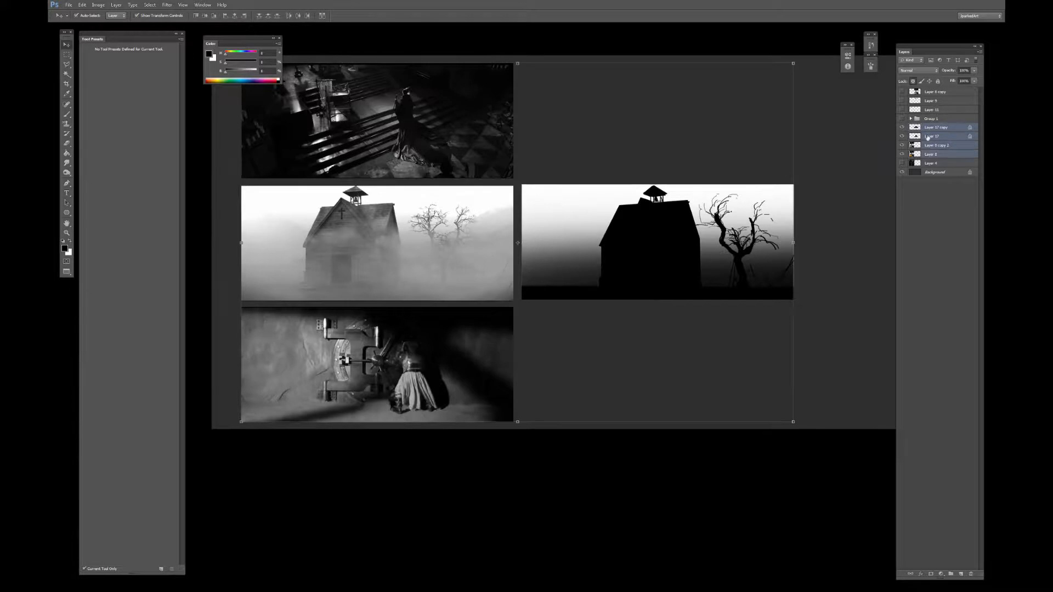
pyautogui.hotkey('ctrl', 'g')
# Review the earlier studies in Group 1 by swapping its visibility with the new church group.
pyautogui.click(902, 127)
pyautogui.click(902, 118)
pyautogui.click(576, 482)
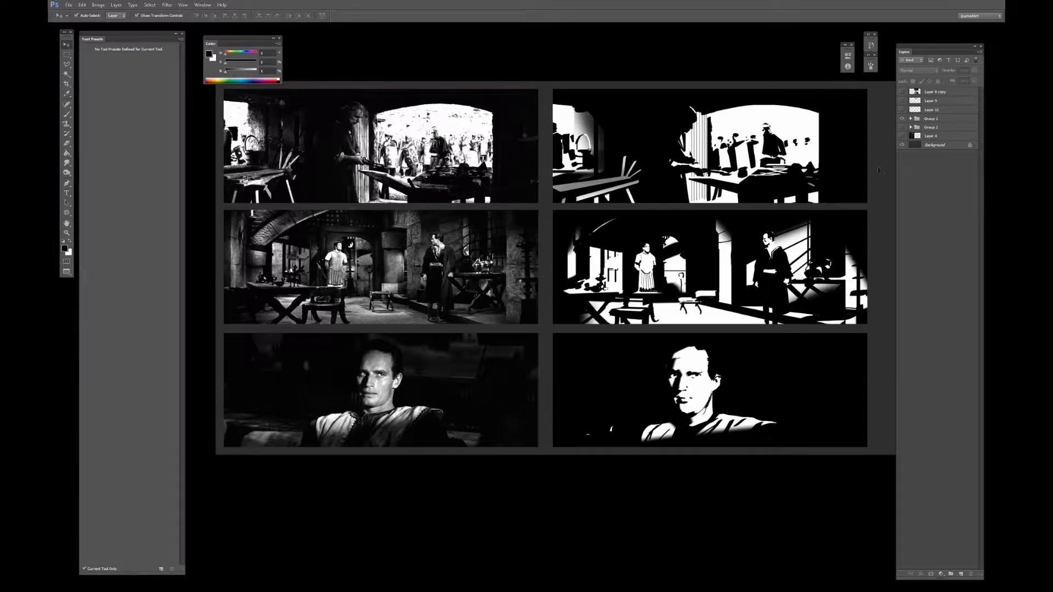
pyautogui.click(902, 119)
pyautogui.click(901, 127)
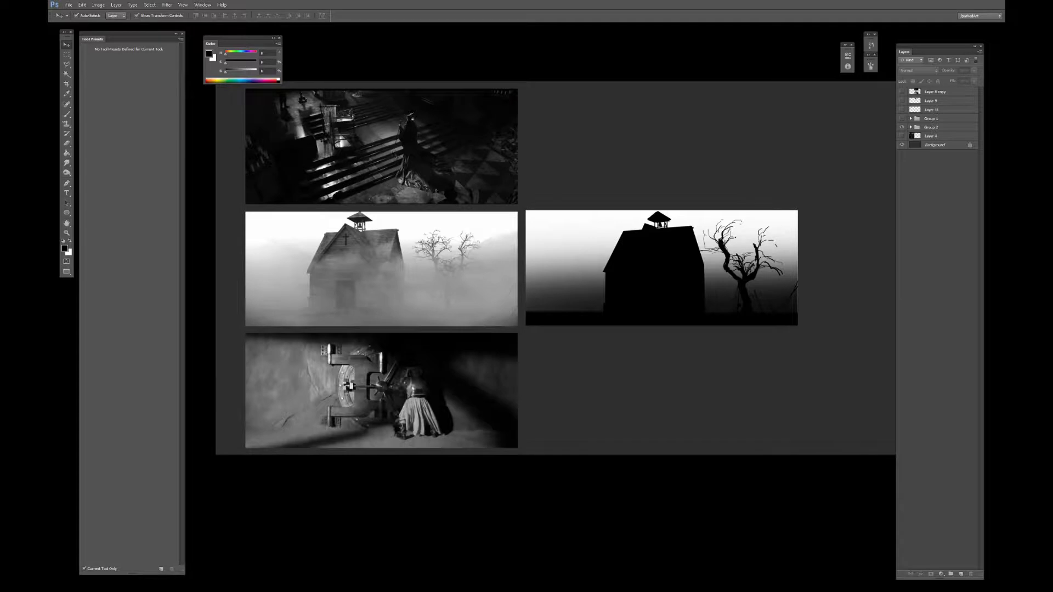
# Paste the composition tutorial sheet of black-and-white thumbnails onto the reference board.
pyautogui.click(438, 164)
pyautogui.hotkey('ctrl', 'v')
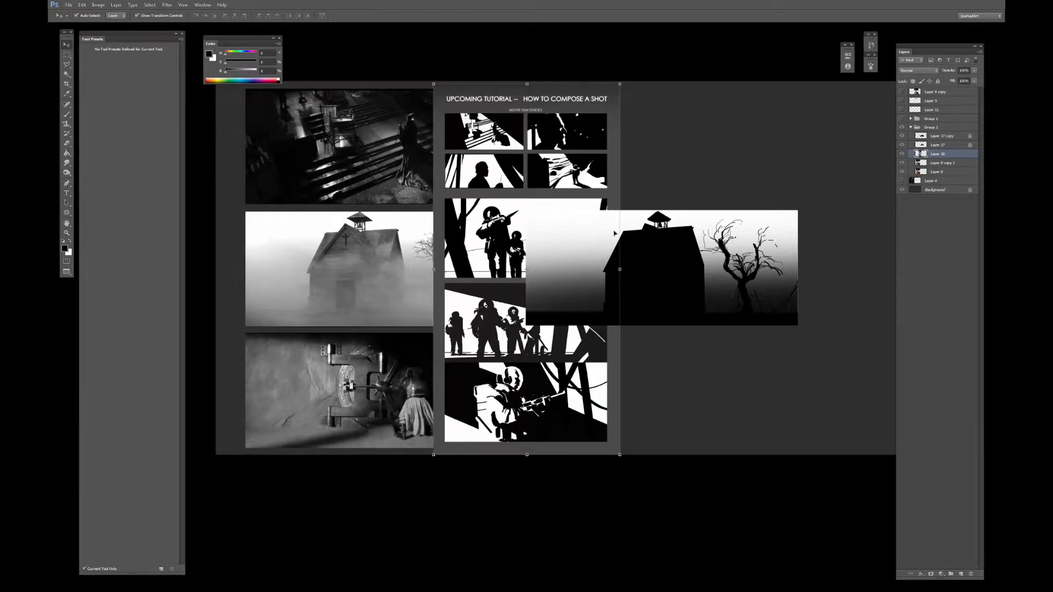
pyautogui.moveTo(480, 102); pyautogui.dragTo(485, 101)
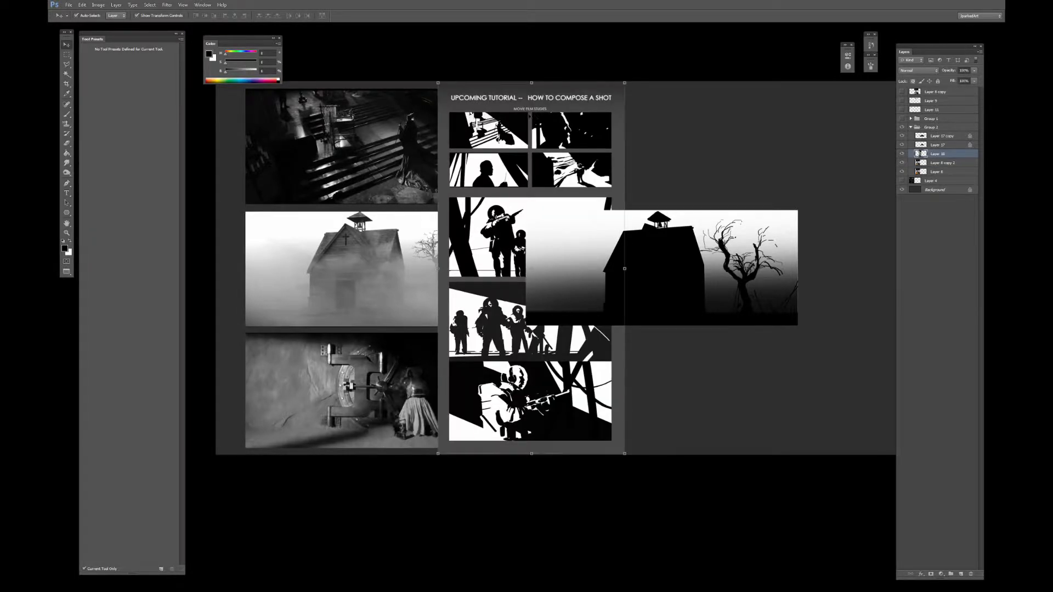
# Copy the sheet's first thumbnail, the figure on the stairs, onto its own layer and delete the rest of the sheet.
pyautogui.click(66, 55)
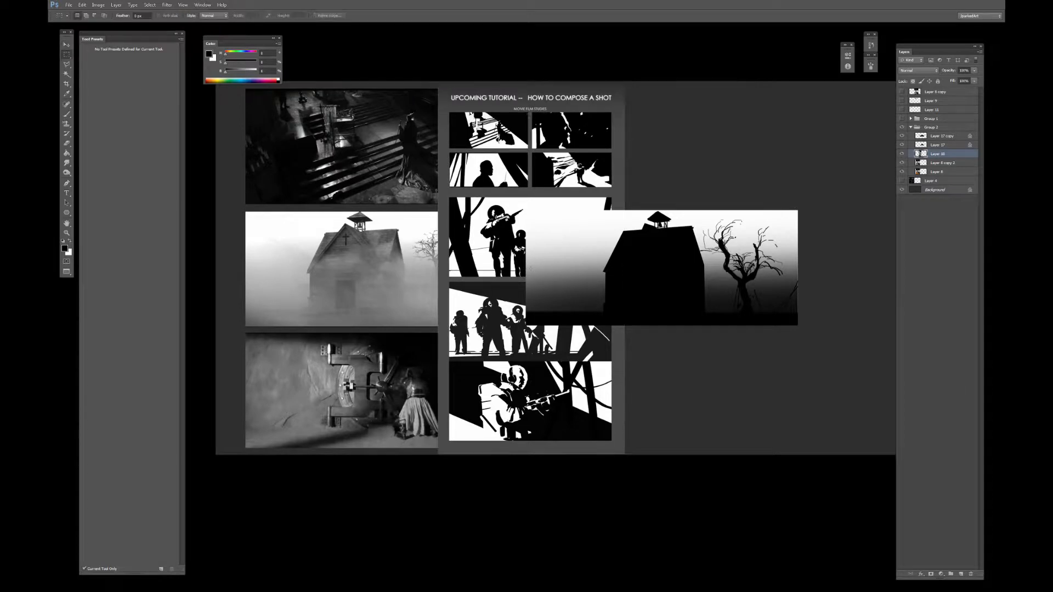
pyautogui.keyDown('ctrl'); pyautogui.click(919, 154); pyautogui.keyUp('ctrl')
pyautogui.hotkey('ctrl', 'j')
pyautogui.click(932, 163)
pyautogui.press('Delete')
pyautogui.press('v')
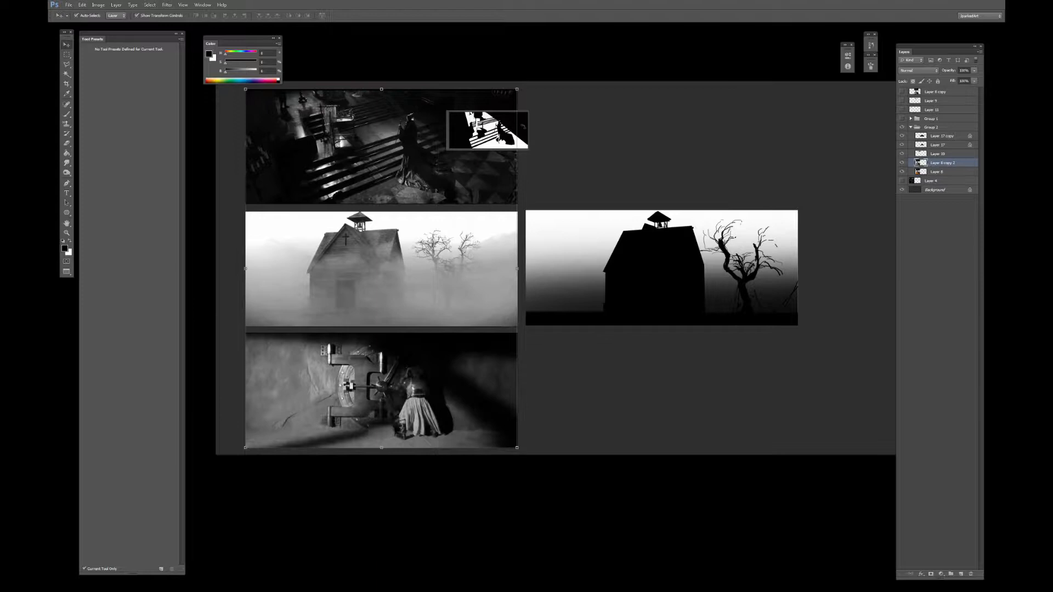
# Move the stairs thumbnail beside the desaturated stairs still and enlarge it to the width of the church study.
pyautogui.click(932, 154)
pyautogui.moveTo(528, 112); pyautogui.dragTo(729, 131)
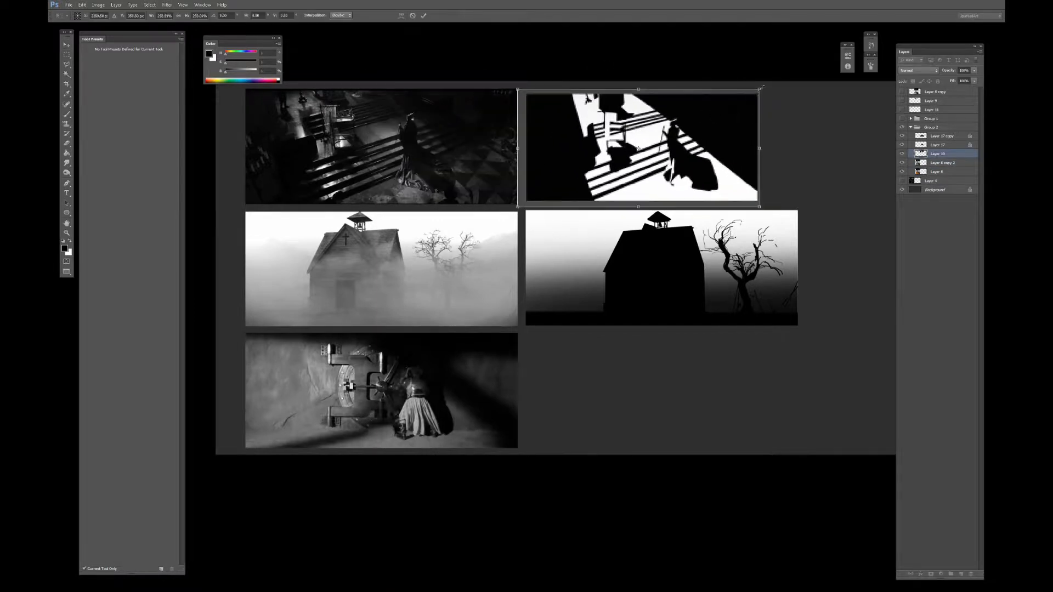
pyautogui.moveTo(757, 89); pyautogui.dragTo(798, 78)
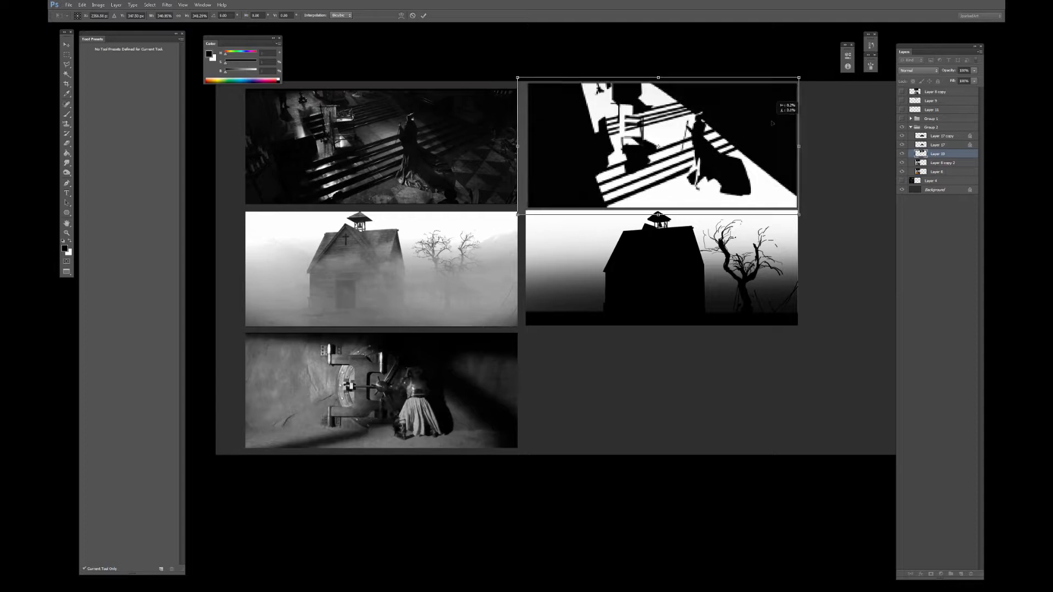
pyautogui.press('Return')
# Crop the grey border off the stairs study by copying only its picture area and deleting the uncropped layer.
pyautogui.click(67, 55)
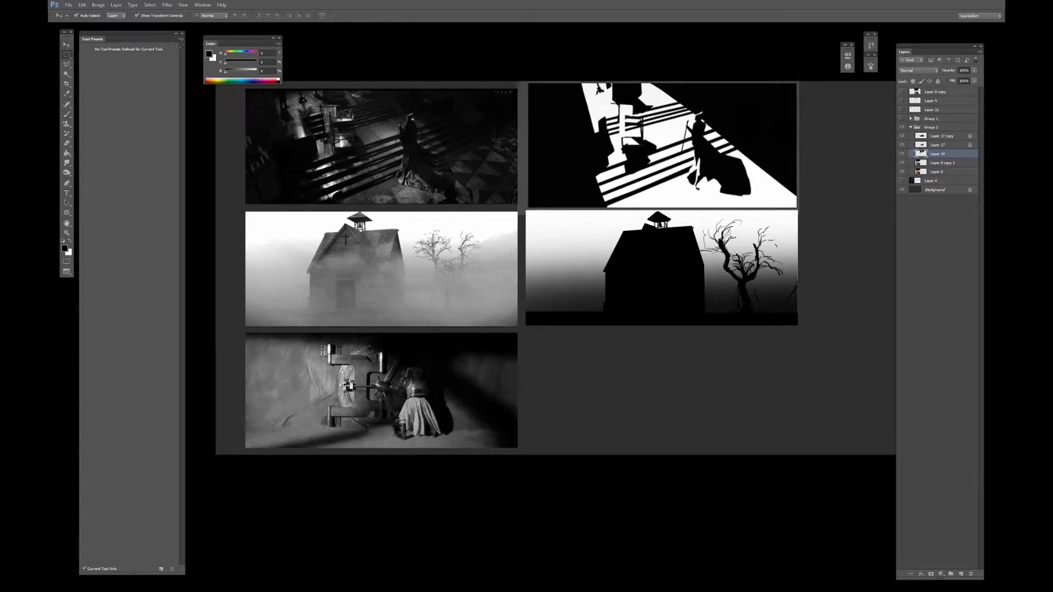
pyautogui.moveTo(798, 84); pyautogui.dragTo(528, 206)
pyautogui.hotkey('ctrl', 'j')
pyautogui.click(933, 163)
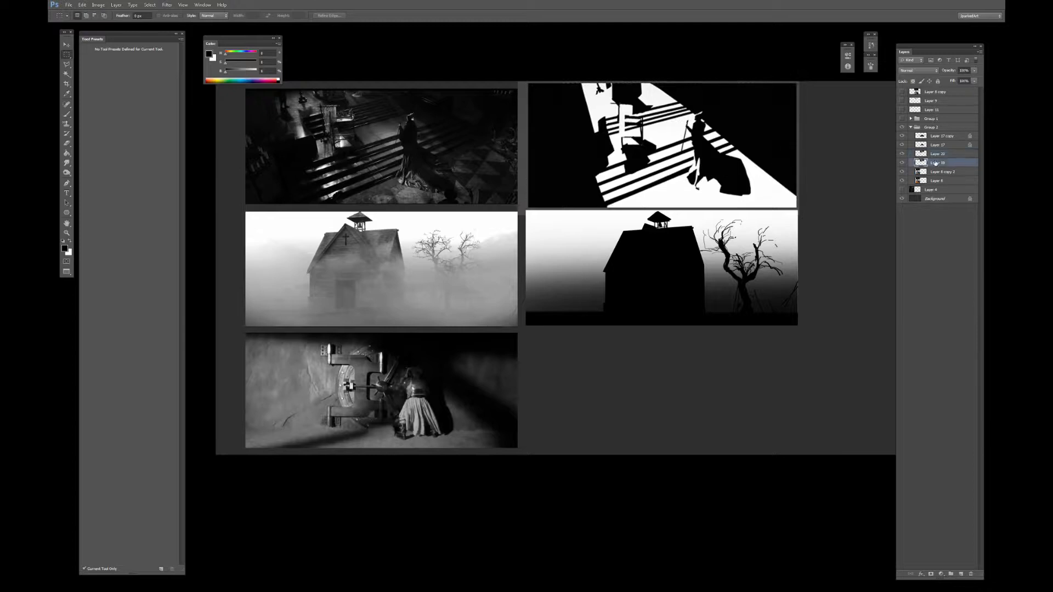
pyautogui.press('Delete')
# Scale the cropped stairs study down slightly to match the height of the reference still.
pyautogui.click(937, 155)
pyautogui.press('v')
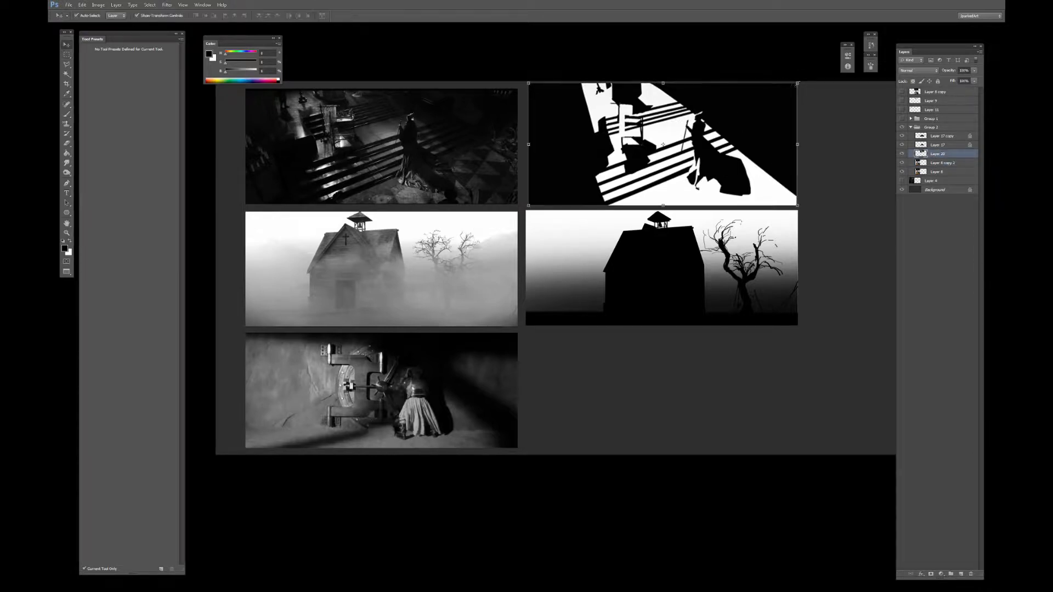
pyautogui.moveTo(797, 83); pyautogui.dragTo(788, 88)
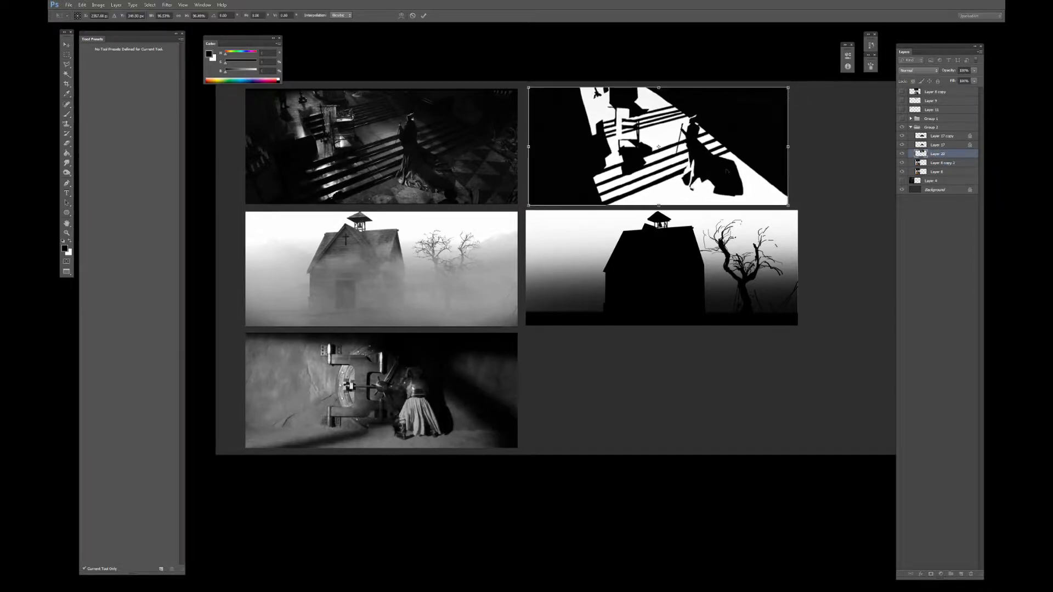
pyautogui.press('Return')
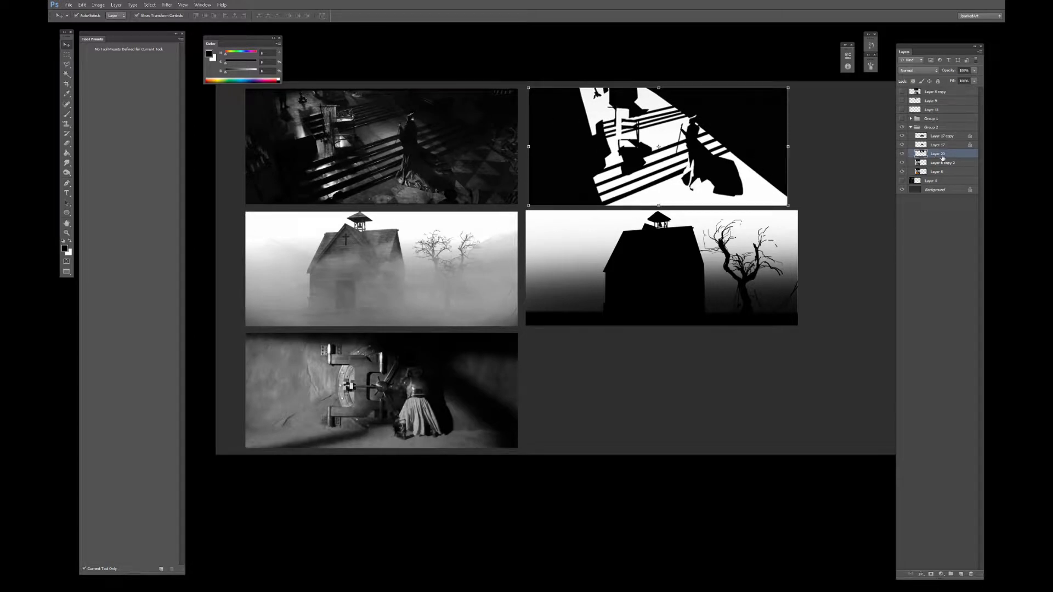
# Duplicate the stairs study layer and shrink the soft brush for shading the edges of the light.
pyautogui.moveTo(942, 157)
pyautogui.mouseDown()
pyautogui.moveTo(939, 485)
pyautogui.moveTo(961, 574)
pyautogui.mouseUp()
pyautogui.press('b')
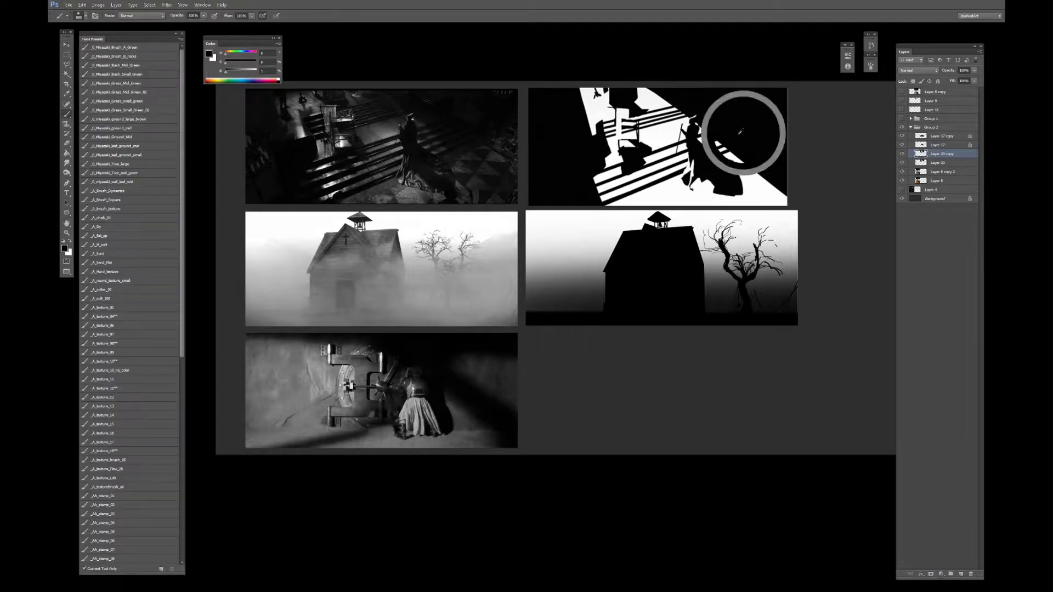
pyautogui.press('[')
pyautogui.press('[')
pyautogui.press('[')
pyautogui.press('[')
pyautogui.press('[')
pyautogui.press('[')
pyautogui.press('[')
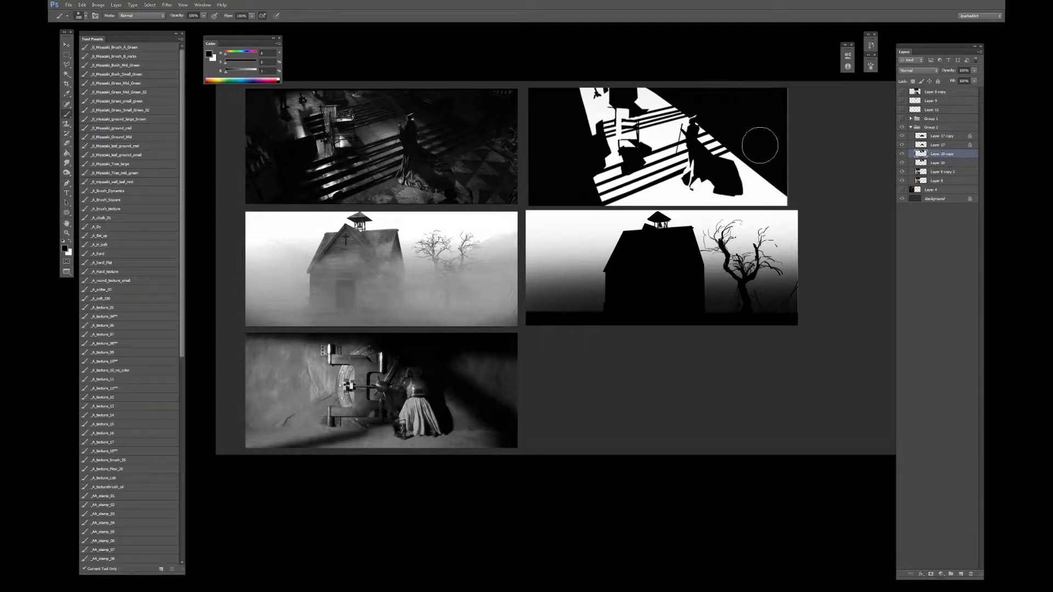
pyautogui.press('[')
pyautogui.press('[')
# Lock the duplicate's transparent pixels and soften the diagonal shadow edge behind the figure with soft black.
pyautogui.moveTo(790, 189)
pyautogui.mouseDown()
pyautogui.moveTo(718, 127)
pyautogui.moveTo(787, 184)
pyautogui.moveTo(736, 149)
pyautogui.moveTo(818, 146)
pyautogui.moveTo(726, 132)
pyautogui.moveTo(778, 171)
pyautogui.moveTo(718, 128)
pyautogui.moveTo(793, 183)
pyautogui.moveTo(724, 137)
pyautogui.moveTo(773, 175)
pyautogui.moveTo(702, 105)
pyautogui.mouseUp()
pyautogui.hotkey('ctrl', 'z')
pyautogui.press('/')
pyautogui.press('[')
pyautogui.press(']')
pyautogui.press(']')
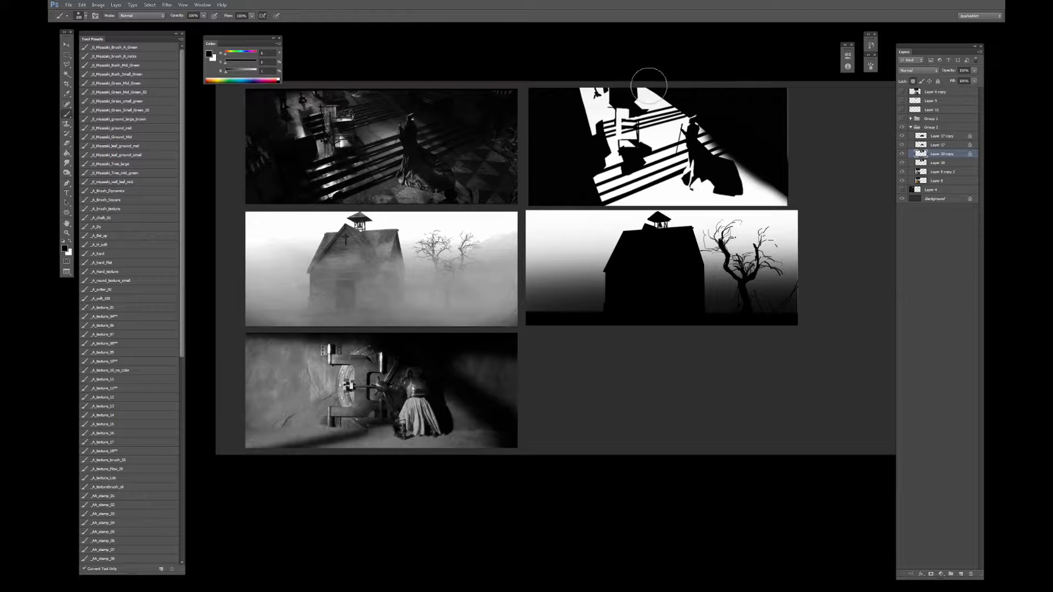
# Paint soft black over the upper stairs and the lower-left edge of the lit area in the stairs study.
pyautogui.moveTo(647, 88)
pyautogui.mouseDown()
pyautogui.moveTo(672, 107)
pyautogui.moveTo(656, 124)
pyautogui.moveTo(677, 134)
pyautogui.mouseUp()
pyautogui.press(']')
pyautogui.hotkey('ctrl', 'z')
pyautogui.moveTo(632, 74); pyautogui.dragTo(675, 129)
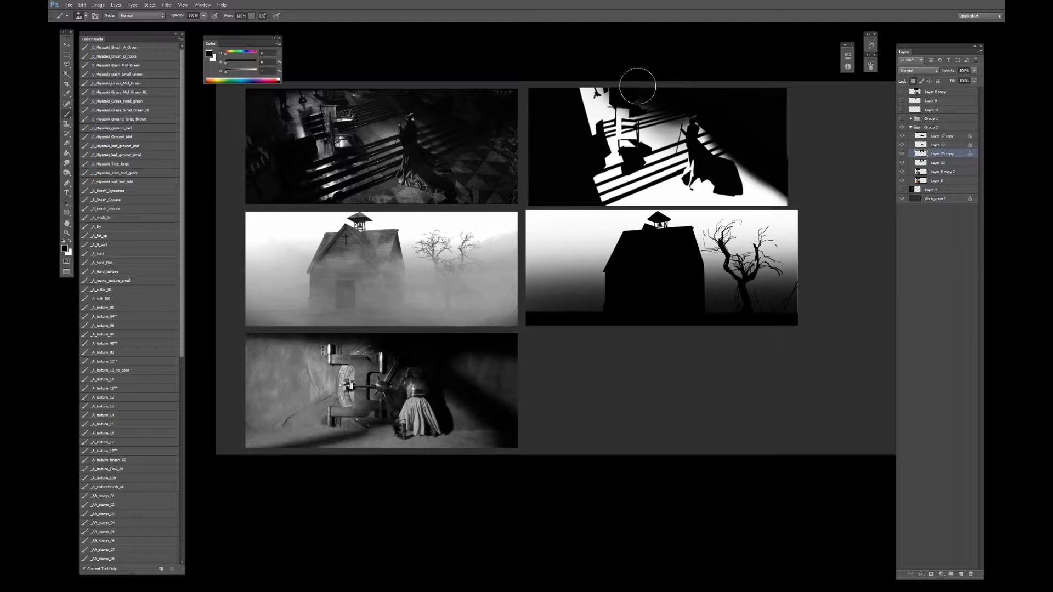
pyautogui.hotkey('ctrl', 'z')
pyautogui.moveTo(586, 190)
pyautogui.mouseDown()
pyautogui.moveTo(580, 172)
pyautogui.moveTo(620, 183)
pyautogui.mouseUp()
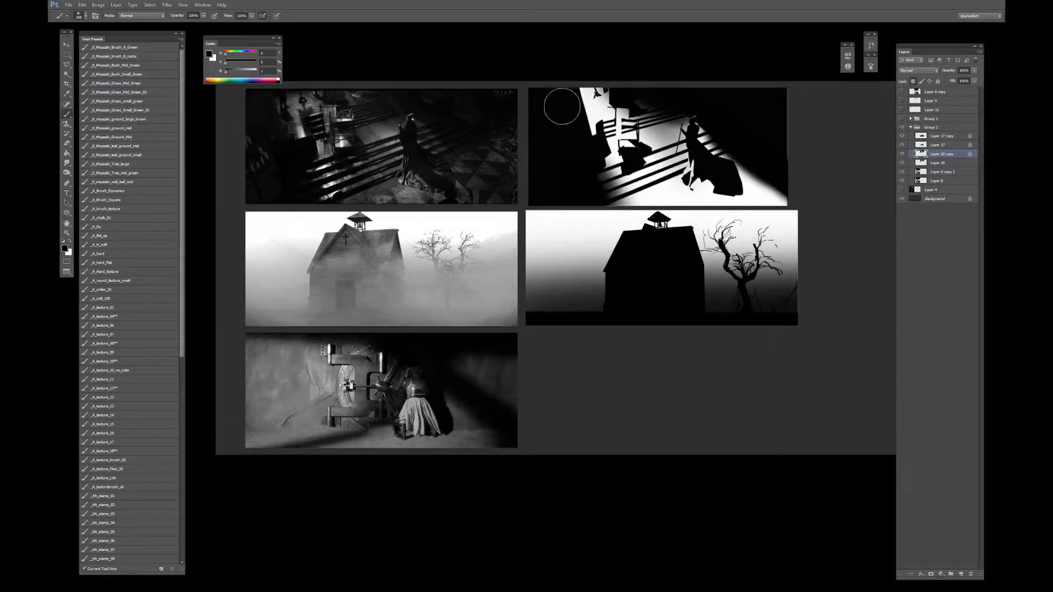
pyautogui.press('e')
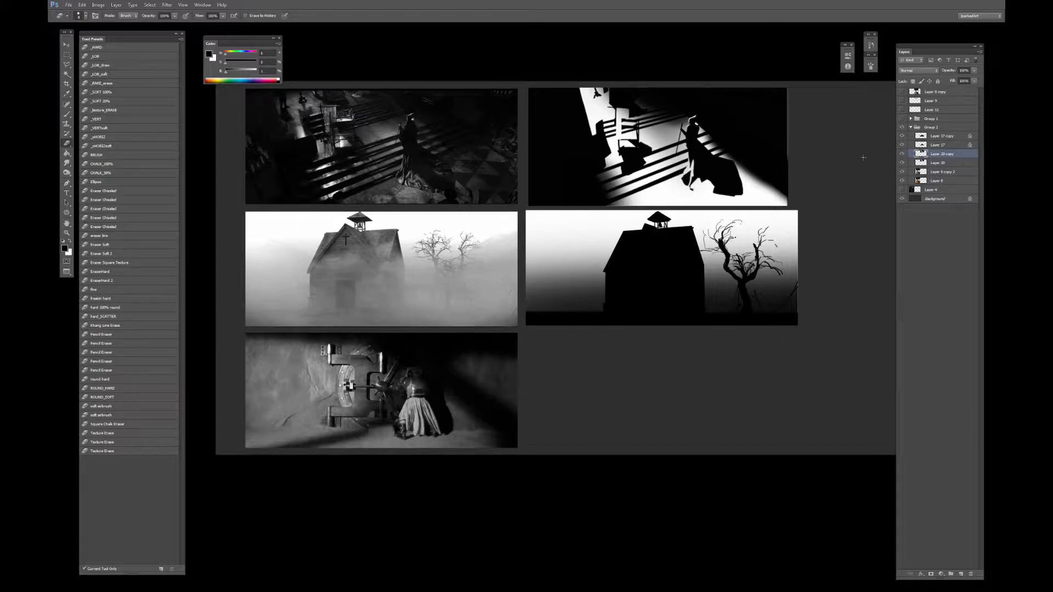
pyautogui.moveTo(937, 167); pyautogui.dragTo(961, 573)
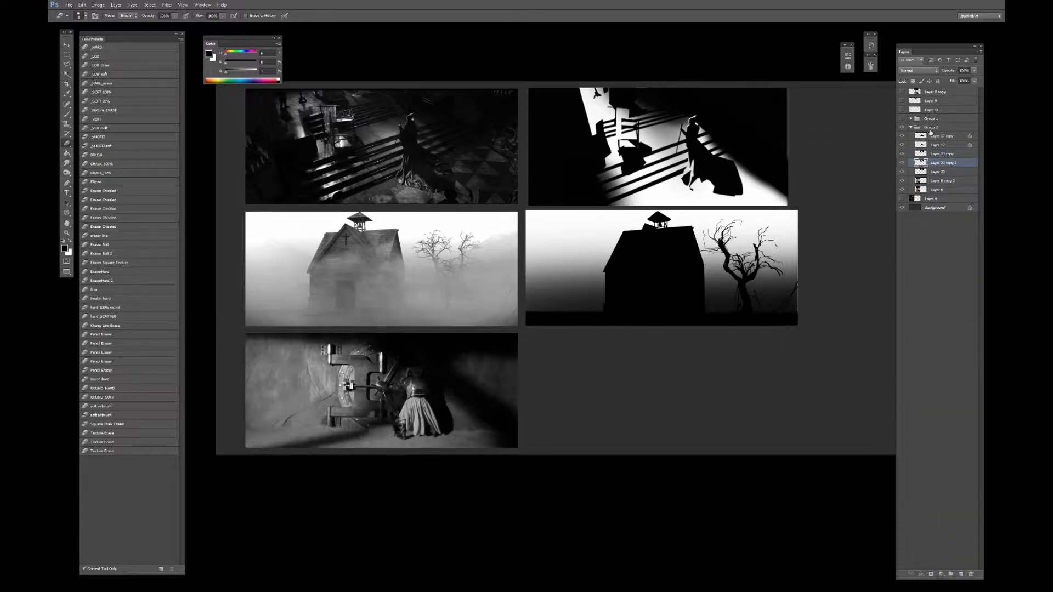
pyautogui.press('Delete')
# Compare the softened stairs study with the hard-edged version by repeatedly toggling the softened layer's visibility.
pyautogui.click(901, 154)
pyautogui.click(901, 155)
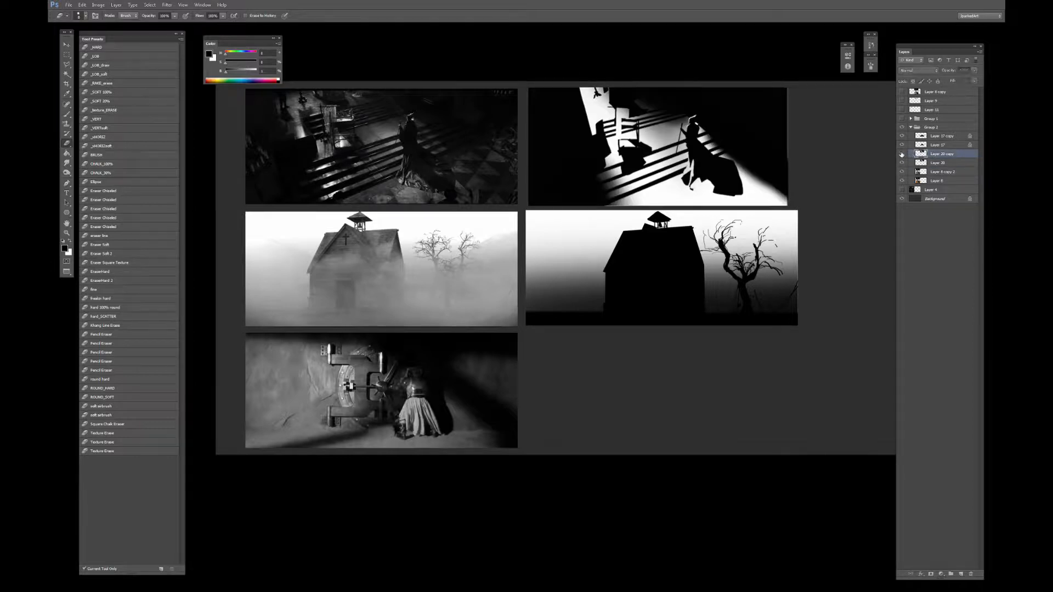
pyautogui.click(902, 154)
pyautogui.click(902, 154)
pyautogui.click(902, 154)
pyautogui.click(902, 154)
pyautogui.click(902, 154)
pyautogui.click(902, 154)
pyautogui.click(902, 154)
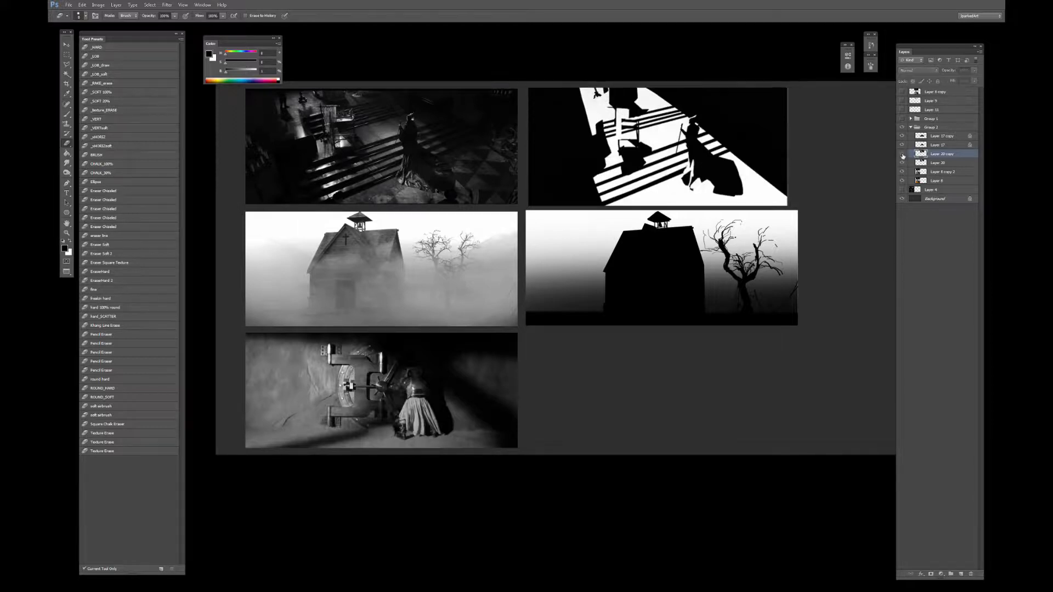
pyautogui.click(902, 155)
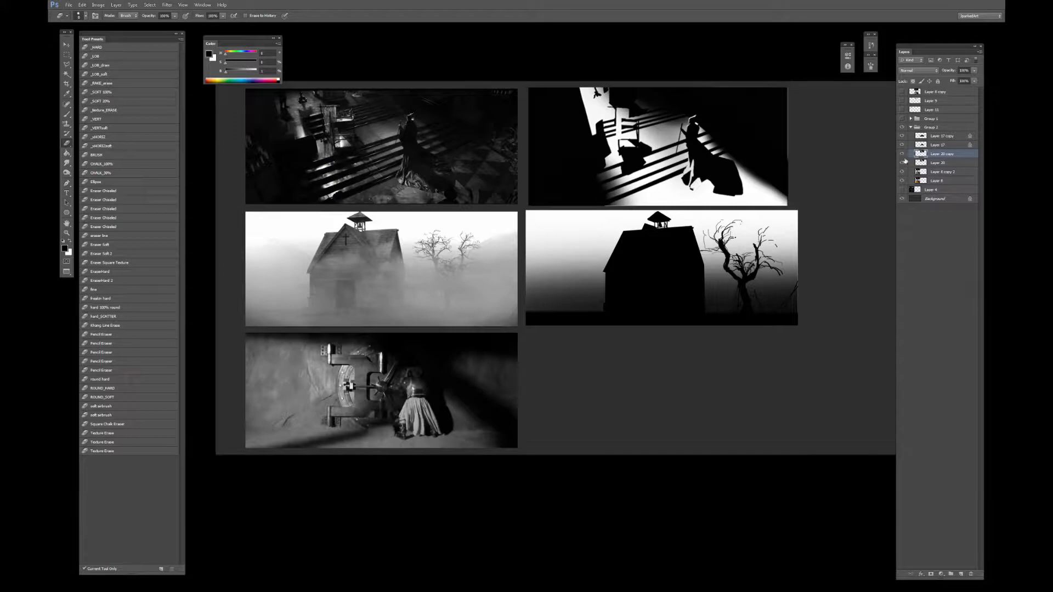
pyautogui.click(903, 155)
pyautogui.click(902, 155)
# Collapse the group of church and stairs studies and toggle its visibility off and back on.
pyautogui.click(926, 136)
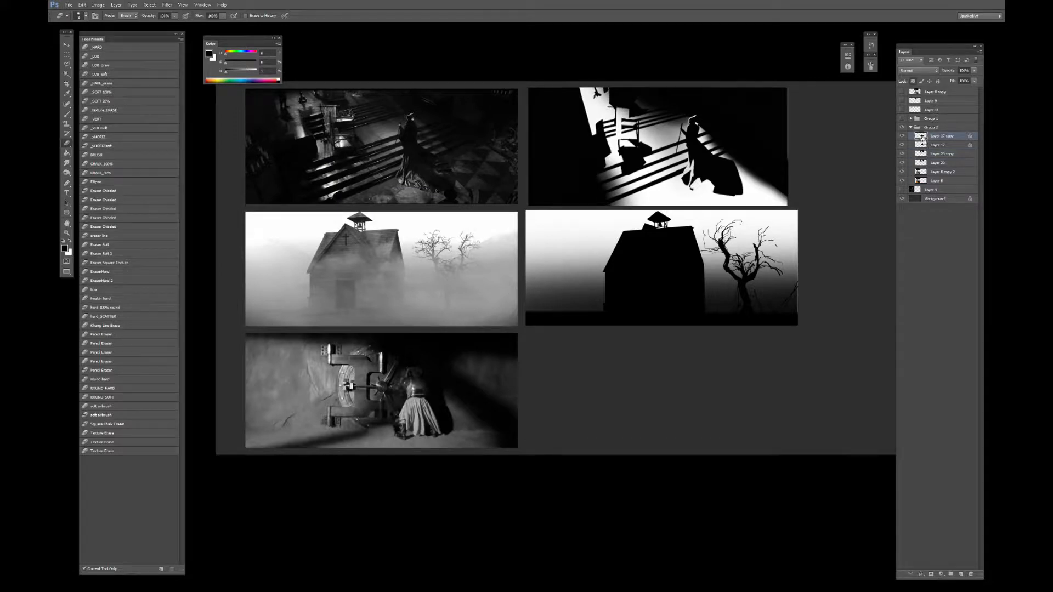
pyautogui.click(911, 127)
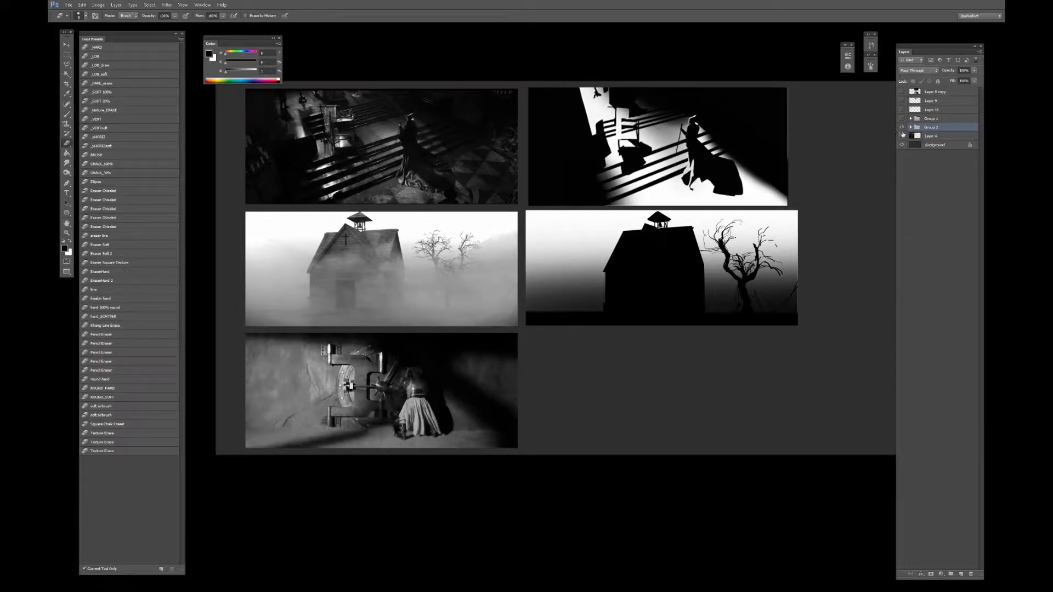
pyautogui.click(903, 128)
pyautogui.press('v')
pyautogui.click(670, 85)
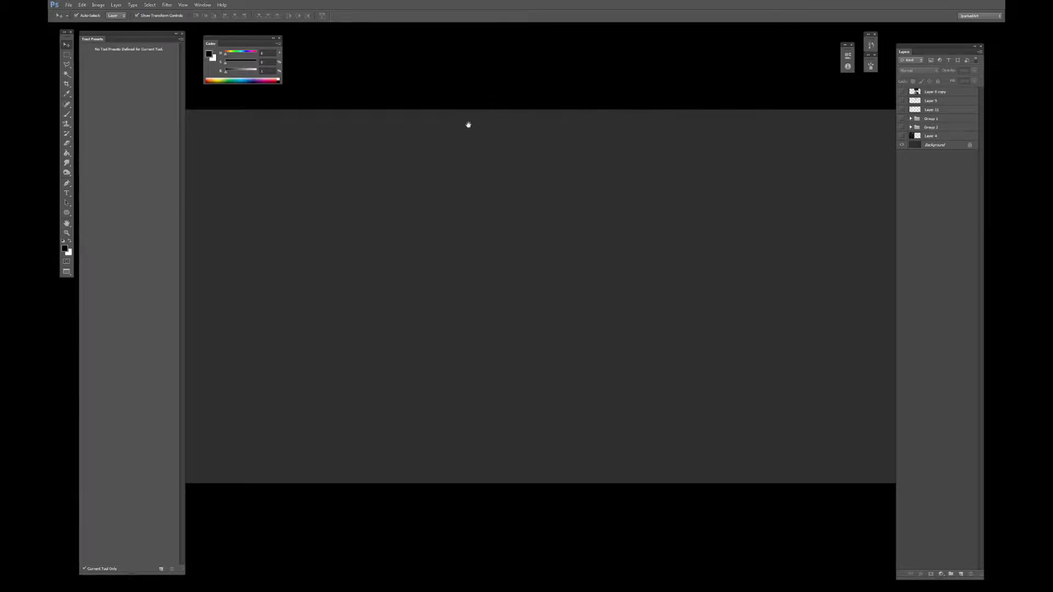
pyautogui.moveTo(468, 123); pyautogui.dragTo(510, 125)
pyautogui.click(902, 127)
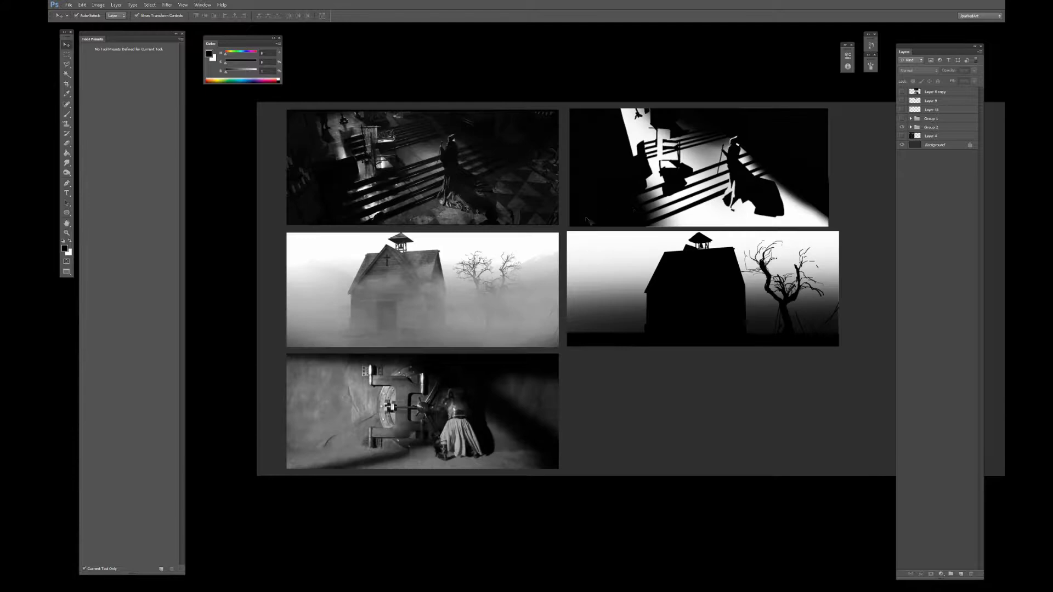
pyautogui.moveTo(675, 227); pyautogui.dragTo(600, 247)
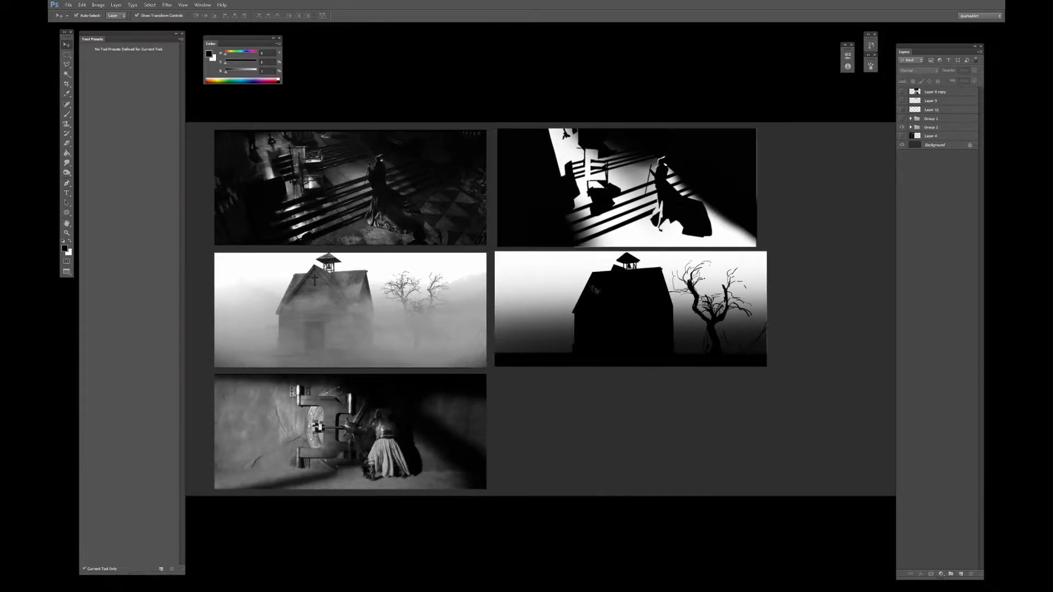
# Duplicate the gradient church study, move the copy out of its group and hide the group.
pyautogui.click(620, 310)
pyautogui.moveTo(511, 376); pyautogui.dragTo(329, 481)
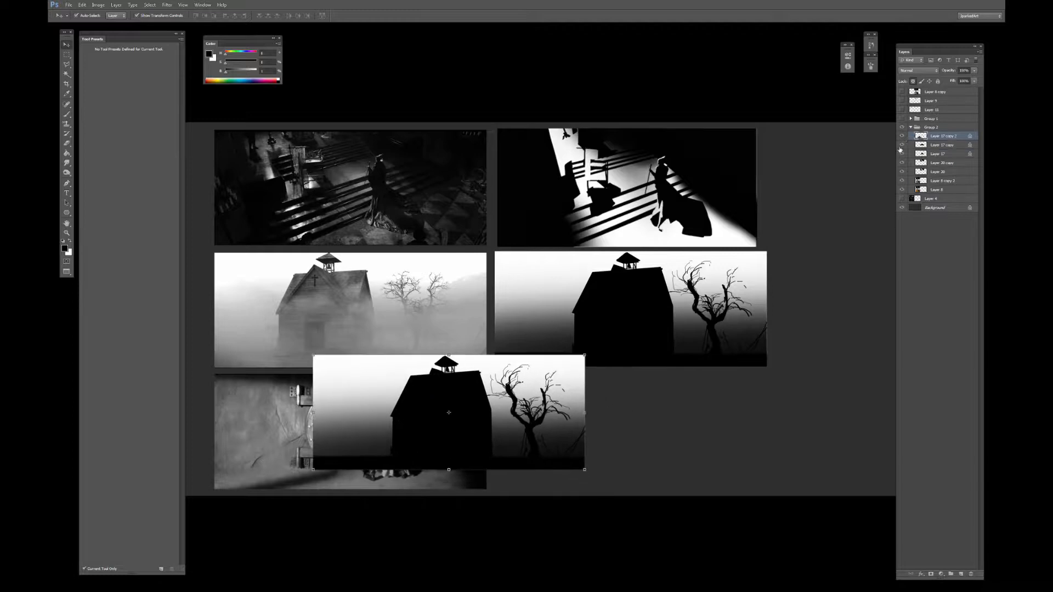
pyautogui.moveTo(928, 137); pyautogui.dragTo(932, 107)
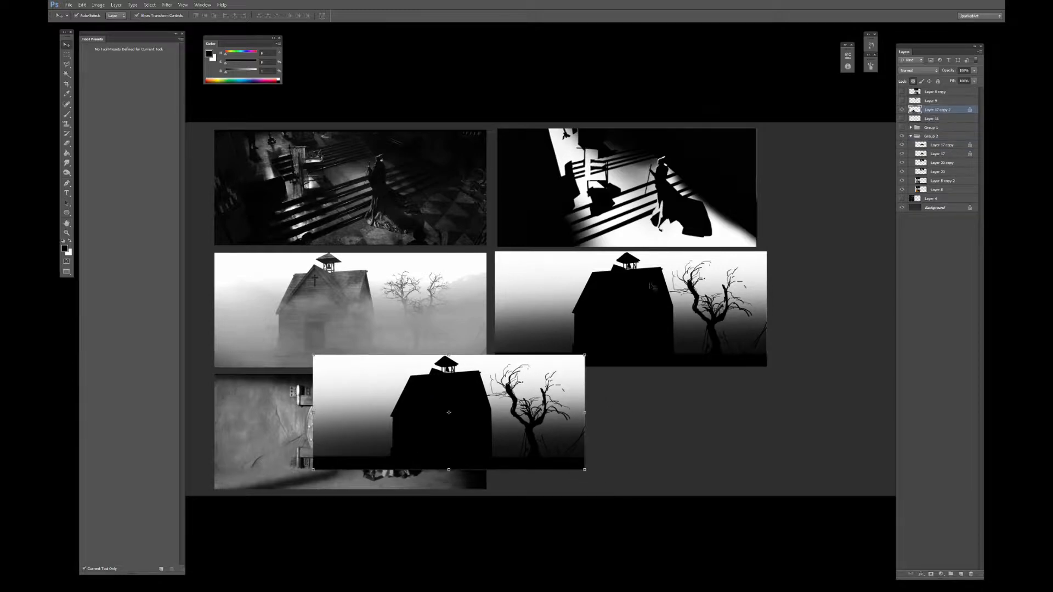
pyautogui.click(910, 136)
pyautogui.click(902, 136)
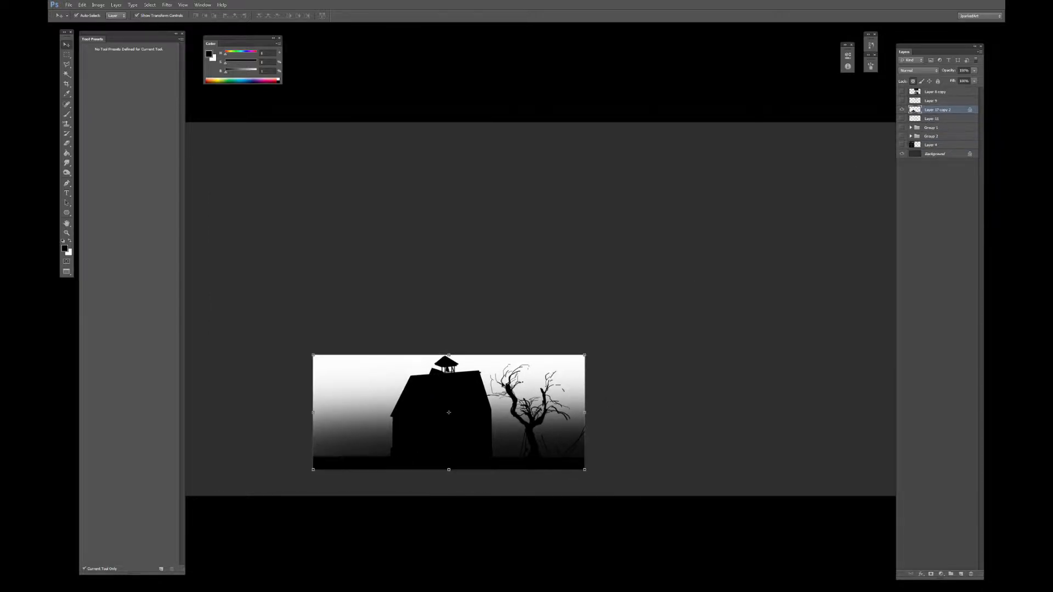
# Place two copies of the gradient church study one above the other and show Group 1.
pyautogui.moveTo(528, 402); pyautogui.dragTo(490, 290)
pyautogui.moveTo(688, 257); pyautogui.dragTo(568, 298)
pyautogui.click(902, 137)
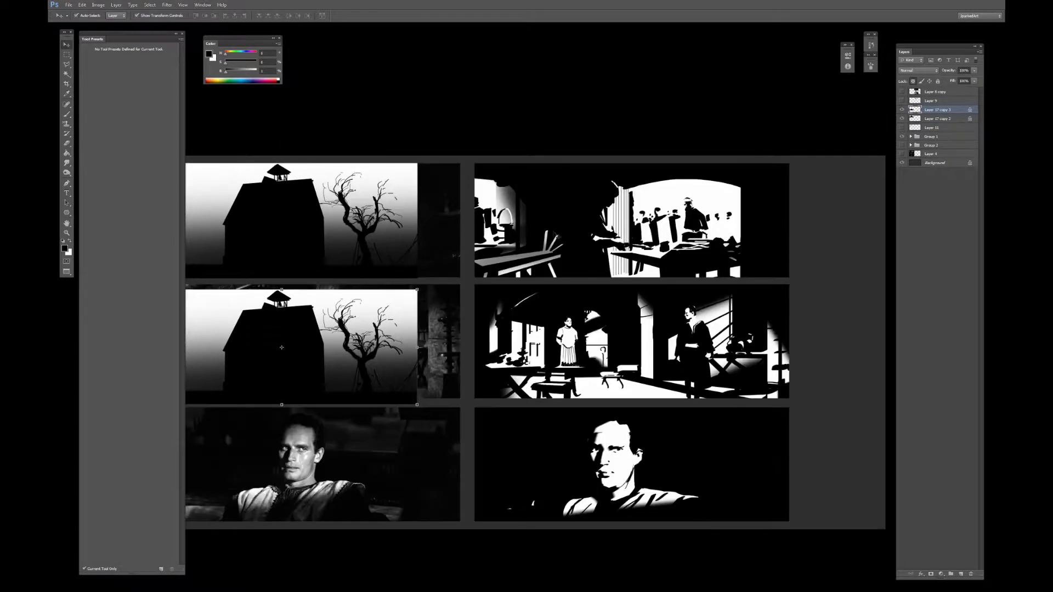
# Make a merged copy of Group 1's three studies within their frame outlines and move it above the collapsed group.
pyautogui.moveTo(668, 281); pyautogui.dragTo(651, 245)
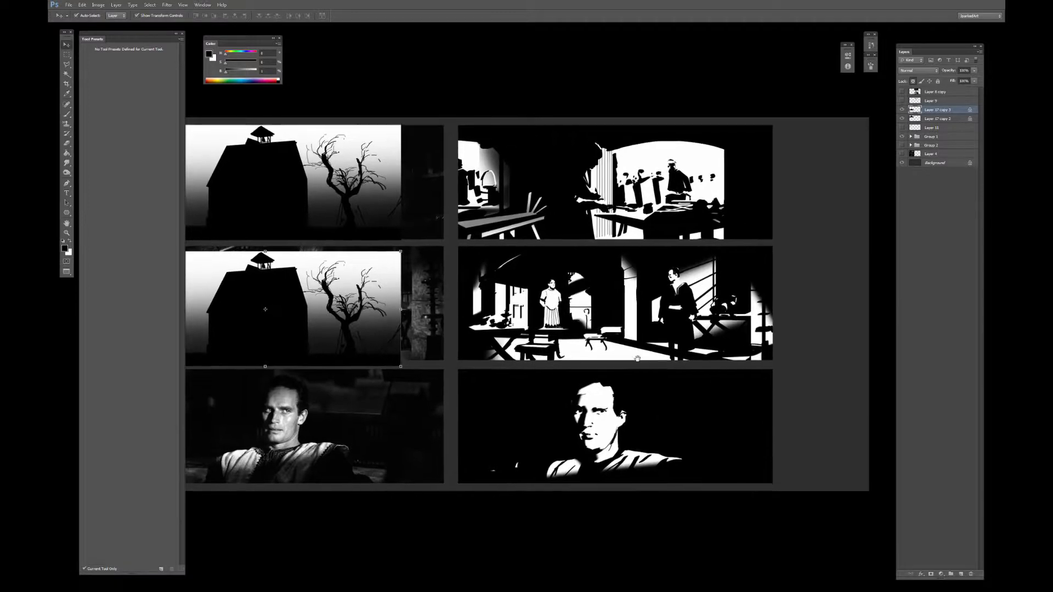
pyautogui.click(655, 408)
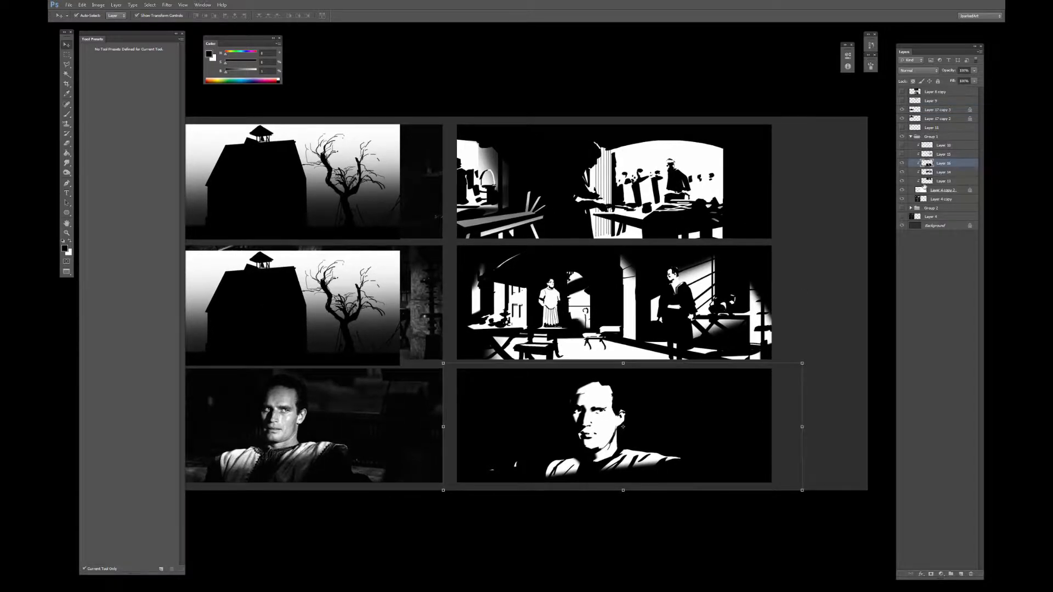
pyautogui.click(938, 138)
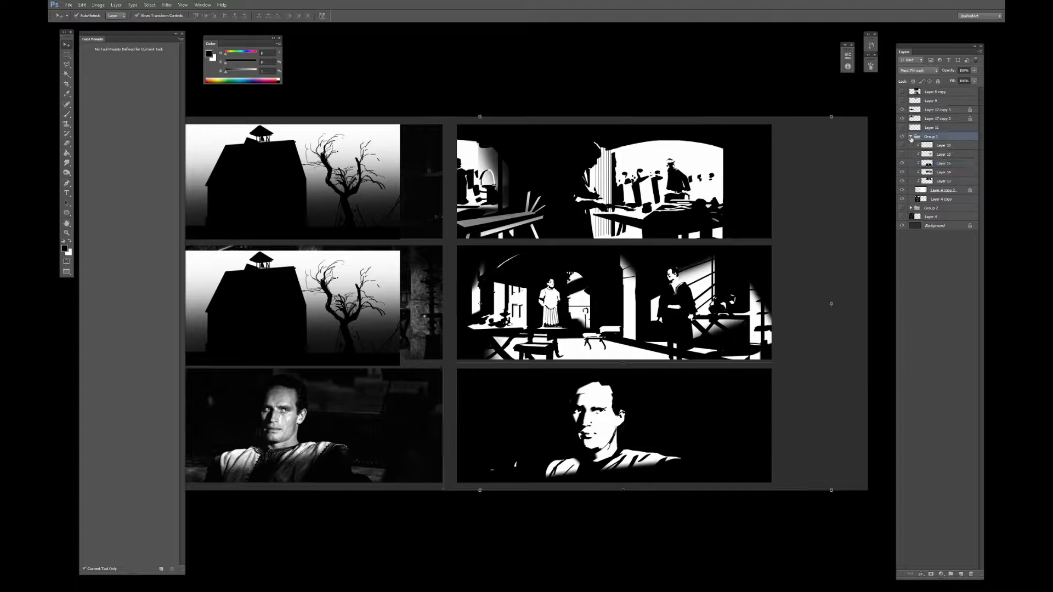
pyautogui.click(911, 137)
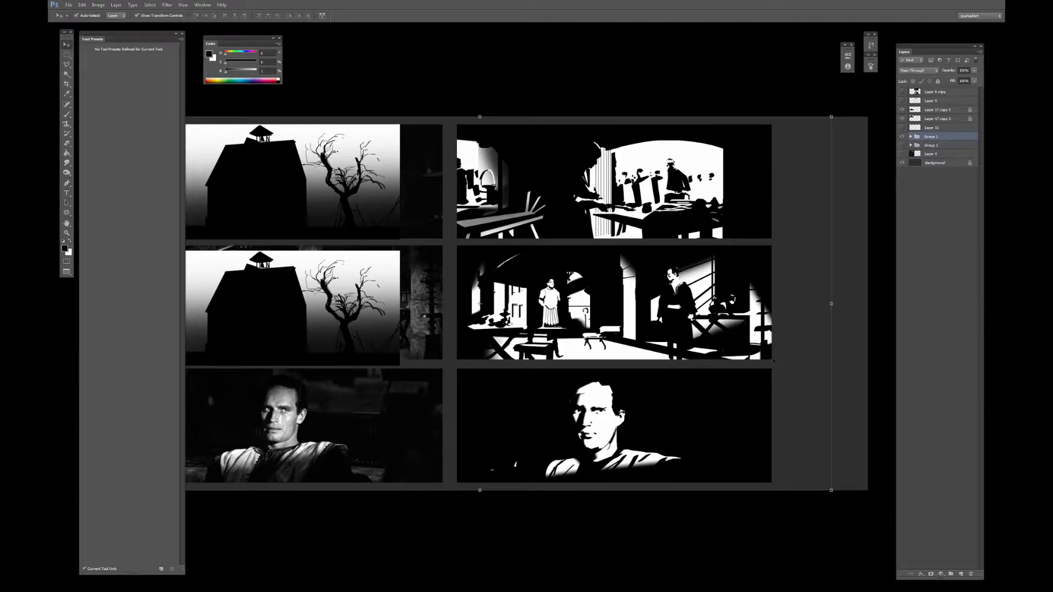
pyautogui.click(762, 385)
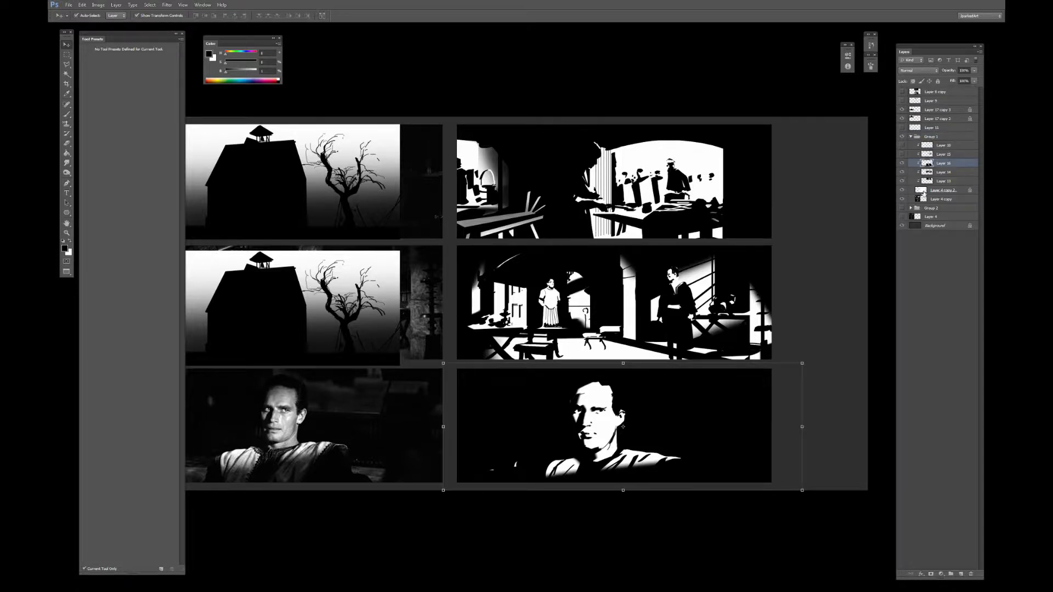
pyautogui.click(923, 192)
pyautogui.keyDown('ctrl'); pyautogui.click(923, 193); pyautogui.keyUp('ctrl')
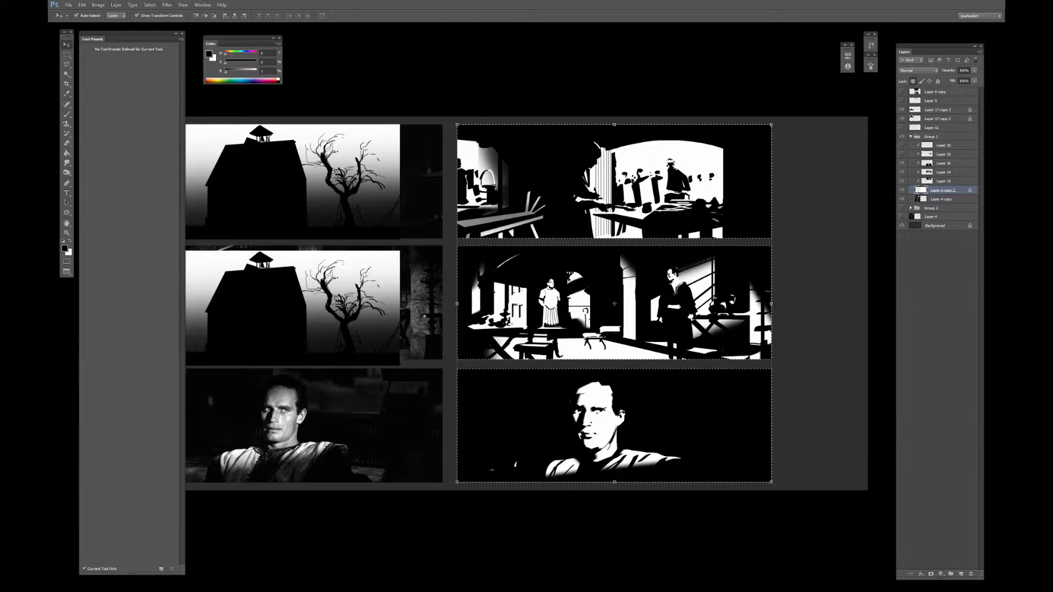
pyautogui.hotkey('ctrl', 'd')
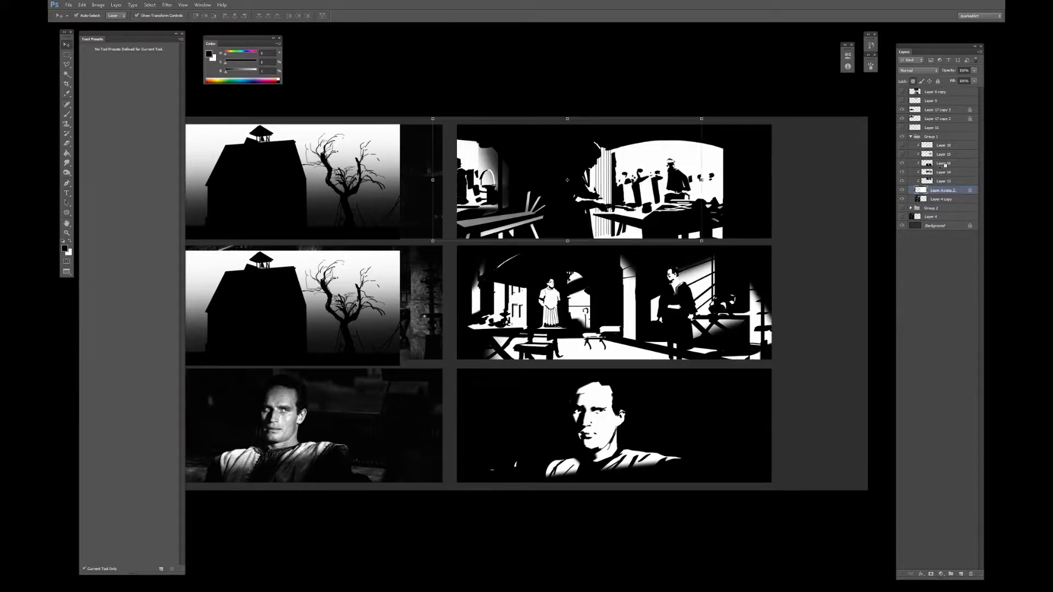
pyautogui.click(930, 137)
pyautogui.hotkey('ctrl', 'alt', 'e')
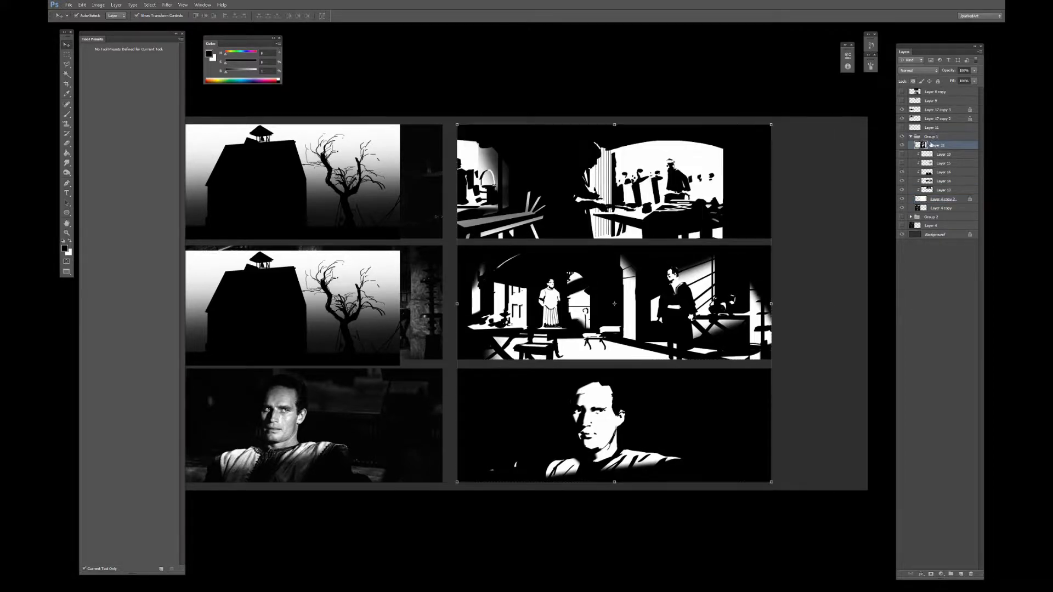
pyautogui.moveTo(931, 144); pyautogui.dragTo(929, 133)
pyautogui.click(910, 146)
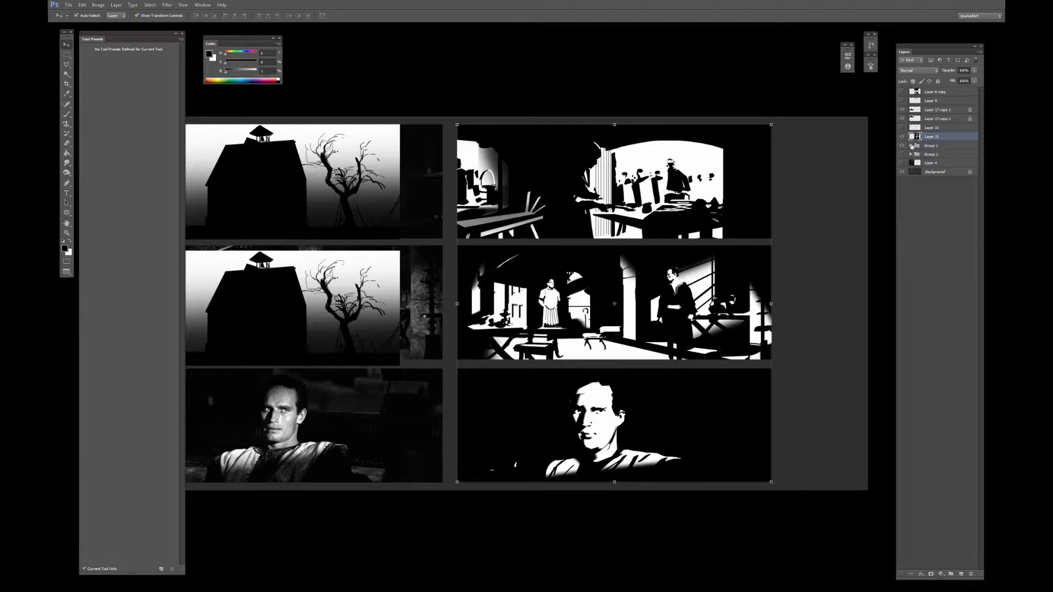
# Hide Group 1 and shift the merged copy of the three studies slightly to the left.
pyautogui.click(902, 146)
pyautogui.hotkey('shift', 'Left')
pyautogui.hotkey('shift', 'Left')
pyautogui.hotkey('shift', 'Left')
pyautogui.hotkey('shift', 'Left')
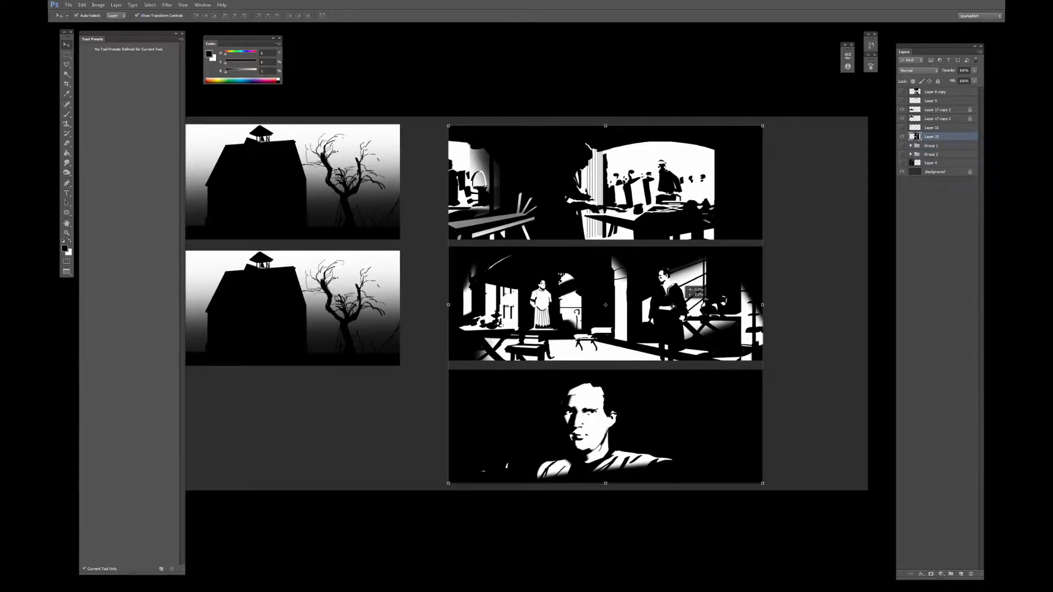
# Compare the merged copy with Group 1 by toggling their visibility, leaving only the merged copy shown.
pyautogui.click(902, 146)
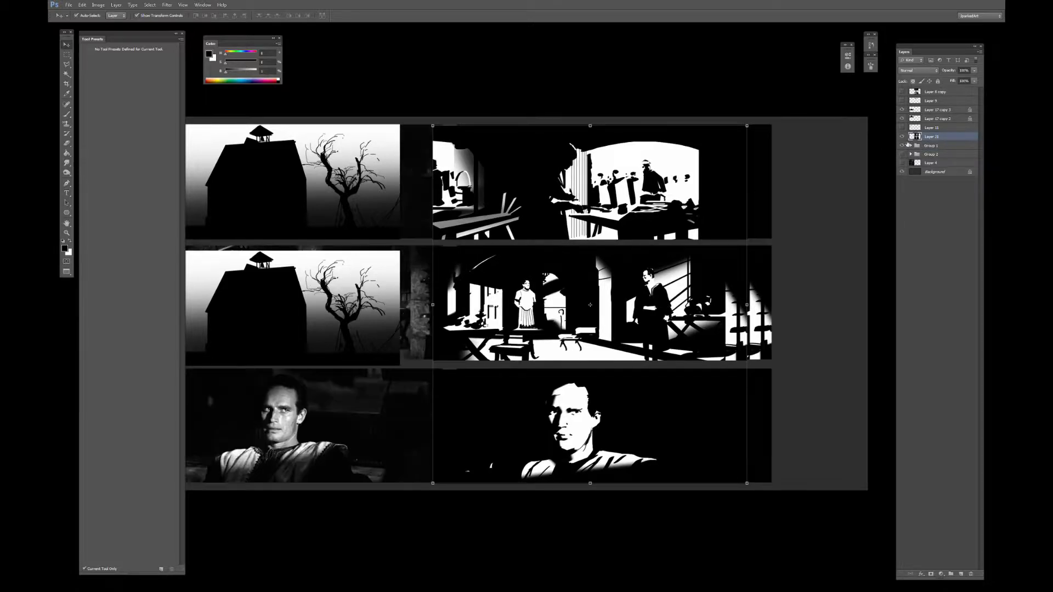
pyautogui.click(901, 137)
pyautogui.click(903, 146)
pyautogui.click(902, 146)
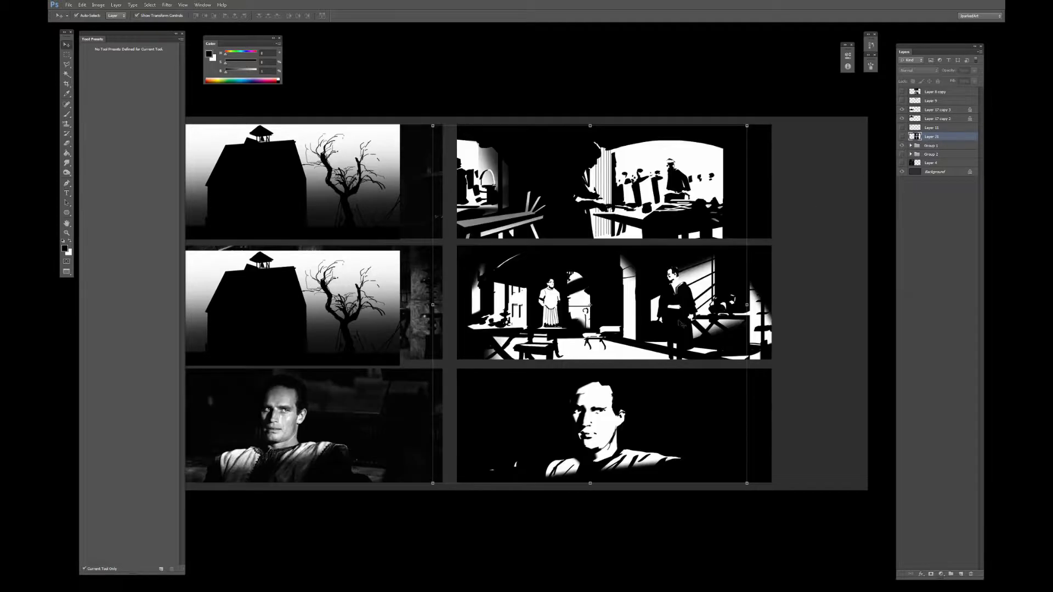
pyautogui.click(635, 405)
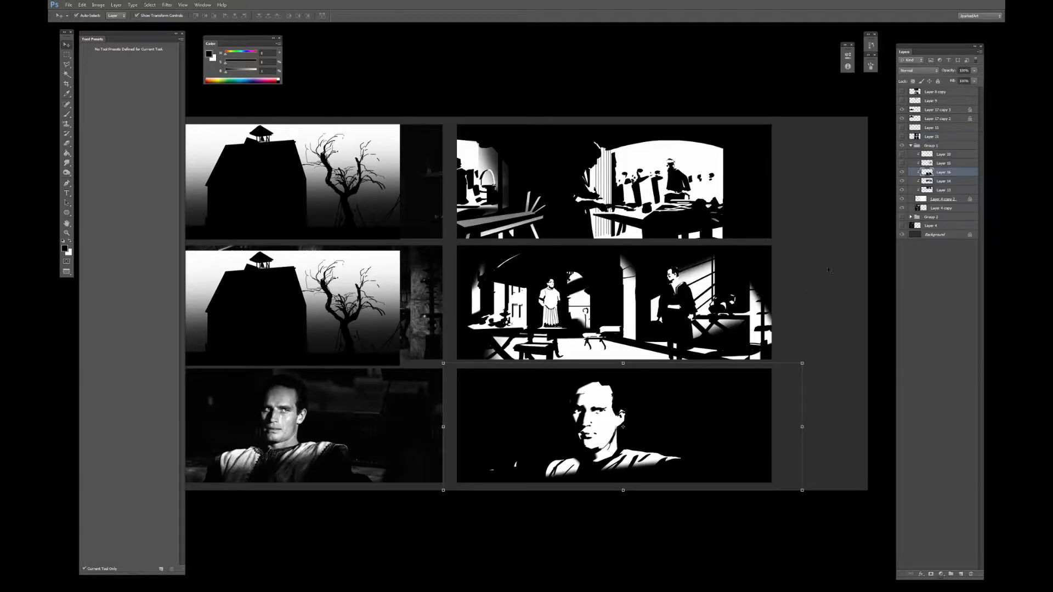
pyautogui.click(910, 145)
pyautogui.click(902, 146)
pyautogui.click(902, 137)
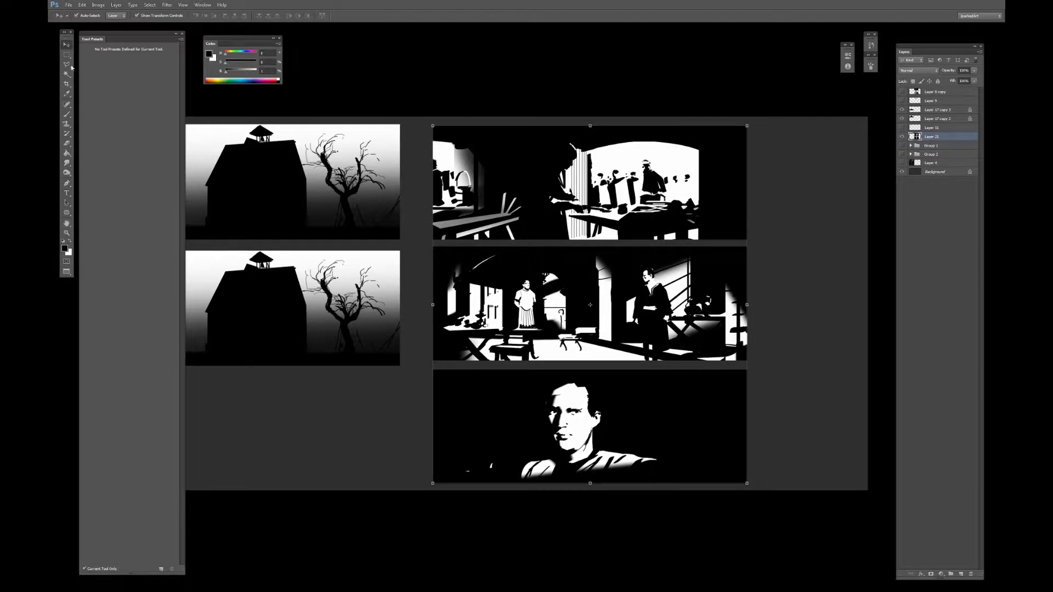
# Copy the portrait study from the merged layer to its own layer, place it below the church studies and hide the merged layer.
pyautogui.click(66, 54)
pyautogui.moveTo(744, 368); pyautogui.dragTo(433, 486)
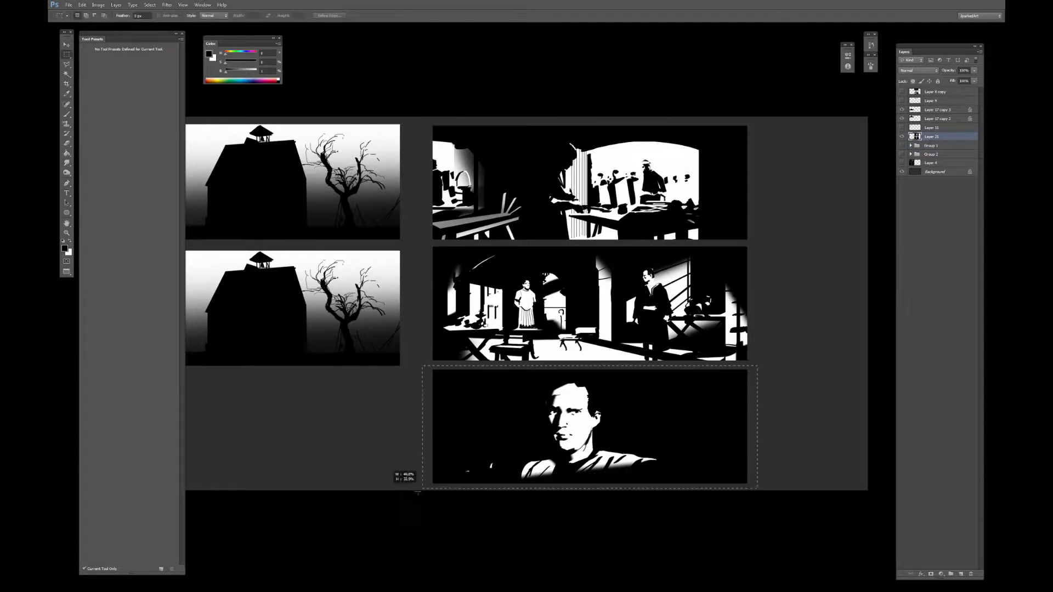
pyautogui.hotkey('ctrl', 'j')
pyautogui.press('v')
pyautogui.moveTo(609, 409); pyautogui.dragTo(373, 420)
pyautogui.hotkey('alt', '[')
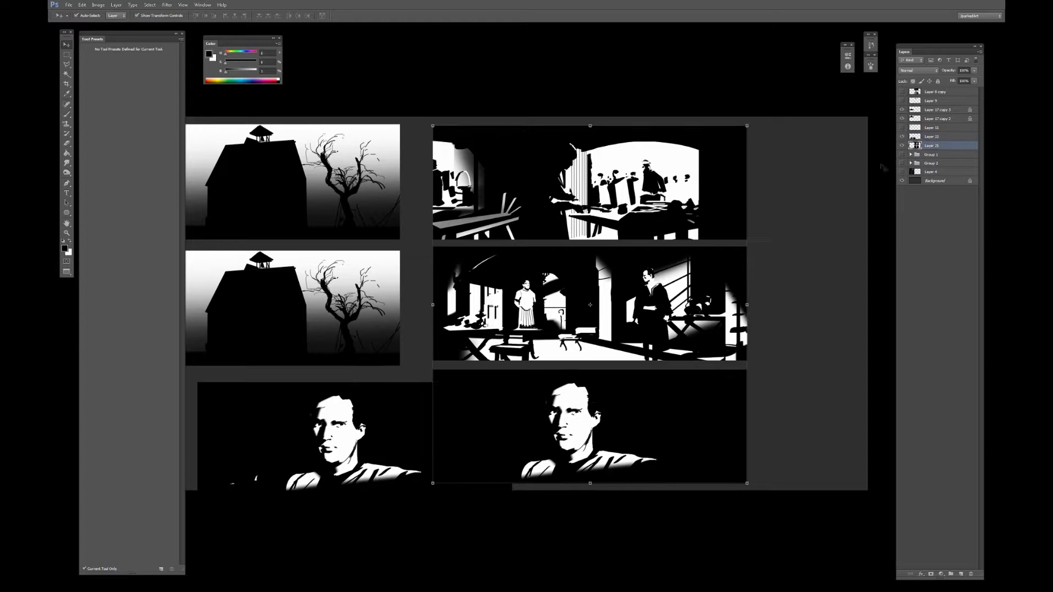
pyautogui.click(902, 146)
# Show the group of church and stairs studies and duplicate the softened stairs study below the gradient church.
pyautogui.click(902, 164)
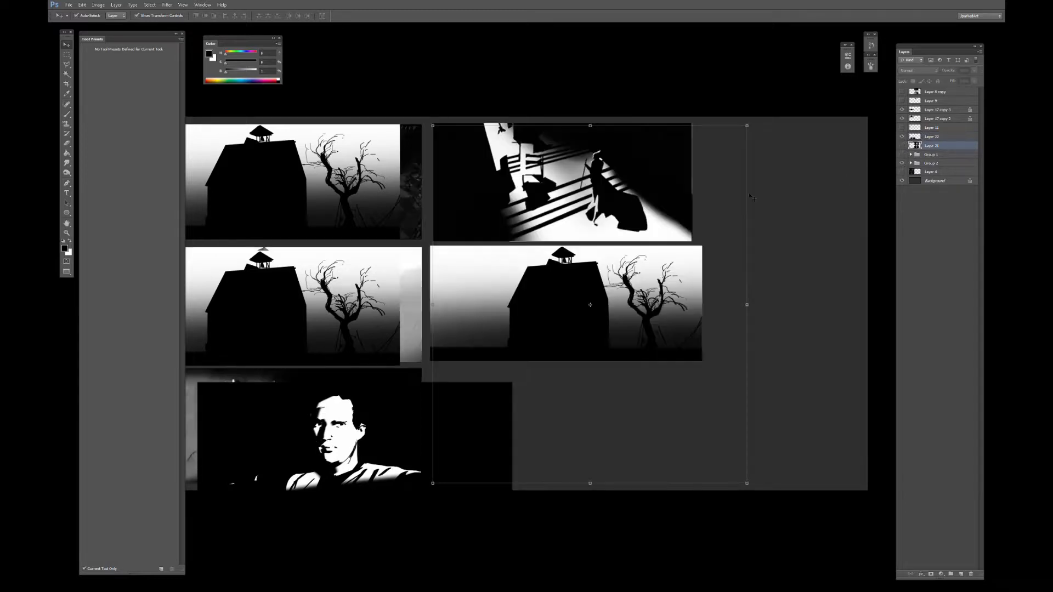
pyautogui.click(624, 196)
pyautogui.moveTo(642, 201); pyautogui.dragTo(688, 450)
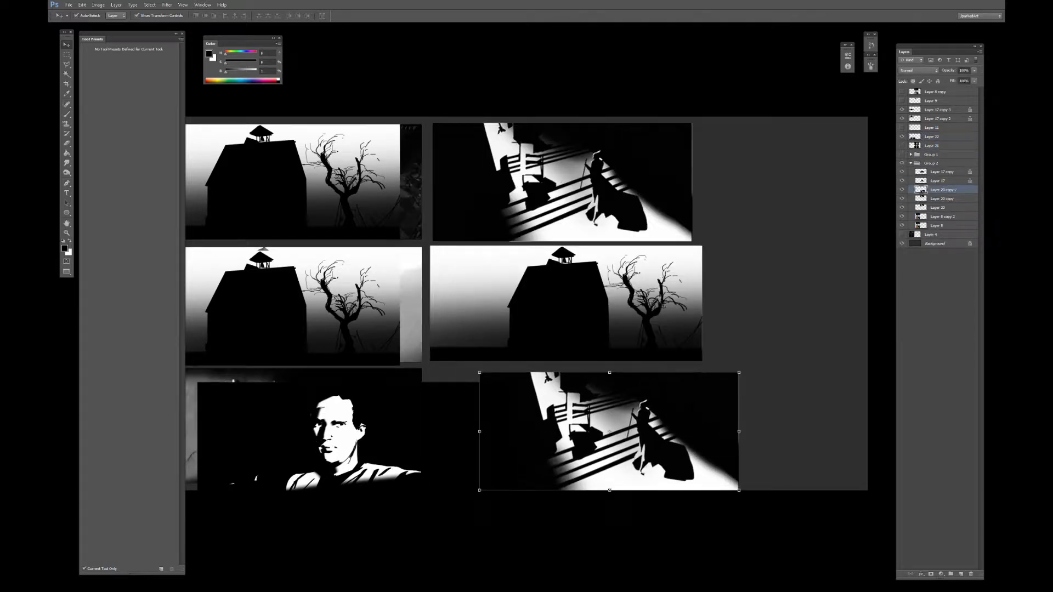
# Move the duplicated stairs study out of its group to above the portrait copy, then collapse and hide the group.
pyautogui.hotkey('alt', ']')
pyautogui.hotkey('alt', ']')
pyautogui.click(911, 163)
pyautogui.click(902, 163)
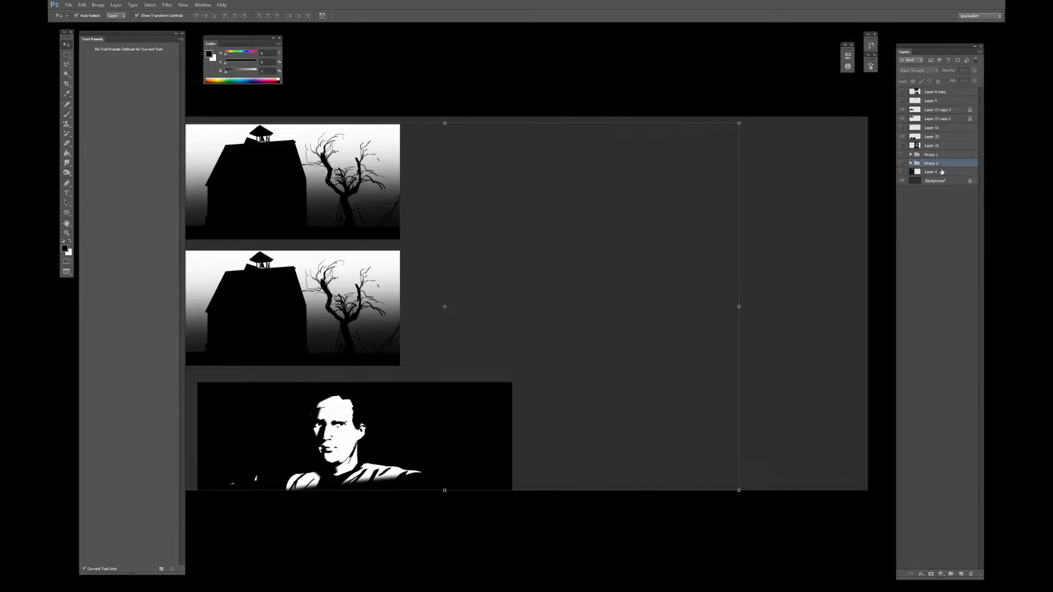
pyautogui.click(903, 163)
pyautogui.click(911, 162)
pyautogui.moveTo(679, 407); pyautogui.dragTo(692, 390)
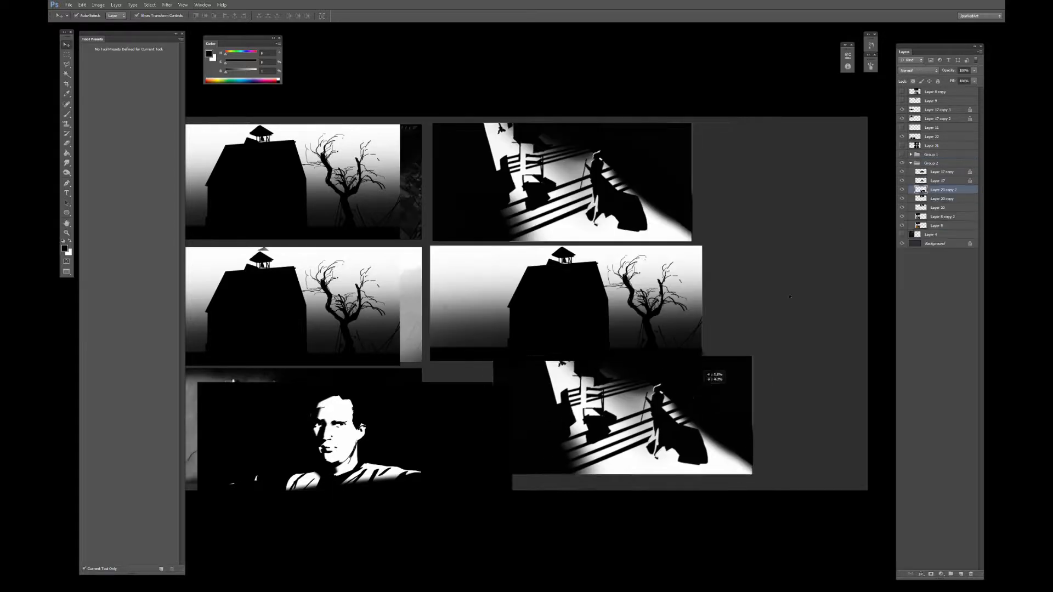
pyautogui.moveTo(929, 190); pyautogui.dragTo(932, 124)
pyautogui.click(911, 172)
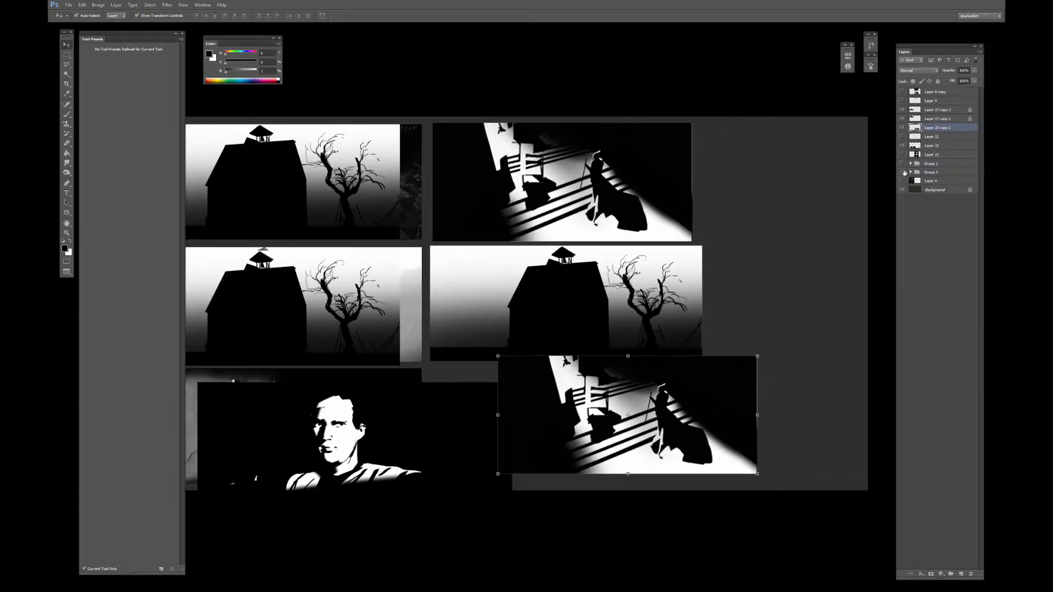
pyautogui.click(902, 172)
# Place the stairs copy beside the upper church study, trim its outer edge and reduce its height to match the church.
pyautogui.moveTo(680, 374); pyautogui.dragTo(585, 142)
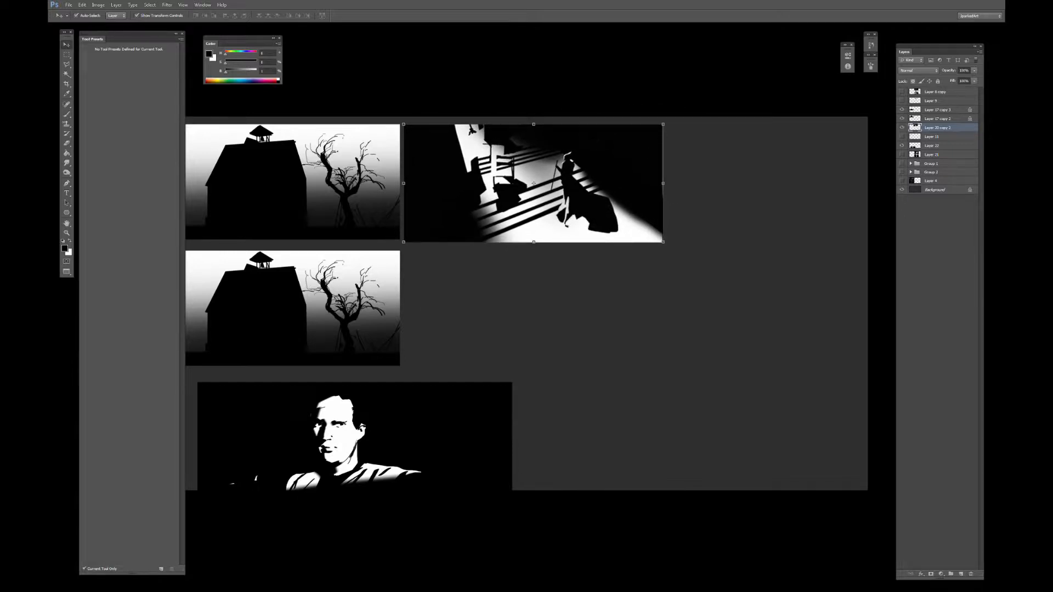
pyautogui.click(67, 54)
pyautogui.moveTo(682, 117); pyautogui.dragTo(662, 264)
pyautogui.hotkey('ctrl', 'd')
pyautogui.press('v')
pyautogui.moveTo(532, 242); pyautogui.dragTo(532, 239)
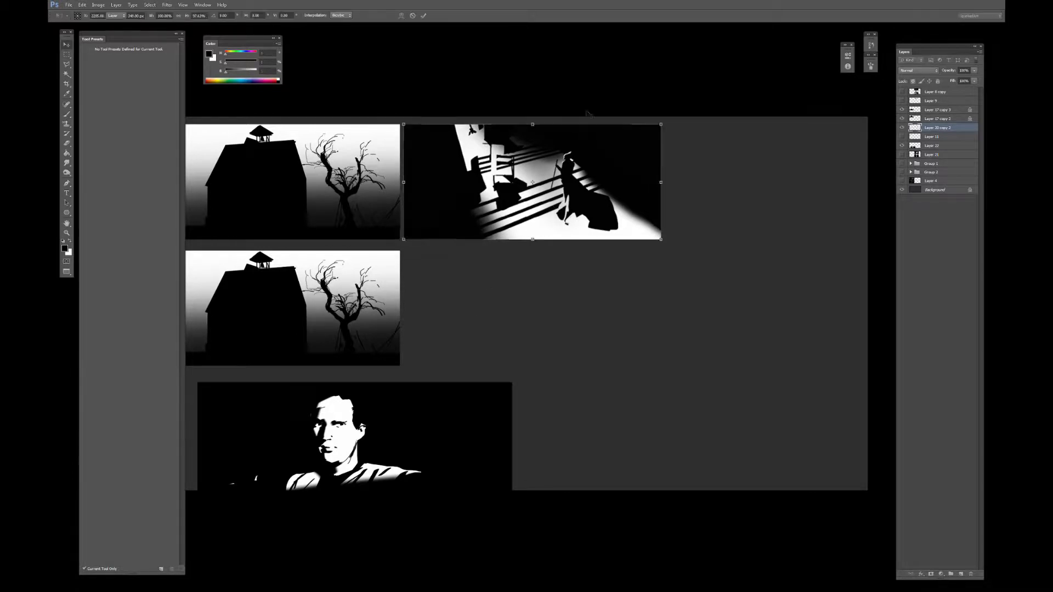
pyautogui.press('Return')
pyautogui.click(591, 92)
# Move the portrait copy up beside the stairs study and raise its layer above the church copies.
pyautogui.moveTo(409, 440); pyautogui.dragTo(642, 413)
pyautogui.moveTo(494, 300); pyautogui.dragTo(555, 285)
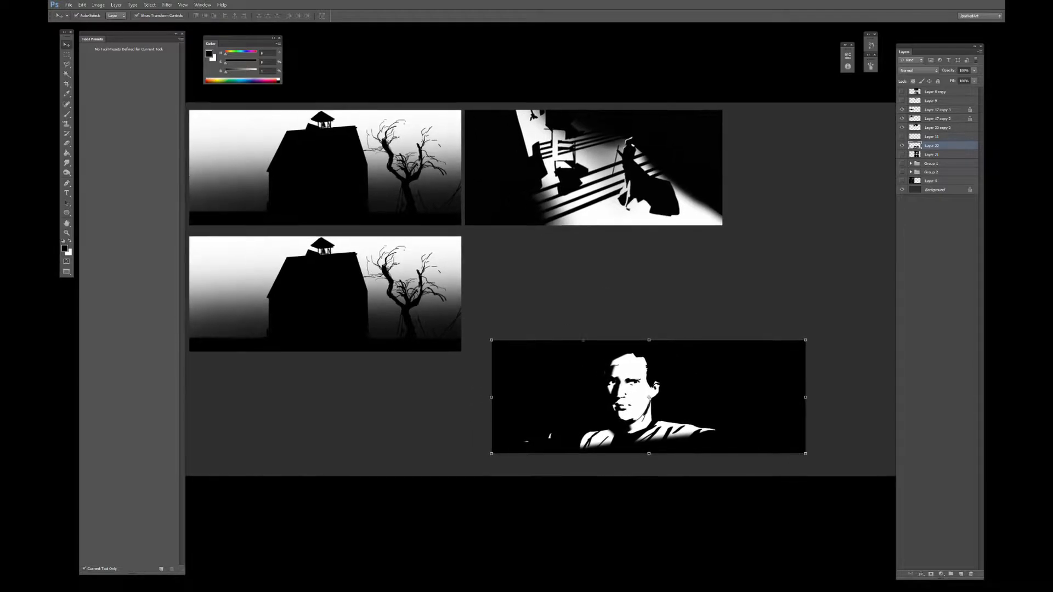
pyautogui.moveTo(600, 369); pyautogui.dragTo(620, 223)
pyautogui.moveTo(928, 146); pyautogui.dragTo(928, 107)
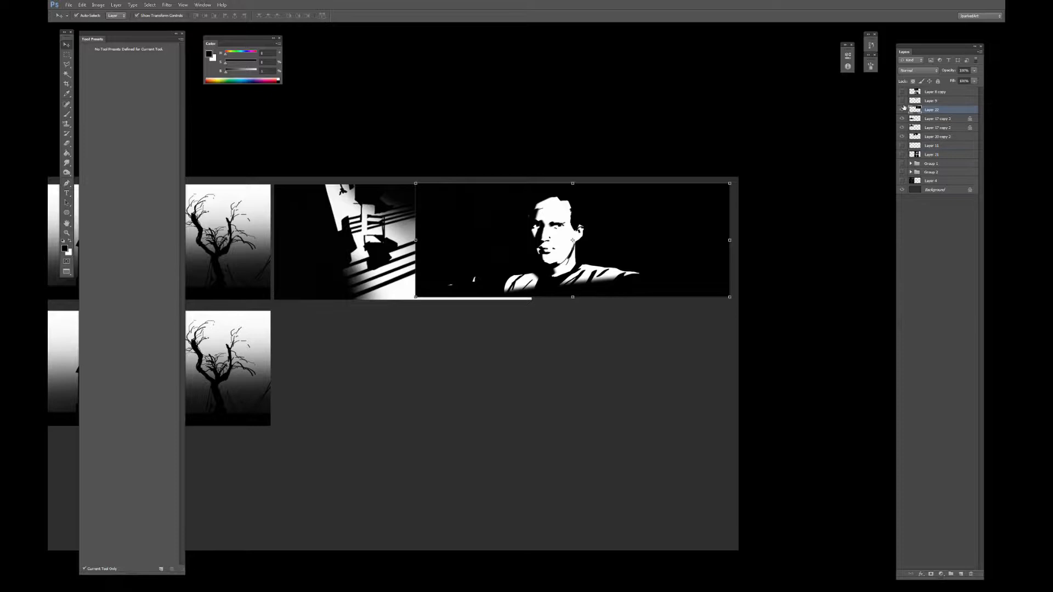
# Hide the portrait copy and the stairs copy so that only the two church copies remain shown.
pyautogui.click(902, 109)
pyautogui.moveTo(419, 227); pyautogui.dragTo(648, 197)
pyautogui.click(442, 315)
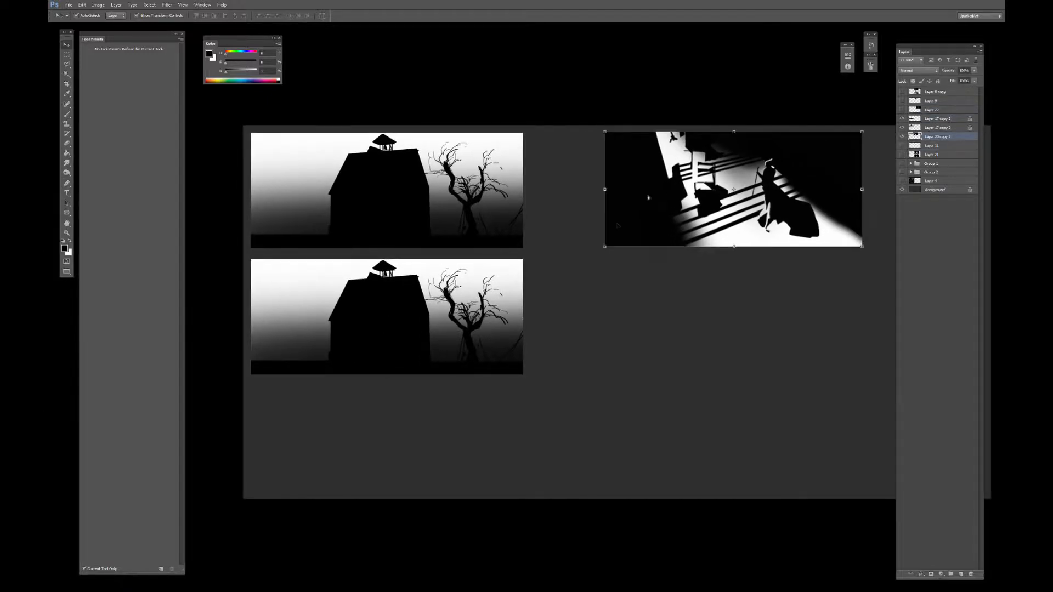
pyautogui.click(902, 136)
# Select both church copies and enlarge them together proportionally to about 130%.
pyautogui.click(461, 231)
pyautogui.keyDown('shift'); pyautogui.click(487, 296); pyautogui.keyUp('shift')
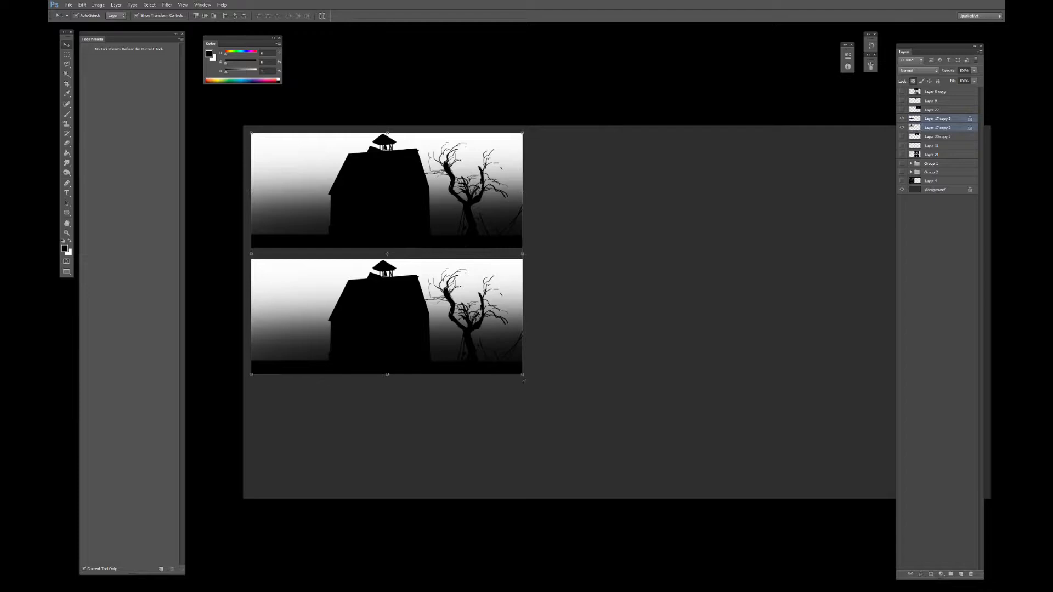
pyautogui.moveTo(523, 380); pyautogui.dragTo(604, 447)
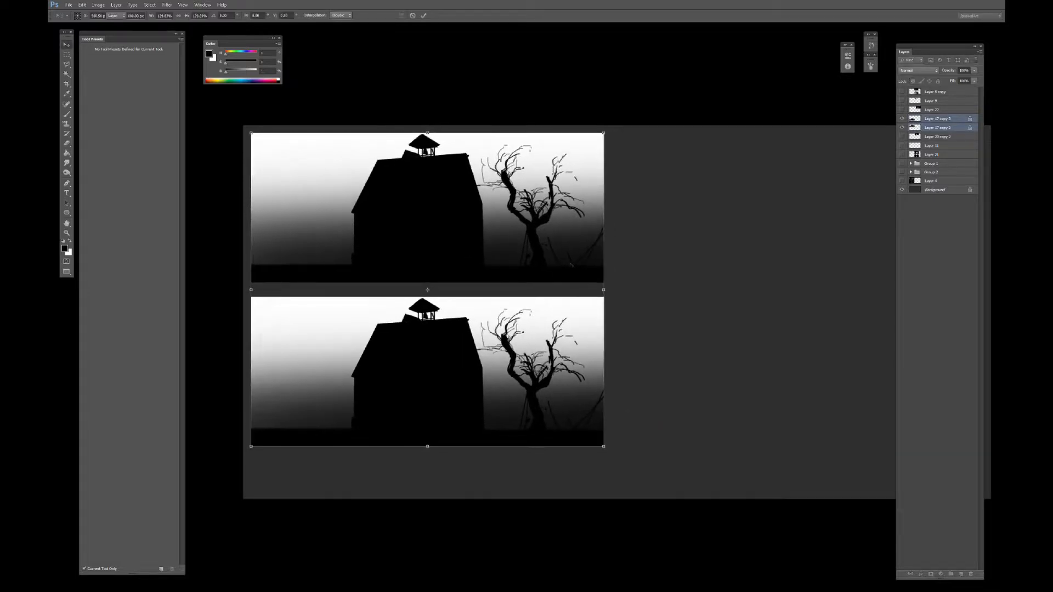
pyautogui.press('Return')
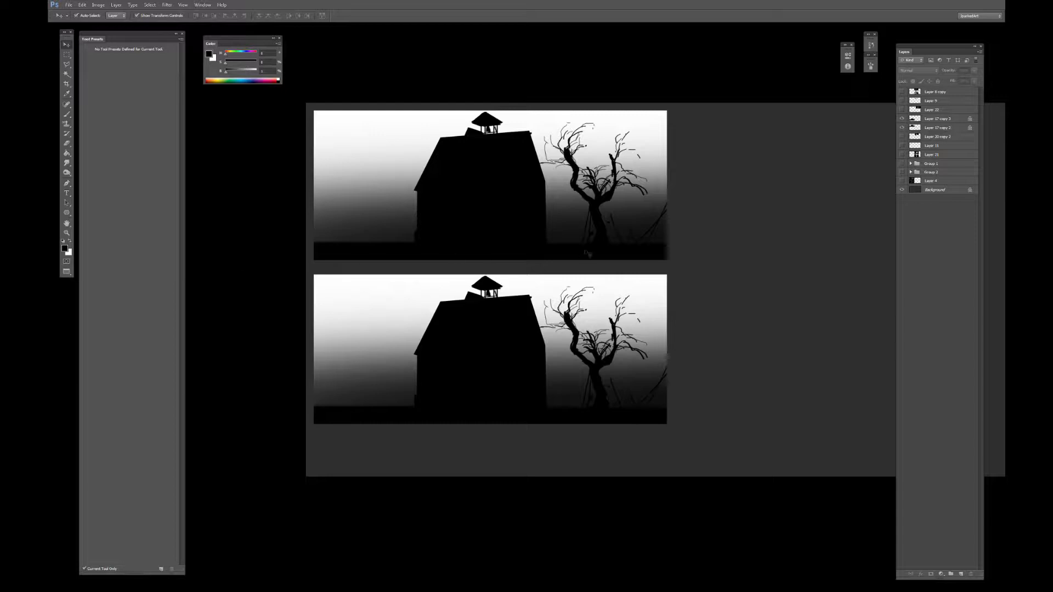
# Paint the lower church copy completely white with the hard flat brush, turning it into a blank frame.
pyautogui.click(528, 337)
pyautogui.scroll(-2, 550, 322)
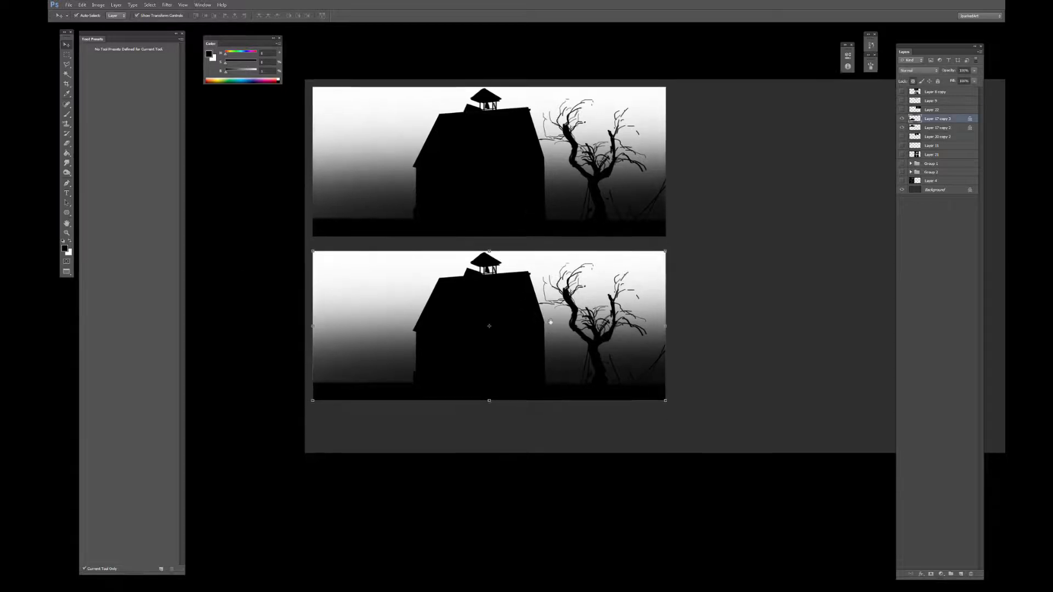
pyautogui.press('b')
pyautogui.press('x')
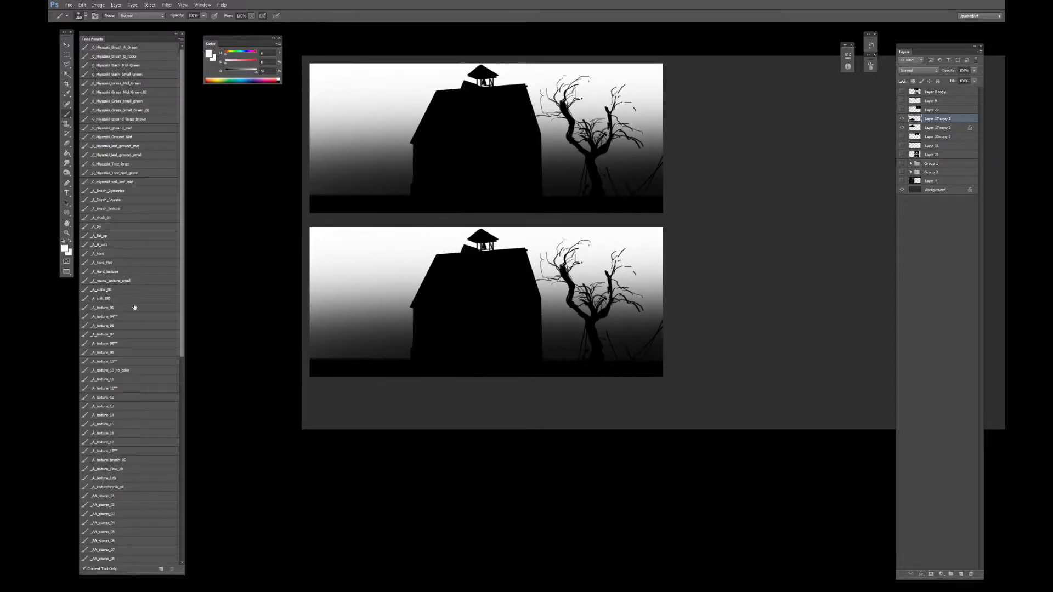
pyautogui.click(113, 263)
pyautogui.press('/')
pyautogui.moveTo(343, 290)
pyautogui.mouseDown()
pyautogui.moveTo(378, 313)
pyautogui.moveTo(422, 318)
pyautogui.moveTo(652, 264)
pyautogui.mouseUp()
# Switch to black with a much smaller brush and add a new layer clipped to the white frame.
pyautogui.press('x')
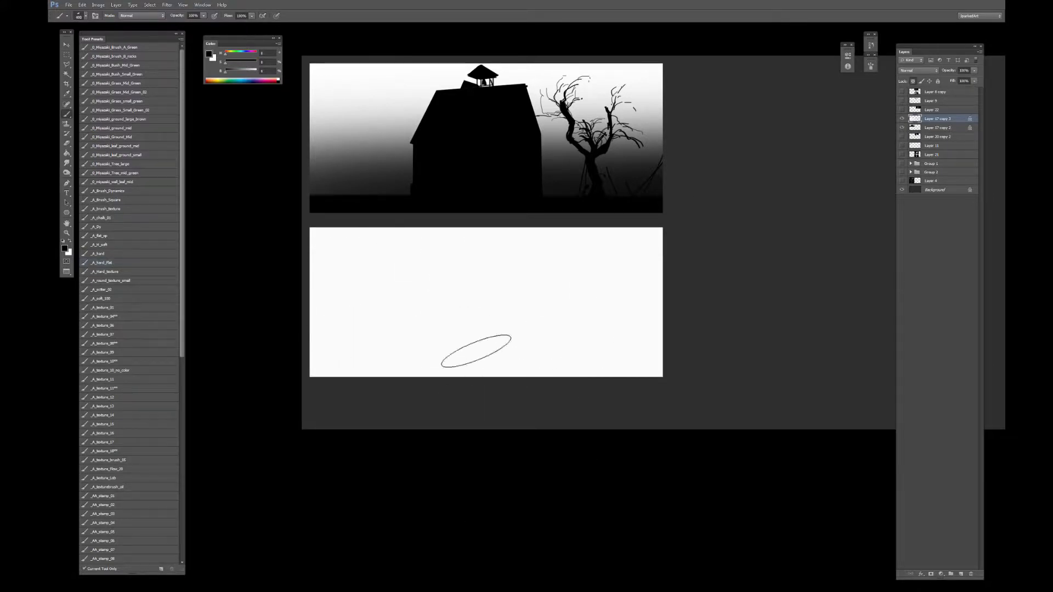
pyautogui.press('[')
pyautogui.press('[')
pyautogui.press('[')
pyautogui.press('[')
pyautogui.press('[')
pyautogui.press('[')
pyautogui.press('[')
pyautogui.press('[')
pyautogui.press('[')
pyautogui.click(961, 573)
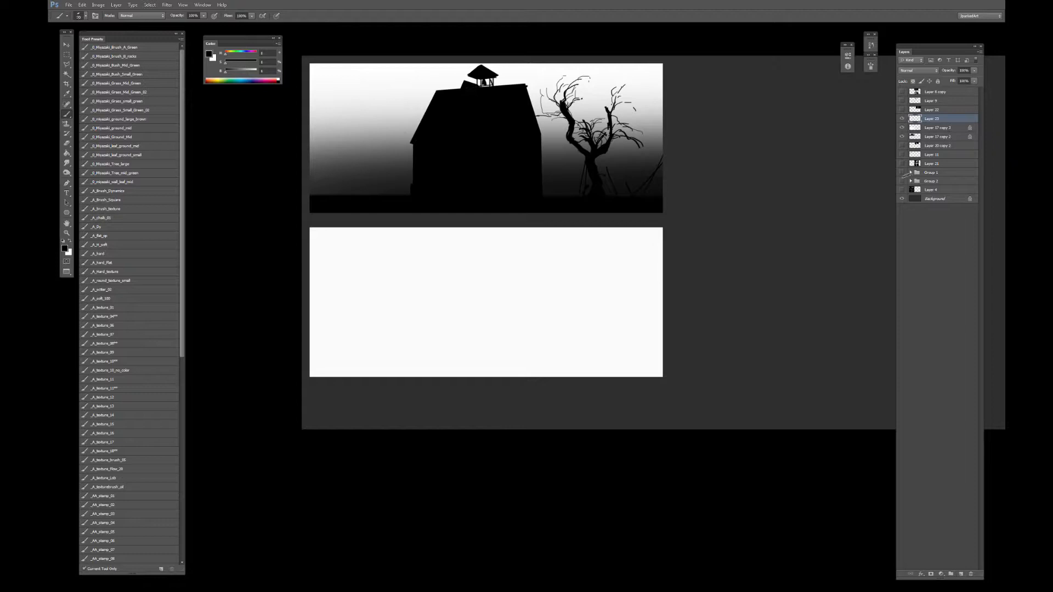
pyautogui.keyDown('alt'); pyautogui.click(951, 121); pyautogui.keyUp('alt')
# Sketch a ridge rising from the lower left of the white frame, sloping hills behind it and a steep foreground shape at the left edge.
pyautogui.moveTo(351, 378); pyautogui.dragTo(468, 339)
pyautogui.moveTo(354, 376)
pyautogui.mouseDown()
pyautogui.moveTo(488, 334)
pyautogui.moveTo(539, 375)
pyautogui.mouseUp()
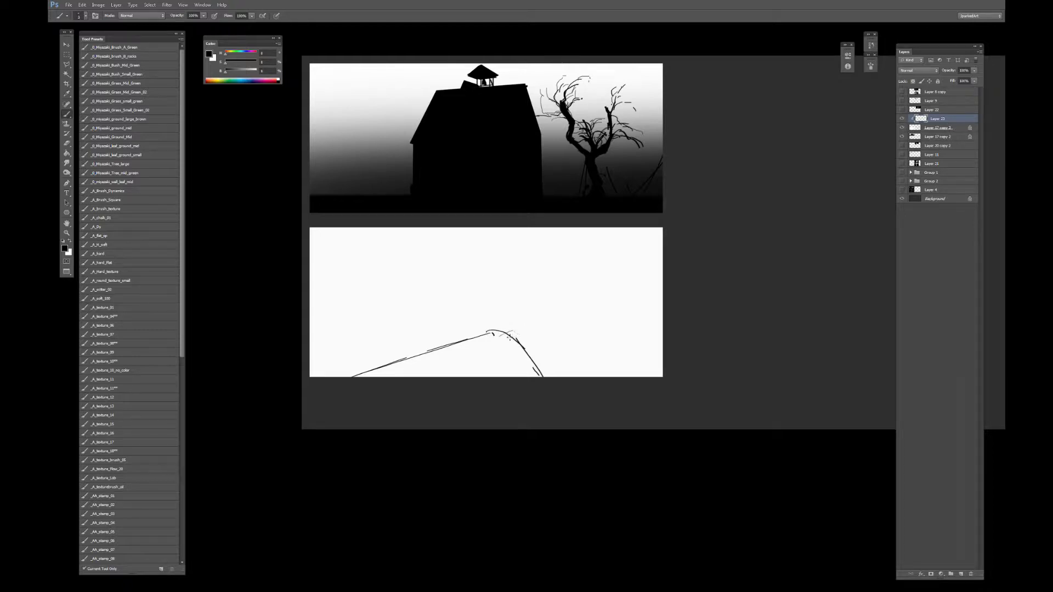
pyautogui.moveTo(513, 336)
pyautogui.mouseDown()
pyautogui.moveTo(577, 315)
pyautogui.moveTo(630, 377)
pyautogui.mouseUp()
pyautogui.moveTo(593, 329)
pyautogui.mouseDown()
pyautogui.moveTo(630, 378)
pyautogui.moveTo(622, 322)
pyautogui.moveTo(594, 328)
pyautogui.moveTo(662, 287)
pyautogui.mouseUp()
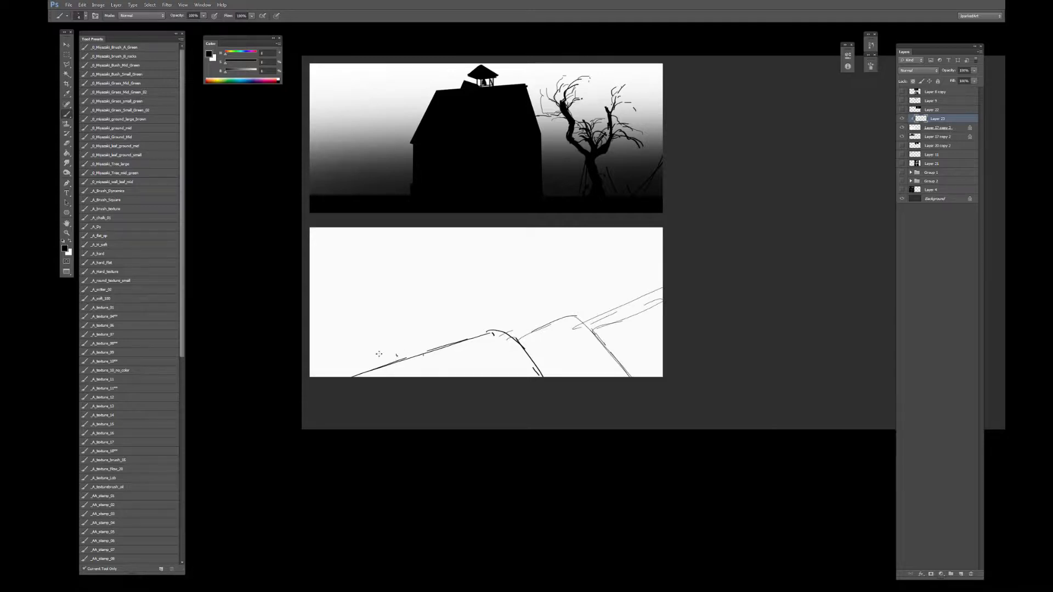
pyautogui.moveTo(380, 367); pyautogui.dragTo(315, 240)
pyautogui.moveTo(287, 322); pyautogui.dragTo(345, 388)
pyautogui.moveTo(464, 339); pyautogui.dragTo(463, 335)
# Erase the ridge's rounded top, extend the ridge to a peak farther right and add a rounded form beyond it.
pyautogui.press('e')
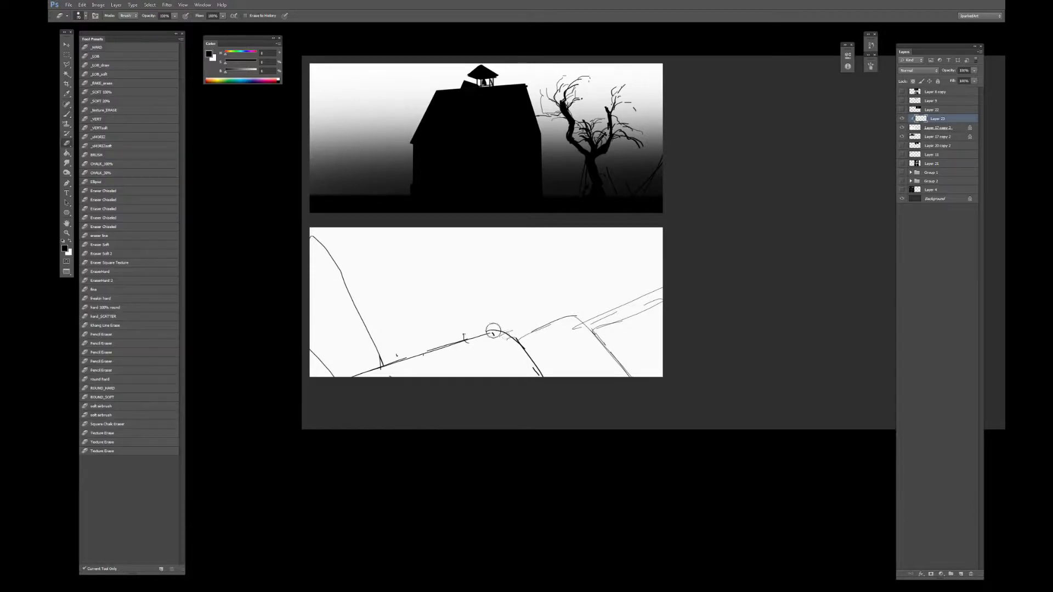
pyautogui.moveTo(499, 324)
pyautogui.mouseDown()
pyautogui.moveTo(548, 351)
pyautogui.moveTo(559, 313)
pyautogui.mouseUp()
pyautogui.press('b')
pyautogui.moveTo(400, 364)
pyautogui.mouseDown()
pyautogui.moveTo(553, 297)
pyautogui.moveTo(619, 374)
pyautogui.moveTo(629, 277)
pyautogui.mouseUp()
pyautogui.moveTo(630, 299)
pyautogui.mouseDown()
pyautogui.moveTo(612, 322)
pyautogui.moveTo(602, 311)
pyautogui.moveTo(626, 325)
pyautogui.mouseUp()
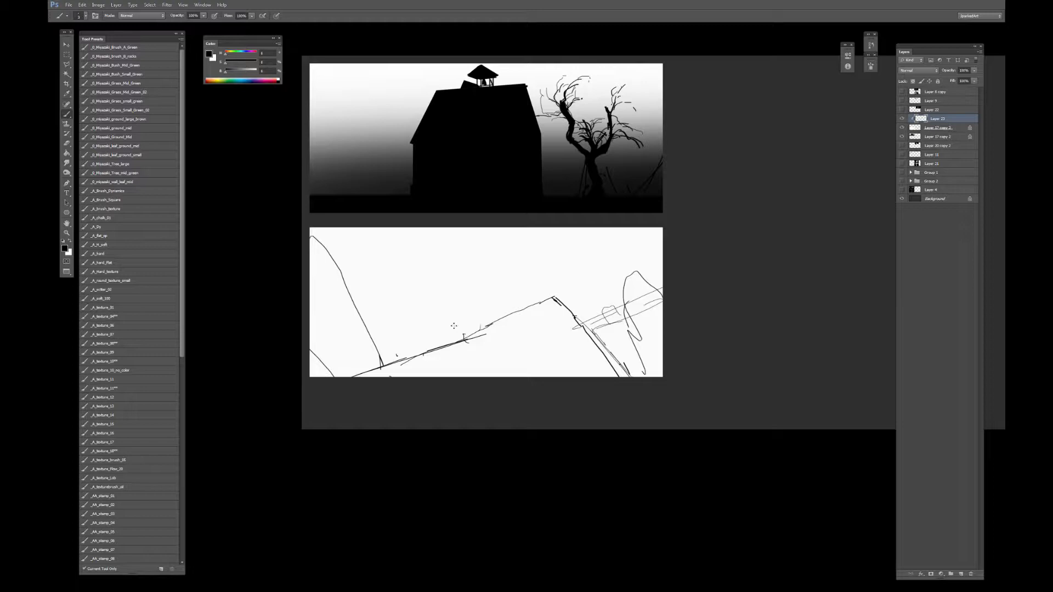
# Try placing round wheel outlines on the slope below the ridge peak, undoing the unsuccessful circles.
pyautogui.moveTo(456, 323); pyautogui.dragTo(462, 317)
pyautogui.moveTo(529, 302); pyautogui.dragTo(524, 293)
pyautogui.hotkey('ctrl', 'alt', 'z')
pyautogui.hotkey('ctrl', 'alt', 'z')
pyautogui.moveTo(470, 318)
pyautogui.mouseDown()
pyautogui.moveTo(478, 326)
pyautogui.moveTo(467, 321)
pyautogui.mouseUp()
pyautogui.moveTo(537, 303); pyautogui.dragTo(527, 302)
pyautogui.hotkey('ctrl', 'alt', 'z')
pyautogui.hotkey('ctrl', 'alt', 'z')
# Sketch three wheel circles along the slope below the peak and join them with a slanted line.
pyautogui.moveTo(517, 306); pyautogui.dragTo(524, 308)
pyautogui.moveTo(464, 336)
pyautogui.mouseDown()
pyautogui.moveTo(456, 328)
pyautogui.moveTo(467, 336)
pyautogui.mouseUp()
pyautogui.moveTo(529, 310); pyautogui.dragTo(525, 308)
pyautogui.moveTo(426, 336); pyautogui.dragTo(476, 328)
pyautogui.hotkey('ctrl', 'alt', 'z')
pyautogui.hotkey('ctrl', 'alt', 'z')
pyautogui.press('e')
pyautogui.press('b')
pyautogui.moveTo(521, 291); pyautogui.dragTo(525, 309)
pyautogui.moveTo(466, 329)
pyautogui.mouseDown()
pyautogui.moveTo(474, 331)
pyautogui.moveTo(433, 345)
pyautogui.moveTo(468, 322)
pyautogui.mouseUp()
pyautogui.moveTo(445, 338); pyautogui.dragTo(516, 299)
pyautogui.moveTo(494, 313); pyautogui.dragTo(515, 300)
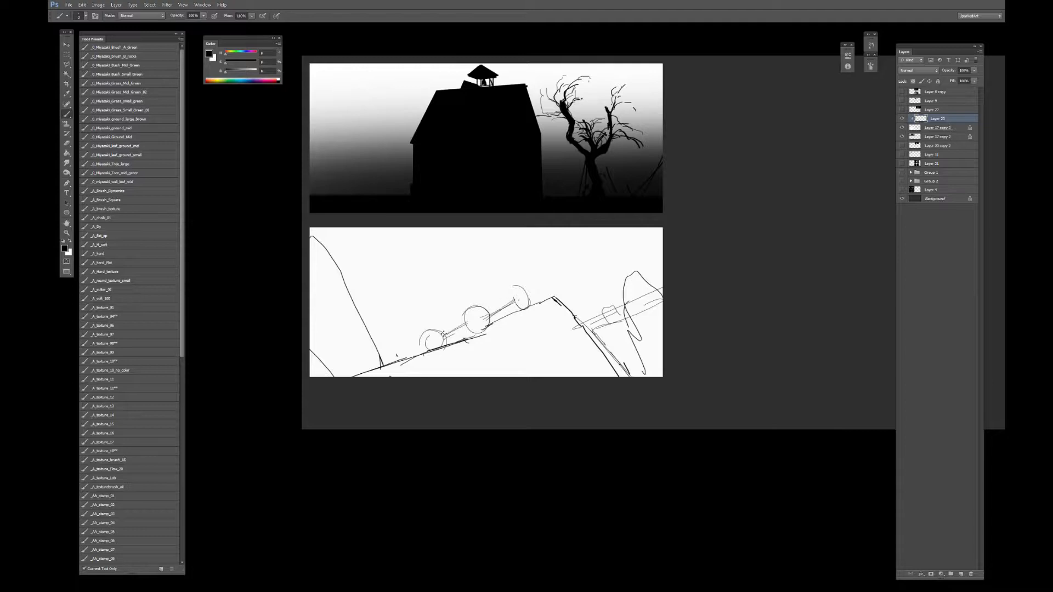
# Try a vehicle body outline above the wheels, undo it and reduce the wheels to three separate loose circles.
pyautogui.moveTo(430, 333)
pyautogui.mouseDown()
pyautogui.moveTo(411, 314)
pyautogui.moveTo(446, 282)
pyautogui.moveTo(418, 298)
pyautogui.moveTo(487, 269)
pyautogui.mouseUp()
pyautogui.moveTo(421, 301); pyautogui.dragTo(512, 261)
pyautogui.moveTo(517, 263); pyautogui.dragTo(515, 280)
pyautogui.hotkey('ctrl', 'alt', 'z')
pyautogui.hotkey('ctrl', 'alt', 'z')
pyautogui.hotkey('ctrl', 'alt', 'z')
pyautogui.hotkey('ctrl', 'alt', 'z')
pyautogui.press('e')
pyautogui.moveTo(425, 337)
pyautogui.mouseDown()
pyautogui.moveTo(480, 321)
pyautogui.moveTo(509, 296)
pyautogui.moveTo(447, 318)
pyautogui.moveTo(452, 331)
pyautogui.moveTo(417, 333)
pyautogui.moveTo(433, 351)
pyautogui.mouseUp()
pyautogui.press('b')
pyautogui.hotkey('ctrl', 'z')
pyautogui.hotkey('ctrl', 'z')
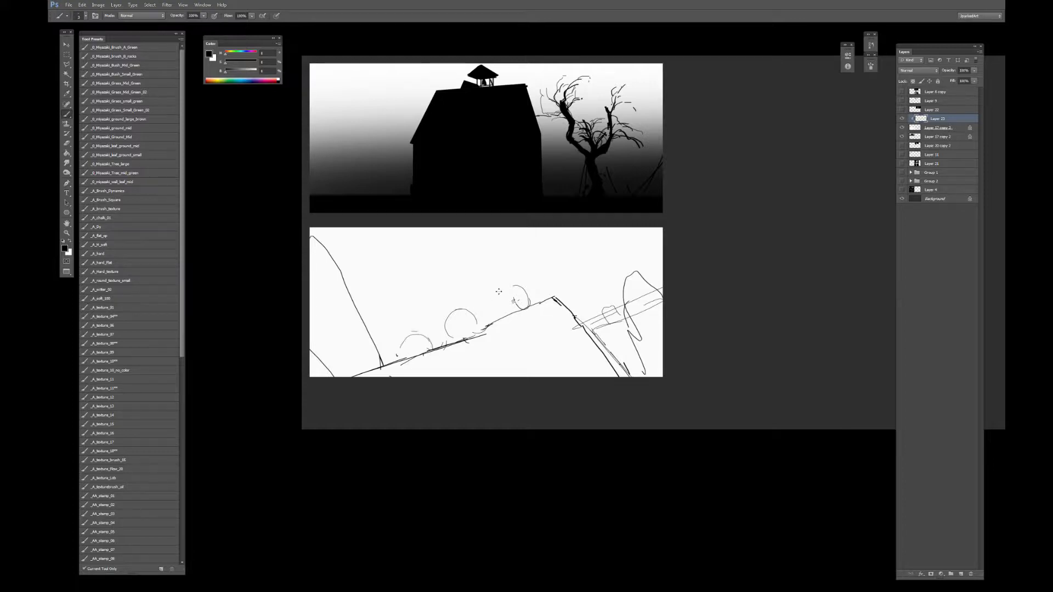
# Sketch a long slanted vehicle body and fender curves over the wheels on the slope.
pyautogui.moveTo(514, 286)
pyautogui.mouseDown()
pyautogui.moveTo(521, 314)
pyautogui.moveTo(480, 318)
pyautogui.moveTo(523, 297)
pyautogui.moveTo(475, 289)
pyautogui.moveTo(443, 307)
pyautogui.moveTo(438, 330)
pyautogui.mouseUp()
pyautogui.moveTo(455, 292); pyautogui.dragTo(444, 310)
pyautogui.moveTo(438, 304); pyautogui.dragTo(403, 335)
pyautogui.moveTo(402, 339)
pyautogui.mouseDown()
pyautogui.moveTo(387, 323)
pyautogui.moveTo(525, 268)
pyautogui.moveTo(527, 277)
pyautogui.moveTo(512, 265)
pyautogui.moveTo(501, 279)
pyautogui.moveTo(493, 313)
pyautogui.moveTo(512, 301)
pyautogui.moveTo(501, 320)
pyautogui.mouseUp()
pyautogui.hotkey('ctrl', 'z')
pyautogui.press('e')
pyautogui.press('b')
pyautogui.press('e')
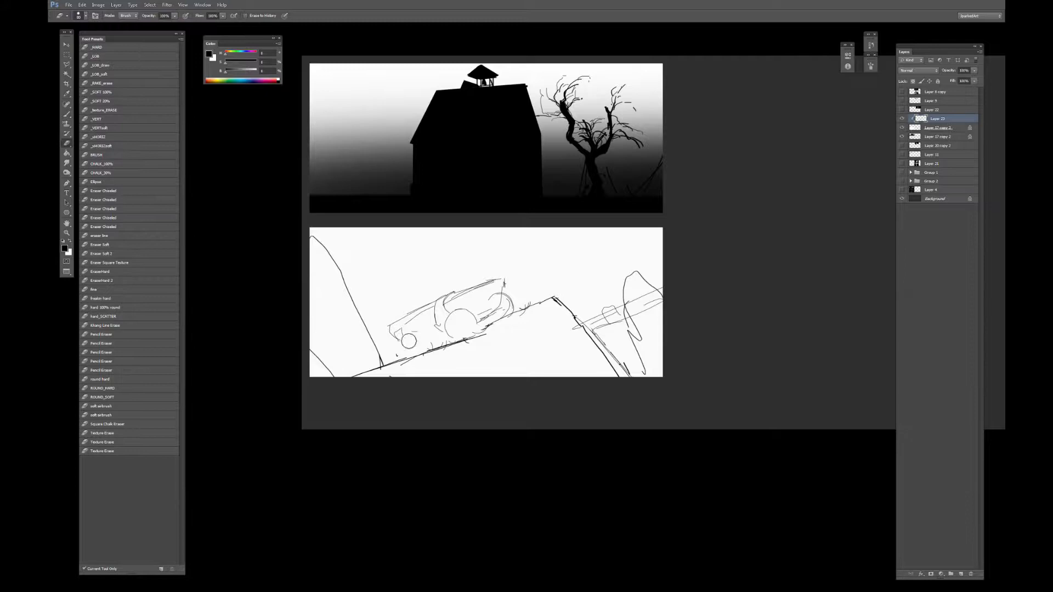
# Refine the vehicle's front end and fenders, and add a long thin antenna line and a raised roof line.
pyautogui.press('b')
pyautogui.moveTo(396, 335); pyautogui.dragTo(397, 362)
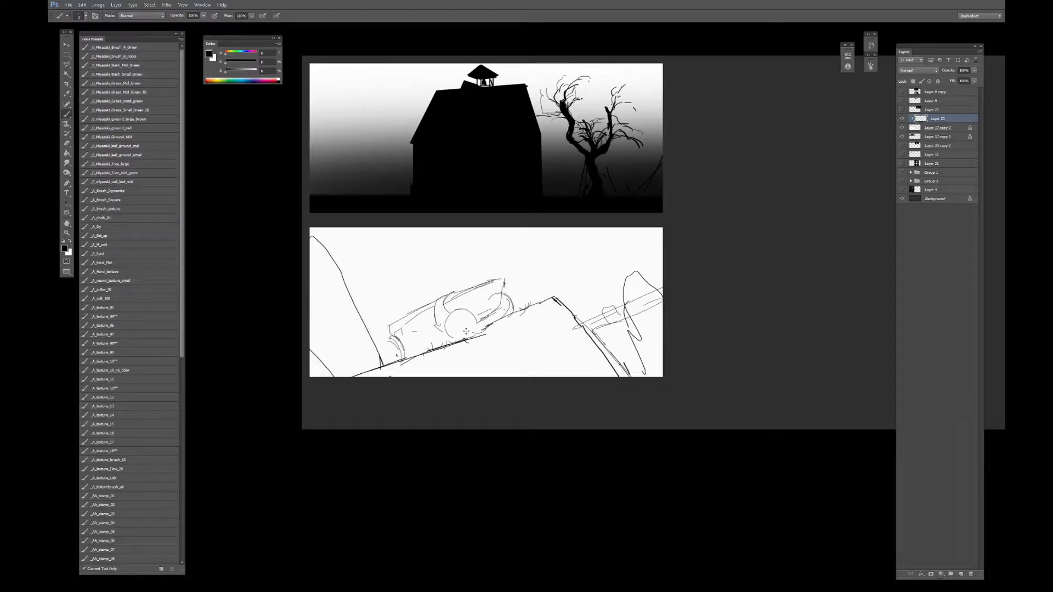
pyautogui.moveTo(445, 311); pyautogui.dragTo(439, 327)
pyautogui.moveTo(463, 340); pyautogui.dragTo(453, 332)
pyautogui.moveTo(445, 339); pyautogui.dragTo(411, 351)
pyautogui.hotkey('ctrl', 'z')
pyautogui.moveTo(367, 268); pyautogui.dragTo(399, 323)
pyautogui.moveTo(447, 291)
pyautogui.mouseDown()
pyautogui.moveTo(430, 299)
pyautogui.moveTo(498, 268)
pyautogui.mouseUp()
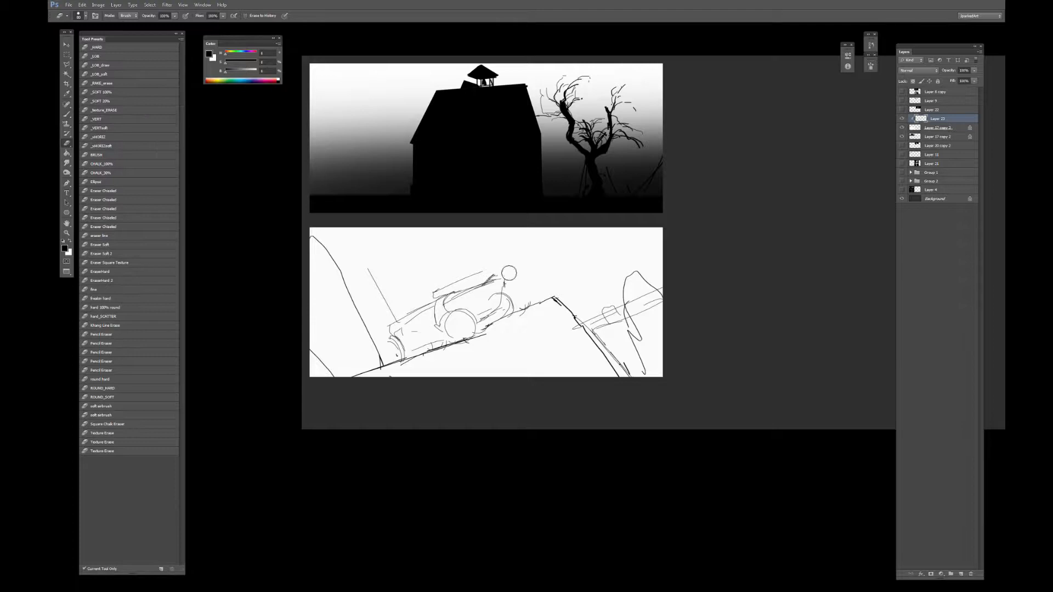
# Sketch a small standing figure on the ridge just before its peak.
pyautogui.hotkey('ctrl', 'z')
pyautogui.moveTo(501, 281)
pyautogui.mouseDown()
pyautogui.moveTo(514, 296)
pyautogui.moveTo(506, 281)
pyautogui.mouseUp()
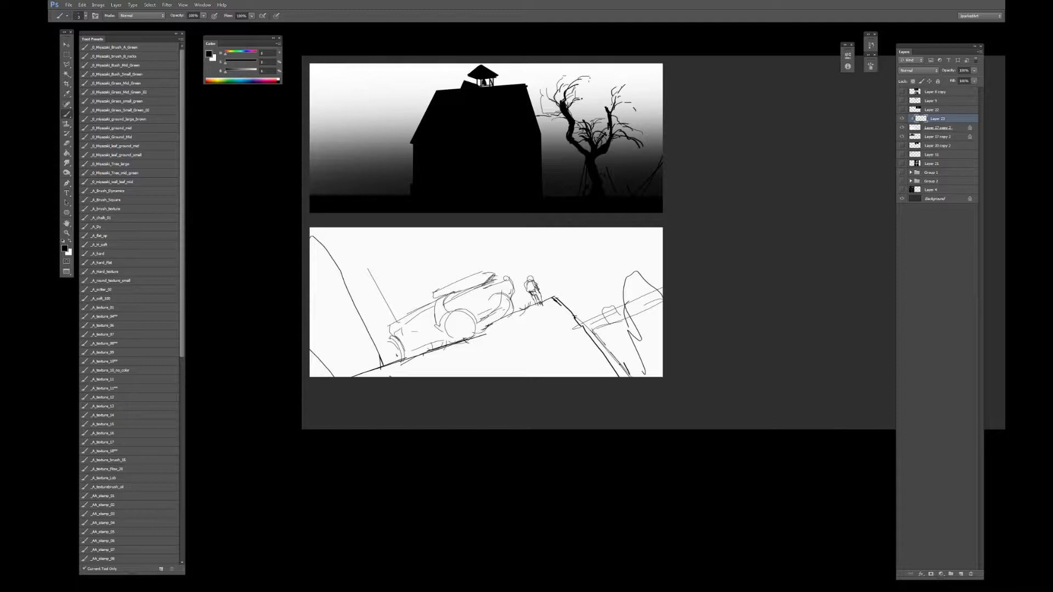
# Erase the vehicle sketch and its antenna from the slope, keeping the ridge line and the small figure.
pyautogui.press('e')
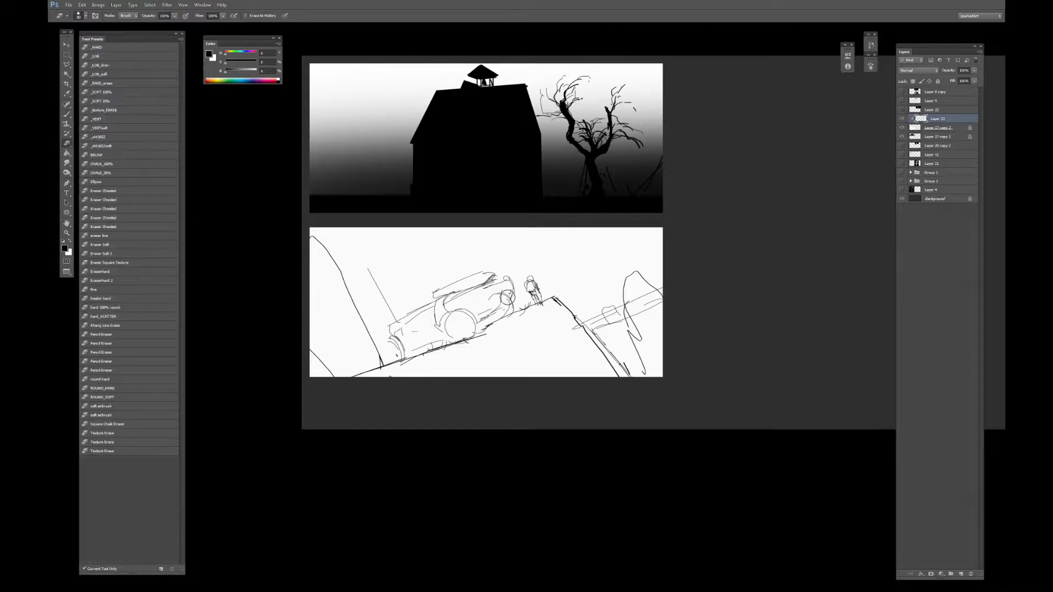
pyautogui.moveTo(496, 280)
pyautogui.mouseDown()
pyautogui.moveTo(513, 302)
pyautogui.moveTo(450, 296)
pyautogui.moveTo(469, 280)
pyautogui.moveTo(485, 315)
pyautogui.moveTo(452, 321)
pyautogui.moveTo(463, 343)
pyautogui.mouseUp()
pyautogui.press('b')
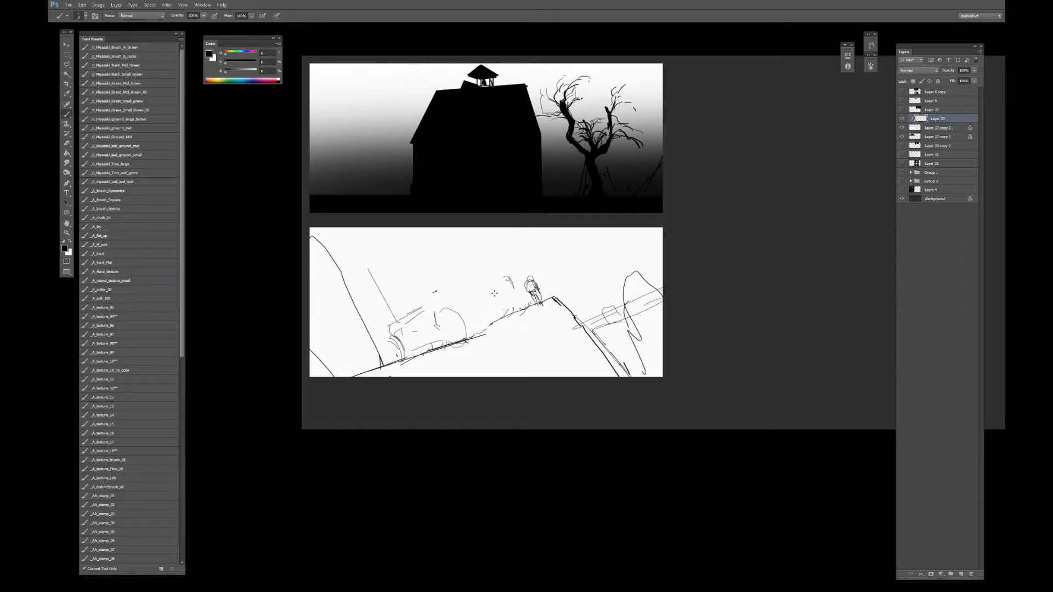
pyautogui.press('e')
pyautogui.moveTo(437, 306)
pyautogui.mouseDown()
pyautogui.moveTo(387, 338)
pyautogui.moveTo(422, 313)
pyautogui.moveTo(451, 329)
pyautogui.mouseUp()
pyautogui.moveTo(391, 316); pyautogui.dragTo(369, 266)
pyautogui.moveTo(511, 286)
pyautogui.mouseDown()
pyautogui.moveTo(501, 275)
pyautogui.moveTo(510, 285)
pyautogui.mouseUp()
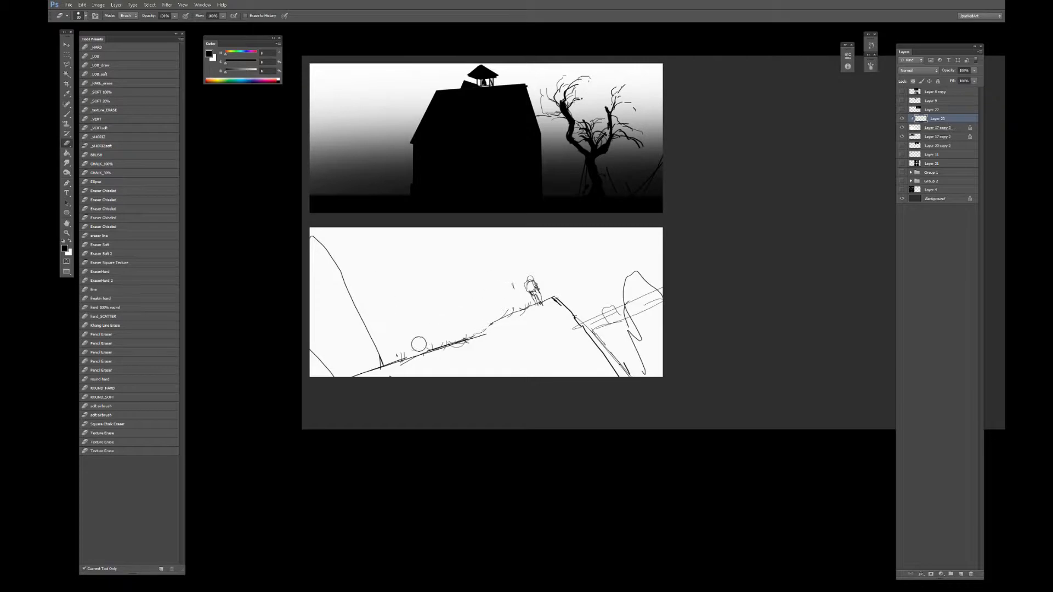
pyautogui.moveTo(418, 345); pyautogui.dragTo(460, 334)
# Redraw the ground line along the slope and sketch two narrow wheel ellipses on it below the figure.
pyautogui.press('b')
pyautogui.moveTo(383, 368); pyautogui.dragTo(526, 309)
pyautogui.moveTo(464, 300)
pyautogui.mouseDown()
pyautogui.moveTo(449, 329)
pyautogui.moveTo(467, 337)
pyautogui.moveTo(458, 340)
pyautogui.mouseUp()
pyautogui.moveTo(500, 287)
pyautogui.mouseDown()
pyautogui.moveTo(484, 313)
pyautogui.moveTo(496, 309)
pyautogui.moveTo(455, 326)
pyautogui.moveTo(410, 334)
pyautogui.moveTo(452, 328)
pyautogui.moveTo(440, 305)
pyautogui.moveTo(450, 317)
pyautogui.moveTo(458, 297)
pyautogui.moveTo(500, 309)
pyautogui.moveTo(497, 290)
pyautogui.moveTo(477, 314)
pyautogui.moveTo(488, 329)
pyautogui.moveTo(419, 304)
pyautogui.moveTo(455, 338)
pyautogui.mouseUp()
pyautogui.hotkey('ctrl', 'z')
pyautogui.hotkey('ctrl', 'z')
pyautogui.press('e')
pyautogui.press('b')
pyautogui.moveTo(480, 291)
pyautogui.mouseDown()
pyautogui.moveTo(470, 329)
pyautogui.moveTo(486, 296)
pyautogui.mouseUp()
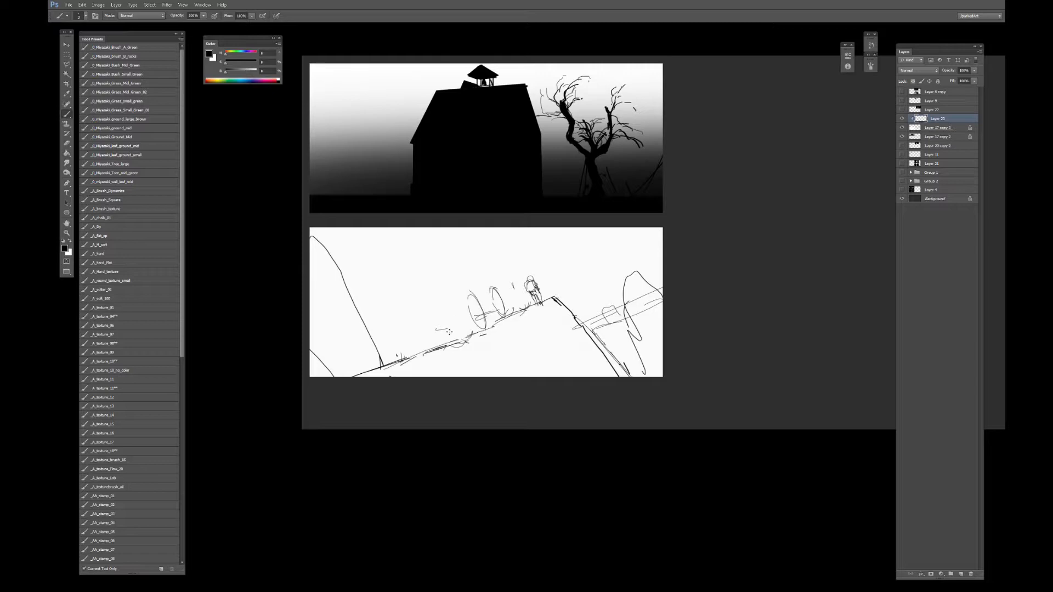
# Add a larger near wheel and a rounded vehicle body reaching the foreground shape, with rough details around the wheels.
pyautogui.moveTo(445, 338)
pyautogui.mouseDown()
pyautogui.moveTo(439, 307)
pyautogui.moveTo(455, 343)
pyautogui.mouseUp()
pyautogui.moveTo(467, 307); pyautogui.dragTo(459, 323)
pyautogui.moveTo(426, 286)
pyautogui.mouseDown()
pyautogui.moveTo(452, 312)
pyautogui.moveTo(374, 318)
pyautogui.moveTo(403, 344)
pyautogui.moveTo(447, 323)
pyautogui.moveTo(400, 347)
pyautogui.moveTo(398, 363)
pyautogui.mouseUp()
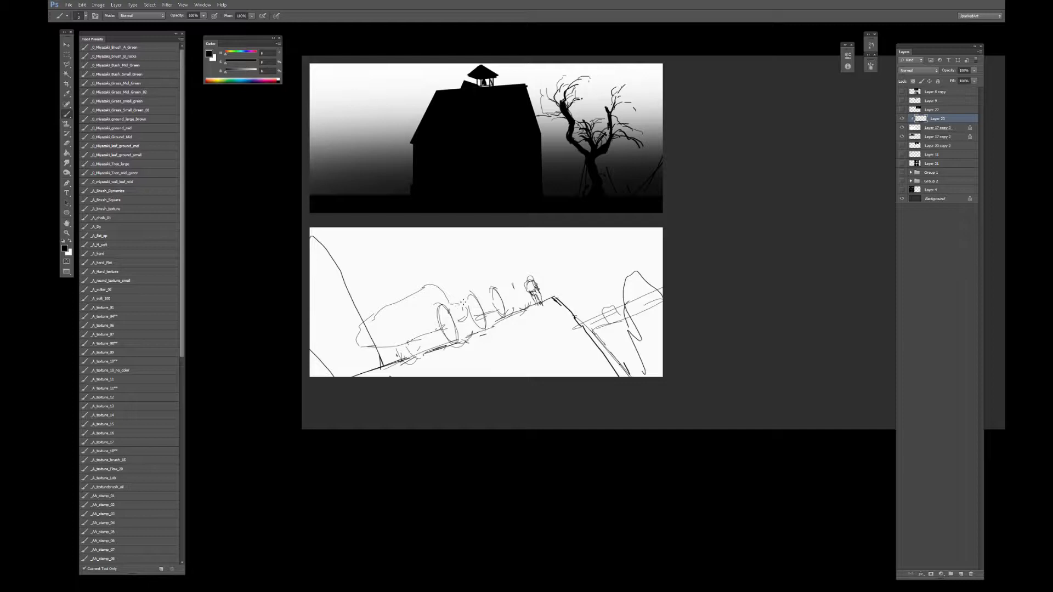
pyautogui.moveTo(463, 303)
pyautogui.mouseDown()
pyautogui.moveTo(487, 276)
pyautogui.moveTo(431, 280)
pyautogui.moveTo(428, 288)
pyautogui.moveTo(472, 280)
pyautogui.moveTo(406, 301)
pyautogui.moveTo(466, 283)
pyautogui.mouseUp()
pyautogui.press('e')
pyautogui.press('b')
# Try different long top contours for the vehicle body and undo them.
pyautogui.moveTo(377, 328)
pyautogui.mouseDown()
pyautogui.moveTo(373, 306)
pyautogui.moveTo(441, 283)
pyautogui.moveTo(417, 279)
pyautogui.moveTo(468, 258)
pyautogui.moveTo(496, 291)
pyautogui.mouseUp()
pyautogui.hotkey('ctrl', 'alt', 'z')
pyautogui.hotkey('ctrl', 'alt', 'z')
pyautogui.hotkey('ctrl', 'alt', 'z')
pyautogui.hotkey('ctrl', 'alt', 'z')
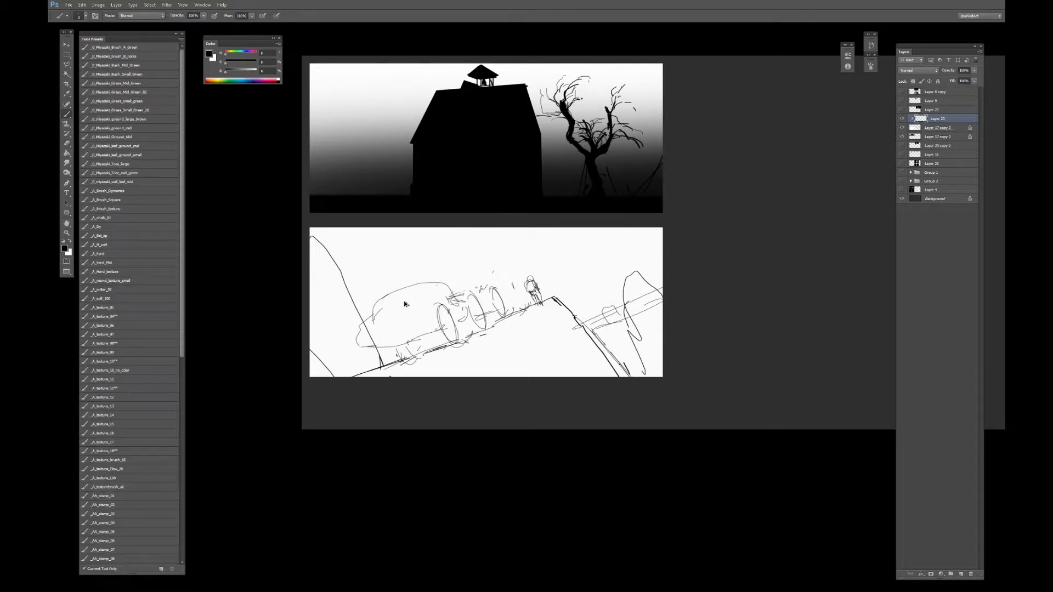
pyautogui.moveTo(400, 298); pyautogui.dragTo(505, 249)
pyautogui.hotkey('ctrl', 'alt', 'z')
pyautogui.hotkey('ctrl', 'alt', 'z')
# Draw the vehicle's slanted top edge, a small turret and an antenna, and sketch upright shapes around the distant structure at right.
pyautogui.moveTo(398, 301)
pyautogui.mouseDown()
pyautogui.moveTo(491, 267)
pyautogui.moveTo(506, 285)
pyautogui.mouseUp()
pyautogui.moveTo(430, 292); pyautogui.dragTo(458, 270)
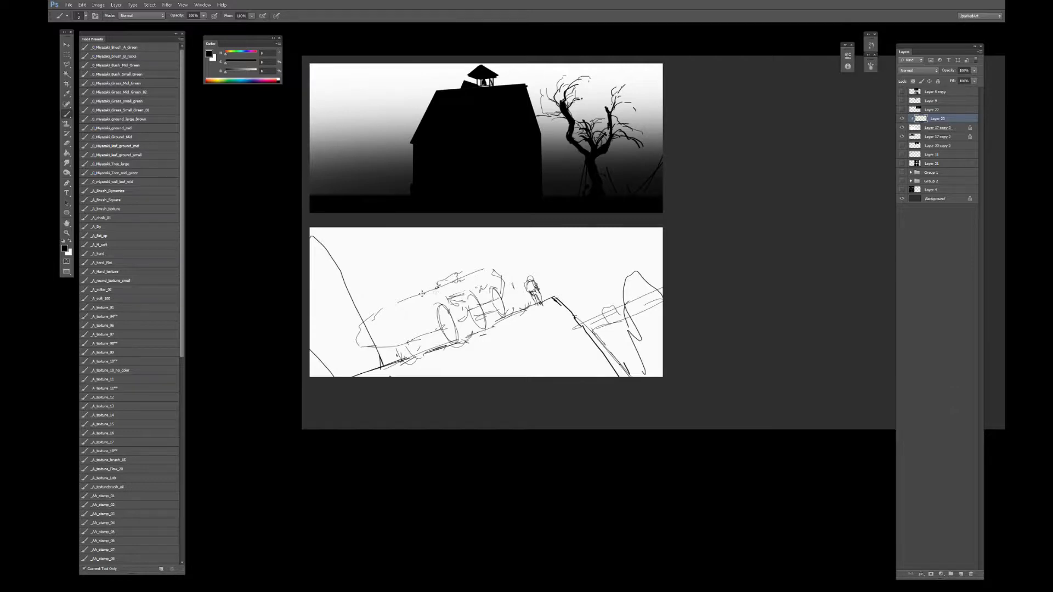
pyautogui.moveTo(388, 237); pyautogui.dragTo(432, 287)
pyautogui.moveTo(495, 296); pyautogui.dragTo(531, 299)
pyautogui.moveTo(600, 300)
pyautogui.mouseDown()
pyautogui.moveTo(583, 275)
pyautogui.moveTo(613, 293)
pyautogui.moveTo(619, 316)
pyautogui.moveTo(597, 329)
pyautogui.mouseUp()
pyautogui.moveTo(625, 289)
pyautogui.mouseDown()
pyautogui.moveTo(635, 272)
pyautogui.moveTo(610, 230)
pyautogui.moveTo(658, 294)
pyautogui.mouseUp()
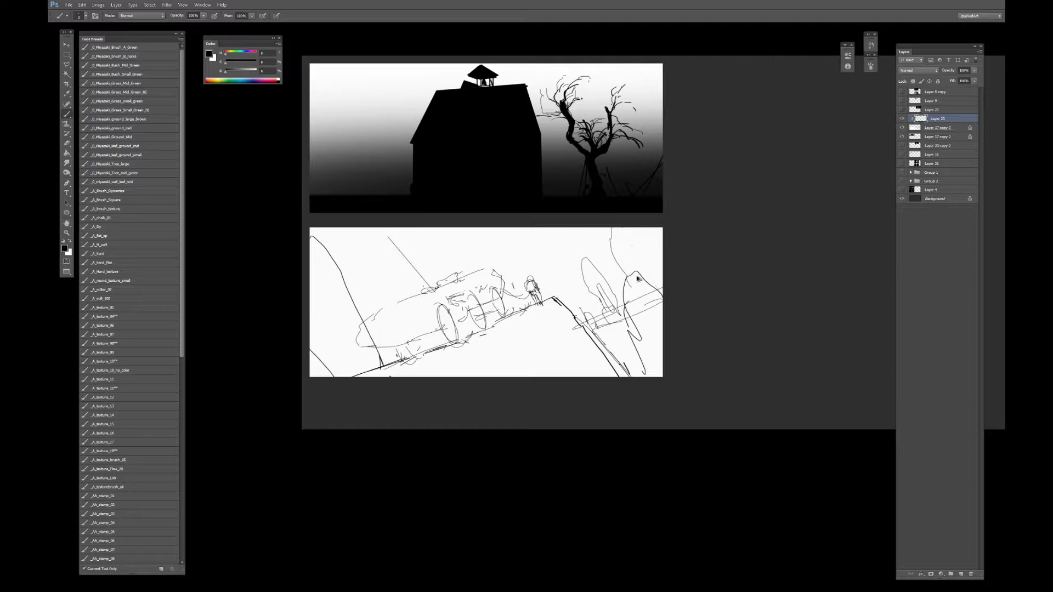
# Undo the last tall background strokes, add a clipped layer beneath the line sketch and paint a broad black band along the foreground shape.
pyautogui.hotkey('ctrl', 'alt', 'z')
pyautogui.hotkey('ctrl', 'alt', 'z')
pyautogui.click(956, 127)
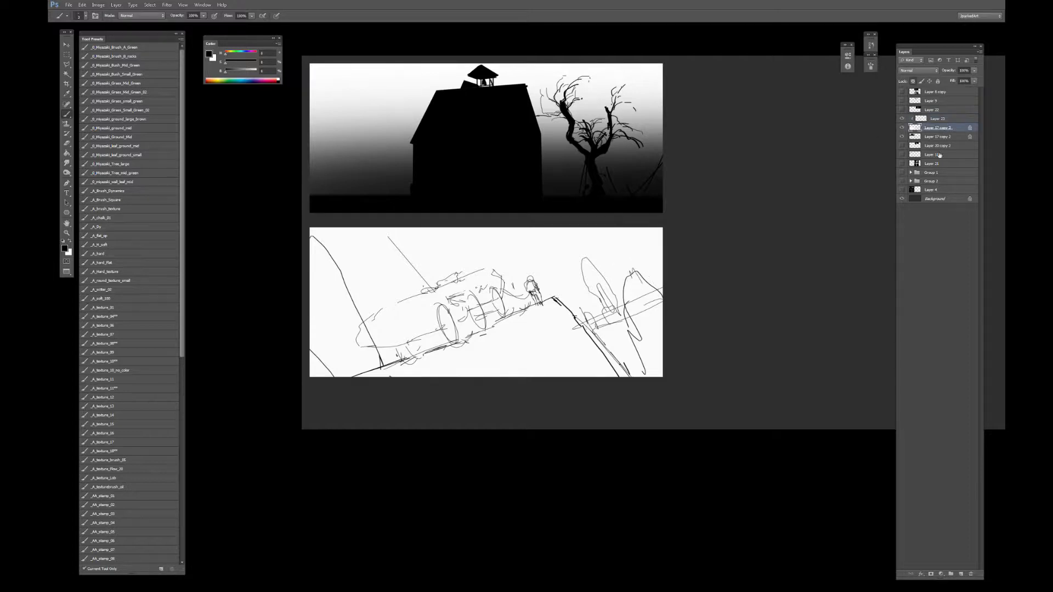
pyautogui.click(961, 574)
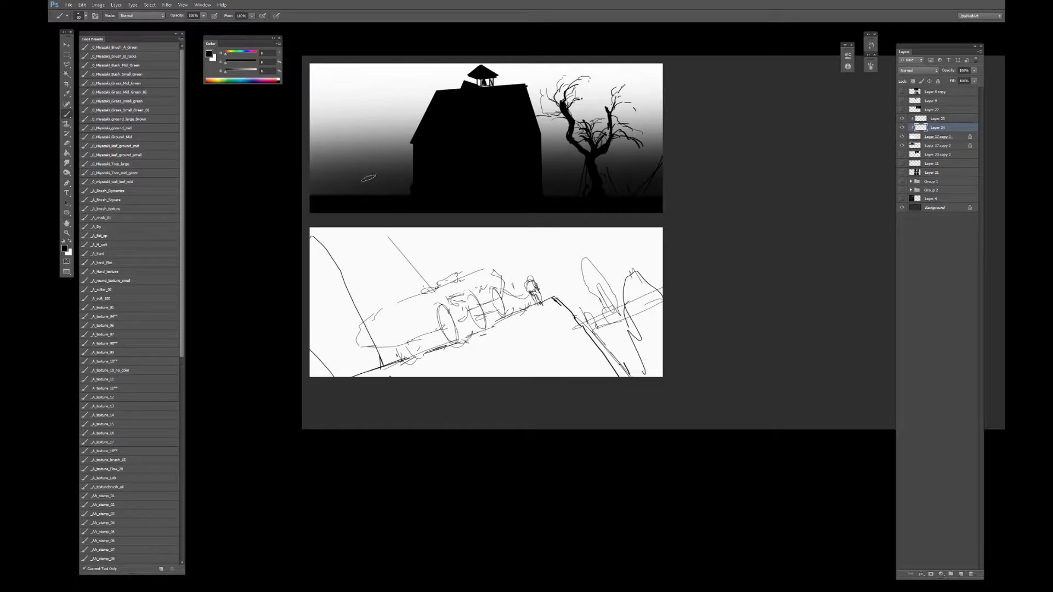
pyautogui.press(']')
pyautogui.press(']')
pyautogui.press(']')
pyautogui.press(']')
pyautogui.press(']')
pyautogui.moveTo(302, 244)
pyautogui.mouseDown()
pyautogui.moveTo(329, 285)
pyautogui.moveTo(321, 262)
pyautogui.moveTo(333, 278)
pyautogui.moveTo(391, 403)
pyautogui.mouseUp()
# Recolor the line sketch layer red using a Hue/Saturation adjustment.
pyautogui.click(934, 118)
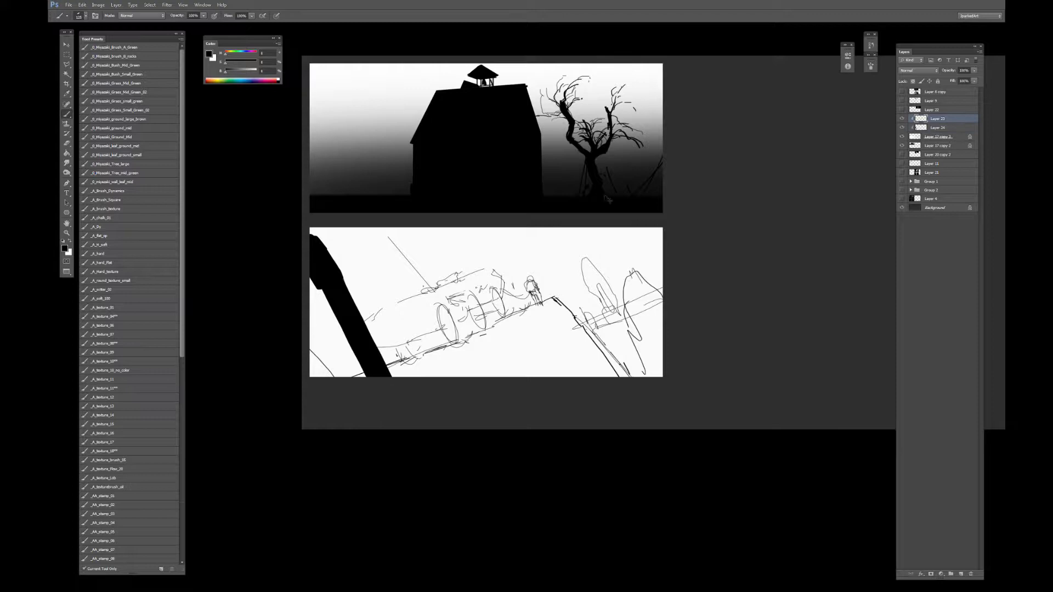
pyautogui.hotkey('ctrl', 'u')
pyautogui.click(789, 220)
pyautogui.moveTo(688, 202); pyautogui.dragTo(712, 197)
pyautogui.press('Return')
# Fill the remaining steep foreground shape with black on the layer beneath the red sketch.
pyautogui.press('b')
pyautogui.hotkey('alt', '[')
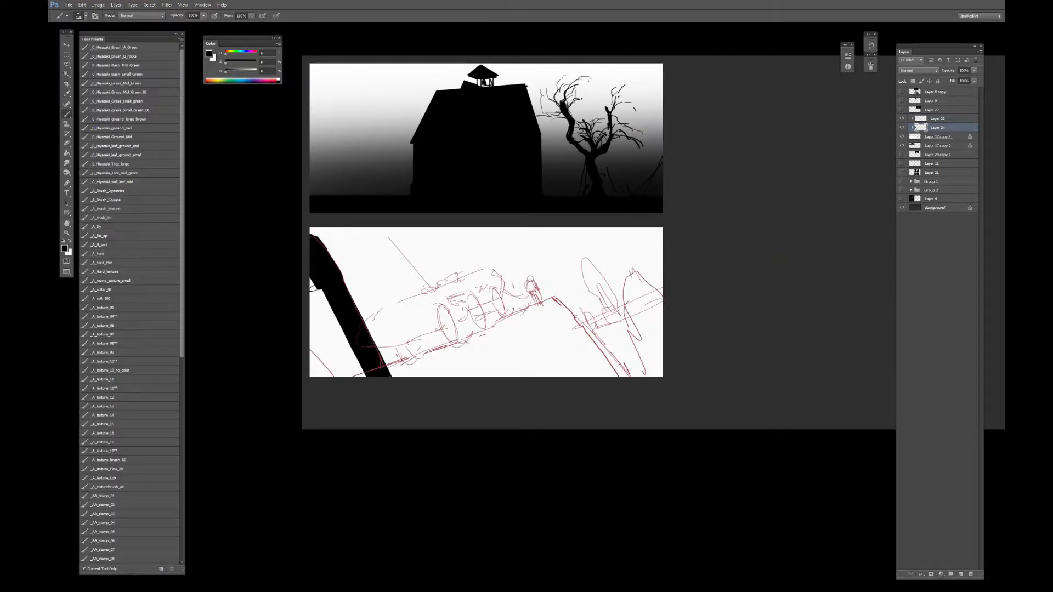
pyautogui.press('[')
pyautogui.moveTo(304, 258)
pyautogui.mouseDown()
pyautogui.moveTo(340, 378)
pyautogui.moveTo(336, 369)
pyautogui.mouseUp()
# Paint the vehicle's body, turret and three narrow wheels as a solid black silhouette, adjusting the brush size for the details.
pyautogui.press('[')
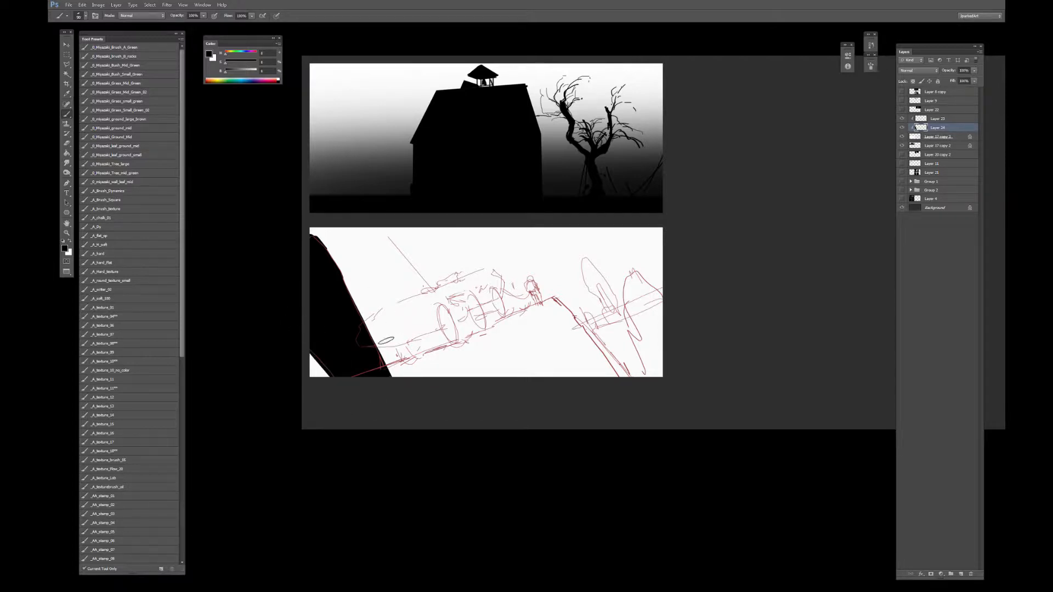
pyautogui.moveTo(374, 341)
pyautogui.mouseDown()
pyautogui.moveTo(454, 317)
pyautogui.moveTo(384, 337)
pyautogui.moveTo(365, 329)
pyautogui.moveTo(471, 285)
pyautogui.moveTo(395, 332)
pyautogui.moveTo(469, 301)
pyautogui.moveTo(460, 343)
pyautogui.mouseUp()
pyautogui.press(']')
pyautogui.press(']')
pyautogui.press(']')
pyautogui.press(']')
pyautogui.press('[')
pyautogui.press('[')
pyautogui.press('[')
pyautogui.press('[')
pyautogui.press('[')
pyautogui.press('[')
pyautogui.press('[')
pyautogui.moveTo(470, 305)
pyautogui.mouseDown()
pyautogui.moveTo(486, 332)
pyautogui.moveTo(495, 286)
pyautogui.moveTo(498, 316)
pyautogui.moveTo(458, 300)
pyautogui.moveTo(486, 298)
pyautogui.moveTo(497, 273)
pyautogui.moveTo(443, 290)
pyautogui.moveTo(486, 275)
pyautogui.moveTo(438, 290)
pyautogui.moveTo(449, 281)
pyautogui.moveTo(420, 282)
pyautogui.mouseUp()
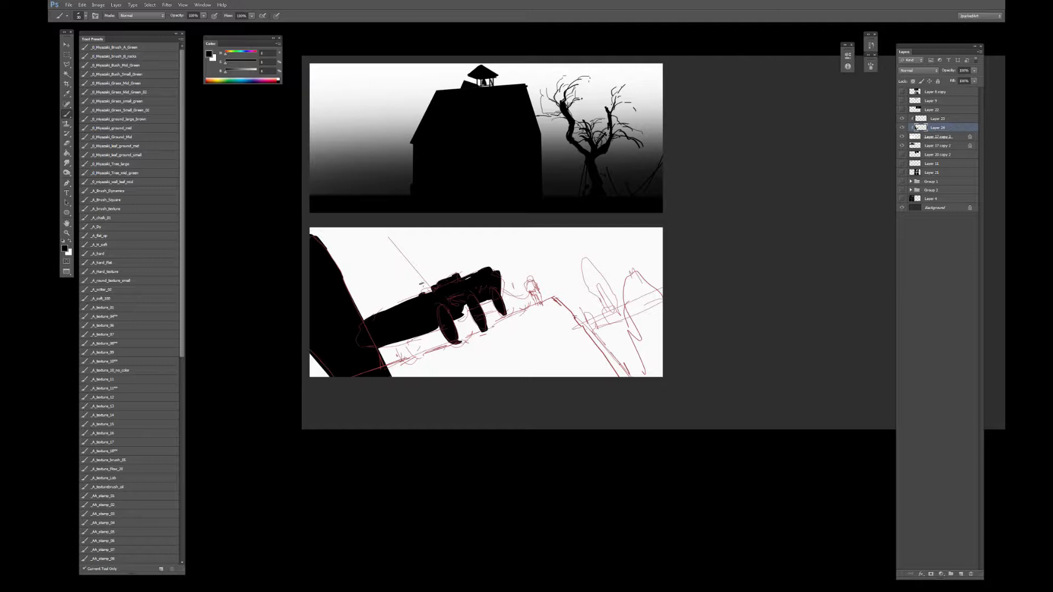
# Paint a small rounded black form on top of the vehicle and refine the turret's silhouette.
pyautogui.press('m')
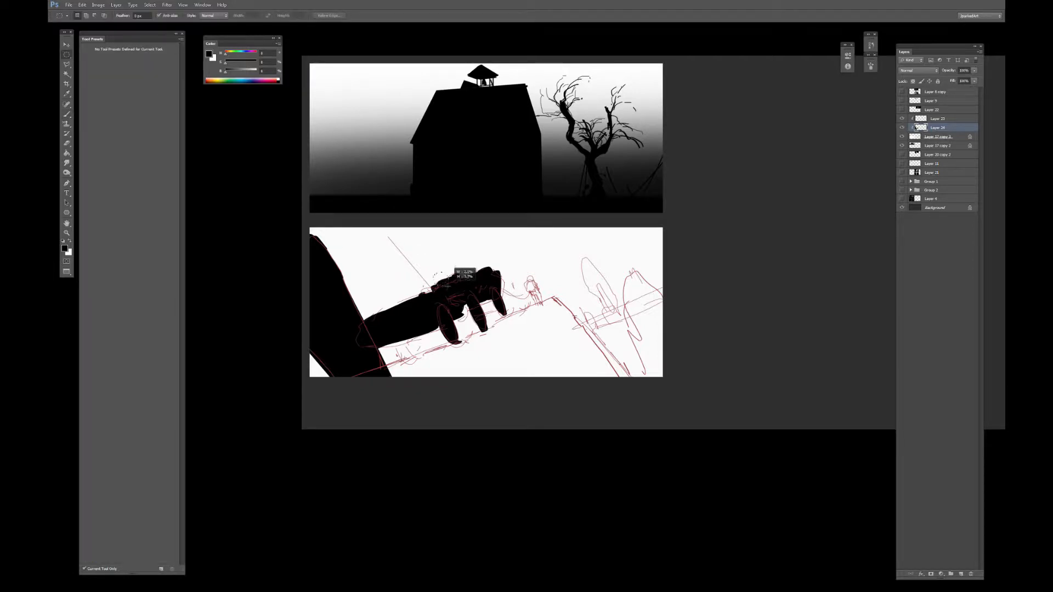
pyautogui.press('b')
pyautogui.moveTo(439, 277); pyautogui.dragTo(437, 278)
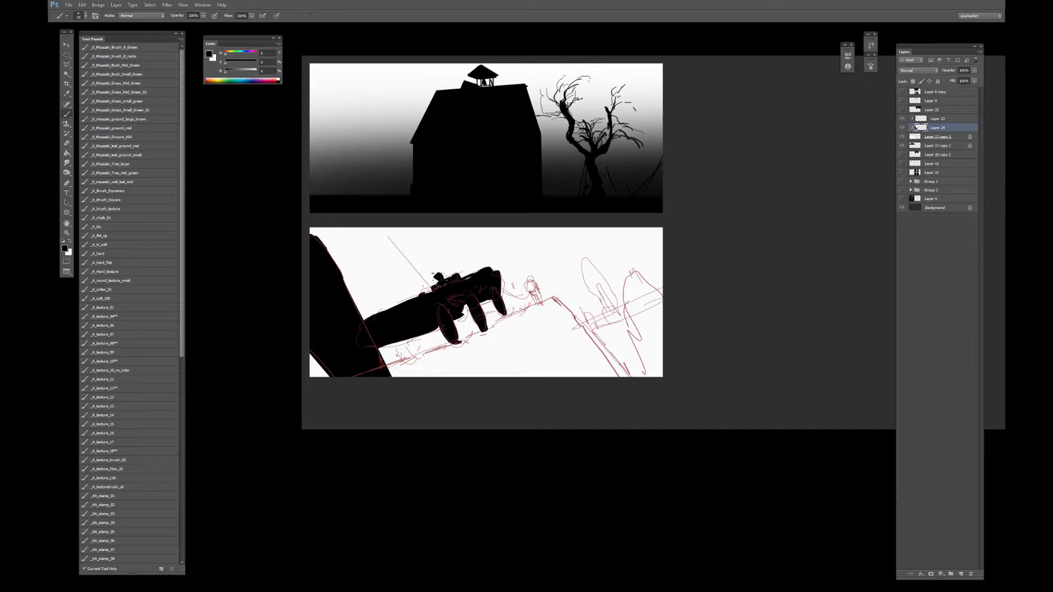
pyautogui.click(440, 285)
pyautogui.moveTo(467, 278); pyautogui.dragTo(474, 274)
# Thicken the vehicle's underside and add rounded black wheels between the near wheel and the foreground shape.
pyautogui.moveTo(468, 303); pyautogui.dragTo(476, 323)
pyautogui.moveTo(387, 344)
pyautogui.mouseDown()
pyautogui.moveTo(425, 328)
pyautogui.moveTo(430, 342)
pyautogui.moveTo(434, 296)
pyautogui.moveTo(420, 366)
pyautogui.moveTo(388, 366)
pyautogui.mouseUp()
pyautogui.press(']')
pyautogui.press(']')
pyautogui.press(']')
pyautogui.press(']')
pyautogui.press(']')
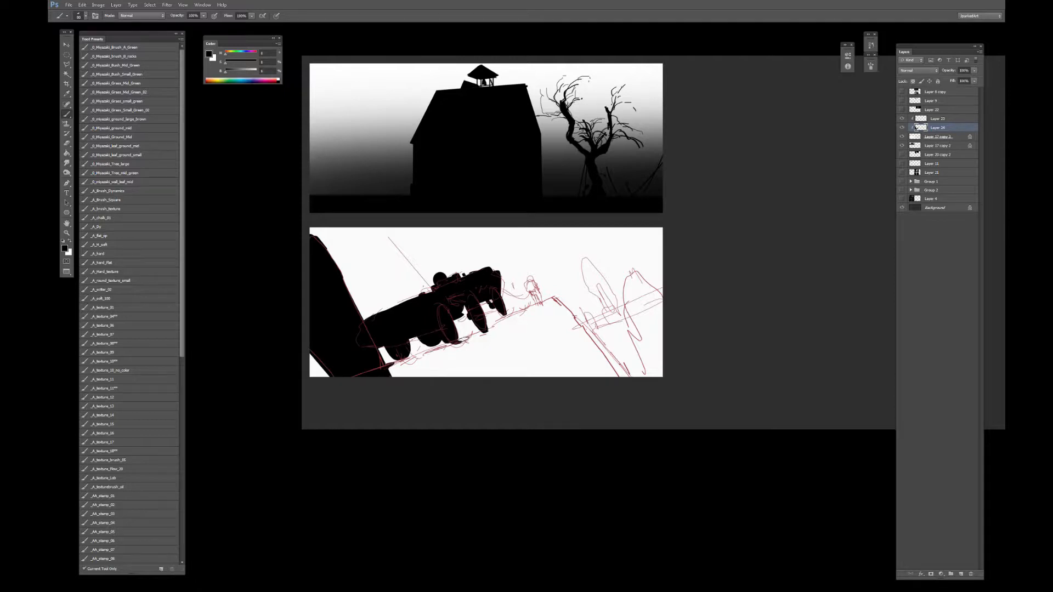
# Fill the sloping ridge beneath the vehicle with solid black, enlarging the brush to cover the ground down to the panel's lower edge.
pyautogui.moveTo(455, 344)
pyautogui.mouseDown()
pyautogui.moveTo(378, 369)
pyautogui.moveTo(541, 306)
pyautogui.mouseUp()
pyautogui.press(']')
pyautogui.press(']')
pyautogui.press(']')
pyautogui.press(']')
pyautogui.press(']')
pyautogui.press(']')
pyautogui.press(']')
pyautogui.press(']')
pyautogui.press(']')
pyautogui.moveTo(397, 368)
pyautogui.mouseDown()
pyautogui.moveTo(452, 368)
pyautogui.moveTo(437, 362)
pyautogui.moveTo(490, 376)
pyautogui.moveTo(499, 366)
pyautogui.moveTo(533, 388)
pyautogui.moveTo(583, 393)
pyautogui.moveTo(592, 407)
pyautogui.moveTo(553, 324)
pyautogui.moveTo(603, 373)
pyautogui.moveTo(588, 341)
pyautogui.moveTo(626, 384)
pyautogui.mouseUp()
# Sharpen the ridge's peak with a smaller black brush and block in the standing figure's torso.
pyautogui.press('[')
pyautogui.press('[')
pyautogui.press('[')
pyautogui.press('[')
pyautogui.press('[')
pyautogui.press('[')
pyautogui.press('[')
pyautogui.press('[')
pyautogui.press('[')
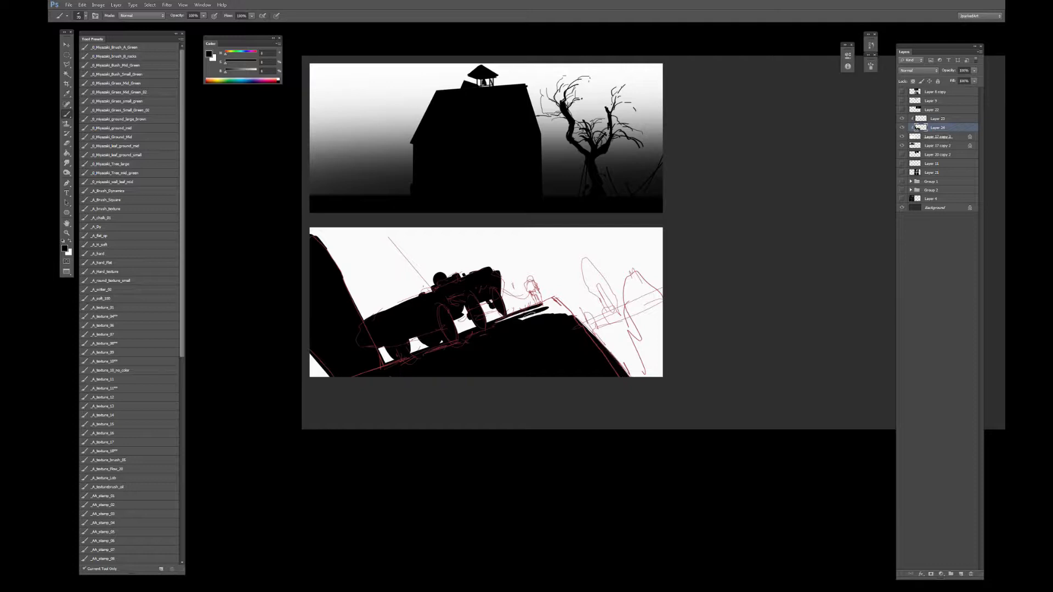
pyautogui.moveTo(531, 315)
pyautogui.mouseDown()
pyautogui.moveTo(565, 303)
pyautogui.moveTo(553, 301)
pyautogui.mouseUp()
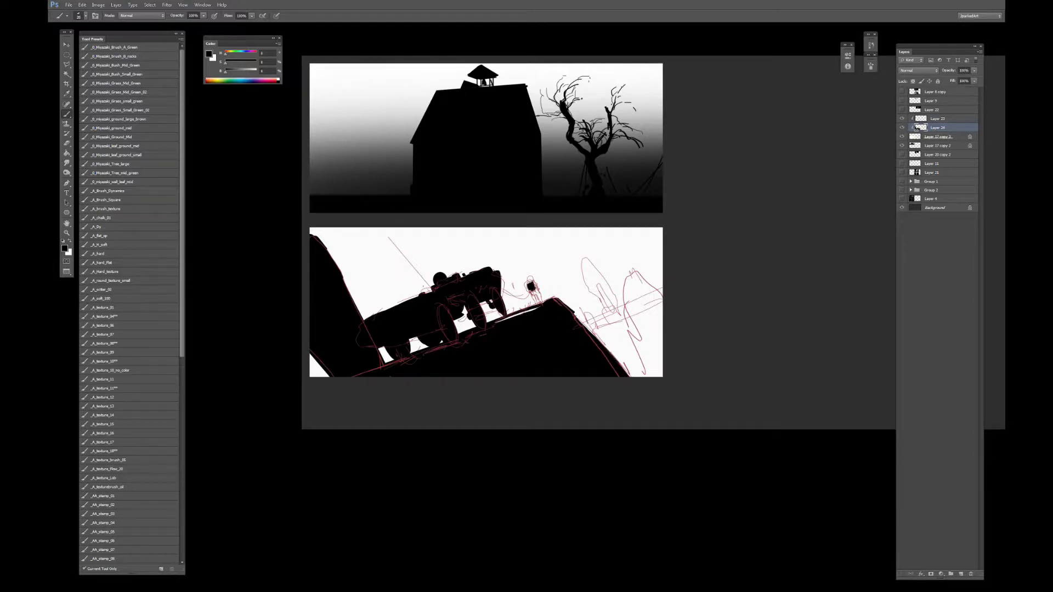
# Add an angled detail to the vehicle's front end and thin black rail lines along its sloping back.
pyautogui.hotkey('ctrl', '+')
pyautogui.hotkey('ctrl', '+')
pyautogui.press('[')
pyautogui.moveTo(477, 262)
pyautogui.mouseDown()
pyautogui.moveTo(473, 235)
pyautogui.moveTo(485, 240)
pyautogui.moveTo(530, 207)
pyautogui.mouseUp()
pyautogui.press(']')
pyautogui.moveTo(366, 237)
pyautogui.mouseDown()
pyautogui.moveTo(390, 225)
pyautogui.moveTo(377, 237)
pyautogui.mouseUp()
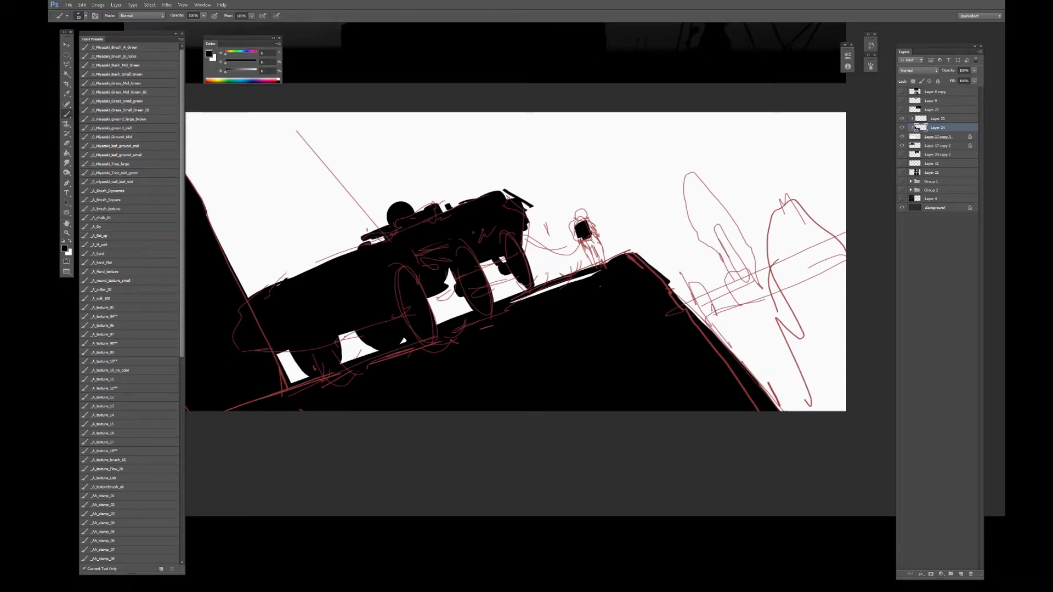
pyautogui.moveTo(272, 286)
pyautogui.mouseDown()
pyautogui.moveTo(299, 280)
pyautogui.moveTo(363, 240)
pyautogui.mouseUp()
pyautogui.moveTo(248, 296); pyautogui.dragTo(313, 259)
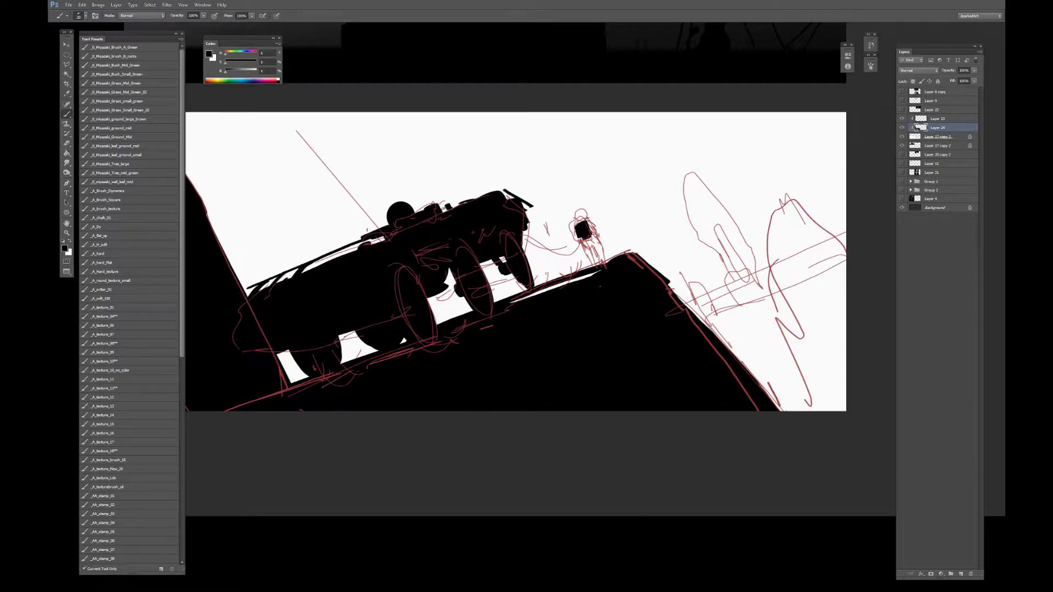
pyautogui.moveTo(384, 240); pyautogui.dragTo(297, 278)
# Paint the figure's head, backpack and legs as a solid black silhouette on the ridge.
pyautogui.moveTo(638, 195); pyautogui.dragTo(519, 237)
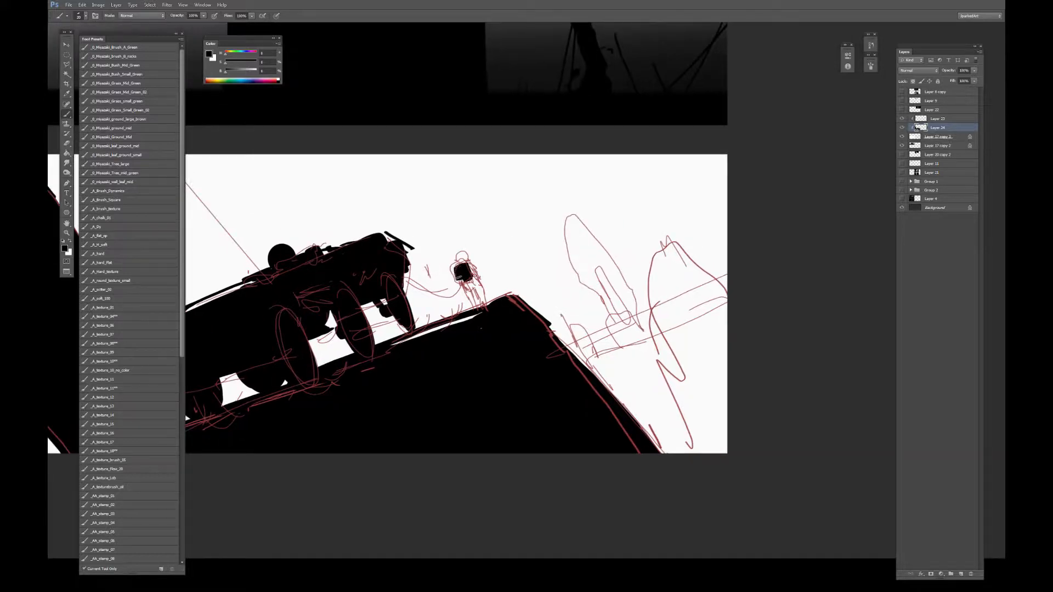
pyautogui.moveTo(455, 277); pyautogui.dragTo(462, 256)
pyautogui.moveTo(476, 282)
pyautogui.mouseDown()
pyautogui.moveTo(464, 277)
pyautogui.moveTo(469, 285)
pyautogui.mouseUp()
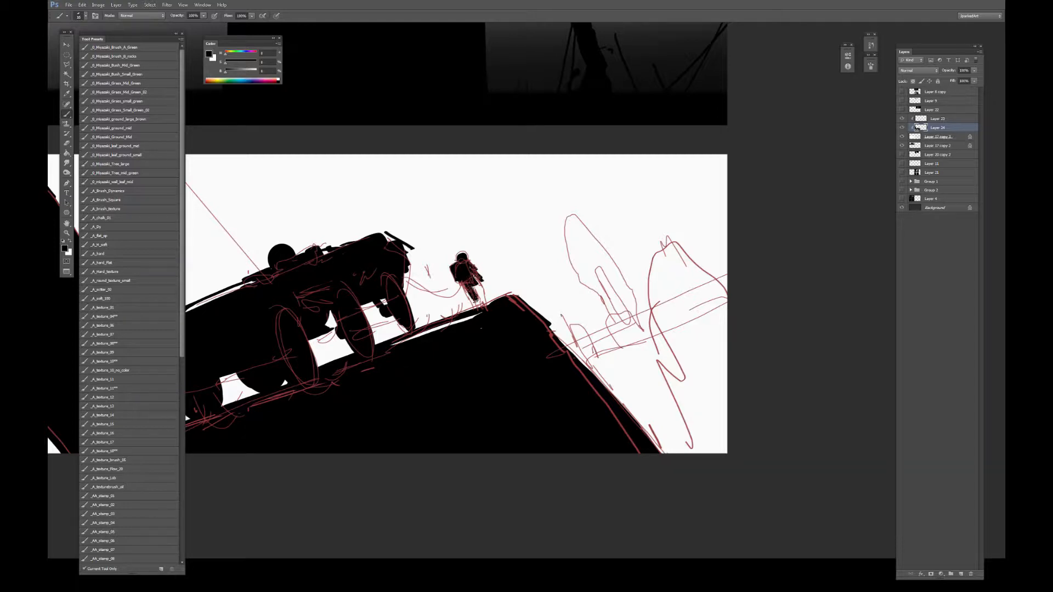
pyautogui.moveTo(474, 287); pyautogui.dragTo(479, 294)
# Draw two thin hanging black cables between the vehicle's front and the figure.
pyautogui.moveTo(405, 273); pyautogui.dragTo(470, 296)
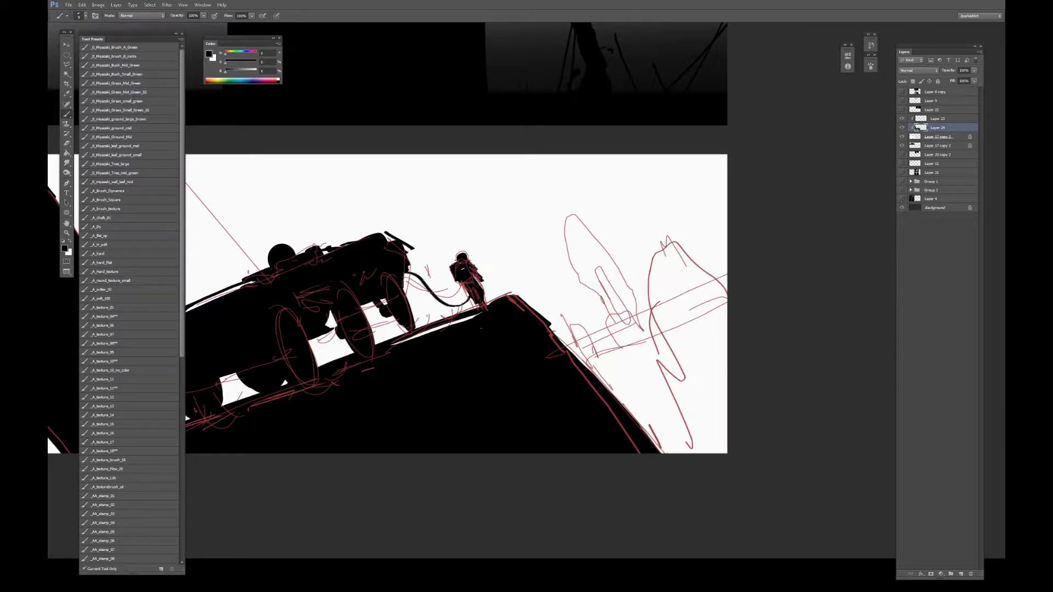
pyautogui.moveTo(411, 276); pyautogui.dragTo(468, 308)
pyautogui.hotkey('ctrl', 'z')
pyautogui.moveTo(415, 273); pyautogui.dragTo(438, 306)
pyautogui.moveTo(409, 267)
pyautogui.mouseDown()
pyautogui.moveTo(459, 308)
pyautogui.moveTo(467, 283)
pyautogui.mouseUp()
# Paint the large rounded rock at the panel's far edge in black with a larger brush.
pyautogui.moveTo(629, 286); pyautogui.dragTo(496, 267)
pyautogui.press(']')
pyautogui.press(']')
pyautogui.moveTo(540, 230)
pyautogui.mouseDown()
pyautogui.moveTo(527, 284)
pyautogui.moveTo(579, 390)
pyautogui.moveTo(554, 236)
pyautogui.moveTo(576, 275)
pyautogui.moveTo(578, 263)
pyautogui.moveTo(522, 292)
pyautogui.moveTo(533, 343)
pyautogui.moveTo(477, 238)
pyautogui.moveTo(445, 203)
pyautogui.moveTo(436, 226)
pyautogui.moveTo(453, 270)
pyautogui.moveTo(509, 362)
pyautogui.moveTo(471, 343)
pyautogui.moveTo(439, 304)
pyautogui.moveTo(458, 411)
pyautogui.mouseUp()
# Outline the tall leaning rock and the ground around its base with a freehand selection and fill it with black.
pyautogui.press('l')
pyautogui.moveTo(522, 502); pyautogui.dragTo(461, 409)
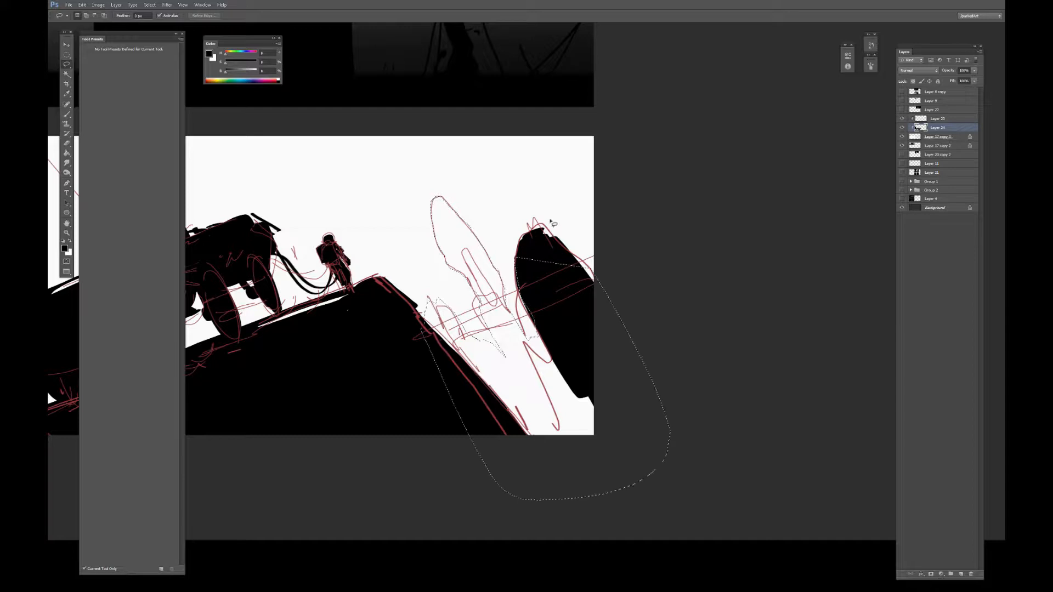
pyautogui.press('g')
pyautogui.click(547, 290)
pyautogui.press('l')
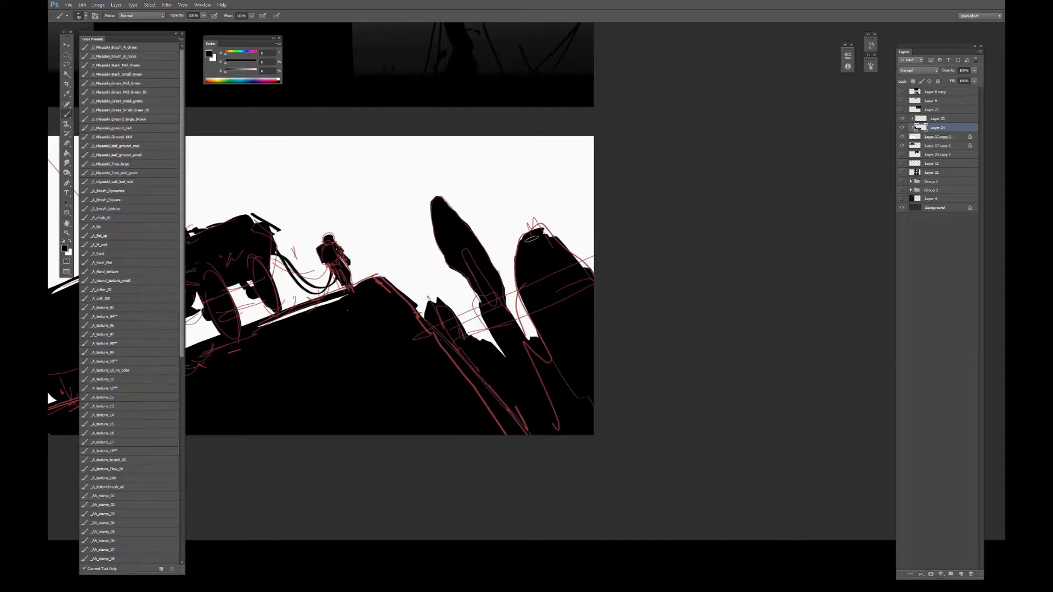
# Erase a narrow slot through the middle of the tall leaning rock and trim its edge with black.
pyautogui.press('w')
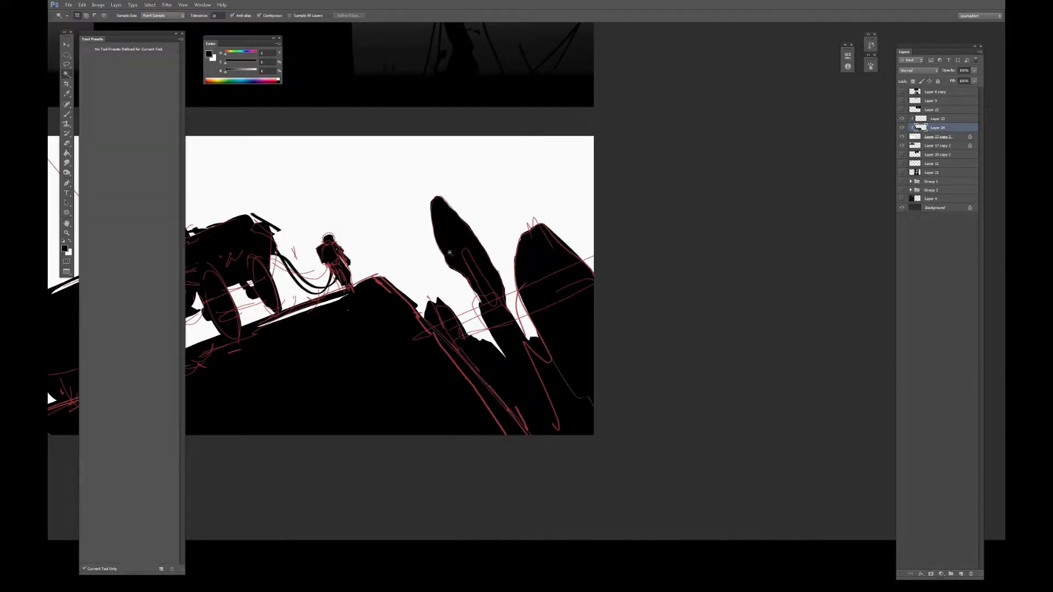
pyautogui.press('e')
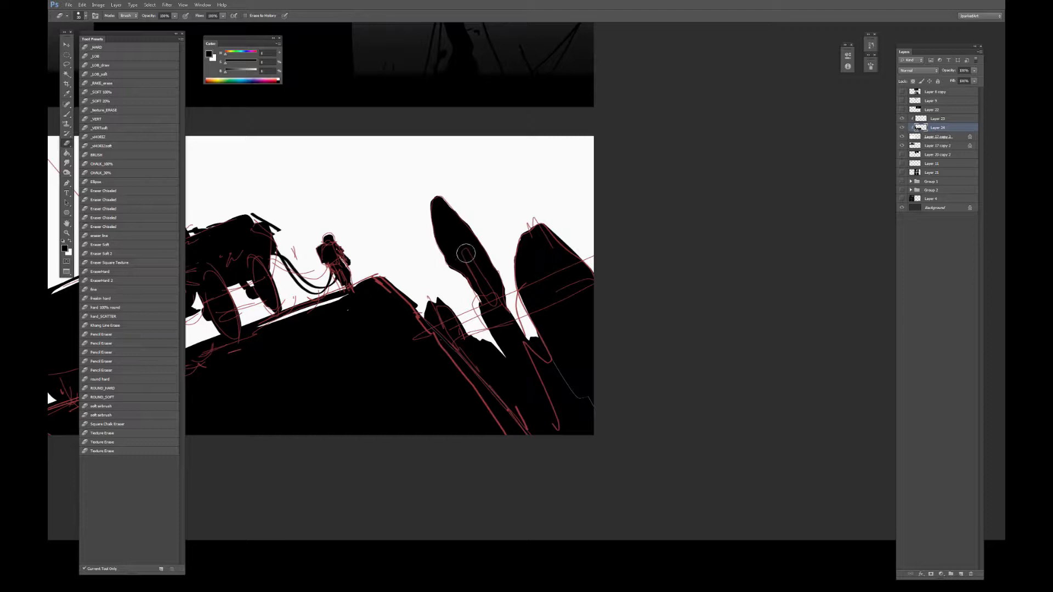
pyautogui.moveTo(466, 253); pyautogui.dragTo(486, 288)
pyautogui.press('b')
pyautogui.moveTo(461, 247); pyautogui.dragTo(485, 285)
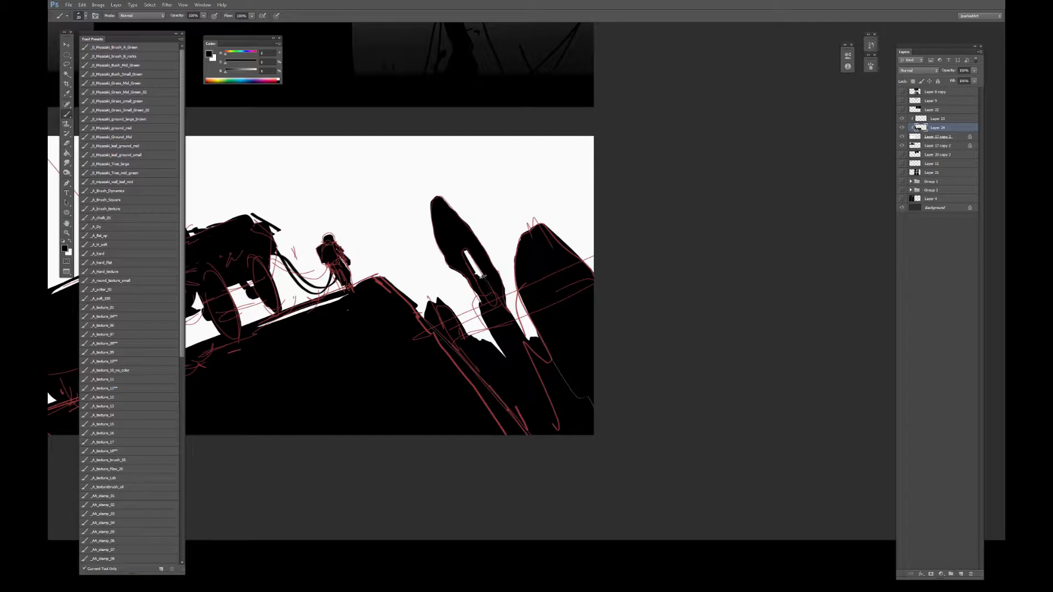
pyautogui.press('e')
pyautogui.moveTo(482, 282); pyautogui.dragTo(486, 289)
# Fill the white gaps at the foot of the tall leaning rock with black.
pyautogui.press('b')
pyautogui.moveTo(485, 332)
pyautogui.mouseDown()
pyautogui.moveTo(500, 346)
pyautogui.moveTo(520, 312)
pyautogui.moveTo(528, 339)
pyautogui.mouseUp()
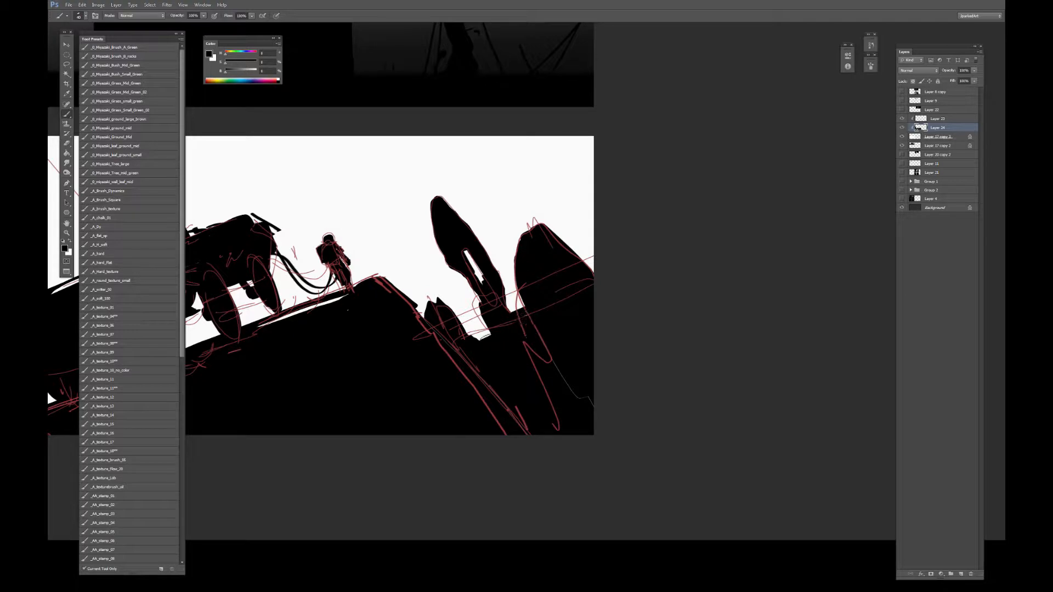
pyautogui.hotkey('ctrl', '-')
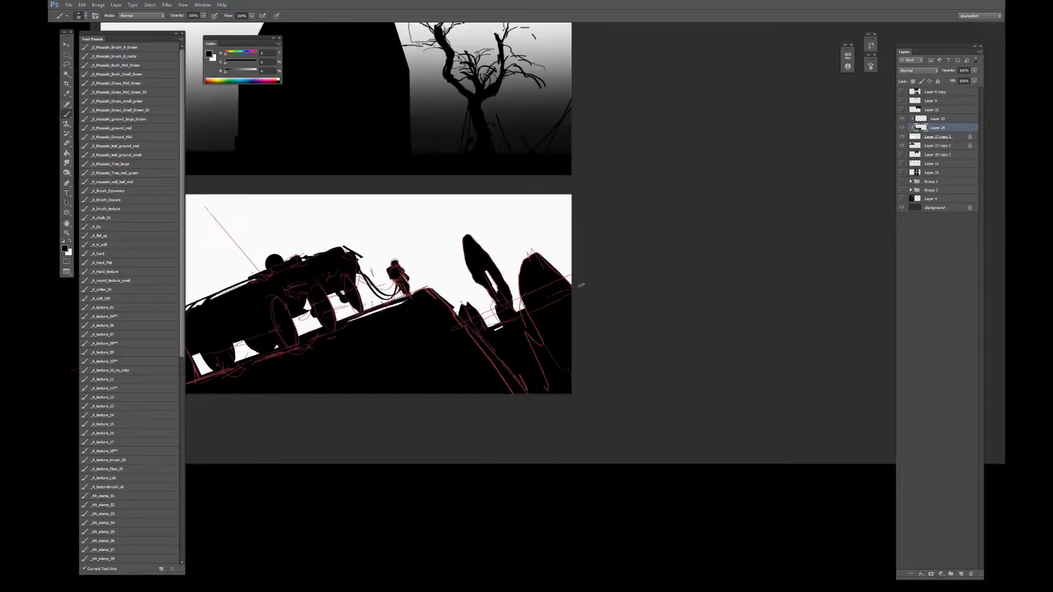
pyautogui.moveTo(521, 336); pyautogui.dragTo(521, 329)
# Paint sharp white slashes within a freehand selection on the dark ground below the two rocks, and deselect.
pyautogui.press('x')
pyautogui.moveTo(538, 338); pyautogui.dragTo(509, 385)
pyautogui.hotkey('ctrl', 'z')
pyautogui.press('l')
pyautogui.moveTo(540, 339)
pyautogui.mouseDown()
pyautogui.moveTo(458, 425)
pyautogui.moveTo(520, 399)
pyautogui.moveTo(539, 342)
pyautogui.moveTo(521, 359)
pyautogui.mouseUp()
pyautogui.press('b')
pyautogui.hotkey('ctrl', 'd')
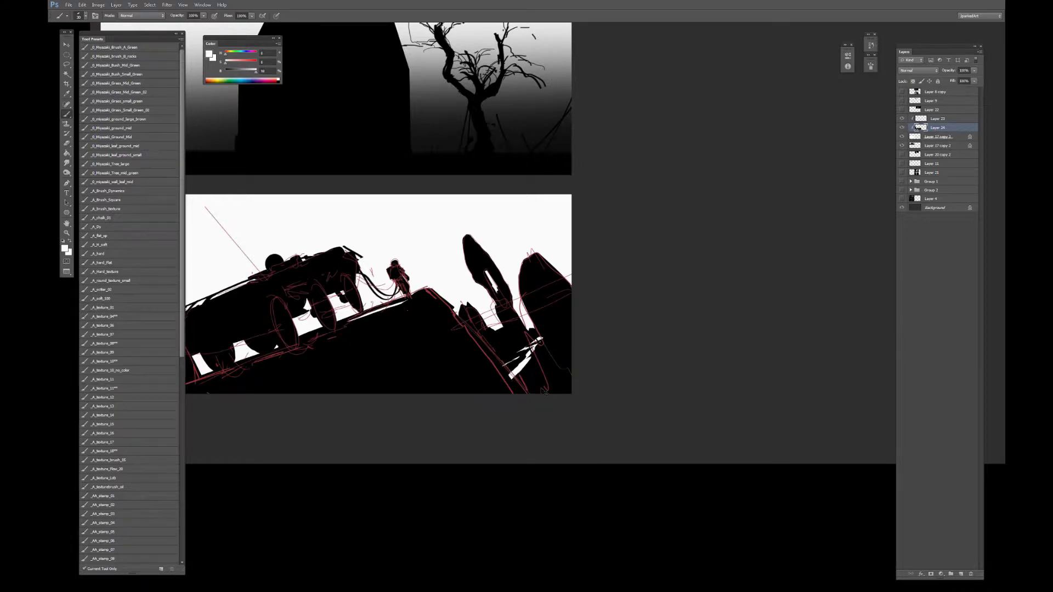
# Hide the red sketch layer and cover the leftover hairline gaps in the ground below the rocks with sampled black.
pyautogui.scroll(1, 544, 391)
pyautogui.moveTo(526, 222); pyautogui.dragTo(573, 206)
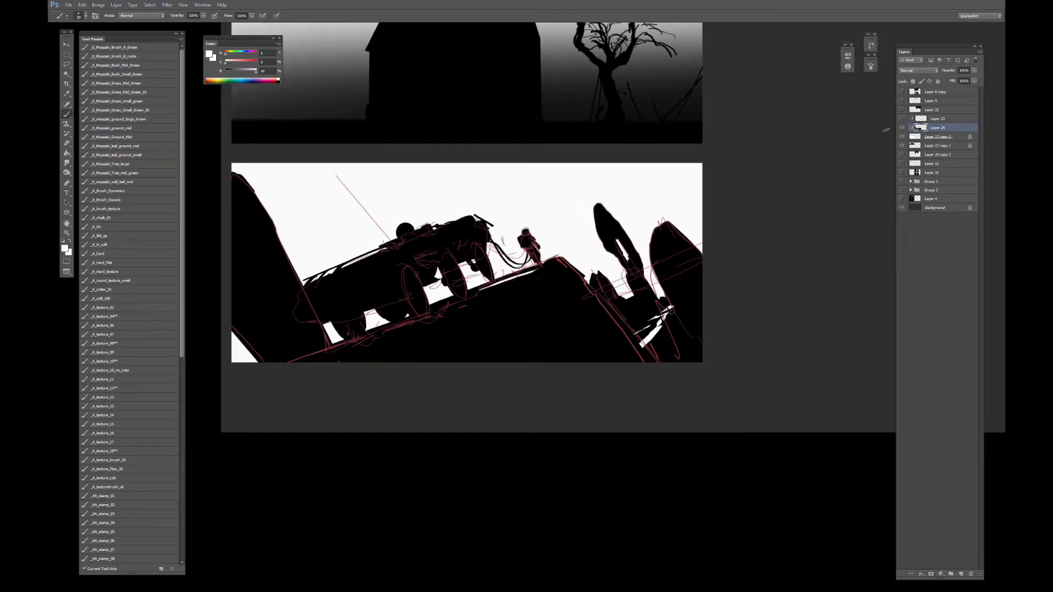
pyautogui.keyDown('alt'); pyautogui.click(600, 313); pyautogui.keyUp('alt')
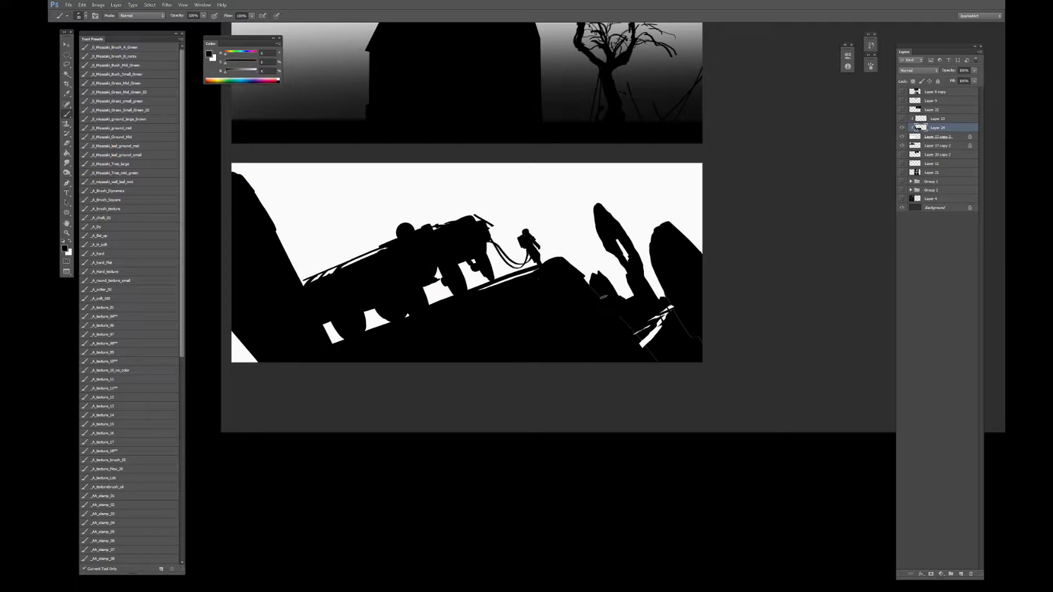
pyautogui.moveTo(636, 343)
pyautogui.mouseDown()
pyautogui.moveTo(673, 324)
pyautogui.moveTo(672, 297)
pyautogui.moveTo(695, 334)
pyautogui.mouseUp()
pyautogui.scroll(-3, 431, 340)
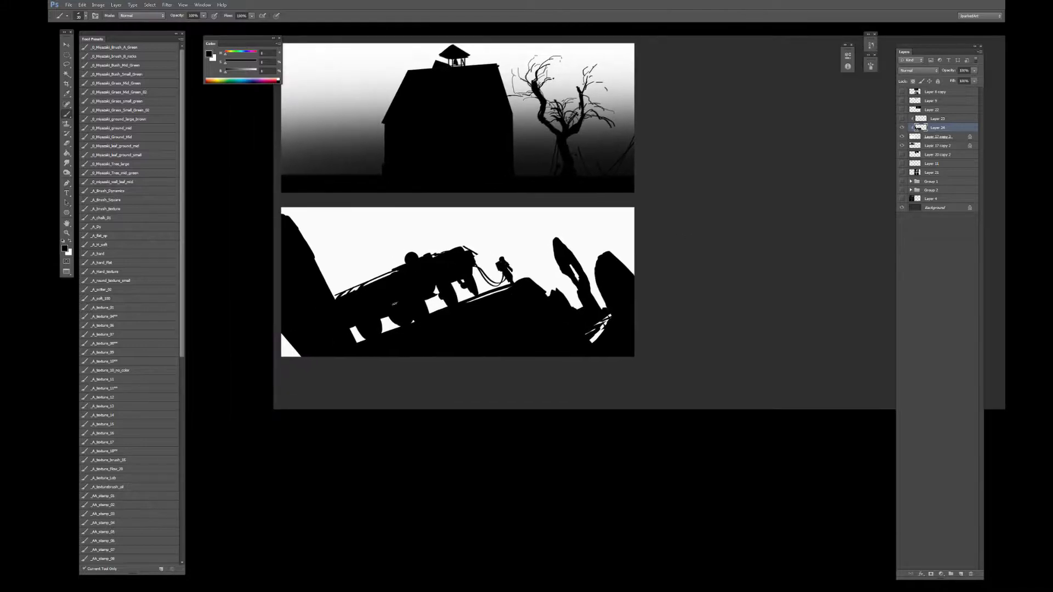
# Fill the white corner below the steep foreground shape and the gaps between the vehicle's wheels with black.
pyautogui.moveTo(295, 335); pyautogui.dragTo(286, 357)
pyautogui.moveTo(437, 285); pyautogui.dragTo(445, 305)
pyautogui.moveTo(371, 338)
pyautogui.mouseDown()
pyautogui.moveTo(359, 332)
pyautogui.moveTo(392, 316)
pyautogui.mouseUp()
pyautogui.moveTo(437, 254); pyautogui.dragTo(461, 245)
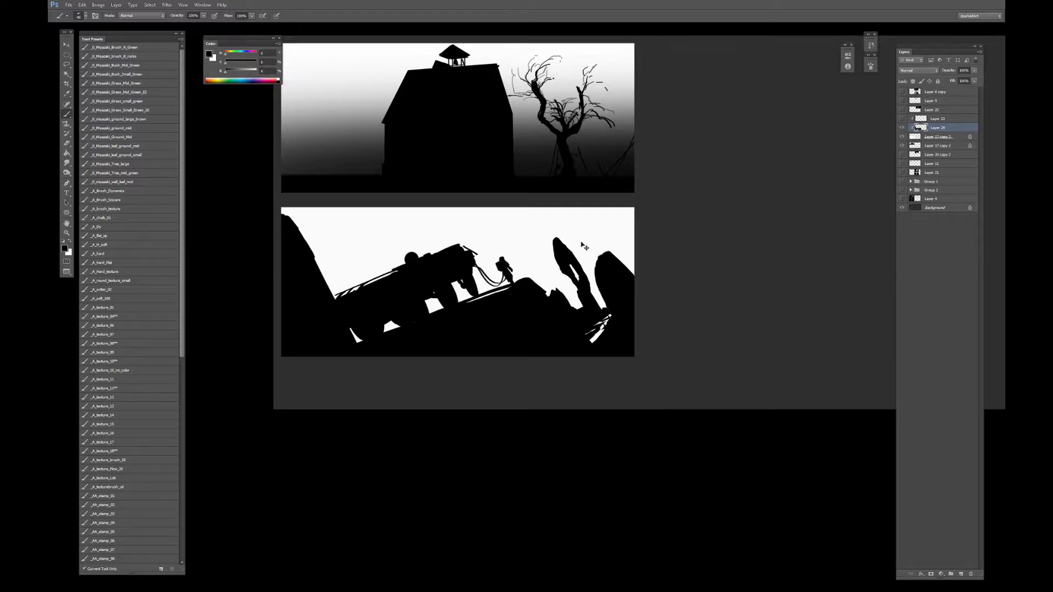
pyautogui.hotkey('ctrl', 'z')
# On a new layer above the silhouettes, paint a soft black gradient rising from the ridge across the rocks.
pyautogui.click(117, 297)
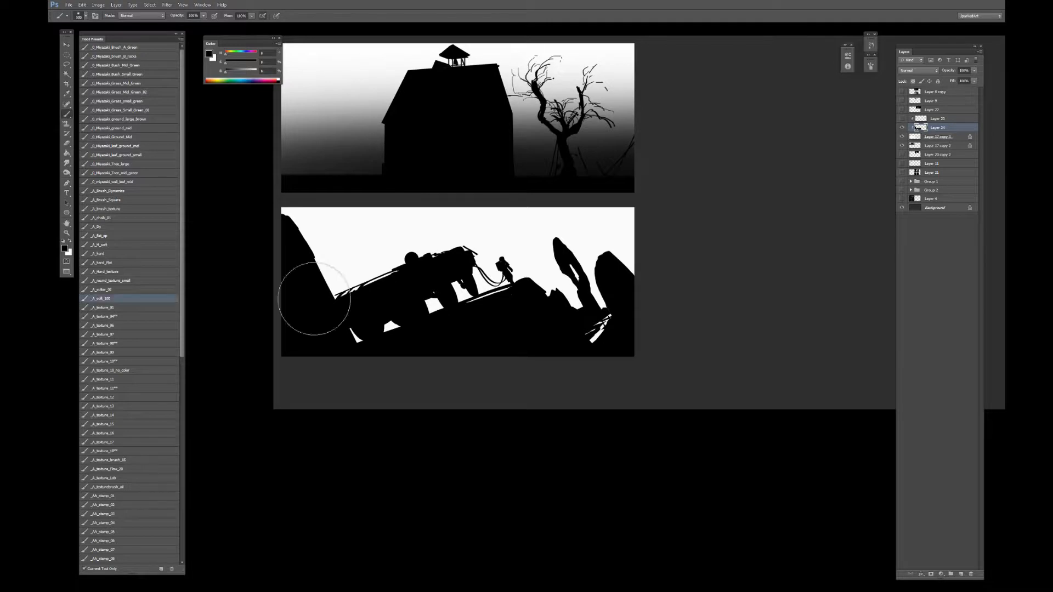
pyautogui.click(961, 574)
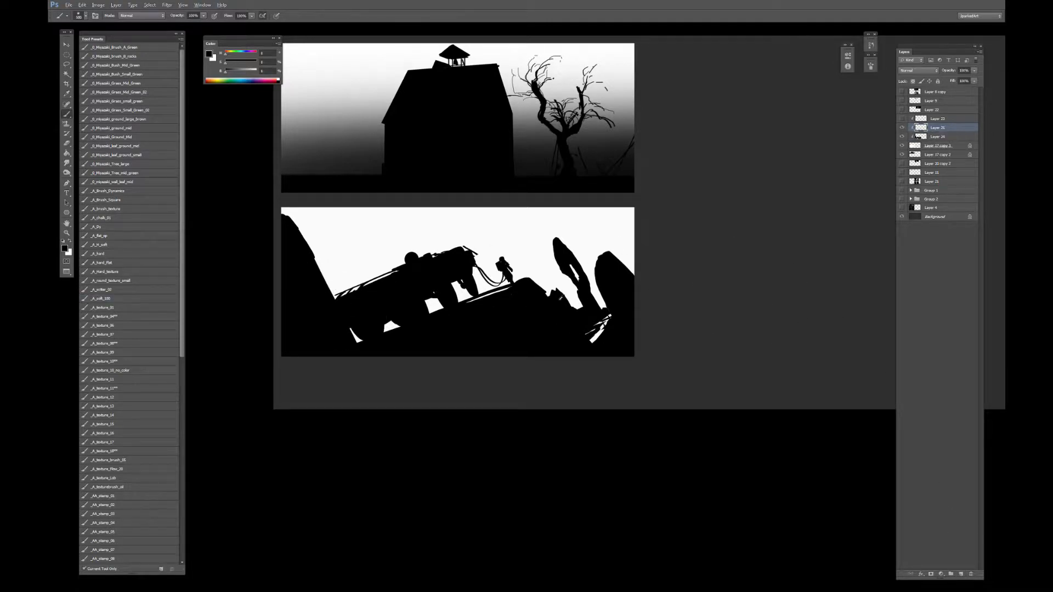
pyautogui.moveTo(459, 352); pyautogui.dragTo(604, 307)
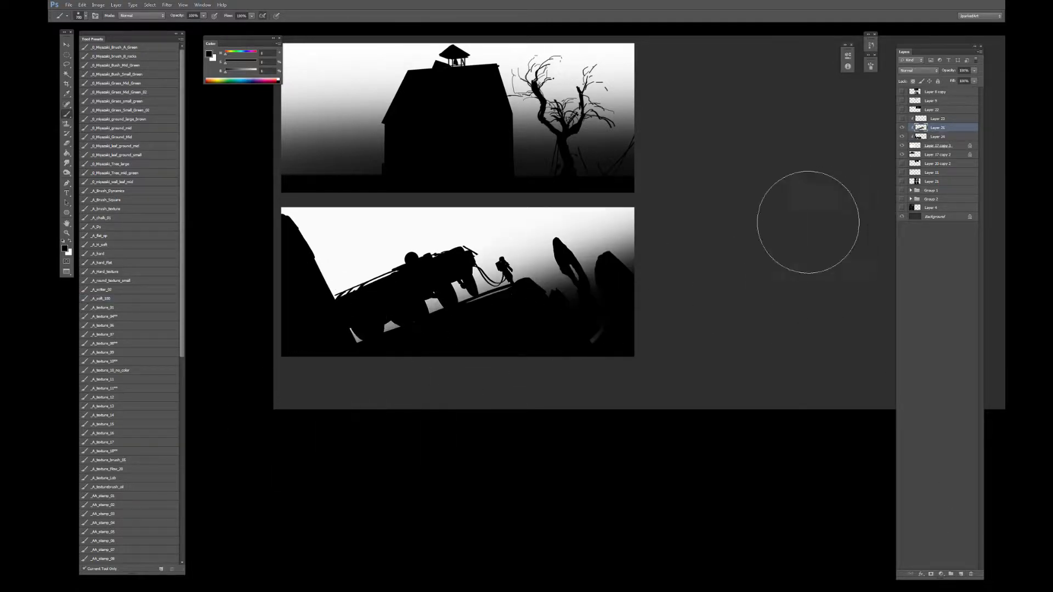
pyautogui.hotkey('ctrl', 'z')
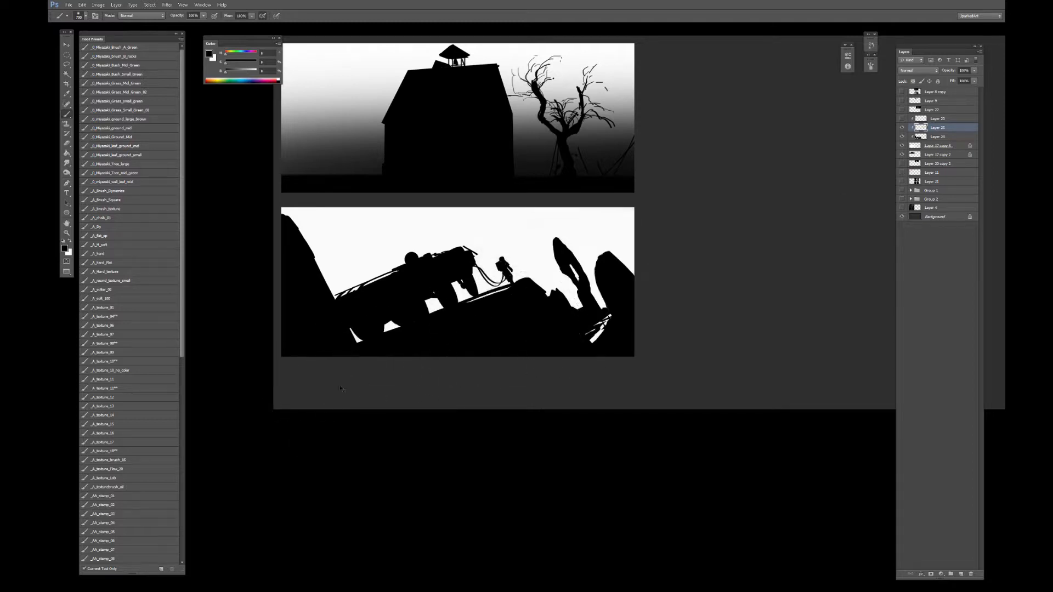
pyautogui.hotkey('ctrl', 'z')
pyautogui.moveTo(369, 331); pyautogui.dragTo(658, 244)
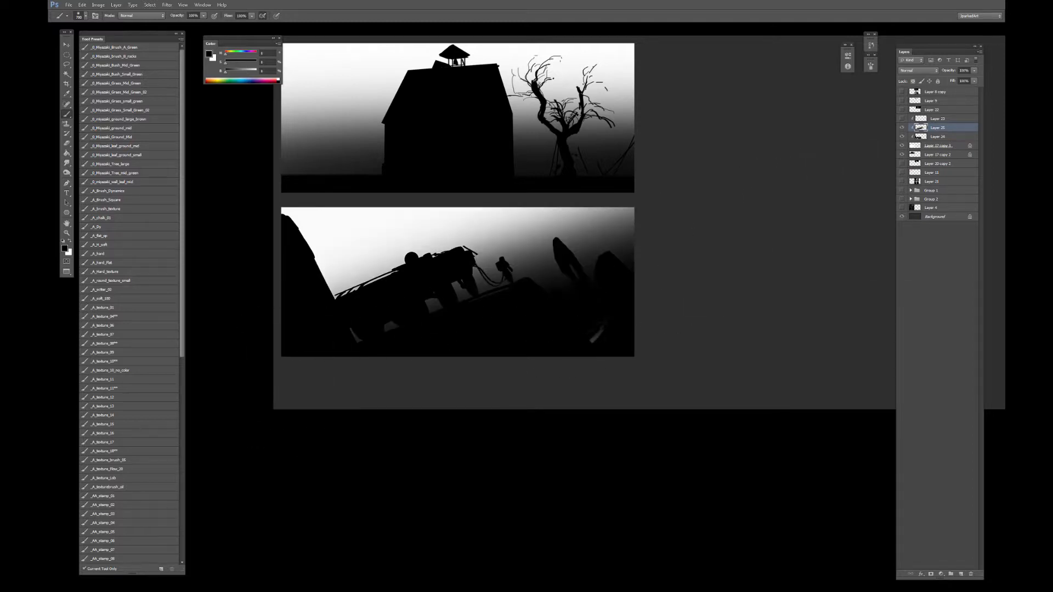
pyautogui.hotkey('ctrl', 'z')
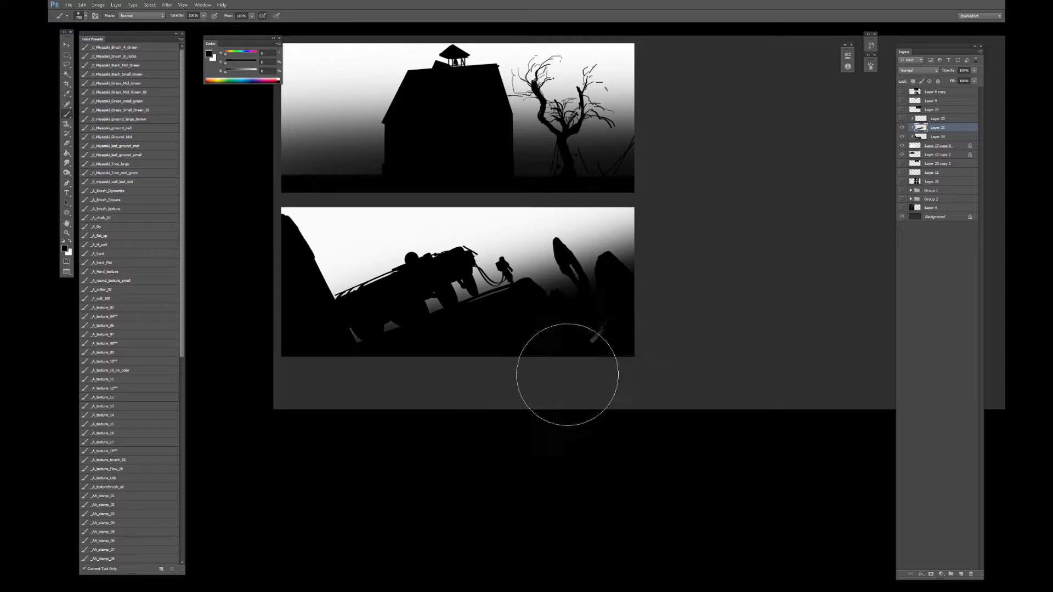
pyautogui.press('e')
pyautogui.moveTo(603, 326); pyautogui.dragTo(593, 341)
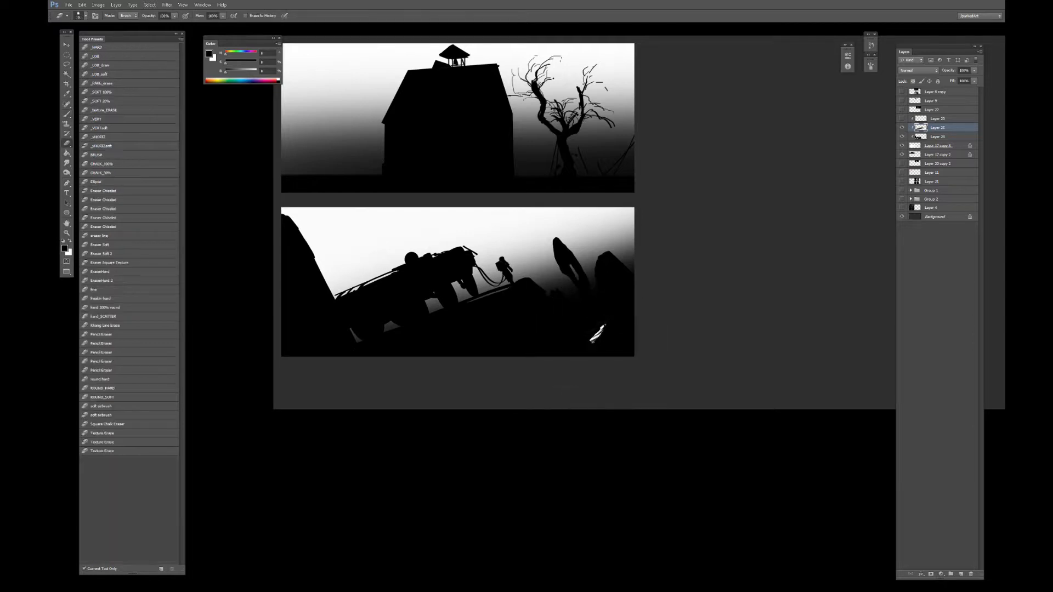
pyautogui.hotkey('ctrl', 'z')
# Soften the dark gradient around the rocks with a large soft eraser at 40% flow.
pyautogui.click(109, 91)
pyautogui.moveTo(592, 340); pyautogui.dragTo(613, 313)
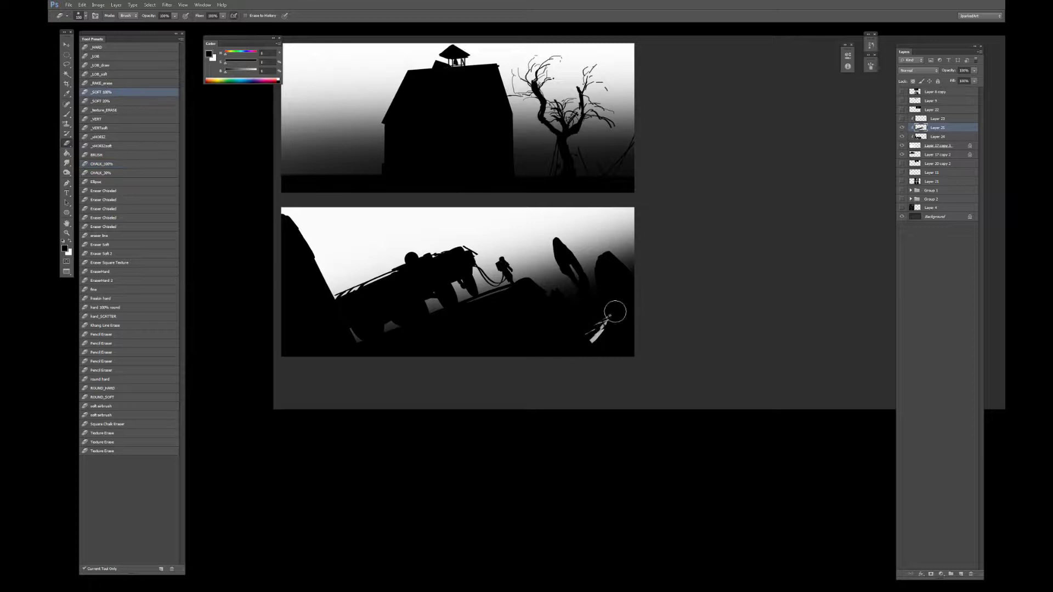
pyautogui.hotkey('ctrl', 'z')
pyautogui.press(']')
pyautogui.press(']')
pyautogui.press(']')
pyautogui.press(']')
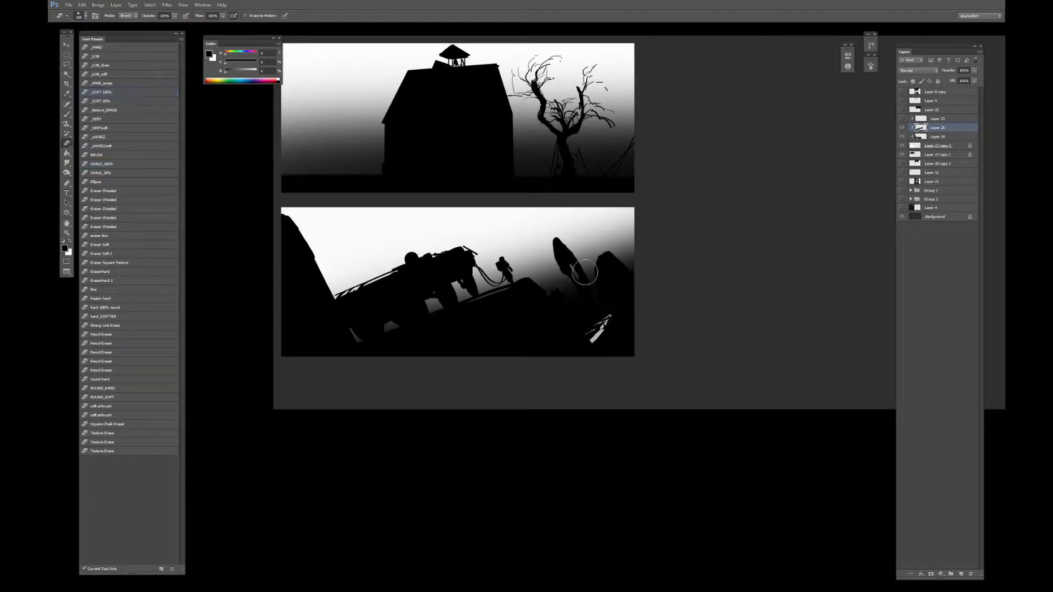
pyautogui.hotkey('ctrl', 'z')
pyautogui.press(']')
pyautogui.press(']')
pyautogui.moveTo(536, 312); pyautogui.dragTo(593, 277)
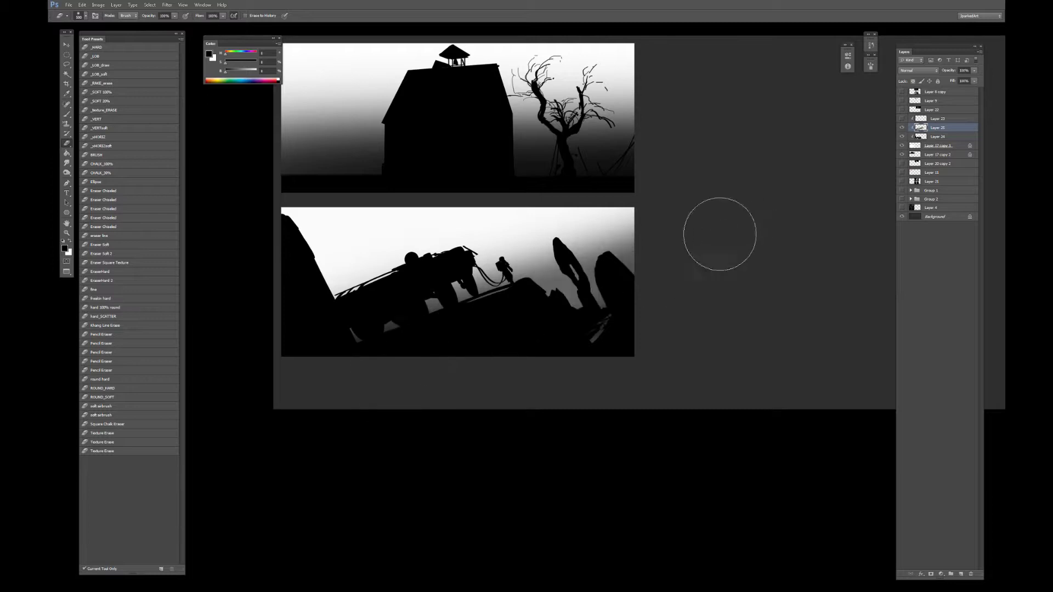
pyautogui.hotkey('ctrl', 'z')
pyautogui.hotkey('shift', '4')
pyautogui.moveTo(419, 333); pyautogui.dragTo(701, 249)
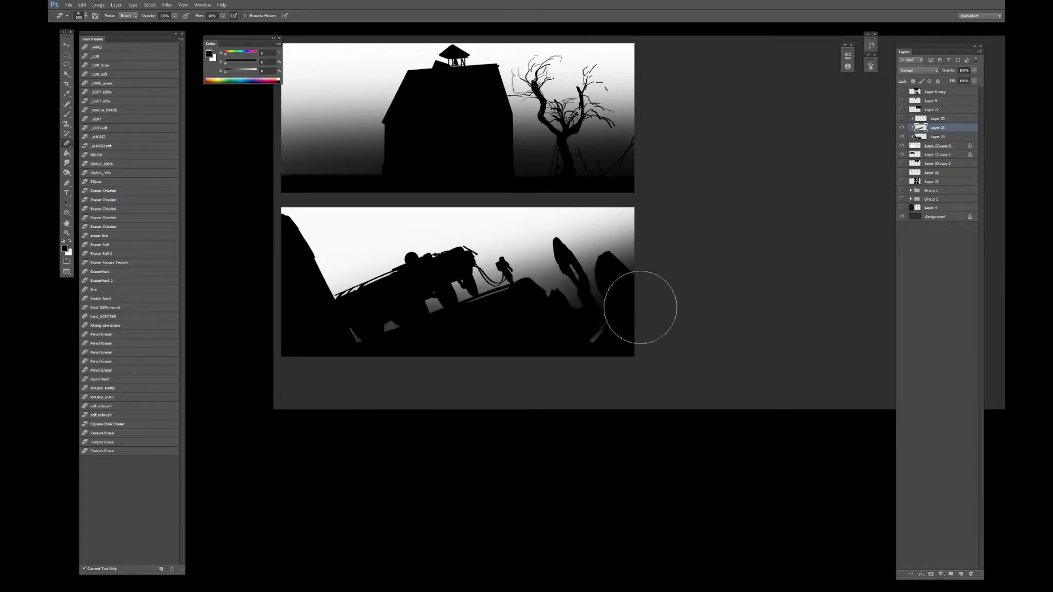
# On the silhouette layer, Layer 24, refine the shape of the small figure beside the vehicle with a small brush.
pyautogui.press('v')
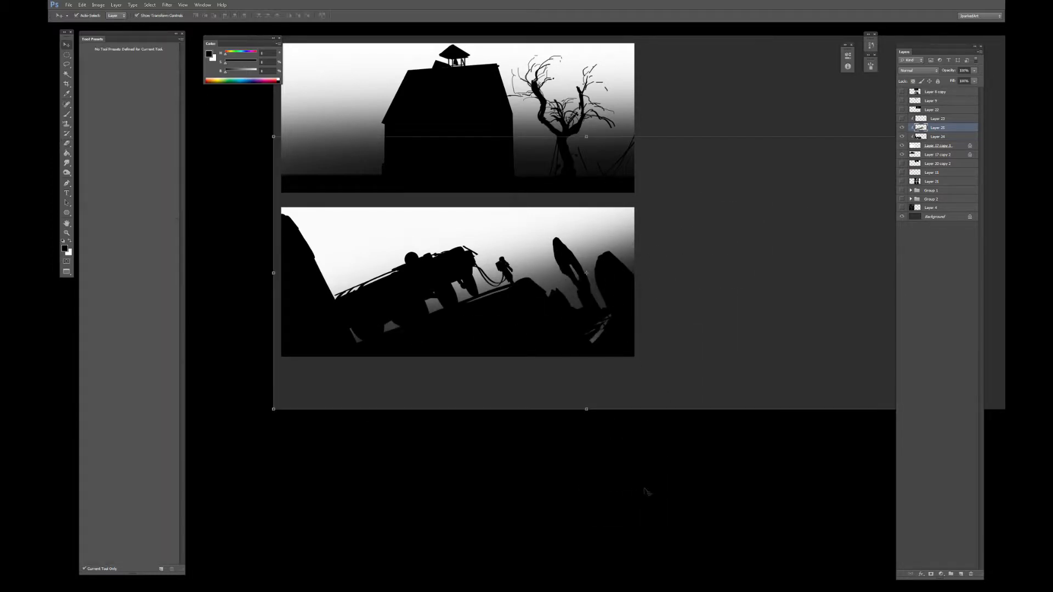
pyautogui.press('b')
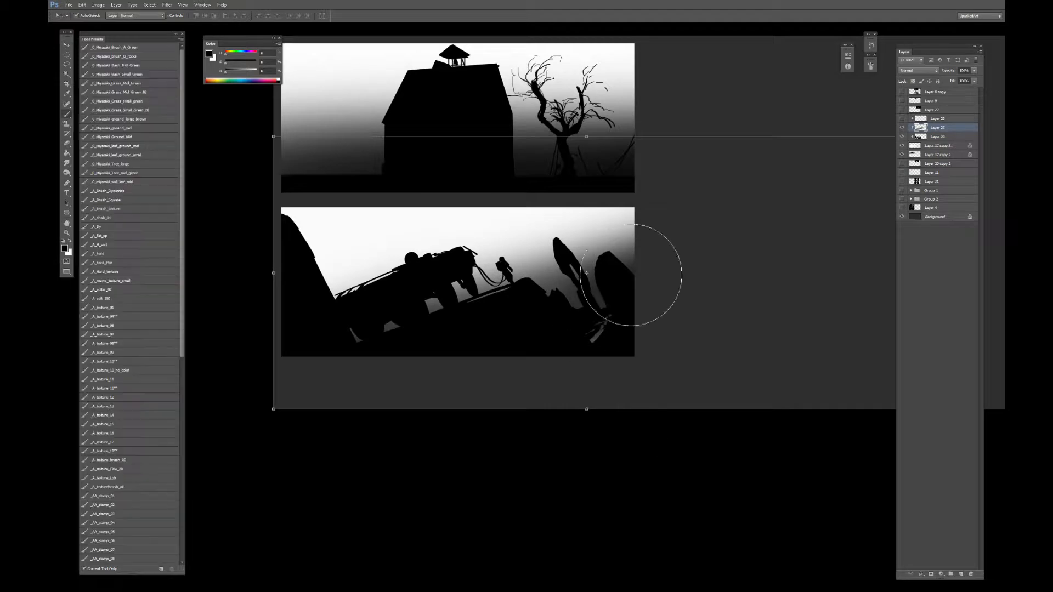
pyautogui.click(930, 139)
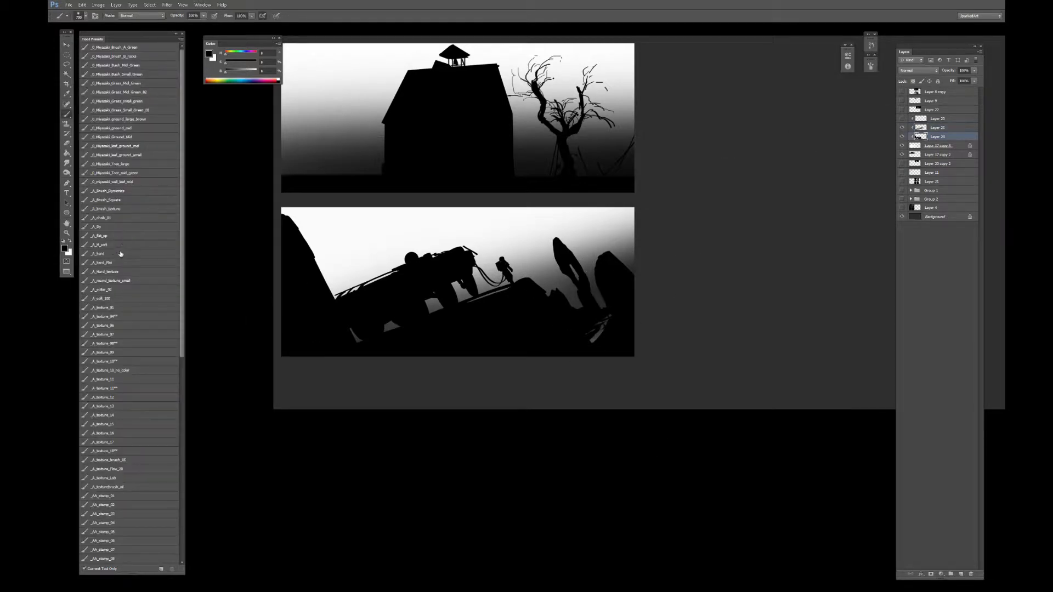
pyautogui.click(99, 245)
pyautogui.press('[')
pyautogui.press('[')
pyautogui.press('[')
pyautogui.press('[')
pyautogui.press('[')
pyautogui.press('[')
pyautogui.press('[')
pyautogui.scroll(2, 514, 279)
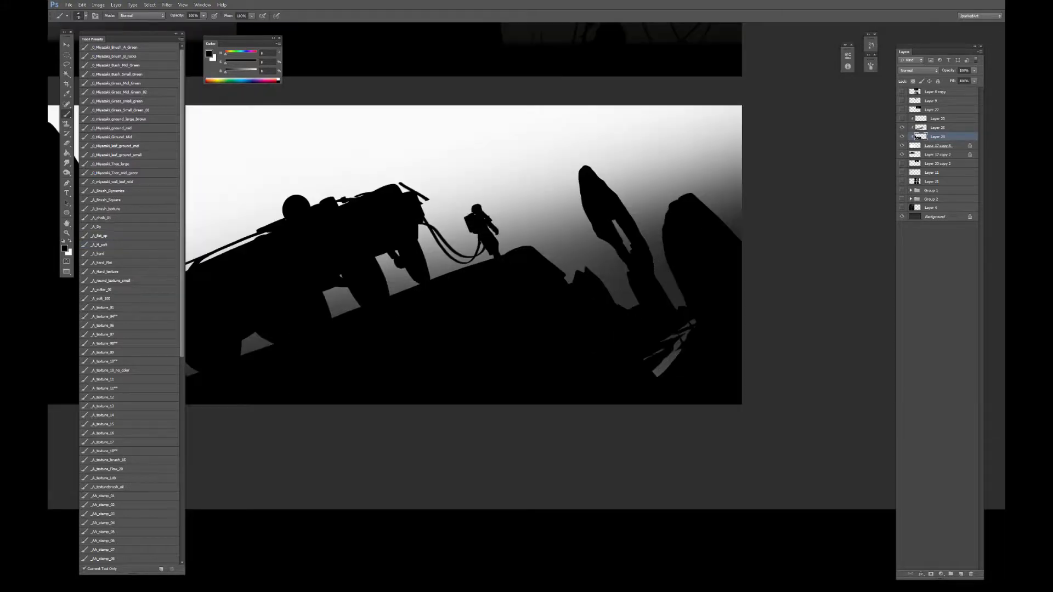
pyautogui.press('e')
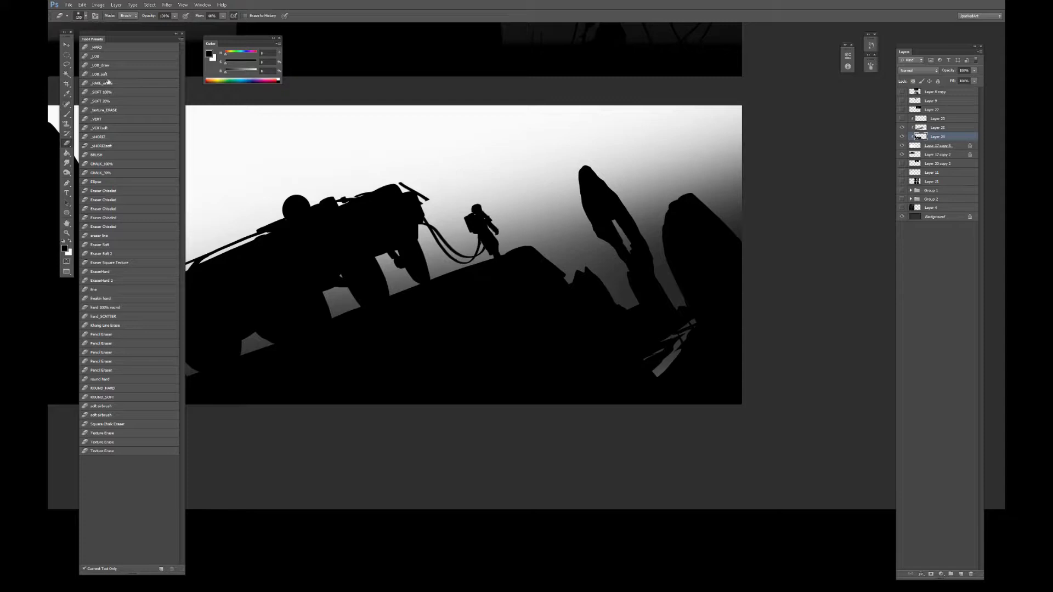
pyautogui.click(99, 56)
pyautogui.press('b')
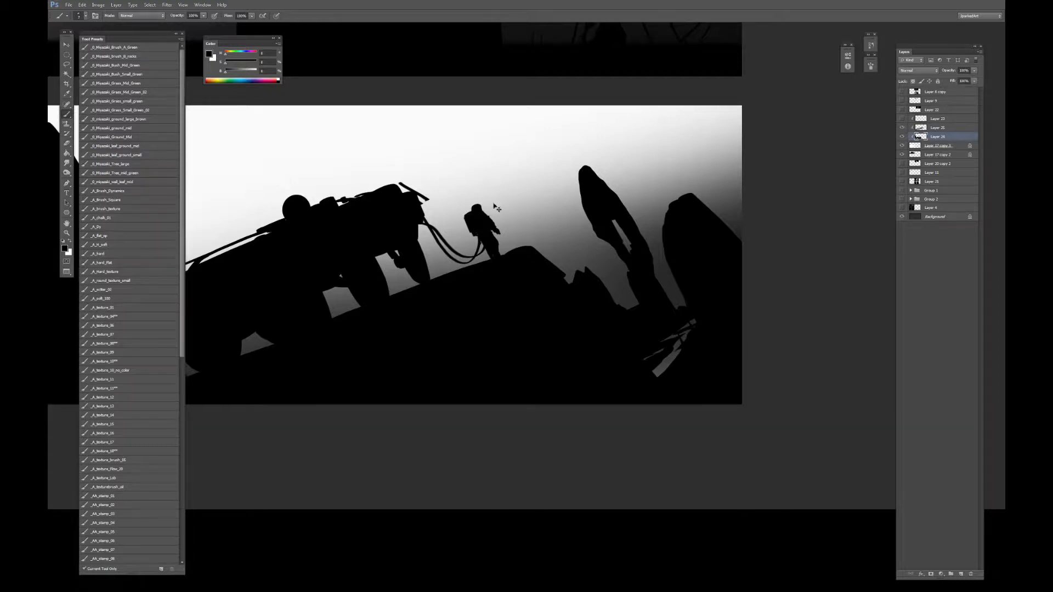
pyautogui.hotkey('ctrl', '-')
pyautogui.hotkey('ctrl', '-')
pyautogui.moveTo(702, 214); pyautogui.dragTo(581, 308)
pyautogui.moveTo(508, 530); pyautogui.dragTo(571, 499)
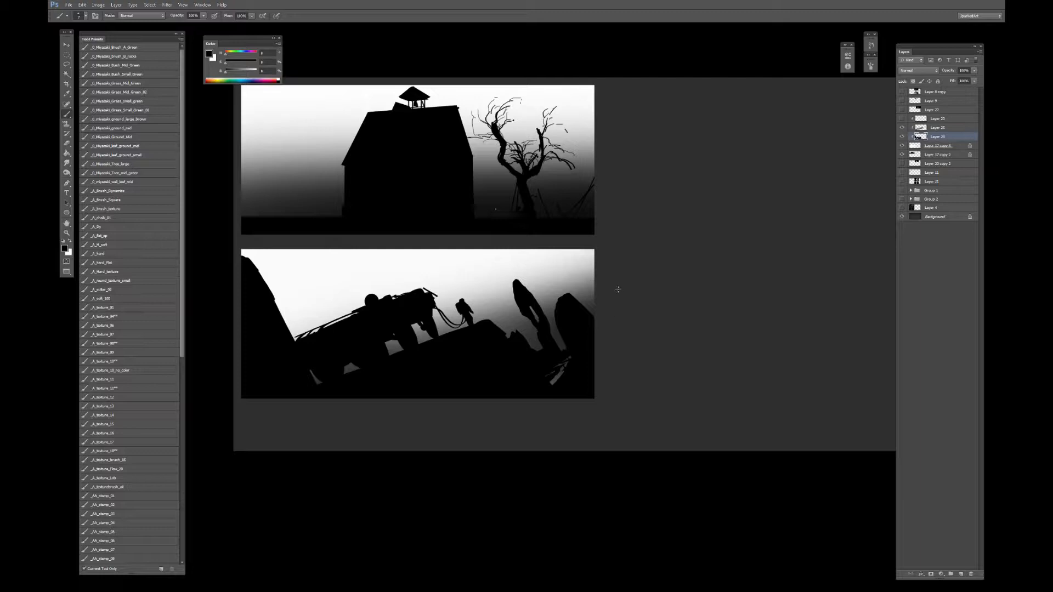
# Group the vehicle composition's layers, from its topmost clipped layer down to its base layer.
pyautogui.click(938, 119)
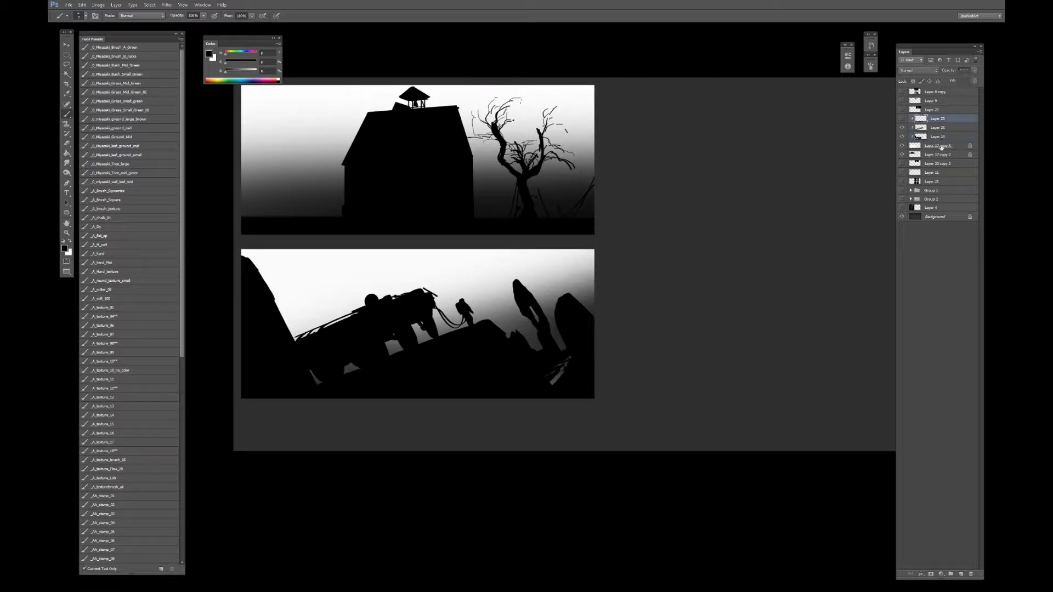
pyautogui.keyDown('shift'); pyautogui.click(944, 146); pyautogui.keyUp('shift')
pyautogui.hotkey('ctrl', 'g')
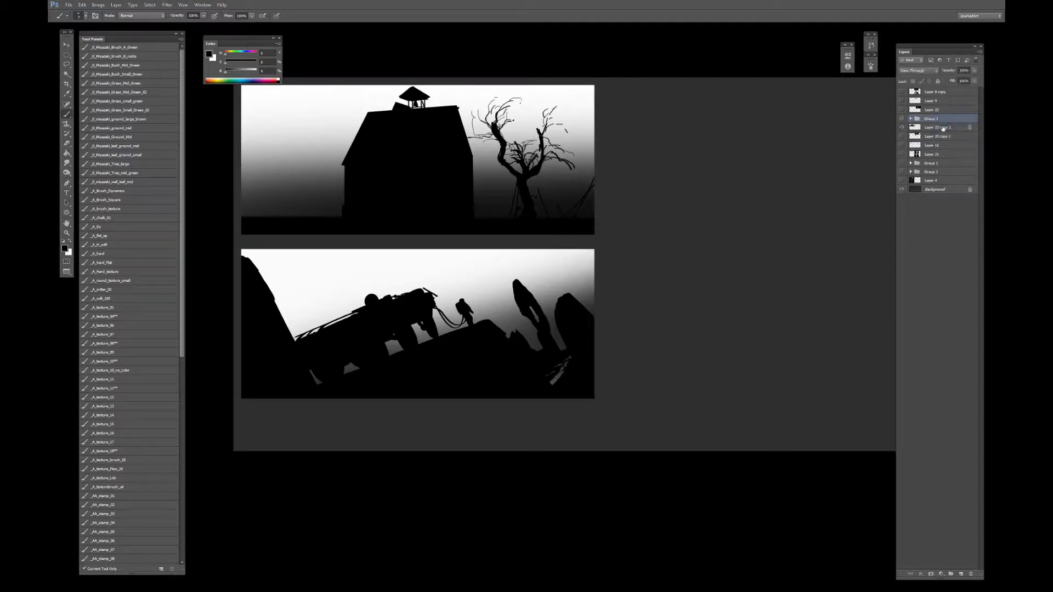
# Show the study of the caped figure on the stairs and enlarge it to match the height of the barn study beside it.
pyautogui.click(902, 109)
pyautogui.click(902, 109)
pyautogui.click(902, 136)
pyautogui.click(902, 136)
pyautogui.click(902, 136)
pyautogui.click(937, 136)
pyautogui.press('v')
pyautogui.moveTo(792, 174); pyautogui.dragTo(741, 285)
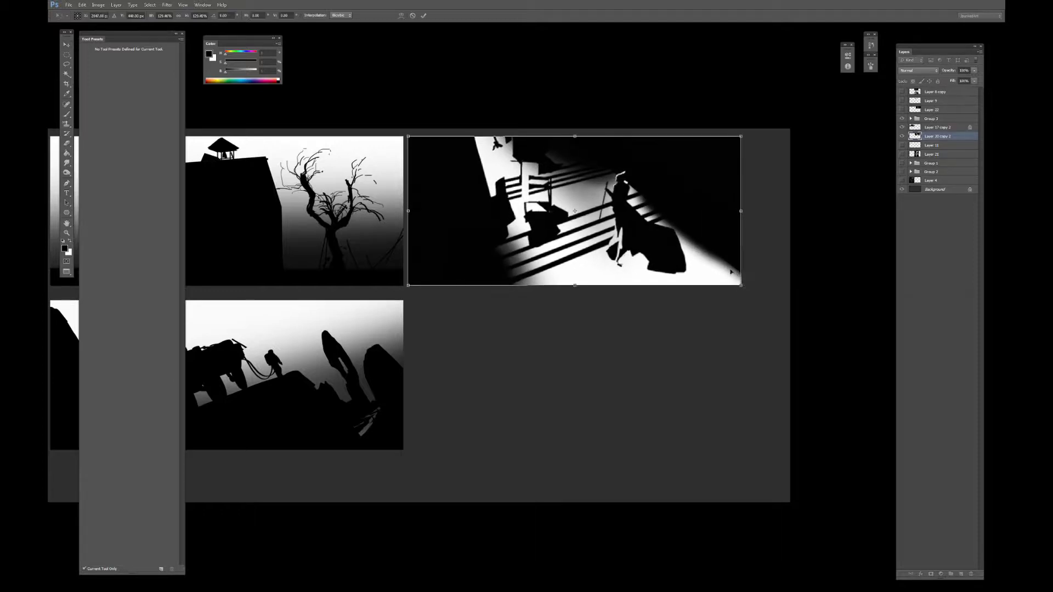
pyautogui.press('Return')
# Duplicate the staircase study into the space below it and turn the copy white with maximum Hue/Saturation lightness.
pyautogui.moveTo(660, 204)
pyautogui.mouseDown()
pyautogui.moveTo(673, 397)
pyautogui.moveTo(671, 367)
pyautogui.moveTo(691, 347)
pyautogui.mouseUp()
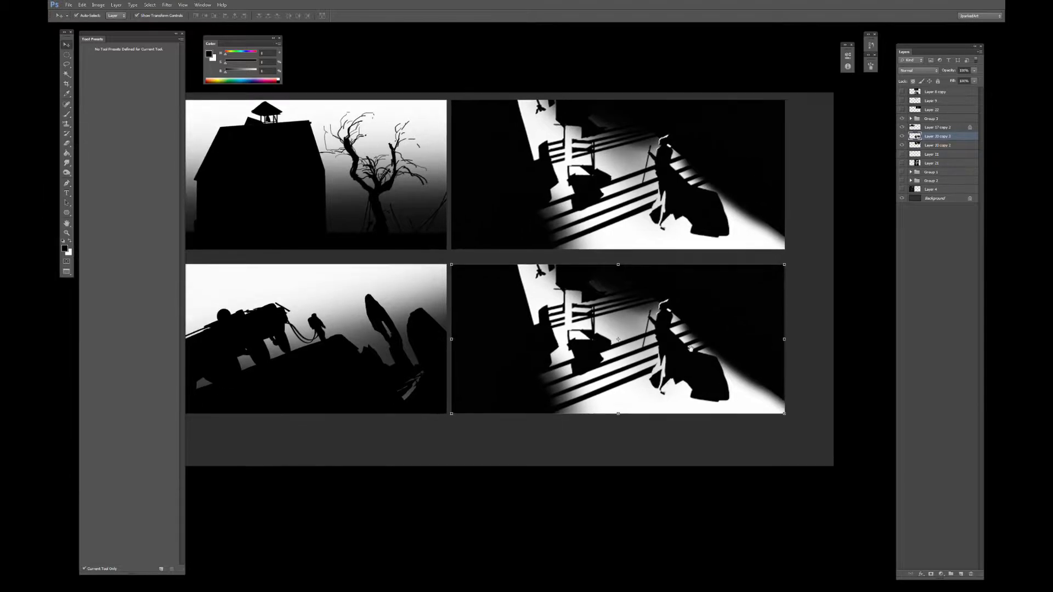
pyautogui.press('b')
pyautogui.press('g')
pyautogui.hotkey('ctrl', 'u')
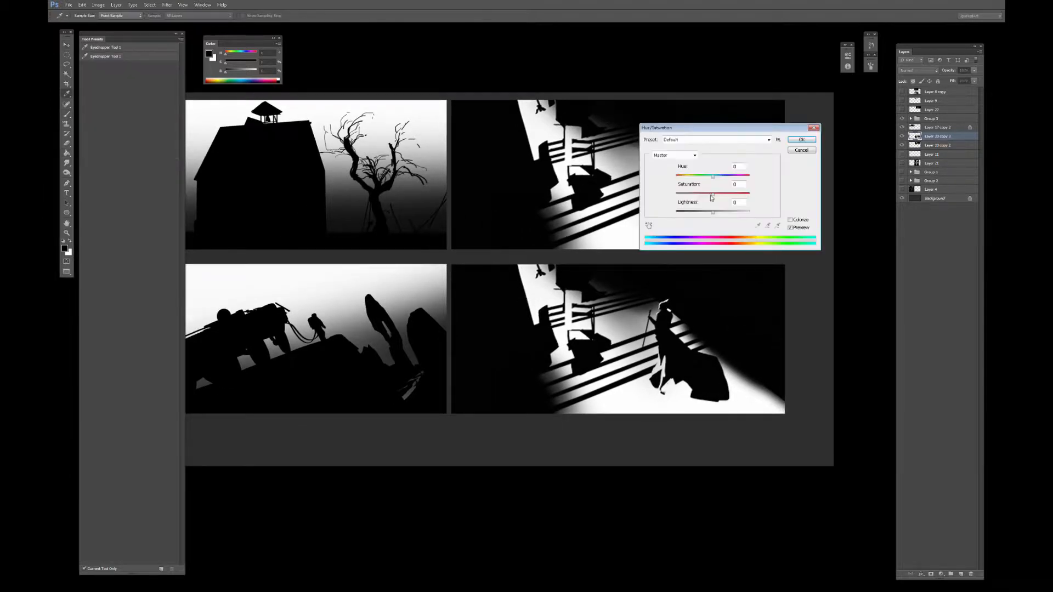
pyautogui.moveTo(713, 211); pyautogui.dragTo(751, 211)
pyautogui.press('Return')
pyautogui.press('b')
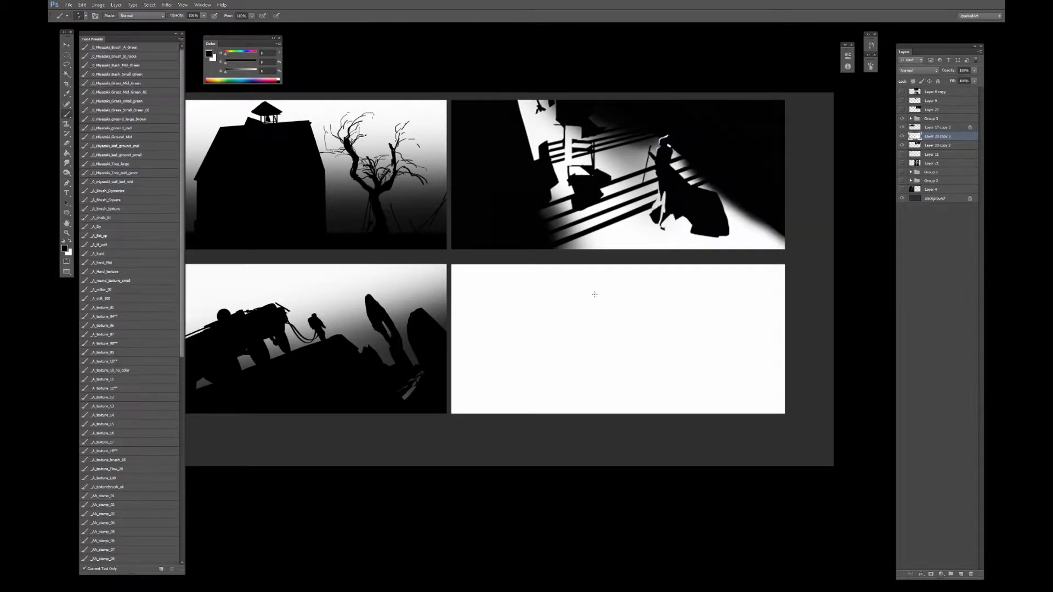
# Lock the white panel's transparent pixels and paint a black mass into its upper left corner with a large brush.
pyautogui.scroll(1, 600, 274)
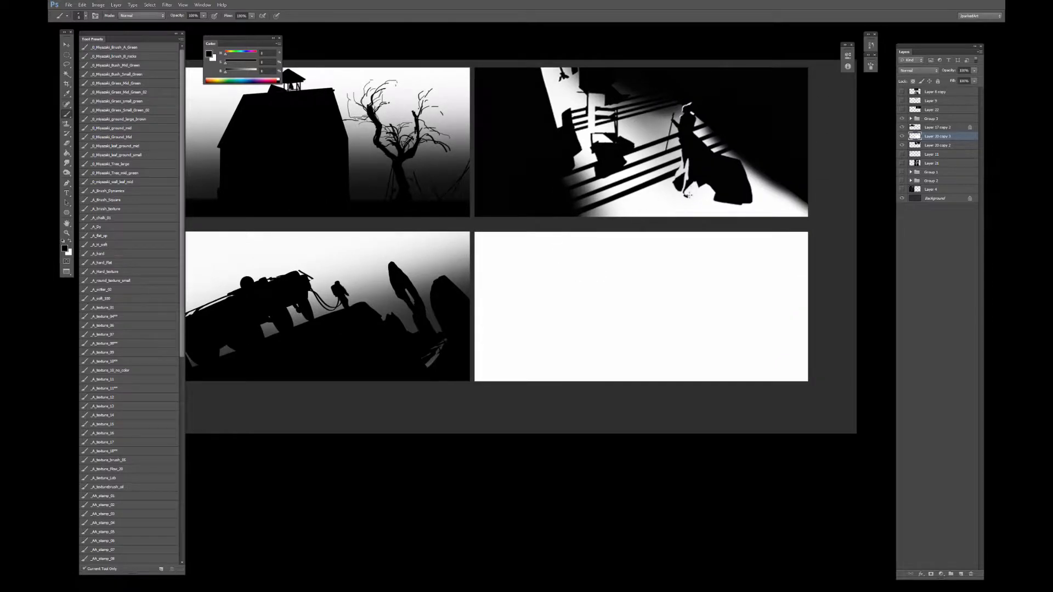
pyautogui.moveTo(576, 239); pyautogui.dragTo(531, 253)
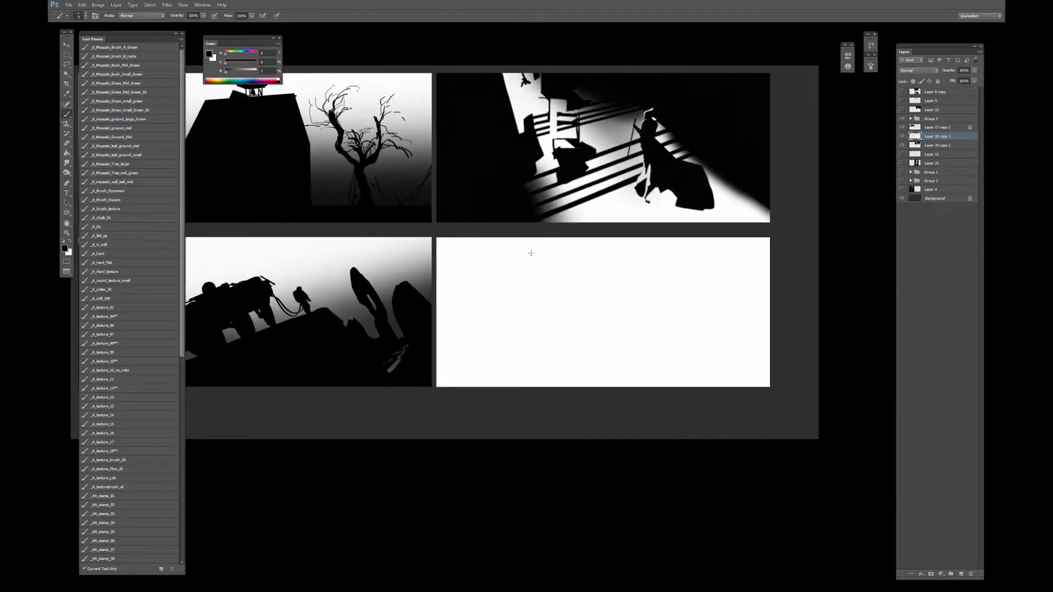
pyautogui.press(']')
pyautogui.press(']')
pyautogui.press(']')
pyautogui.press(']')
pyautogui.press(']')
pyautogui.press(']')
pyautogui.click(913, 81)
pyautogui.press(']')
pyautogui.moveTo(463, 245)
pyautogui.mouseDown()
pyautogui.moveTo(501, 253)
pyautogui.moveTo(496, 262)
pyautogui.moveTo(528, 256)
pyautogui.moveTo(571, 369)
pyautogui.moveTo(380, 299)
pyautogui.mouseUp()
# Lasso a steep, pointed cliff outline along the panel's left side and fill it with black.
pyautogui.press('l')
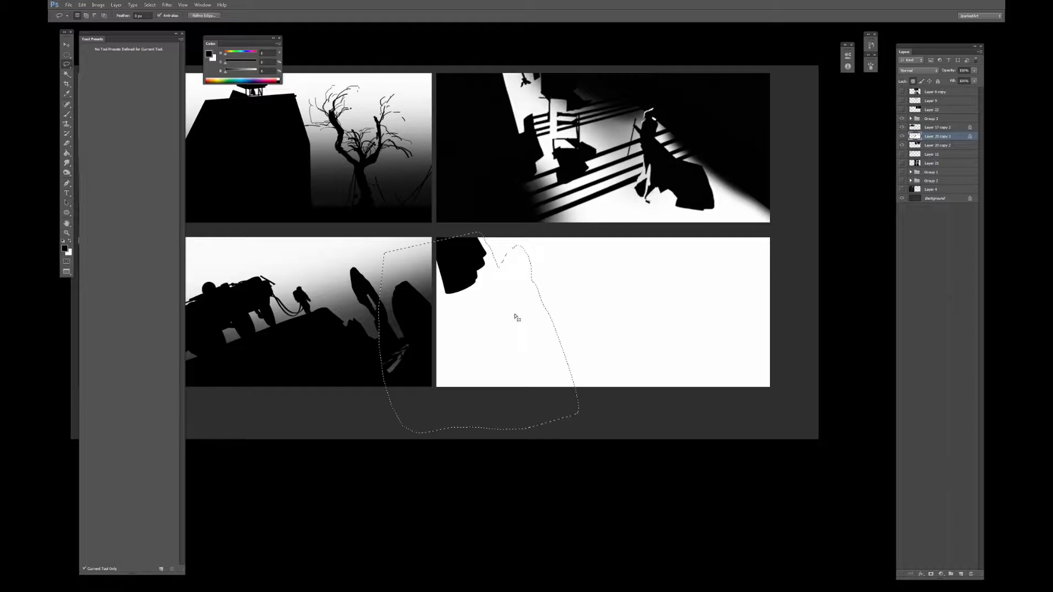
pyautogui.press('b')
pyautogui.moveTo(506, 306); pyautogui.dragTo(517, 316)
pyautogui.hotkey('ctrl', 'd')
# Lasso and fill a jagged black cliff in the upper right, and draw two thin black lines across the white ground between the cliffs.
pyautogui.press('[')
pyautogui.press('[')
pyautogui.press('[')
pyautogui.press('[')
pyautogui.press('[')
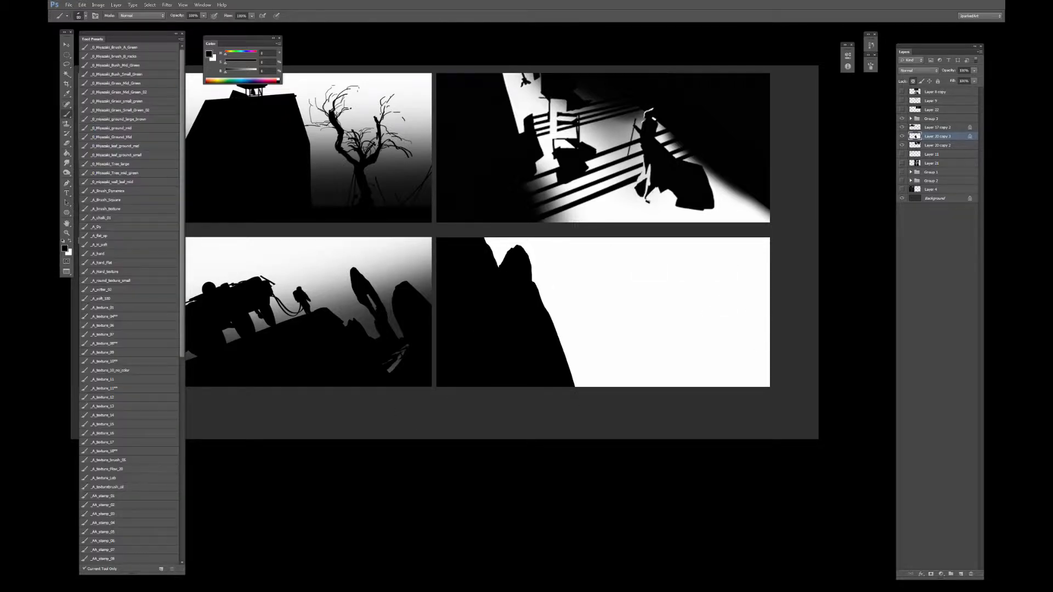
pyautogui.press('l')
pyautogui.moveTo(593, 230)
pyautogui.mouseDown()
pyautogui.moveTo(639, 277)
pyautogui.moveTo(659, 269)
pyautogui.moveTo(765, 356)
pyautogui.moveTo(783, 225)
pyautogui.mouseUp()
pyautogui.press('b')
pyautogui.hotkey('alt', 'BackSpace')
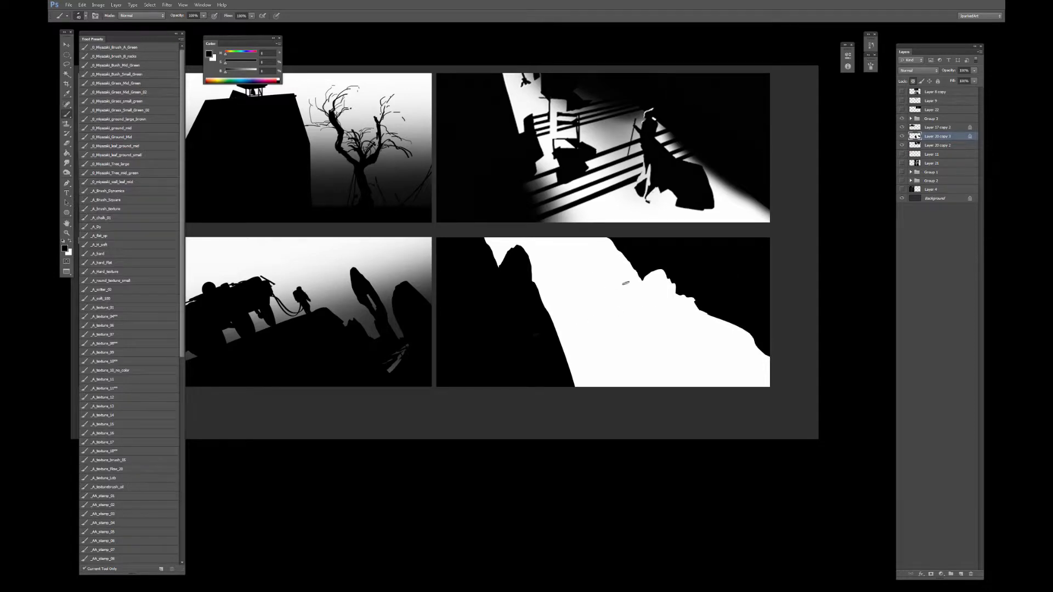
pyautogui.moveTo(569, 371); pyautogui.dragTo(676, 293)
pyautogui.moveTo(573, 385)
pyautogui.mouseDown()
pyautogui.moveTo(622, 335)
pyautogui.moveTo(692, 297)
pyautogui.mouseUp()
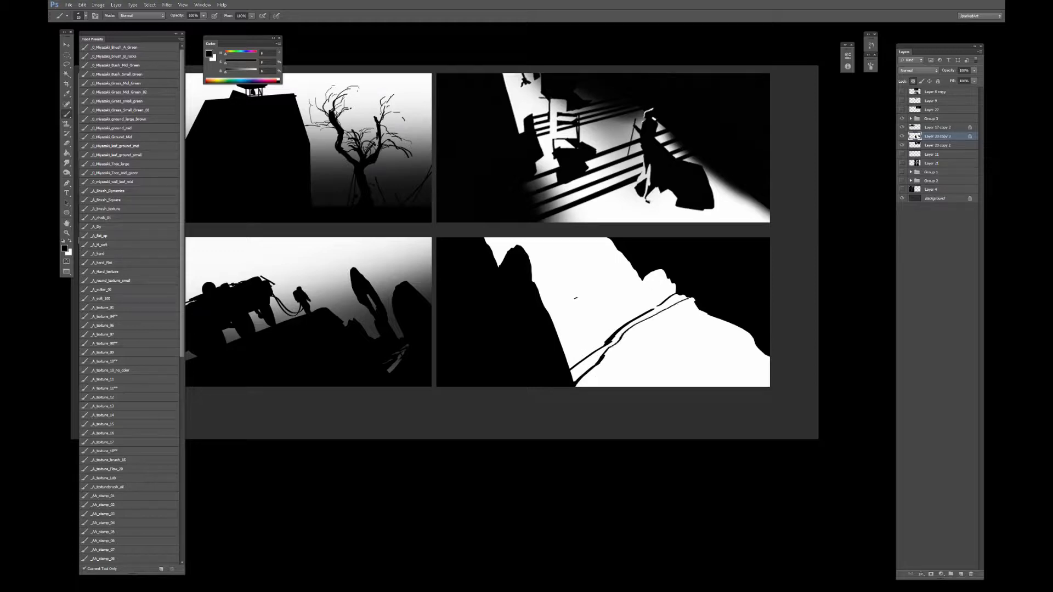
# Lasso several small rocks near the right cliff and one along the left cliff's edge, and paint them black.
pyautogui.press('l')
pyautogui.moveTo(602, 273)
pyautogui.mouseDown()
pyautogui.moveTo(616, 255)
pyautogui.moveTo(631, 272)
pyautogui.moveTo(588, 264)
pyautogui.mouseUp()
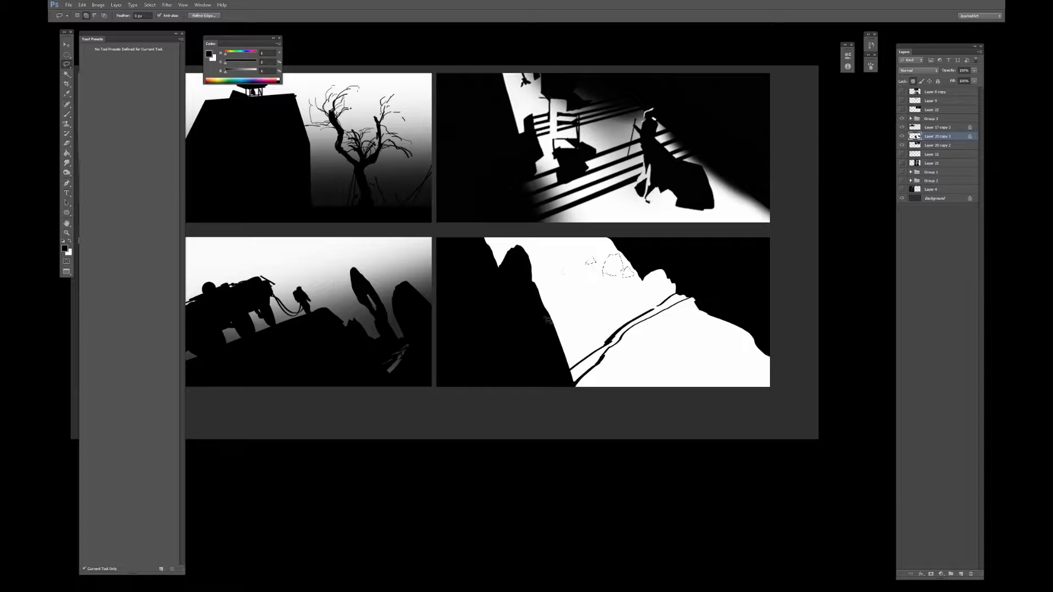
pyautogui.moveTo(545, 309); pyautogui.dragTo(553, 337)
pyautogui.press('b')
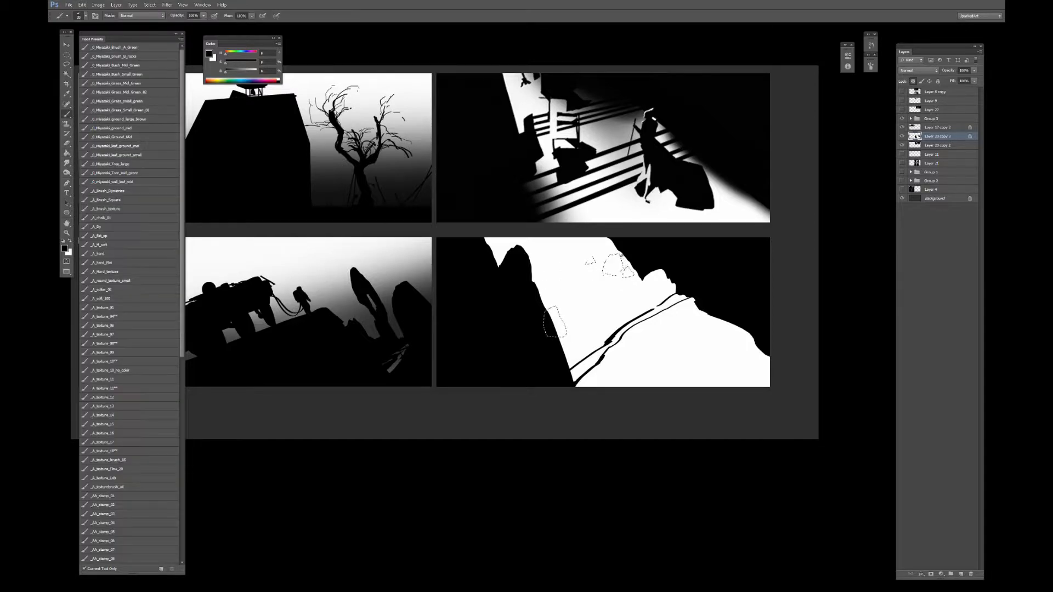
pyautogui.moveTo(627, 277)
pyautogui.mouseDown()
pyautogui.moveTo(634, 274)
pyautogui.moveTo(598, 259)
pyautogui.mouseUp()
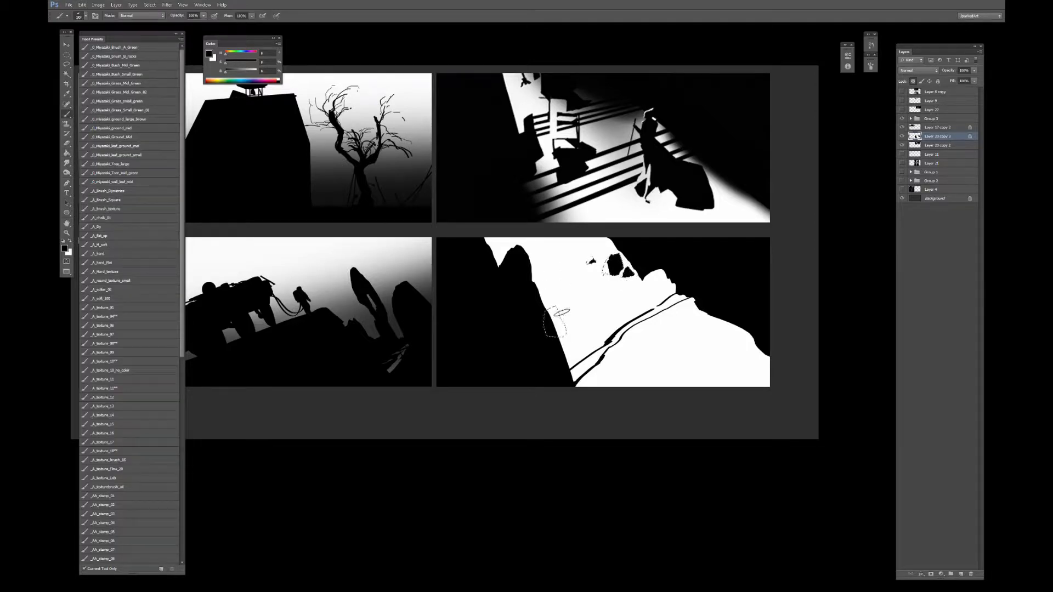
pyautogui.moveTo(559, 321)
pyautogui.mouseDown()
pyautogui.moveTo(563, 337)
pyautogui.moveTo(553, 310)
pyautogui.mouseUp()
pyautogui.hotkey('ctrl', 'd')
# Reselect and invert the rock selection, and paint black cast shadows extending diagonally from the rocks.
pyautogui.hotkey('ctrl', 'shift', 'd')
pyautogui.hotkey('ctrl', 'shift', 'i')
pyautogui.moveTo(566, 341); pyautogui.dragTo(591, 352)
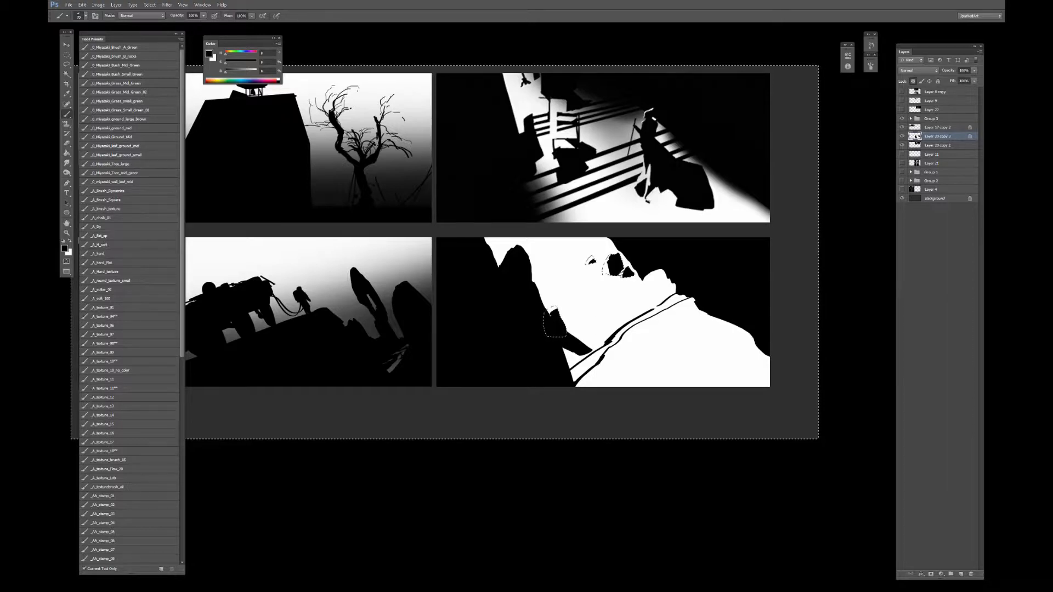
pyautogui.moveTo(632, 282); pyautogui.dragTo(655, 292)
pyautogui.hotkey('ctrl', 'd')
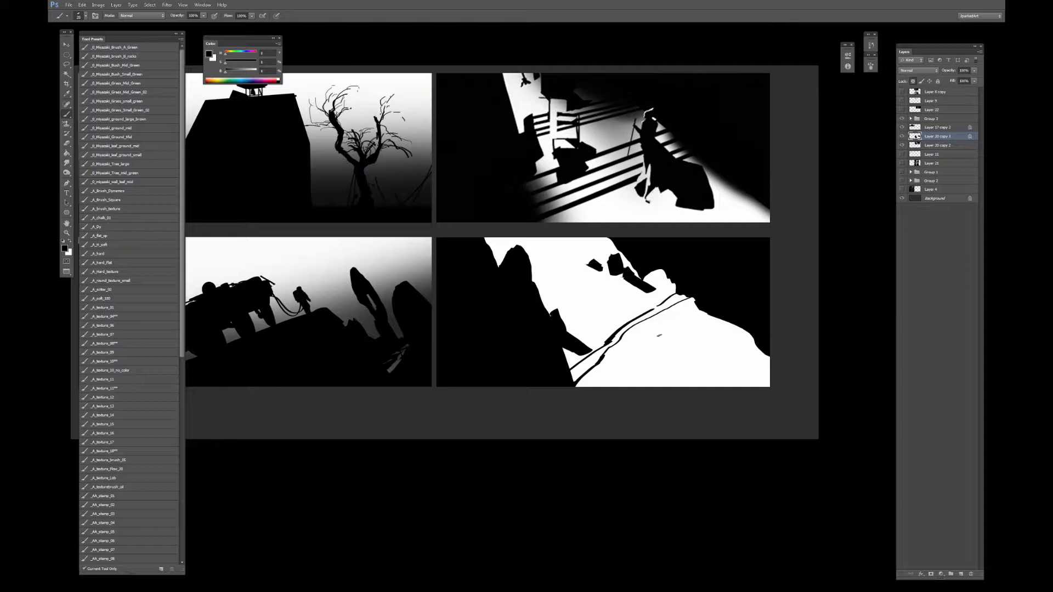
# Add more thin black contour lines across the foreground and the distant ground between the two cliffs.
pyautogui.moveTo(612, 345); pyautogui.dragTo(595, 387)
pyautogui.moveTo(544, 307)
pyautogui.mouseDown()
pyautogui.moveTo(587, 272)
pyautogui.moveTo(634, 276)
pyautogui.moveTo(581, 279)
pyautogui.moveTo(585, 271)
pyautogui.moveTo(599, 272)
pyautogui.moveTo(539, 292)
pyautogui.mouseUp()
pyautogui.hotkey('ctrl', 'z')
pyautogui.moveTo(592, 269); pyautogui.dragTo(532, 283)
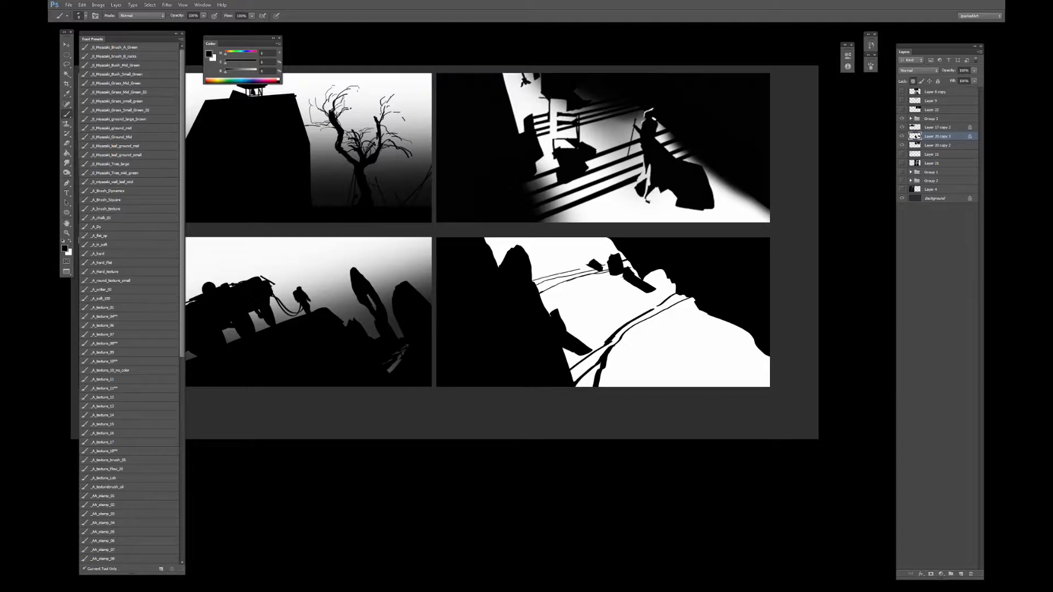
pyautogui.moveTo(653, 292)
pyautogui.mouseDown()
pyautogui.moveTo(567, 331)
pyautogui.moveTo(630, 297)
pyautogui.moveTo(676, 290)
pyautogui.mouseUp()
# Clean up the central ground lines with white and add another curved black line down to the panel's lower edge.
pyautogui.press('x')
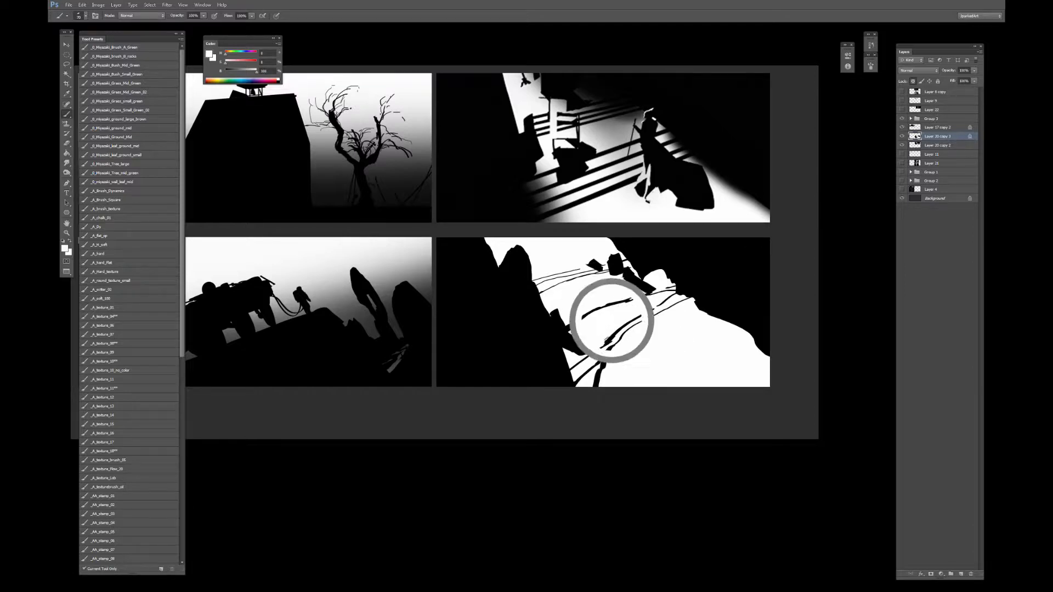
pyautogui.moveTo(603, 346); pyautogui.dragTo(653, 309)
pyautogui.press('x')
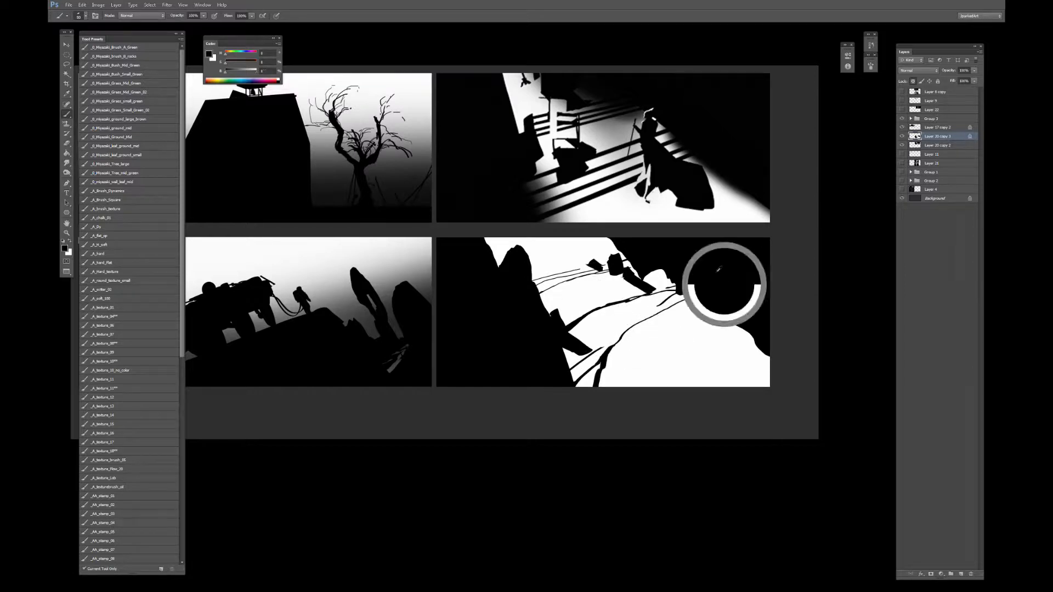
pyautogui.moveTo(601, 349)
pyautogui.mouseDown()
pyautogui.moveTo(666, 298)
pyautogui.moveTo(672, 315)
pyautogui.moveTo(620, 387)
pyautogui.mouseUp()
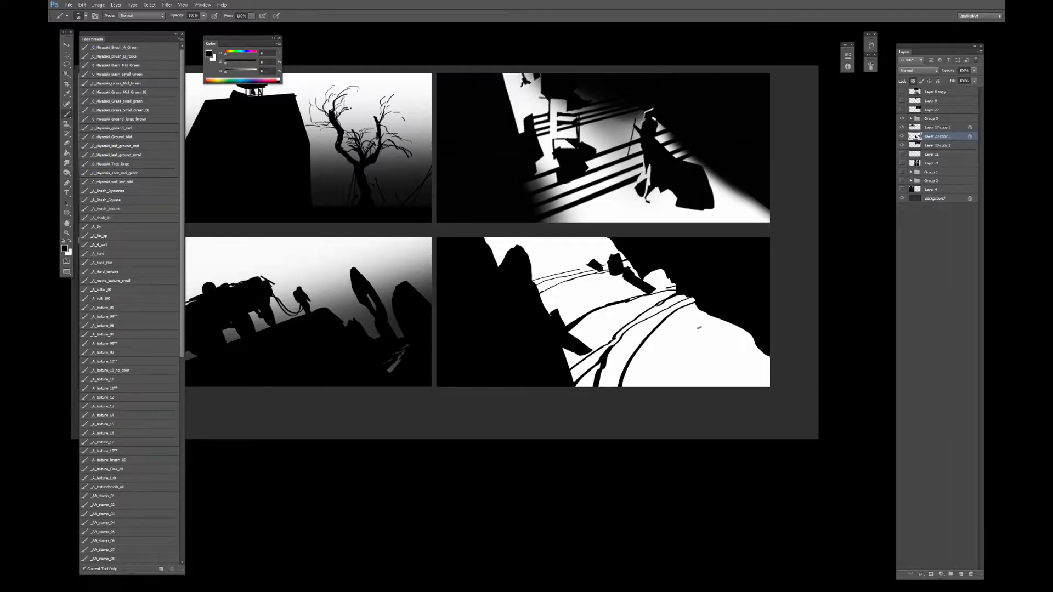
pyautogui.hotkey('ctrl', '+')
pyautogui.moveTo(648, 276)
pyautogui.mouseDown()
pyautogui.moveTo(606, 266)
pyautogui.moveTo(592, 284)
pyautogui.moveTo(605, 291)
pyautogui.moveTo(635, 232)
pyautogui.moveTo(613, 286)
pyautogui.moveTo(581, 274)
pyautogui.moveTo(594, 283)
pyautogui.moveTo(580, 301)
pyautogui.moveTo(607, 292)
pyautogui.mouseUp()
pyautogui.press('x')
pyautogui.press('l')
pyautogui.hotkey('ctrl', 'd')
pyautogui.press('b')
pyautogui.press('[')
pyautogui.press('[')
pyautogui.press('[')
pyautogui.press('[')
pyautogui.press('x')
pyautogui.press(']')
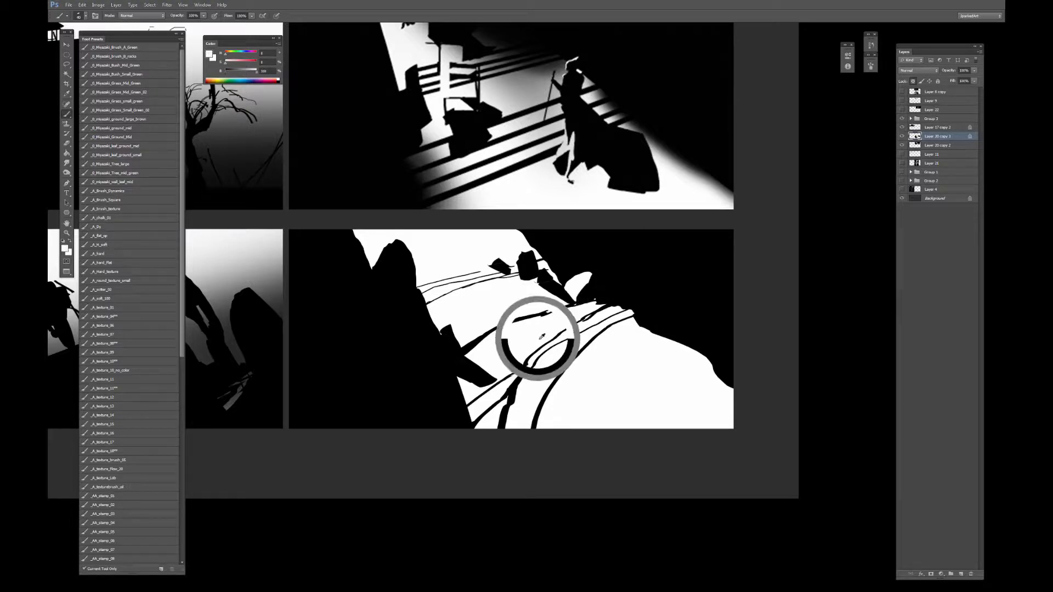
pyautogui.press('[')
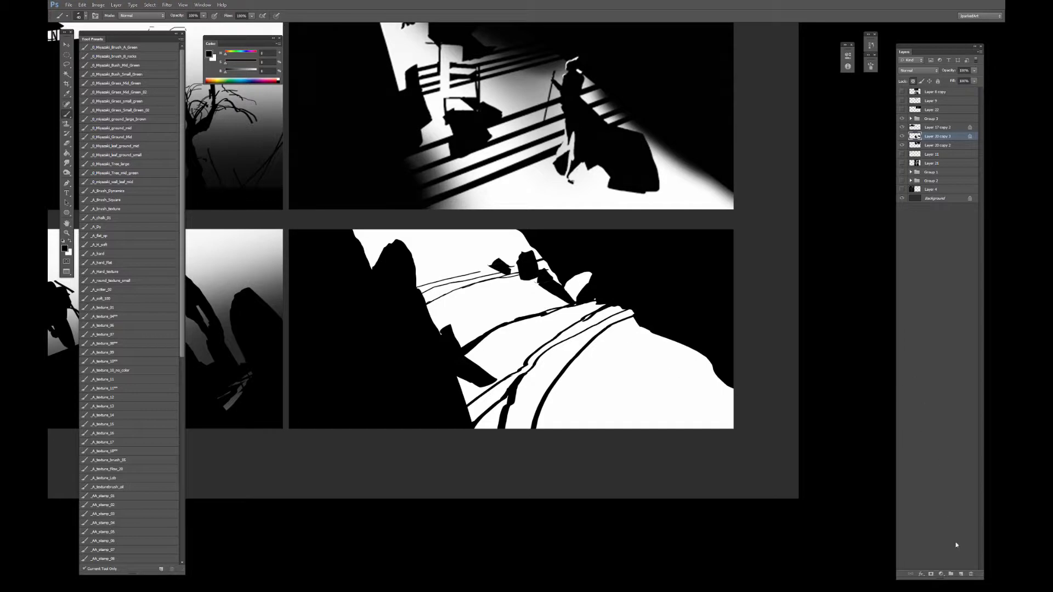
pyautogui.click(961, 574)
pyautogui.press('x')
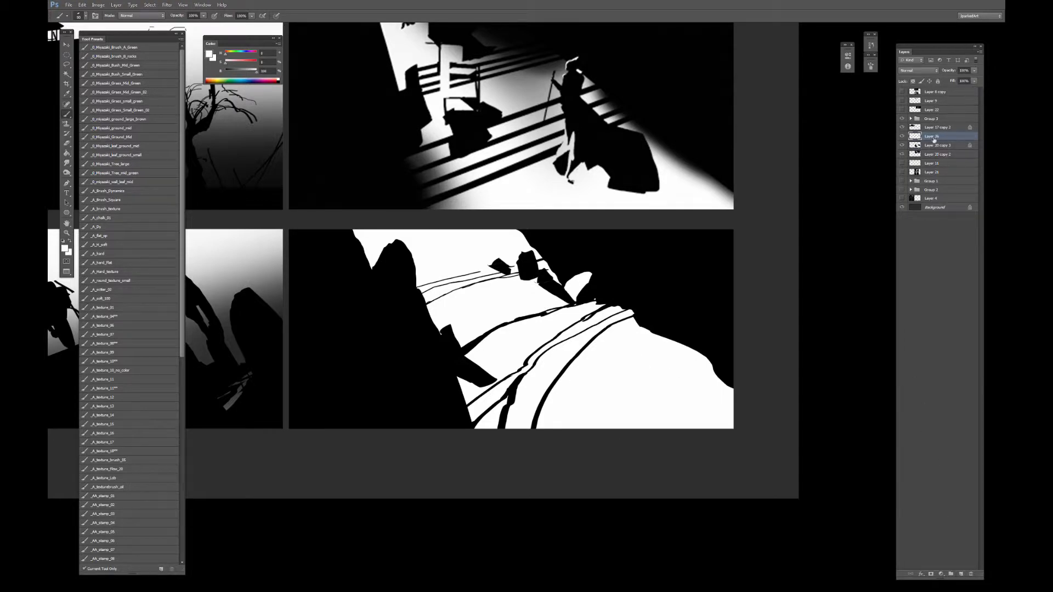
pyautogui.hotkey('ctrl', 'z')
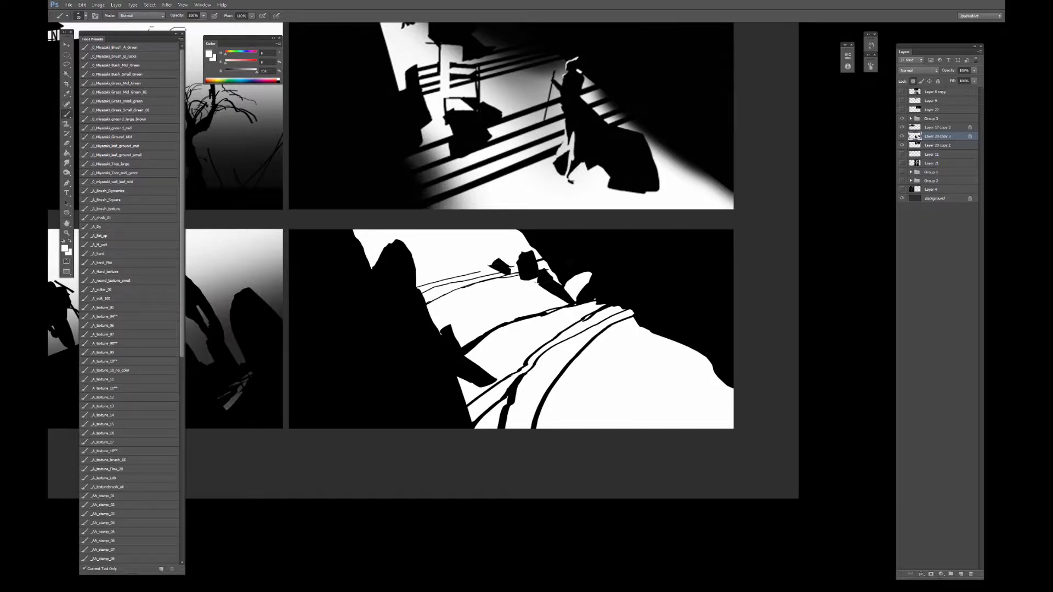
# Paint a small white patch at the right cliff's edge and the black head and torso of a standing figure against it.
pyautogui.moveTo(571, 265); pyautogui.dragTo(573, 273)
pyautogui.hotkey('ctrl', 'z')
pyautogui.moveTo(597, 297); pyautogui.dragTo(599, 298)
pyautogui.press('x')
pyautogui.moveTo(605, 305)
pyautogui.mouseDown()
pyautogui.moveTo(603, 328)
pyautogui.moveTo(625, 308)
pyautogui.moveTo(599, 336)
pyautogui.moveTo(620, 326)
pyautogui.moveTo(614, 344)
pyautogui.moveTo(598, 344)
pyautogui.moveTo(592, 330)
pyautogui.moveTo(589, 339)
pyautogui.moveTo(595, 313)
pyautogui.moveTo(591, 336)
pyautogui.moveTo(592, 324)
pyautogui.mouseUp()
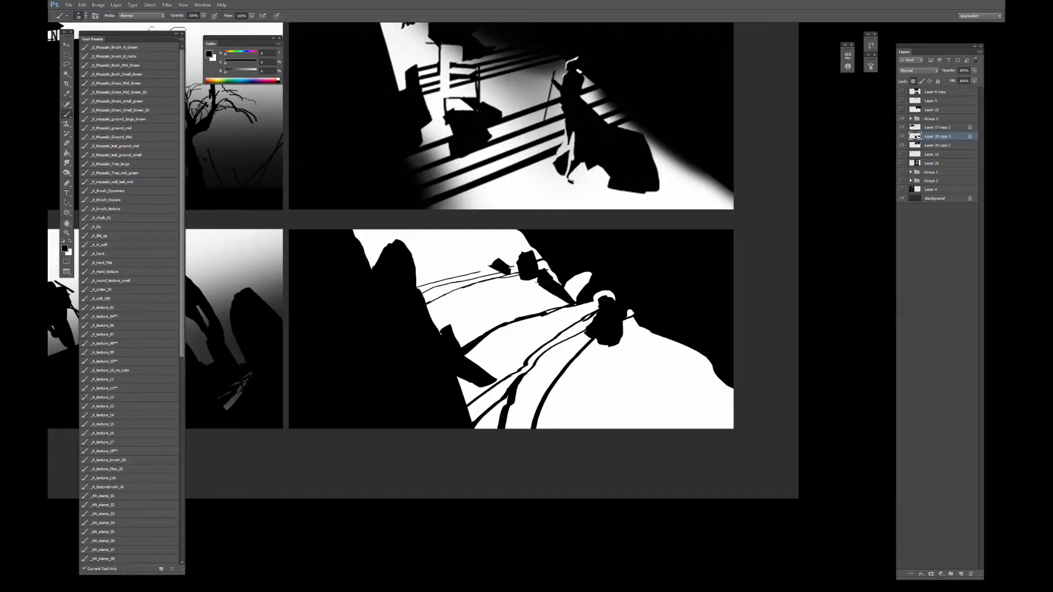
# Extend the standing figure's black torso downward and paint both legs with a progressively smaller brush.
pyautogui.moveTo(602, 343)
pyautogui.mouseDown()
pyautogui.moveTo(606, 375)
pyautogui.moveTo(608, 346)
pyautogui.mouseUp()
pyautogui.moveTo(612, 350); pyautogui.dragTo(603, 384)
pyautogui.press('[')
pyautogui.press('[')
pyautogui.press('[')
pyautogui.moveTo(614, 365); pyautogui.dragTo(618, 373)
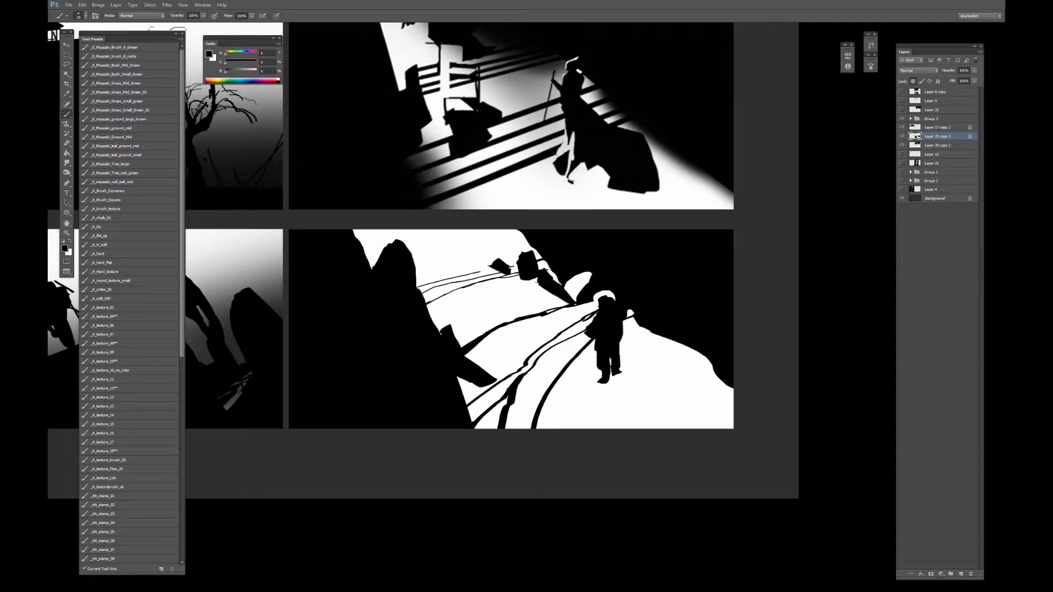
pyautogui.press('e')
pyautogui.press('b')
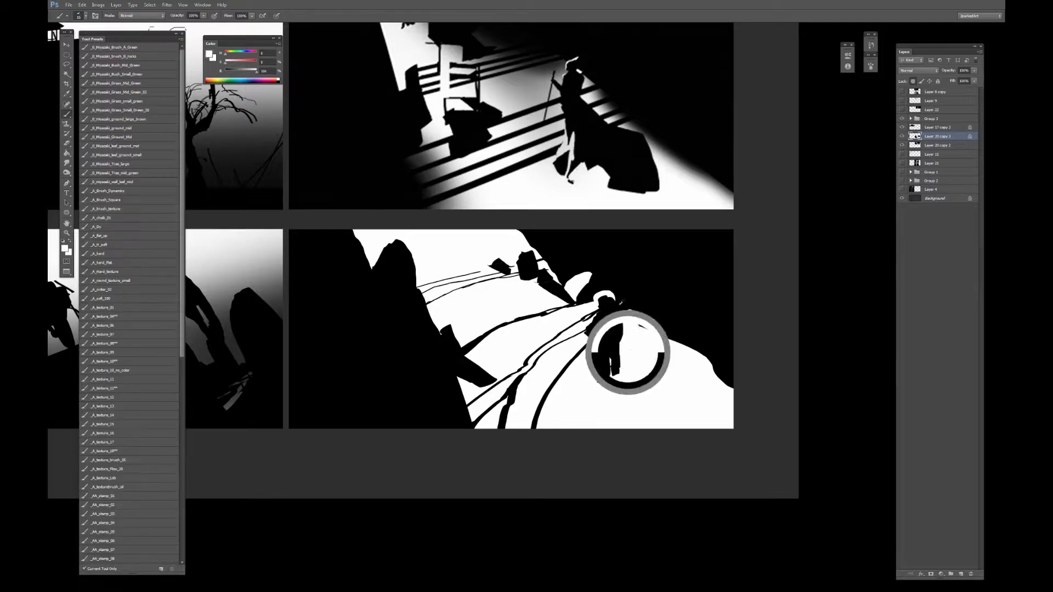
pyautogui.press('x')
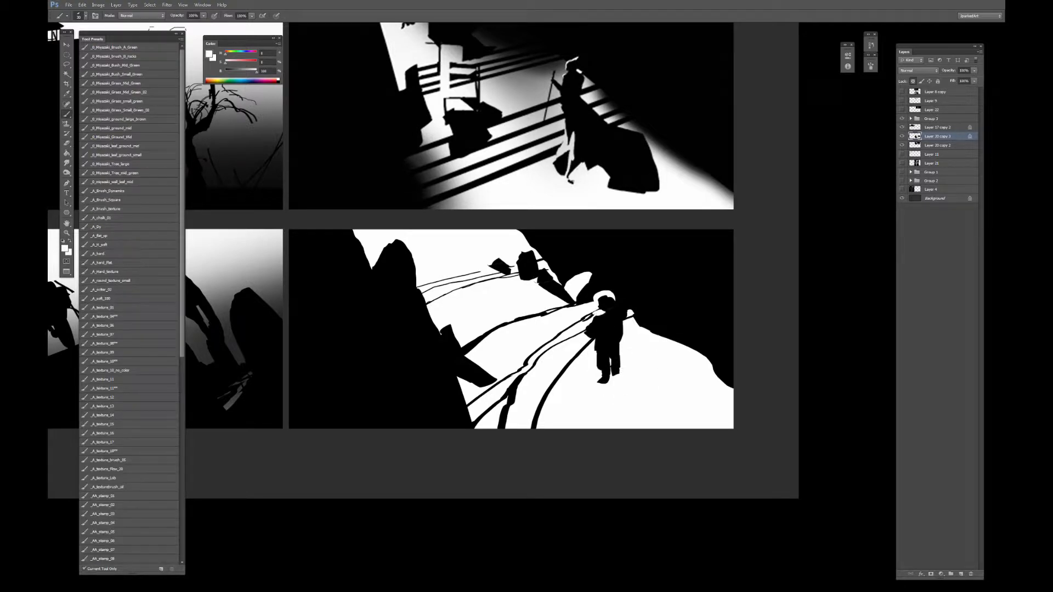
pyautogui.press('x')
# Refine the figure's head, shoulders and chest silhouette with sampled black and white, keeping a white halo around the head.
pyautogui.keyDown('alt'); pyautogui.click(600, 311); pyautogui.keyUp('alt')
pyautogui.moveTo(595, 313); pyautogui.dragTo(597, 316)
pyautogui.keyDown('alt'); pyautogui.click(599, 322); pyautogui.keyUp('alt')
pyautogui.keyDown('alt'); pyautogui.click(601, 308); pyautogui.keyUp('alt')
pyautogui.keyDown('alt'); pyautogui.click(598, 329); pyautogui.keyUp('alt')
pyautogui.keyDown('alt'); pyautogui.click(595, 298); pyautogui.keyUp('alt')
pyautogui.keyDown('alt'); pyautogui.click(602, 295); pyautogui.keyUp('alt')
pyautogui.moveTo(598, 294); pyautogui.dragTo(594, 302)
pyautogui.keyDown('alt'); pyautogui.click(614, 298); pyautogui.keyUp('alt')
pyautogui.keyDown('alt'); pyautogui.click(611, 307); pyautogui.keyUp('alt')
pyautogui.keyDown('alt'); pyautogui.click(601, 341); pyautogui.keyUp('alt')
# Paint a black rifle pointing diagonally down in front of the figure and trim the end of its barrel with the eraser.
pyautogui.press(']')
pyautogui.moveTo(581, 332); pyautogui.dragTo(569, 348)
pyautogui.click(584, 336)
pyautogui.press('e')
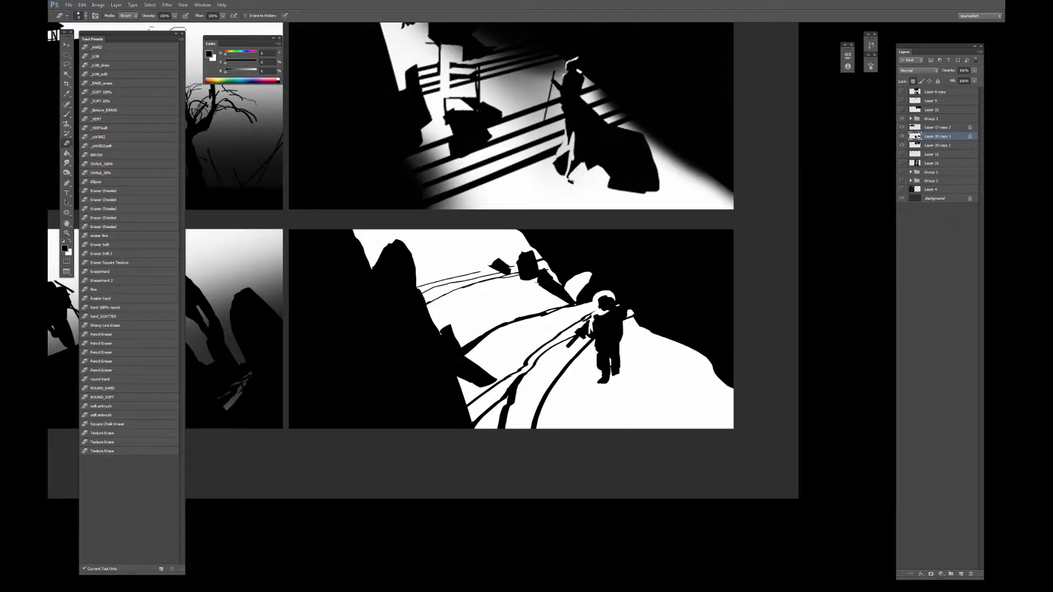
pyautogui.moveTo(567, 347); pyautogui.dragTo(572, 349)
pyautogui.press('b')
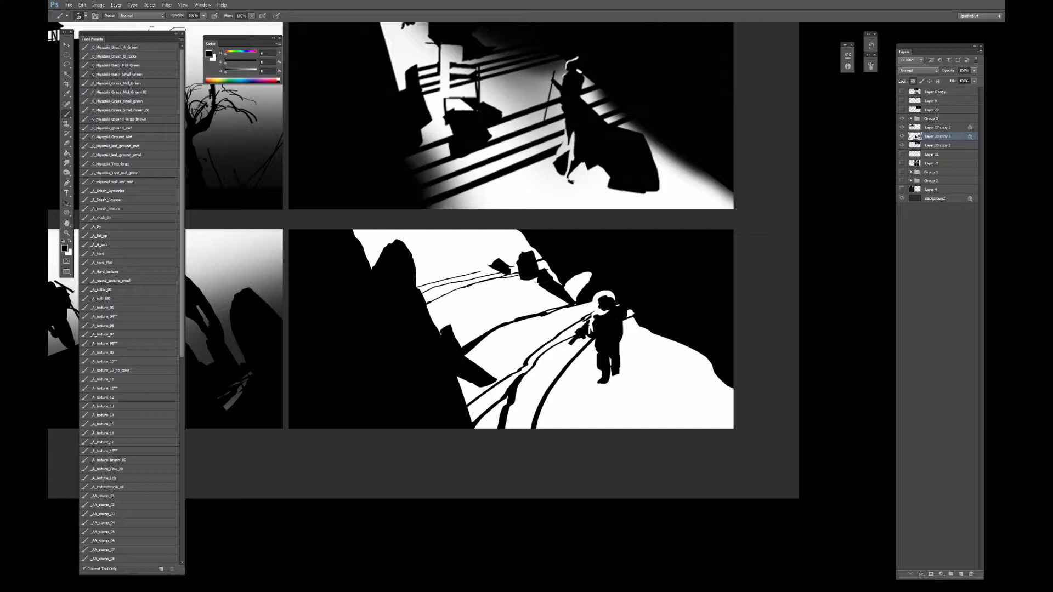
pyautogui.moveTo(621, 341); pyautogui.dragTo(656, 337)
pyautogui.hotkey('ctrl', 'z')
pyautogui.press(']')
pyautogui.moveTo(620, 344); pyautogui.dragTo(652, 382)
pyautogui.hotkey('ctrl', 'z')
# Draw a curving black hose from the figure's back to the panel's lower edge and paint the figure's cast shadow across the ground.
pyautogui.moveTo(622, 337)
pyautogui.mouseDown()
pyautogui.moveTo(658, 376)
pyautogui.moveTo(682, 374)
pyautogui.moveTo(636, 428)
pyautogui.mouseUp()
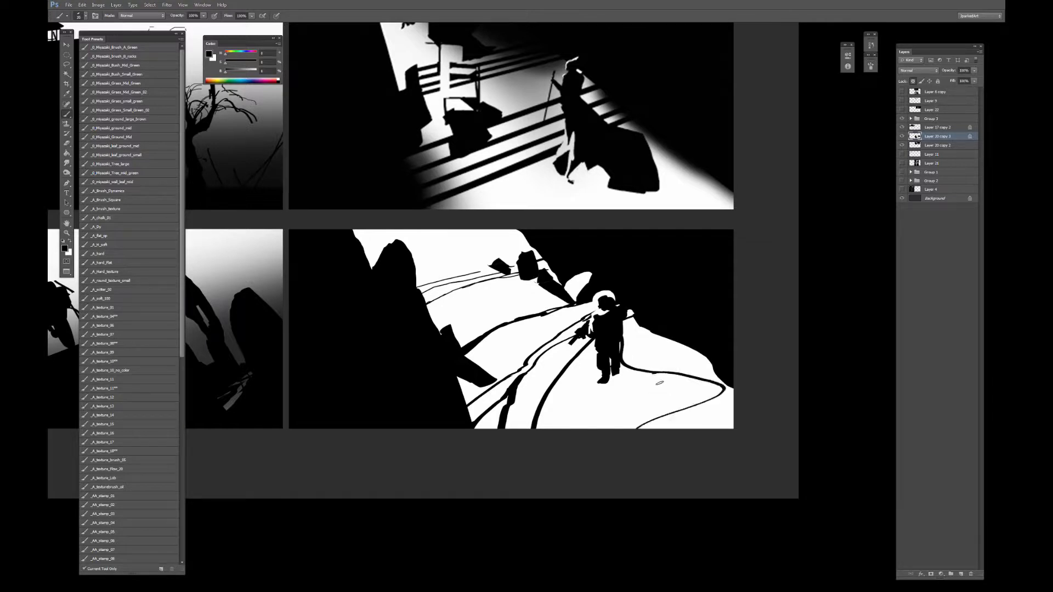
pyautogui.hotkey('ctrl', 'z')
pyautogui.moveTo(652, 373)
pyautogui.mouseDown()
pyautogui.moveTo(695, 388)
pyautogui.moveTo(625, 429)
pyautogui.mouseUp()
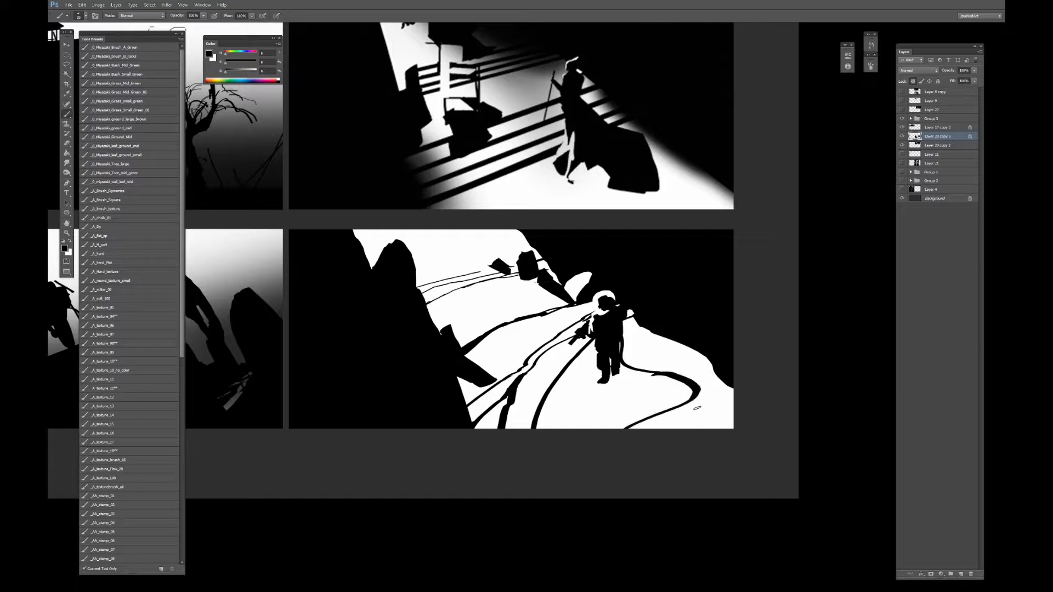
pyautogui.hotkey('ctrl', 'z')
pyautogui.moveTo(654, 377); pyautogui.dragTo(692, 408)
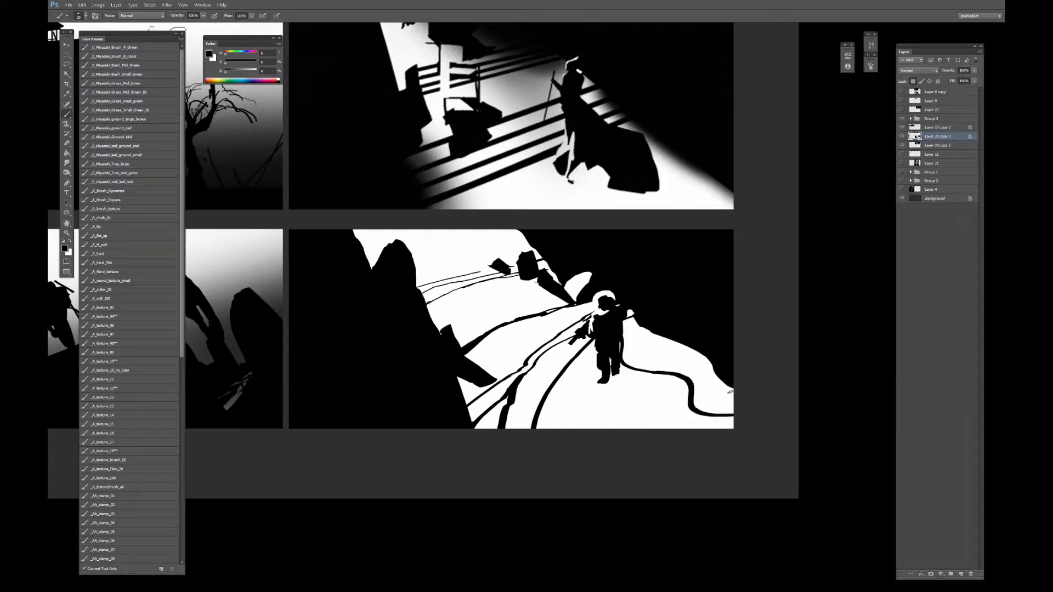
pyautogui.hotkey('ctrl', 'z')
pyautogui.moveTo(653, 377)
pyautogui.mouseDown()
pyautogui.moveTo(685, 387)
pyautogui.moveTo(646, 429)
pyautogui.mouseUp()
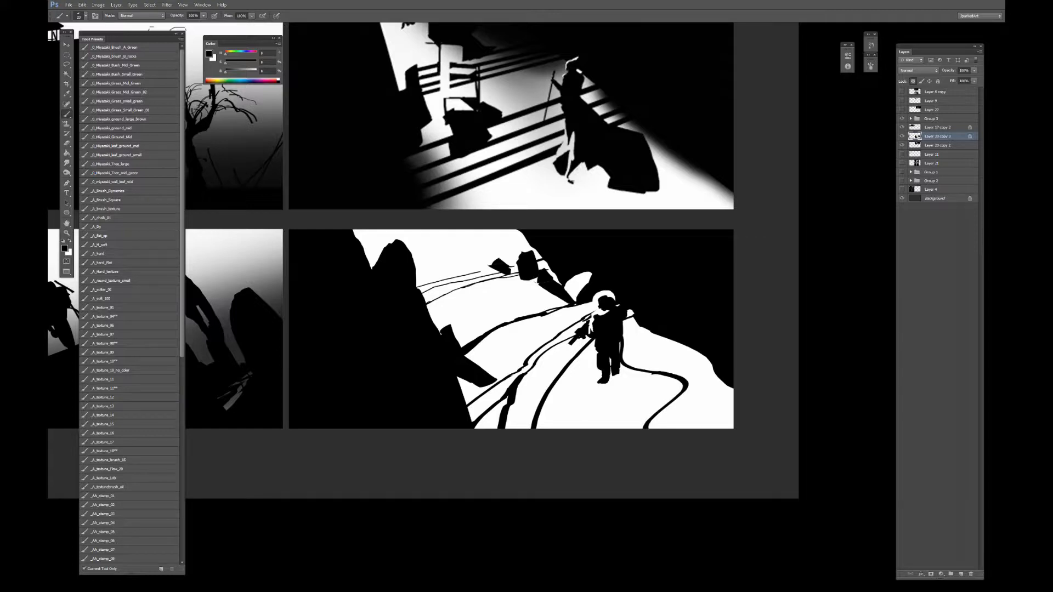
pyautogui.moveTo(600, 384)
pyautogui.mouseDown()
pyautogui.moveTo(639, 395)
pyautogui.moveTo(623, 378)
pyautogui.moveTo(655, 395)
pyautogui.moveTo(647, 401)
pyautogui.moveTo(665, 397)
pyautogui.moveTo(654, 409)
pyautogui.moveTo(696, 412)
pyautogui.moveTo(628, 399)
pyautogui.moveTo(665, 388)
pyautogui.moveTo(637, 409)
pyautogui.moveTo(611, 409)
pyautogui.mouseUp()
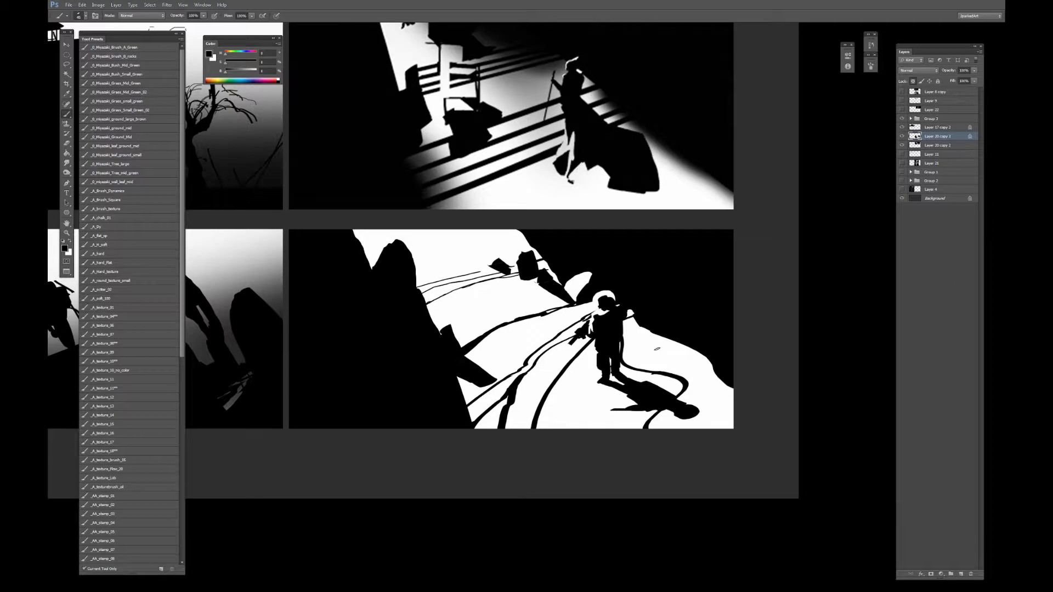
# Lasso narrow diagonal slivers in the dark cliff behind the figure, fill them with white brush strokes and deselect.
pyautogui.press('x')
pyautogui.press('l')
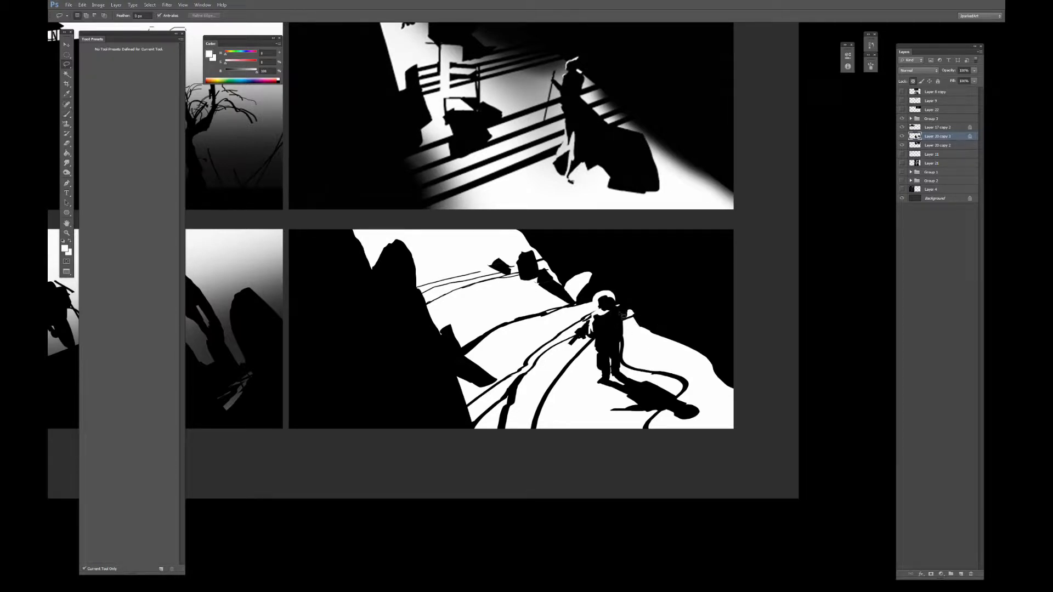
pyautogui.moveTo(624, 306)
pyautogui.mouseDown()
pyautogui.moveTo(626, 332)
pyautogui.moveTo(685, 240)
pyautogui.moveTo(628, 311)
pyautogui.moveTo(680, 299)
pyautogui.moveTo(714, 231)
pyautogui.moveTo(674, 338)
pyautogui.moveTo(627, 315)
pyautogui.moveTo(683, 233)
pyautogui.moveTo(647, 283)
pyautogui.mouseUp()
pyautogui.press('b')
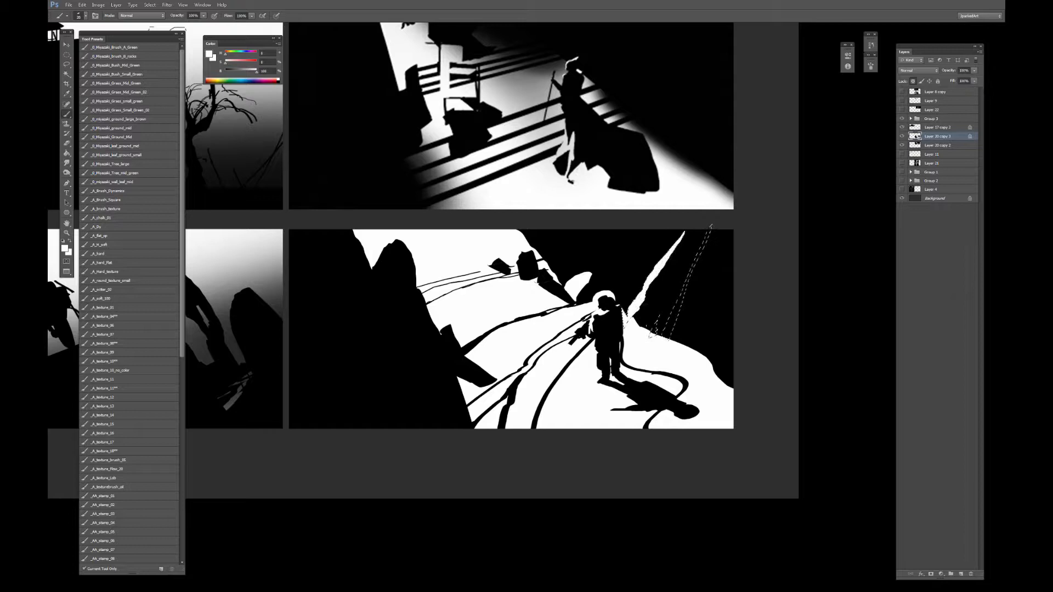
pyautogui.moveTo(700, 236)
pyautogui.mouseDown()
pyautogui.moveTo(631, 318)
pyautogui.moveTo(688, 279)
pyautogui.moveTo(705, 241)
pyautogui.moveTo(670, 319)
pyautogui.moveTo(636, 316)
pyautogui.moveTo(643, 327)
pyautogui.mouseUp()
pyautogui.hotkey('ctrl', 'd')
# Paint black rock shapes at the top of the far cliff and cut white gaps between them.
pyautogui.press('x')
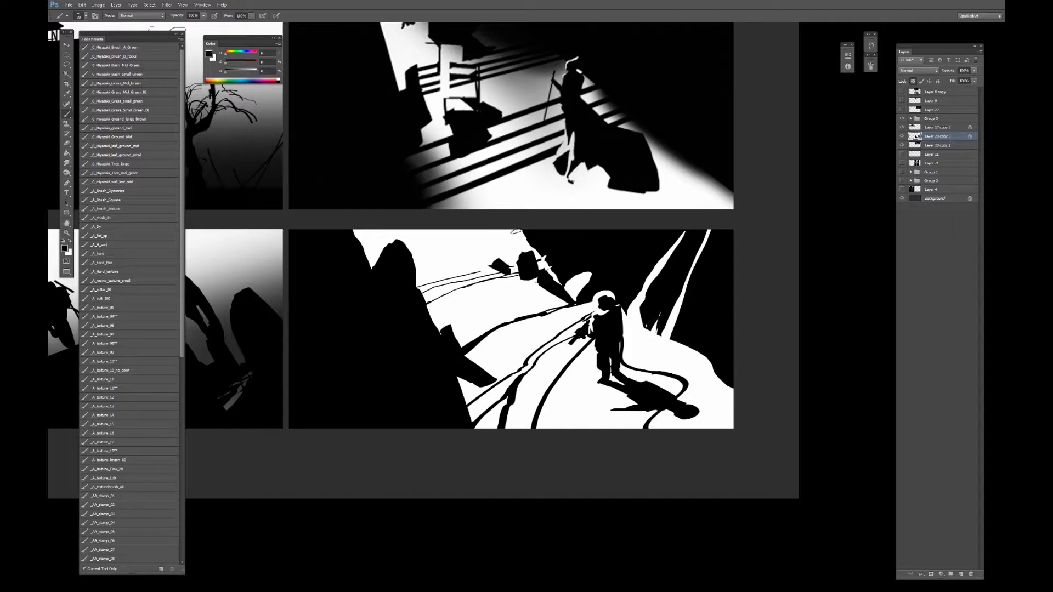
pyautogui.moveTo(518, 230)
pyautogui.mouseDown()
pyautogui.moveTo(508, 258)
pyautogui.moveTo(546, 238)
pyautogui.moveTo(554, 252)
pyautogui.moveTo(548, 236)
pyautogui.moveTo(502, 253)
pyautogui.moveTo(491, 236)
pyautogui.moveTo(485, 255)
pyautogui.moveTo(489, 241)
pyautogui.mouseUp()
pyautogui.press('x')
pyautogui.press('x')
pyautogui.press('x')
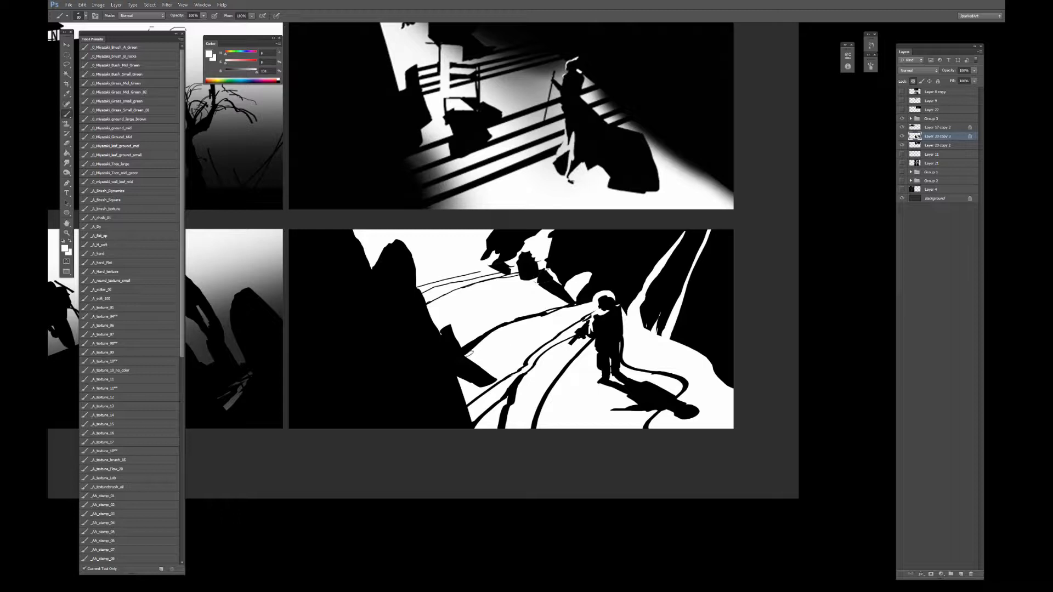
pyautogui.press('x')
pyautogui.press('x')
# Refine the edges of the distant rocks and the white gap beside them with a smaller brush.
pyautogui.moveTo(560, 296); pyautogui.dragTo(548, 286)
pyautogui.keyDown('alt'); pyautogui.click(550, 273); pyautogui.keyUp('alt')
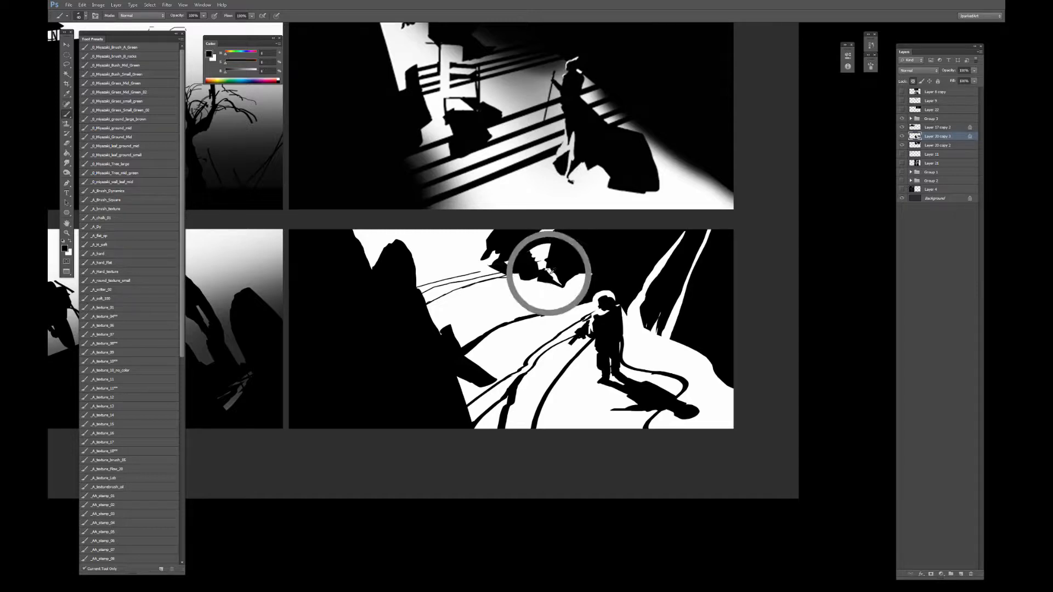
pyautogui.press('[')
pyautogui.press('[')
pyautogui.keyDown('alt'); pyautogui.click(560, 274); pyautogui.keyUp('alt')
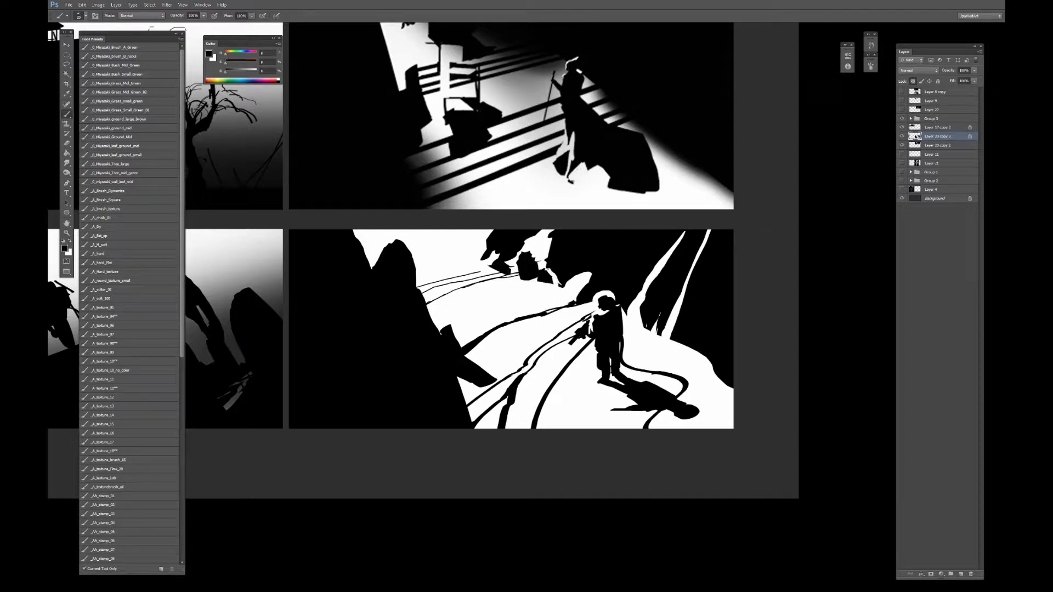
# Scatter small black debris marks on the white ground behind the figure and beside the left cliff.
pyautogui.keyDown('alt'); pyautogui.click(596, 282); pyautogui.keyUp('alt')
pyautogui.moveTo(564, 299); pyautogui.dragTo(555, 301)
pyautogui.keyDown('alt'); pyautogui.click(557, 302); pyautogui.keyUp('alt')
pyautogui.press(']')
pyautogui.press(']')
pyautogui.moveTo(489, 359); pyautogui.dragTo(474, 354)
pyautogui.moveTo(525, 407); pyautogui.dragTo(517, 410)
pyautogui.moveTo(472, 351)
pyautogui.mouseDown()
pyautogui.moveTo(487, 346)
pyautogui.moveTo(454, 333)
pyautogui.moveTo(506, 308)
pyautogui.mouseUp()
# Add a new layer clipped to the scene layer and darken the right cliff and its ground edge with large soft black strokes.
pyautogui.click(964, 575)
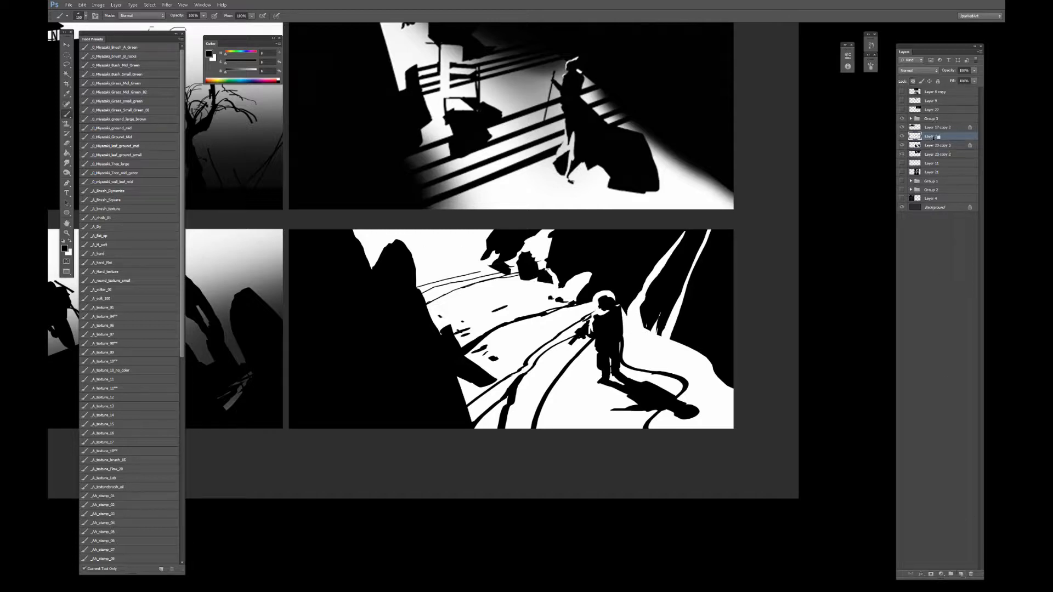
pyautogui.hotkey('ctrl', 'alt', 'g')
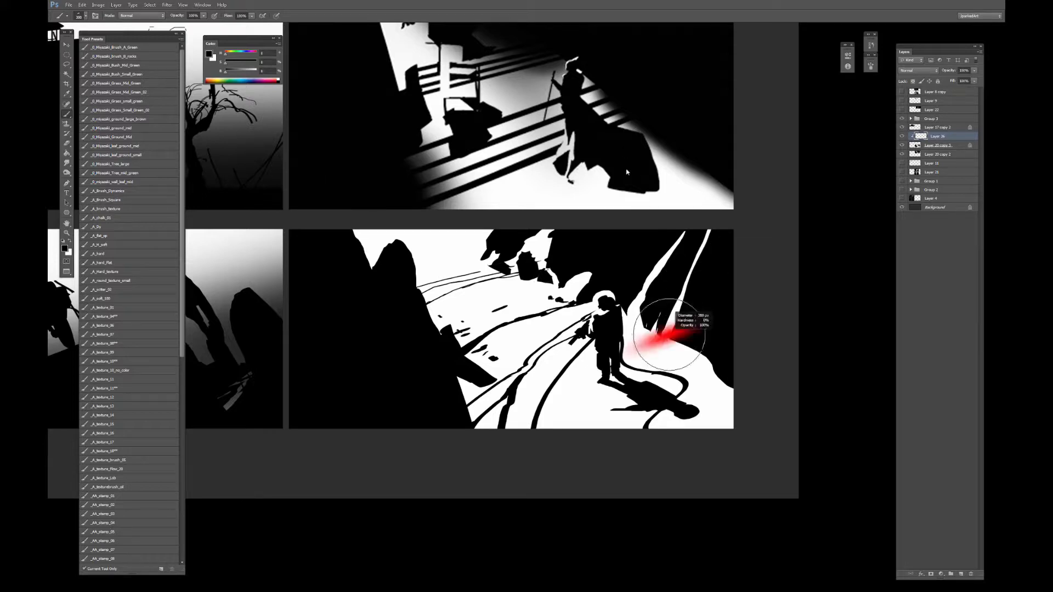
pyautogui.moveTo(722, 207)
pyautogui.mouseDown()
pyautogui.moveTo(680, 258)
pyautogui.moveTo(670, 329)
pyautogui.moveTo(767, 384)
pyautogui.mouseUp()
pyautogui.hotkey('ctrl', 'z')
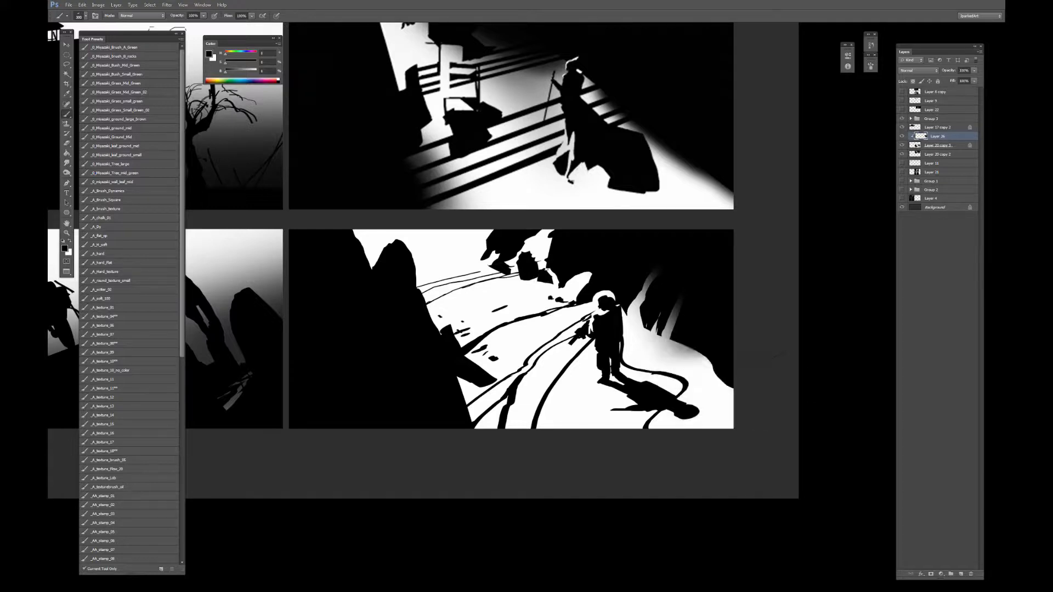
pyautogui.moveTo(729, 340)
pyautogui.mouseDown()
pyautogui.moveTo(680, 406)
pyautogui.moveTo(694, 380)
pyautogui.mouseUp()
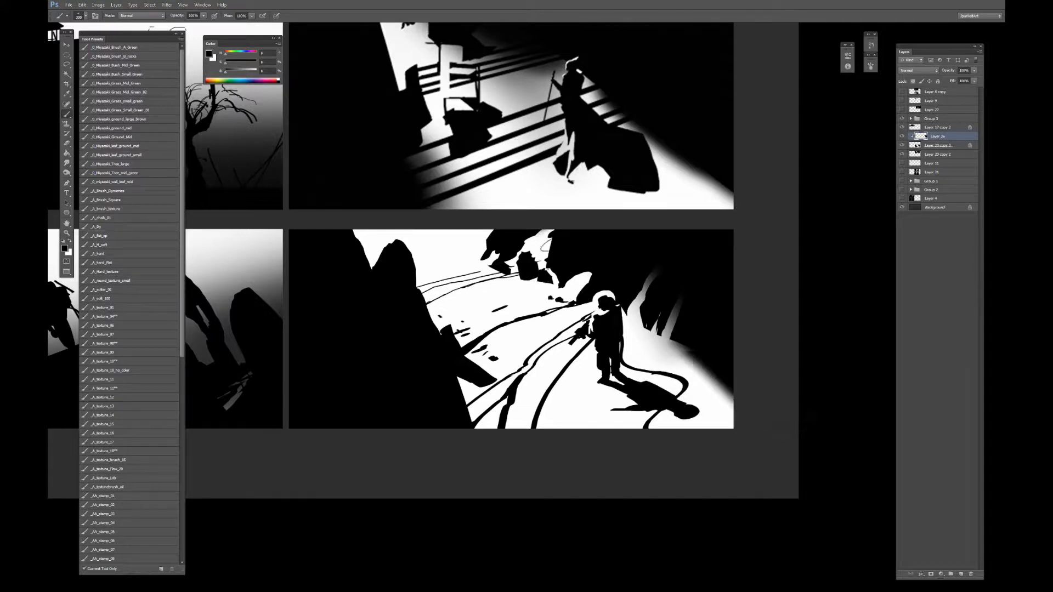
# Fade the white gap between the distant rocks and the upper cliff with a soft black stroke.
pyautogui.moveTo(540, 238); pyautogui.dragTo(575, 277)
pyautogui.hotkey('ctrl', 'z')
pyautogui.moveTo(538, 233); pyautogui.dragTo(581, 282)
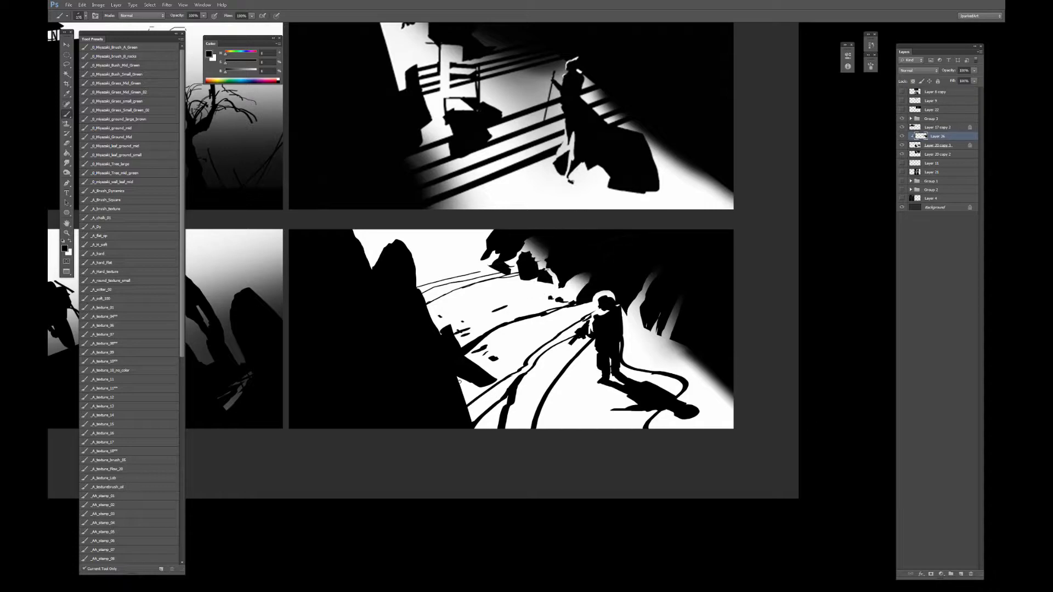
pyautogui.moveTo(485, 379); pyautogui.dragTo(477, 427)
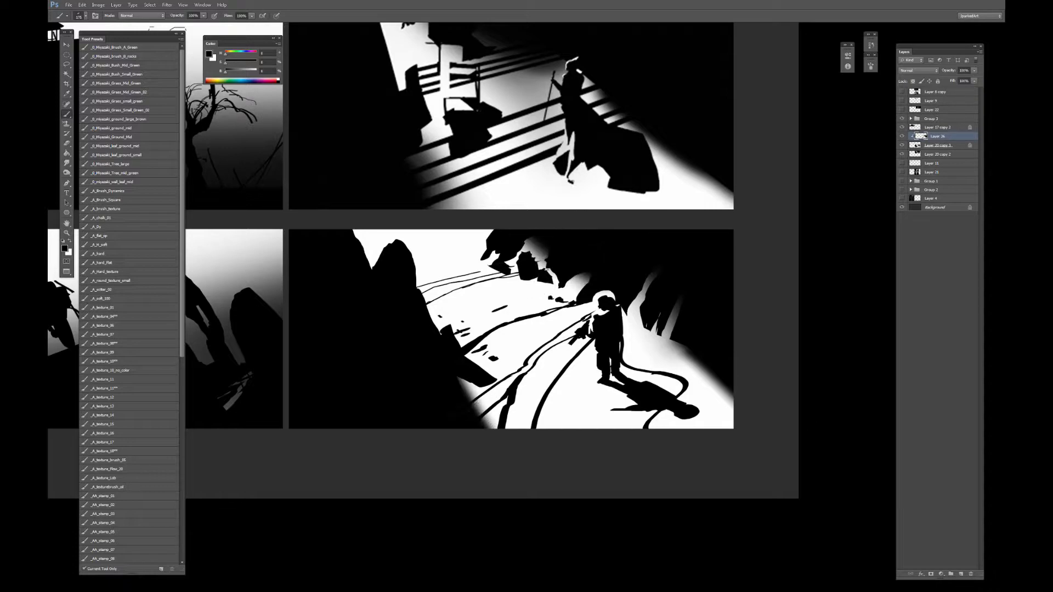
pyautogui.hotkey('ctrl', 'z')
pyautogui.moveTo(466, 385)
pyautogui.mouseDown()
pyautogui.moveTo(493, 365)
pyautogui.moveTo(500, 387)
pyautogui.mouseUp()
pyautogui.hotkey('ctrl', 'z')
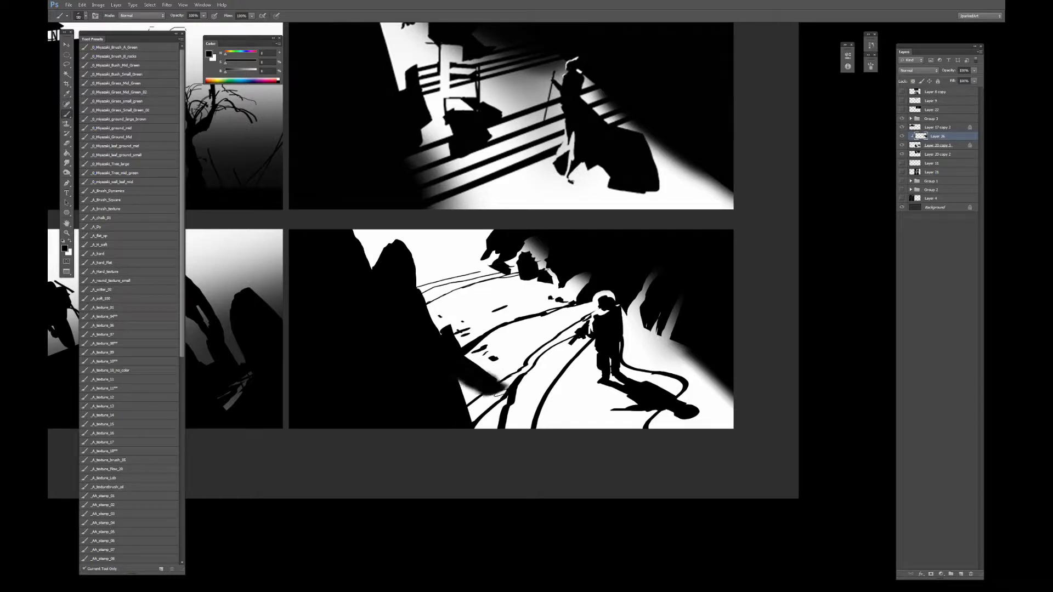
pyautogui.hotkey('ctrl', 'z')
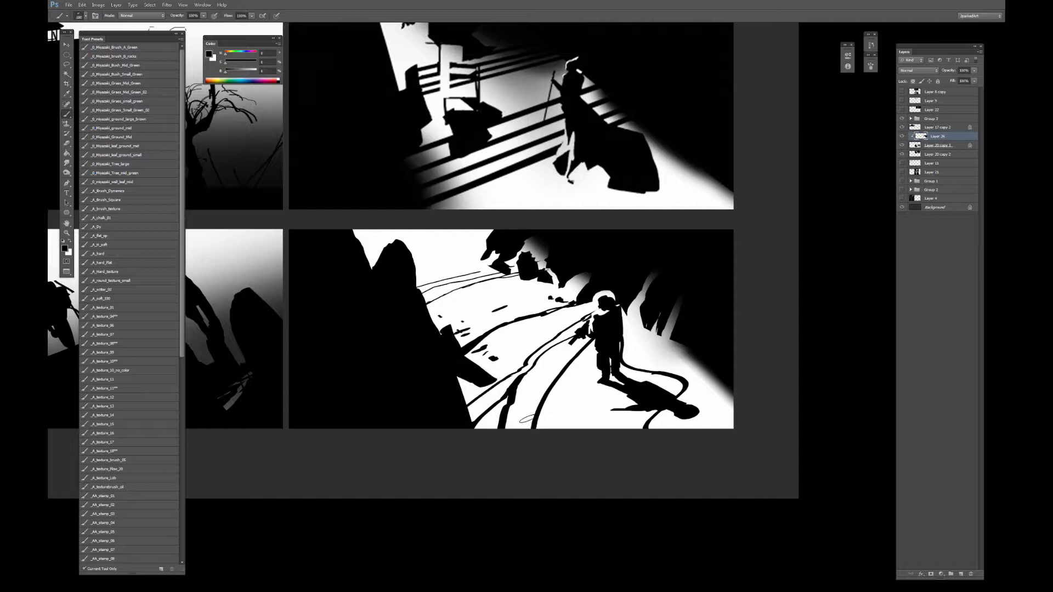
# Soften the lower edge of the left cliff with soft black shading, undoing the strokes that spread too far across the ground.
pyautogui.moveTo(473, 357)
pyautogui.mouseDown()
pyautogui.moveTo(496, 397)
pyautogui.moveTo(477, 409)
pyautogui.moveTo(491, 427)
pyautogui.mouseUp()
pyautogui.hotkey('ctrl', 'z')
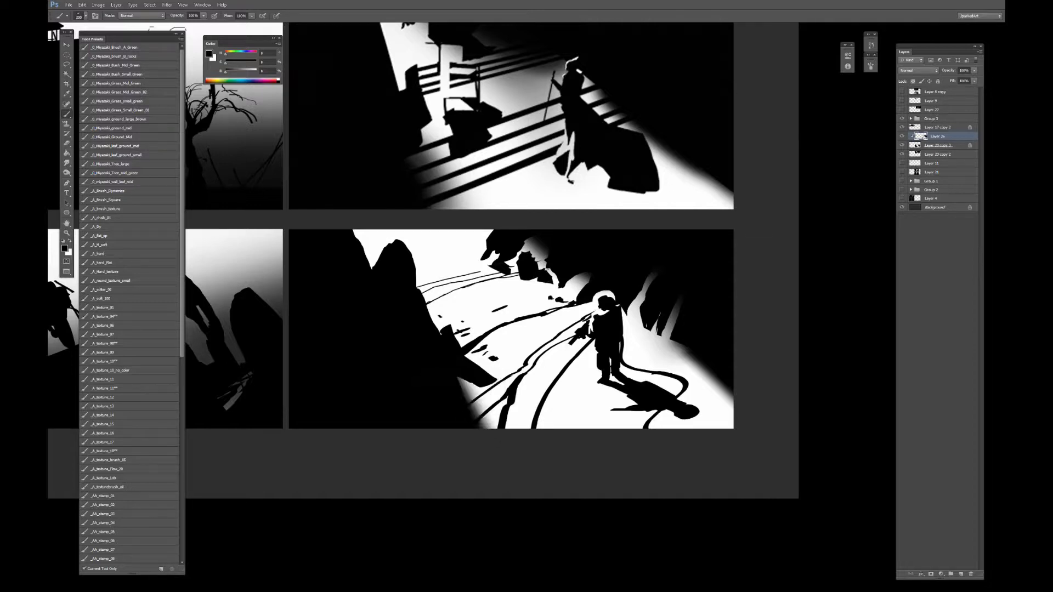
pyautogui.hotkey('ctrl', 'z')
pyautogui.moveTo(459, 379)
pyautogui.mouseDown()
pyautogui.moveTo(482, 428)
pyautogui.moveTo(497, 428)
pyautogui.moveTo(524, 390)
pyautogui.mouseUp()
pyautogui.hotkey('ctrl', 'z')
pyautogui.press(']')
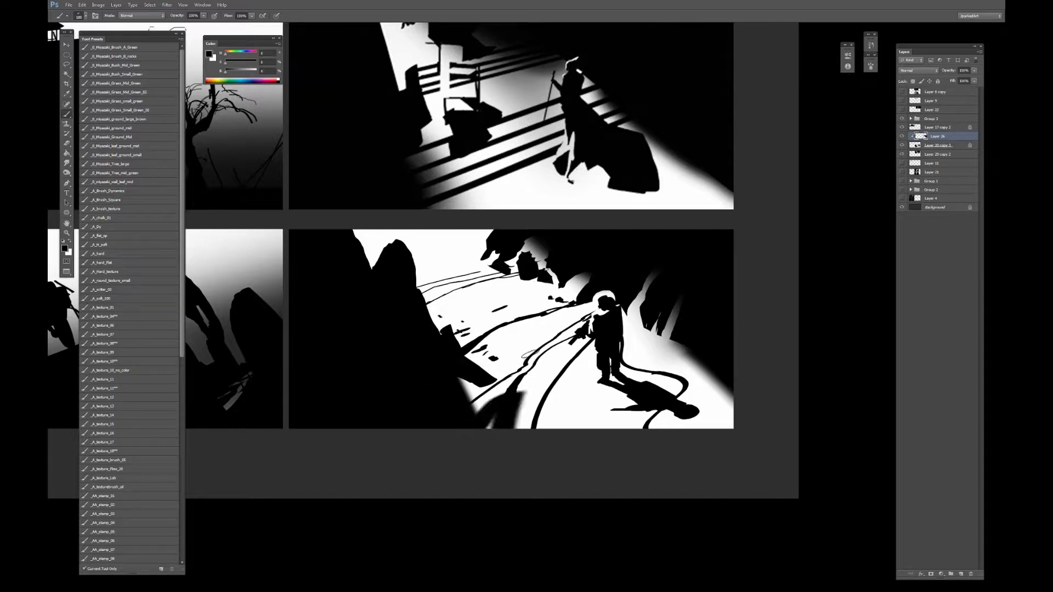
pyautogui.hotkey('ctrl', 'z')
# Thicken and blur the lower ends of the foreground ground lines with a smaller soft black brush.
pyautogui.press('[')
pyautogui.press('[')
pyautogui.press('[')
pyautogui.press('[')
pyautogui.press('[')
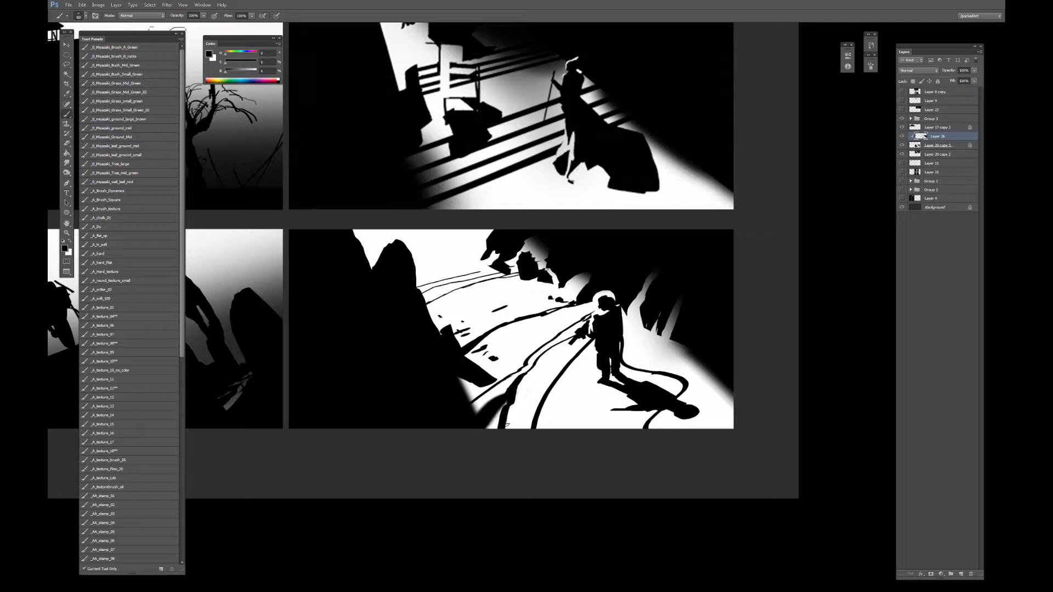
pyautogui.moveTo(504, 427); pyautogui.dragTo(514, 394)
# Make the scene layer beneath the clipped shading active and clean up the figure's rifle shape with sampled white.
pyautogui.click(933, 146)
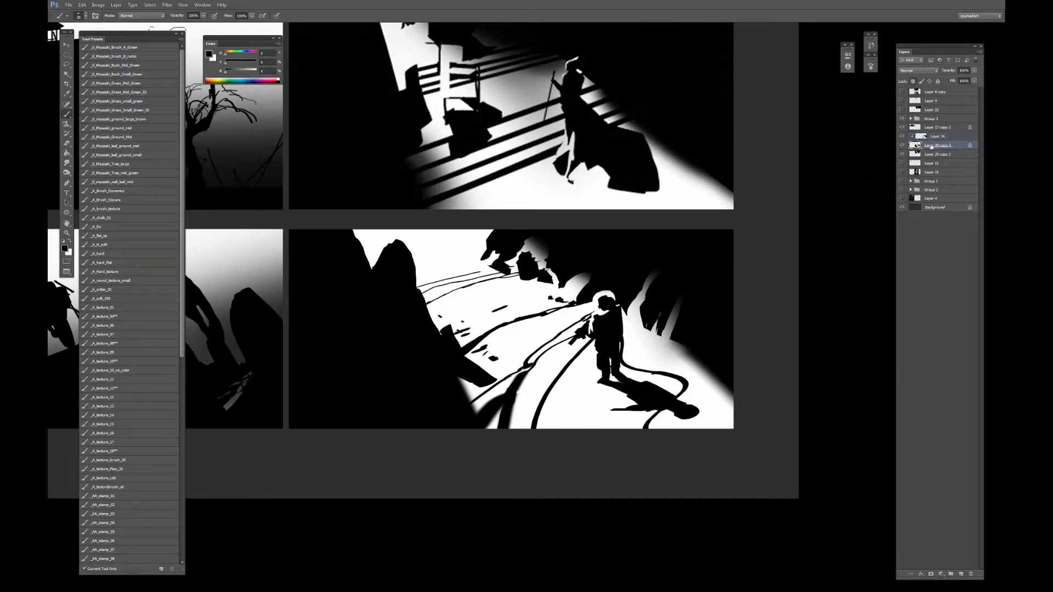
pyautogui.keyDown('alt'); pyautogui.click(636, 344); pyautogui.keyUp('alt')
pyautogui.hotkey('ctrl', '+')
pyautogui.hotkey('ctrl', '+')
pyautogui.hotkey('ctrl', '+')
pyautogui.moveTo(700, 318); pyautogui.dragTo(556, 294)
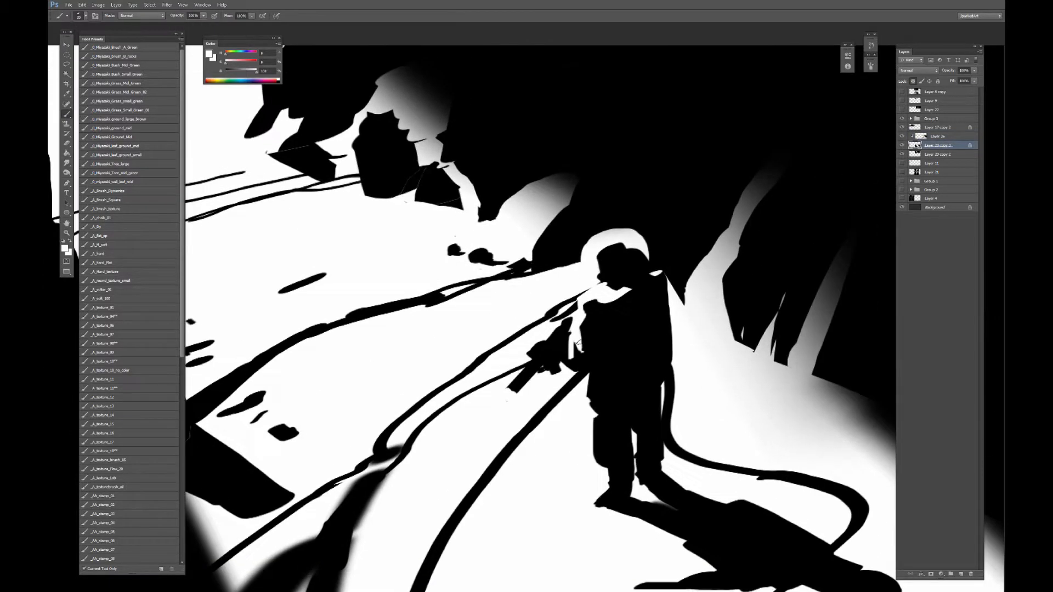
pyautogui.keyDown('alt'); pyautogui.click(513, 410); pyautogui.keyUp('alt')
pyautogui.press('x')
pyautogui.press('x')
# Detail the figure's face and helmet opening with fine black and white strokes.
pyautogui.keyDown('alt'); pyautogui.click(607, 267); pyautogui.keyUp('alt')
pyautogui.moveTo(600, 269); pyautogui.dragTo(601, 279)
pyautogui.keyDown('alt'); pyautogui.click(592, 273); pyautogui.keyUp('alt')
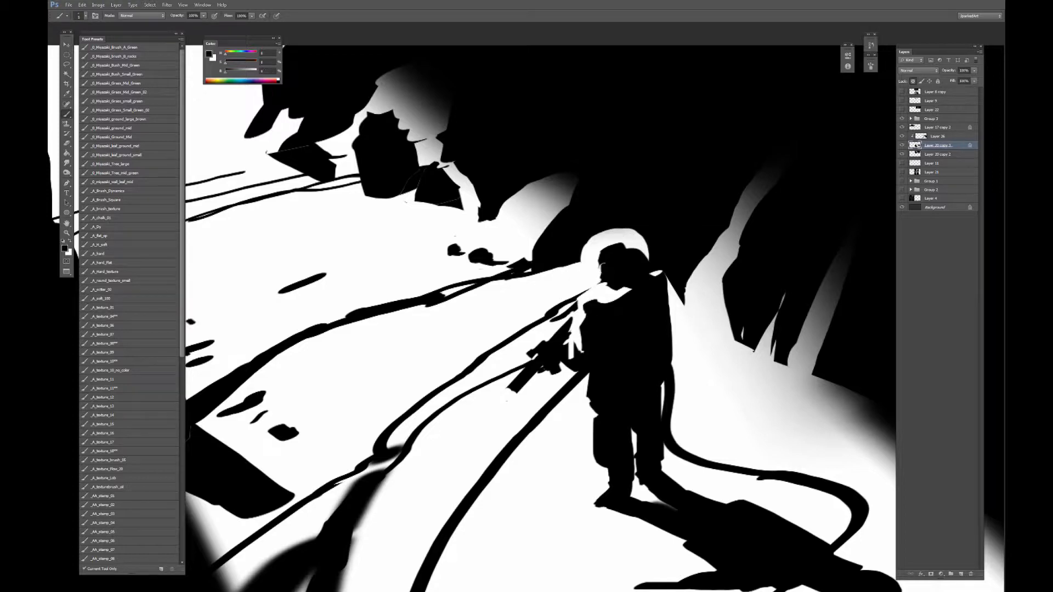
pyautogui.keyDown('alt'); pyautogui.click(594, 275); pyautogui.keyUp('alt')
pyautogui.keyDown('alt'); pyautogui.click(601, 258); pyautogui.keyUp('alt')
pyautogui.keyDown('alt'); pyautogui.click(595, 274); pyautogui.keyUp('alt')
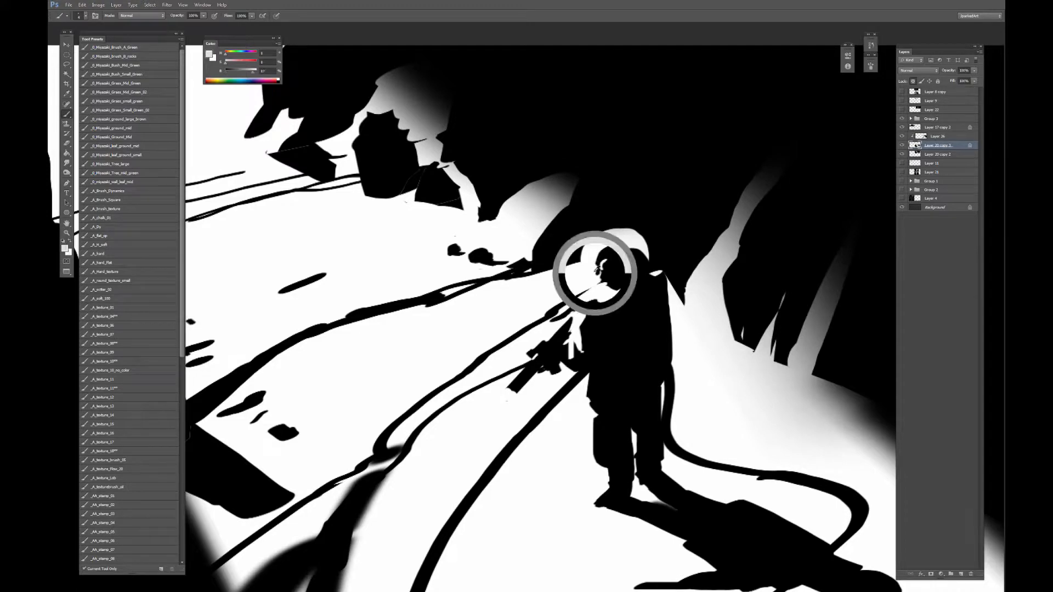
pyautogui.moveTo(603, 259)
pyautogui.mouseDown()
pyautogui.moveTo(607, 247)
pyautogui.moveTo(603, 261)
pyautogui.mouseUp()
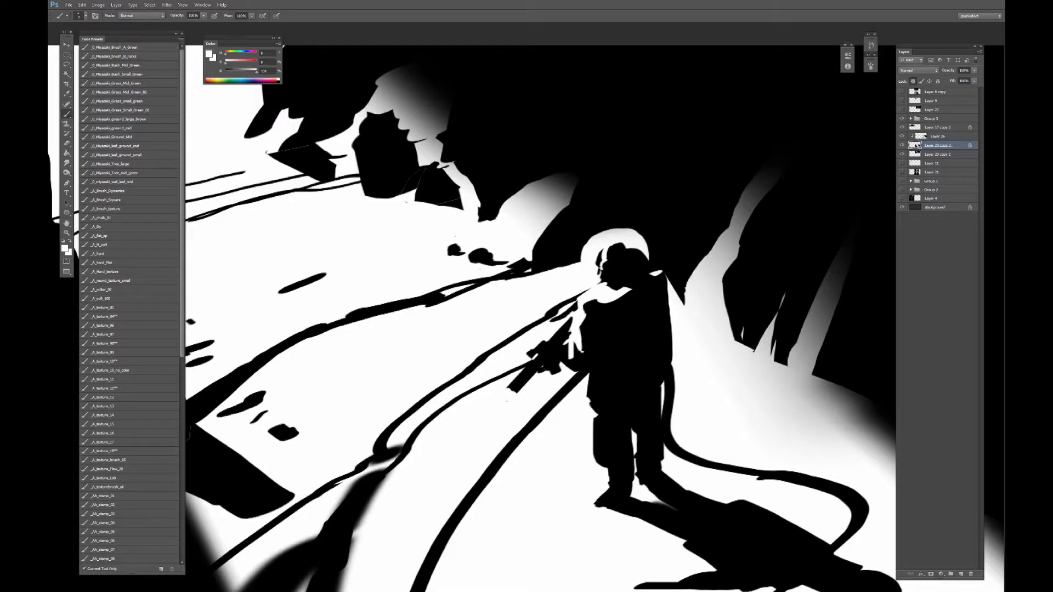
# Separate the helmet from the shoulders with white and paint out the ground line running into the figure's chest.
pyautogui.keyDown('alt'); pyautogui.click(622, 239); pyautogui.keyUp('alt')
pyautogui.keyDown('alt'); pyautogui.click(625, 281); pyautogui.keyUp('alt')
pyautogui.moveTo(599, 288)
pyautogui.mouseDown()
pyautogui.moveTo(640, 268)
pyautogui.moveTo(605, 297)
pyautogui.moveTo(628, 298)
pyautogui.moveTo(572, 304)
pyautogui.moveTo(579, 292)
pyautogui.moveTo(545, 321)
pyautogui.mouseUp()
pyautogui.keyDown('alt'); pyautogui.click(604, 297); pyautogui.keyUp('alt')
pyautogui.keyDown('alt'); pyautogui.click(615, 308); pyautogui.keyUp('alt')
# Add small white highlights along the figure's collar, shoulders and front arm with a smaller brush.
pyautogui.press('[')
pyautogui.press('[')
pyautogui.press('[')
pyautogui.keyDown('alt'); pyautogui.click(616, 294); pyautogui.keyUp('alt')
pyautogui.keyDown('alt'); pyautogui.click(618, 296); pyautogui.keyUp('alt')
pyautogui.keyDown('alt'); pyautogui.click(626, 299); pyautogui.keyUp('alt')
pyautogui.keyDown('alt'); pyautogui.click(592, 309); pyautogui.keyUp('alt')
pyautogui.keyDown('alt'); pyautogui.click(564, 301); pyautogui.keyUp('alt')
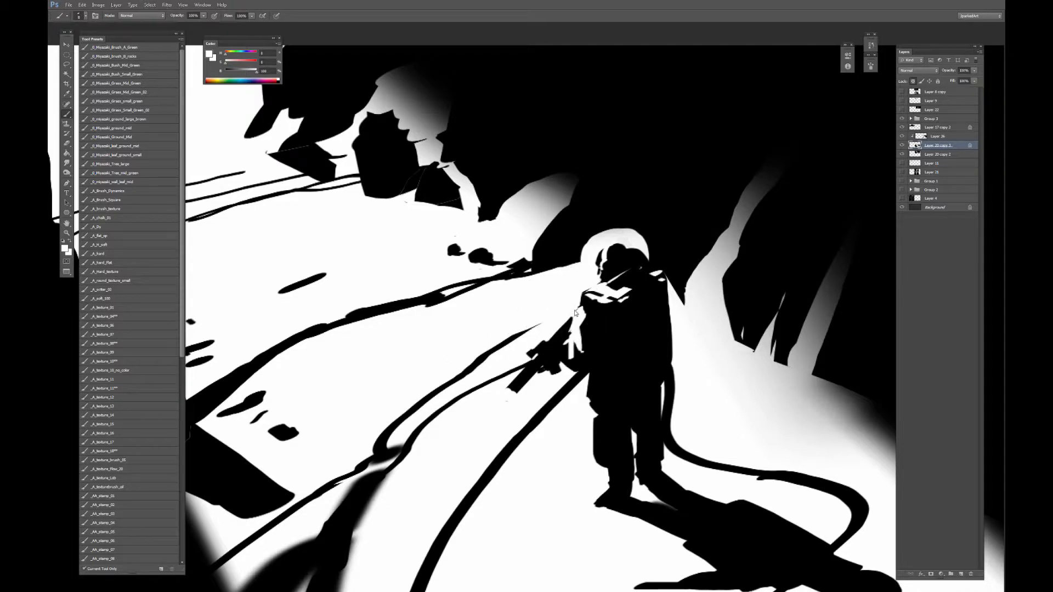
# Touch up the gap between the figure's legs with small black and white strokes.
pyautogui.press('x')
pyautogui.press('x')
pyautogui.hotkey('ctrl', '0')
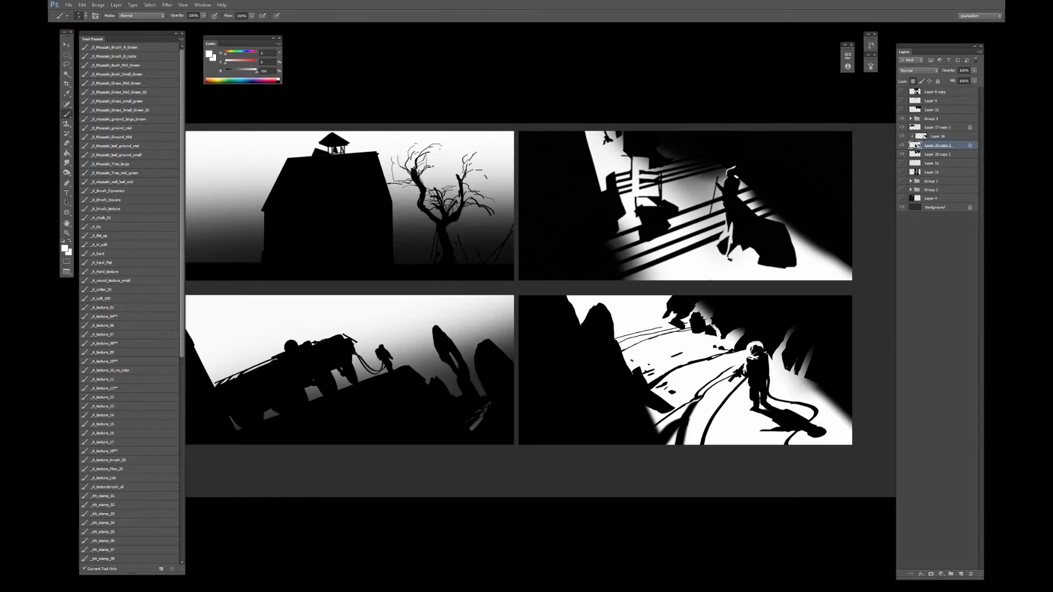
pyautogui.moveTo(775, 321); pyautogui.dragTo(580, 239)
pyautogui.hotkey('ctrl', '+')
pyautogui.hotkey('ctrl', '+')
pyautogui.hotkey('ctrl', '+')
pyautogui.hotkey('ctrl', '+')
pyautogui.click(450, 283)
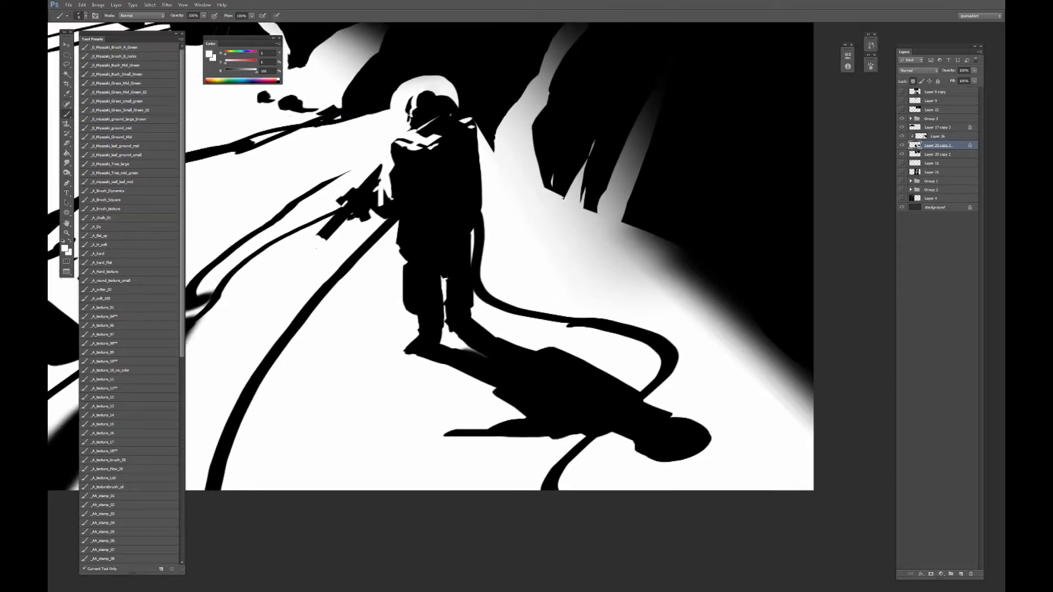
pyautogui.press('x')
pyautogui.moveTo(448, 278); pyautogui.dragTo(524, 296)
pyautogui.click(440, 271)
pyautogui.press('x')
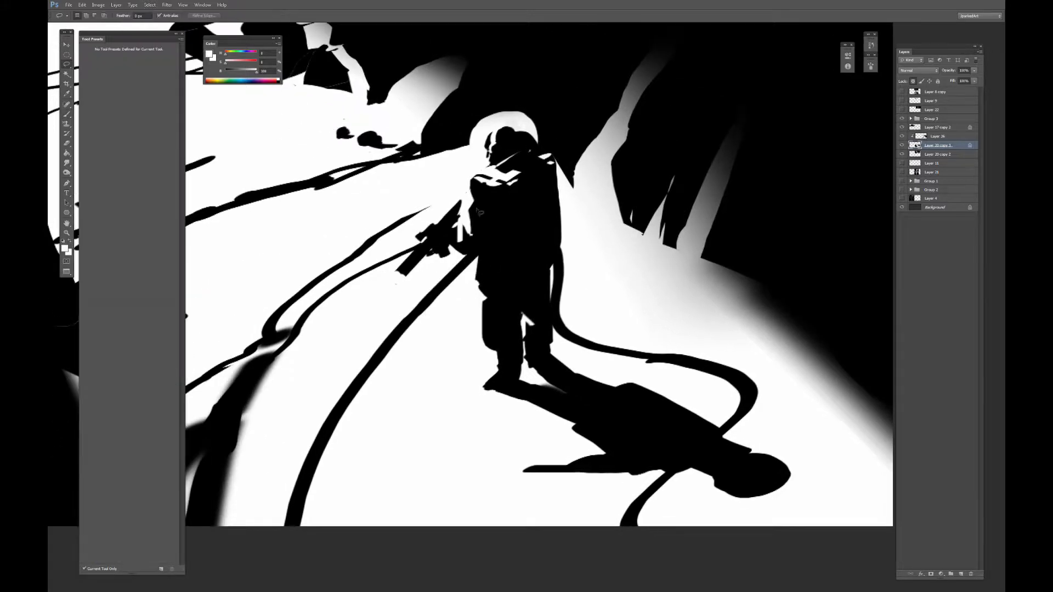
# Darken the figure's front forearm with black and fill a lassoed lapel wedge on the chest with white.
pyautogui.press('x')
pyautogui.moveTo(460, 242); pyautogui.dragTo(467, 209)
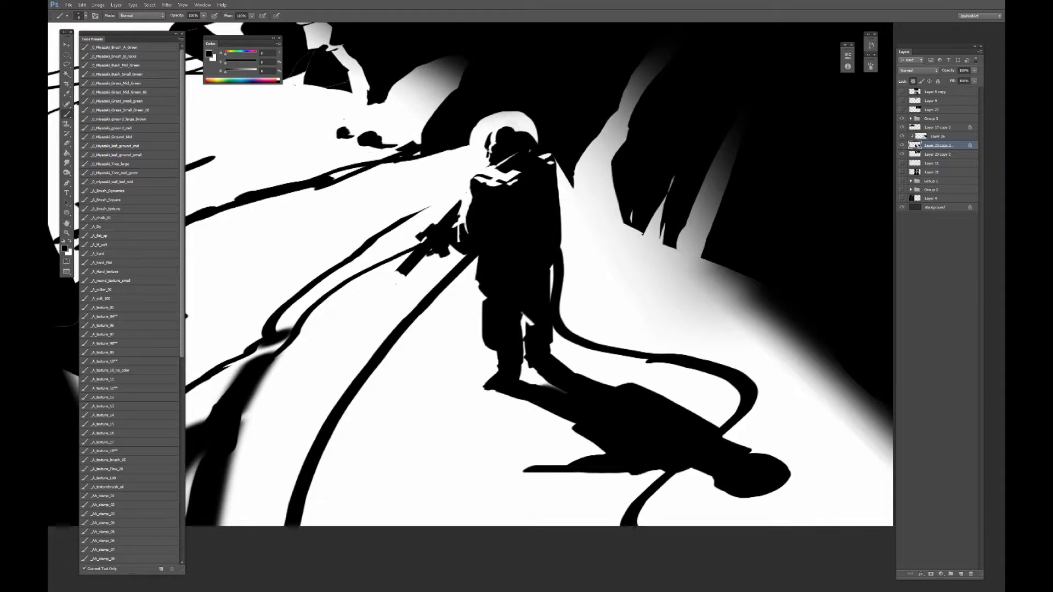
pyautogui.press('l')
pyautogui.moveTo(500, 188)
pyautogui.mouseDown()
pyautogui.moveTo(509, 248)
pyautogui.moveTo(487, 183)
pyautogui.moveTo(497, 229)
pyautogui.mouseUp()
pyautogui.press('b')
pyautogui.press('x')
pyautogui.hotkey('ctrl', 'd')
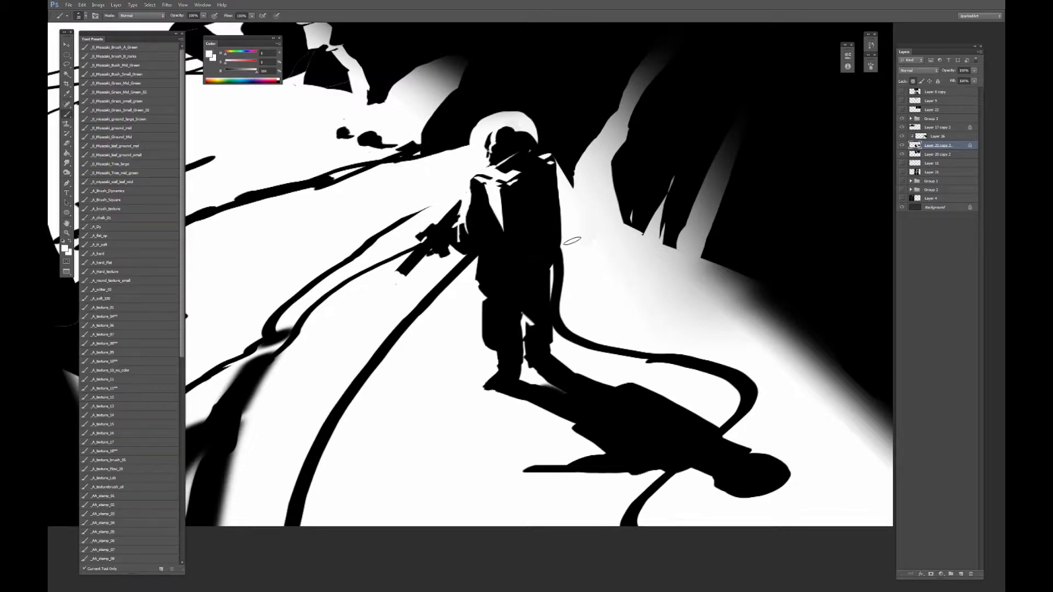
# Add a thin white line beside the chest lapel and touch up the figure's silhouette with black.
pyautogui.hscroll(-3, 572, 240)
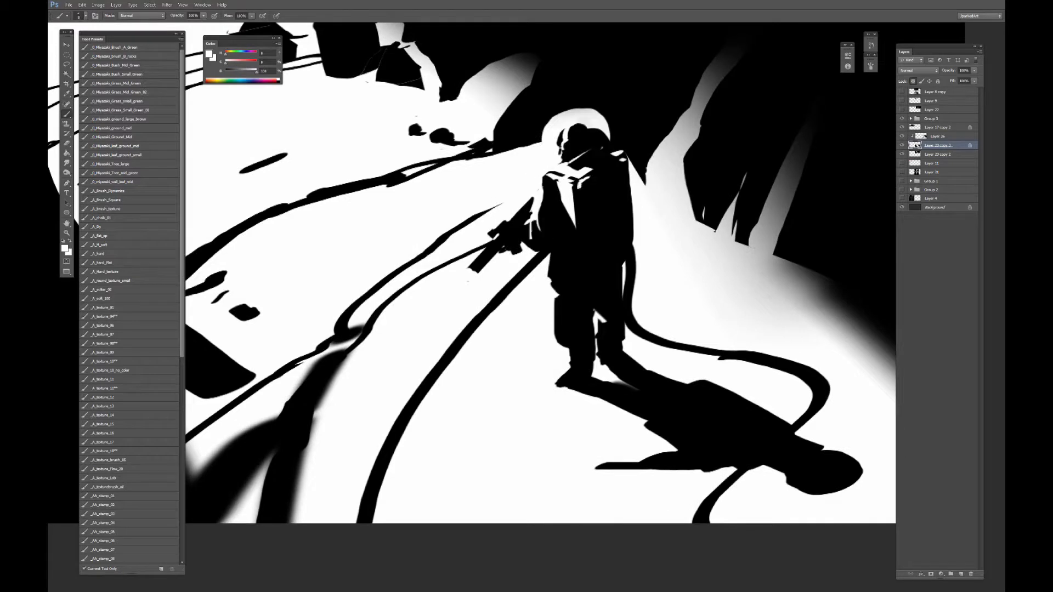
pyautogui.moveTo(578, 185)
pyautogui.mouseDown()
pyautogui.moveTo(580, 201)
pyautogui.moveTo(583, 181)
pyautogui.moveTo(592, 184)
pyautogui.mouseUp()
pyautogui.press('x')
pyautogui.moveTo(591, 304); pyautogui.dragTo(585, 341)
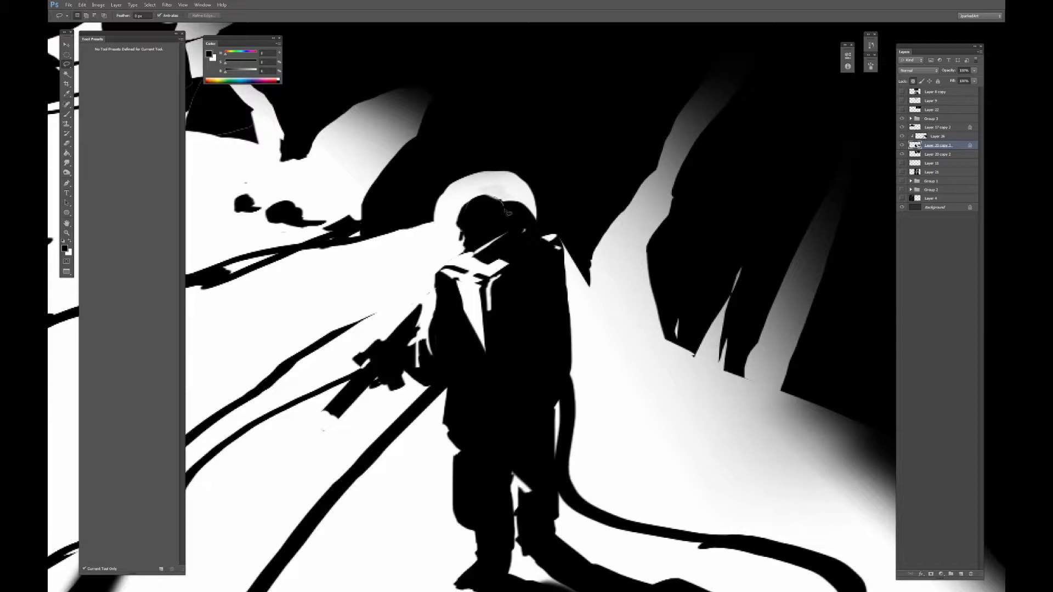
# Lasso the dark area behind the head inside the helmet, fill it with white and deselect.
pyautogui.moveTo(514, 234)
pyautogui.mouseDown()
pyautogui.moveTo(535, 224)
pyautogui.moveTo(500, 192)
pyautogui.mouseUp()
pyautogui.press('b')
pyautogui.press('x')
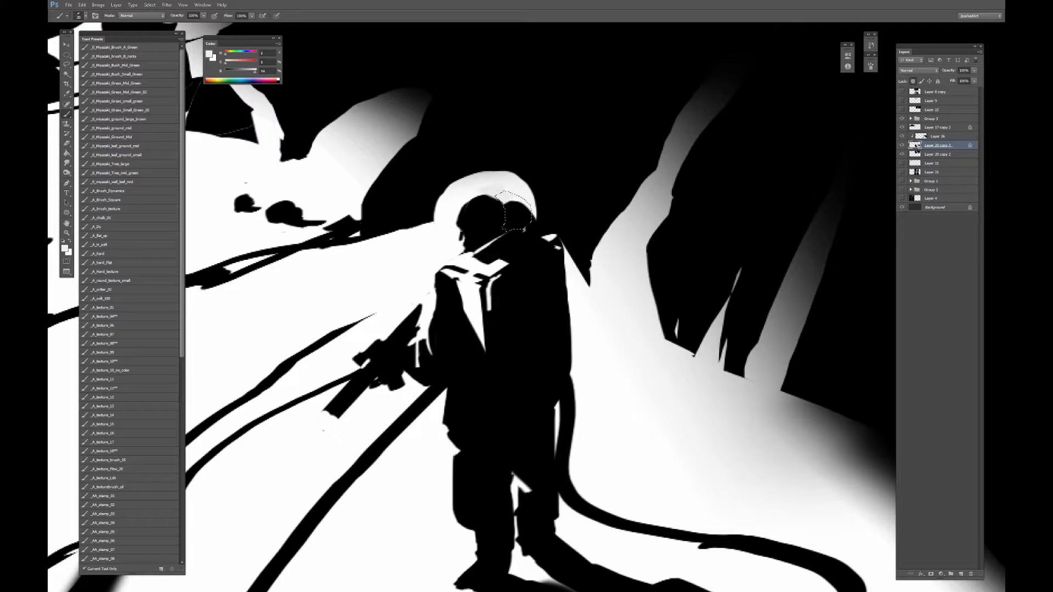
pyautogui.moveTo(506, 193)
pyautogui.mouseDown()
pyautogui.moveTo(486, 184)
pyautogui.moveTo(521, 231)
pyautogui.mouseUp()
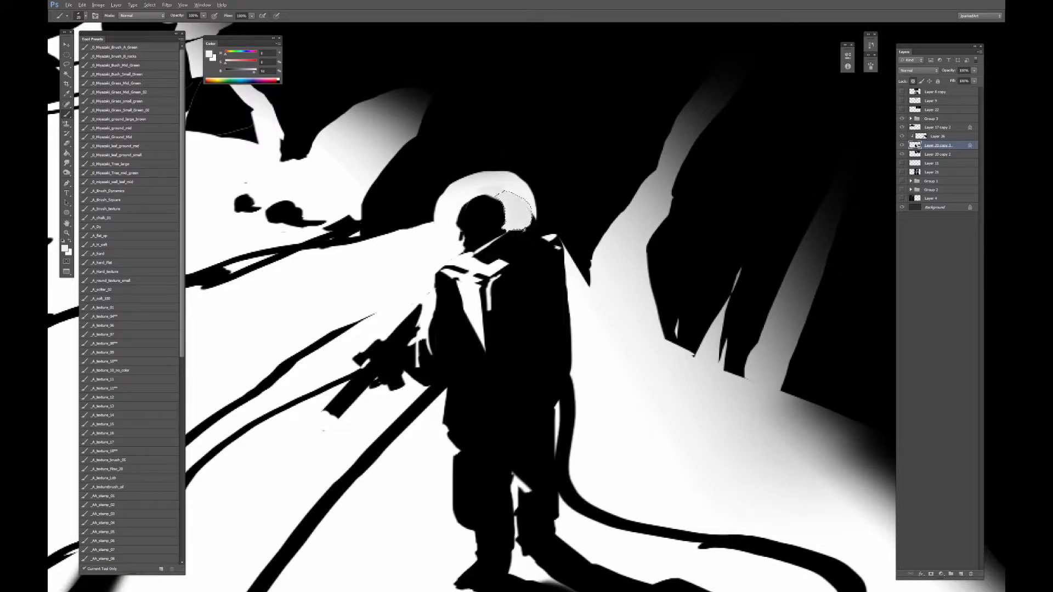
pyautogui.hotkey('ctrl', 'd')
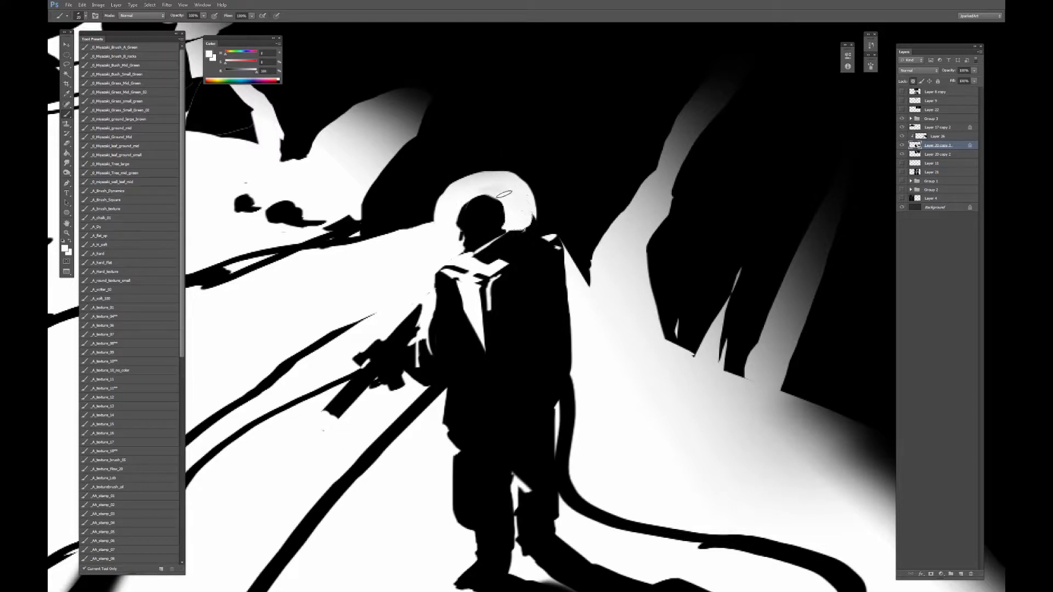
# Refine the back edge of the helmet with a smaller black brush.
pyautogui.press('[')
pyautogui.press('[')
pyautogui.press('x')
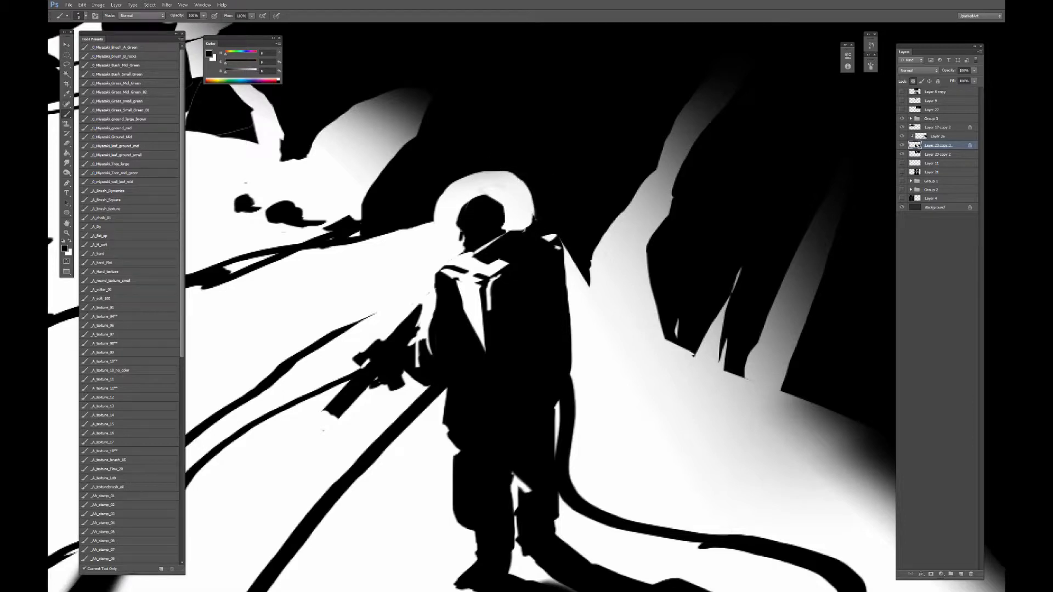
pyautogui.moveTo(536, 219)
pyautogui.mouseDown()
pyautogui.moveTo(527, 191)
pyautogui.moveTo(481, 174)
pyautogui.moveTo(531, 214)
pyautogui.moveTo(510, 177)
pyautogui.moveTo(496, 175)
pyautogui.moveTo(525, 214)
pyautogui.mouseUp()
pyautogui.hotkey('ctrl', '0')
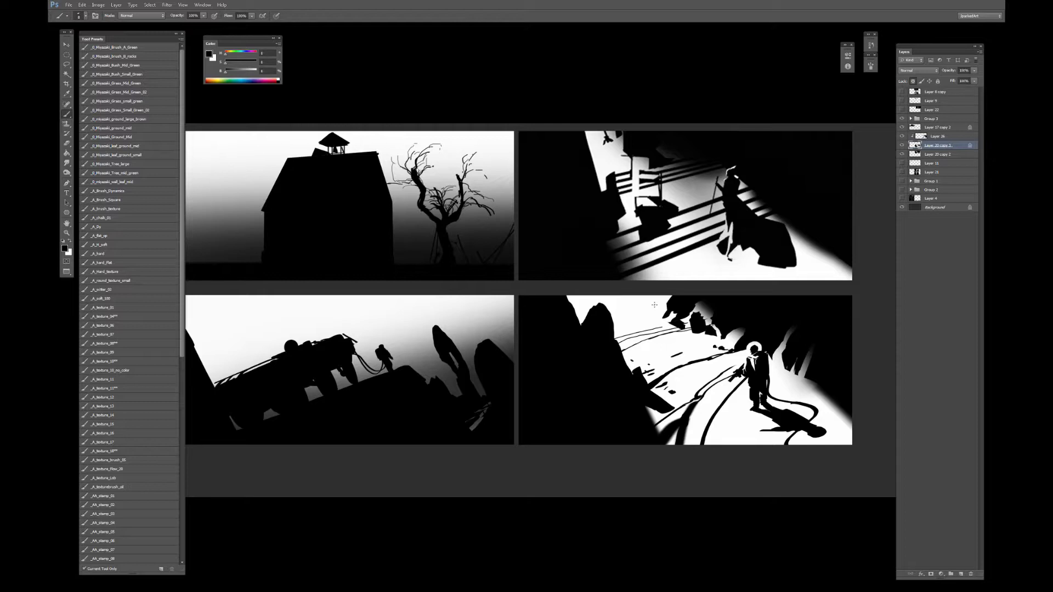
# Paint small black rock shapes along the edge of the large dark cliff in the armed figure scene.
pyautogui.moveTo(711, 305); pyautogui.dragTo(630, 239)
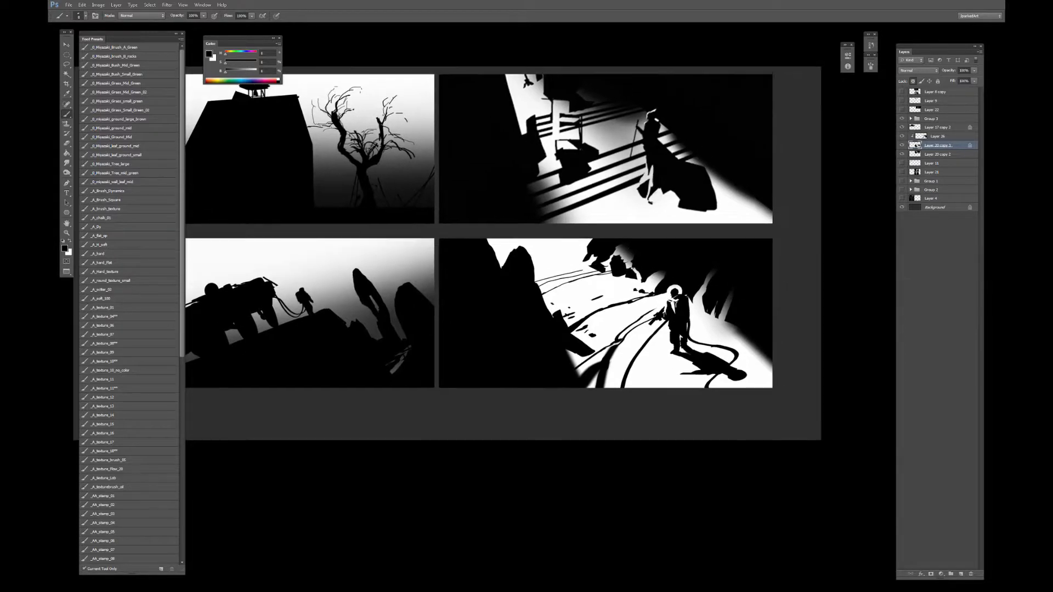
pyautogui.moveTo(585, 290); pyautogui.dragTo(604, 299)
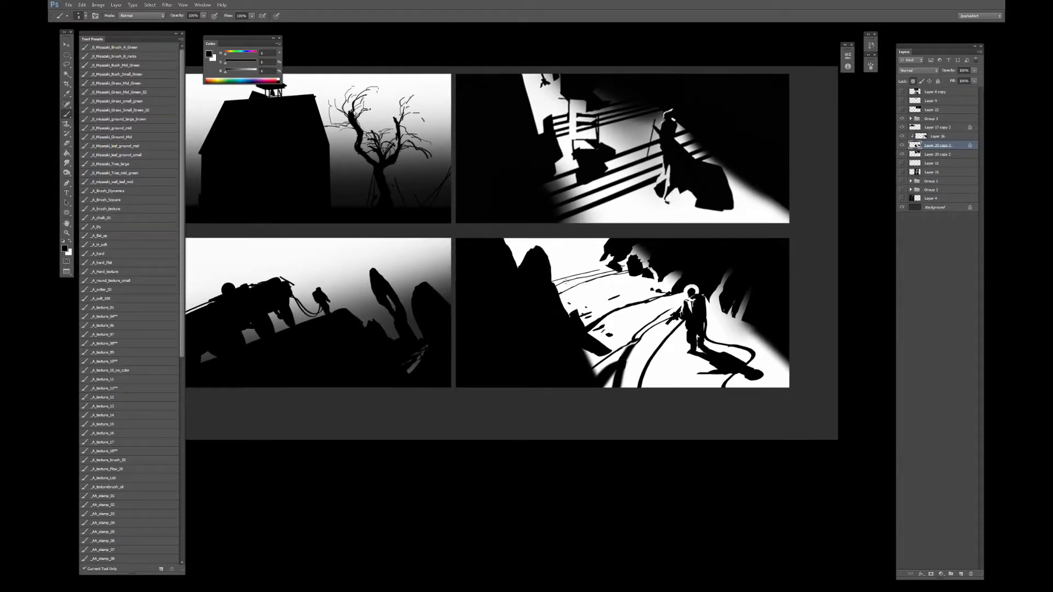
pyautogui.hotkey('ctrl', '+')
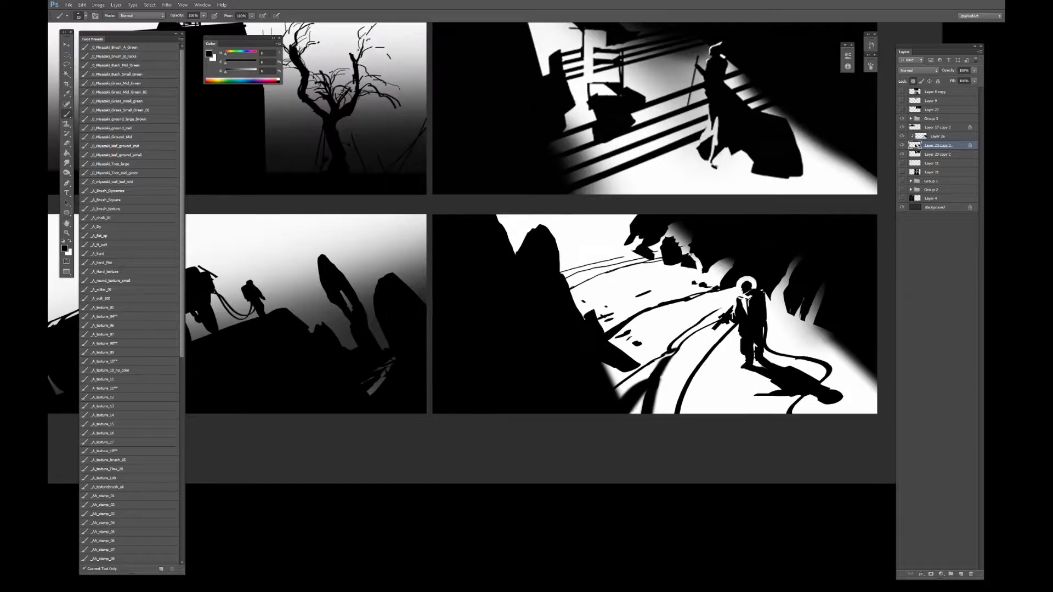
pyautogui.moveTo(614, 338)
pyautogui.mouseDown()
pyautogui.moveTo(630, 340)
pyautogui.moveTo(603, 318)
pyautogui.mouseUp()
pyautogui.hotkey('ctrl', '-')
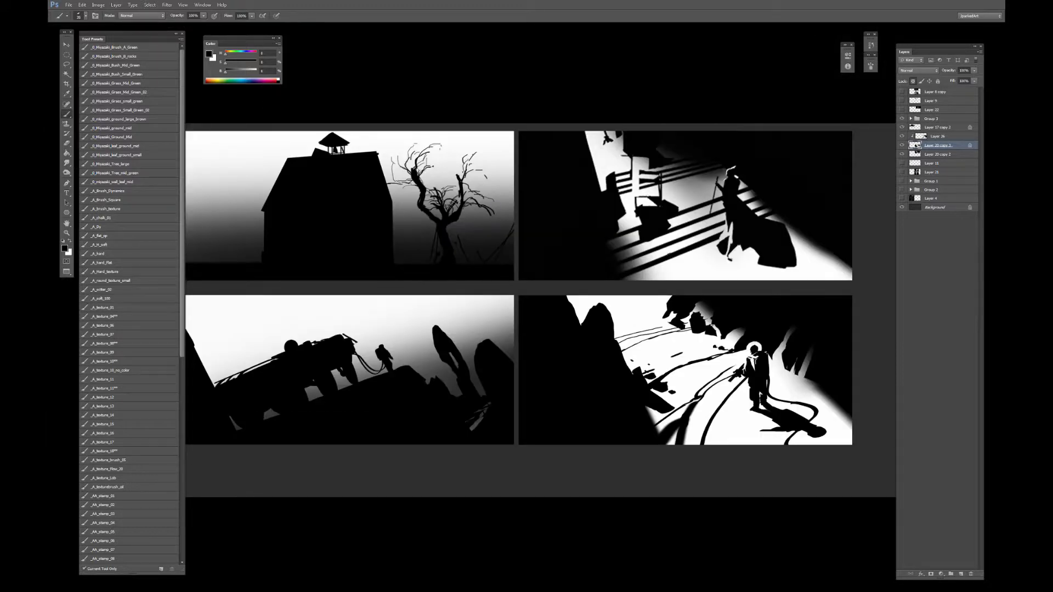
pyautogui.moveTo(662, 271); pyautogui.dragTo(684, 235)
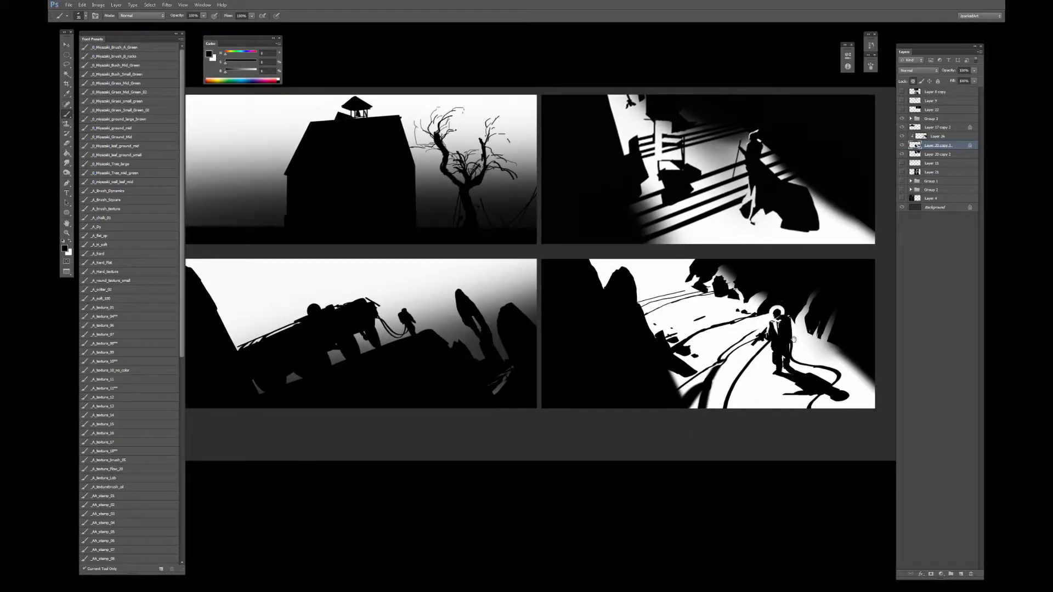
# Compare the clipped shading layer on and off, then soften it around the background cliffs with a soft eraser.
pyautogui.moveTo(794, 340); pyautogui.dragTo(742, 345)
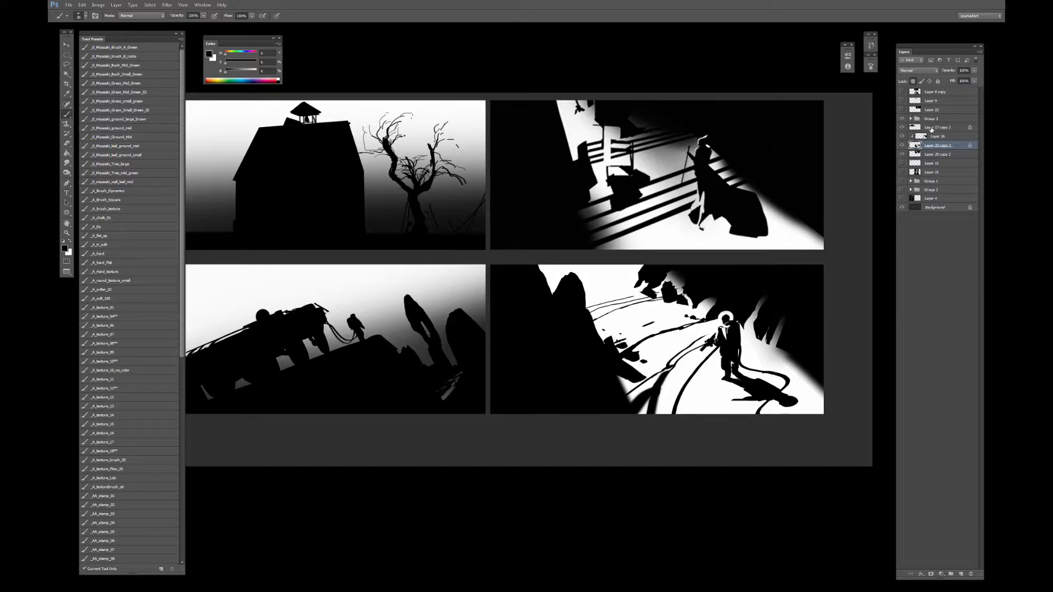
pyautogui.click(901, 137)
pyautogui.click(901, 137)
pyautogui.click(901, 137)
pyautogui.click(901, 137)
pyautogui.click(932, 136)
pyautogui.press('e')
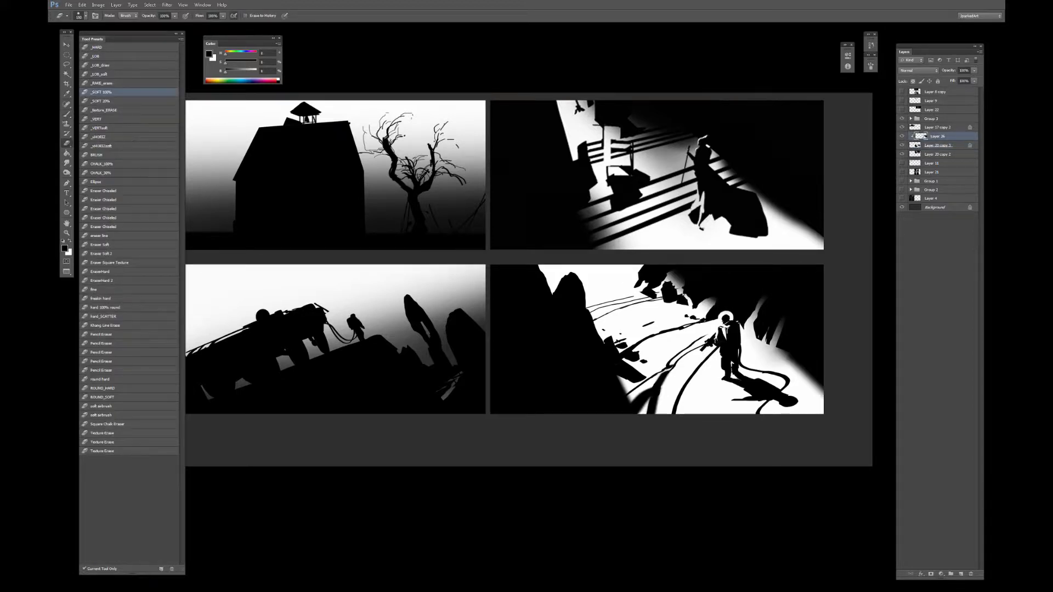
pyautogui.moveTo(667, 304); pyautogui.dragTo(676, 280)
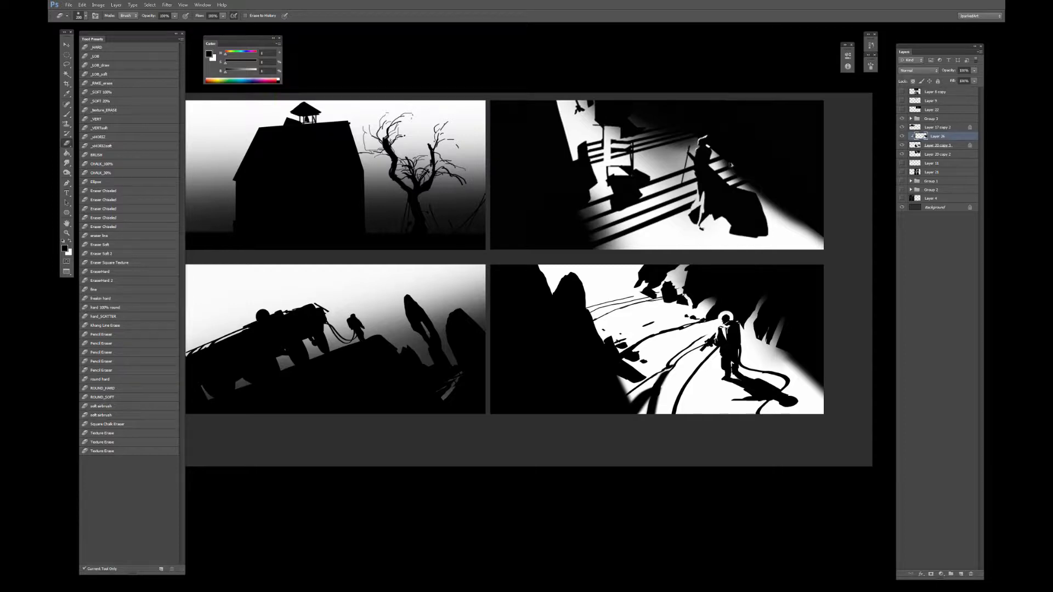
pyautogui.moveTo(786, 293); pyautogui.dragTo(690, 313)
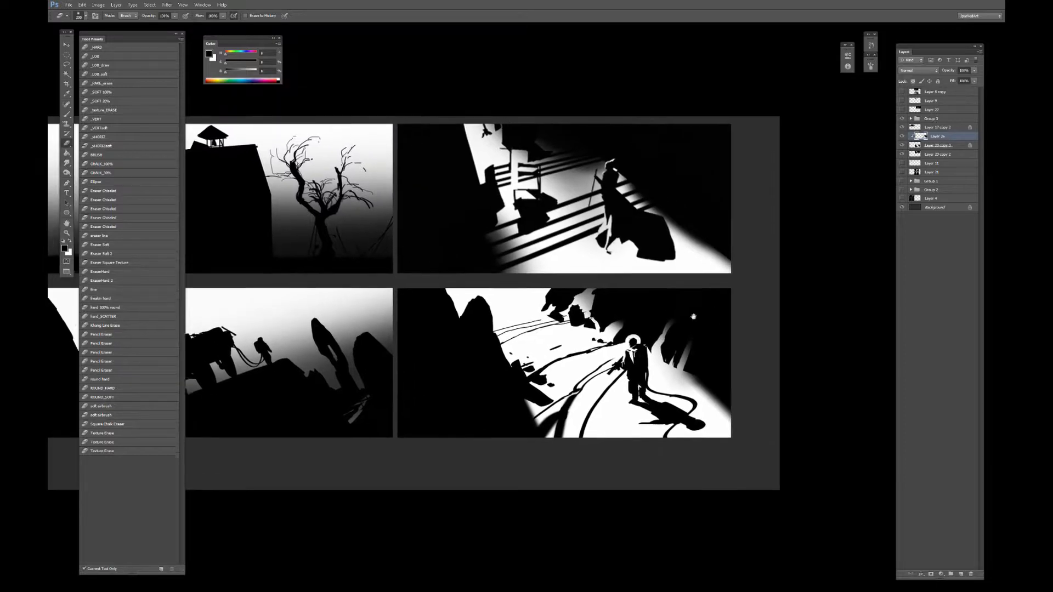
pyautogui.press('[')
pyautogui.press('[')
pyautogui.press('[')
pyautogui.press('[')
pyautogui.press('[')
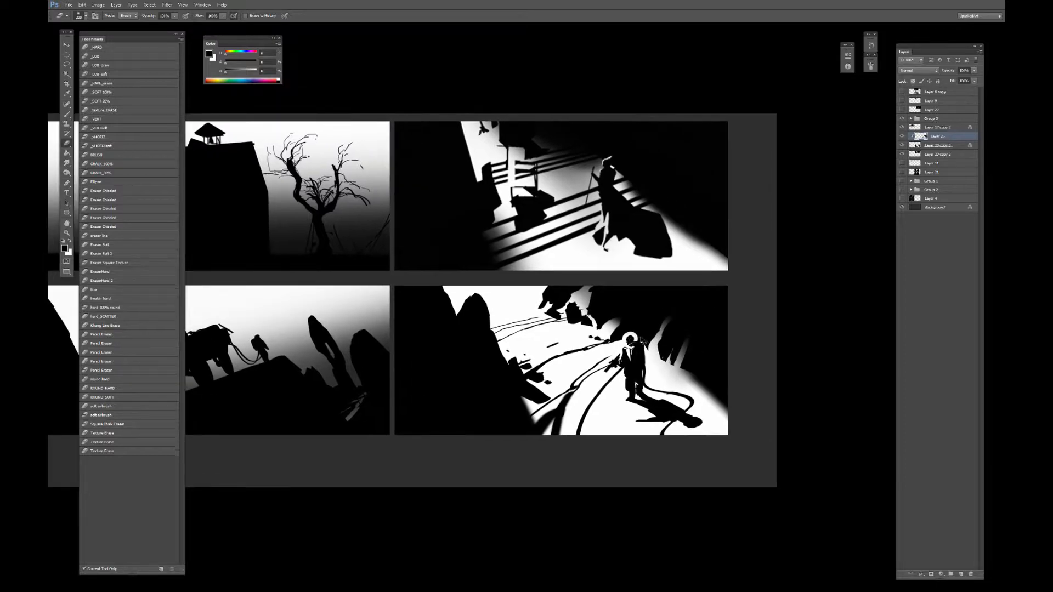
pyautogui.hotkey('ctrl', '+')
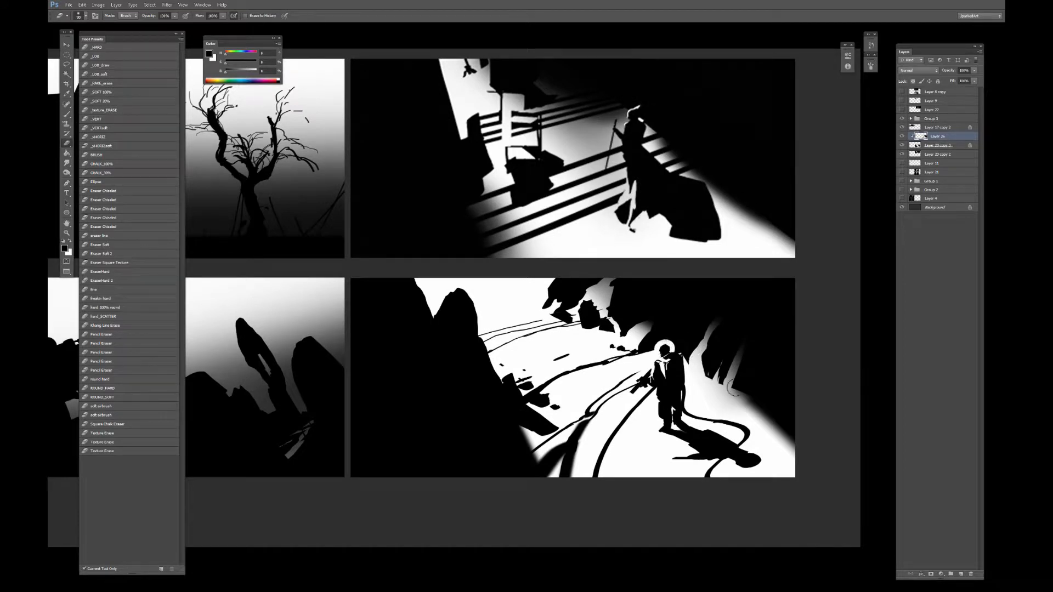
pyautogui.hotkey('ctrl', '-')
# Review all four compositions together at a reduced view size.
pyautogui.press('b')
pyautogui.moveTo(800, 372); pyautogui.dragTo(718, 361)
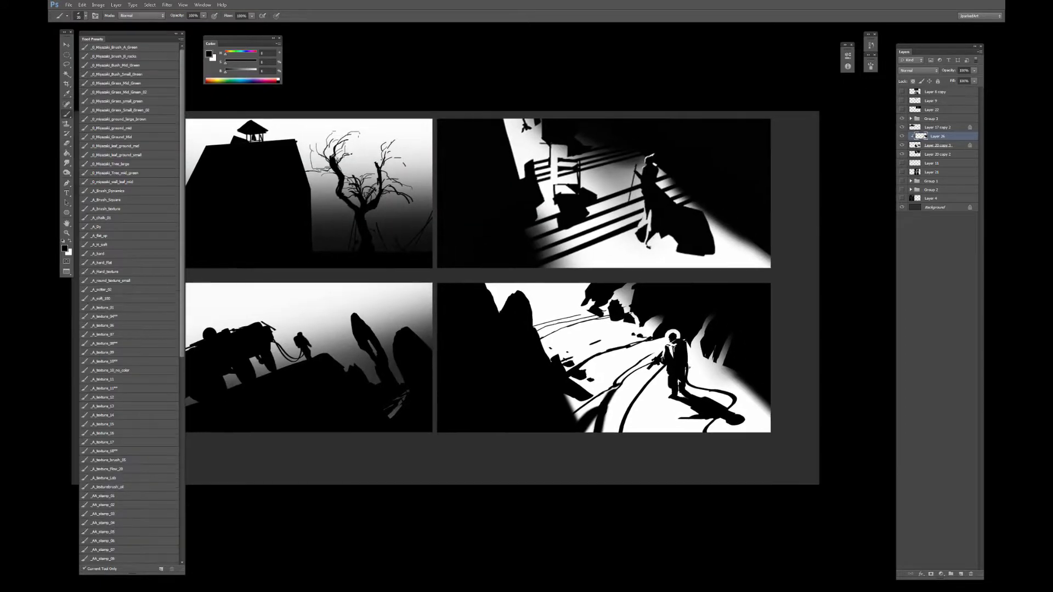
pyautogui.hotkey('ctrl', '-')
pyautogui.hotkey('ctrl', '-')
pyautogui.hotkey('ctrl', '-')
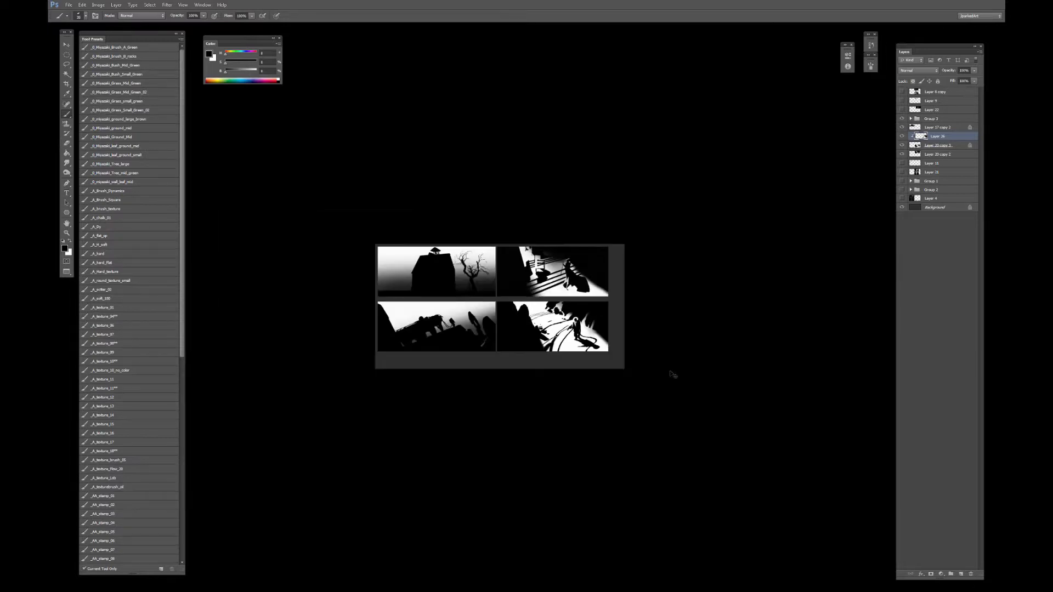
pyautogui.hotkey('ctrl', '+')
pyautogui.hotkey('ctrl', '+')
pyautogui.hotkey('ctrl', '+')
pyautogui.hotkey('ctrl', '-')
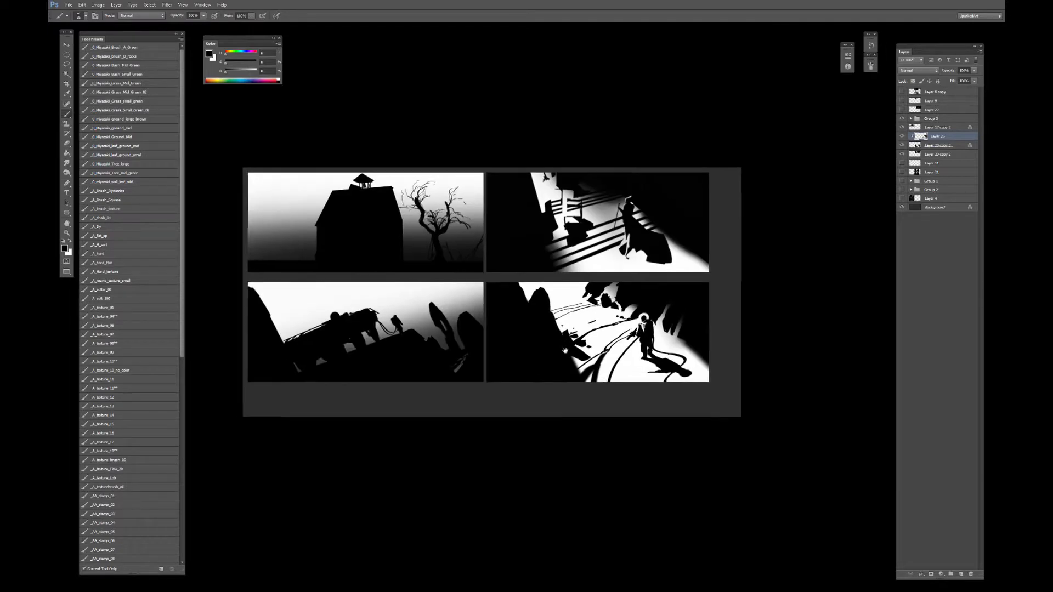
pyautogui.moveTo(547, 347); pyautogui.dragTo(567, 340)
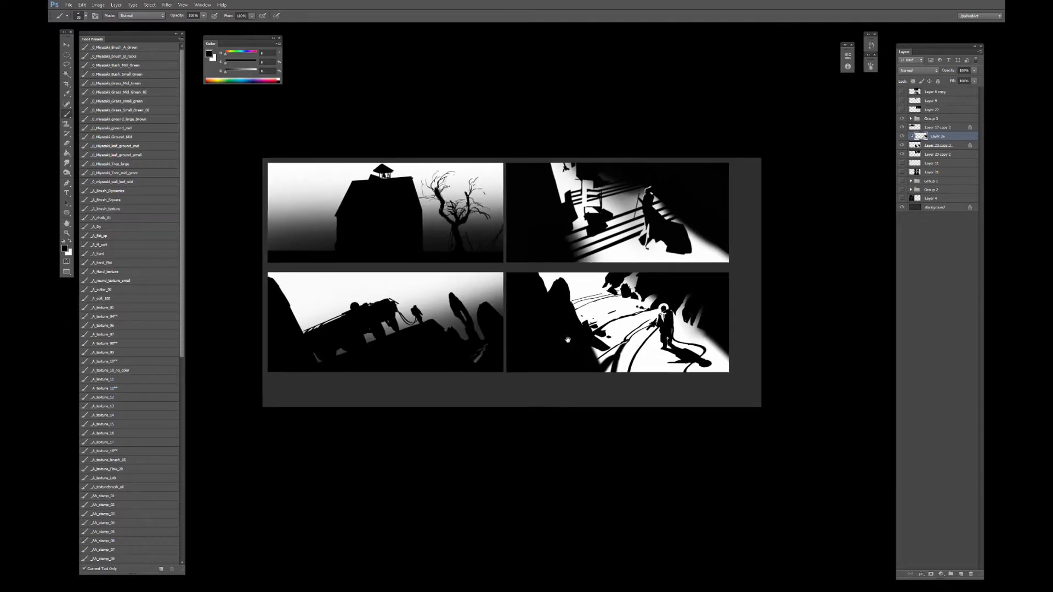
# Group the armed figure scene with its clipped shading, and rename the upper group A and the new group B.
pyautogui.click(924, 126)
pyautogui.moveTo(928, 136); pyautogui.dragTo(929, 138)
pyautogui.hotkey('ctrl', 'g')
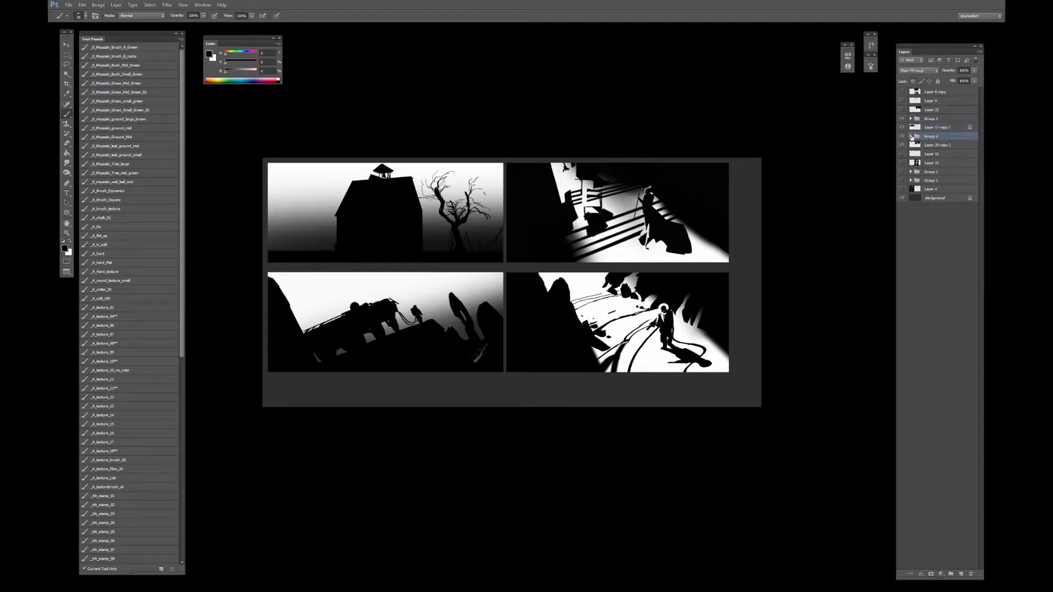
pyautogui.doubleClick(930, 120)
pyautogui.write('A')
pyautogui.press('Return')
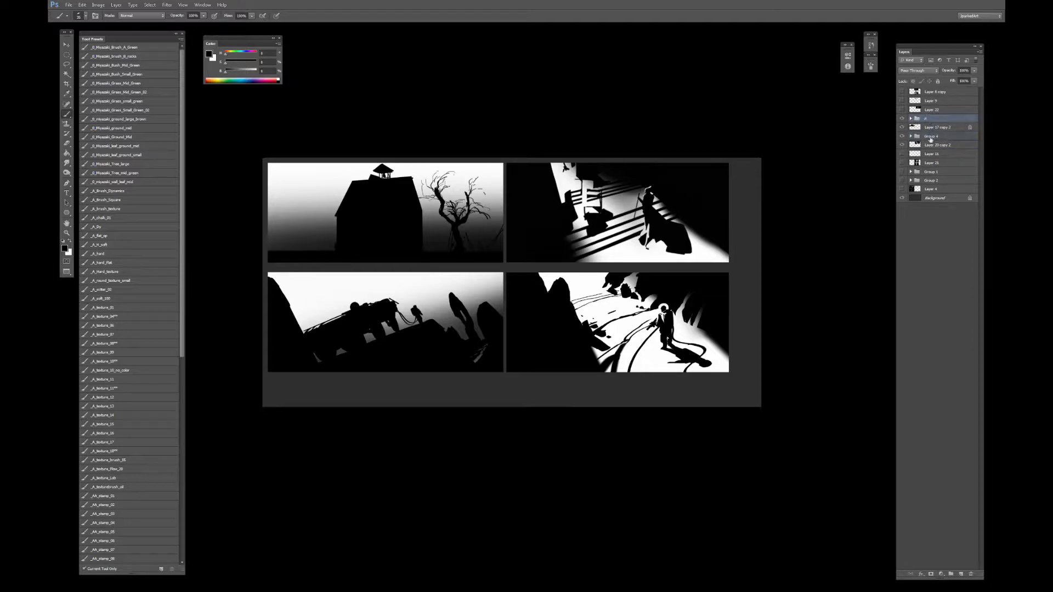
pyautogui.doubleClick(930, 136)
pyautogui.write('B')
pyautogui.press('Return')
# Combine groups A and B and the visible composition layers between and below them into a group named 2.
pyautogui.click(932, 119)
pyautogui.keyDown('shift'); pyautogui.click(937, 145); pyautogui.keyUp('shift')
pyautogui.hotkey('ctrl', 'g')
pyautogui.doubleClick(931, 119)
pyautogui.write('2')
pyautogui.press('Return')
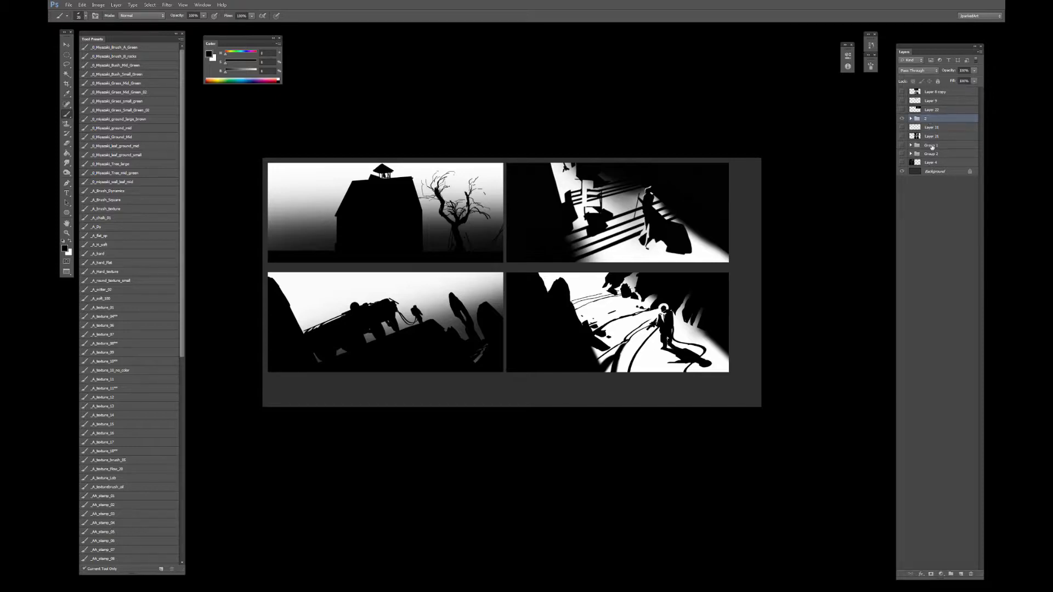
# Hide group 2 and check the contents of the two older film study groups one at a time.
pyautogui.click(932, 144)
pyautogui.click(902, 118)
pyautogui.click(902, 145)
pyautogui.click(901, 144)
pyautogui.click(902, 154)
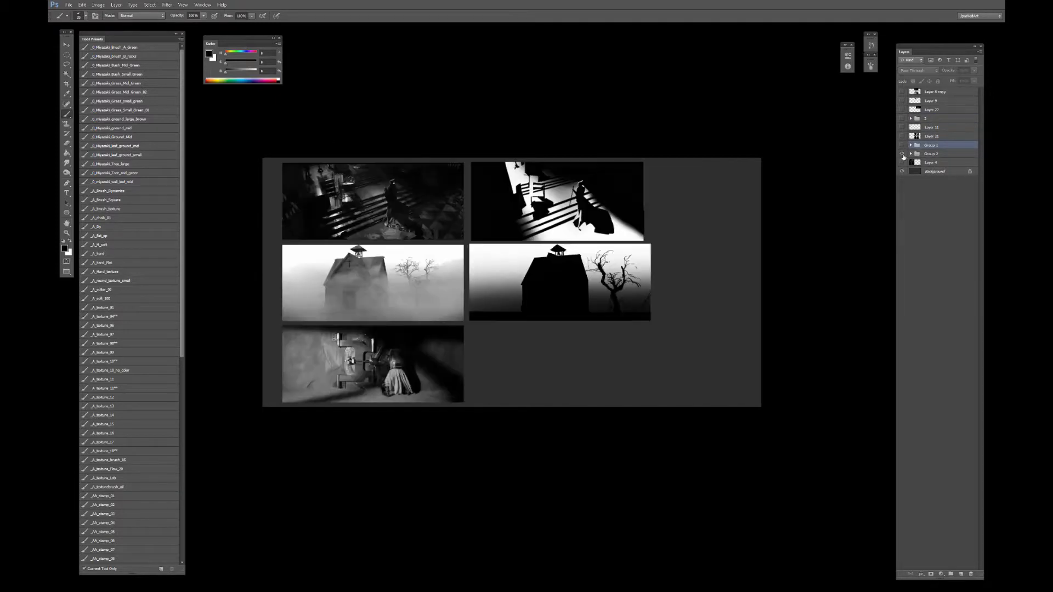
pyautogui.click(902, 154)
# Combine the two older film study groups into a group named 1, hide it and show group 2 again.
pyautogui.click(938, 153)
pyautogui.keyDown('shift'); pyautogui.click(938, 145); pyautogui.keyUp('shift')
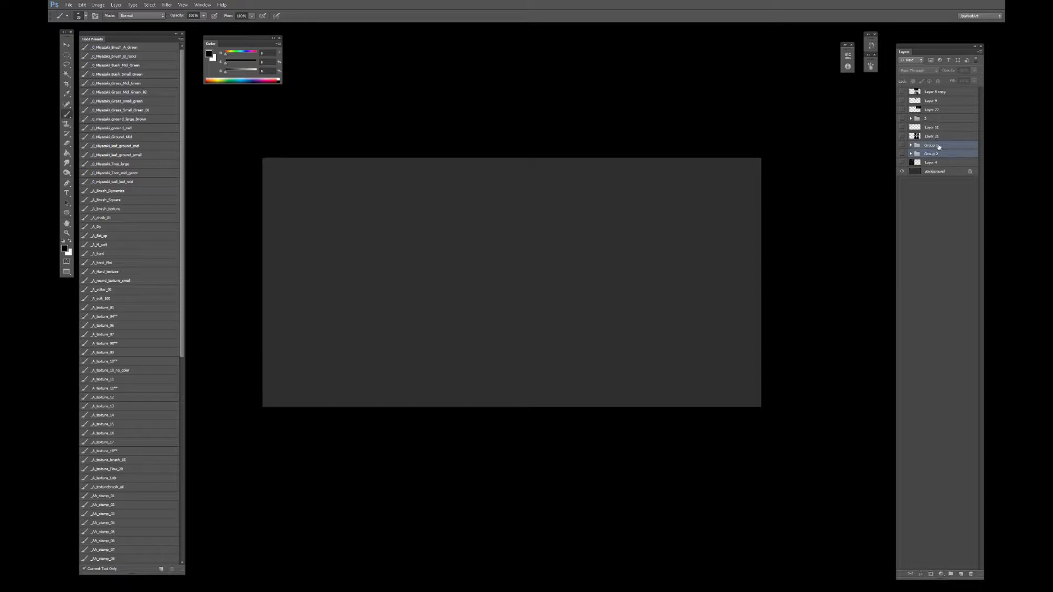
pyautogui.click(902, 144)
pyautogui.click(902, 144)
pyautogui.click(902, 145)
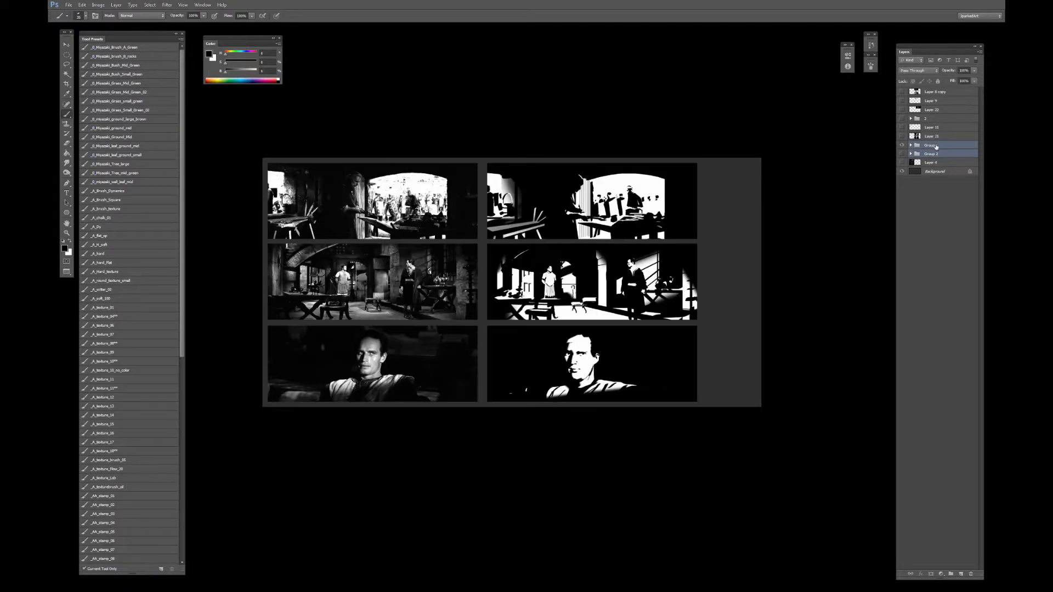
pyautogui.hotkey('ctrl', 'g')
pyautogui.write('1')
pyautogui.press('Return')
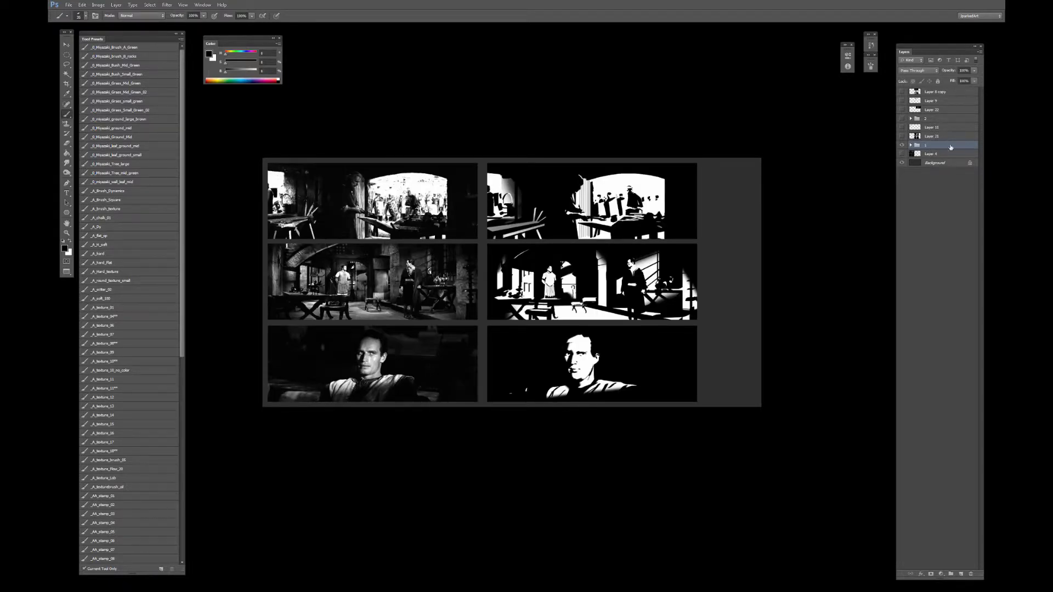
pyautogui.click(902, 145)
pyautogui.click(901, 118)
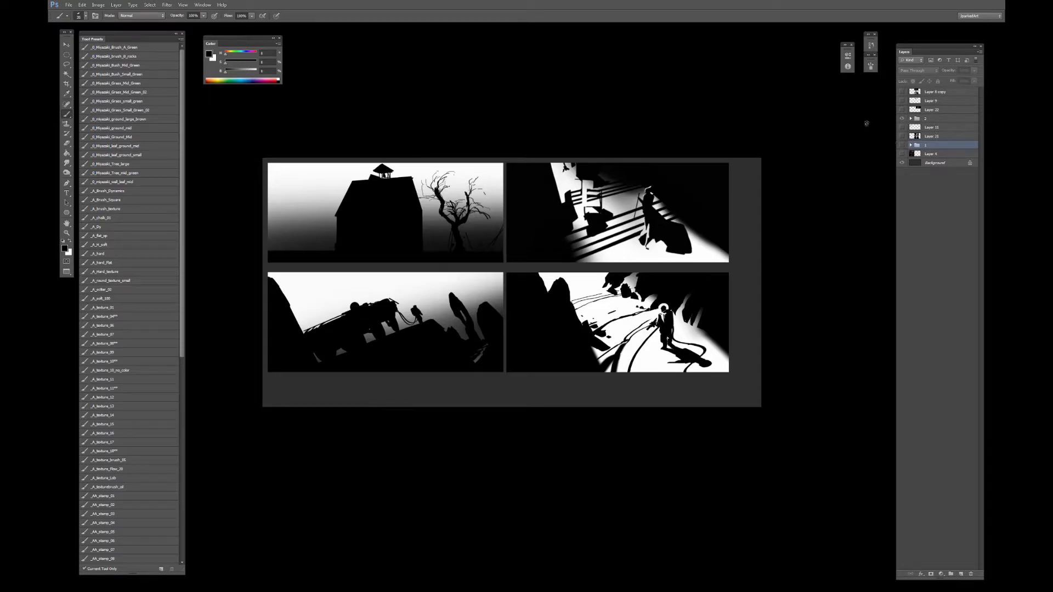
# Hide group 2, show the white-on-black portrait study layer and move it to the upper-left part of the canvas.
pyautogui.click(902, 118)
pyautogui.click(902, 110)
pyautogui.click(902, 110)
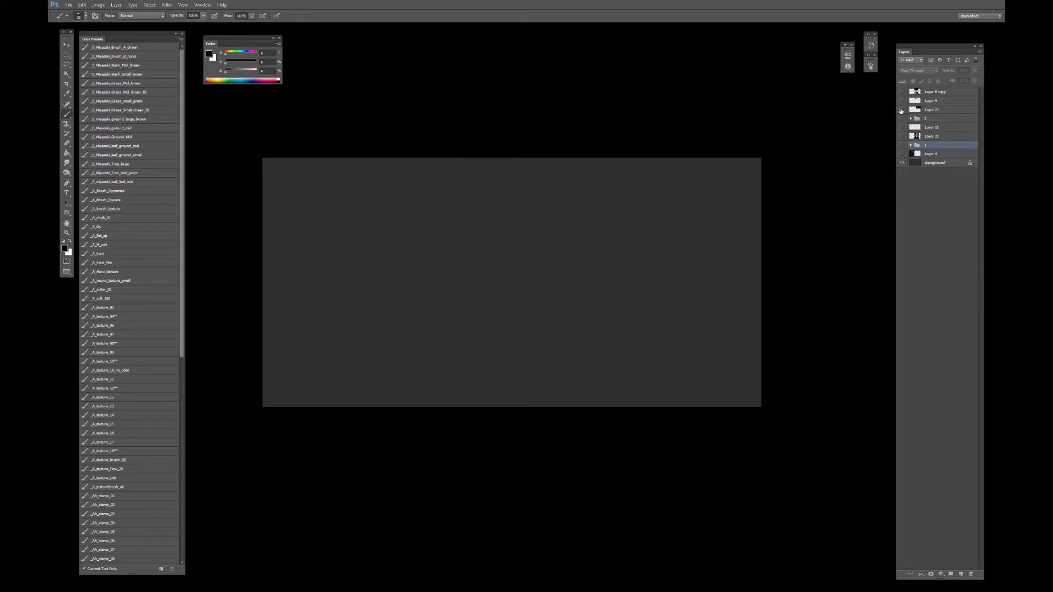
pyautogui.click(902, 109)
pyautogui.press('v')
pyautogui.click(694, 209)
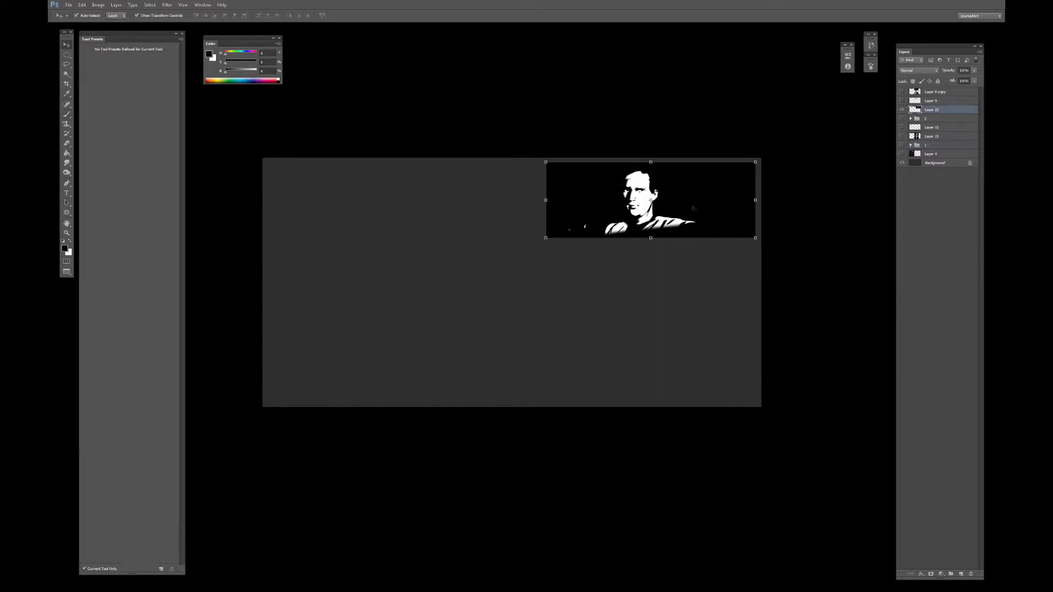
pyautogui.moveTo(729, 188); pyautogui.dragTo(466, 192)
# Turn the portrait study into a plain white panel with Lightness +100, shift it slightly and stretch it downward to make it taller.
pyautogui.hotkey('ctrl', 'u')
pyautogui.moveTo(713, 212); pyautogui.dragTo(750, 211)
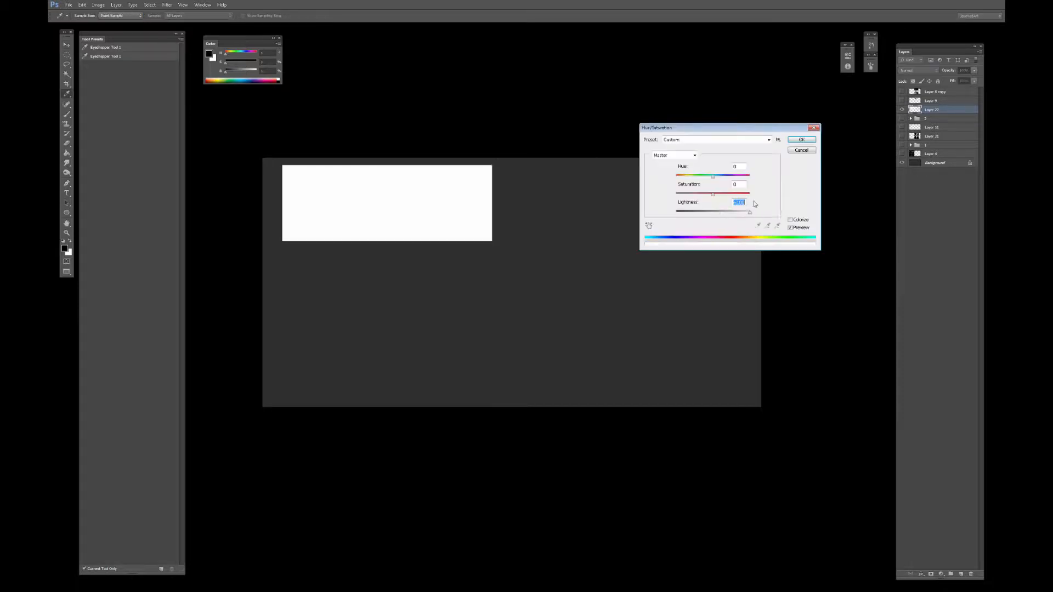
pyautogui.press('Return')
pyautogui.moveTo(448, 223); pyautogui.dragTo(443, 224)
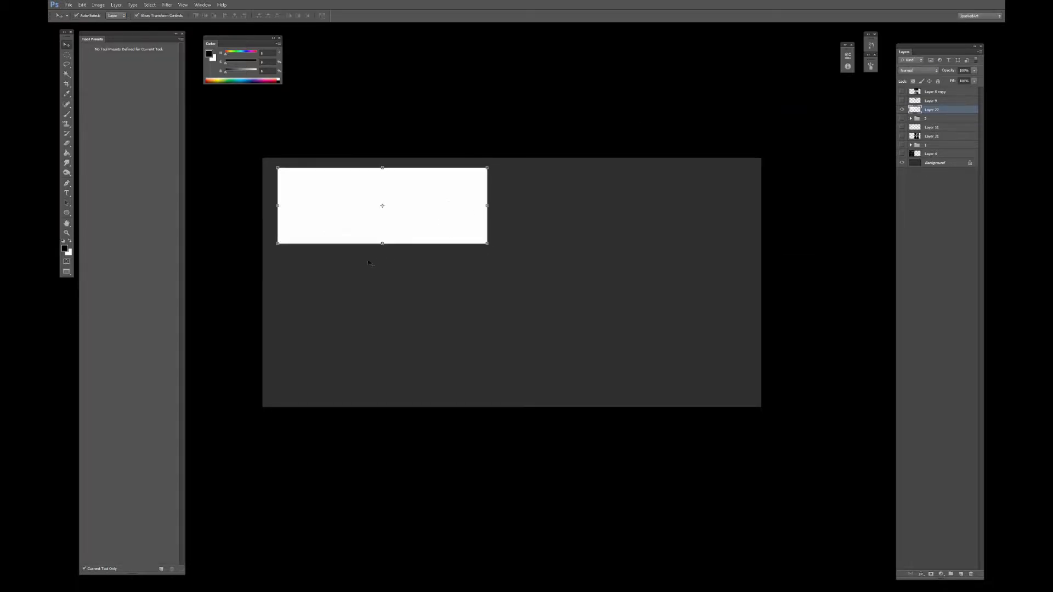
pyautogui.moveTo(382, 244); pyautogui.dragTo(381, 258)
pyautogui.press('Return')
# Duplicate the white panel into a two-by-two grid of four panels and merge them into one layer.
pyautogui.moveTo(425, 223); pyautogui.dragTo(432, 341)
pyautogui.moveTo(434, 329); pyautogui.dragTo(672, 209)
pyautogui.keyDown('shift'); pyautogui.click(454, 223); pyautogui.keyUp('shift')
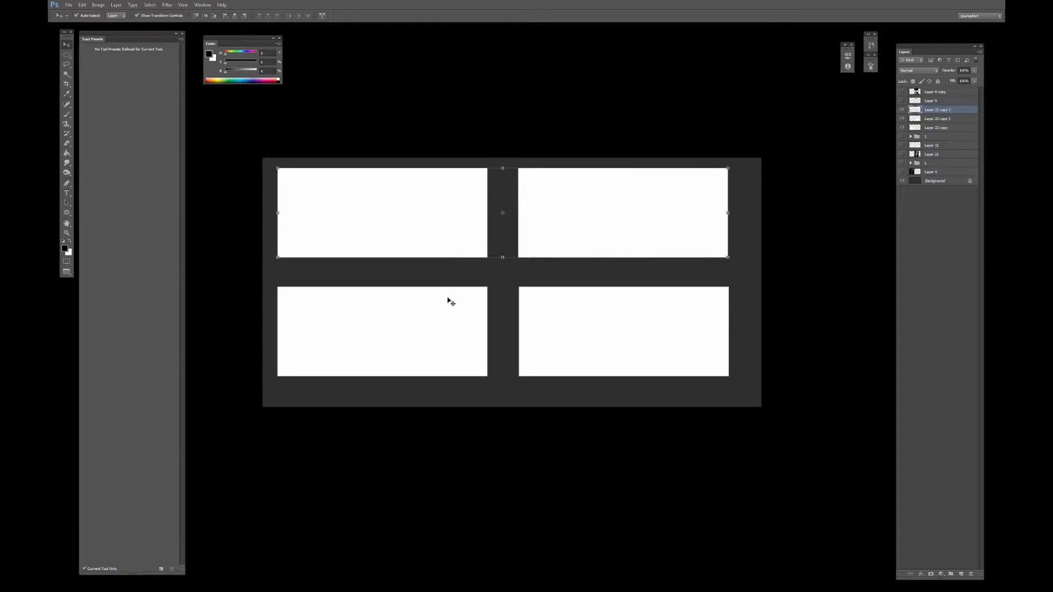
pyautogui.keyDown('shift'); pyautogui.click(451, 301); pyautogui.keyUp('shift')
pyautogui.keyDown('shift'); pyautogui.click(602, 329); pyautogui.keyUp('shift')
pyautogui.hotkey('ctrl', 'e')
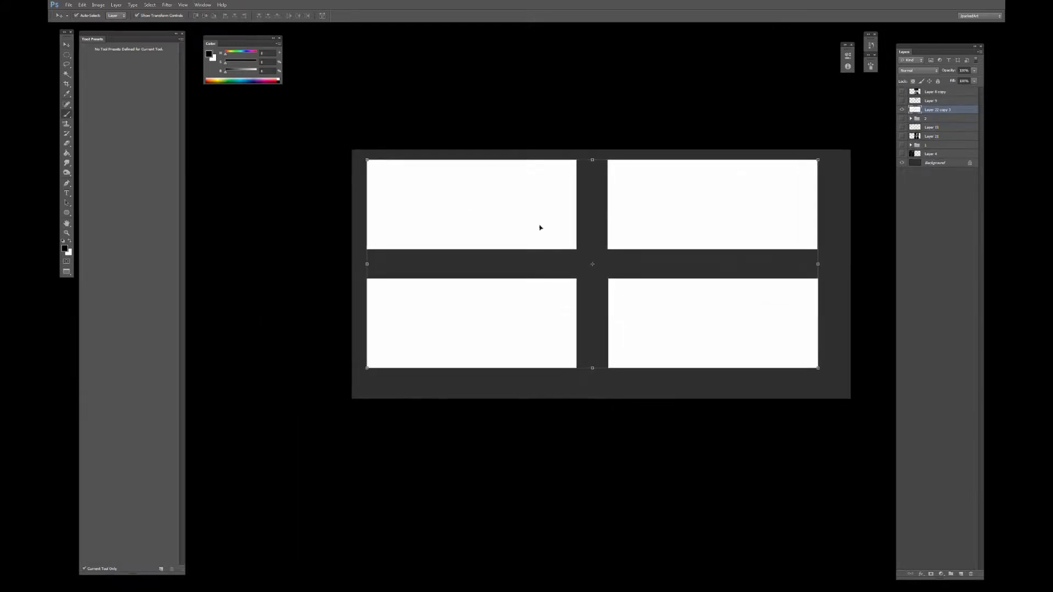
# Lock the transparent pixels of the merged panel layer, enlarge the brush and add a new empty layer above it.
pyautogui.press('b')
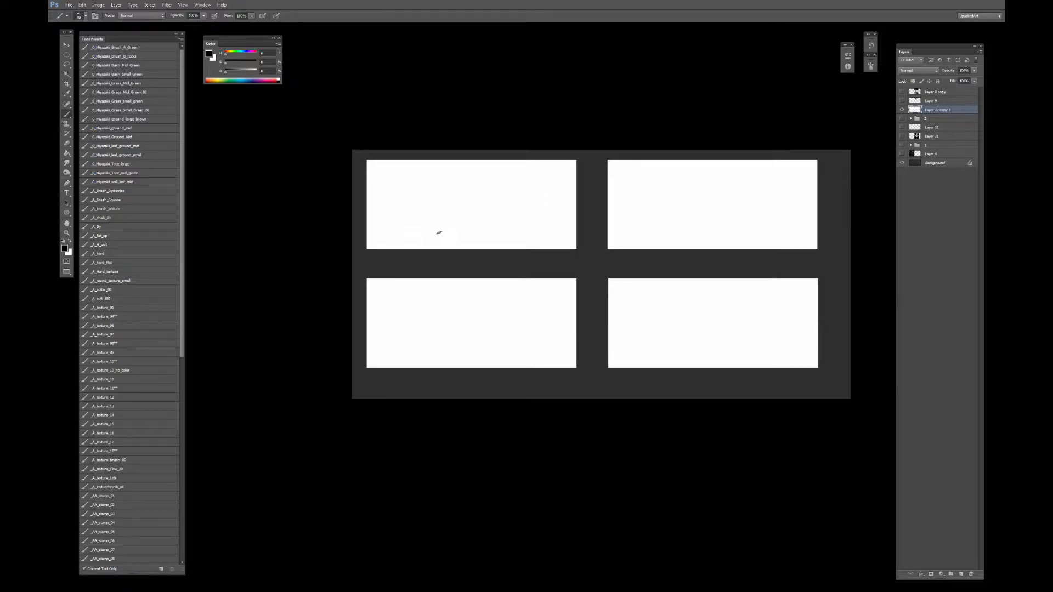
pyautogui.keyDown('alt'); pyautogui.click(509, 96); pyautogui.keyUp('alt')
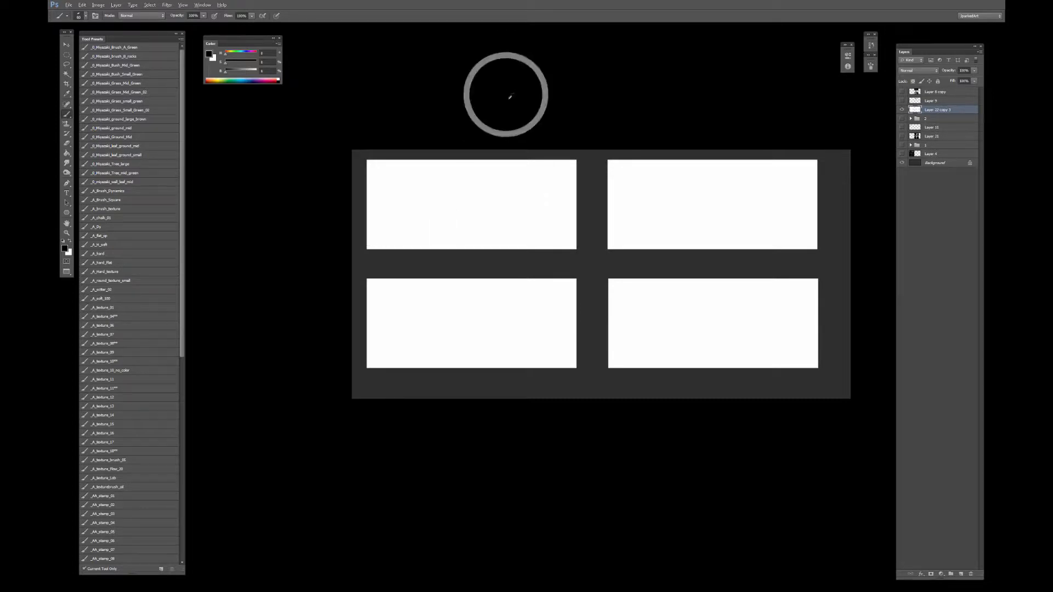
pyautogui.press(']')
pyautogui.press(']')
pyautogui.press(']')
pyautogui.press(']')
pyautogui.press(']')
pyautogui.press('/')
pyautogui.keyDown('alt'); pyautogui.click(488, 101); pyautogui.keyUp('alt')
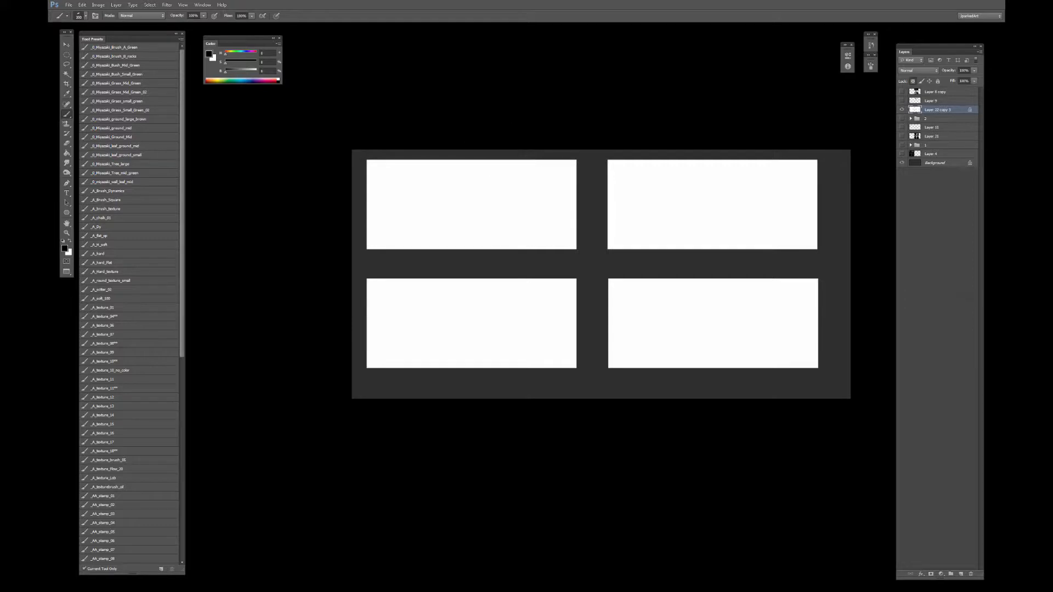
pyautogui.press(']')
pyautogui.press(']')
pyautogui.press(']')
pyautogui.press(']')
pyautogui.press(']')
pyautogui.press(']')
pyautogui.click(964, 574)
# Sketch a figure's head in a round helmet, the shoulders and a raised weapon in the upper-left panel with a thin black brush.
pyautogui.hotkey('ctrl', '+')
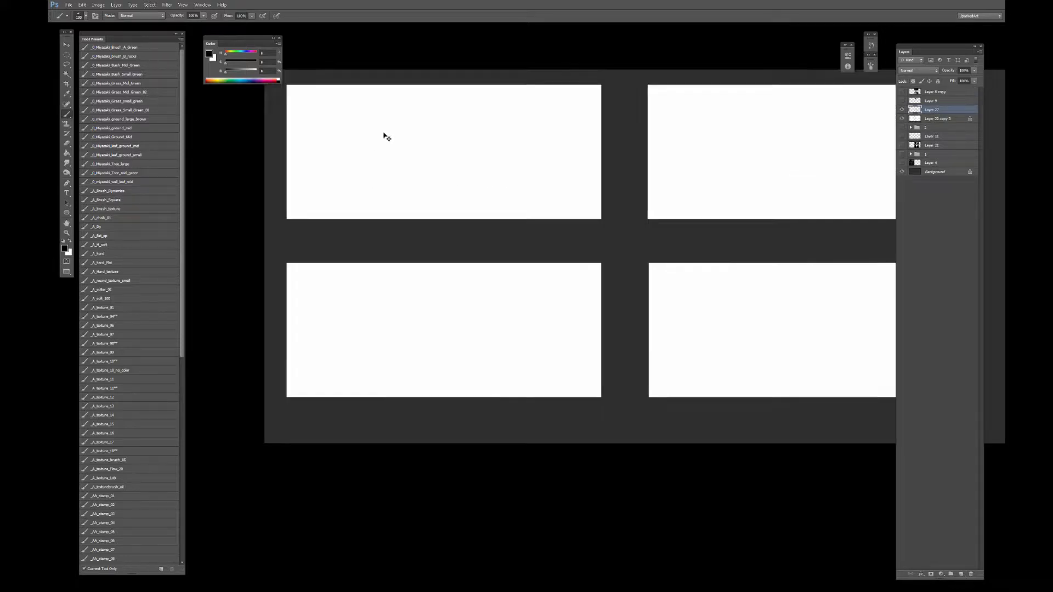
pyautogui.hotkey('ctrl', '+')
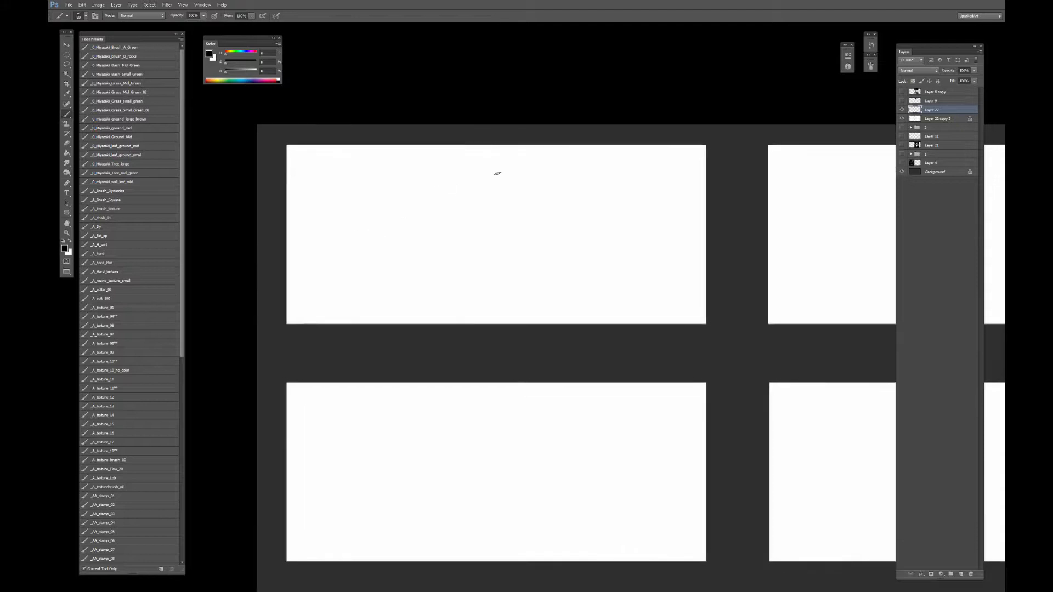
pyautogui.moveTo(449, 235); pyautogui.dragTo(462, 232)
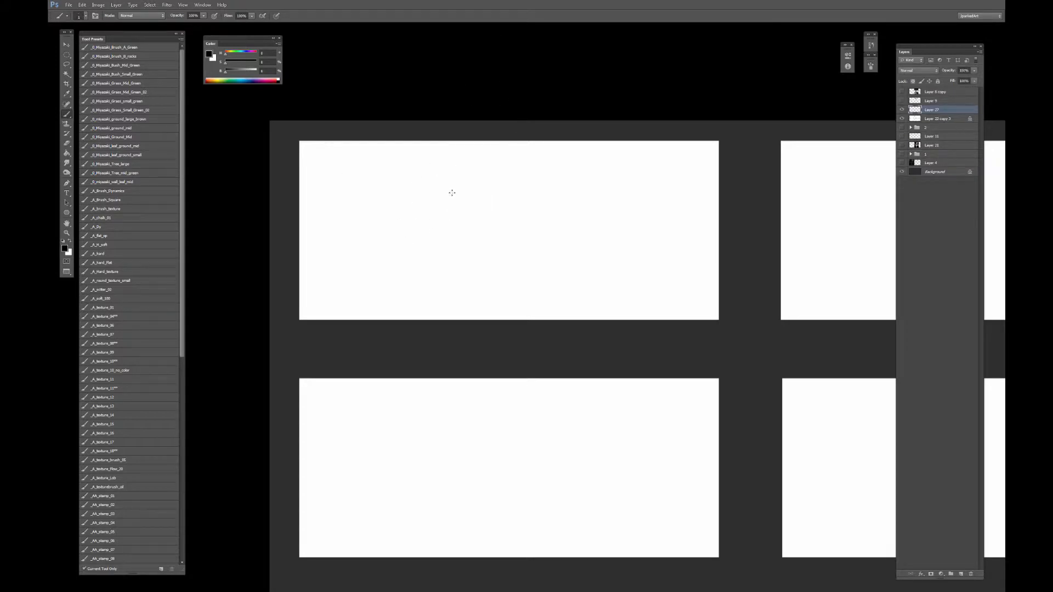
pyautogui.moveTo(432, 213)
pyautogui.mouseDown()
pyautogui.moveTo(449, 187)
pyautogui.moveTo(424, 211)
pyautogui.moveTo(417, 183)
pyautogui.moveTo(431, 176)
pyautogui.moveTo(413, 207)
pyautogui.moveTo(429, 173)
pyautogui.moveTo(453, 186)
pyautogui.moveTo(436, 193)
pyautogui.moveTo(431, 184)
pyautogui.moveTo(433, 219)
pyautogui.moveTo(408, 224)
pyautogui.moveTo(447, 208)
pyautogui.moveTo(433, 202)
pyautogui.moveTo(435, 218)
pyautogui.moveTo(492, 202)
pyautogui.moveTo(424, 233)
pyautogui.moveTo(451, 225)
pyautogui.moveTo(463, 235)
pyautogui.moveTo(456, 222)
pyautogui.moveTo(484, 207)
pyautogui.moveTo(470, 217)
pyautogui.moveTo(480, 202)
pyautogui.moveTo(429, 199)
pyautogui.mouseUp()
pyautogui.press('e')
pyautogui.click(106, 45)
pyautogui.press('b')
pyautogui.moveTo(429, 198); pyautogui.dragTo(431, 197)
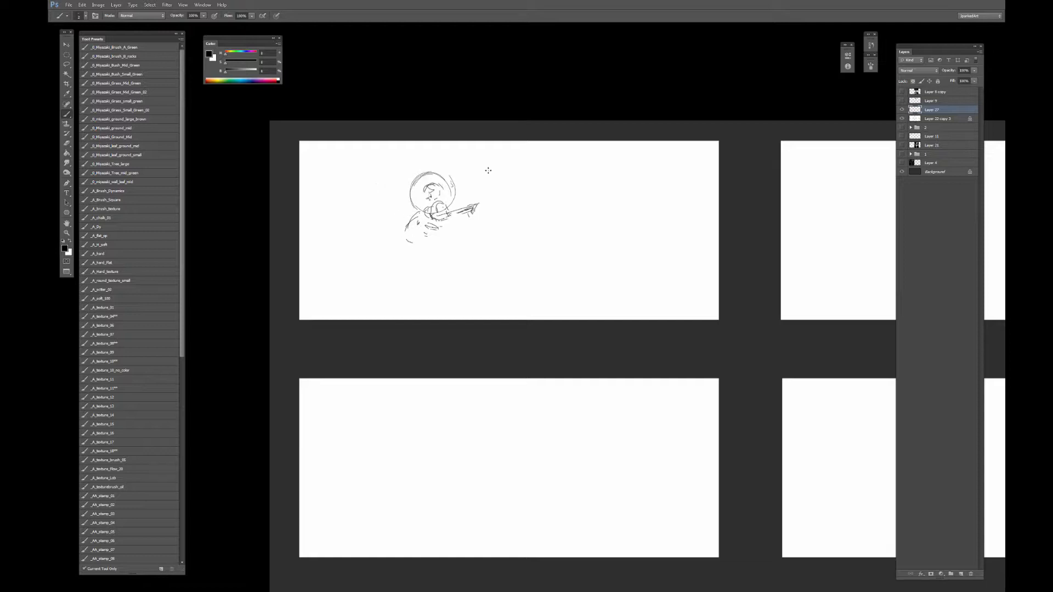
# Shrink the helmeted figure sketch slightly and move it higher in the panel.
pyautogui.hotkey('ctrl', 't')
pyautogui.moveTo(488, 171); pyautogui.dragTo(477, 188)
pyautogui.press('Return')
pyautogui.press('b')
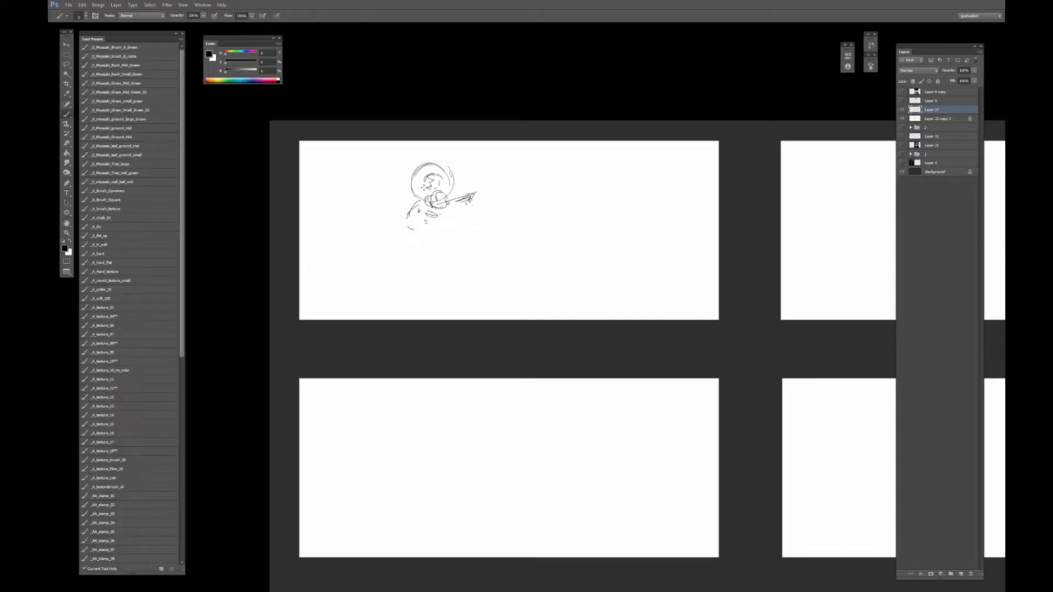
# Sketch the first figure's face, torso, chest gear and rifle details in thin black lines.
pyautogui.moveTo(424, 226); pyautogui.dragTo(433, 230)
pyautogui.moveTo(427, 180)
pyautogui.mouseDown()
pyautogui.moveTo(438, 176)
pyautogui.moveTo(427, 184)
pyautogui.mouseUp()
pyautogui.moveTo(437, 182); pyautogui.dragTo(440, 191)
pyautogui.moveTo(430, 233)
pyautogui.mouseDown()
pyautogui.moveTo(439, 251)
pyautogui.moveTo(434, 236)
pyautogui.moveTo(438, 248)
pyautogui.moveTo(459, 240)
pyautogui.mouseUp()
pyautogui.moveTo(422, 195)
pyautogui.mouseDown()
pyautogui.moveTo(412, 212)
pyautogui.moveTo(471, 248)
pyautogui.moveTo(469, 273)
pyautogui.mouseUp()
pyautogui.click(469, 204)
pyautogui.moveTo(471, 217)
pyautogui.mouseDown()
pyautogui.moveTo(501, 187)
pyautogui.moveTo(464, 188)
pyautogui.mouseUp()
pyautogui.click(457, 193)
pyautogui.click(450, 189)
pyautogui.moveTo(448, 201); pyautogui.dragTo(454, 205)
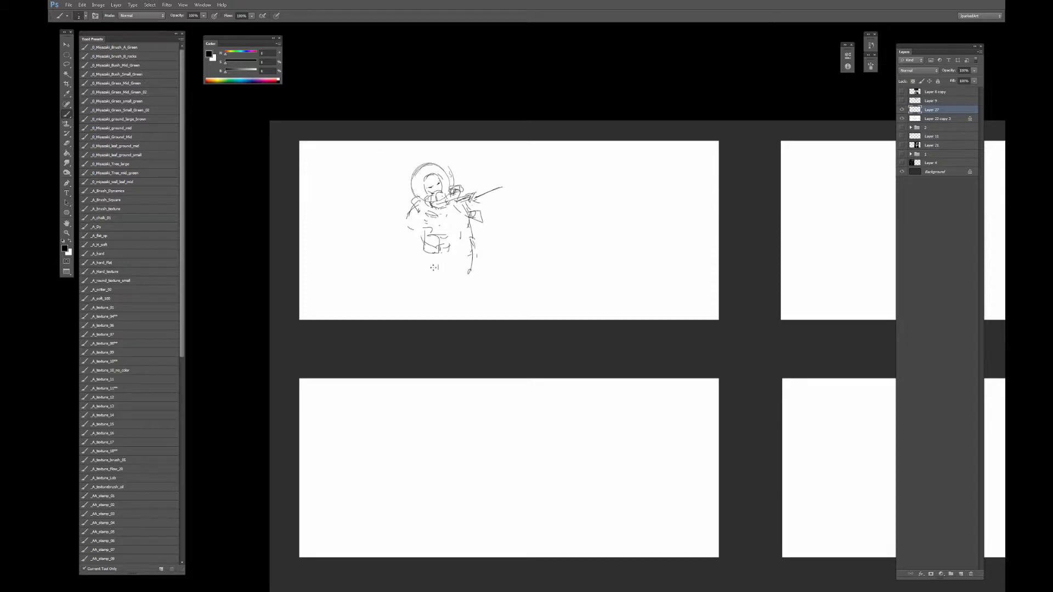
# Sketch the first figure's legs and knee down to the panel's lower edge.
pyautogui.moveTo(438, 264); pyautogui.dragTo(459, 296)
pyautogui.moveTo(458, 287)
pyautogui.mouseDown()
pyautogui.moveTo(473, 291)
pyautogui.moveTo(451, 300)
pyautogui.moveTo(470, 296)
pyautogui.mouseUp()
pyautogui.moveTo(472, 259); pyautogui.dragTo(470, 315)
pyautogui.moveTo(425, 253); pyautogui.dragTo(451, 320)
pyautogui.moveTo(470, 300); pyautogui.dragTo(470, 319)
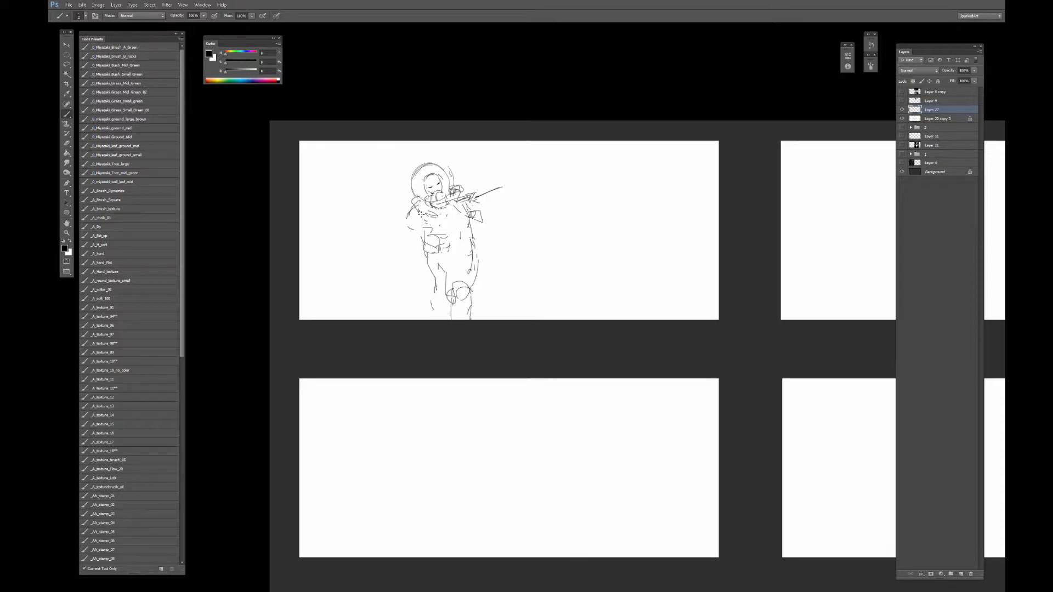
# Add the first figure's shoulder gear and a long hose curving around the hip and down to the ground.
pyautogui.moveTo(410, 198)
pyautogui.mouseDown()
pyautogui.moveTo(423, 248)
pyautogui.moveTo(419, 288)
pyautogui.moveTo(374, 318)
pyautogui.mouseUp()
pyautogui.moveTo(430, 259)
pyautogui.mouseDown()
pyautogui.moveTo(412, 304)
pyautogui.moveTo(383, 321)
pyautogui.mouseUp()
pyautogui.moveTo(433, 280); pyautogui.dragTo(426, 288)
pyautogui.moveTo(476, 247)
pyautogui.mouseDown()
pyautogui.moveTo(494, 282)
pyautogui.moveTo(453, 297)
pyautogui.moveTo(419, 286)
pyautogui.moveTo(379, 317)
pyautogui.moveTo(439, 296)
pyautogui.mouseUp()
pyautogui.press('e')
pyautogui.press('b')
pyautogui.click(466, 271)
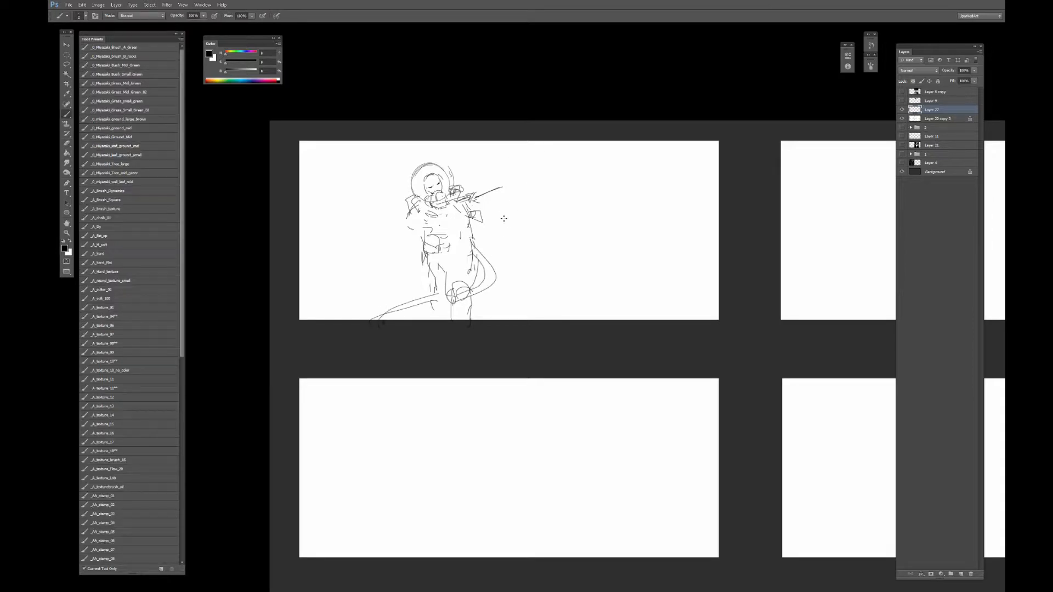
# Sketch a smaller helmeted figure with a rifle behind the first one, and refine the first figure's face, arm and gun.
pyautogui.moveTo(504, 219)
pyautogui.mouseDown()
pyautogui.moveTo(509, 237)
pyautogui.moveTo(488, 233)
pyautogui.moveTo(489, 220)
pyautogui.moveTo(500, 243)
pyautogui.moveTo(489, 239)
pyautogui.moveTo(485, 259)
pyautogui.moveTo(509, 265)
pyautogui.moveTo(548, 240)
pyautogui.moveTo(497, 230)
pyautogui.moveTo(511, 276)
pyautogui.moveTo(492, 287)
pyautogui.mouseUp()
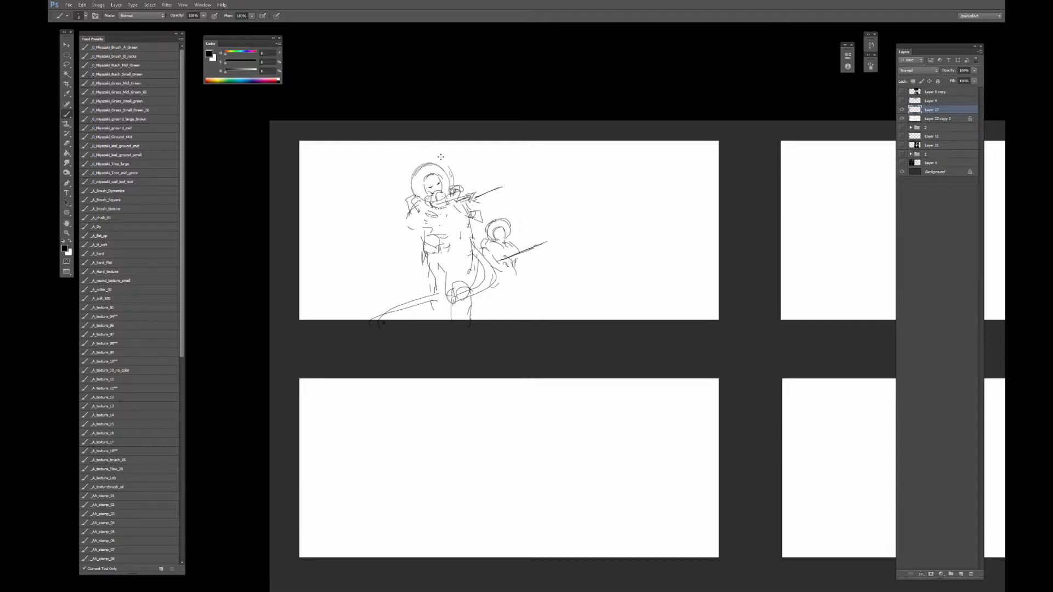
pyautogui.press('e')
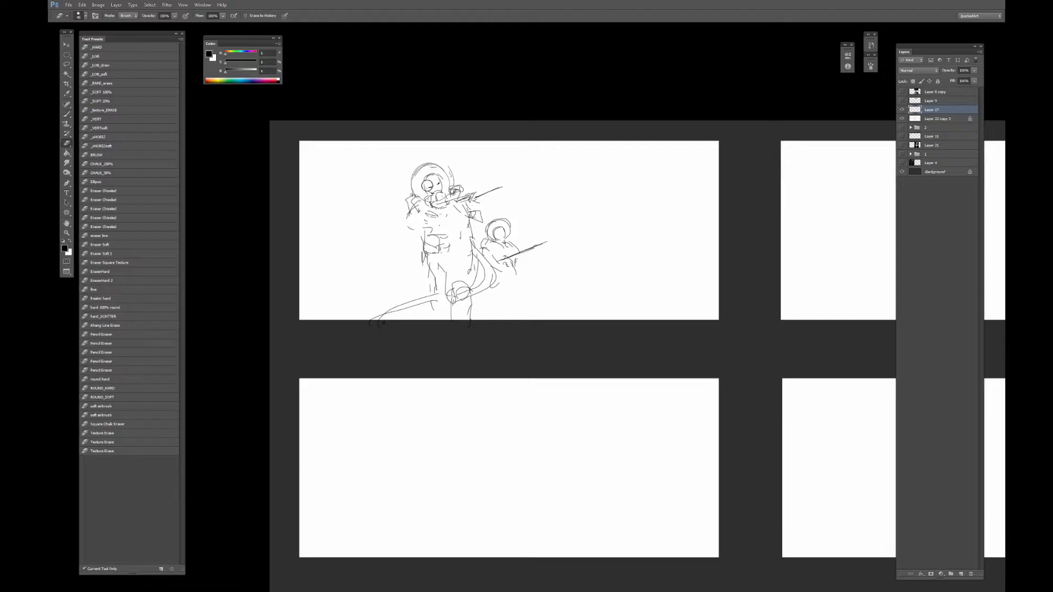
pyautogui.press('b')
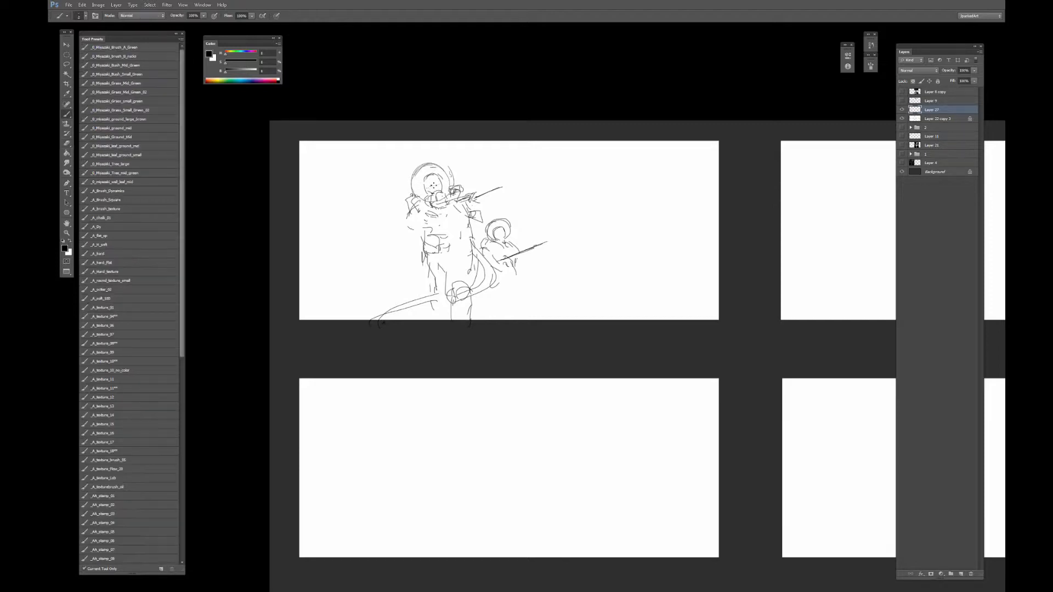
pyautogui.moveTo(431, 182)
pyautogui.mouseDown()
pyautogui.moveTo(452, 189)
pyautogui.moveTo(411, 194)
pyautogui.moveTo(402, 216)
pyautogui.moveTo(420, 229)
pyautogui.moveTo(430, 219)
pyautogui.moveTo(397, 225)
pyautogui.moveTo(417, 236)
pyautogui.moveTo(423, 222)
pyautogui.moveTo(451, 215)
pyautogui.moveTo(422, 254)
pyautogui.mouseUp()
pyautogui.moveTo(493, 197); pyautogui.dragTo(467, 209)
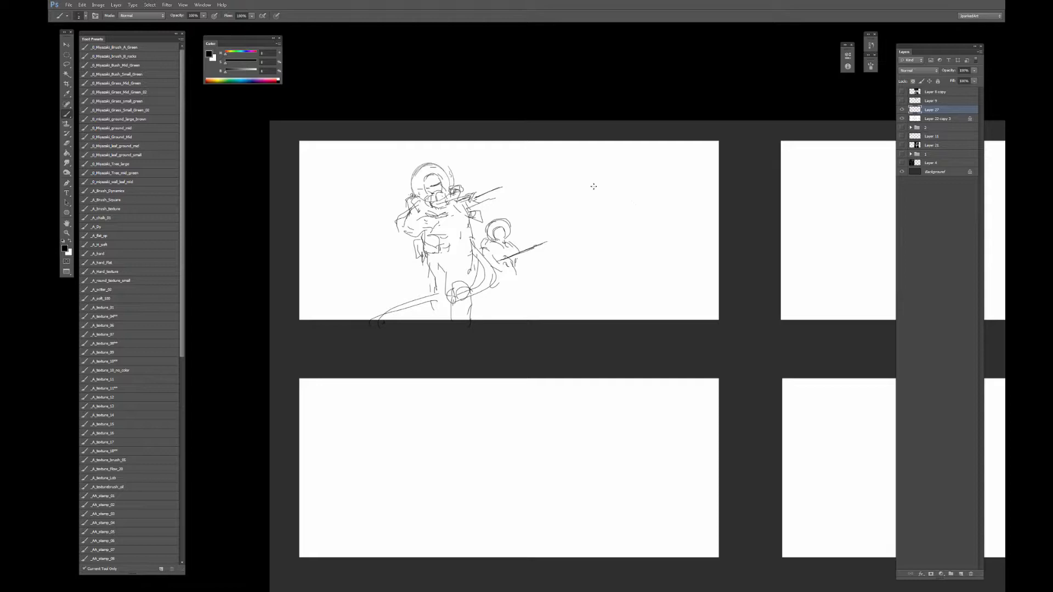
# Sketch a third helmeted figure on the panel's right side with torso, large backpack and levelled rifle.
pyautogui.moveTo(601, 174)
pyautogui.mouseDown()
pyautogui.moveTo(606, 211)
pyautogui.moveTo(589, 191)
pyautogui.moveTo(605, 209)
pyautogui.moveTo(597, 201)
pyautogui.moveTo(606, 188)
pyautogui.moveTo(617, 198)
pyautogui.moveTo(612, 185)
pyautogui.moveTo(617, 210)
pyautogui.moveTo(593, 217)
pyautogui.moveTo(612, 193)
pyautogui.moveTo(579, 237)
pyautogui.mouseUp()
pyautogui.moveTo(582, 239); pyautogui.dragTo(597, 240)
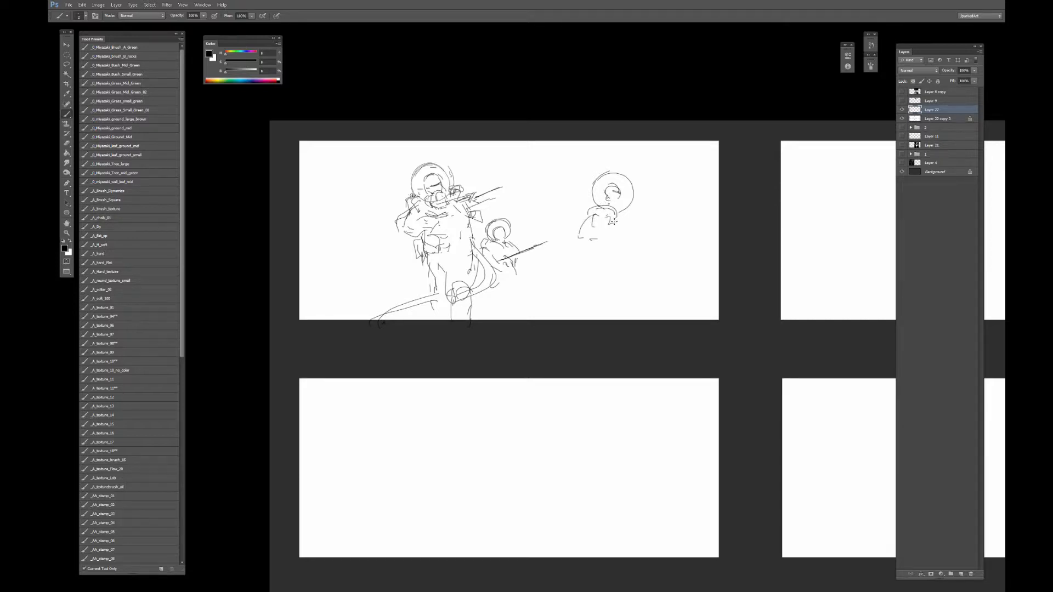
pyautogui.moveTo(610, 198); pyautogui.dragTo(619, 187)
pyautogui.moveTo(607, 226); pyautogui.dragTo(620, 234)
pyautogui.moveTo(618, 224); pyautogui.dragTo(628, 214)
pyautogui.moveTo(624, 225); pyautogui.dragTo(678, 220)
pyautogui.moveTo(585, 206)
pyautogui.mouseDown()
pyautogui.moveTo(597, 192)
pyautogui.moveTo(567, 255)
pyautogui.moveTo(584, 258)
pyautogui.mouseUp()
# Refine the third figure's face and sketch the walking legs down to the panel's lower edge.
pyautogui.moveTo(609, 198); pyautogui.dragTo(612, 201)
pyautogui.moveTo(617, 188)
pyautogui.mouseDown()
pyautogui.moveTo(605, 190)
pyautogui.moveTo(621, 211)
pyautogui.moveTo(614, 250)
pyautogui.moveTo(598, 259)
pyautogui.moveTo(619, 281)
pyautogui.moveTo(606, 299)
pyautogui.moveTo(626, 296)
pyautogui.moveTo(629, 318)
pyautogui.mouseUp()
pyautogui.moveTo(608, 294)
pyautogui.mouseDown()
pyautogui.moveTo(615, 320)
pyautogui.moveTo(592, 296)
pyautogui.moveTo(585, 316)
pyautogui.moveTo(587, 292)
pyautogui.moveTo(582, 321)
pyautogui.moveTo(604, 315)
pyautogui.mouseUp()
pyautogui.press('e')
pyautogui.press('b')
pyautogui.moveTo(626, 299)
pyautogui.mouseDown()
pyautogui.moveTo(624, 317)
pyautogui.moveTo(634, 315)
pyautogui.mouseUp()
# Sketch perspective ground lines, a leaning post at the panel's left edge and rising background lines behind the figures.
pyautogui.moveTo(418, 317); pyautogui.dragTo(572, 302)
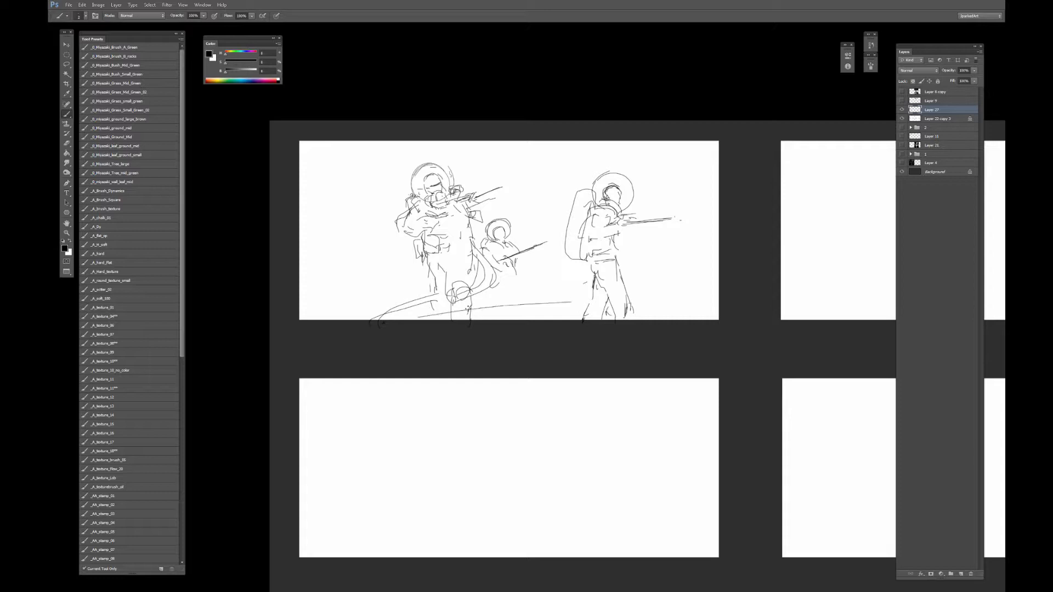
pyautogui.moveTo(472, 309); pyautogui.dragTo(652, 302)
pyautogui.moveTo(343, 309); pyautogui.dragTo(667, 303)
pyautogui.moveTo(299, 306); pyautogui.dragTo(393, 285)
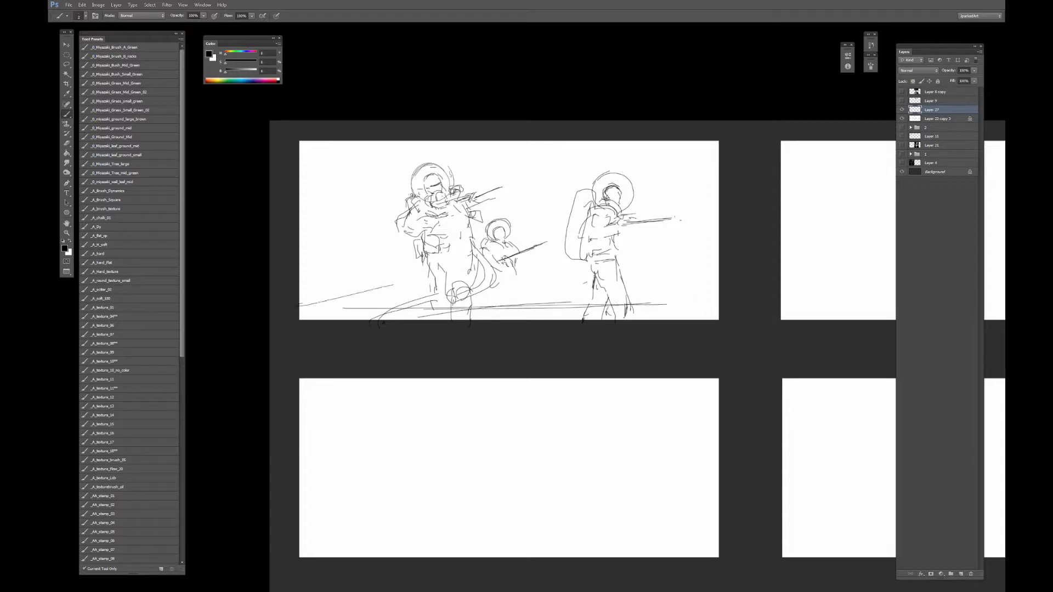
pyautogui.moveTo(540, 257); pyautogui.dragTo(715, 223)
pyautogui.moveTo(305, 124); pyautogui.dragTo(352, 313)
pyautogui.moveTo(297, 152)
pyautogui.mouseDown()
pyautogui.moveTo(342, 314)
pyautogui.moveTo(364, 279)
pyautogui.mouseUp()
pyautogui.moveTo(298, 293); pyautogui.dragTo(384, 278)
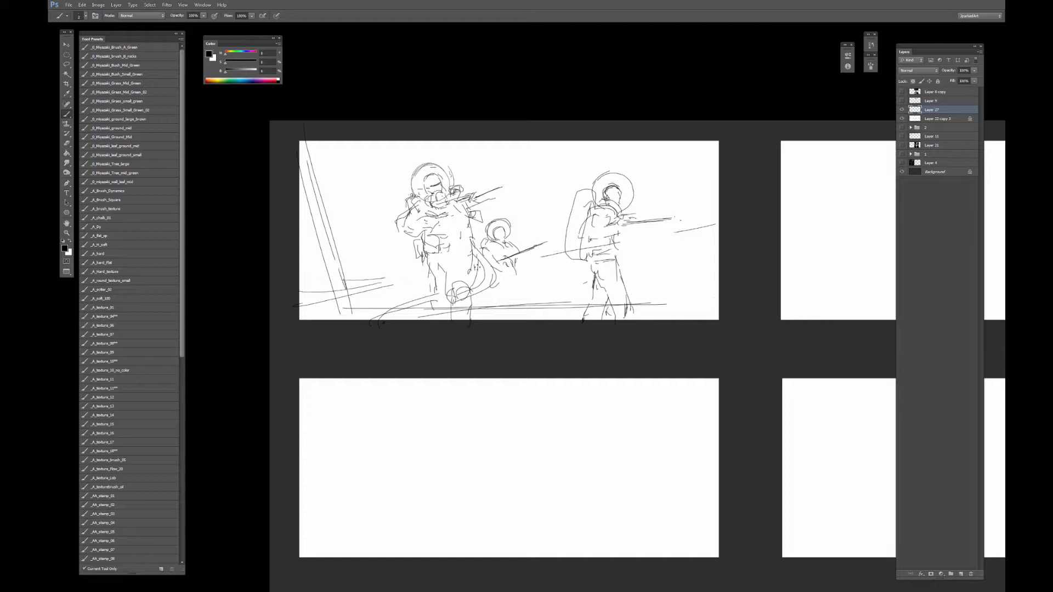
pyautogui.moveTo(510, 278); pyautogui.dragTo(698, 208)
pyautogui.click(712, 176)
# Draw a sweeping curve across the upper part of the lower-left panel and clip the sketch layer to the panels.
pyautogui.moveTo(588, 349); pyautogui.dragTo(548, 273)
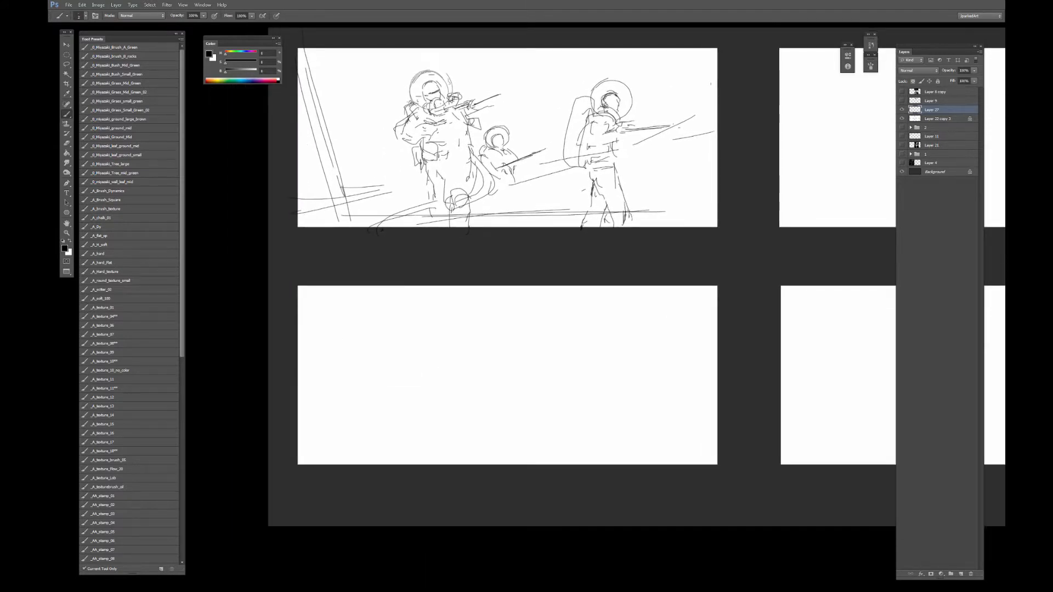
pyautogui.moveTo(297, 346)
pyautogui.mouseDown()
pyautogui.moveTo(552, 349)
pyautogui.moveTo(717, 311)
pyautogui.mouseUp()
pyautogui.hotkey('ctrl', 'z')
pyautogui.moveTo(296, 345)
pyautogui.mouseDown()
pyautogui.moveTo(610, 338)
pyautogui.moveTo(717, 306)
pyautogui.mouseUp()
pyautogui.keyDown('alt'); pyautogui.click(937, 111); pyautogui.keyUp('alt')
# Sketch a horizontal ground line and slightly rising perspective lines along the base of the lower-left panel.
pyautogui.moveTo(558, 301); pyautogui.dragTo(572, 275)
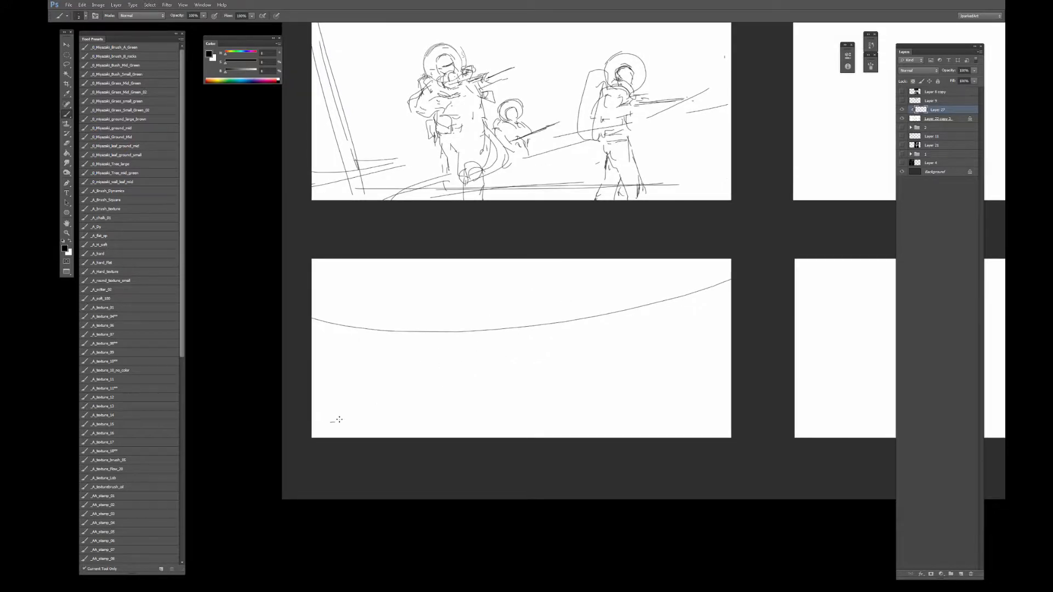
pyautogui.moveTo(332, 419); pyautogui.dragTo(363, 419)
pyautogui.moveTo(311, 420); pyautogui.dragTo(734, 418)
pyautogui.moveTo(352, 429); pyautogui.dragTo(490, 413)
pyautogui.moveTo(337, 438); pyautogui.dragTo(649, 404)
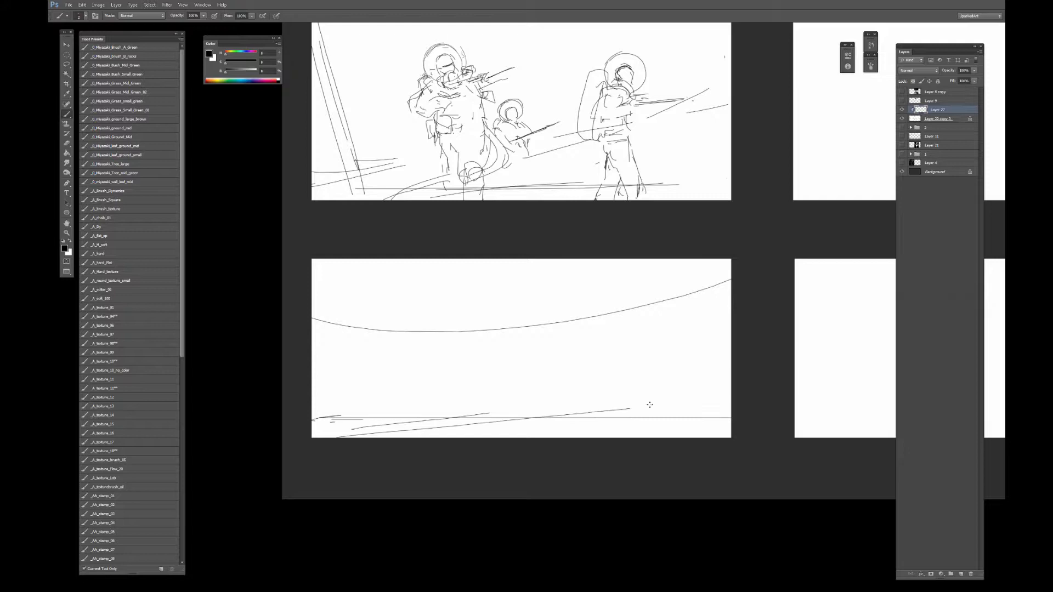
pyautogui.moveTo(495, 429); pyautogui.dragTo(601, 415)
# Sketch a crouching helmeted figure holding a rifle on the ground line, and start a larger helmet circle on the right.
pyautogui.moveTo(481, 365)
pyautogui.mouseDown()
pyautogui.moveTo(462, 357)
pyautogui.moveTo(483, 370)
pyautogui.moveTo(466, 373)
pyautogui.moveTo(474, 325)
pyautogui.moveTo(461, 333)
pyautogui.moveTo(496, 325)
pyautogui.mouseUp()
pyautogui.moveTo(495, 326)
pyautogui.mouseDown()
pyautogui.moveTo(486, 320)
pyautogui.moveTo(461, 334)
pyautogui.moveTo(482, 341)
pyautogui.moveTo(526, 317)
pyautogui.mouseUp()
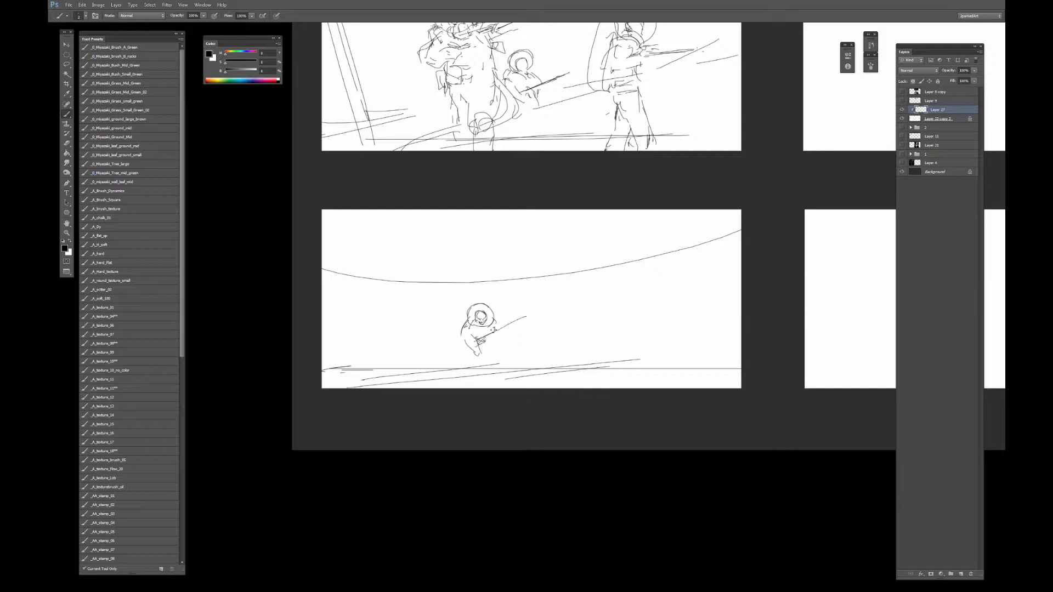
pyautogui.moveTo(470, 340); pyautogui.dragTo(487, 332)
pyautogui.moveTo(500, 327)
pyautogui.mouseDown()
pyautogui.moveTo(506, 318)
pyautogui.moveTo(495, 348)
pyautogui.mouseUp()
pyautogui.moveTo(485, 342); pyautogui.dragTo(483, 341)
pyautogui.moveTo(602, 247)
pyautogui.mouseDown()
pyautogui.moveTo(629, 265)
pyautogui.moveTo(593, 268)
pyautogui.mouseUp()
pyautogui.moveTo(475, 354)
pyautogui.mouseDown()
pyautogui.moveTo(487, 367)
pyautogui.moveTo(474, 368)
pyautogui.mouseUp()
pyautogui.moveTo(492, 346)
pyautogui.mouseDown()
pyautogui.moveTo(493, 356)
pyautogui.moveTo(515, 345)
pyautogui.moveTo(526, 365)
pyautogui.mouseUp()
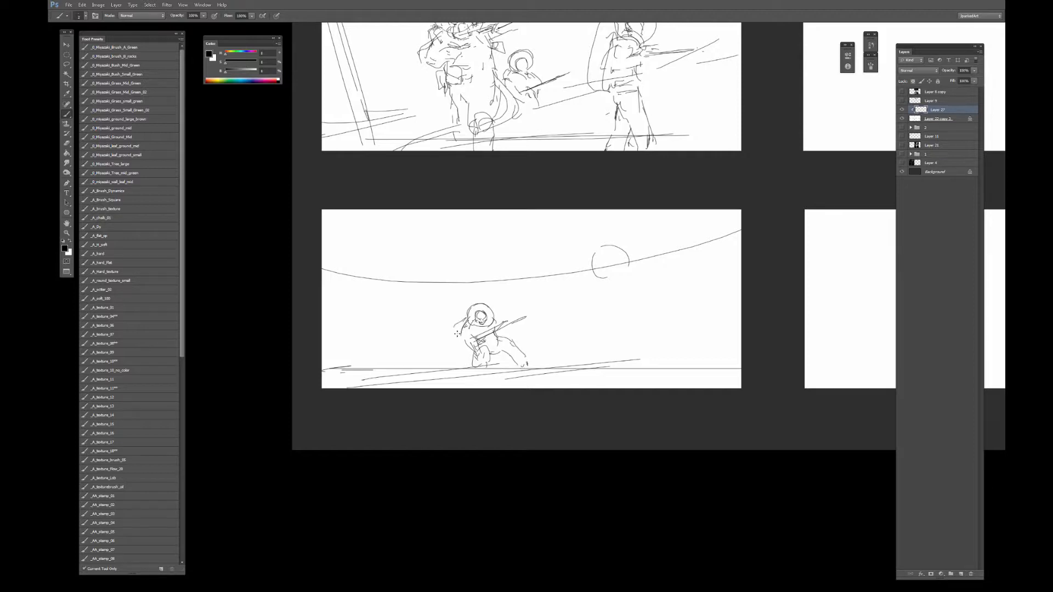
pyautogui.moveTo(457, 334); pyautogui.dragTo(465, 368)
# Erase the crouching figure's rifle, redraw it pointing steeply upward and refine the legs.
pyautogui.press('e')
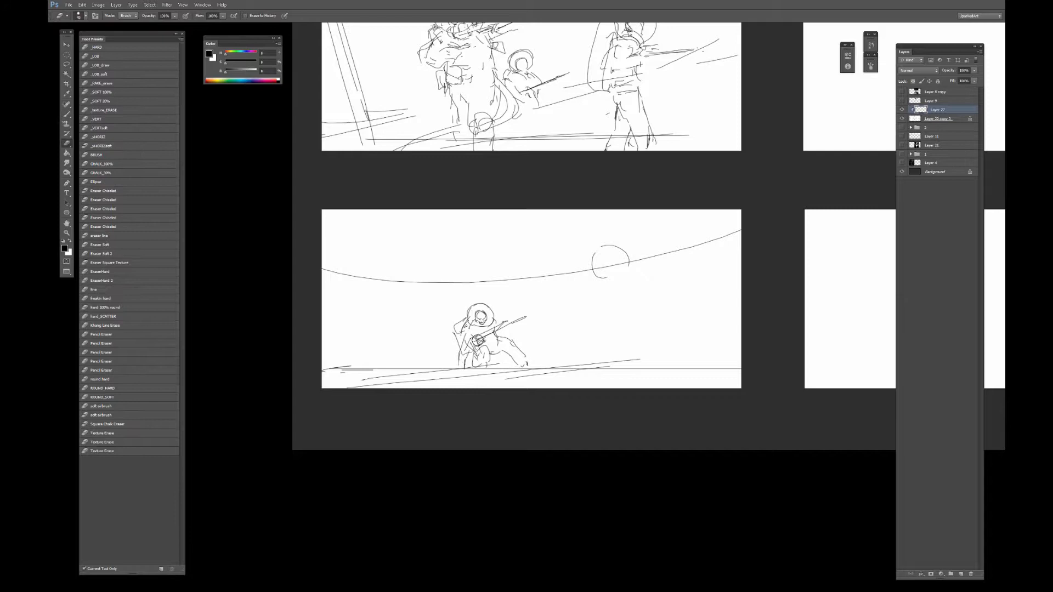
pyautogui.press('b')
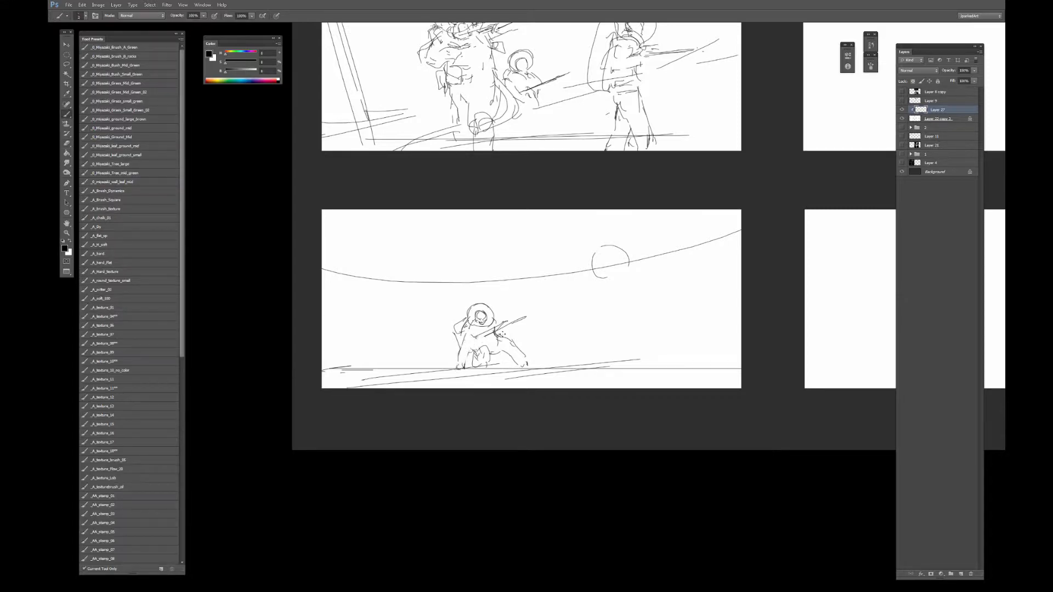
pyautogui.press('e')
pyautogui.moveTo(525, 314)
pyautogui.mouseDown()
pyautogui.moveTo(501, 330)
pyautogui.moveTo(526, 292)
pyautogui.mouseUp()
pyautogui.press('b')
pyautogui.moveTo(500, 333); pyautogui.dragTo(521, 300)
pyautogui.moveTo(474, 362); pyautogui.dragTo(482, 375)
pyautogui.moveTo(514, 352)
pyautogui.mouseDown()
pyautogui.moveTo(529, 369)
pyautogui.moveTo(510, 353)
pyautogui.moveTo(497, 364)
pyautogui.mouseUp()
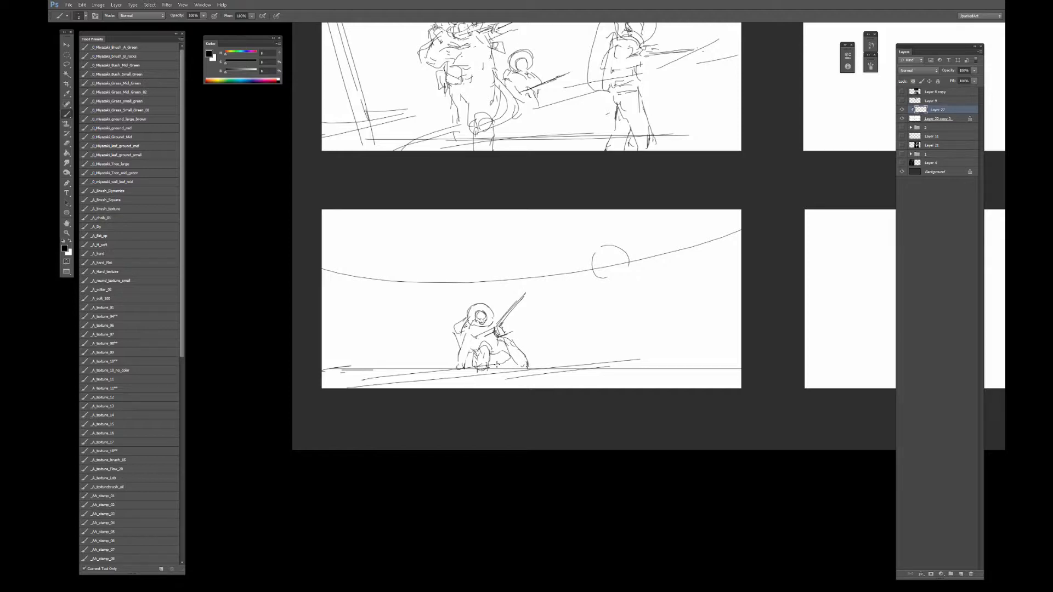
pyautogui.hotkey('ctrl', 'z')
# Outline the larger helmet in the lower-left panel and sketch the face, shoulder and arm of the foreground figure.
pyautogui.press('e')
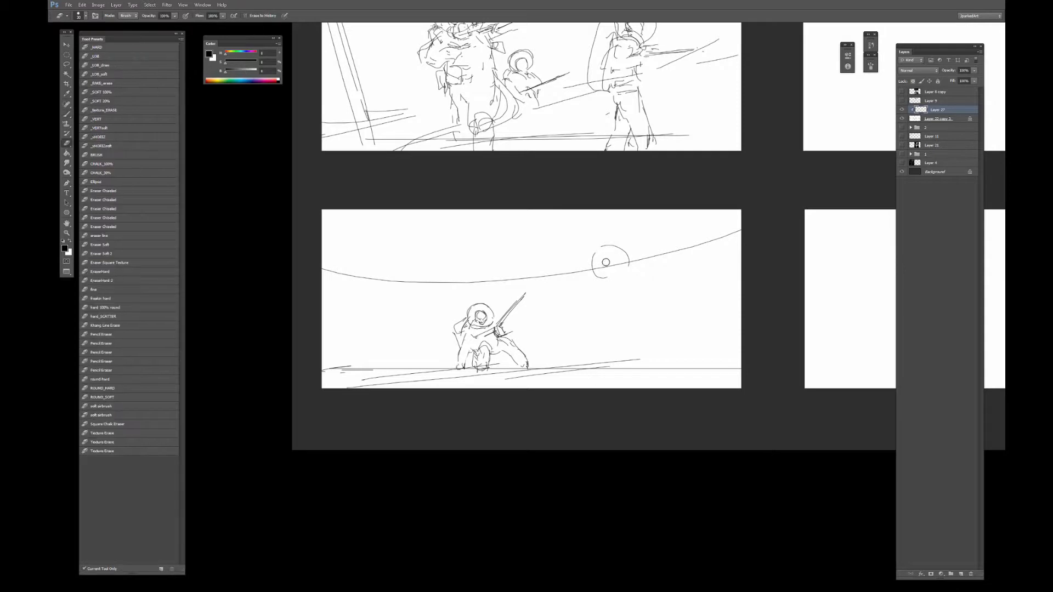
pyautogui.press('b')
pyautogui.moveTo(620, 249)
pyautogui.mouseDown()
pyautogui.moveTo(590, 258)
pyautogui.moveTo(620, 245)
pyautogui.moveTo(618, 275)
pyautogui.moveTo(601, 285)
pyautogui.moveTo(631, 287)
pyautogui.moveTo(633, 297)
pyautogui.moveTo(636, 289)
pyautogui.moveTo(632, 295)
pyautogui.moveTo(601, 268)
pyautogui.moveTo(619, 271)
pyautogui.moveTo(612, 258)
pyautogui.moveTo(629, 290)
pyautogui.moveTo(621, 314)
pyautogui.moveTo(599, 292)
pyautogui.moveTo(593, 327)
pyautogui.mouseUp()
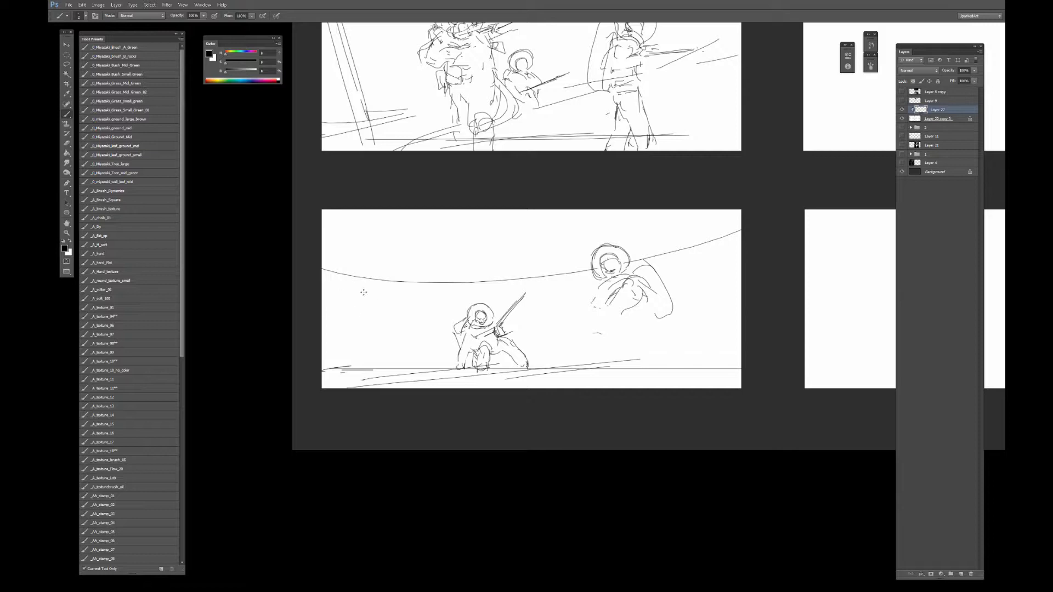
# Draw a downward-sloping line behind the crouching figure and add a rifle aimed across the large figure's shoulder.
pyautogui.moveTo(322, 278); pyautogui.dragTo(566, 320)
pyautogui.hotkey('ctrl', 'z')
pyautogui.hotkey('ctrl', 'z')
pyautogui.moveTo(589, 262); pyautogui.dragTo(594, 273)
pyautogui.moveTo(603, 284)
pyautogui.mouseDown()
pyautogui.moveTo(592, 290)
pyautogui.moveTo(663, 254)
pyautogui.moveTo(640, 264)
pyautogui.mouseUp()
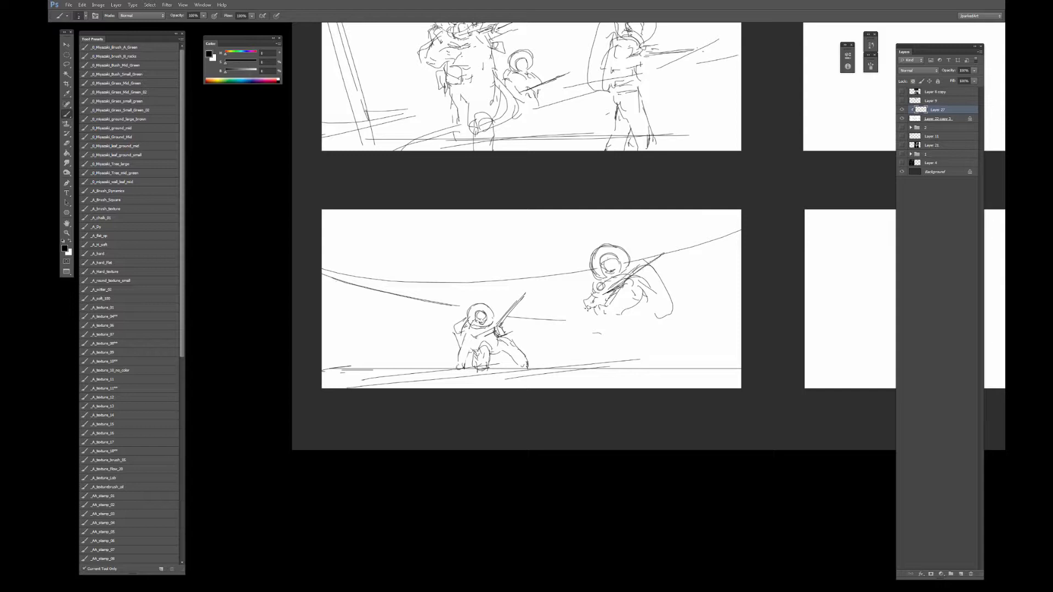
# Rework the large figure's arms and gripping hand, erasing the stray shoulder and rifle lines that overlap them.
pyautogui.moveTo(608, 315)
pyautogui.mouseDown()
pyautogui.moveTo(626, 310)
pyautogui.moveTo(580, 323)
pyautogui.moveTo(592, 332)
pyautogui.mouseUp()
pyautogui.moveTo(586, 296)
pyautogui.mouseDown()
pyautogui.moveTo(570, 313)
pyautogui.moveTo(592, 289)
pyautogui.moveTo(598, 297)
pyautogui.mouseUp()
pyautogui.press('e')
pyautogui.moveTo(664, 260)
pyautogui.mouseDown()
pyautogui.moveTo(683, 313)
pyautogui.moveTo(656, 262)
pyautogui.moveTo(613, 286)
pyautogui.moveTo(647, 340)
pyautogui.mouseUp()
pyautogui.press('b')
pyautogui.moveTo(601, 323)
pyautogui.mouseDown()
pyautogui.moveTo(597, 353)
pyautogui.moveTo(611, 331)
pyautogui.moveTo(632, 332)
pyautogui.moveTo(595, 345)
pyautogui.moveTo(592, 336)
pyautogui.moveTo(625, 317)
pyautogui.moveTo(637, 284)
pyautogui.moveTo(604, 310)
pyautogui.moveTo(637, 281)
pyautogui.moveTo(641, 293)
pyautogui.moveTo(595, 334)
pyautogui.moveTo(647, 293)
pyautogui.moveTo(620, 332)
pyautogui.moveTo(626, 316)
pyautogui.moveTo(595, 332)
pyautogui.moveTo(624, 296)
pyautogui.mouseUp()
pyautogui.press('e')
pyautogui.press('b')
pyautogui.press('e')
pyautogui.press('b')
pyautogui.press('e')
pyautogui.press('b')
# Sketch the large figure's elbow, lower torso and waistline, and mark the front glove.
pyautogui.moveTo(634, 323); pyautogui.dragTo(620, 332)
pyautogui.moveTo(605, 337); pyautogui.dragTo(601, 355)
pyautogui.moveTo(593, 351); pyautogui.dragTo(650, 340)
pyautogui.moveTo(649, 326)
pyautogui.mouseDown()
pyautogui.moveTo(647, 347)
pyautogui.moveTo(610, 356)
pyautogui.mouseUp()
pyautogui.moveTo(642, 357); pyautogui.dragTo(607, 360)
pyautogui.click(580, 313)
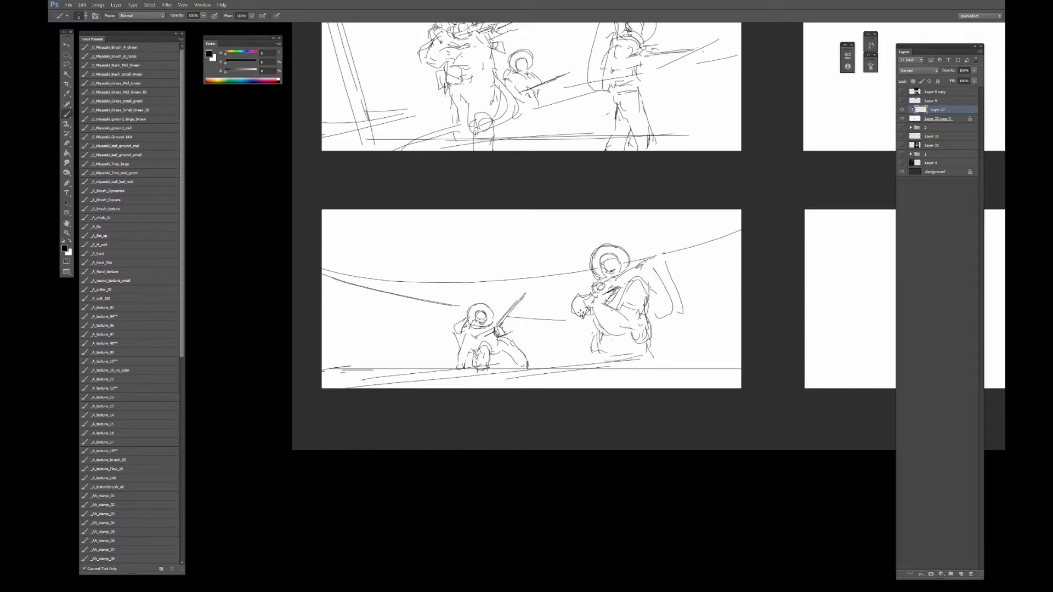
# Add angular outlines around the large figure's front hand, then erase the old helmet lines and redraw the face.
pyautogui.moveTo(583, 291); pyautogui.dragTo(562, 305)
pyautogui.moveTo(571, 293); pyautogui.dragTo(561, 307)
pyautogui.moveTo(585, 287)
pyautogui.mouseDown()
pyautogui.moveTo(580, 294)
pyautogui.moveTo(602, 274)
pyautogui.moveTo(588, 279)
pyautogui.mouseUp()
pyautogui.moveTo(581, 284)
pyautogui.mouseDown()
pyautogui.moveTo(605, 262)
pyautogui.moveTo(598, 274)
pyautogui.moveTo(611, 276)
pyautogui.mouseUp()
pyautogui.press('e')
pyautogui.press('b')
pyautogui.moveTo(608, 254)
pyautogui.mouseDown()
pyautogui.moveTo(594, 266)
pyautogui.moveTo(603, 278)
pyautogui.mouseUp()
pyautogui.moveTo(595, 269); pyautogui.dragTo(614, 254)
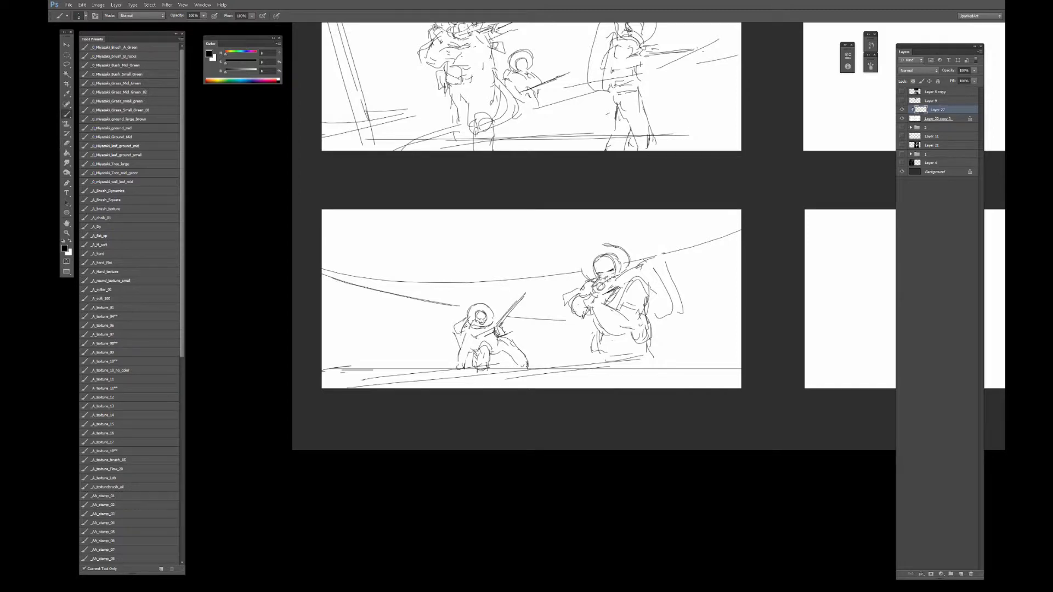
# Redraw the large figure's round helmet, sketch both legs down to the panel edge and erase the overlapping ground lines.
pyautogui.moveTo(584, 274)
pyautogui.mouseDown()
pyautogui.moveTo(597, 245)
pyautogui.moveTo(627, 263)
pyautogui.moveTo(657, 259)
pyautogui.mouseUp()
pyautogui.moveTo(610, 368)
pyautogui.mouseDown()
pyautogui.moveTo(647, 355)
pyautogui.moveTo(663, 387)
pyautogui.mouseUp()
pyautogui.moveTo(594, 356); pyautogui.dragTo(586, 387)
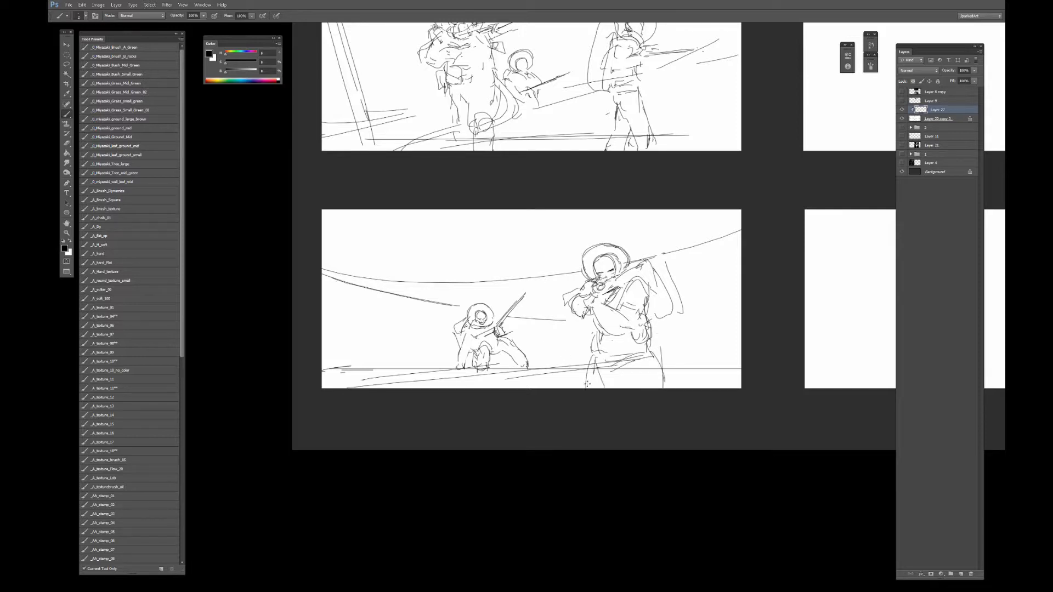
pyautogui.press('e')
pyautogui.moveTo(661, 349)
pyautogui.mouseDown()
pyautogui.moveTo(663, 368)
pyautogui.moveTo(609, 367)
pyautogui.moveTo(656, 371)
pyautogui.moveTo(661, 387)
pyautogui.moveTo(612, 387)
pyautogui.mouseUp()
# Sketch a tall rounded backpack behind the large figure's shoulder and back.
pyautogui.press('b')
pyautogui.moveTo(660, 286); pyautogui.dragTo(672, 343)
pyautogui.moveTo(643, 256); pyautogui.dragTo(670, 307)
pyautogui.moveTo(626, 258)
pyautogui.mouseDown()
pyautogui.moveTo(660, 267)
pyautogui.moveTo(676, 351)
pyautogui.mouseUp()
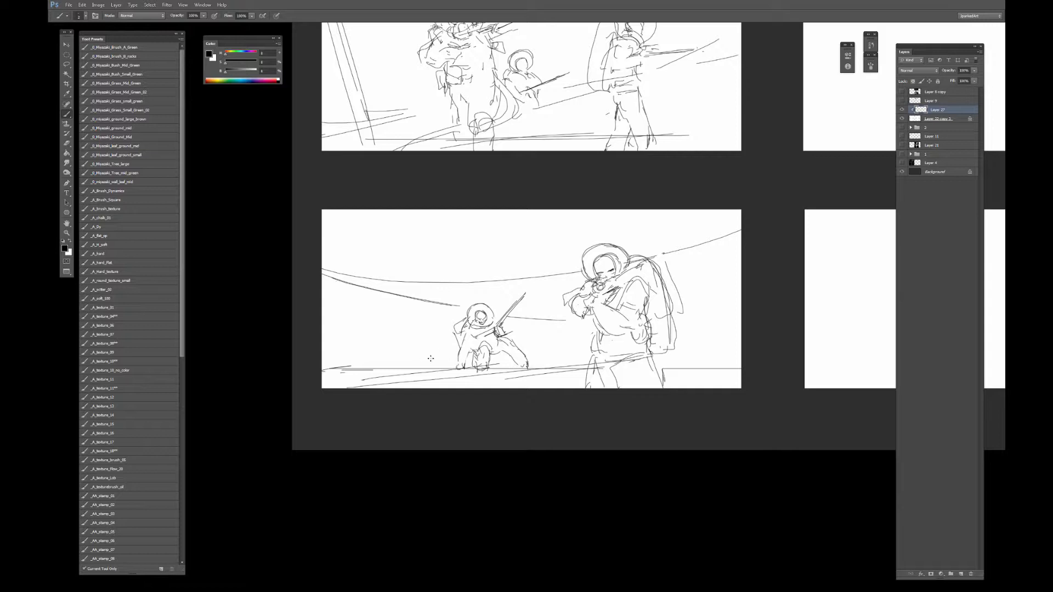
pyautogui.moveTo(430, 358)
pyautogui.mouseDown()
pyautogui.moveTo(448, 366)
pyautogui.moveTo(443, 380)
pyautogui.moveTo(460, 364)
pyautogui.mouseUp()
pyautogui.hotkey('ctrl', 'alt', 'z')
pyautogui.hotkey('ctrl', 'alt', 'z')
pyautogui.hotkey('ctrl', 'alt', 'z')
pyautogui.moveTo(409, 307)
pyautogui.mouseDown()
pyautogui.moveTo(406, 318)
pyautogui.moveTo(427, 323)
pyautogui.mouseUp()
pyautogui.hotkey('ctrl', 'alt', 'z')
pyautogui.hotkey('ctrl', 'alt', 'z')
pyautogui.hotkey('ctrl', 'alt', 'z')
# Sketch rising diagonal lines behind the large figure and a small distant figure between the two soldiers.
pyautogui.moveTo(379, 370)
pyautogui.mouseDown()
pyautogui.moveTo(568, 348)
pyautogui.moveTo(587, 313)
pyautogui.mouseUp()
pyautogui.moveTo(672, 274); pyautogui.dragTo(722, 235)
pyautogui.moveTo(545, 314)
pyautogui.mouseDown()
pyautogui.moveTo(548, 331)
pyautogui.moveTo(548, 318)
pyautogui.moveTo(540, 344)
pyautogui.moveTo(532, 340)
pyautogui.moveTo(555, 337)
pyautogui.moveTo(553, 349)
pyautogui.mouseUp()
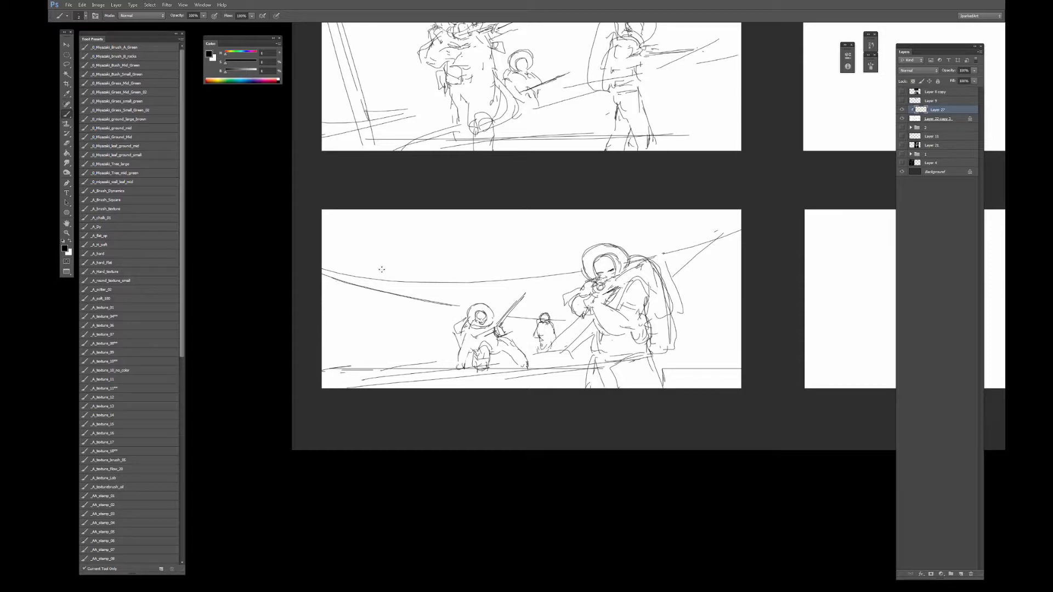
# Draw slanted background beams at both sides of the lower-left panel.
pyautogui.moveTo(385, 267)
pyautogui.mouseDown()
pyautogui.moveTo(331, 335)
pyautogui.moveTo(391, 276)
pyautogui.mouseUp()
pyautogui.hotkey('ctrl', 'z')
pyautogui.moveTo(325, 337); pyautogui.dragTo(396, 271)
pyautogui.moveTo(702, 219); pyautogui.dragTo(719, 361)
pyautogui.moveTo(679, 190); pyautogui.dragTo(660, 266)
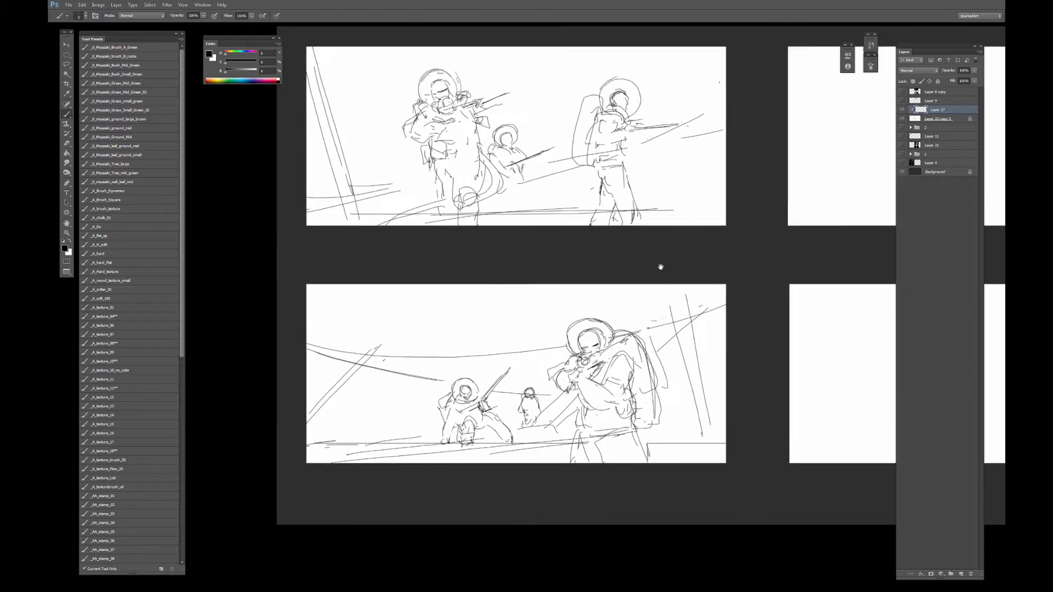
# Add a new clipped layer between the white panels and the line sketch, and choose the _A_hard_Flat brush.
pyautogui.click(944, 119)
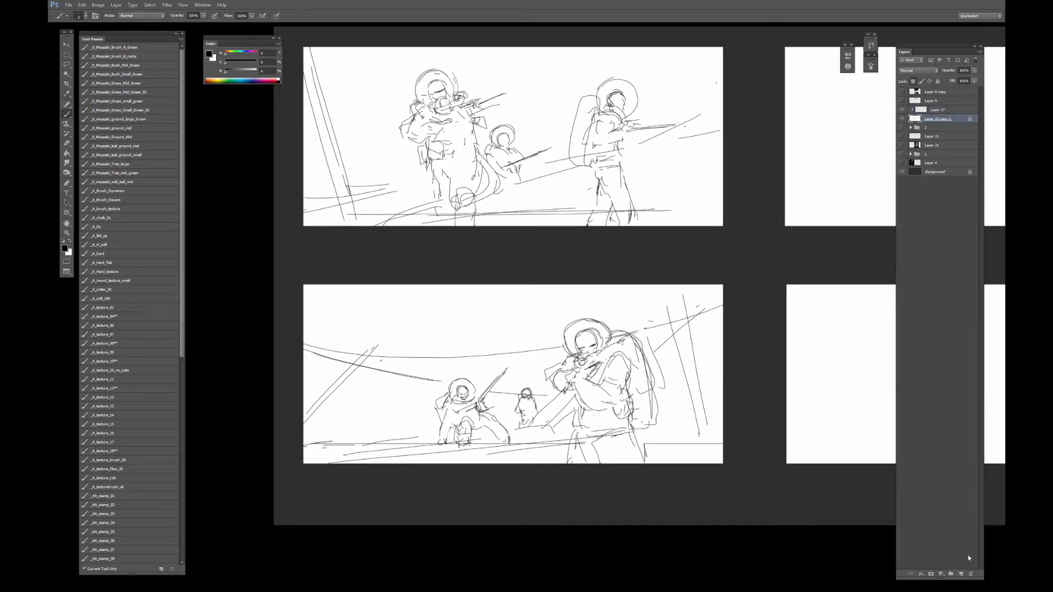
pyautogui.click(961, 574)
pyautogui.click(110, 247)
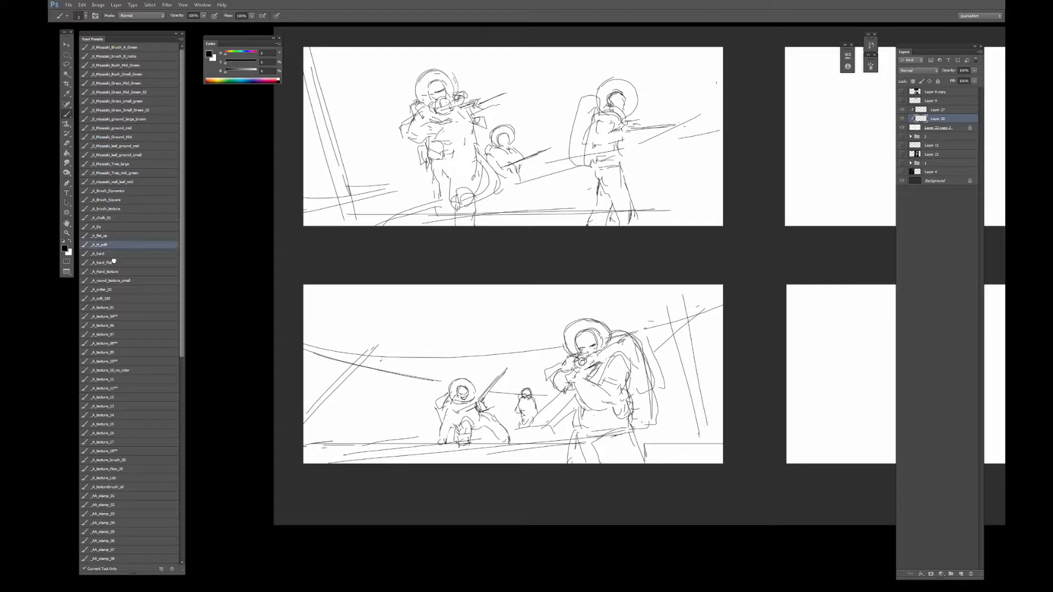
pyautogui.click(114, 263)
pyautogui.moveTo(479, 336); pyautogui.dragTo(491, 320)
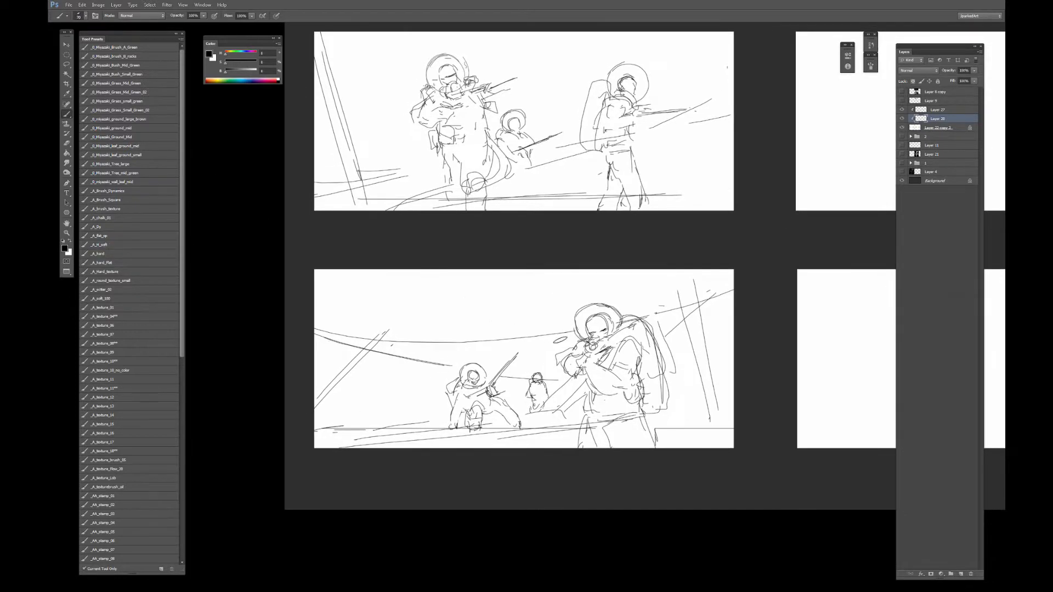
pyautogui.moveTo(576, 358); pyautogui.dragTo(599, 343)
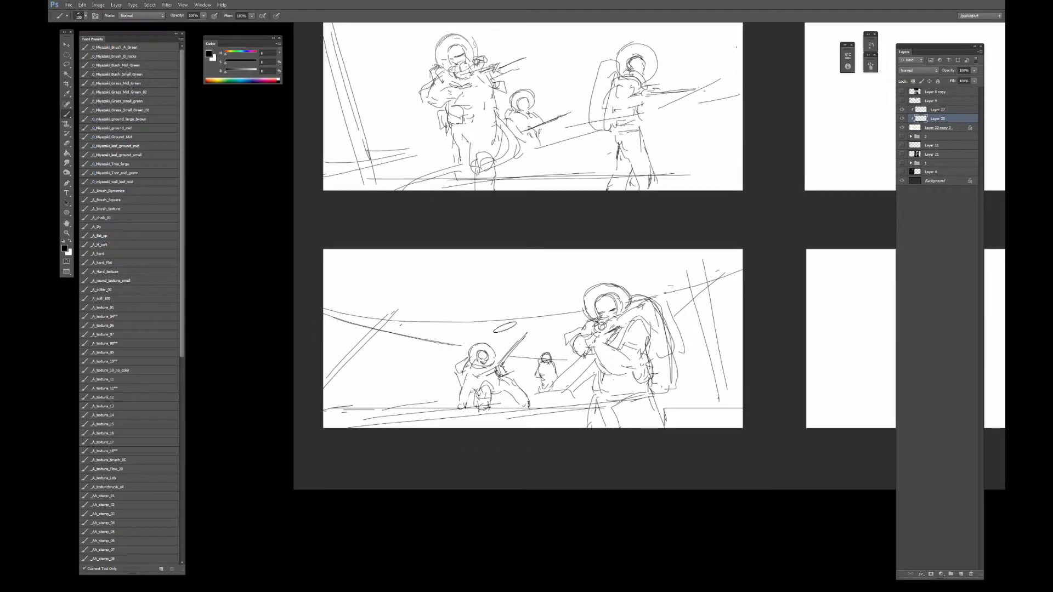
pyautogui.moveTo(495, 237); pyautogui.dragTo(497, 323)
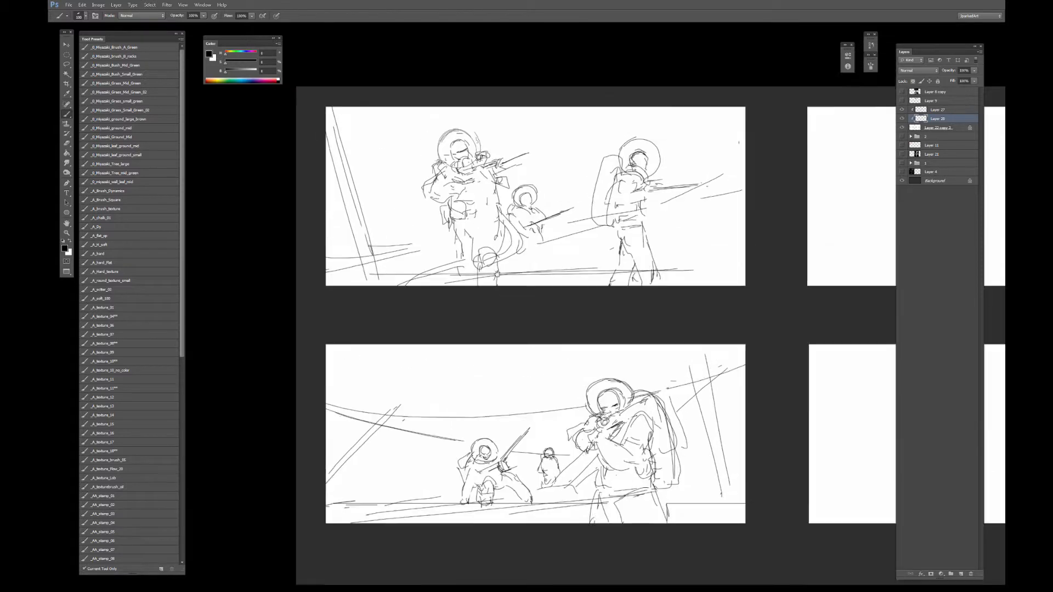
# Paint a straight solid black beam over the slanted guide lines at the left of the upper-left panel.
pyautogui.press('[')
pyautogui.press('[')
pyautogui.press('[')
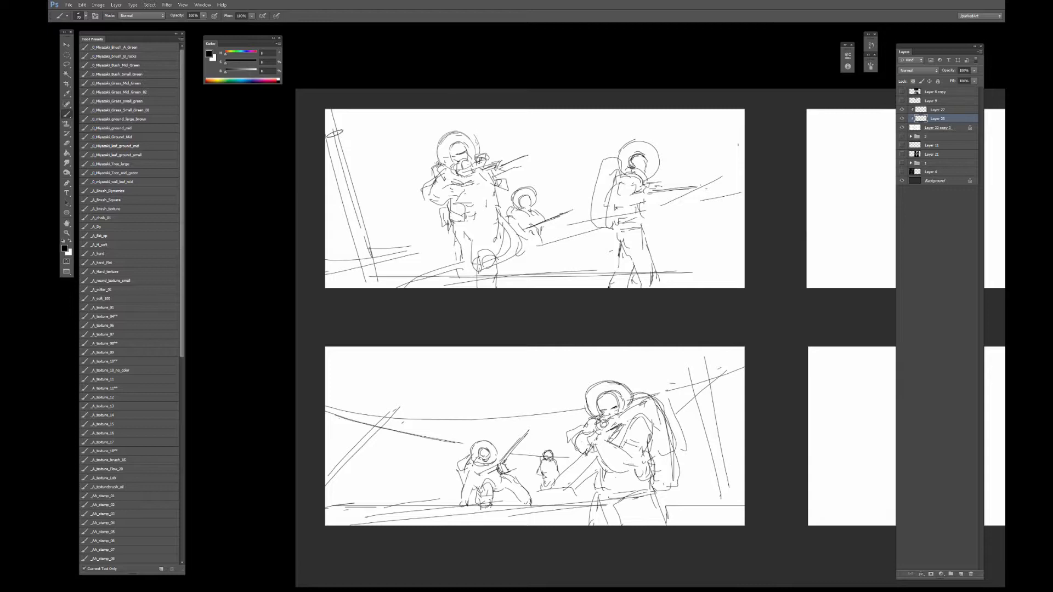
pyautogui.click(332, 117)
pyautogui.keyDown('shift'); pyautogui.click(378, 287); pyautogui.keyUp('shift')
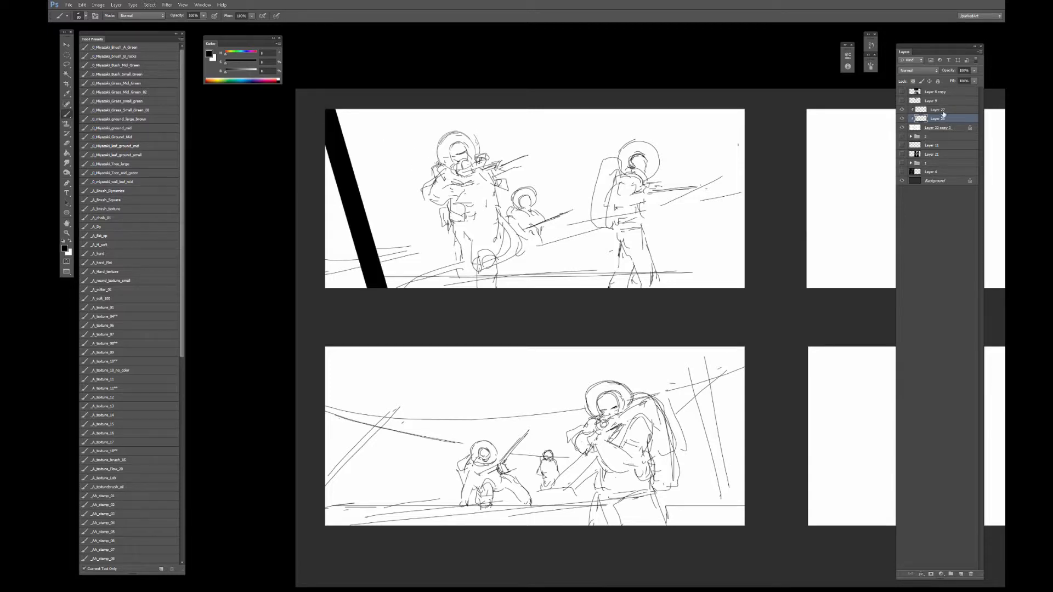
# Colorize the line sketch layer red by adjusting its hue, saturation and lightness.
pyautogui.hotkey('alt', ']')
pyautogui.hotkey('ctrl', 'u')
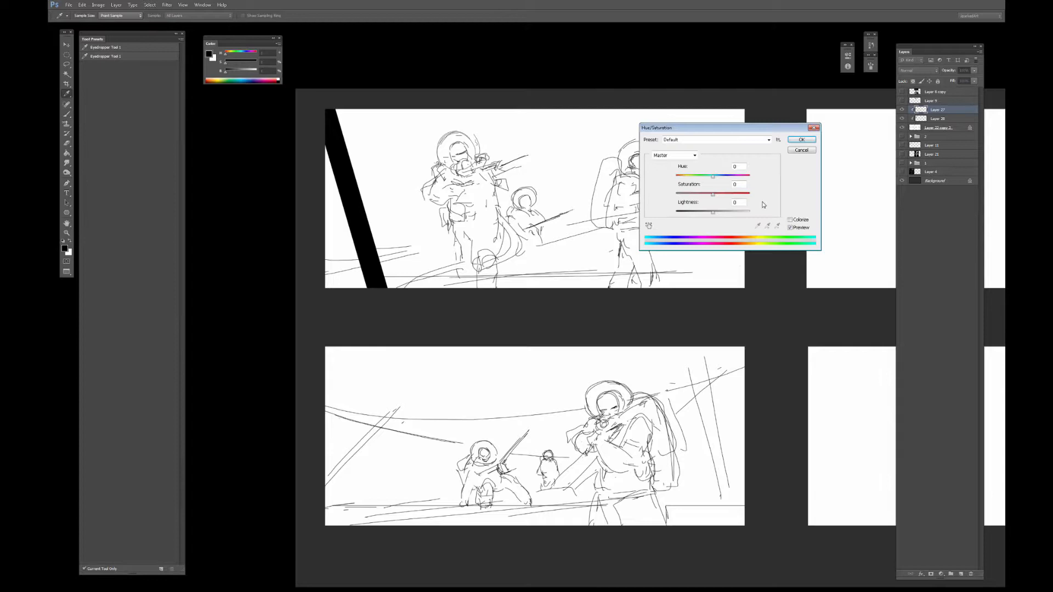
pyautogui.click(790, 220)
pyautogui.click(713, 212)
pyautogui.moveTo(705, 196); pyautogui.dragTo(729, 213)
pyautogui.press('Return')
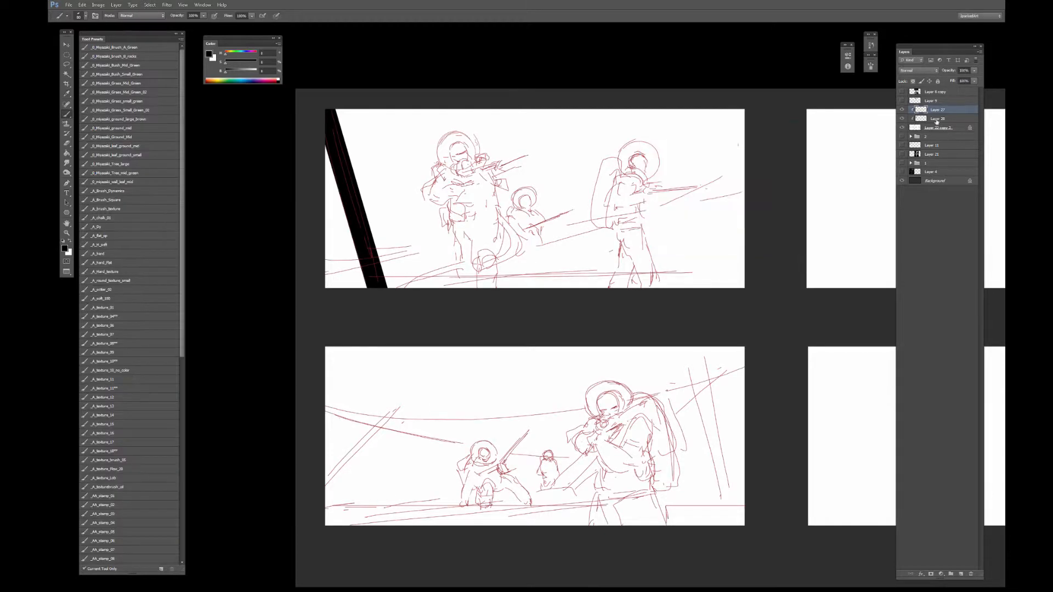
# On the paint layer, add a short black ground stroke beside the beam's foot and try a horizontal ground line.
pyautogui.hotkey('alt', '[')
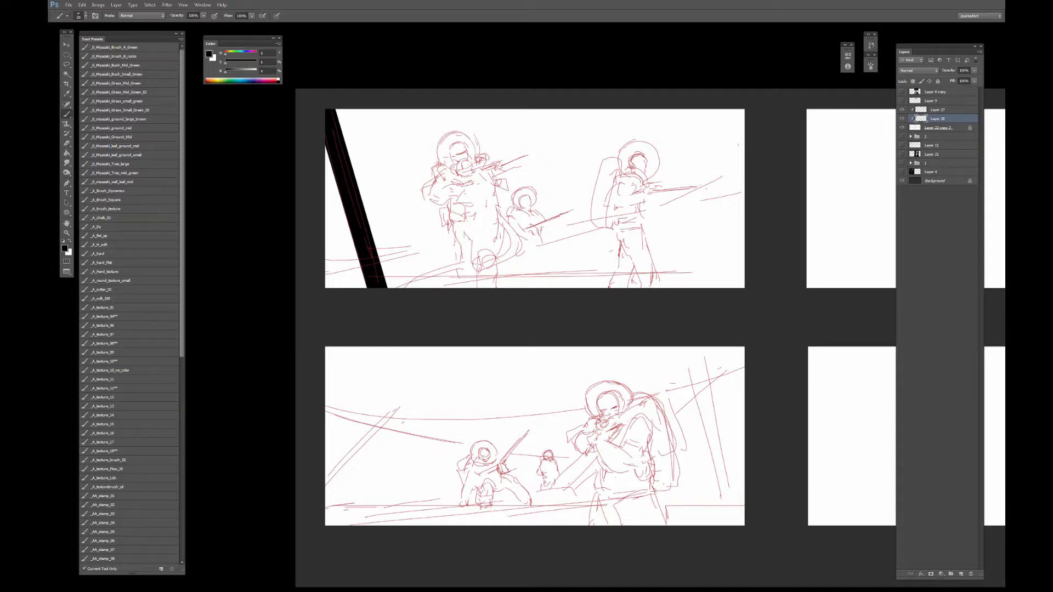
pyautogui.moveTo(391, 287); pyautogui.dragTo(422, 278)
pyautogui.moveTo(324, 281); pyautogui.dragTo(701, 280)
pyautogui.hotkey('ctrl', 'z')
pyautogui.moveTo(324, 280); pyautogui.dragTo(745, 280)
pyautogui.hotkey('ctrl', 'z')
# Using a much larger brush, paint a black ground shape and a broad diagonal black band over the upper-left panel's standing figure.
pyautogui.press(']')
pyautogui.press(']')
pyautogui.press(']')
pyautogui.press(']')
pyautogui.press(']')
pyautogui.press(']')
pyautogui.press(']')
pyautogui.press(']')
pyautogui.press(']')
pyautogui.press(']')
pyautogui.press(']')
pyautogui.press(']')
pyautogui.moveTo(759, 273); pyautogui.dragTo(581, 306)
pyautogui.moveTo(693, 146); pyautogui.dragTo(532, 375)
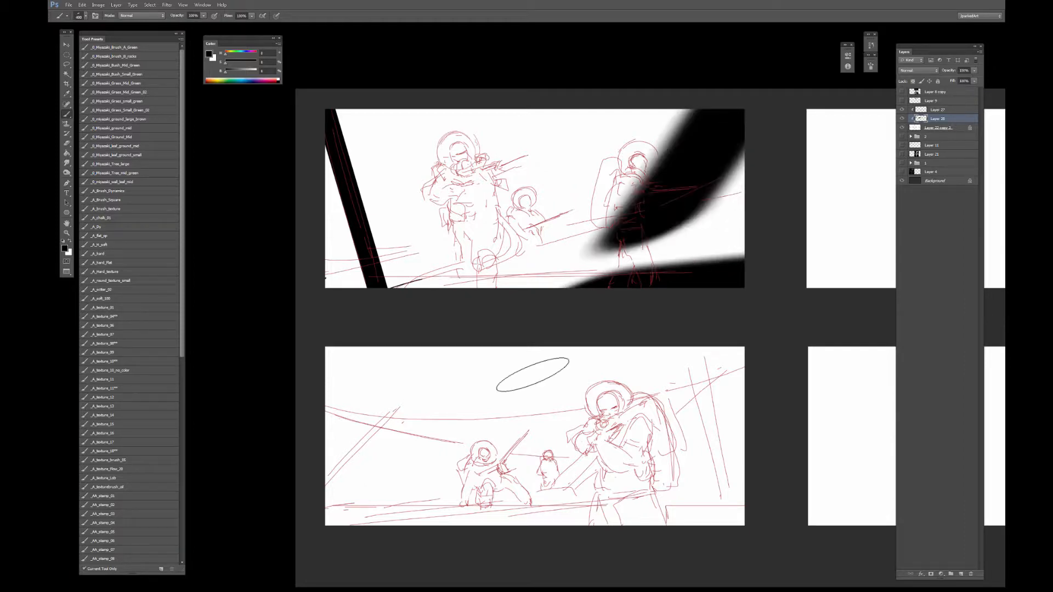
pyautogui.press('[')
pyautogui.press('[')
pyautogui.press('[')
pyautogui.press('[')
pyautogui.press('[')
pyautogui.press('[')
pyautogui.press(']')
pyautogui.press(']')
pyautogui.press(']')
pyautogui.press(']')
pyautogui.press(']')
pyautogui.press(']')
pyautogui.press(']')
pyautogui.press(']')
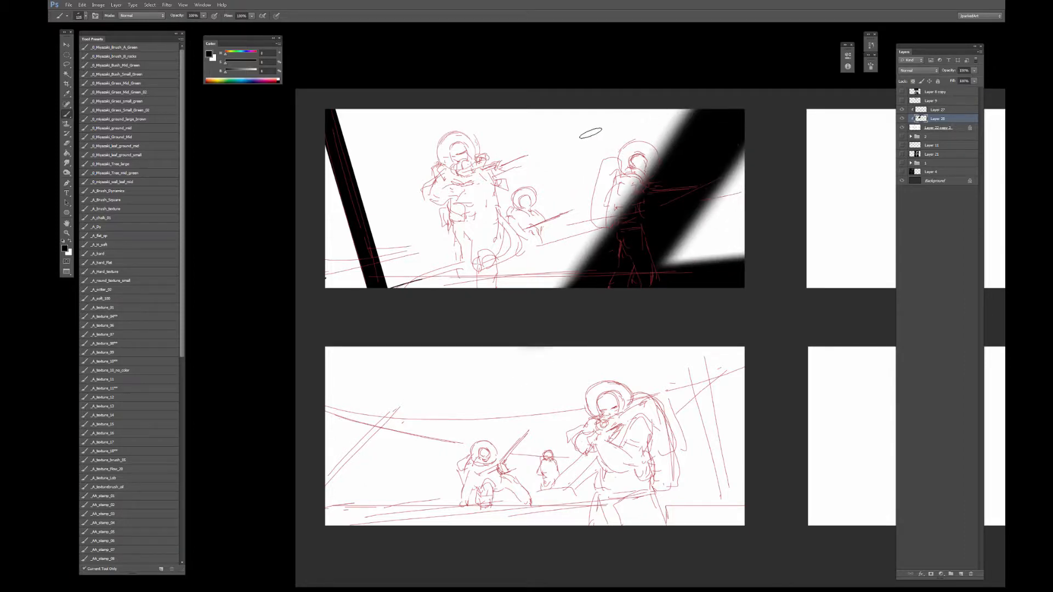
pyautogui.press(']')
pyautogui.press(']')
pyautogui.press(']')
pyautogui.press(']')
pyautogui.moveTo(713, 200); pyautogui.dragTo(471, 266)
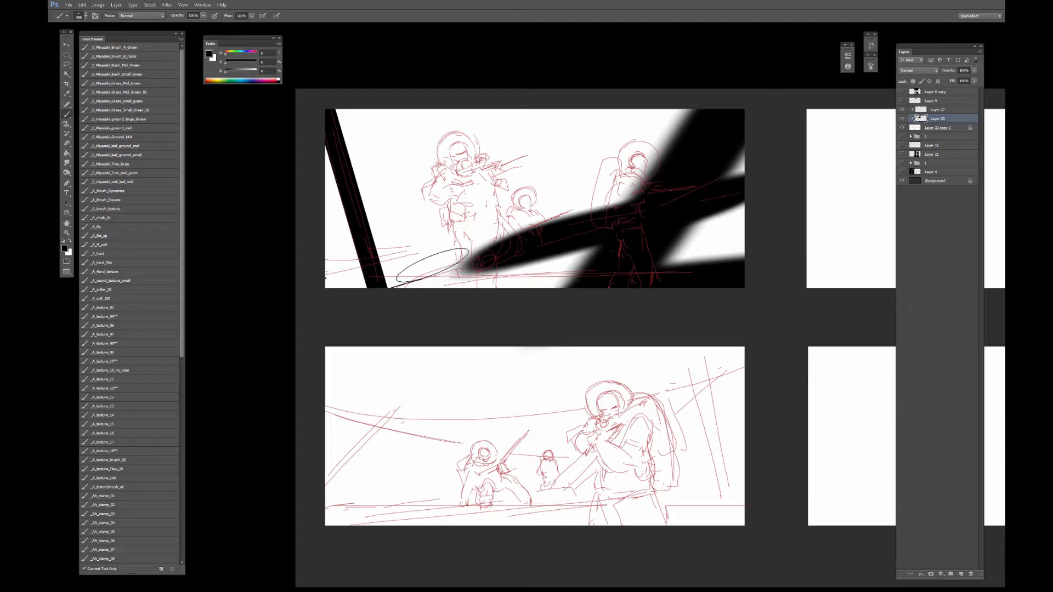
pyautogui.hotkey('ctrl', 'z')
# Using a smaller brush, paint a black band sloping from the upper-left panel's right edge down to the left figure's legs.
pyautogui.press('[')
pyautogui.press('[')
pyautogui.press('[')
pyautogui.press('[')
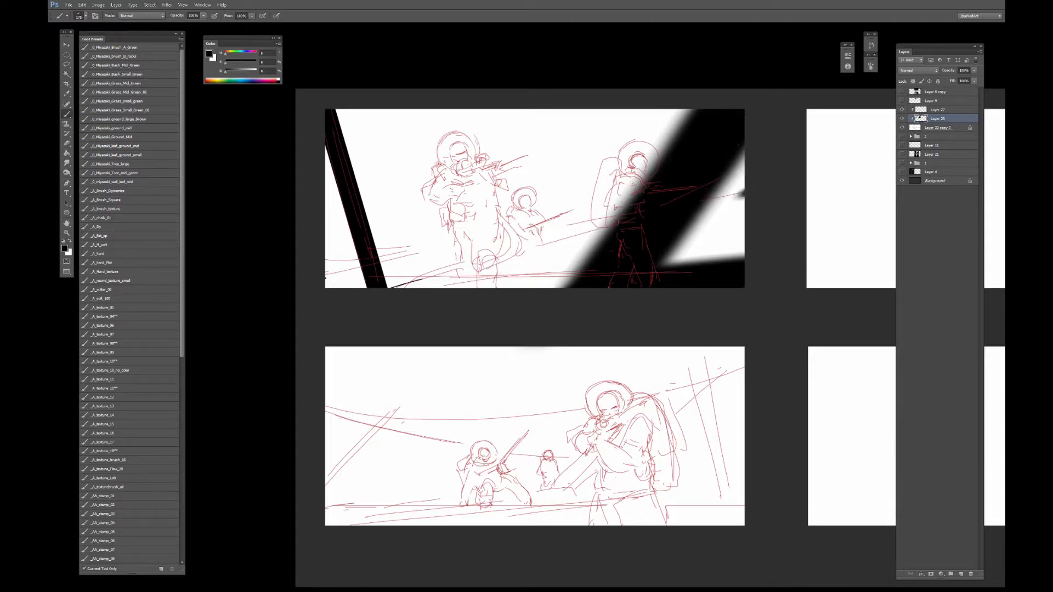
pyautogui.moveTo(737, 191); pyautogui.dragTo(472, 267)
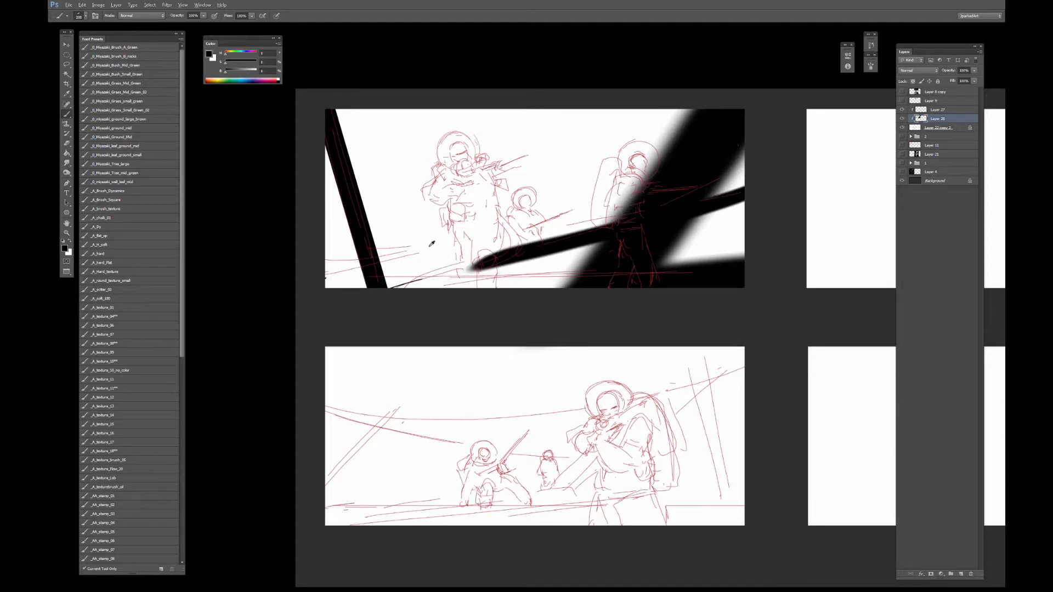
# Trim the left end of the sloping black band with white strokes.
pyautogui.press('x')
pyautogui.moveTo(379, 282); pyautogui.dragTo(564, 241)
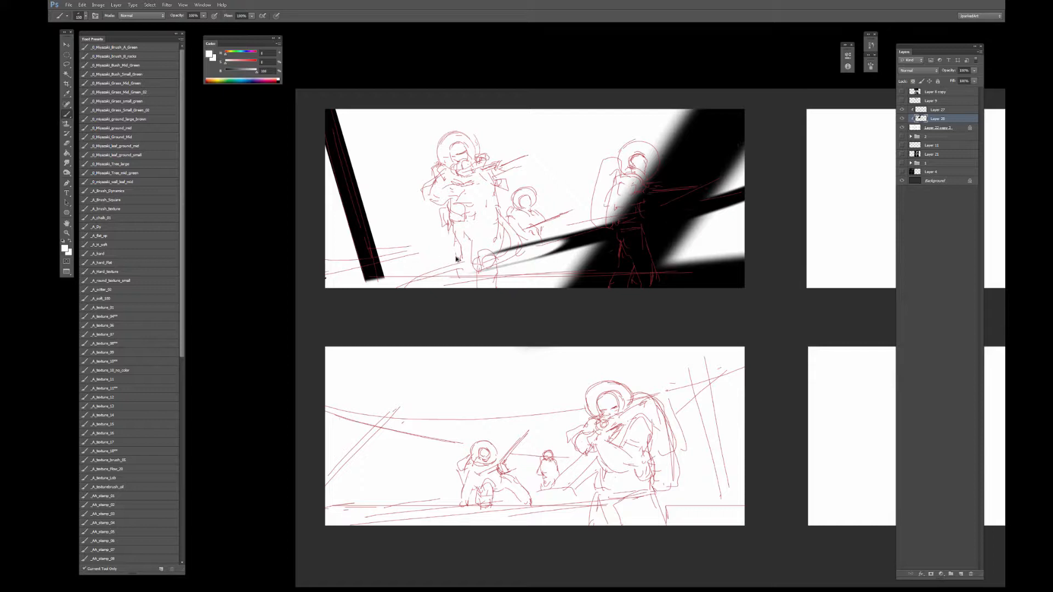
pyautogui.hotkey('ctrl', 'z')
pyautogui.moveTo(545, 241)
pyautogui.mouseDown()
pyautogui.moveTo(529, 258)
pyautogui.moveTo(472, 271)
pyautogui.mouseUp()
# Paint a narrow slanted black beam beside the standing figure, running from the upper-left panel's top edge to the ground.
pyautogui.press('x')
pyautogui.moveTo(589, 193); pyautogui.dragTo(519, 286)
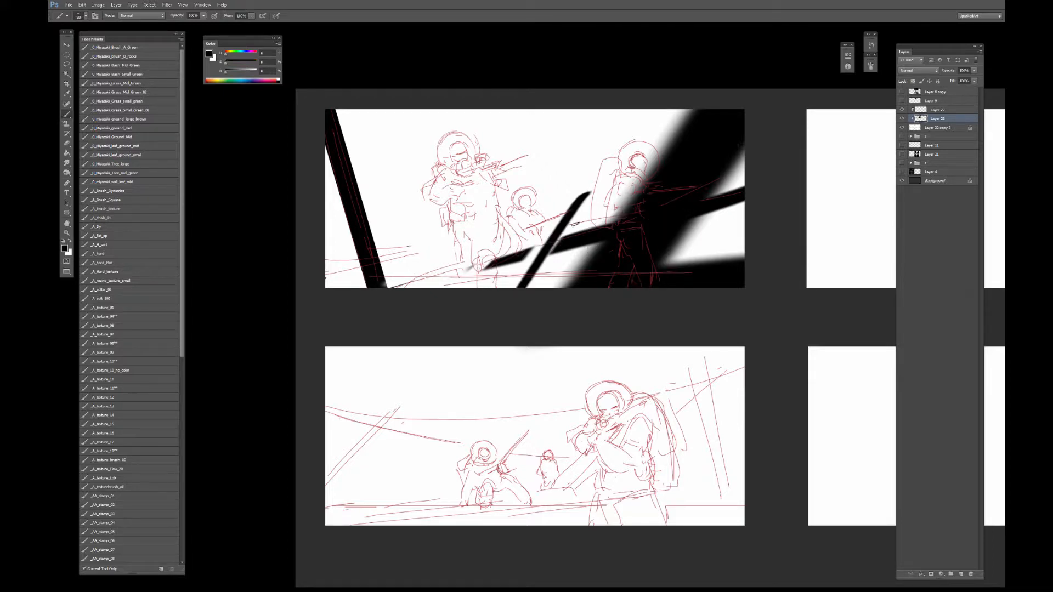
pyautogui.hotkey('ctrl', 'z')
pyautogui.moveTo(598, 149); pyautogui.dragTo(554, 262)
pyautogui.hotkey('ctrl', 'z')
pyautogui.moveTo(609, 129); pyautogui.dragTo(531, 285)
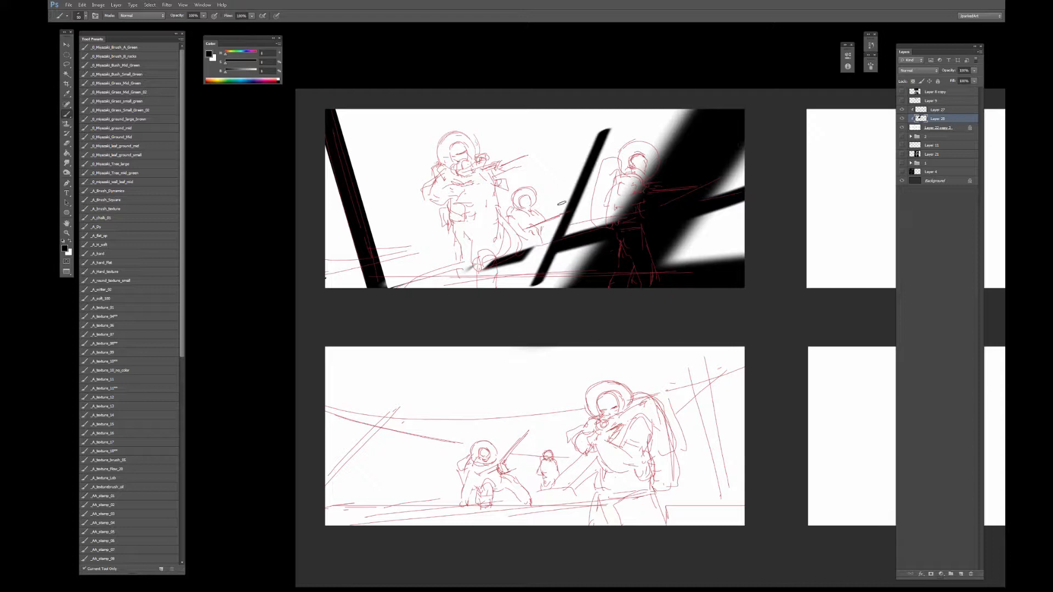
pyautogui.moveTo(617, 113); pyautogui.dragTo(586, 187)
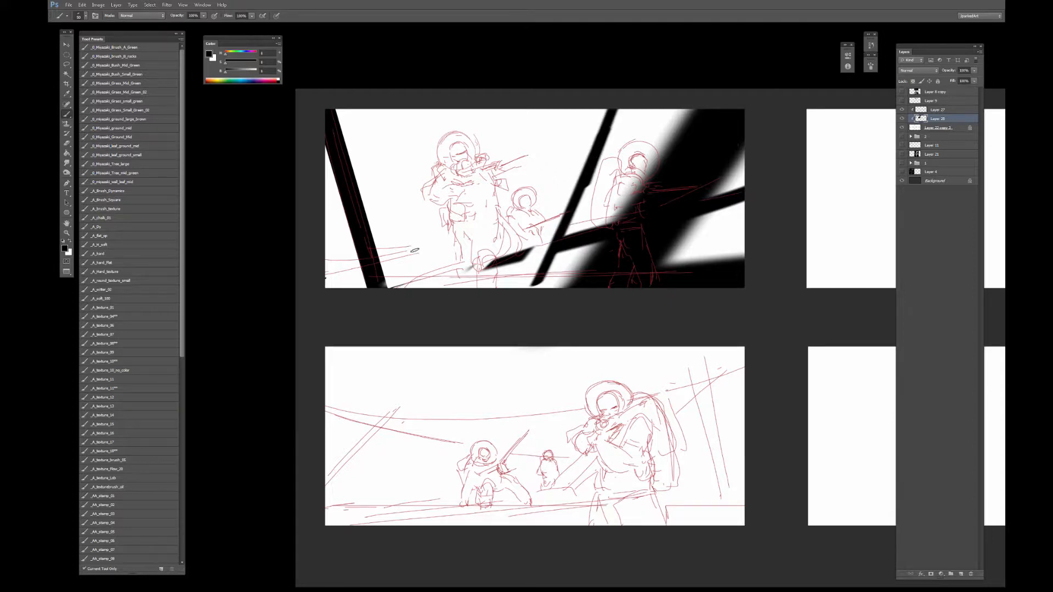
# Draw a thin black horizon line across the full width of the upper storyboard panel, near its lower edge.
pyautogui.press(']')
pyautogui.press(']')
pyautogui.press(']')
pyautogui.press(']')
pyautogui.keyDown('alt'); pyautogui.click(344, 212); pyautogui.keyUp('alt')
pyautogui.keyDown('alt'); pyautogui.click(313, 218); pyautogui.keyUp('alt')
pyautogui.keyDown('alt'); pyautogui.click(301, 178); pyautogui.keyUp('alt')
pyautogui.moveTo(341, 274); pyautogui.dragTo(751, 272)
pyautogui.hotkey('ctrl', 'z')
pyautogui.moveTo(324, 275)
pyautogui.mouseDown()
pyautogui.moveTo(751, 276)
pyautogui.moveTo(748, 286)
pyautogui.mouseUp()
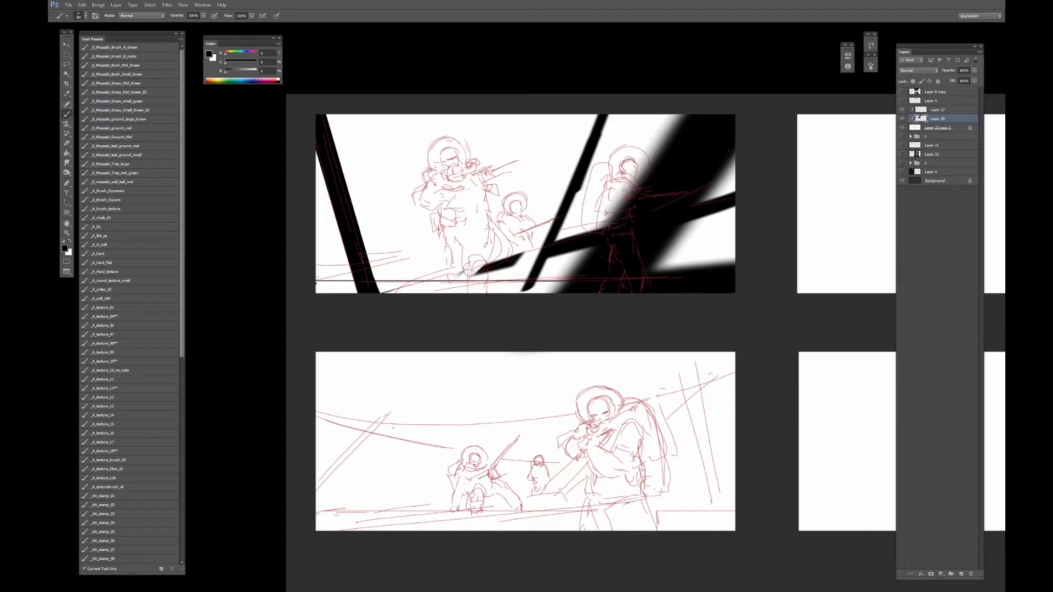
# Paint black vertical and diagonal supports beneath the beam at the far right end of the upper panel.
pyautogui.moveTo(708, 222); pyautogui.dragTo(683, 269)
pyautogui.moveTo(702, 190); pyautogui.dragTo(699, 269)
pyautogui.moveTo(719, 170); pyautogui.dragTo(710, 195)
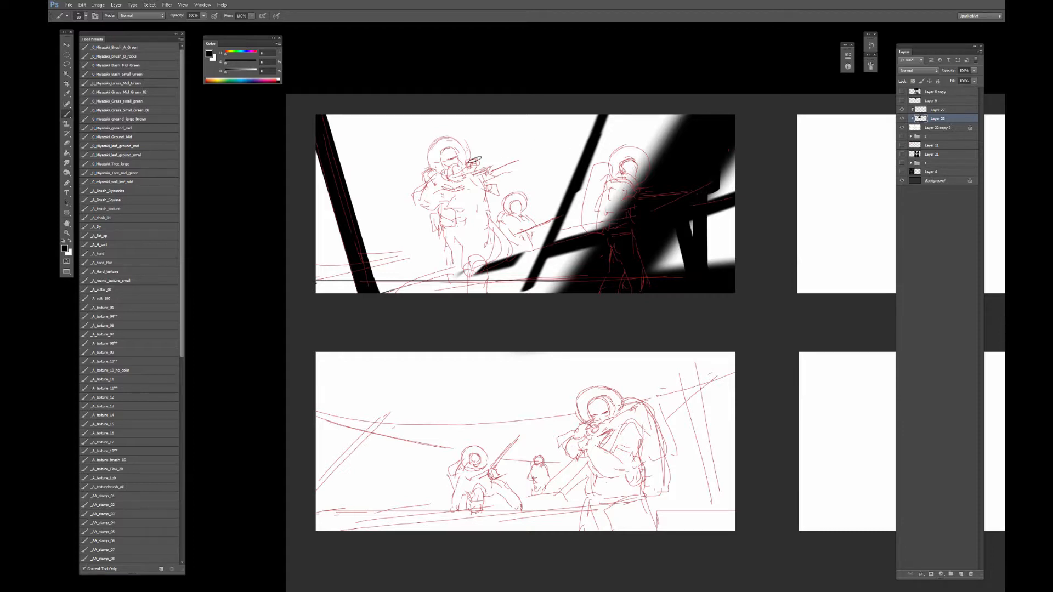
# Block in the foreground soldier's face, neck and near shoulder in solid black over the red sketch.
pyautogui.scroll(1, 475, 160)
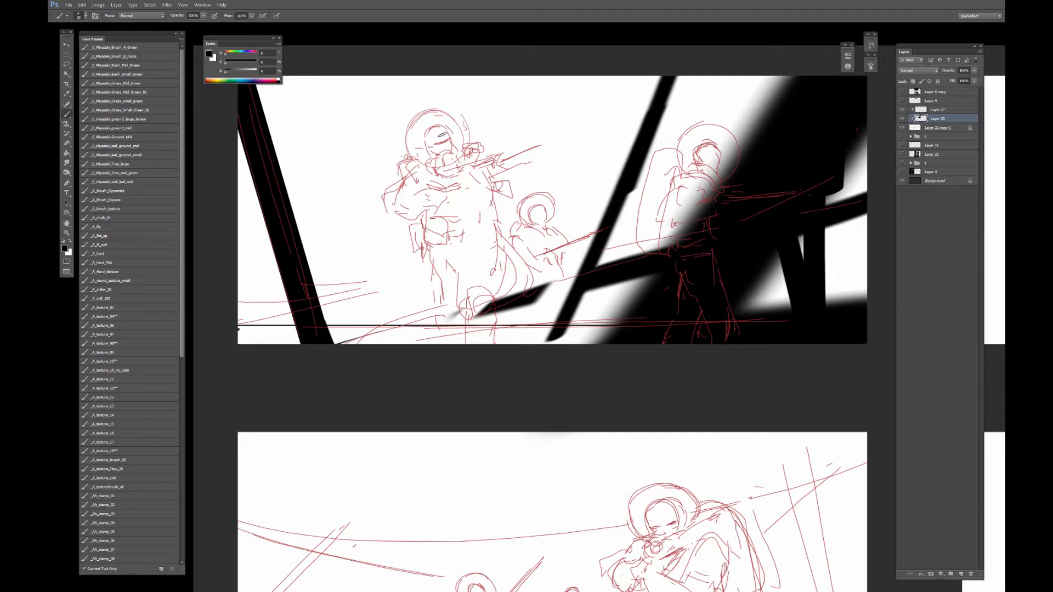
pyautogui.moveTo(442, 135); pyautogui.dragTo(445, 135)
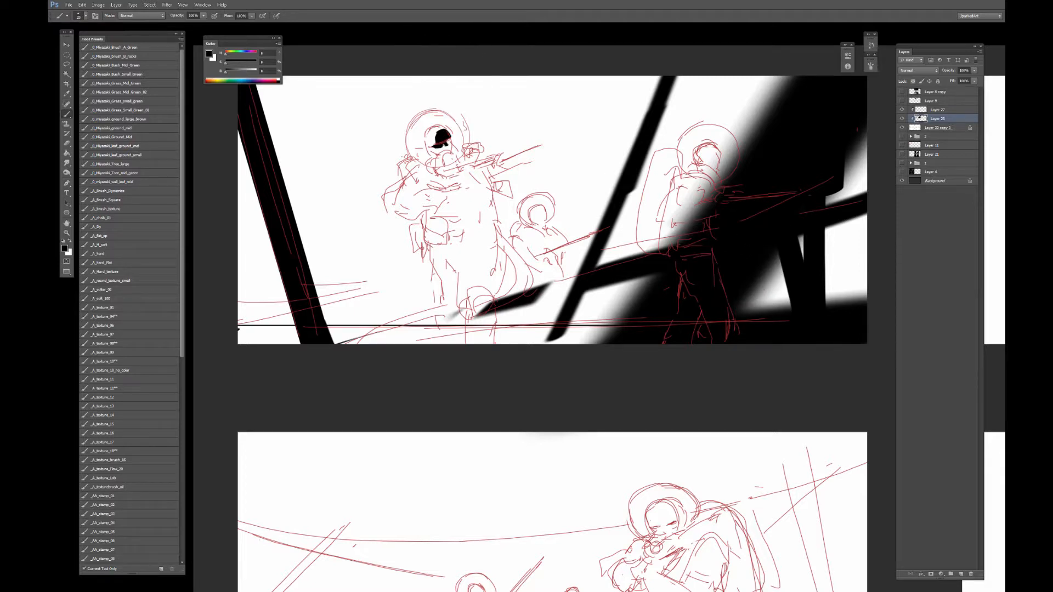
pyautogui.moveTo(449, 139); pyautogui.dragTo(449, 153)
pyautogui.moveTo(437, 153); pyautogui.dragTo(443, 158)
pyautogui.moveTo(438, 156)
pyautogui.mouseDown()
pyautogui.moveTo(441, 166)
pyautogui.moveTo(426, 165)
pyautogui.moveTo(465, 162)
pyautogui.moveTo(404, 170)
pyautogui.moveTo(417, 164)
pyautogui.moveTo(411, 181)
pyautogui.moveTo(442, 178)
pyautogui.mouseUp()
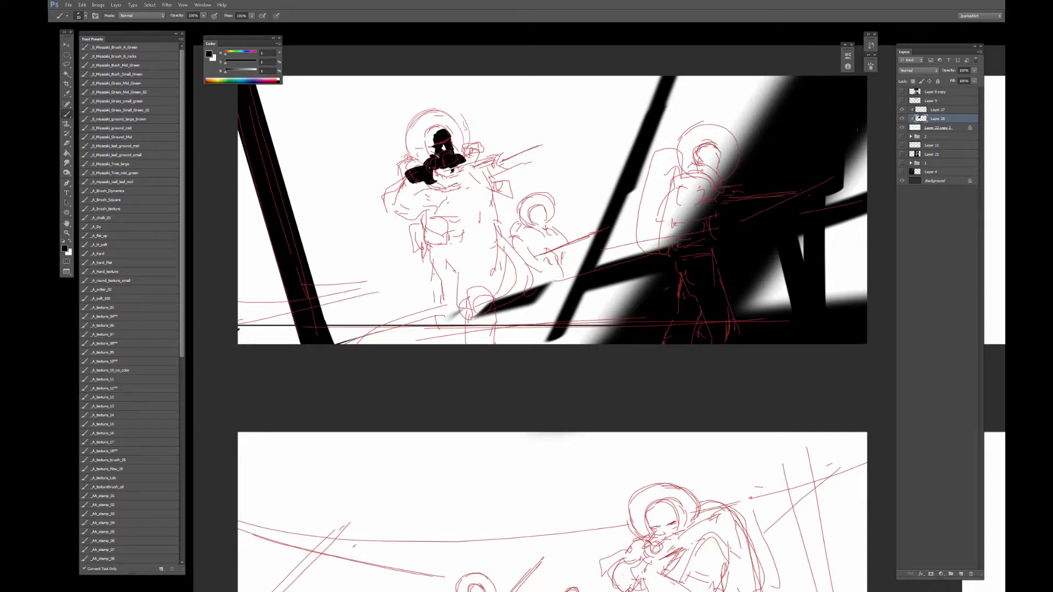
# Paint the foreground soldier's far shoulder, raised arm and upper torso in black.
pyautogui.moveTo(451, 169); pyautogui.dragTo(455, 175)
pyautogui.moveTo(463, 160); pyautogui.dragTo(479, 150)
pyautogui.moveTo(436, 195)
pyautogui.mouseDown()
pyautogui.moveTo(436, 204)
pyautogui.moveTo(442, 198)
pyautogui.moveTo(404, 197)
pyautogui.moveTo(407, 187)
pyautogui.mouseUp()
pyautogui.moveTo(436, 184)
pyautogui.mouseDown()
pyautogui.moveTo(403, 218)
pyautogui.moveTo(441, 215)
pyautogui.moveTo(439, 238)
pyautogui.moveTo(420, 226)
pyautogui.moveTo(453, 223)
pyautogui.moveTo(447, 204)
pyautogui.moveTo(459, 217)
pyautogui.mouseUp()
pyautogui.moveTo(443, 181); pyautogui.dragTo(435, 185)
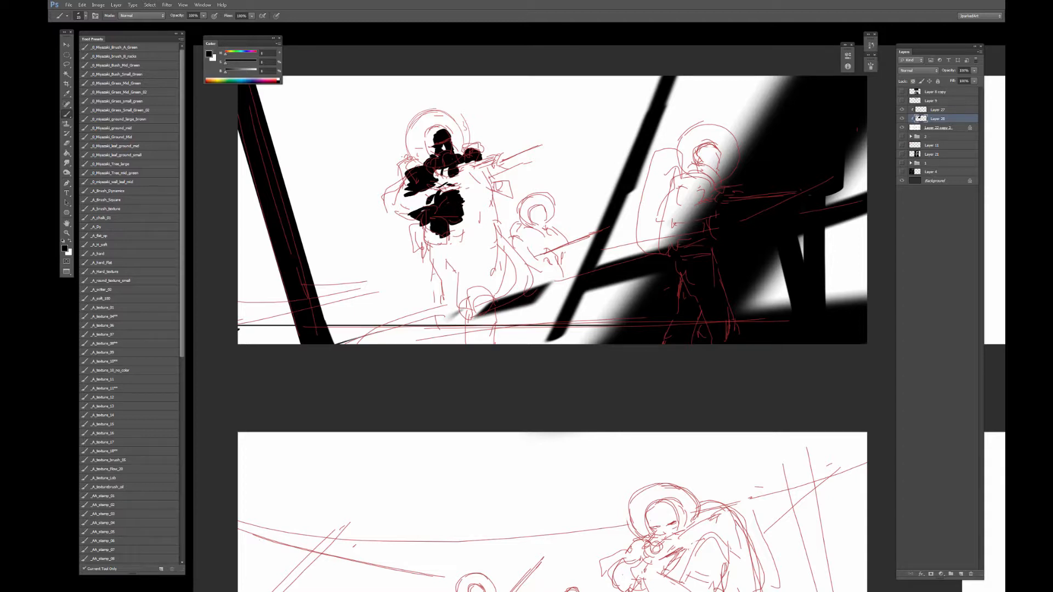
# Shape the foreground soldier's rifle body by alternating black and white paint, and fill out both shoulders in black.
pyautogui.press('x')
pyautogui.keyDown('alt'); pyautogui.click(447, 173); pyautogui.keyUp('alt')
pyautogui.keyDown('alt'); pyautogui.click(446, 165); pyautogui.keyUp('alt')
pyautogui.moveTo(454, 176)
pyautogui.mouseDown()
pyautogui.moveTo(472, 178)
pyautogui.moveTo(509, 154)
pyautogui.moveTo(457, 166)
pyautogui.moveTo(499, 155)
pyautogui.mouseUp()
pyautogui.press('x')
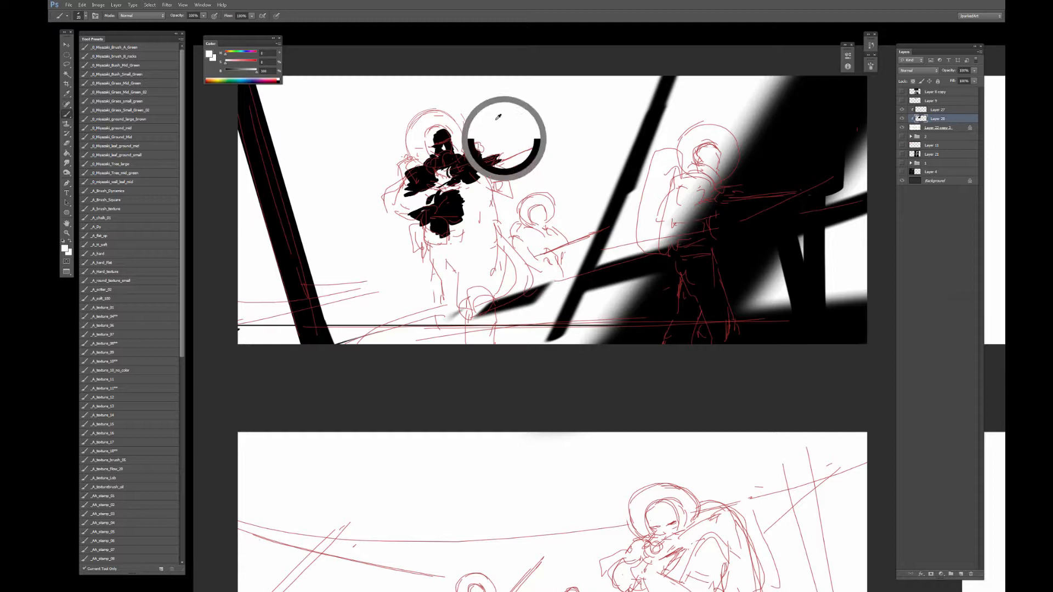
pyautogui.moveTo(478, 177); pyautogui.dragTo(505, 40)
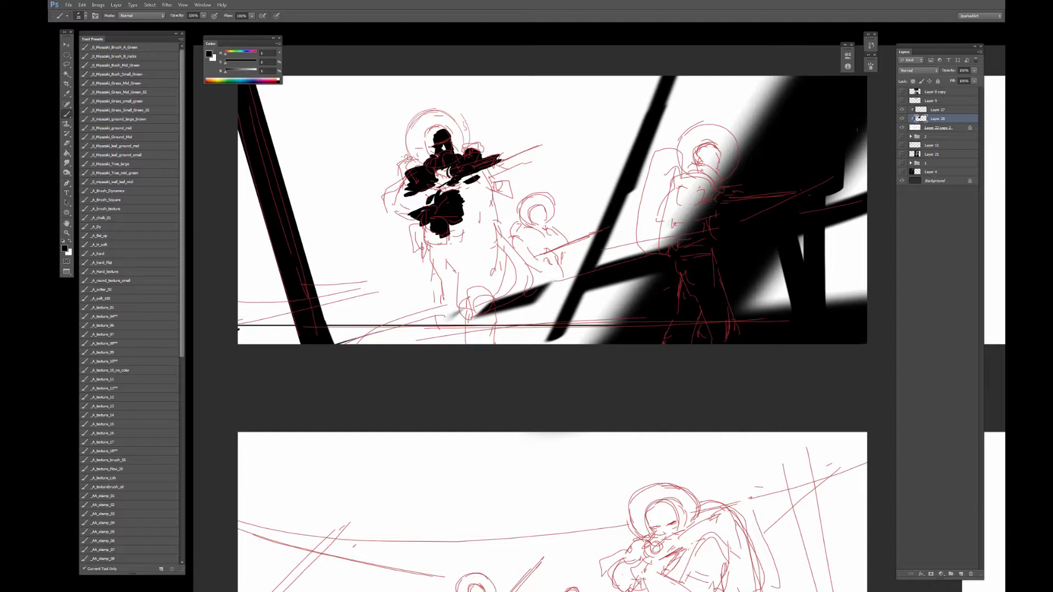
pyautogui.moveTo(403, 165)
pyautogui.mouseDown()
pyautogui.moveTo(397, 178)
pyautogui.moveTo(394, 167)
pyautogui.moveTo(409, 176)
pyautogui.moveTo(419, 163)
pyautogui.moveTo(393, 183)
pyautogui.mouseUp()
pyautogui.moveTo(472, 144); pyautogui.dragTo(479, 150)
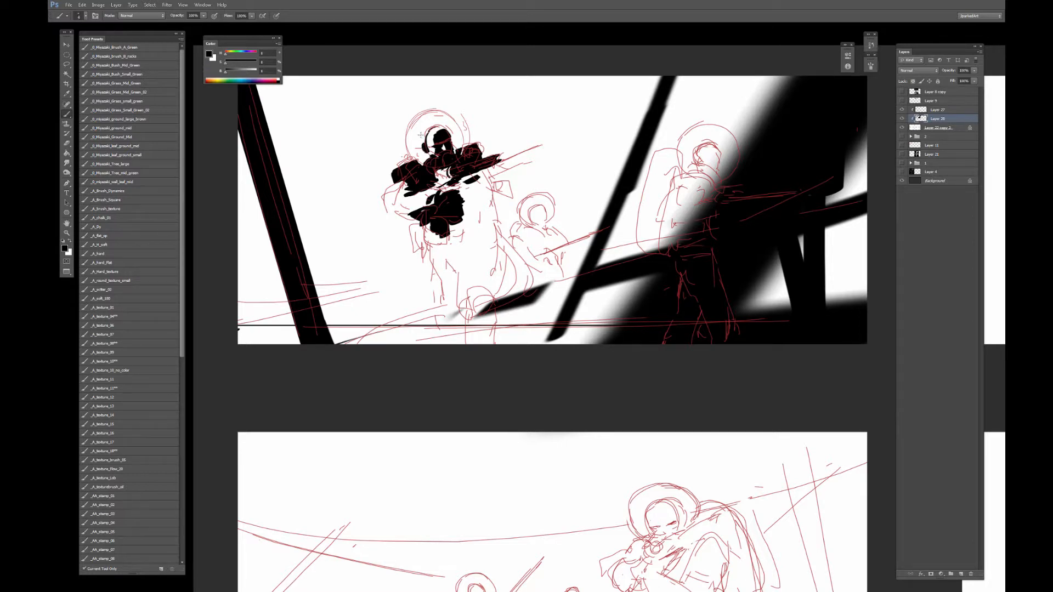
# Outline the foreground soldier's round helmet with a thin black line and paint the rifle's long barrel.
pyautogui.press('[')
pyautogui.press('[')
pyautogui.press('[')
pyautogui.moveTo(419, 132)
pyautogui.mouseDown()
pyautogui.moveTo(421, 140)
pyautogui.moveTo(406, 128)
pyautogui.moveTo(427, 113)
pyautogui.mouseUp()
pyautogui.hotkey('ctrl', 'alt', 'z')
pyautogui.hotkey('ctrl', 'alt', 'z')
pyautogui.moveTo(407, 144); pyautogui.dragTo(437, 108)
pyautogui.hotkey('ctrl', 'alt', 'z')
pyautogui.moveTo(407, 147)
pyautogui.mouseDown()
pyautogui.moveTo(422, 116)
pyautogui.moveTo(464, 127)
pyautogui.moveTo(468, 144)
pyautogui.mouseUp()
pyautogui.moveTo(486, 166); pyautogui.dragTo(541, 145)
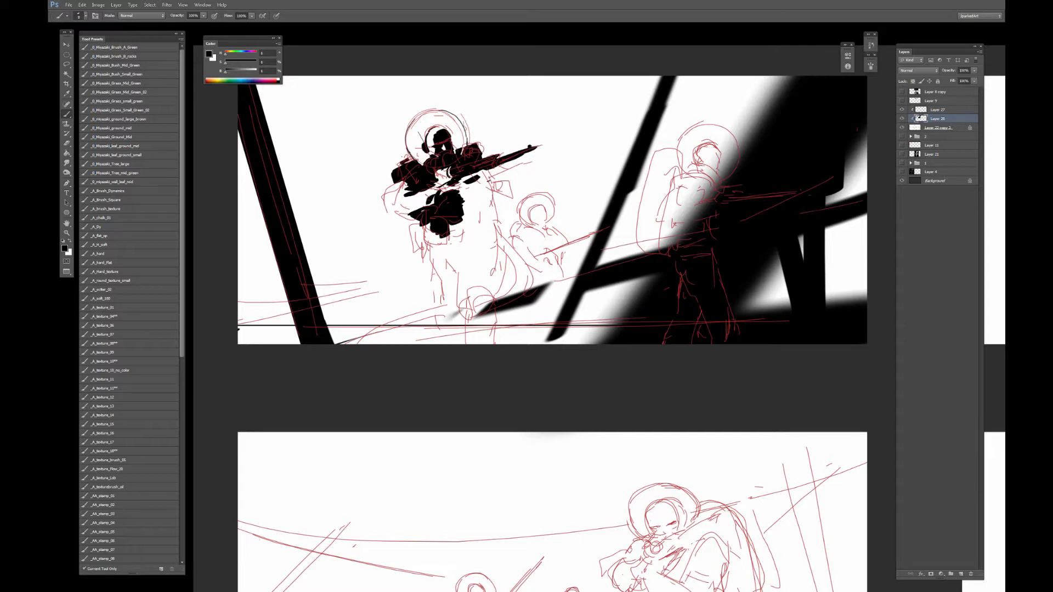
# Fill the foreground soldier's torso, supporting arm and upper thigh with black.
pyautogui.moveTo(487, 177)
pyautogui.mouseDown()
pyautogui.moveTo(502, 171)
pyautogui.moveTo(501, 184)
pyautogui.moveTo(466, 200)
pyautogui.moveTo(482, 217)
pyautogui.moveTo(466, 258)
pyautogui.moveTo(491, 214)
pyautogui.moveTo(493, 222)
pyautogui.mouseUp()
pyautogui.moveTo(424, 236)
pyautogui.mouseDown()
pyautogui.moveTo(454, 227)
pyautogui.moveTo(453, 255)
pyautogui.moveTo(439, 244)
pyautogui.moveTo(420, 253)
pyautogui.mouseUp()
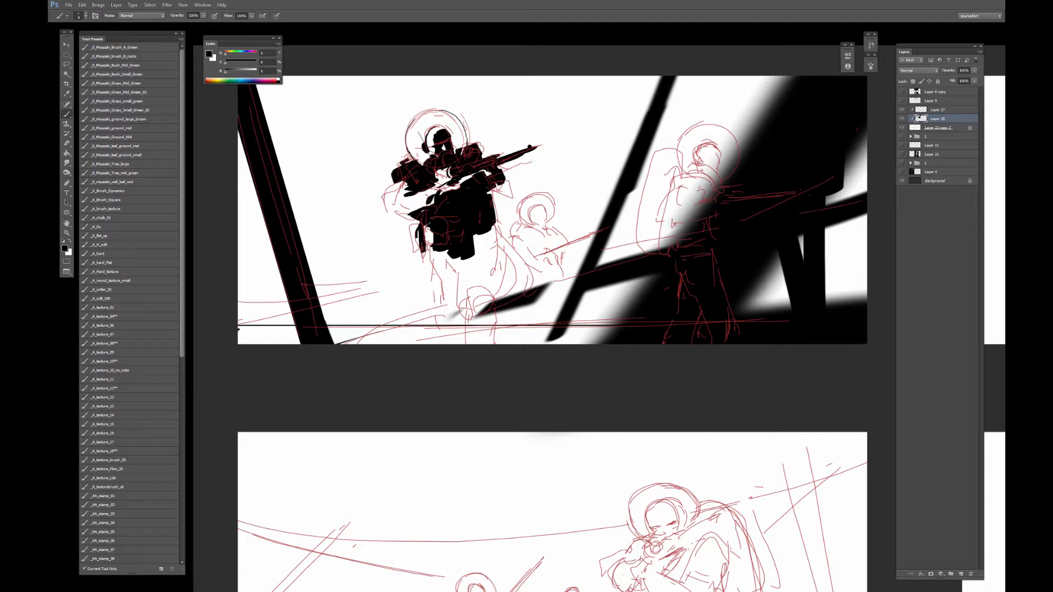
pyautogui.moveTo(483, 227); pyautogui.dragTo(484, 252)
pyautogui.moveTo(493, 216); pyautogui.dragTo(490, 289)
# Paint the foreground soldier's straight leg in black from the crotch down to the panel's lower edge.
pyautogui.press('[')
pyautogui.press('[')
pyautogui.press('[')
pyautogui.moveTo(481, 257)
pyautogui.mouseDown()
pyautogui.moveTo(480, 284)
pyautogui.moveTo(445, 269)
pyautogui.mouseUp()
pyautogui.moveTo(453, 259); pyautogui.dragTo(452, 284)
pyautogui.press('[')
pyautogui.moveTo(444, 256); pyautogui.dragTo(454, 315)
pyautogui.moveTo(439, 283); pyautogui.dragTo(438, 317)
pyautogui.moveTo(447, 321); pyautogui.dragTo(462, 342)
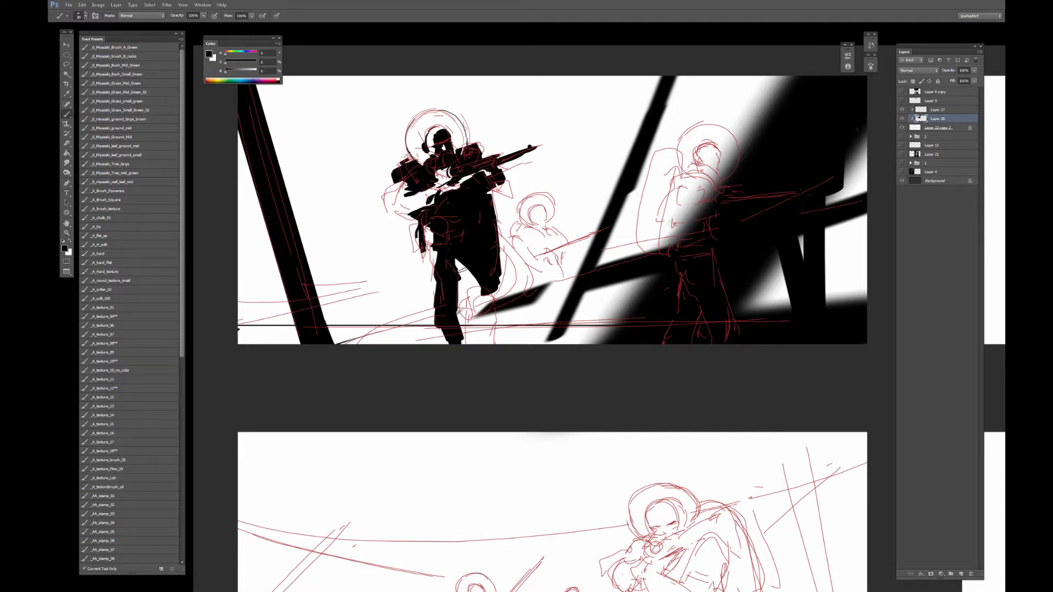
# Paint the foreground soldier's other leg down to the panel edge and thicken the hip and supporting elbow.
pyautogui.moveTo(464, 261)
pyautogui.mouseDown()
pyautogui.moveTo(466, 284)
pyautogui.moveTo(490, 306)
pyautogui.moveTo(486, 320)
pyautogui.moveTo(480, 295)
pyautogui.moveTo(496, 298)
pyautogui.mouseUp()
pyautogui.hotkey('ctrl', 'z')
pyautogui.moveTo(499, 251); pyautogui.dragTo(500, 269)
pyautogui.moveTo(501, 228); pyautogui.dragTo(501, 248)
pyautogui.moveTo(494, 199)
pyautogui.mouseDown()
pyautogui.moveTo(506, 208)
pyautogui.moveTo(492, 188)
pyautogui.moveTo(509, 196)
pyautogui.mouseUp()
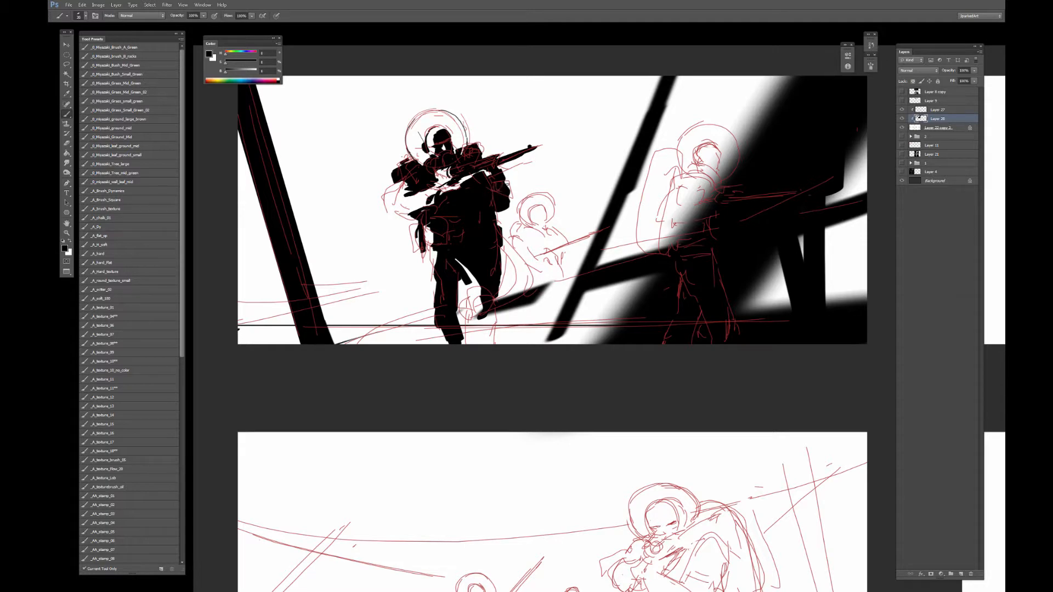
pyautogui.moveTo(496, 312)
pyautogui.mouseDown()
pyautogui.moveTo(487, 323)
pyautogui.moveTo(496, 329)
pyautogui.moveTo(466, 333)
pyautogui.moveTo(493, 331)
pyautogui.moveTo(496, 319)
pyautogui.moveTo(469, 295)
pyautogui.moveTo(481, 299)
pyautogui.mouseUp()
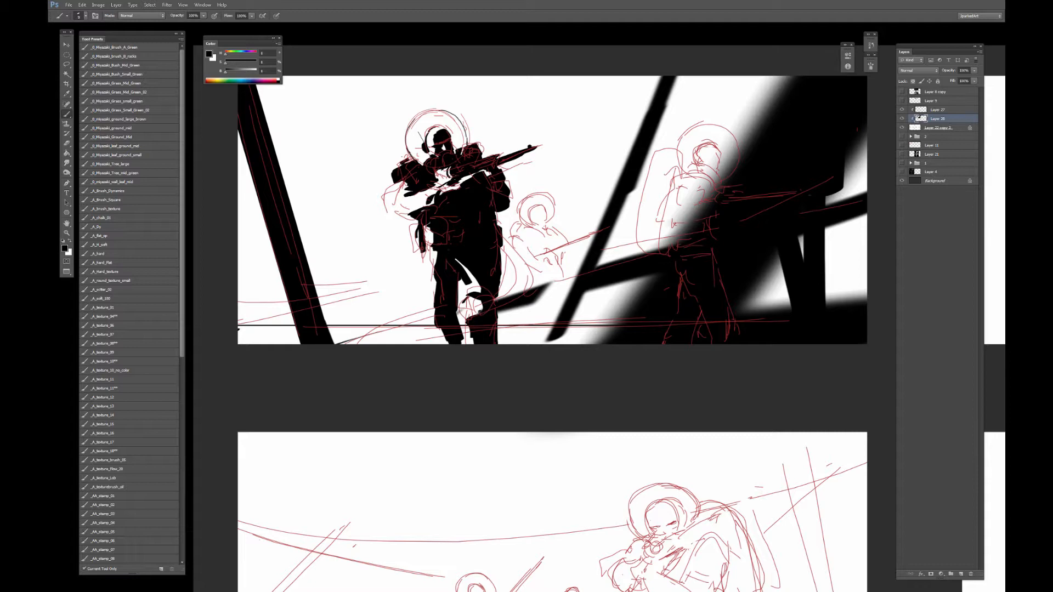
# Add the foreground soldier's rear elbow in black, trim the rifle's muzzle with the Eraser and touch up the shoulder.
pyautogui.moveTo(395, 194); pyautogui.dragTo(388, 204)
pyautogui.moveTo(394, 198)
pyautogui.mouseDown()
pyautogui.moveTo(390, 207)
pyautogui.moveTo(395, 199)
pyautogui.mouseUp()
pyautogui.press('e')
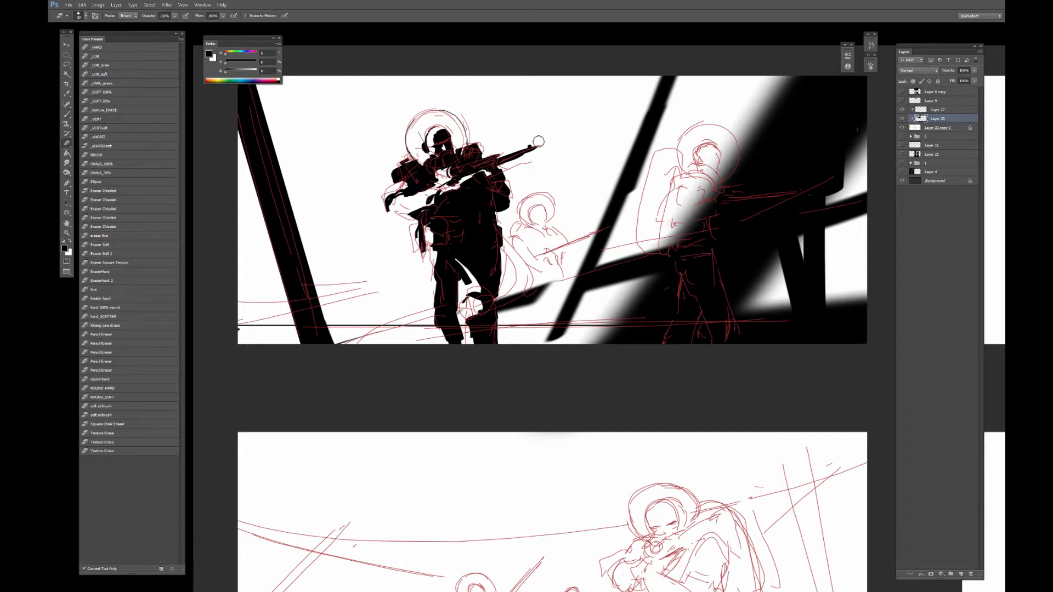
pyautogui.moveTo(539, 143); pyautogui.dragTo(538, 149)
pyautogui.press('b')
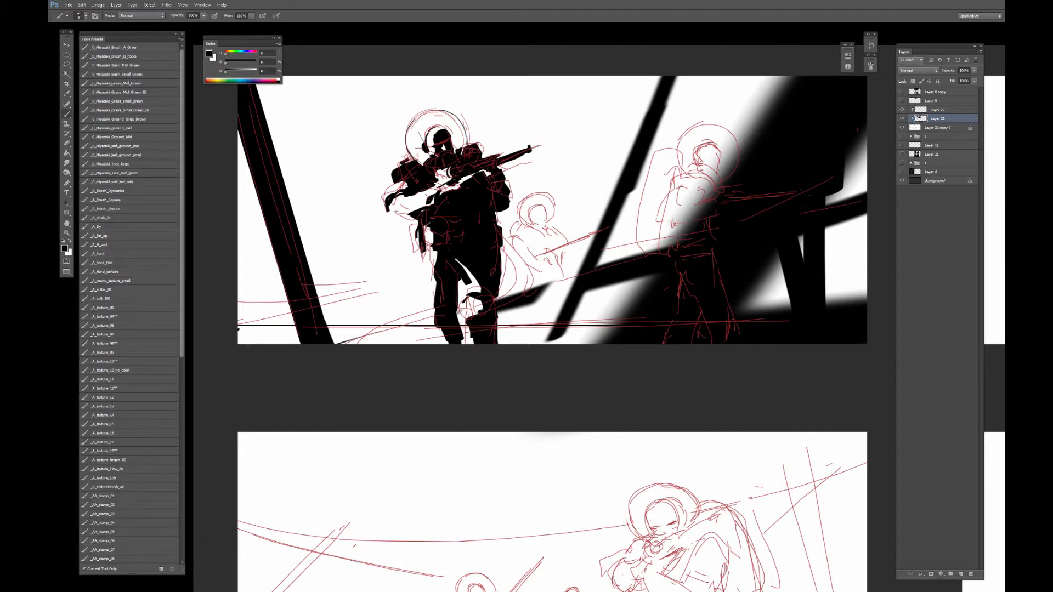
pyautogui.moveTo(479, 143); pyautogui.dragTo(483, 151)
# Refine the gap between the foreground soldier's rifle and chest with small white and black strokes.
pyautogui.press('x')
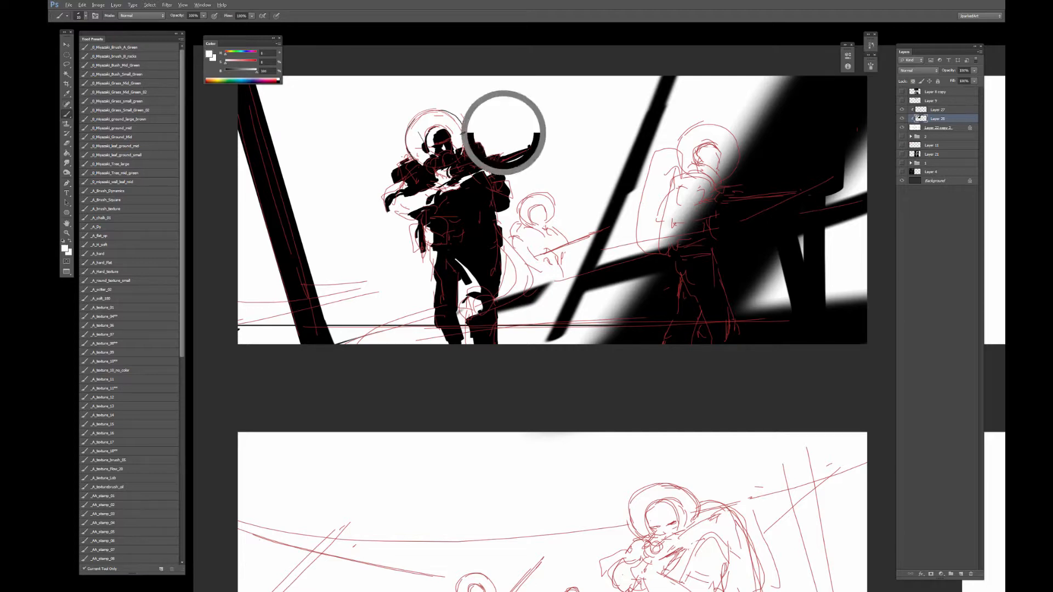
pyautogui.moveTo(464, 175)
pyautogui.mouseDown()
pyautogui.moveTo(486, 178)
pyautogui.moveTo(476, 188)
pyautogui.mouseUp()
pyautogui.press('[')
pyautogui.press('[')
pyautogui.press('[')
pyautogui.keyDown('alt'); pyautogui.click(475, 179); pyautogui.keyUp('alt')
pyautogui.moveTo(477, 179)
pyautogui.mouseDown()
pyautogui.moveTo(479, 198)
pyautogui.moveTo(479, 177)
pyautogui.mouseUp()
pyautogui.keyDown('alt'); pyautogui.click(476, 189); pyautogui.keyUp('alt')
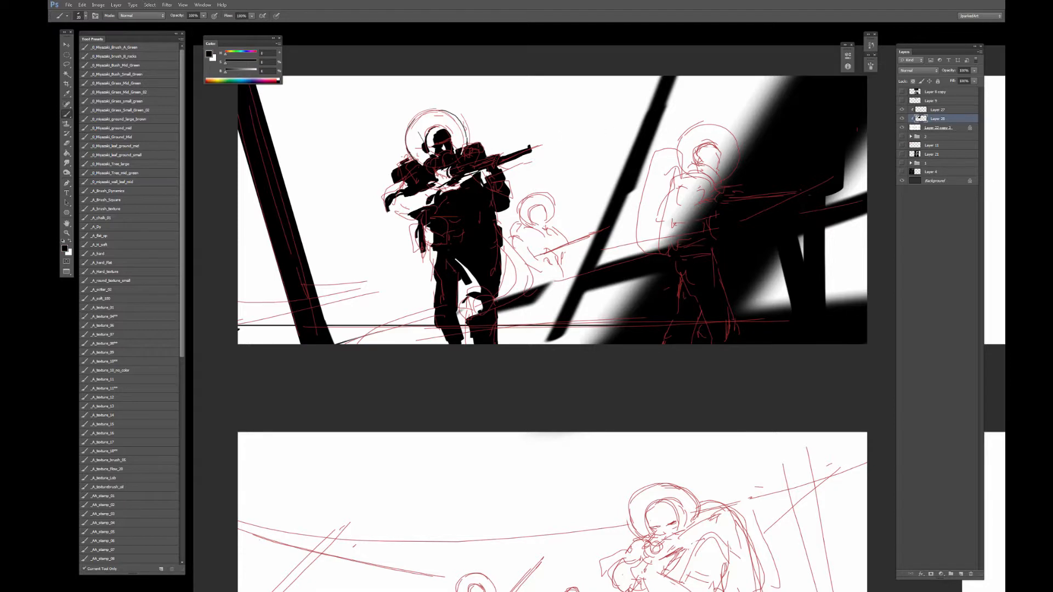
# Block in the smaller background soldier's face in black, correcting its edge with white.
pyautogui.moveTo(623, 204); pyautogui.dragTo(571, 212)
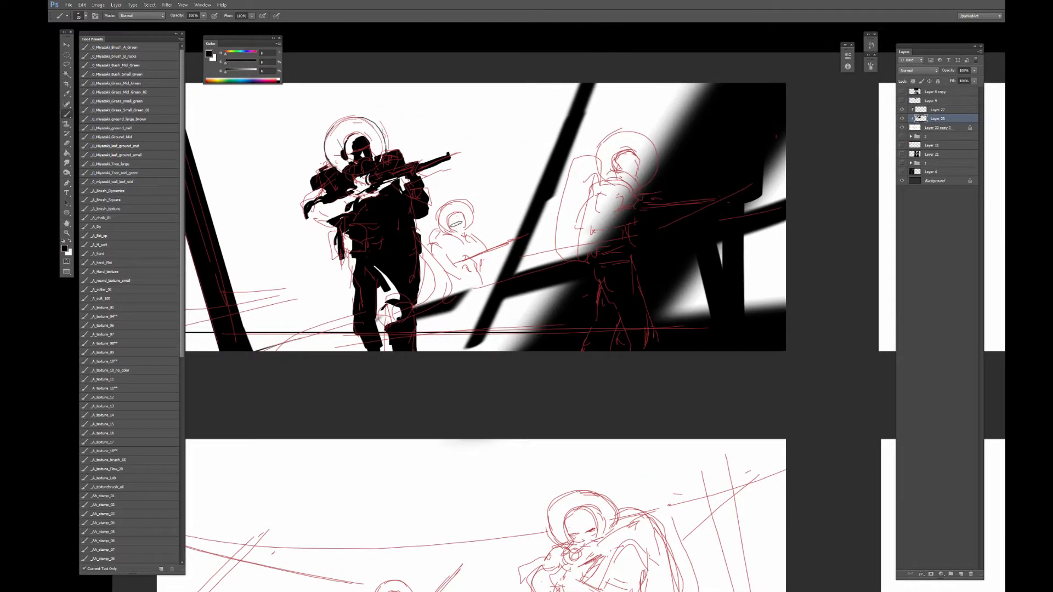
pyautogui.moveTo(456, 224)
pyautogui.mouseDown()
pyautogui.moveTo(471, 212)
pyautogui.moveTo(477, 222)
pyautogui.mouseUp()
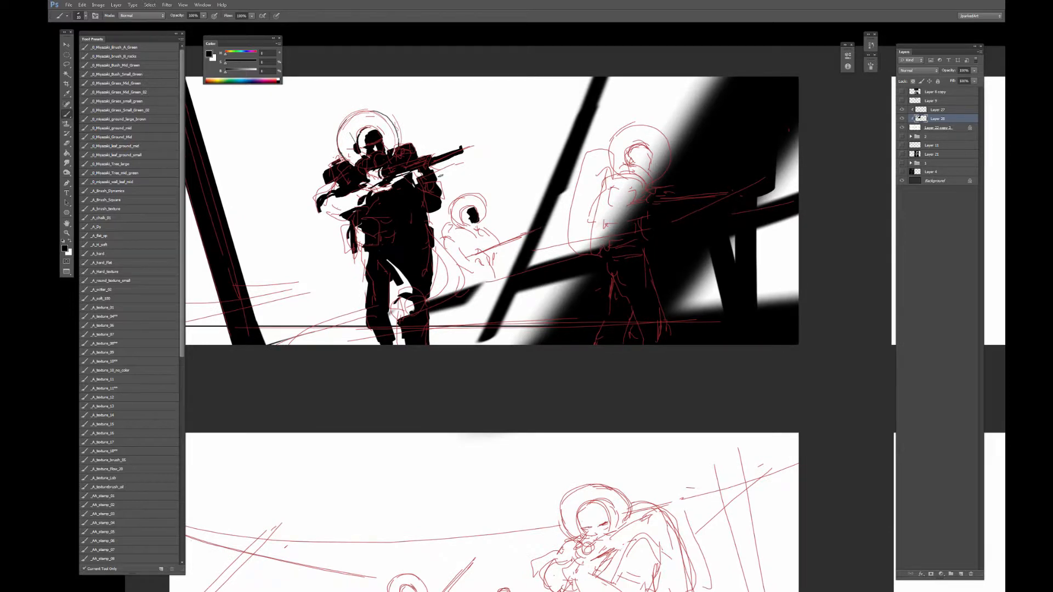
pyautogui.keyDown('alt'); pyautogui.click(500, 66); pyautogui.keyUp('alt')
pyautogui.keyDown('alt'); pyautogui.click(633, 50); pyautogui.keyUp('alt')
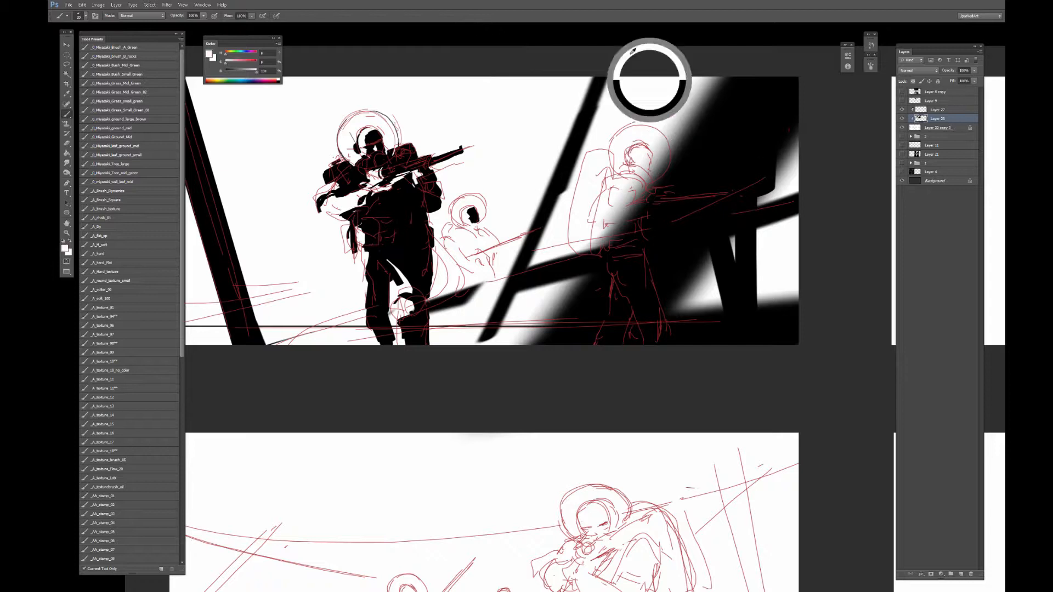
pyautogui.moveTo(634, 50); pyautogui.dragTo(594, 31)
pyautogui.moveTo(461, 213); pyautogui.dragTo(466, 210)
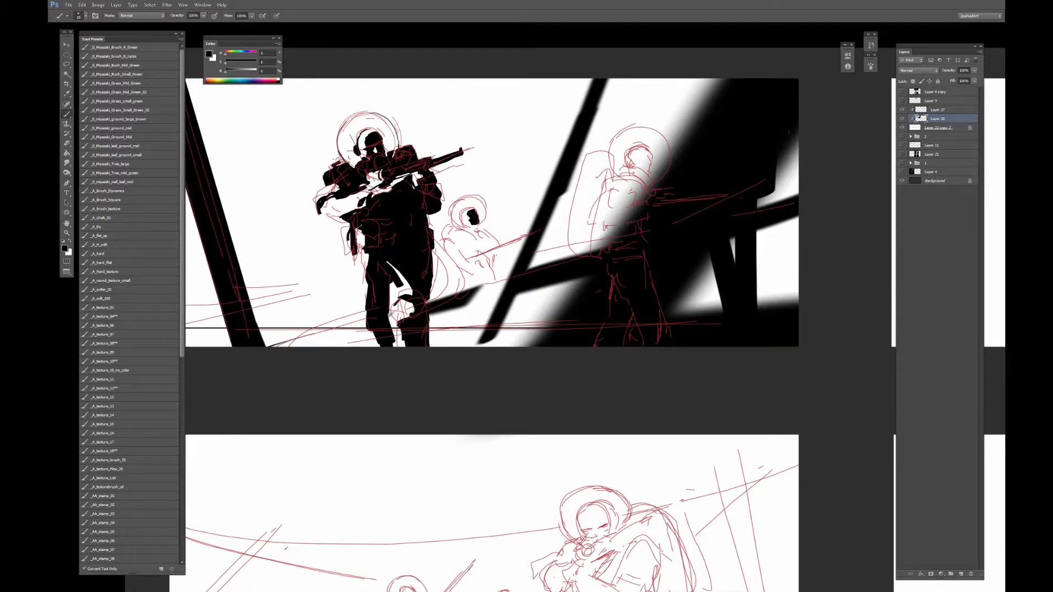
pyautogui.moveTo(469, 211); pyautogui.dragTo(478, 206)
# Clean up the smaller soldier's face silhouette by alternating the Eraser and Brush.
pyautogui.press('e')
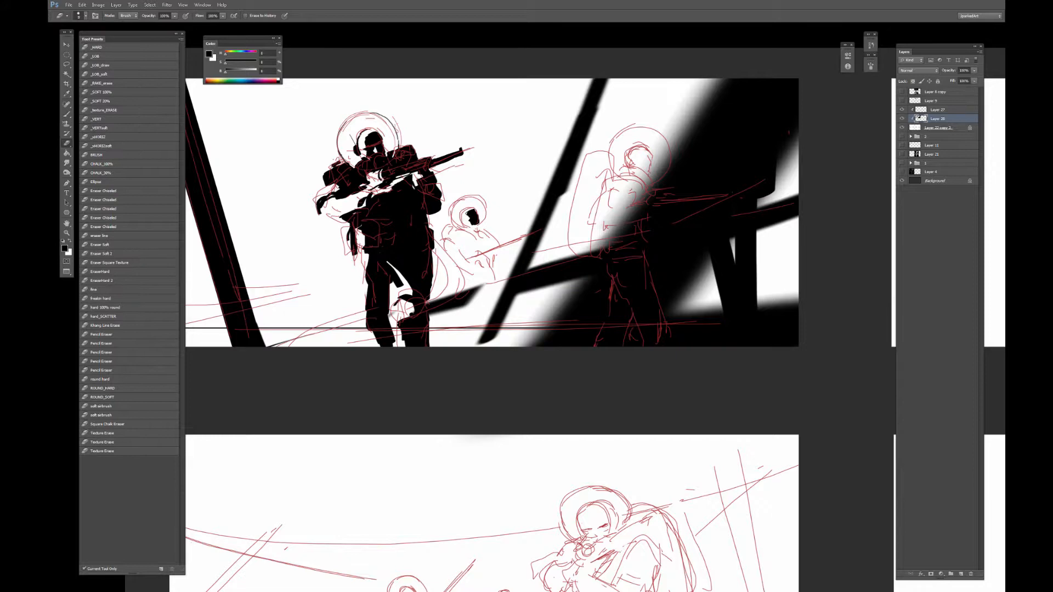
pyautogui.press('b')
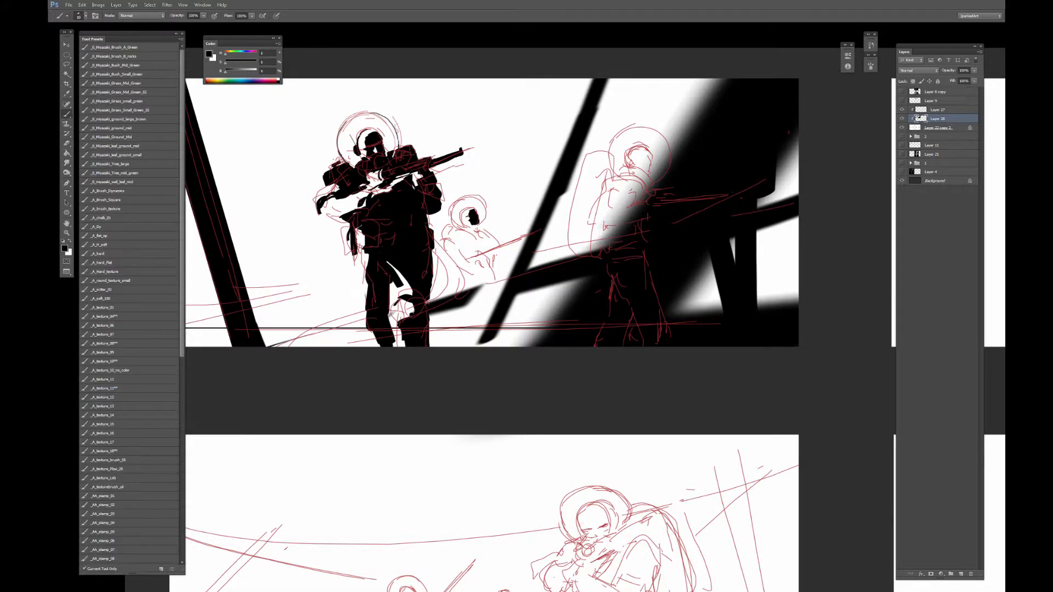
pyautogui.press('e')
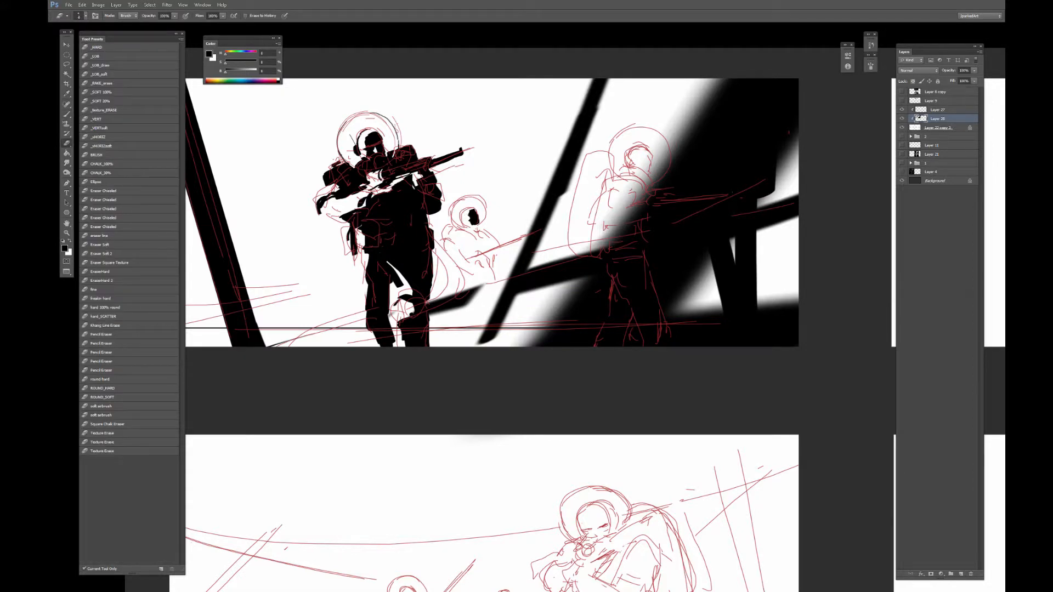
pyautogui.press('b')
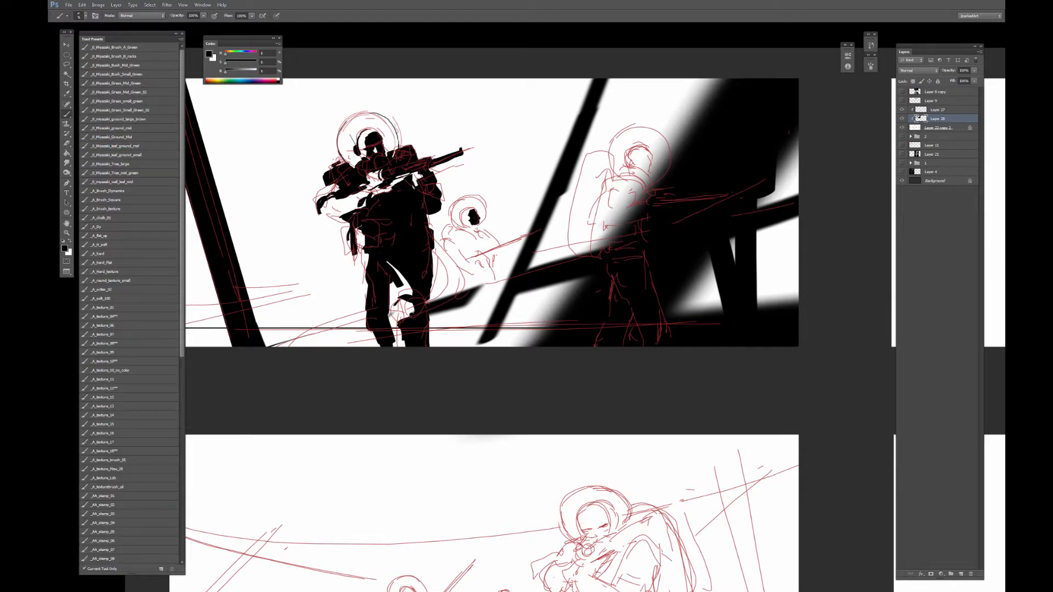
pyautogui.press('e')
pyautogui.moveTo(482, 213)
pyautogui.mouseDown()
pyautogui.moveTo(477, 222)
pyautogui.moveTo(472, 213)
pyautogui.mouseUp()
pyautogui.press('b')
# Define the smaller soldier's facial features in white and paint the torso, arms and rifle in black.
pyautogui.hotkey('ctrl', '+')
pyautogui.keyDown('alt'); pyautogui.click(416, 141); pyautogui.keyUp('alt')
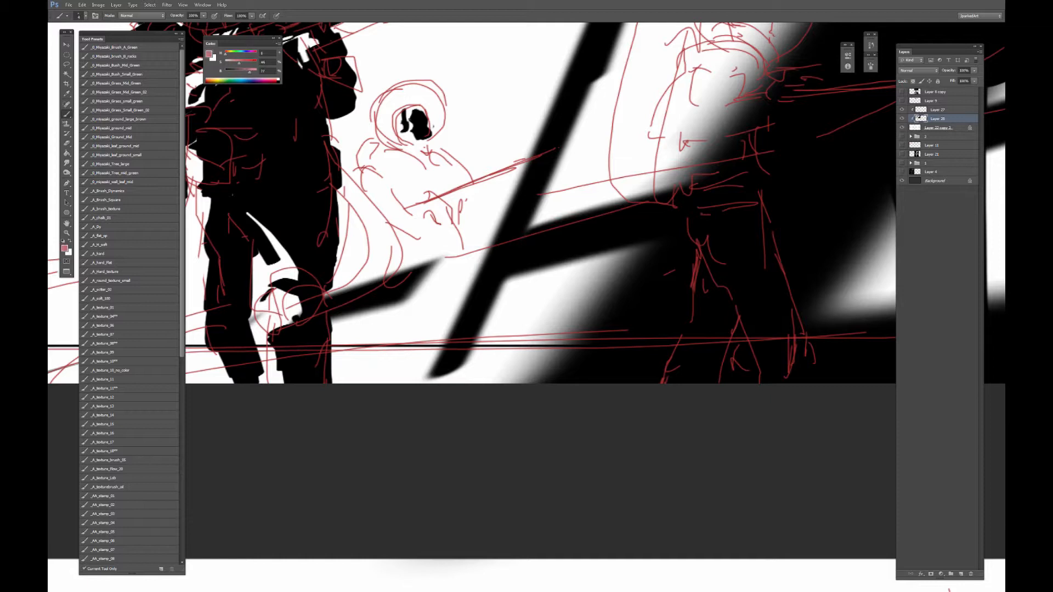
pyautogui.keyDown('alt'); pyautogui.click(445, 86); pyautogui.keyUp('alt')
pyautogui.moveTo(411, 119)
pyautogui.mouseDown()
pyautogui.moveTo(416, 111)
pyautogui.moveTo(415, 131)
pyautogui.moveTo(422, 116)
pyautogui.moveTo(428, 132)
pyautogui.mouseUp()
pyautogui.moveTo(412, 129)
pyautogui.mouseDown()
pyautogui.moveTo(439, 176)
pyautogui.moveTo(455, 176)
pyautogui.moveTo(395, 187)
pyautogui.moveTo(394, 177)
pyautogui.moveTo(387, 187)
pyautogui.moveTo(435, 208)
pyautogui.moveTo(454, 244)
pyautogui.moveTo(454, 198)
pyautogui.moveTo(468, 176)
pyautogui.moveTo(496, 181)
pyautogui.moveTo(527, 167)
pyautogui.moveTo(464, 193)
pyautogui.moveTo(528, 170)
pyautogui.mouseUp()
pyautogui.press('x')
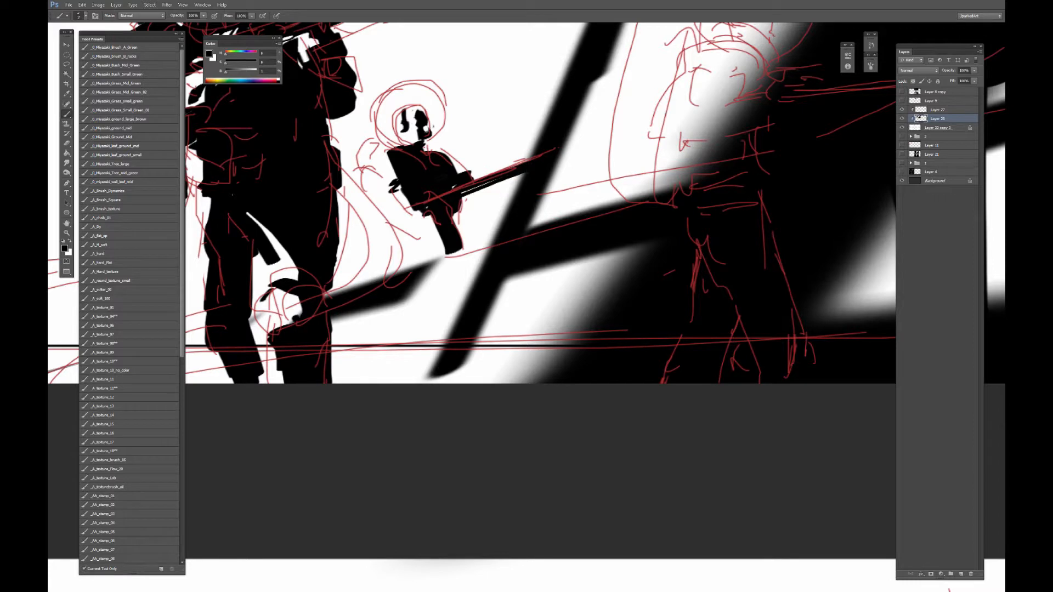
# Refine the smaller soldier's jaw and head shape, then add the black helmet rim and rear shoulder.
pyautogui.moveTo(424, 126); pyautogui.dragTo(434, 132)
pyautogui.press('e')
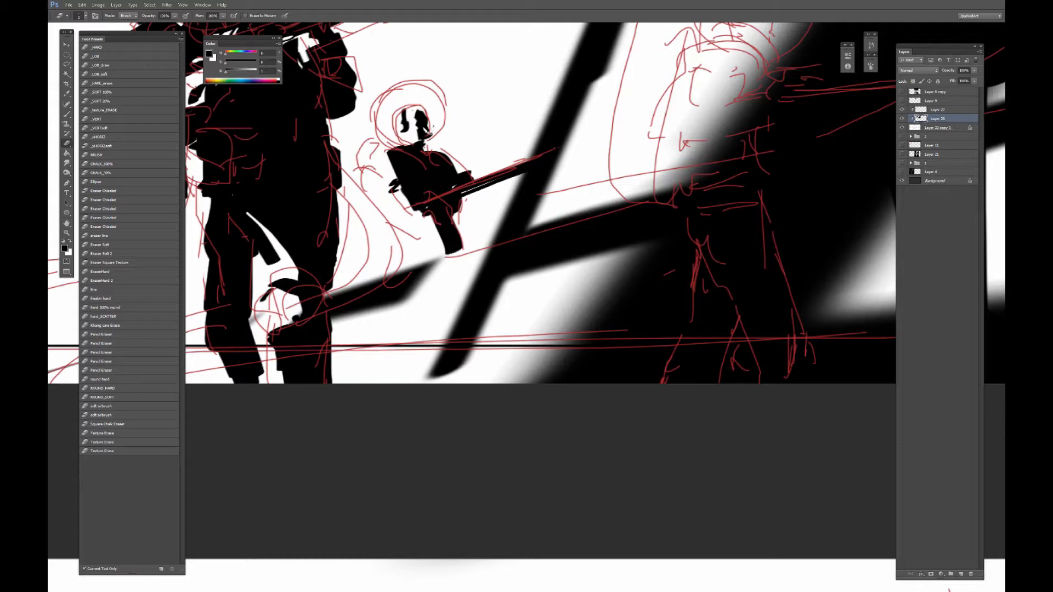
pyautogui.press('b')
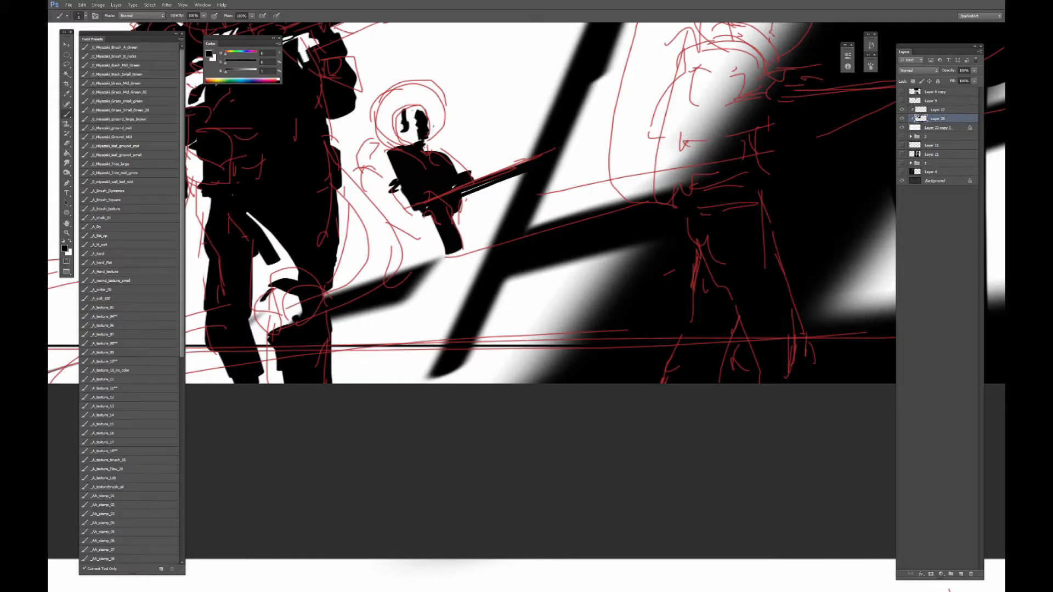
pyautogui.moveTo(420, 138); pyautogui.dragTo(414, 137)
pyautogui.press('e')
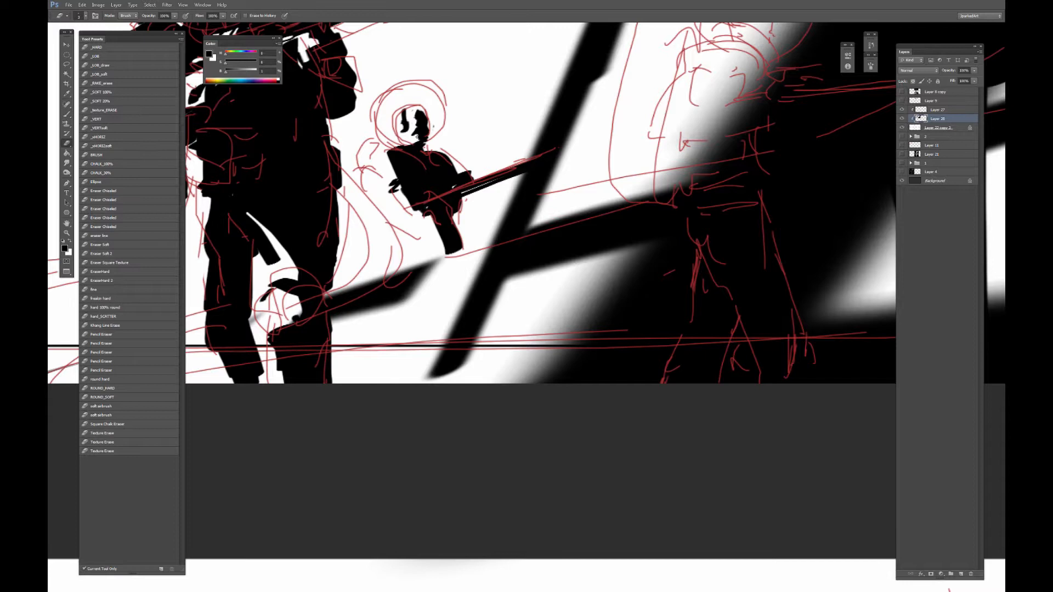
pyautogui.press('b')
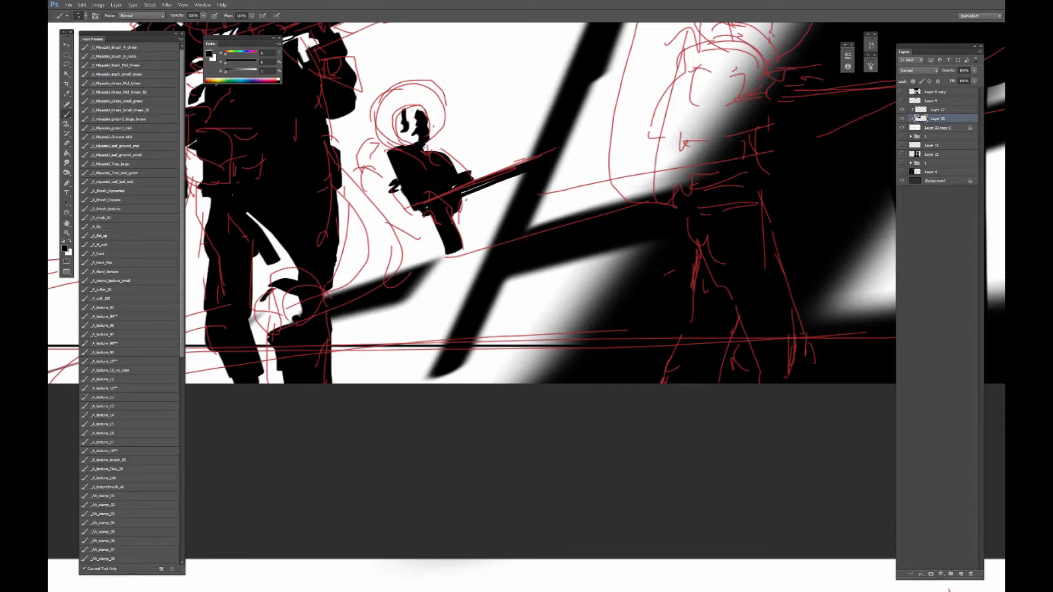
pyautogui.moveTo(412, 110); pyautogui.dragTo(417, 116)
pyautogui.moveTo(382, 129)
pyautogui.mouseDown()
pyautogui.moveTo(398, 144)
pyautogui.moveTo(399, 125)
pyautogui.moveTo(398, 135)
pyautogui.mouseUp()
pyautogui.moveTo(379, 151)
pyautogui.mouseDown()
pyautogui.moveTo(368, 158)
pyautogui.moveTo(367, 141)
pyautogui.moveTo(372, 162)
pyautogui.mouseUp()
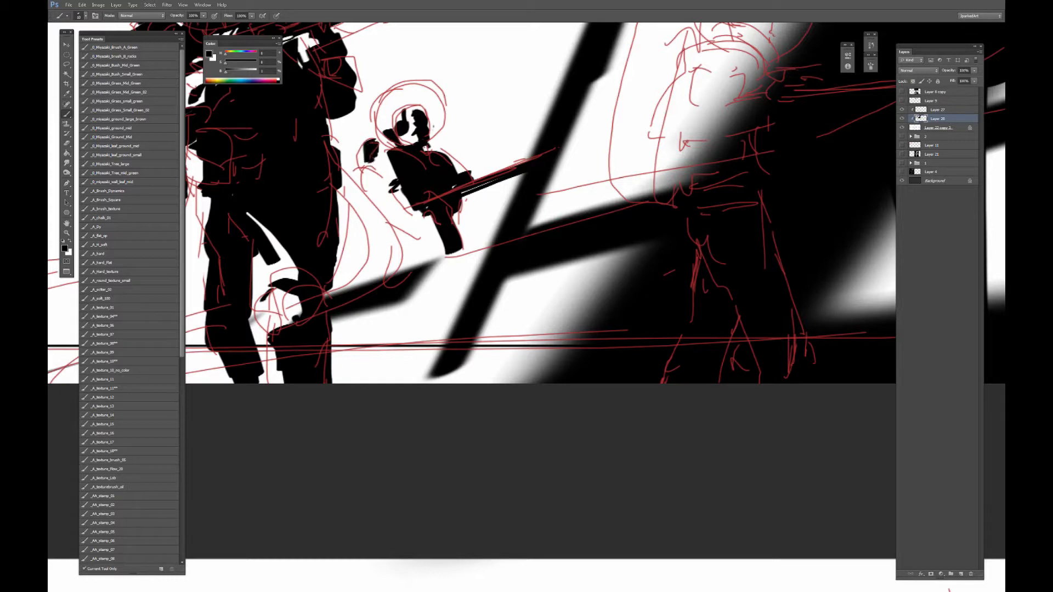
# Paint the smaller soldier's lower body and leg in black, and add a sloping ground line beside the foreground soldier's feet.
pyautogui.moveTo(428, 232)
pyautogui.mouseDown()
pyautogui.moveTo(408, 222)
pyautogui.moveTo(400, 233)
pyautogui.moveTo(394, 215)
pyautogui.moveTo(384, 222)
pyautogui.moveTo(430, 233)
pyautogui.moveTo(428, 264)
pyautogui.moveTo(440, 211)
pyautogui.moveTo(435, 252)
pyautogui.mouseUp()
pyautogui.hotkey('ctrl', '-')
pyautogui.press('[')
pyautogui.press('[')
pyautogui.press(']')
pyautogui.moveTo(286, 300); pyautogui.dragTo(355, 281)
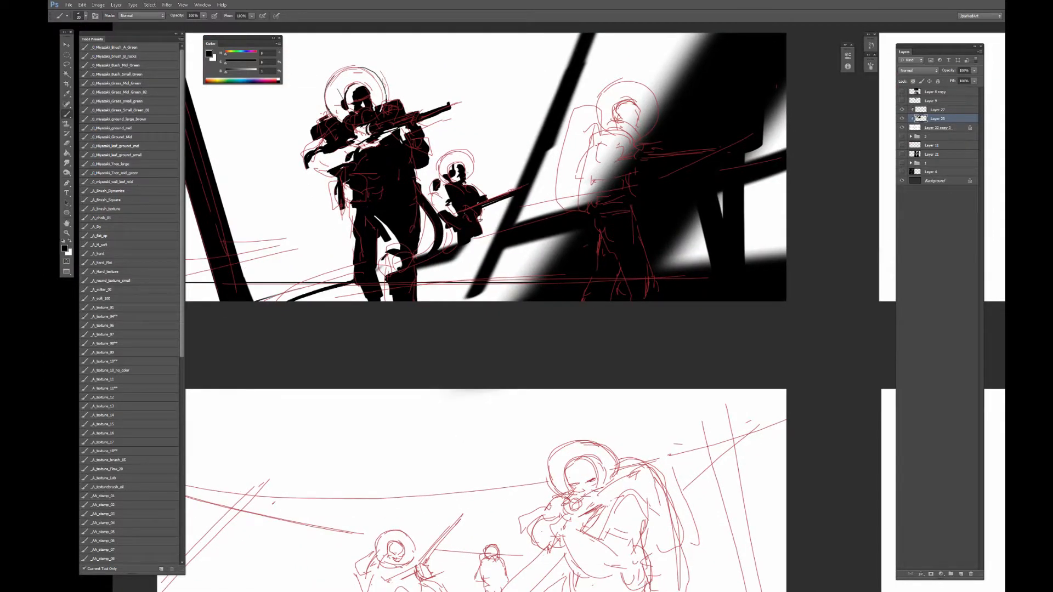
pyautogui.moveTo(455, 229)
pyautogui.mouseDown()
pyautogui.moveTo(449, 247)
pyautogui.moveTo(442, 222)
pyautogui.mouseUp()
pyautogui.moveTo(457, 266)
pyautogui.mouseDown()
pyautogui.moveTo(473, 240)
pyautogui.moveTo(448, 289)
pyautogui.mouseUp()
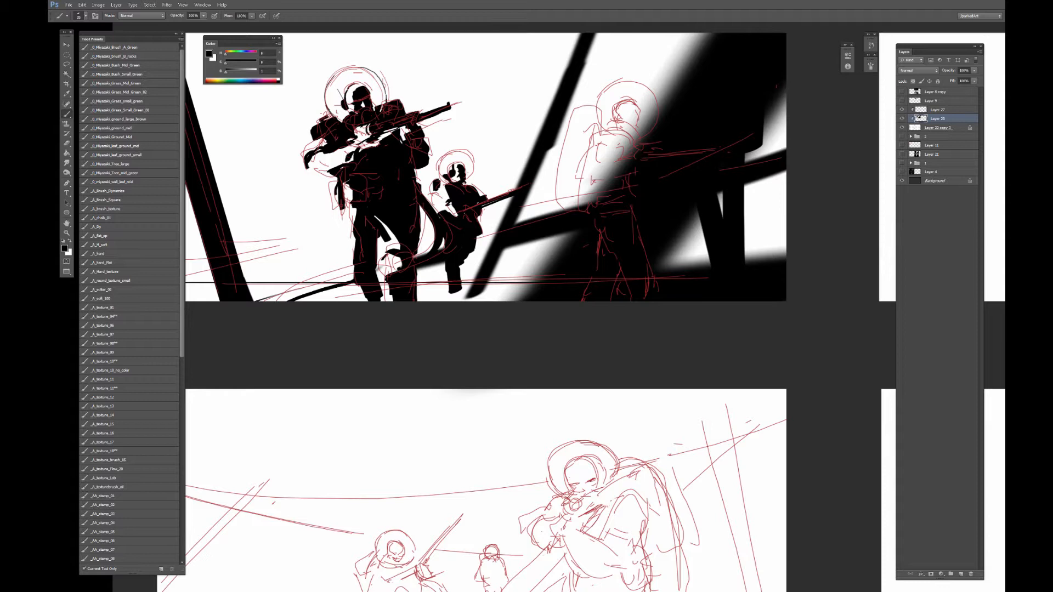
# Paint the smaller soldier's remaining leg in black down to the panel edge, and refine the rifle with black and white strokes.
pyautogui.moveTo(465, 266); pyautogui.dragTo(467, 301)
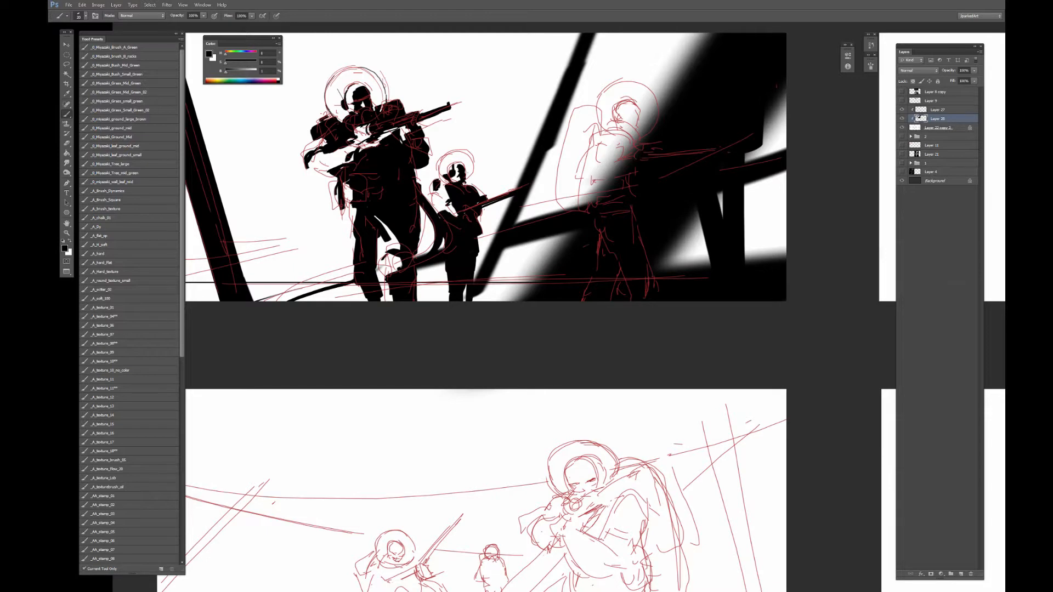
pyautogui.hotkey('ctrl', '+')
pyautogui.hotkey('ctrl', '+')
pyautogui.scroll(3, 468, 114)
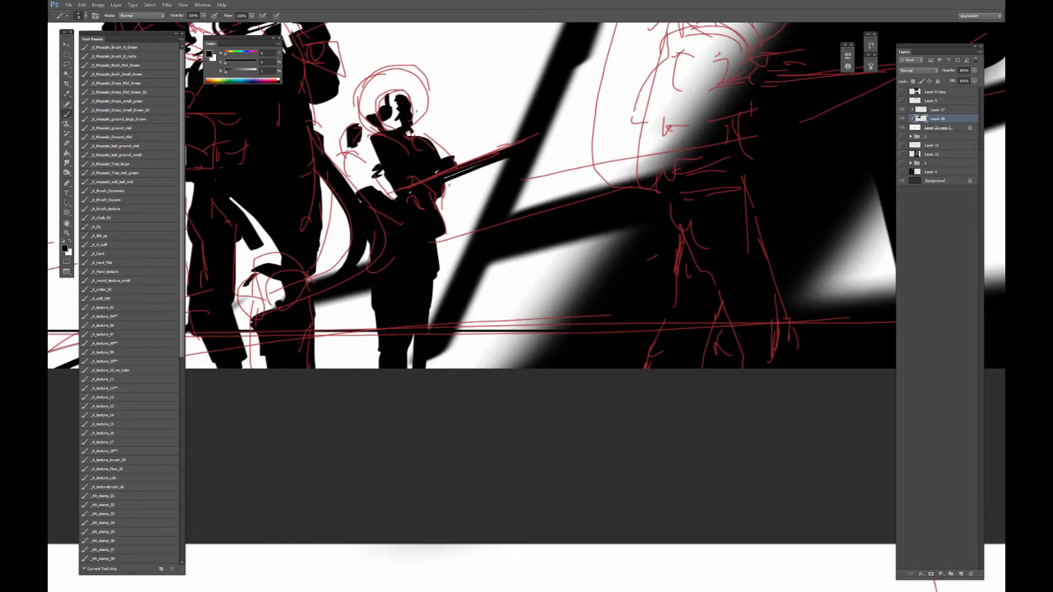
pyautogui.keyDown('alt'); pyautogui.click(470, 183); pyautogui.keyUp('alt')
pyautogui.moveTo(497, 153); pyautogui.dragTo(514, 146)
pyautogui.moveTo(433, 169)
pyautogui.mouseDown()
pyautogui.moveTo(442, 166)
pyautogui.moveTo(426, 174)
pyautogui.moveTo(441, 169)
pyautogui.mouseUp()
pyautogui.keyDown('alt'); pyautogui.click(420, 163); pyautogui.keyUp('alt')
pyautogui.moveTo(427, 172)
pyautogui.mouseDown()
pyautogui.moveTo(473, 219)
pyautogui.moveTo(548, 241)
pyautogui.mouseUp()
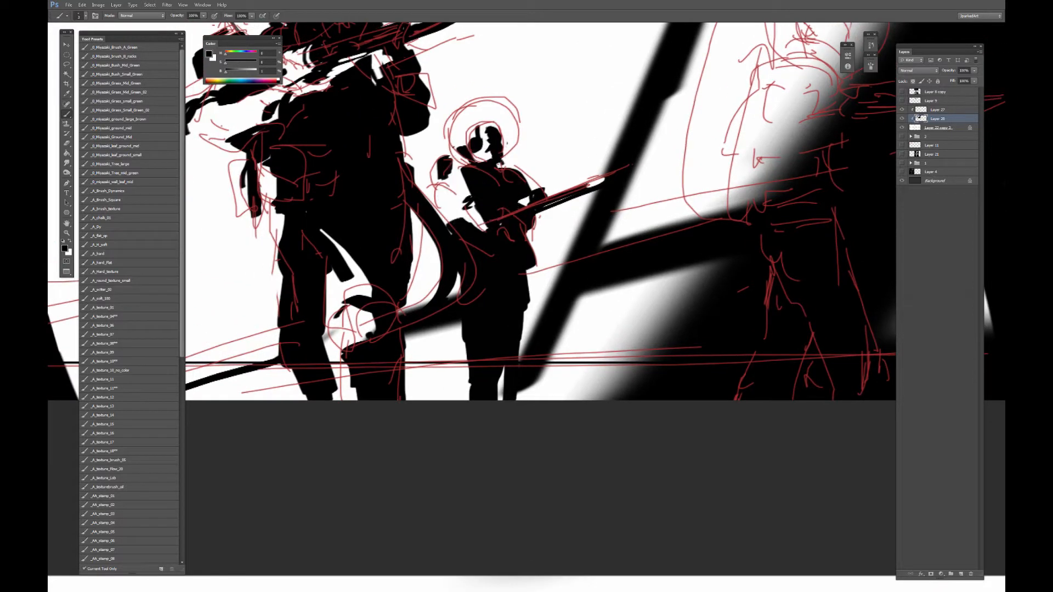
# Outline the smaller soldier's round helmet in black and fill in the rear shoulder and arm shadows.
pyautogui.moveTo(453, 153)
pyautogui.mouseDown()
pyautogui.moveTo(447, 121)
pyautogui.moveTo(464, 106)
pyautogui.moveTo(508, 109)
pyautogui.moveTo(514, 153)
pyautogui.mouseUp()
pyautogui.hotkey('ctrl', 'z')
pyautogui.moveTo(487, 98)
pyautogui.mouseDown()
pyautogui.moveTo(505, 104)
pyautogui.moveTo(513, 156)
pyautogui.moveTo(455, 172)
pyautogui.moveTo(457, 189)
pyautogui.mouseUp()
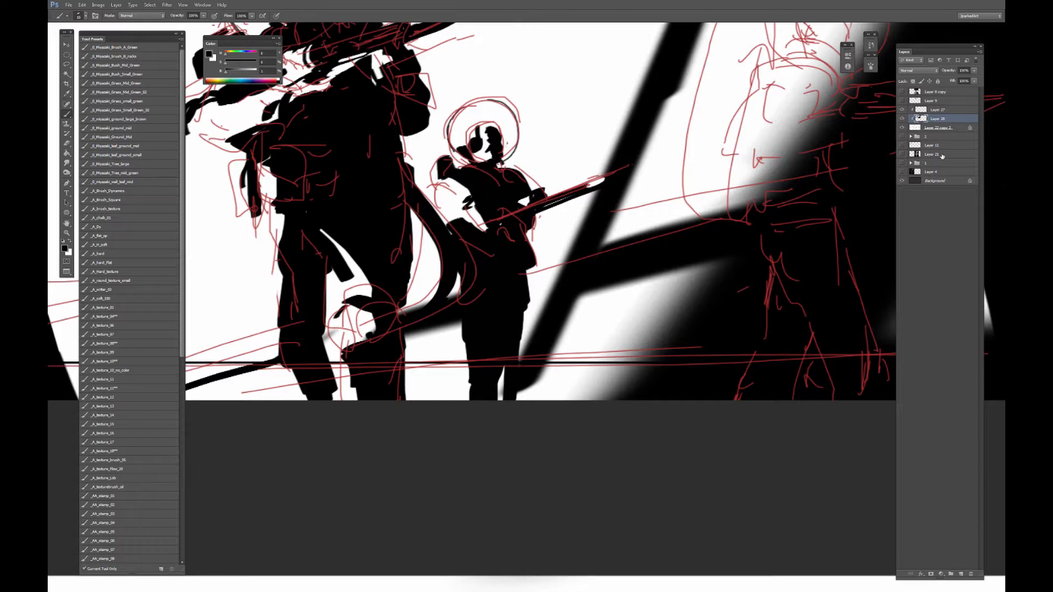
# Hide the red sketch layer and rework the foreground soldier's forearm highlights in black and white.
pyautogui.hotkey('ctrl', '-')
pyautogui.click(901, 109)
pyautogui.moveTo(601, 219); pyautogui.dragTo(586, 217)
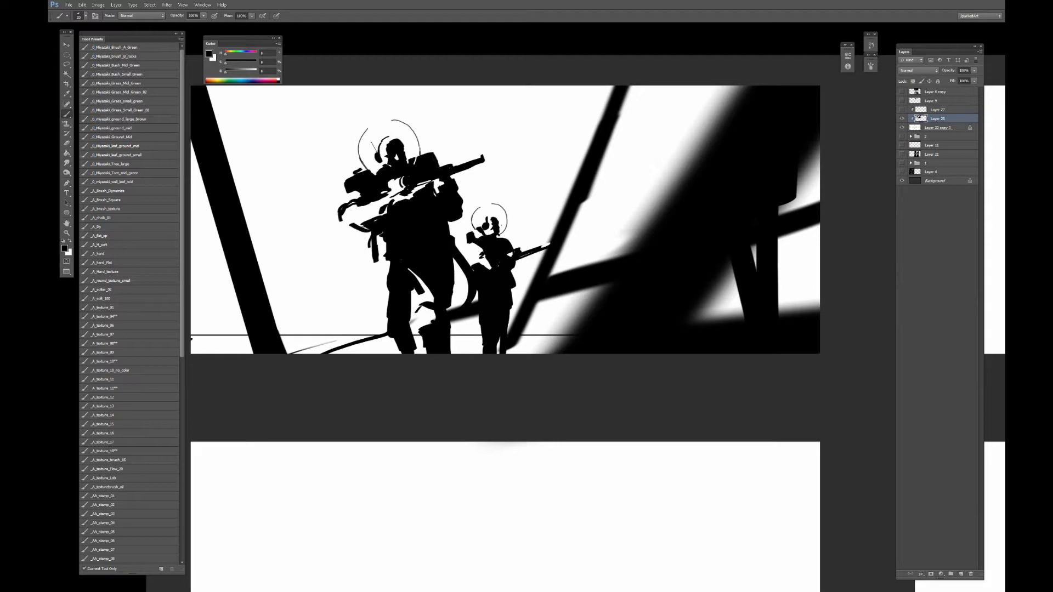
pyautogui.moveTo(366, 210)
pyautogui.mouseDown()
pyautogui.moveTo(379, 201)
pyautogui.moveTo(384, 215)
pyautogui.mouseUp()
pyautogui.keyDown('alt'); pyautogui.click(364, 195); pyautogui.keyUp('alt')
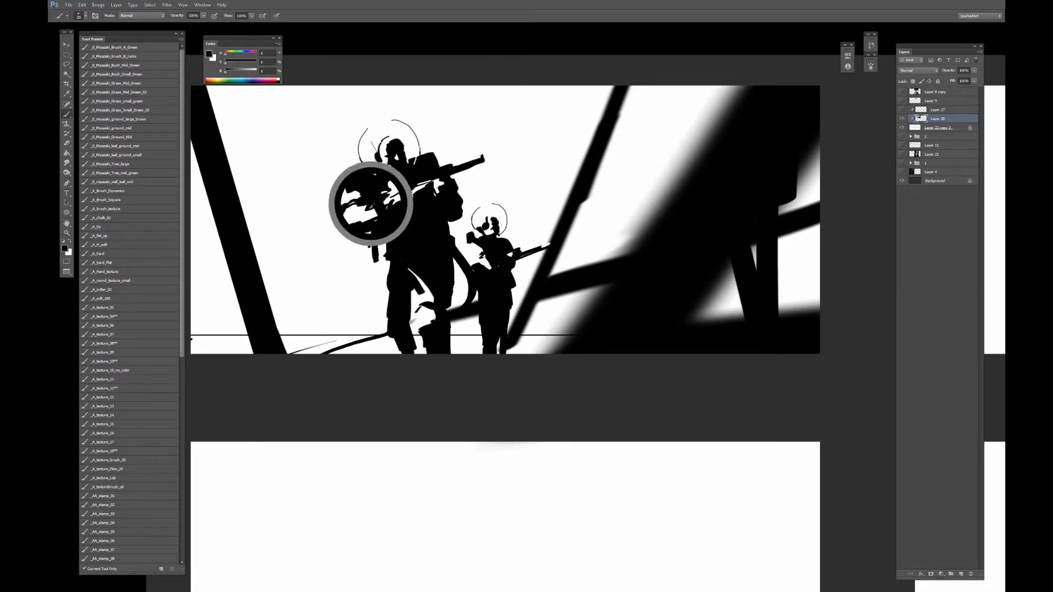
pyautogui.moveTo(372, 213); pyautogui.dragTo(380, 202)
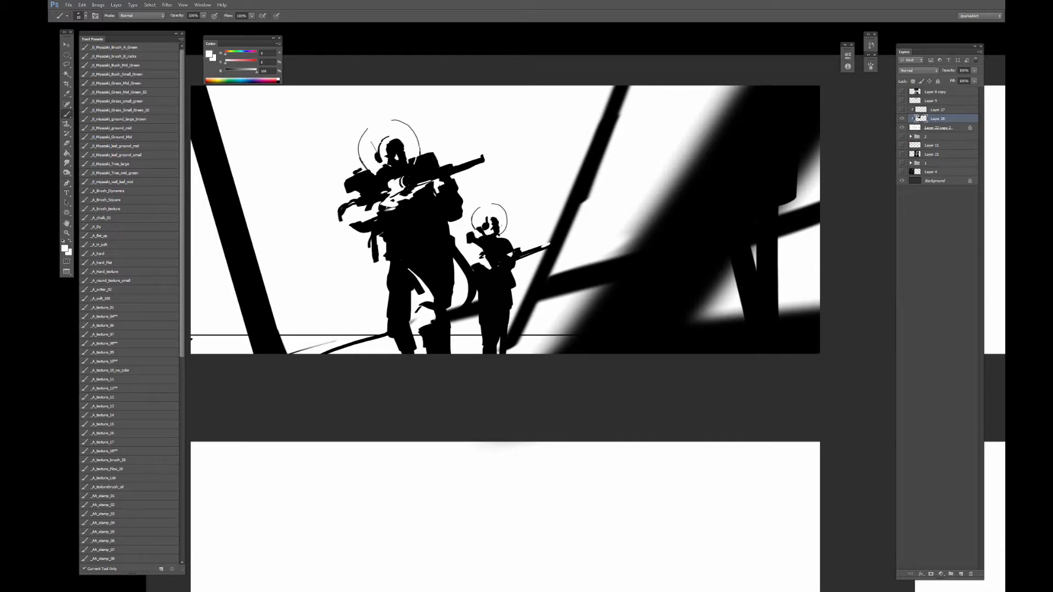
pyautogui.moveTo(386, 215); pyautogui.dragTo(398, 210)
pyautogui.keyDown('alt'); pyautogui.click(399, 211); pyautogui.keyUp('alt')
pyautogui.keyDown('alt'); pyautogui.click(373, 213); pyautogui.keyUp('alt')
pyautogui.moveTo(378, 214); pyautogui.dragTo(385, 205)
# Using a smaller brush, refine the foreground soldier's bent elbow and sleeve edge with alternating black and white strokes.
pyautogui.press('[')
pyautogui.press('[')
pyautogui.press('[')
pyautogui.moveTo(376, 202); pyautogui.dragTo(374, 217)
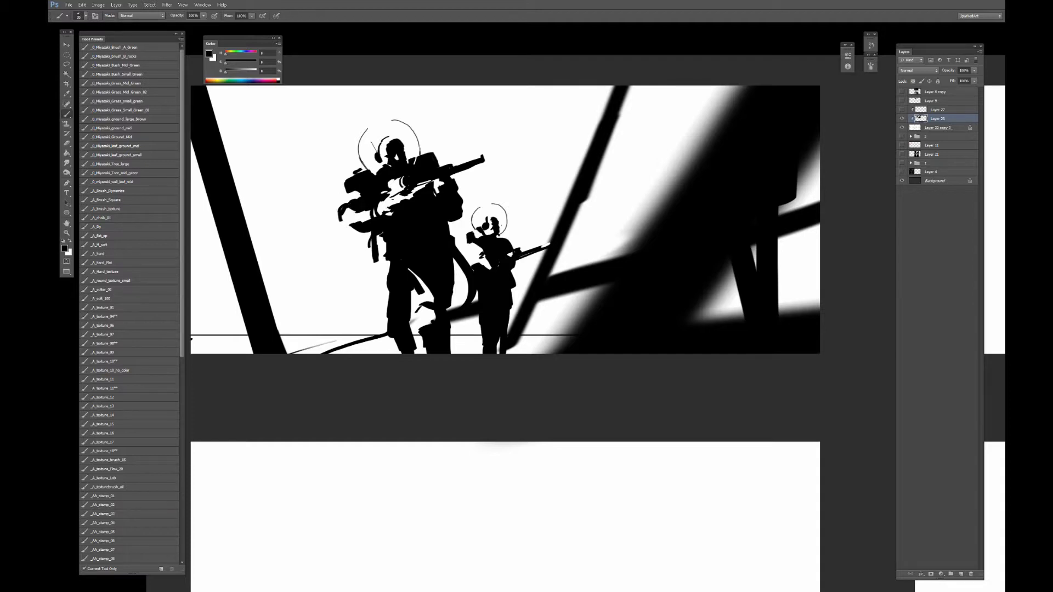
pyautogui.keyDown('alt'); pyautogui.click(343, 210); pyautogui.keyUp('alt')
pyautogui.moveTo(336, 212)
pyautogui.mouseDown()
pyautogui.moveTo(367, 201)
pyautogui.moveTo(352, 206)
pyautogui.mouseUp()
pyautogui.press('x')
pyautogui.press('x')
pyautogui.press('x')
pyautogui.moveTo(359, 192); pyautogui.dragTo(351, 210)
# Touch up the underside of the foreground soldier's forearm and add white detail on the chest below the chin.
pyautogui.keyDown('alt'); pyautogui.click(360, 230); pyautogui.keyUp('alt')
pyautogui.moveTo(367, 213)
pyautogui.mouseDown()
pyautogui.moveTo(353, 218)
pyautogui.moveTo(375, 218)
pyautogui.mouseUp()
pyautogui.keyDown('alt'); pyautogui.click(384, 208); pyautogui.keyUp('alt')
pyautogui.keyDown('alt'); pyautogui.click(382, 219); pyautogui.keyUp('alt')
pyautogui.keyDown('alt'); pyautogui.click(387, 179); pyautogui.keyUp('alt')
pyautogui.moveTo(392, 182); pyautogui.dragTo(388, 191)
pyautogui.keyDown('alt'); pyautogui.click(396, 182); pyautogui.keyUp('alt')
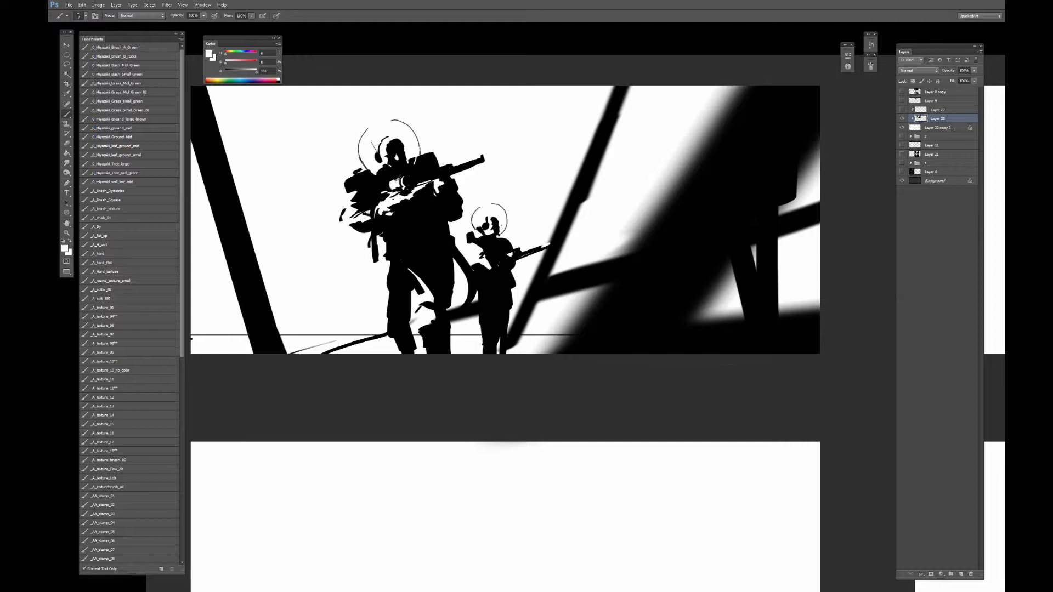
# Add small black gear details around the foreground soldier's rear shoulder and collar.
pyautogui.keyDown('alt'); pyautogui.click(397, 183); pyautogui.keyUp('alt')
pyautogui.keyDown('alt'); pyautogui.click(398, 171); pyautogui.keyUp('alt')
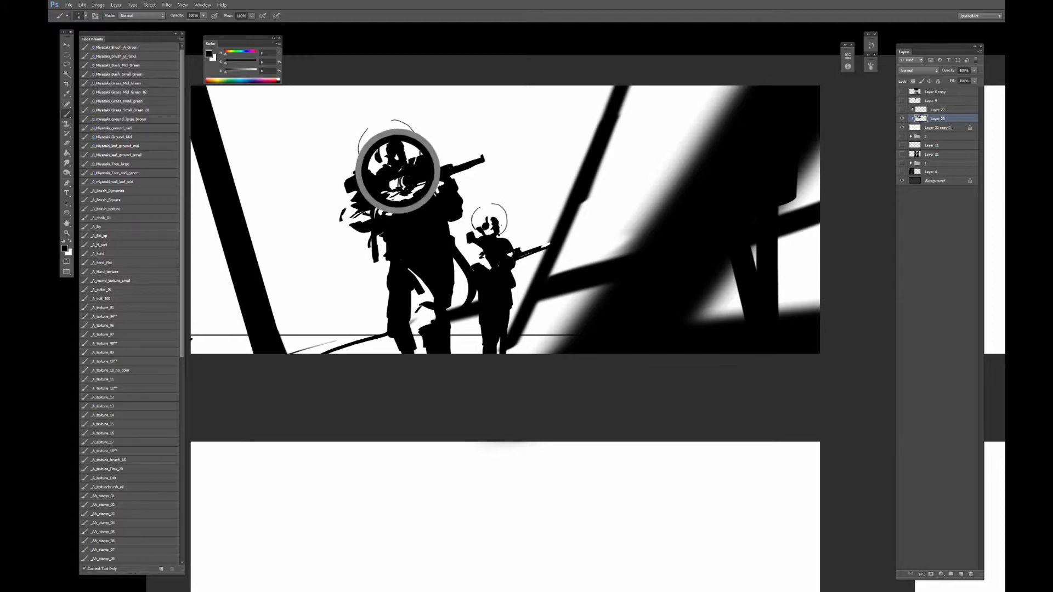
pyautogui.keyDown('alt'); pyautogui.click(400, 177); pyautogui.keyUp('alt')
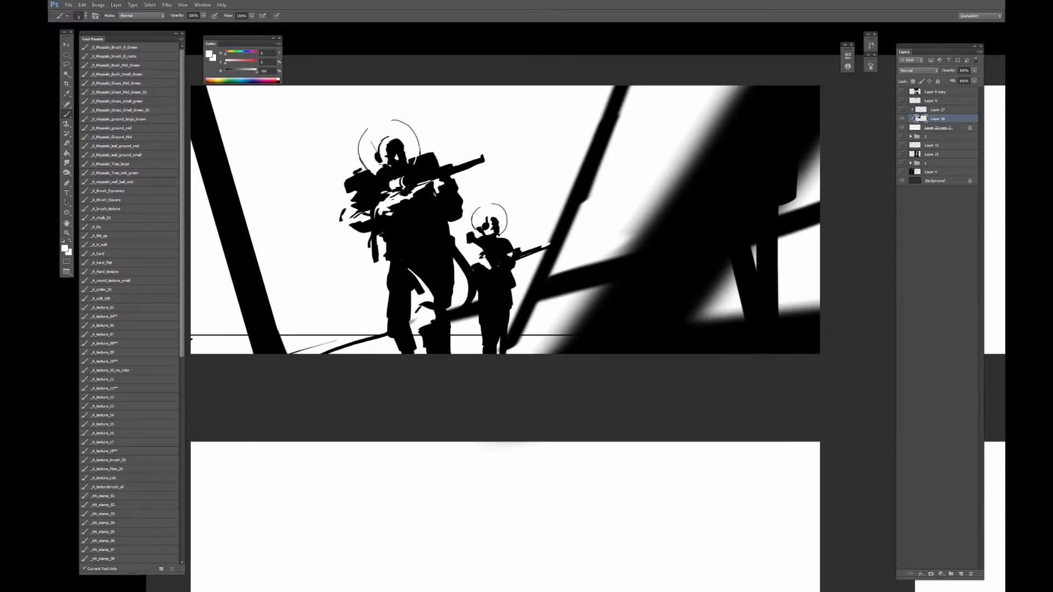
pyautogui.keyDown('alt'); pyautogui.click(382, 172); pyautogui.keyUp('alt')
pyautogui.keyDown('alt'); pyautogui.click(378, 169); pyautogui.keyUp('alt')
pyautogui.moveTo(371, 165); pyautogui.dragTo(376, 171)
pyautogui.keyDown('alt'); pyautogui.click(438, 138); pyautogui.keyUp('alt')
pyautogui.moveTo(370, 176); pyautogui.dragTo(382, 177)
pyautogui.keyDown('alt'); pyautogui.click(377, 188); pyautogui.keyUp('alt')
# Detail the foreground soldier's hip and knee in black, and trim the hanging hose behind the leg with white.
pyautogui.keyDown('alt'); pyautogui.click(387, 258); pyautogui.keyUp('alt')
pyautogui.moveTo(379, 262)
pyautogui.mouseDown()
pyautogui.moveTo(390, 261)
pyautogui.moveTo(389, 281)
pyautogui.mouseUp()
pyautogui.moveTo(417, 326); pyautogui.dragTo(421, 320)
pyautogui.press('e')
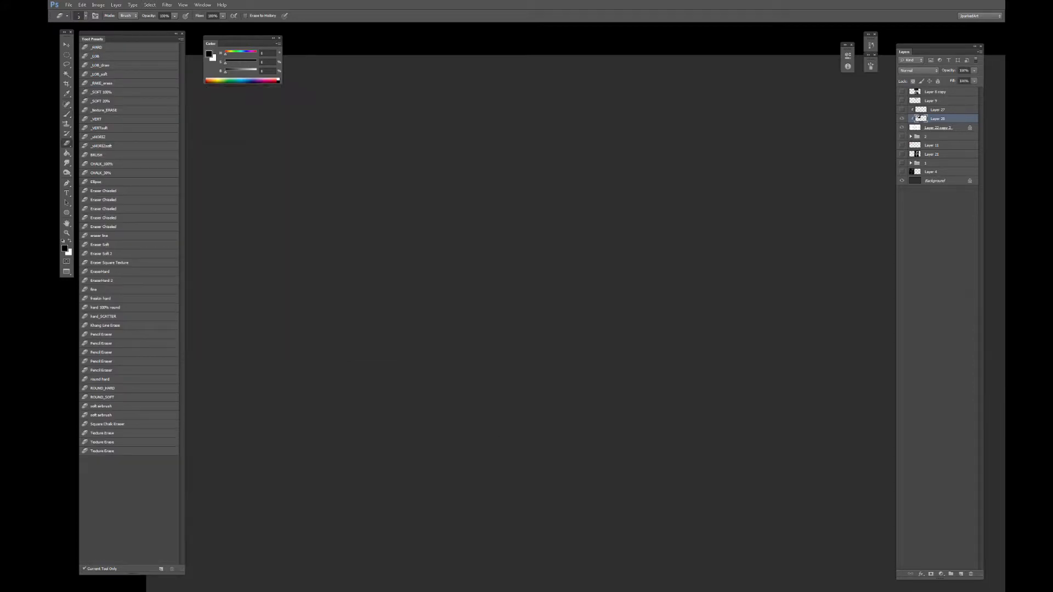
pyautogui.press('b')
pyautogui.press('x')
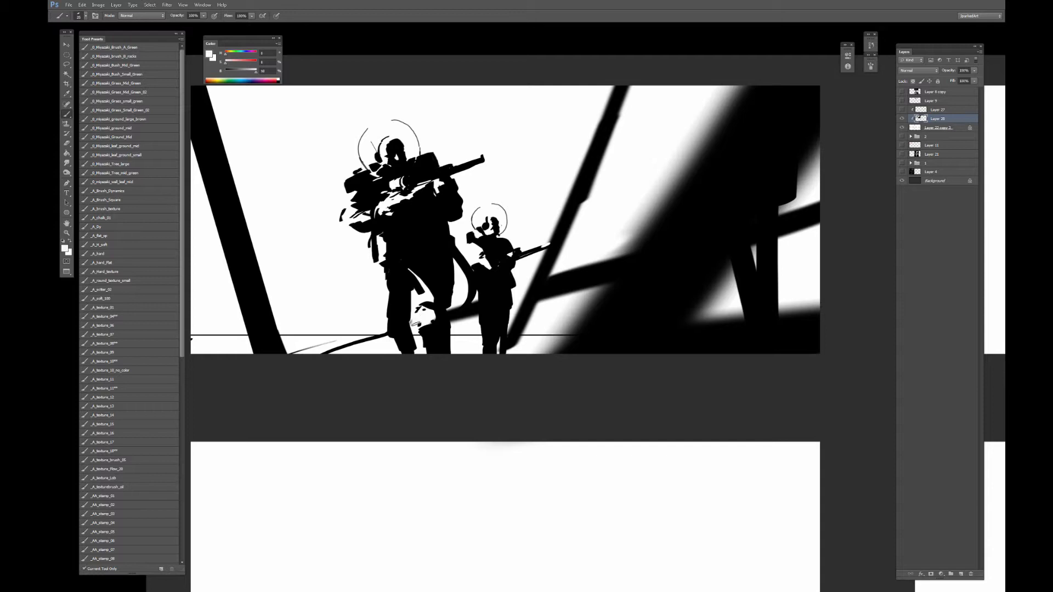
pyautogui.moveTo(341, 343); pyautogui.dragTo(404, 323)
pyautogui.moveTo(514, 283)
pyautogui.mouseDown()
pyautogui.moveTo(451, 301)
pyautogui.moveTo(451, 316)
pyautogui.mouseUp()
pyautogui.keyDown('alt'); pyautogui.click(468, 283); pyautogui.keyUp('alt')
pyautogui.press('x')
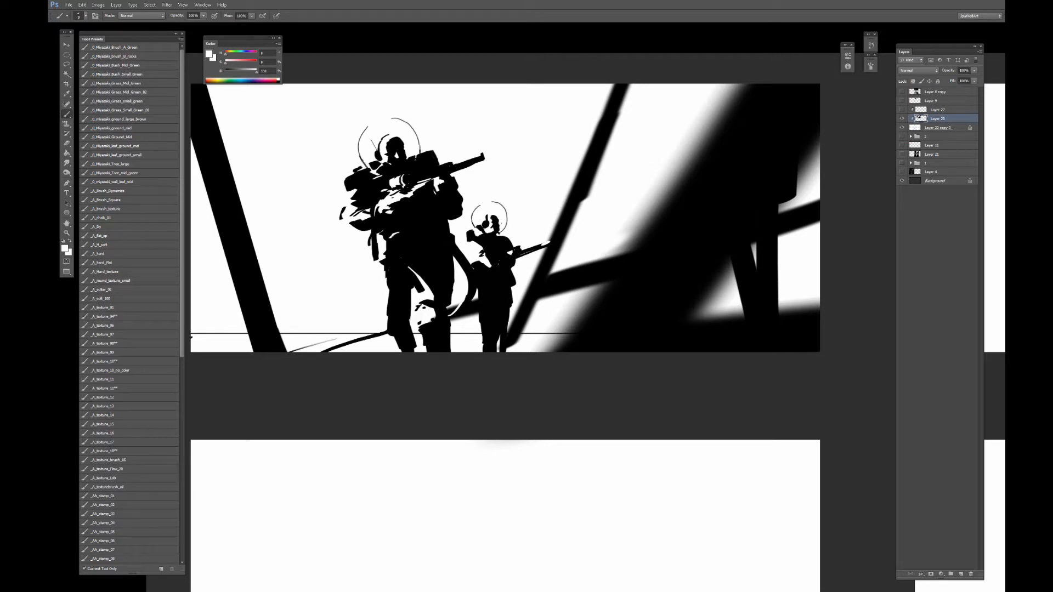
pyautogui.press('x')
pyautogui.press('x')
pyautogui.press('x')
pyautogui.press('x')
pyautogui.press('e')
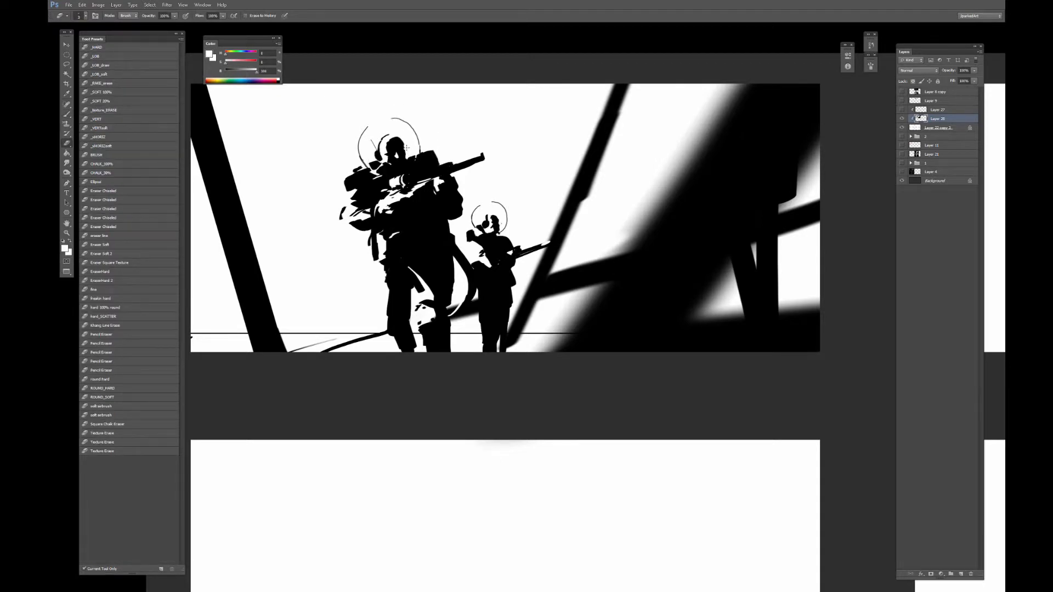
pyautogui.press('b')
pyautogui.press('x')
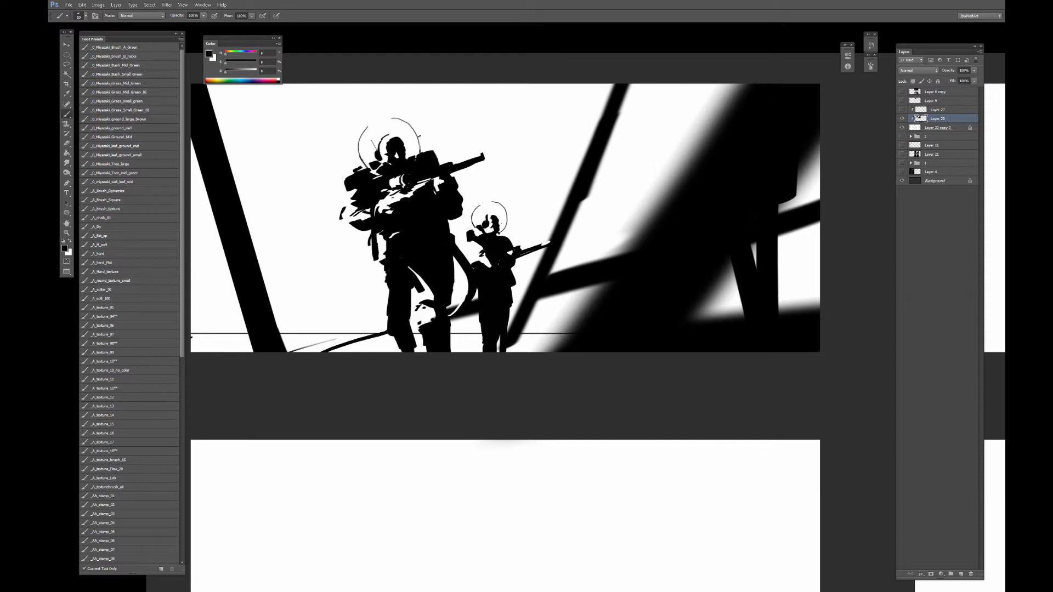
# Paint a small white pouch with black dividing lines on the smaller soldier's hip.
pyautogui.hotkey('ctrl', '-')
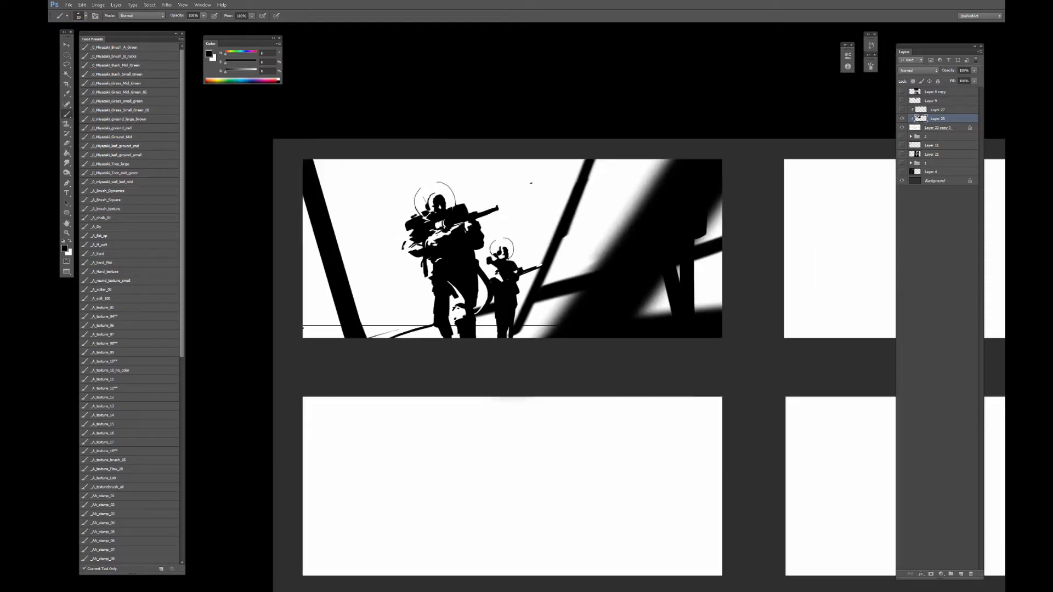
pyautogui.hotkey('ctrl', '+')
pyautogui.hotkey('ctrl', '+')
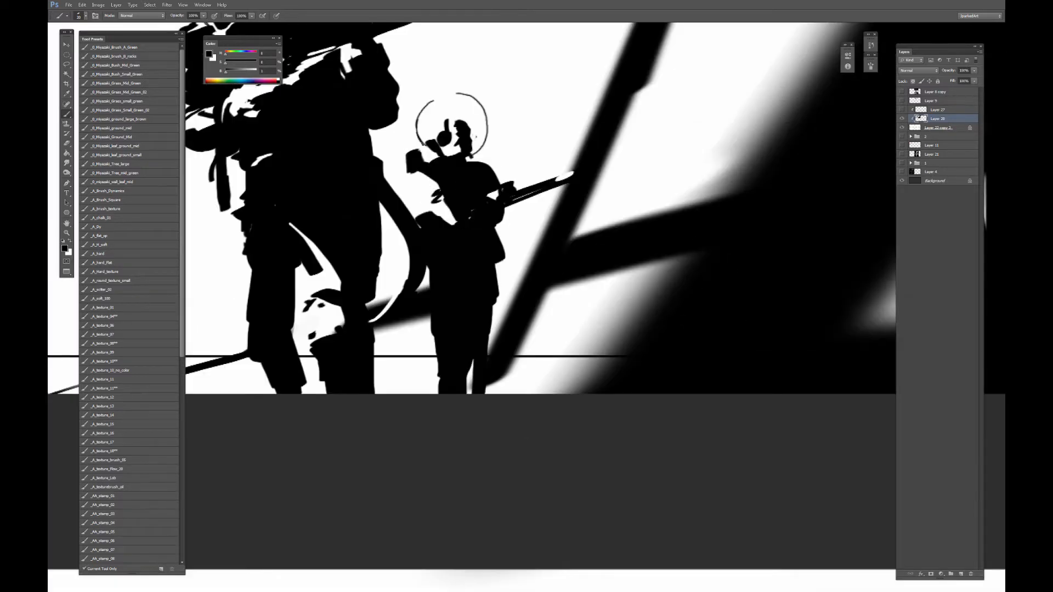
pyautogui.press('x')
pyautogui.moveTo(428, 249)
pyautogui.mouseDown()
pyautogui.moveTo(449, 269)
pyautogui.moveTo(430, 260)
pyautogui.mouseUp()
pyautogui.keyDown('alt'); pyautogui.click(447, 242); pyautogui.keyUp('alt')
pyautogui.press('x')
pyautogui.press('x')
pyautogui.keyDown('alt'); pyautogui.click(448, 232); pyautogui.keyUp('alt')
# Refine the smaller soldier's collar and rear shoulder outline with small black strokes.
pyautogui.keyDown('alt'); pyautogui.click(412, 140); pyautogui.keyUp('alt')
pyautogui.moveTo(441, 160); pyautogui.dragTo(461, 169)
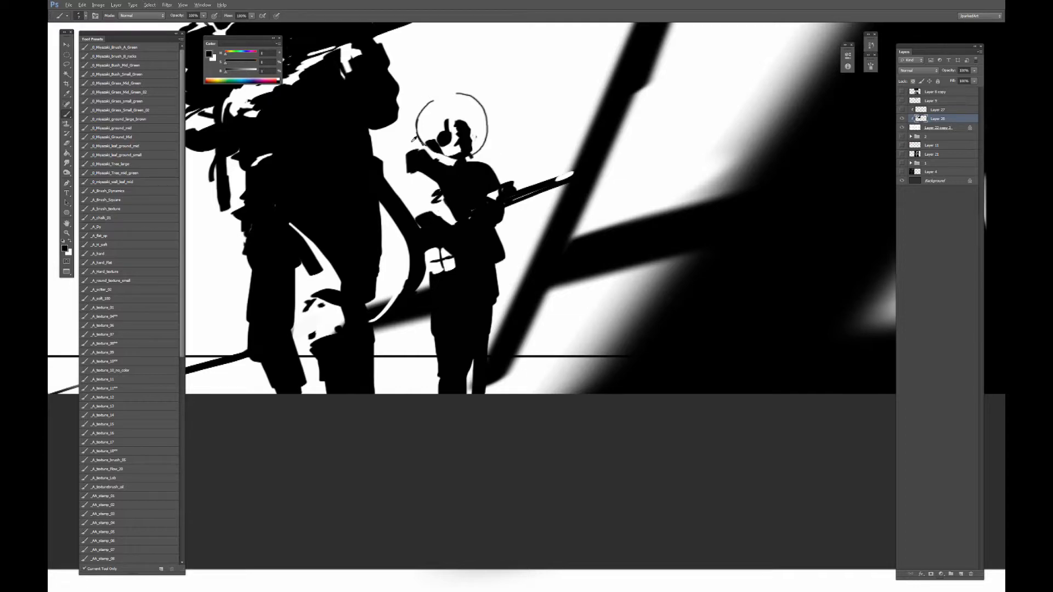
pyautogui.keyDown('alt'); pyautogui.click(412, 159); pyautogui.keyUp('alt')
pyautogui.moveTo(403, 152)
pyautogui.mouseDown()
pyautogui.moveTo(413, 150)
pyautogui.moveTo(403, 173)
pyautogui.moveTo(401, 159)
pyautogui.mouseUp()
pyautogui.keyDown('alt'); pyautogui.click(510, 166); pyautogui.keyUp('alt')
pyautogui.scroll(-2, 563, 168)
# Show the red sketch layer and start blocking in the third soldier's face in black.
pyautogui.moveTo(565, 176); pyautogui.dragTo(454, 306)
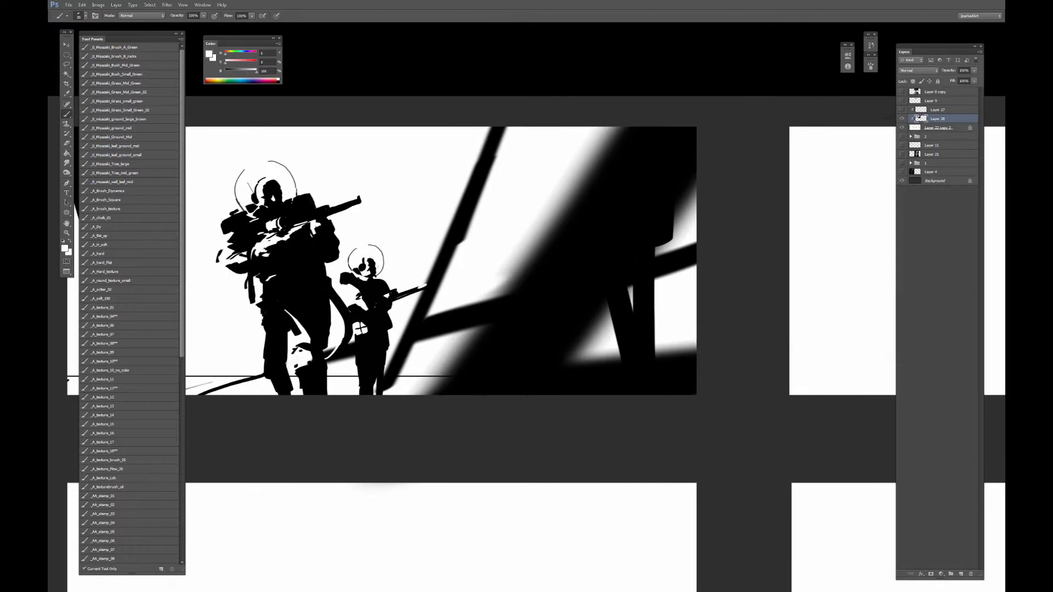
pyautogui.click(902, 110)
pyautogui.press('d')
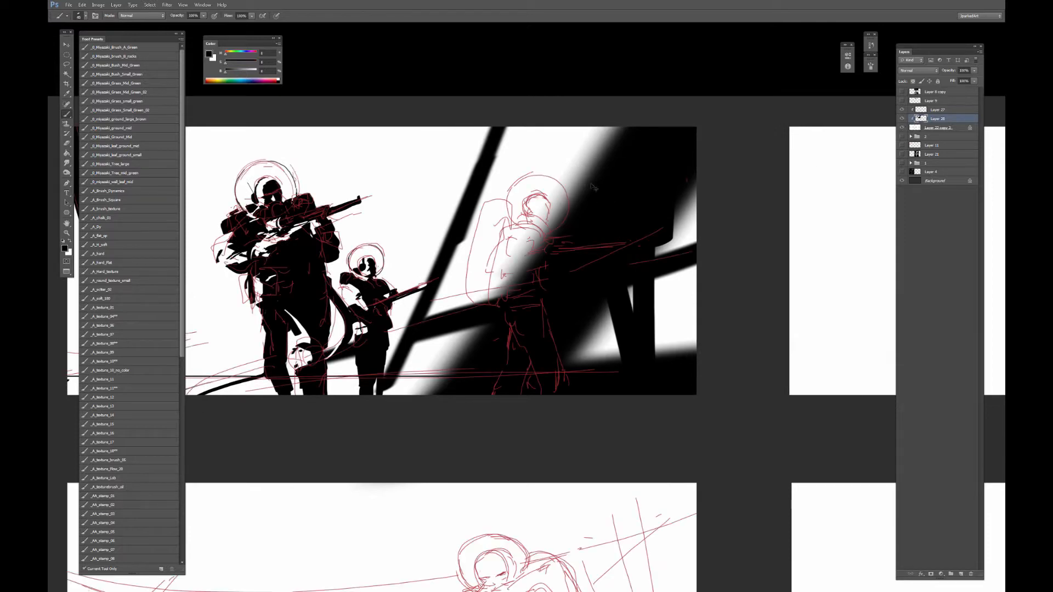
pyautogui.scroll(3, 592, 187)
pyautogui.moveTo(512, 154)
pyautogui.mouseDown()
pyautogui.moveTo(484, 176)
pyautogui.moveTo(515, 167)
pyautogui.moveTo(501, 173)
pyautogui.moveTo(514, 184)
pyautogui.mouseUp()
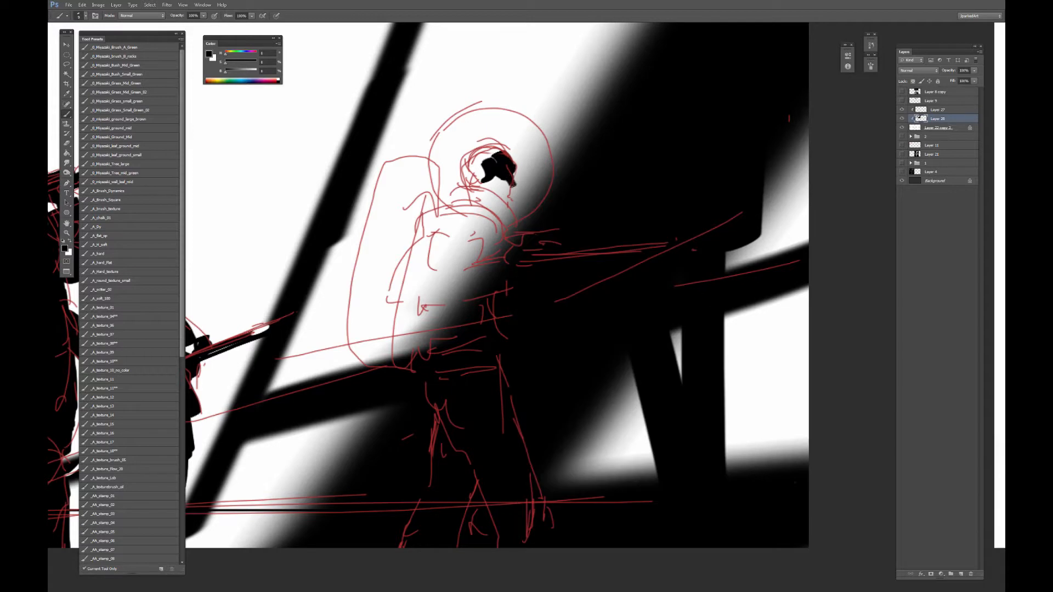
pyautogui.hotkey('ctrl', 'alt', 'z')
pyautogui.hotkey('ctrl', 'alt', 'z')
pyautogui.moveTo(504, 179); pyautogui.dragTo(506, 192)
pyautogui.moveTo(493, 177)
pyautogui.mouseDown()
pyautogui.moveTo(509, 196)
pyautogui.moveTo(518, 183)
pyautogui.mouseUp()
pyautogui.hotkey('ctrl', 'alt', 'z')
pyautogui.hotkey('ctrl', 'alt', 'z')
pyautogui.hotkey('ctrl', 'alt', 'z')
# Shape the third soldier's head and jaw, and paint the collar, shoulder and upper arm in black.
pyautogui.moveTo(510, 189); pyautogui.dragTo(500, 195)
pyautogui.moveTo(499, 189)
pyautogui.mouseDown()
pyautogui.moveTo(506, 198)
pyautogui.moveTo(495, 195)
pyautogui.mouseUp()
pyautogui.moveTo(493, 152)
pyautogui.mouseDown()
pyautogui.moveTo(501, 148)
pyautogui.moveTo(485, 147)
pyautogui.mouseUp()
pyautogui.moveTo(490, 198); pyautogui.dragTo(515, 217)
pyautogui.moveTo(488, 210)
pyautogui.mouseDown()
pyautogui.moveTo(514, 234)
pyautogui.moveTo(470, 246)
pyautogui.moveTo(458, 230)
pyautogui.moveTo(482, 269)
pyautogui.moveTo(461, 296)
pyautogui.mouseUp()
pyautogui.moveTo(485, 254)
pyautogui.mouseDown()
pyautogui.moveTo(493, 277)
pyautogui.moveTo(501, 269)
pyautogui.mouseUp()
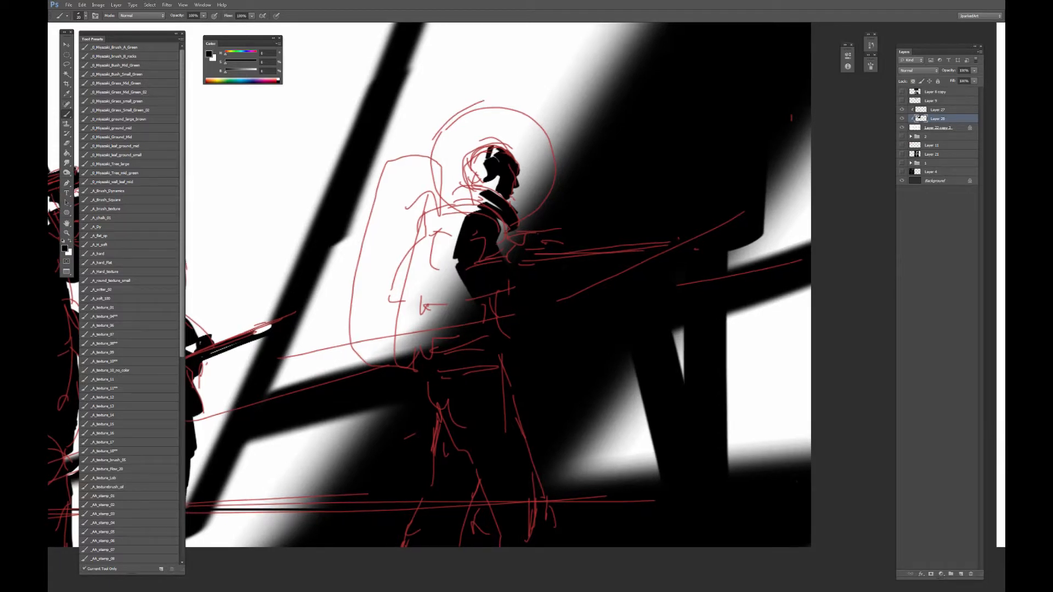
pyautogui.moveTo(500, 219)
pyautogui.mouseDown()
pyautogui.moveTo(520, 249)
pyautogui.moveTo(510, 257)
pyautogui.mouseUp()
pyautogui.moveTo(463, 287); pyautogui.dragTo(470, 298)
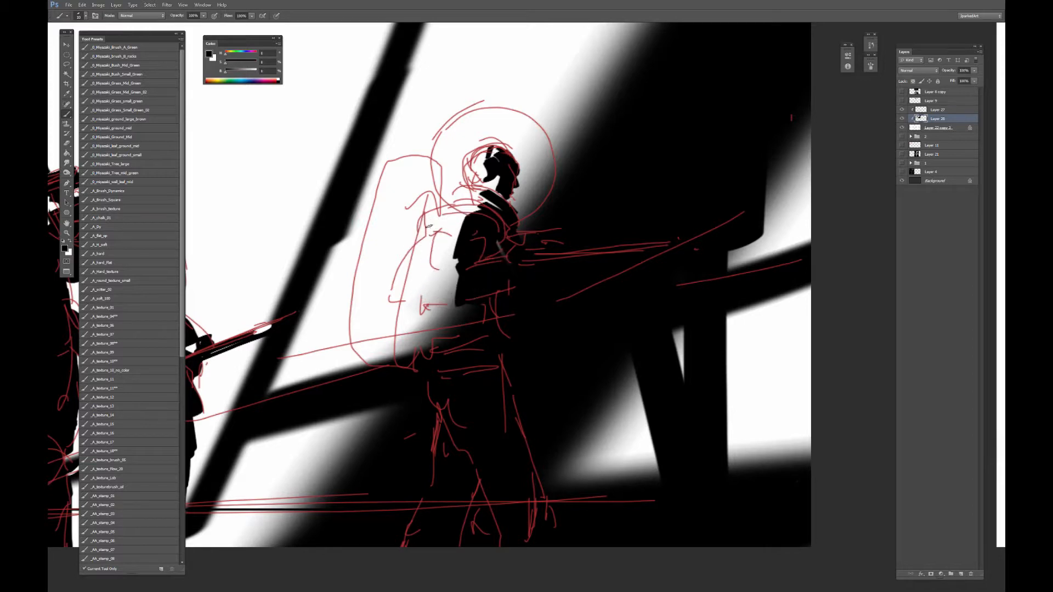
# Paint the third soldier's tall backpack shadow and strap as long black strokes following the sketch.
pyautogui.moveTo(432, 215); pyautogui.dragTo(414, 272)
pyautogui.moveTo(422, 182); pyautogui.dragTo(426, 215)
pyautogui.moveTo(426, 164); pyautogui.dragTo(387, 291)
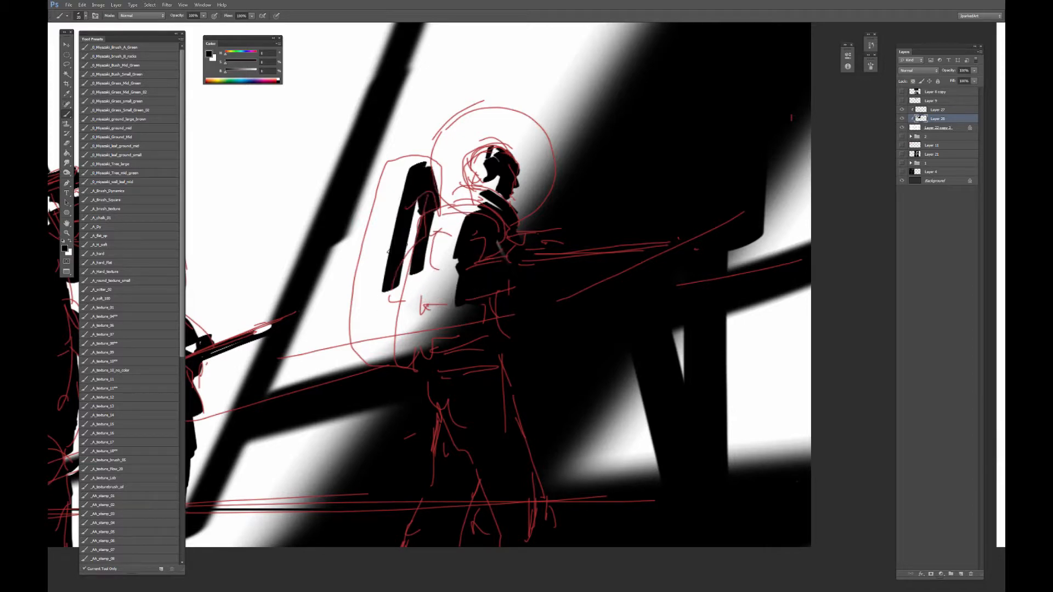
pyautogui.moveTo(412, 202); pyautogui.dragTo(381, 340)
pyautogui.hotkey('ctrl', 'z')
pyautogui.moveTo(420, 165)
pyautogui.mouseDown()
pyautogui.moveTo(391, 255)
pyautogui.moveTo(378, 350)
pyautogui.moveTo(434, 303)
pyautogui.moveTo(442, 317)
pyautogui.mouseUp()
# Add a thin black contour over the third soldier's shoulder and darken the waist below the arm.
pyautogui.press('[')
pyautogui.moveTo(433, 233)
pyautogui.mouseDown()
pyautogui.moveTo(480, 208)
pyautogui.moveTo(469, 199)
pyautogui.moveTo(484, 203)
pyautogui.mouseUp()
pyautogui.press(']')
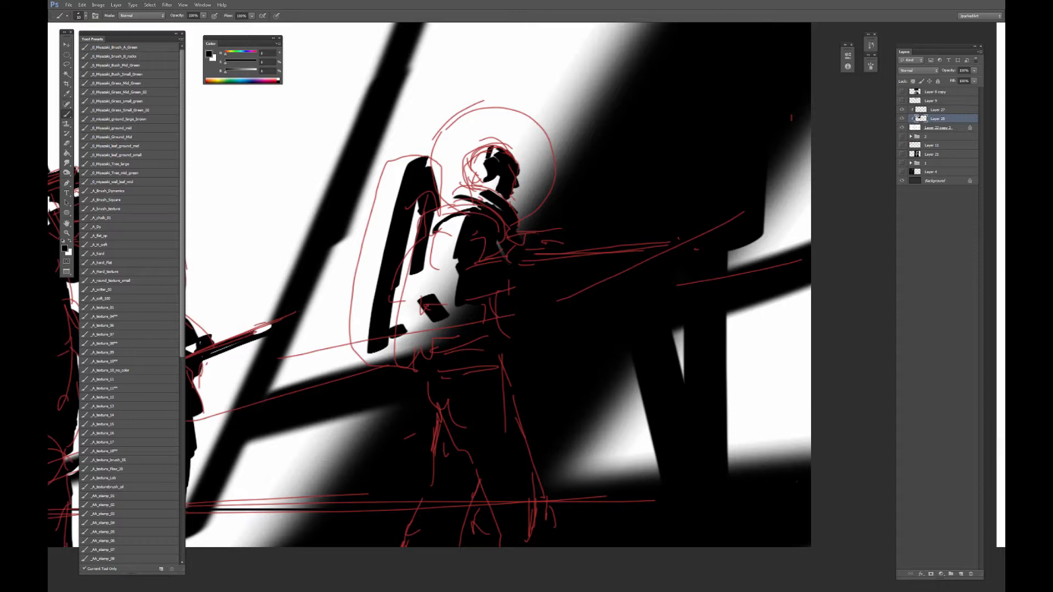
pyautogui.moveTo(501, 316)
pyautogui.mouseDown()
pyautogui.moveTo(492, 291)
pyautogui.moveTo(412, 326)
pyautogui.moveTo(400, 314)
pyautogui.mouseUp()
# Create a new layer and paint a white highlight along the underside of the third soldier's arm and hand.
pyautogui.press('x')
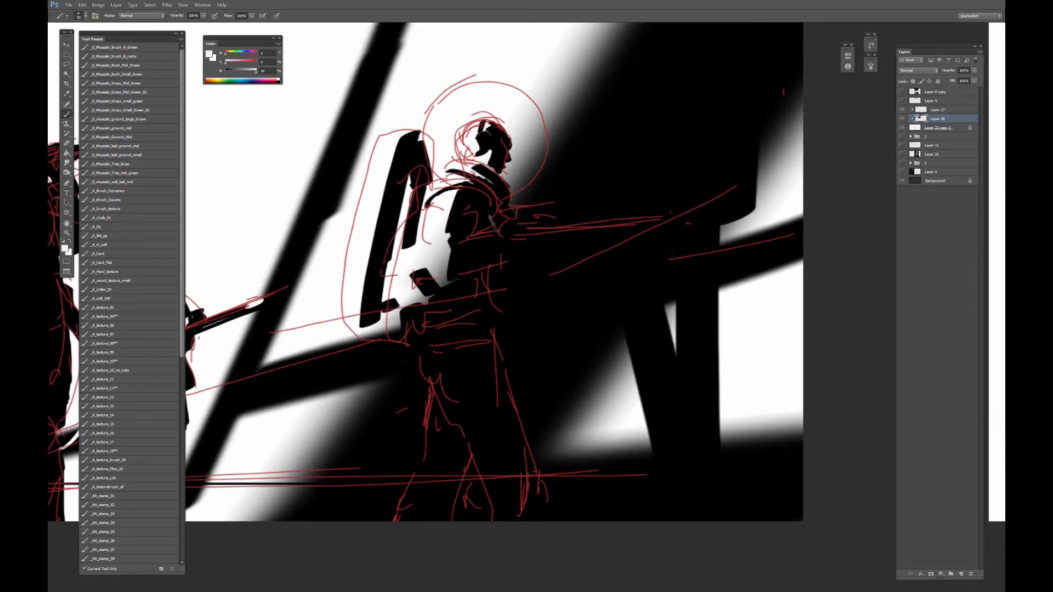
pyautogui.moveTo(469, 237); pyautogui.dragTo(445, 251)
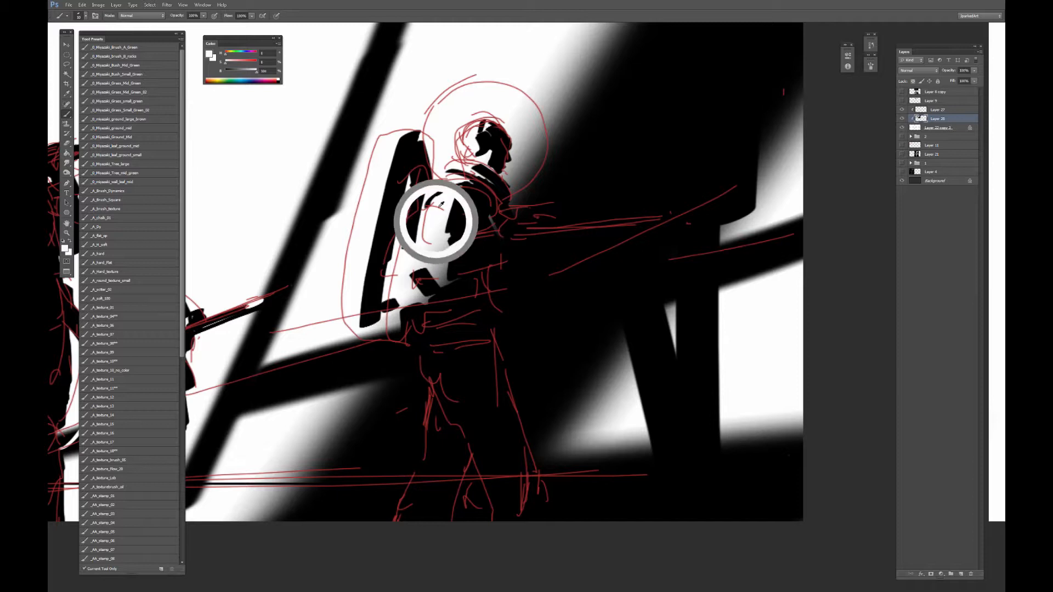
pyautogui.hotkey('ctrl', 'z')
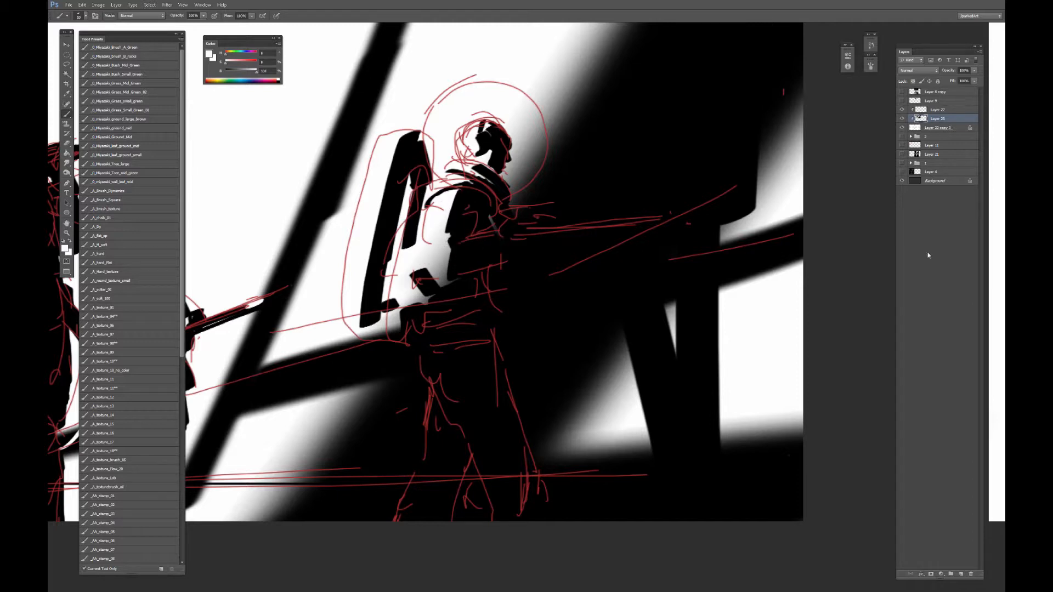
pyautogui.click(961, 574)
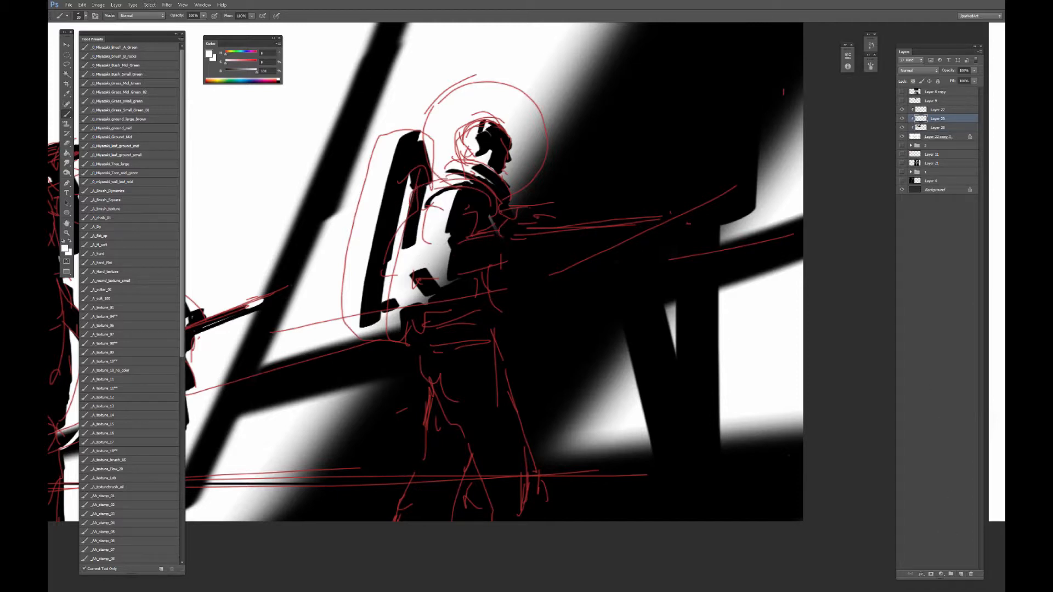
pyautogui.moveTo(467, 244)
pyautogui.mouseDown()
pyautogui.moveTo(436, 254)
pyautogui.moveTo(500, 233)
pyautogui.moveTo(510, 214)
pyautogui.mouseUp()
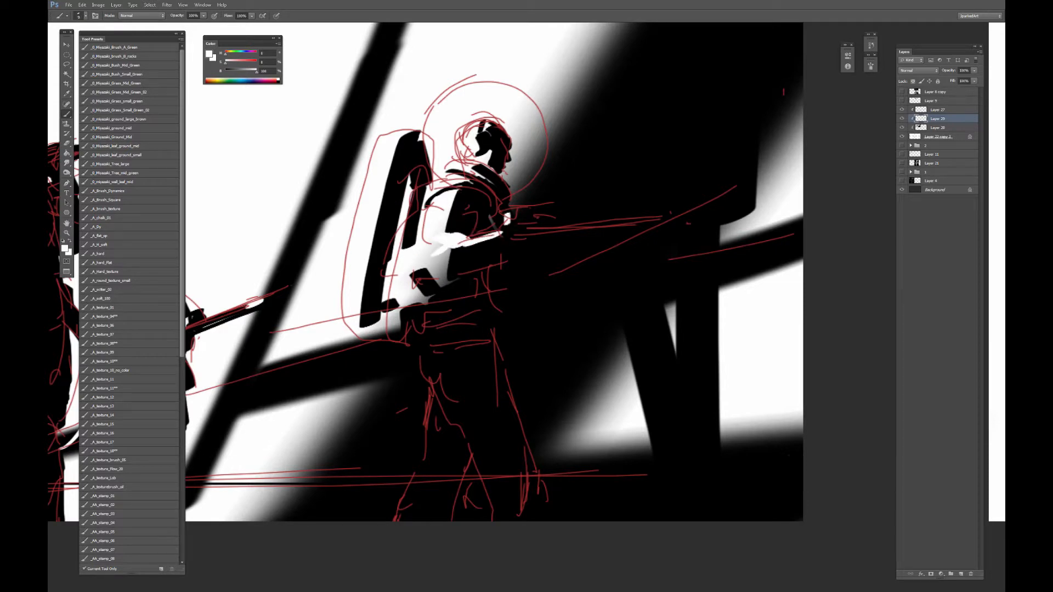
# Paint the third soldier's hip area and the edges of both legs in white against the dark background.
pyautogui.moveTo(398, 313)
pyautogui.mouseDown()
pyautogui.moveTo(405, 335)
pyautogui.moveTo(421, 329)
pyautogui.moveTo(423, 302)
pyautogui.moveTo(421, 351)
pyautogui.moveTo(495, 520)
pyautogui.mouseUp()
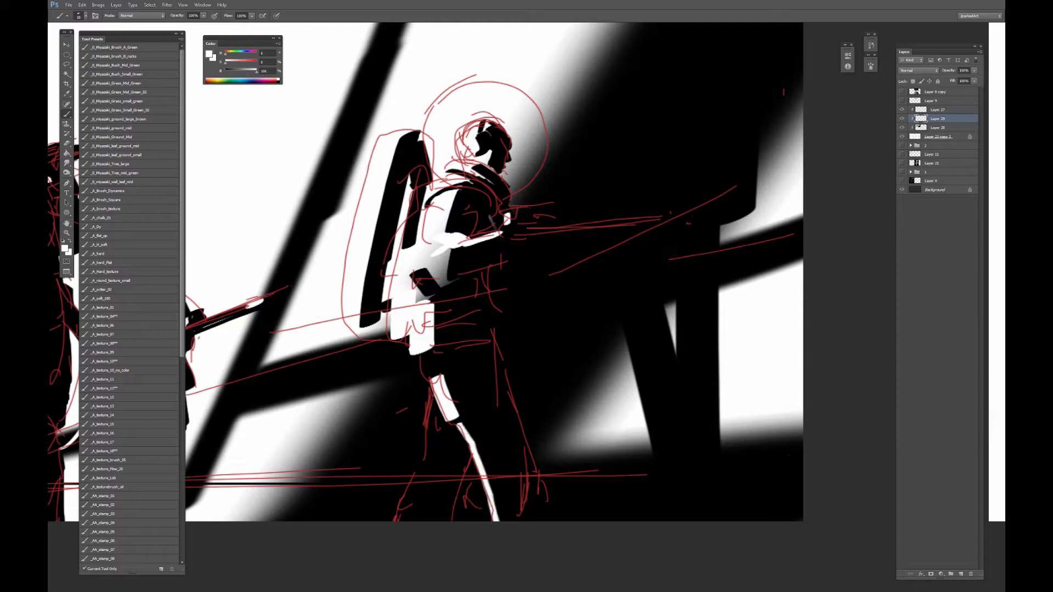
pyautogui.moveTo(433, 401)
pyautogui.mouseDown()
pyautogui.moveTo(426, 460)
pyautogui.moveTo(397, 519)
pyautogui.mouseUp()
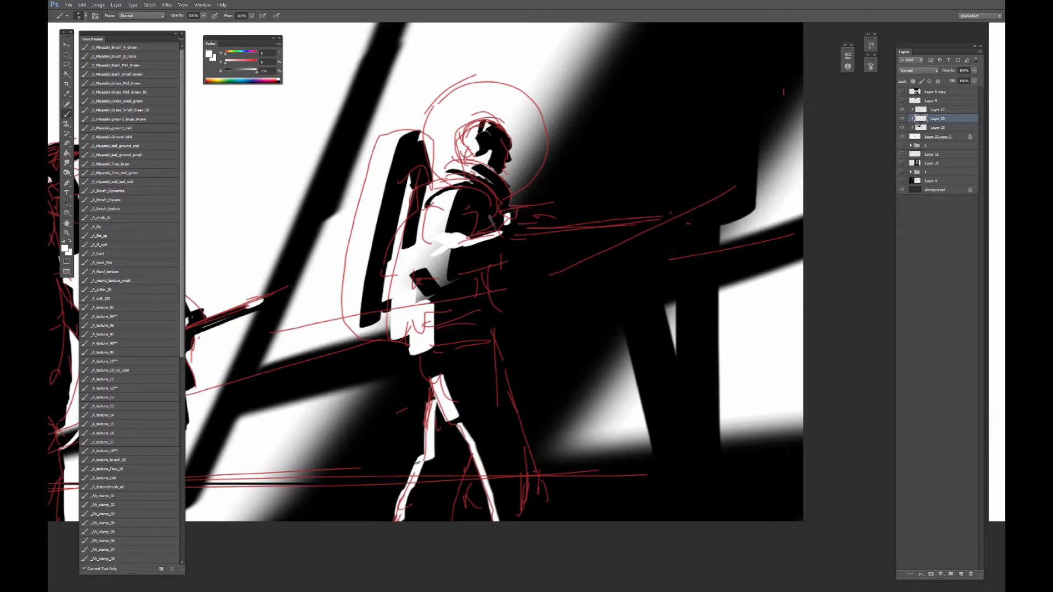
pyautogui.moveTo(418, 463)
pyautogui.mouseDown()
pyautogui.moveTo(430, 372)
pyautogui.moveTo(407, 346)
pyautogui.mouseUp()
pyautogui.press(']')
pyautogui.press(']')
pyautogui.press(']')
pyautogui.press(']')
pyautogui.press(']')
pyautogui.moveTo(433, 301)
pyautogui.mouseDown()
pyautogui.moveTo(454, 307)
pyautogui.moveTo(445, 346)
pyautogui.mouseUp()
# Cut black folds and belt shadows into the white area at the third soldier's waist.
pyautogui.press('x')
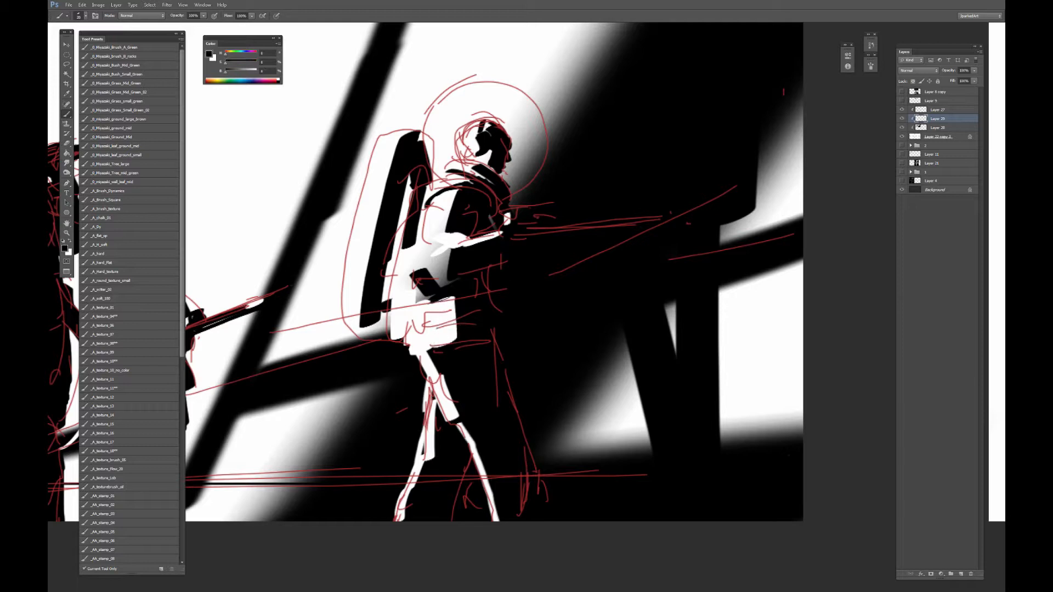
pyautogui.moveTo(431, 301)
pyautogui.mouseDown()
pyautogui.moveTo(455, 303)
pyautogui.moveTo(456, 320)
pyautogui.moveTo(418, 311)
pyautogui.moveTo(429, 314)
pyautogui.mouseUp()
pyautogui.moveTo(416, 294); pyautogui.dragTo(414, 339)
pyautogui.press(']')
pyautogui.press(']')
pyautogui.moveTo(431, 300); pyautogui.dragTo(456, 314)
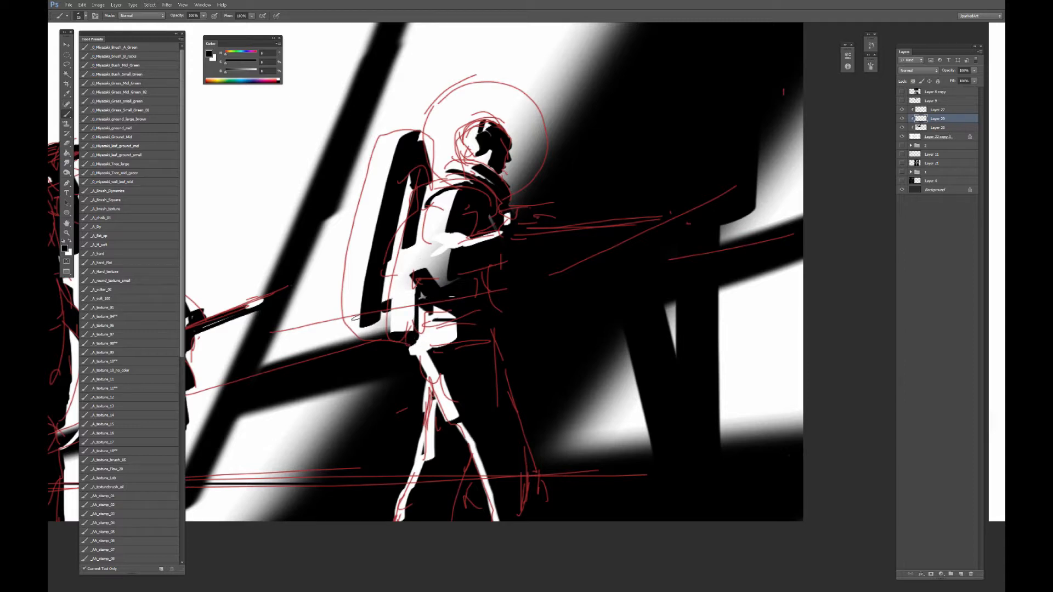
# Darken the lower edge of the third soldier's backpack and rough in the rear curve of the helmet in black.
pyautogui.moveTo(358, 329)
pyautogui.mouseDown()
pyautogui.moveTo(382, 326)
pyautogui.moveTo(384, 316)
pyautogui.moveTo(384, 332)
pyautogui.mouseUp()
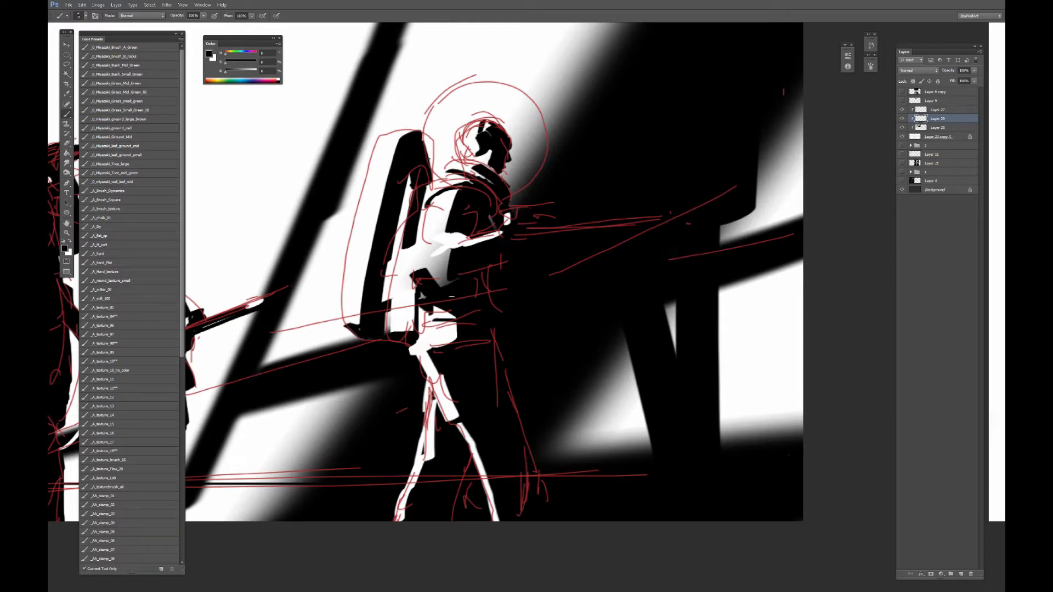
pyautogui.moveTo(426, 128)
pyautogui.mouseDown()
pyautogui.moveTo(439, 175)
pyautogui.moveTo(430, 109)
pyautogui.moveTo(461, 86)
pyautogui.mouseUp()
pyautogui.press('[')
pyautogui.press('[')
pyautogui.hotkey('ctrl', 'z')
pyautogui.moveTo(426, 116)
pyautogui.mouseDown()
pyautogui.moveTo(468, 83)
pyautogui.moveTo(513, 88)
pyautogui.moveTo(545, 142)
pyautogui.mouseUp()
pyautogui.hotkey('ctrl', 'z')
pyautogui.hotkey('ctrl', 'alt', 'z')
# Make an elliptical selection around the third soldier's helmet and apply a thin centered black stroke to it.
pyautogui.press('m')
pyautogui.moveTo(426, 80); pyautogui.dragTo(547, 197)
pyautogui.rightClick(516, 163)
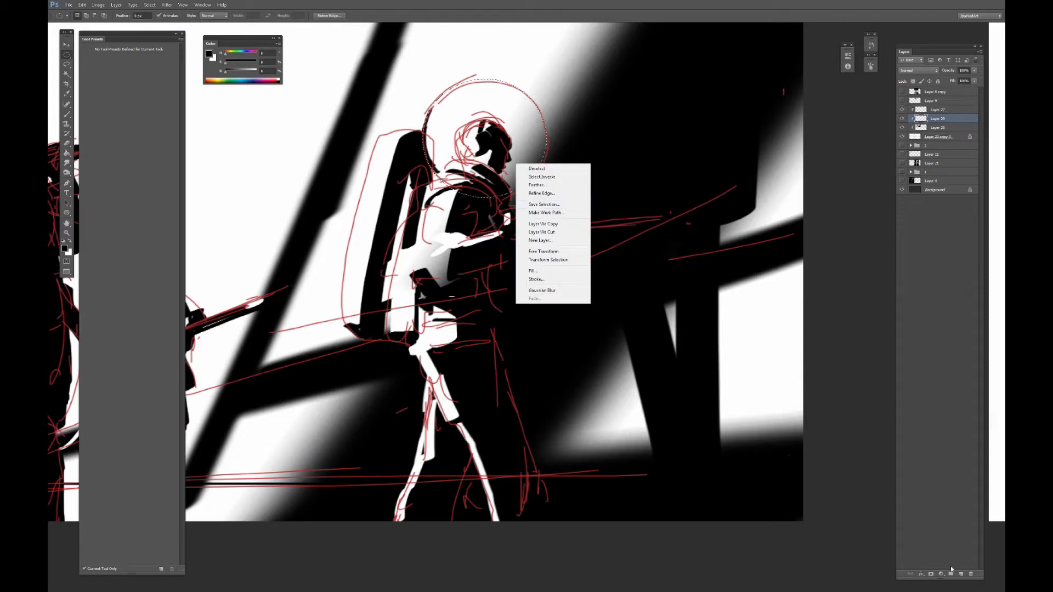
pyautogui.click(541, 280)
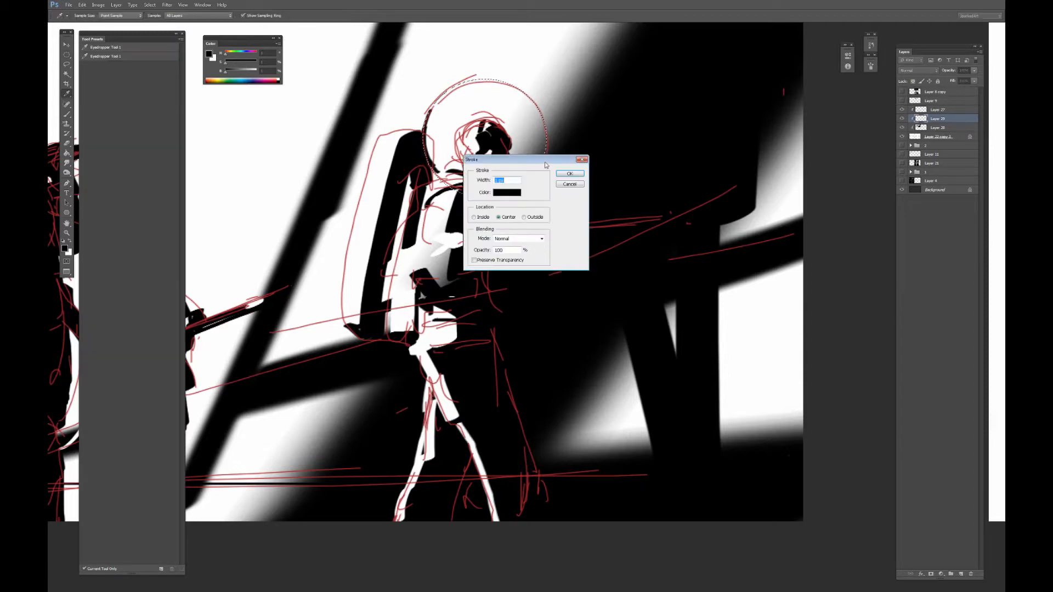
pyautogui.moveTo(499, 180); pyautogui.dragTo(494, 181)
pyautogui.click(569, 174)
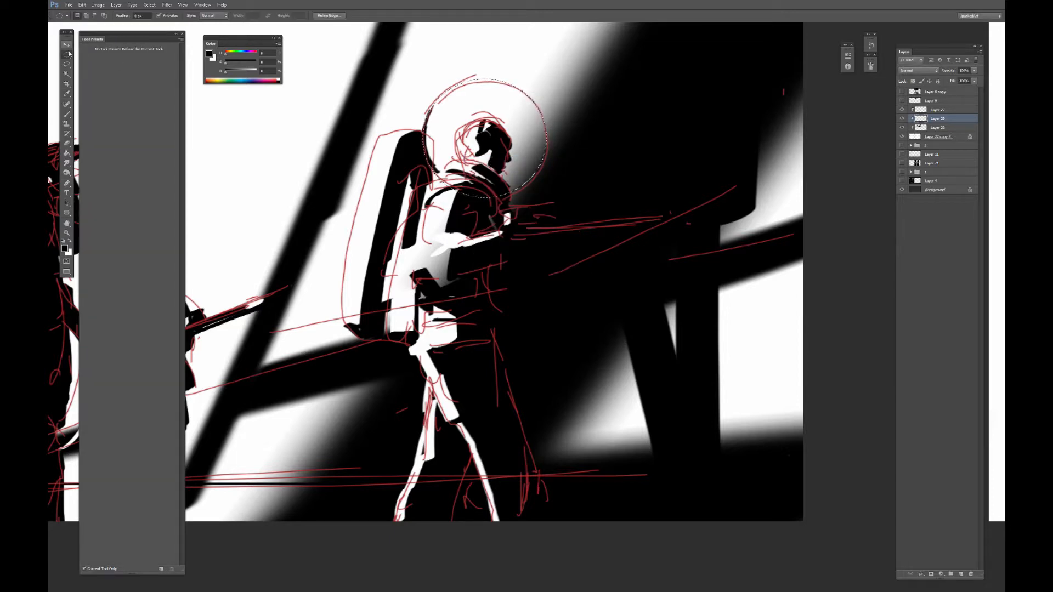
pyautogui.rightClick(493, 154)
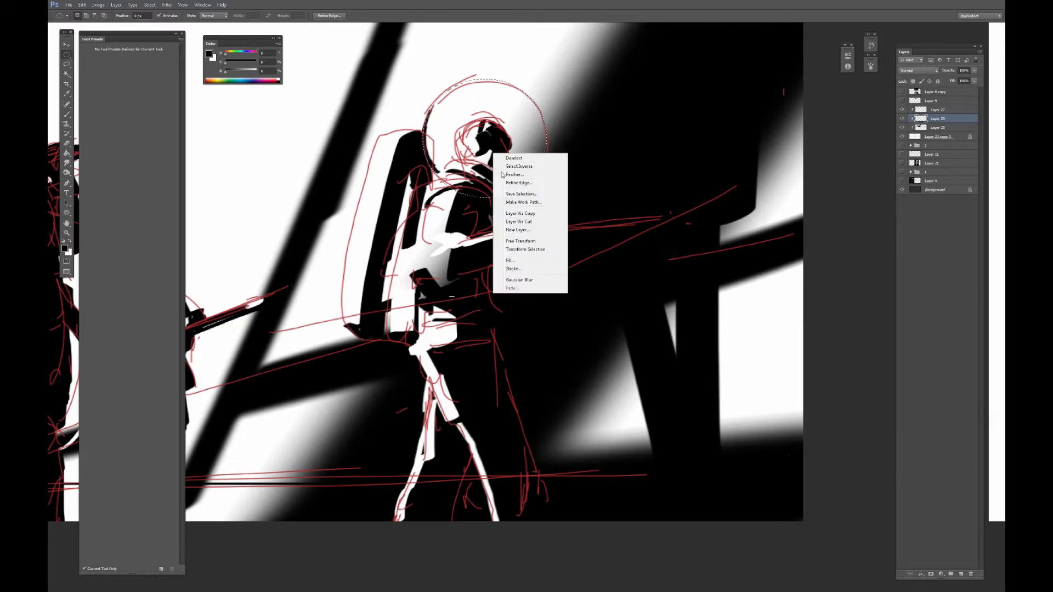
pyautogui.click(519, 269)
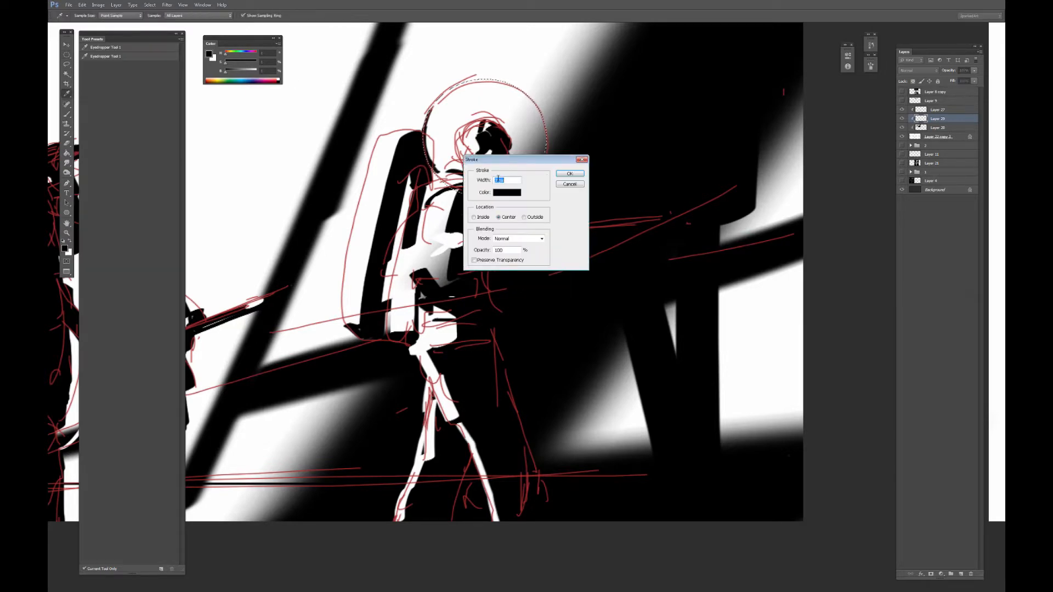
pyautogui.click(569, 173)
# Erase a small part of the helmet outline near the collar and check the figure with the red sketch hidden.
pyautogui.press('e')
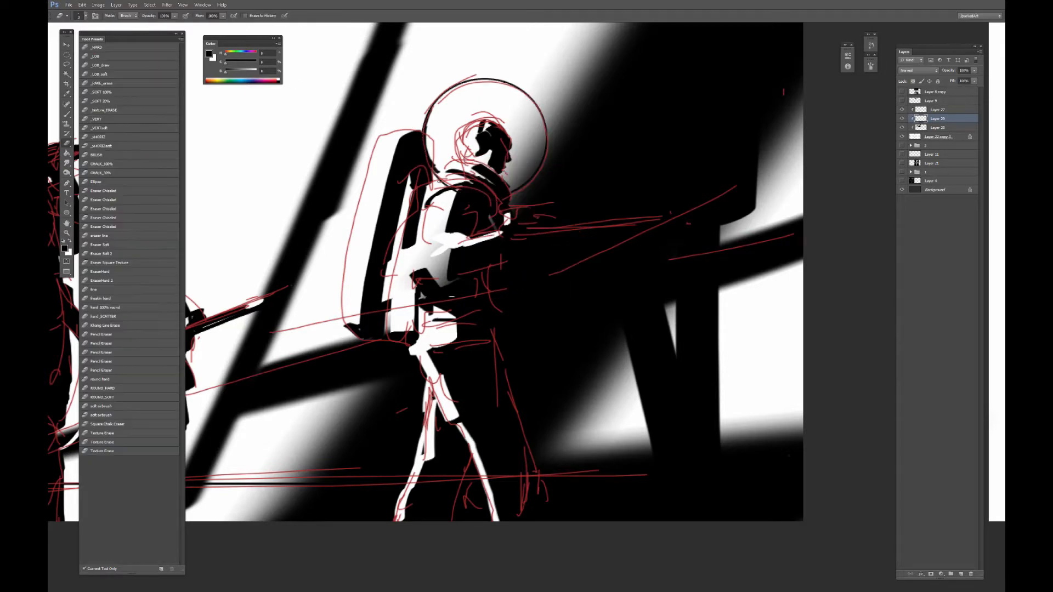
pyautogui.moveTo(436, 172); pyautogui.dragTo(445, 185)
pyautogui.moveTo(500, 81); pyautogui.dragTo(515, 86)
pyautogui.hotkey('ctrl', 'z')
pyautogui.press('v')
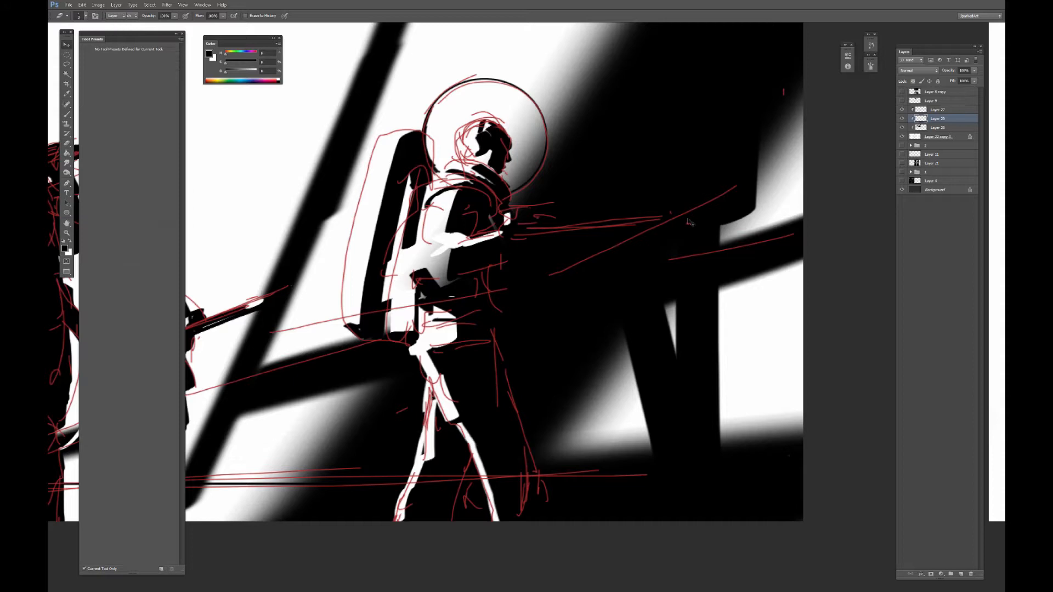
pyautogui.hotkey('ctrl', '-')
pyautogui.click(902, 109)
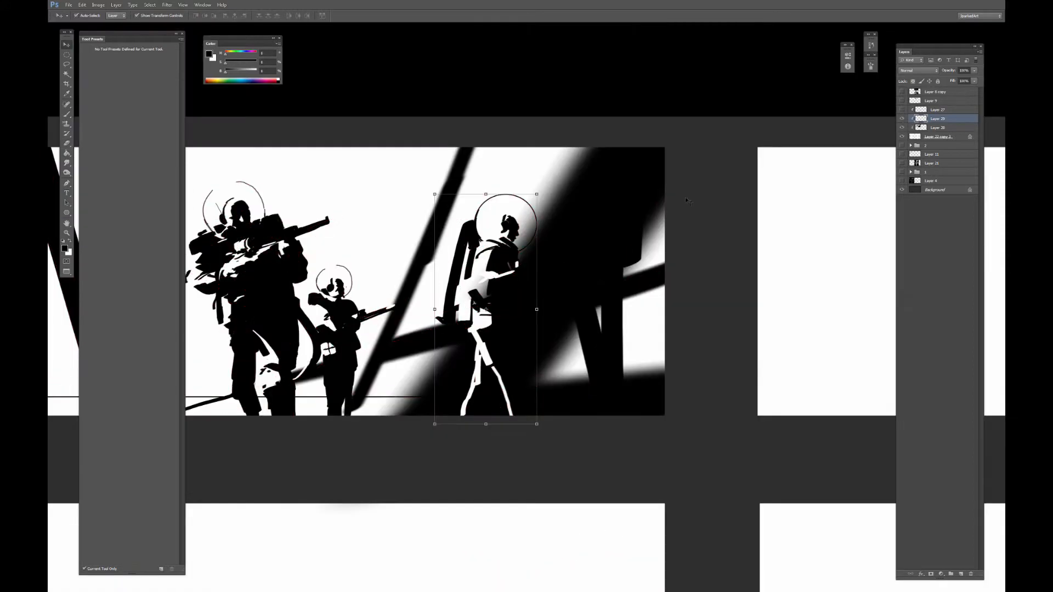
pyautogui.hotkey('ctrl', '+')
pyautogui.click(902, 109)
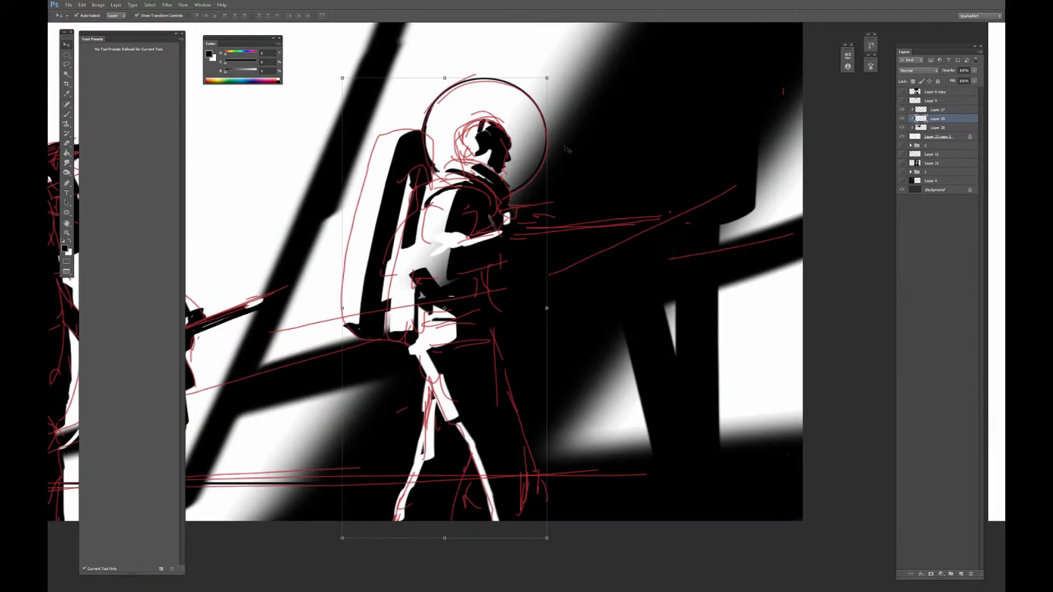
# Add thin black lines around the third soldier's neck and shoulder and check the panel without the sketch.
pyautogui.press('b')
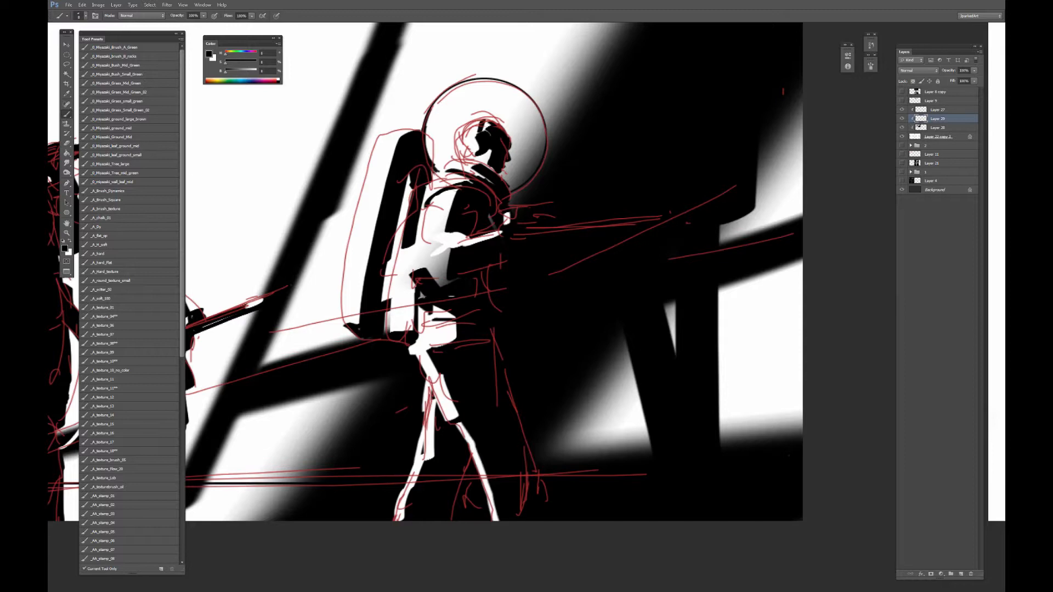
pyautogui.keyDown('alt'); pyautogui.click(470, 195); pyautogui.keyUp('alt')
pyautogui.moveTo(458, 162)
pyautogui.mouseDown()
pyautogui.moveTo(478, 166)
pyautogui.moveTo(455, 159)
pyautogui.moveTo(456, 137)
pyautogui.moveTo(485, 178)
pyautogui.mouseUp()
pyautogui.hotkey('ctrl', 'z')
pyautogui.press('[')
pyautogui.press('[')
pyautogui.moveTo(425, 191); pyautogui.dragTo(447, 184)
pyautogui.hotkey('ctrl', '-')
pyautogui.hotkey('ctrl', '-')
pyautogui.click(902, 110)
pyautogui.moveTo(571, 282); pyautogui.dragTo(534, 234)
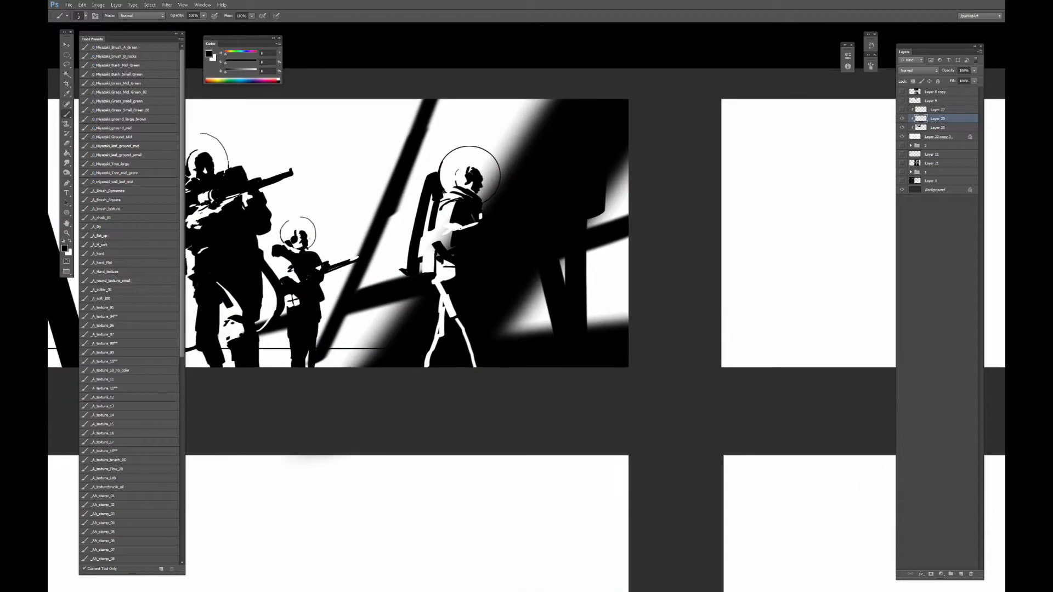
# Paint the third soldier's hands, forearm and long rifle barrel in white, plus a white patch below the backpack.
pyautogui.hotkey('ctrl', '+')
pyautogui.moveTo(357, 250); pyautogui.dragTo(454, 277)
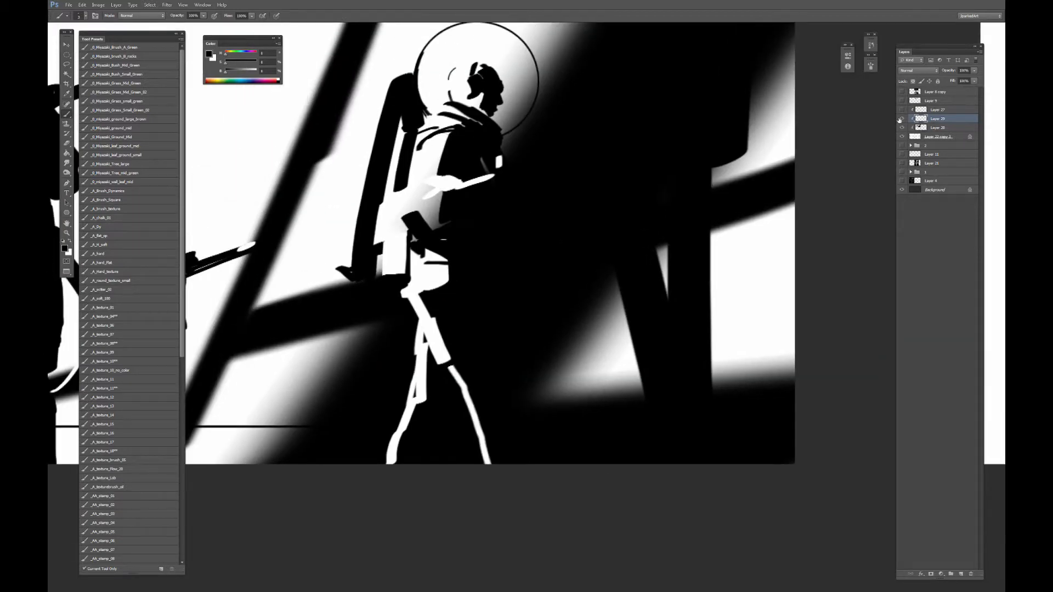
pyautogui.click(901, 109)
pyautogui.press('x')
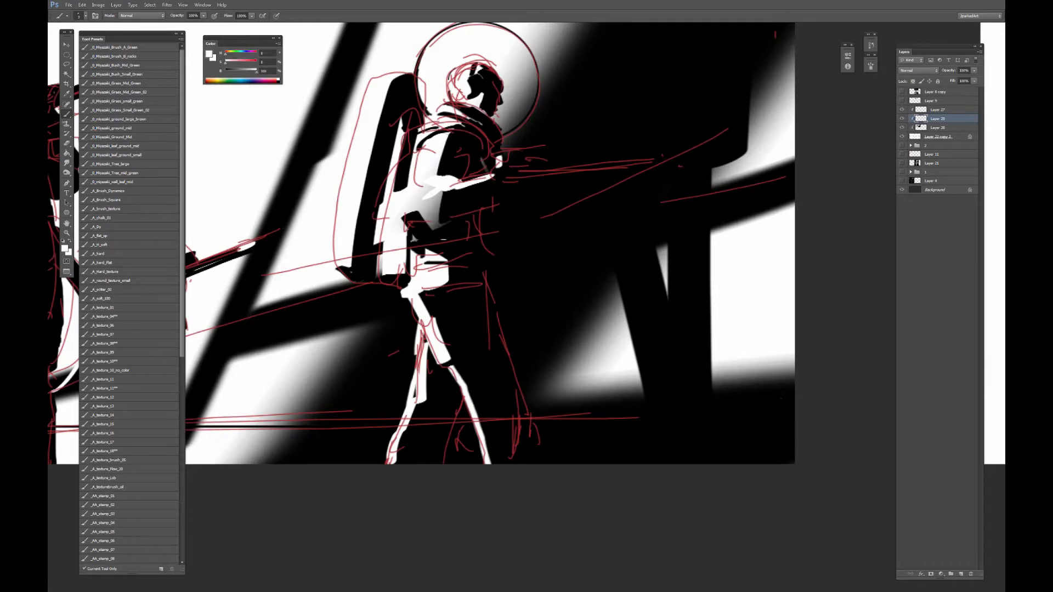
pyautogui.moveTo(502, 163); pyautogui.dragTo(522, 154)
pyautogui.moveTo(441, 207)
pyautogui.mouseDown()
pyautogui.moveTo(478, 185)
pyautogui.moveTo(439, 202)
pyautogui.moveTo(437, 217)
pyautogui.moveTo(501, 183)
pyautogui.moveTo(665, 163)
pyautogui.mouseUp()
pyautogui.moveTo(551, 176); pyautogui.dragTo(601, 170)
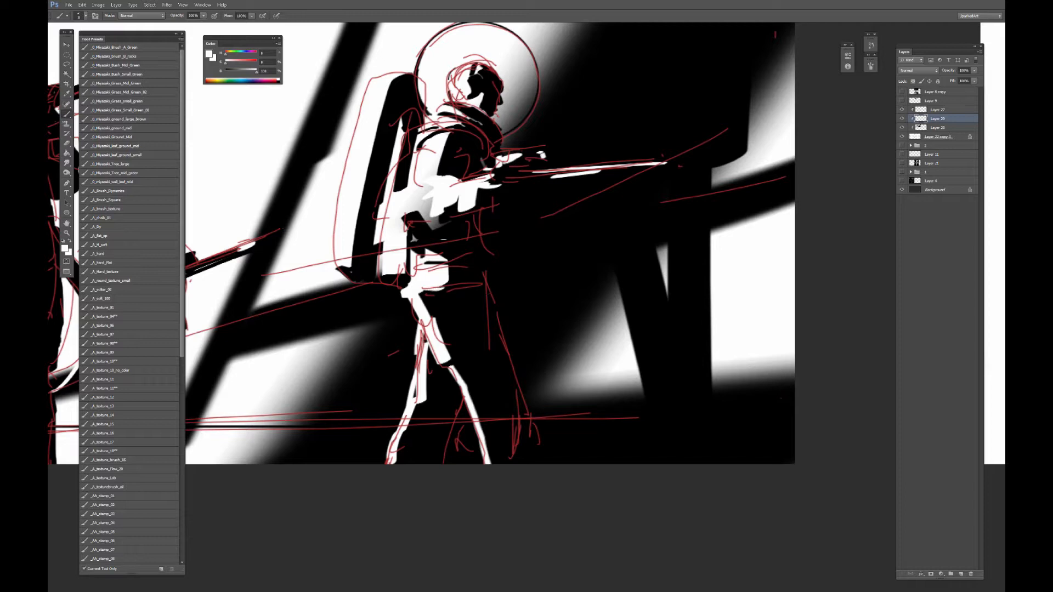
pyautogui.moveTo(384, 270); pyautogui.dragTo(379, 298)
# Add black belt folds at the third soldier's waist and small black straps and fittings along the backpack.
pyautogui.keyDown('alt'); pyautogui.click(422, 282); pyautogui.keyUp('alt')
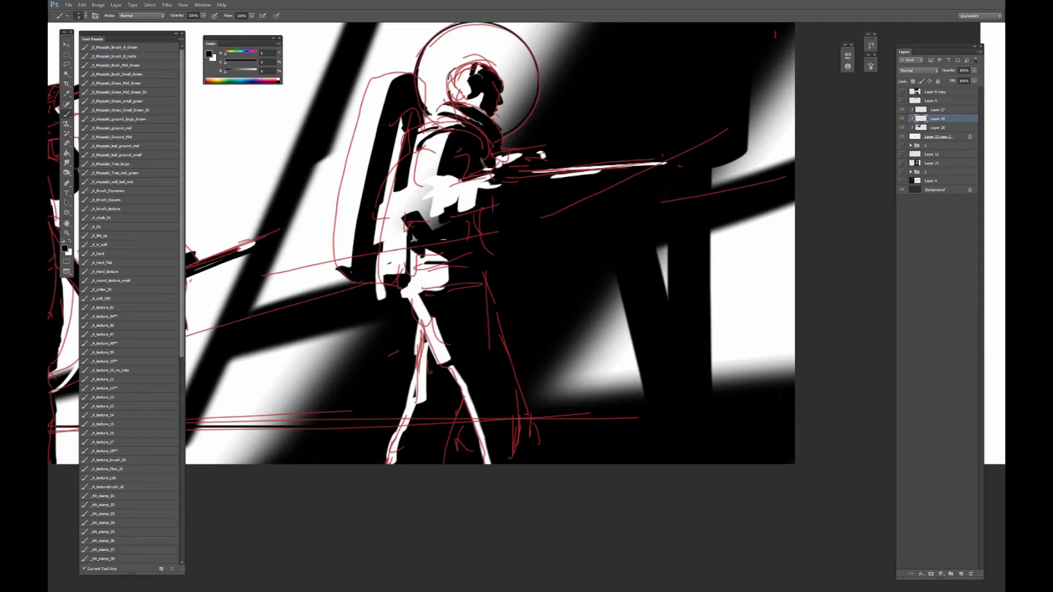
pyautogui.moveTo(406, 256)
pyautogui.mouseDown()
pyautogui.moveTo(379, 264)
pyautogui.moveTo(377, 278)
pyautogui.moveTo(412, 262)
pyautogui.mouseUp()
pyautogui.moveTo(426, 252); pyautogui.dragTo(436, 249)
pyautogui.moveTo(406, 193); pyautogui.dragTo(380, 209)
pyautogui.moveTo(380, 117)
pyautogui.mouseDown()
pyautogui.moveTo(355, 125)
pyautogui.moveTo(372, 145)
pyautogui.mouseUp()
pyautogui.hotkey('ctrl', 'z')
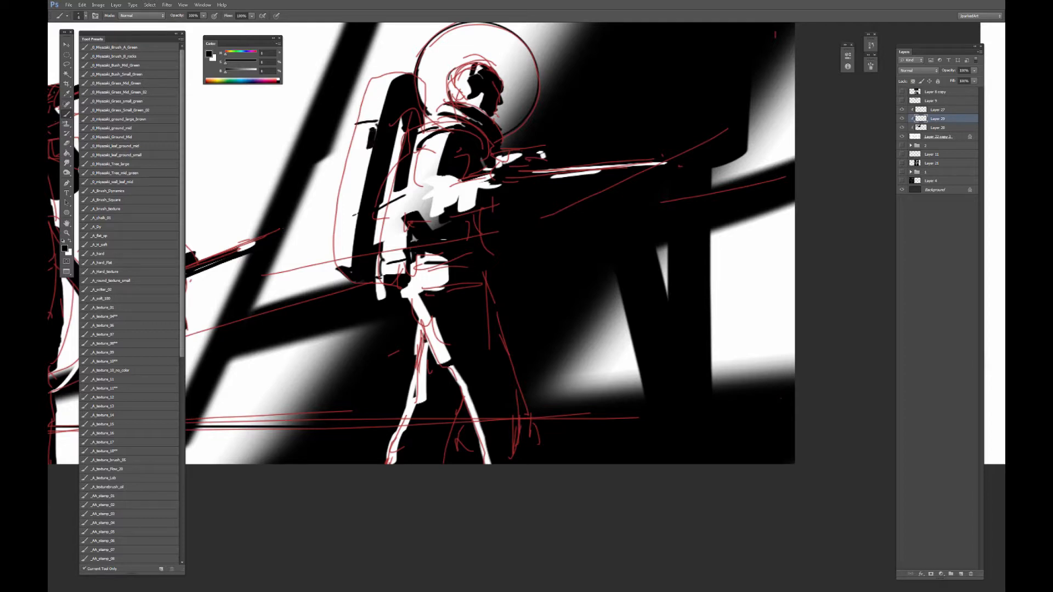
pyautogui.moveTo(355, 214); pyautogui.dragTo(352, 242)
pyautogui.moveTo(350, 198); pyautogui.dragTo(355, 213)
pyautogui.moveTo(371, 150); pyautogui.dragTo(362, 157)
pyautogui.moveTo(387, 104); pyautogui.dragTo(400, 162)
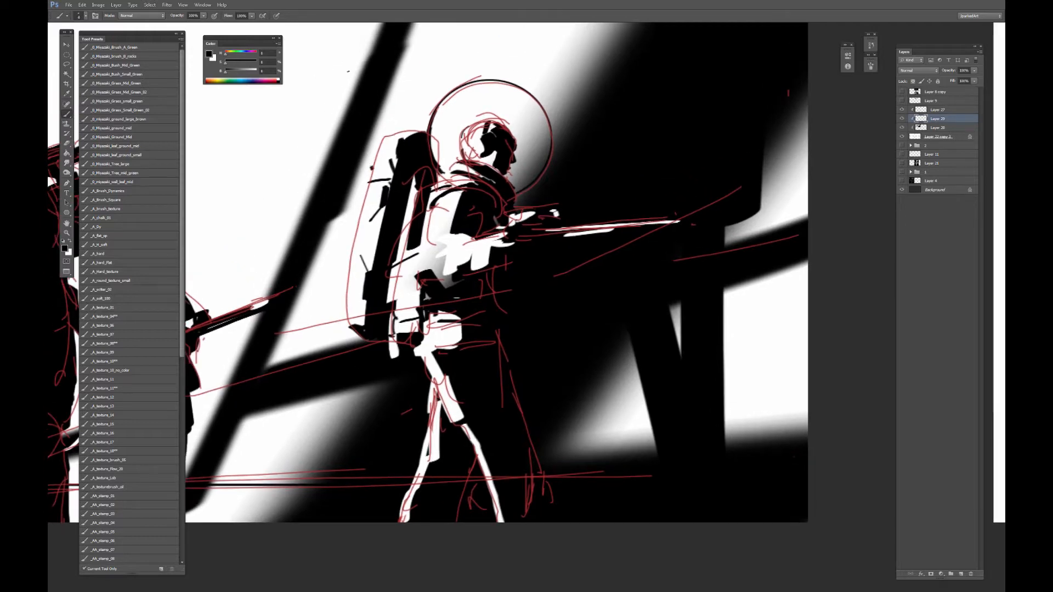
# Draw a thin black antenna rising from the third soldier's backpack.
pyautogui.moveTo(344, 60); pyautogui.dragTo(352, 100)
pyautogui.moveTo(362, 150); pyautogui.dragTo(372, 170)
pyautogui.hotkey('ctrl', 'alt', 'z')
pyautogui.hotkey('ctrl', 'alt', 'z')
pyautogui.moveTo(350, 108); pyautogui.dragTo(336, 55)
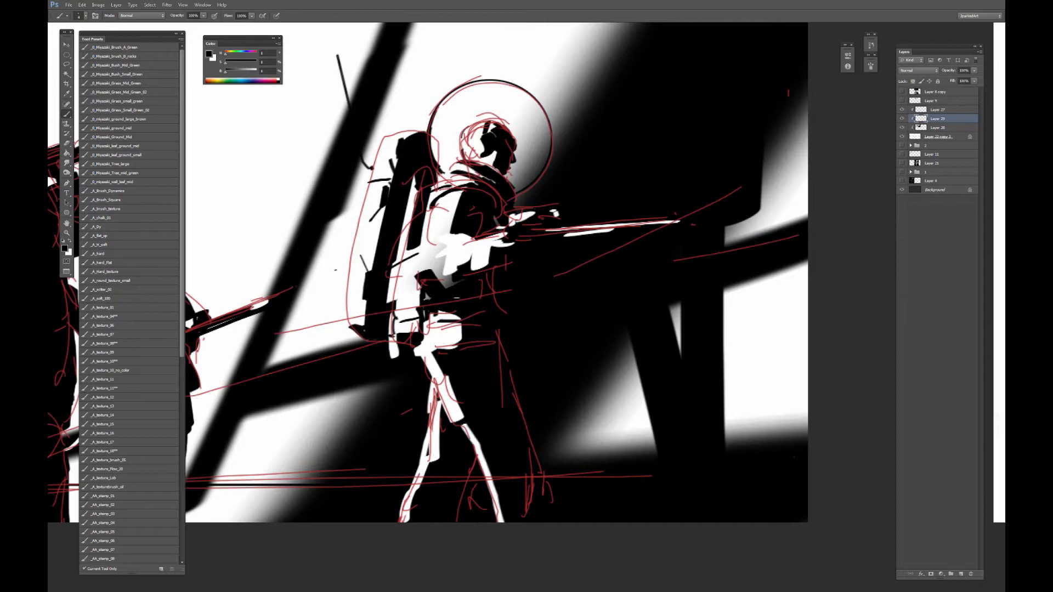
# Paint a thick black hose curving from the base of the third soldier's backpack down to the panel's lower edge.
pyautogui.hotkey('ctrl', '-')
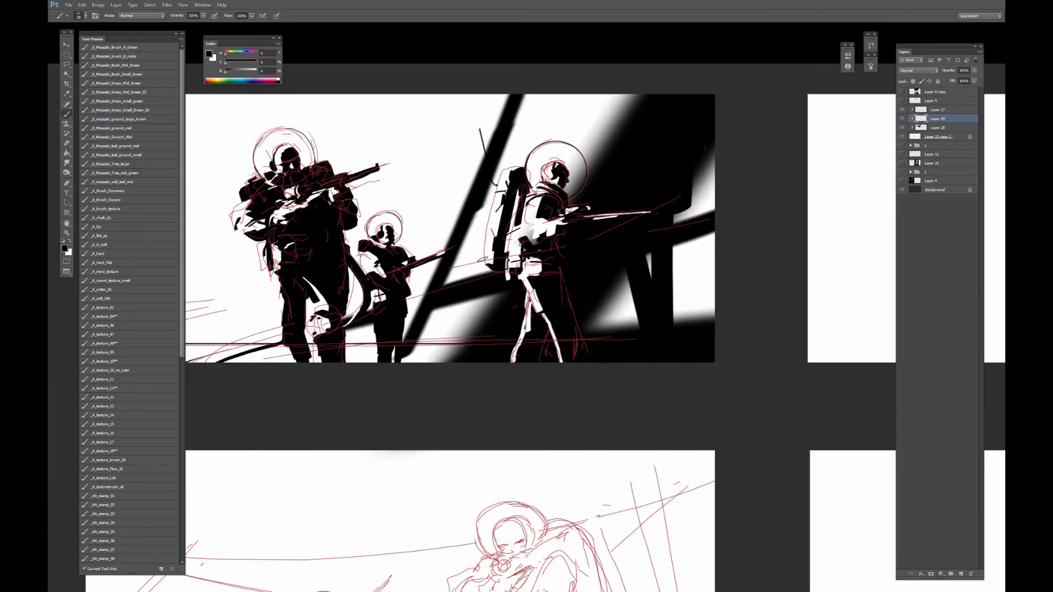
pyautogui.press('[')
pyautogui.press('[')
pyautogui.press('[')
pyautogui.press('[')
pyautogui.press('[')
pyautogui.moveTo(485, 255); pyautogui.dragTo(418, 362)
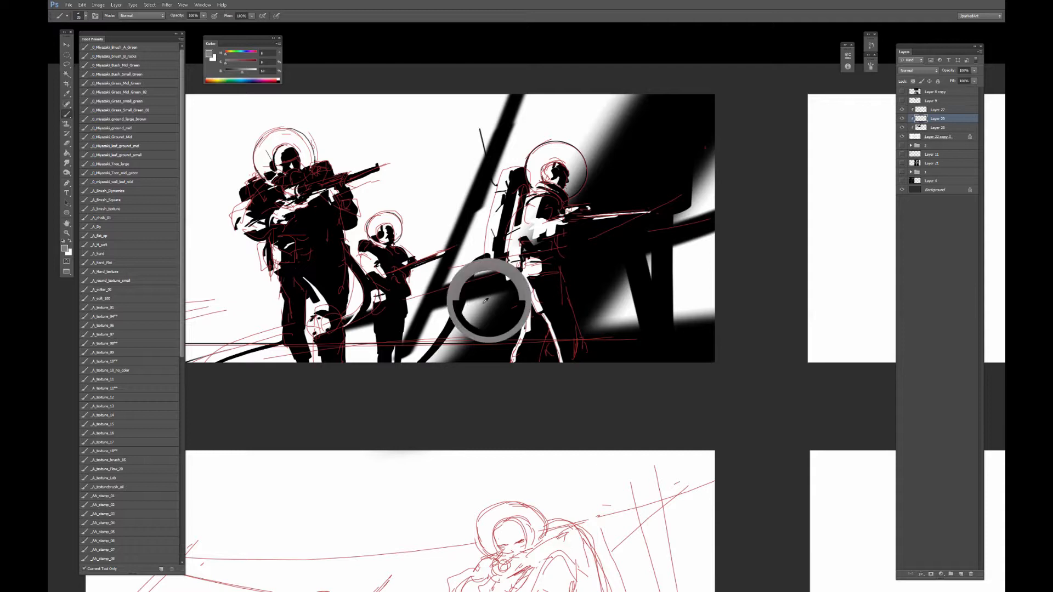
pyautogui.keyDown('alt'); pyautogui.click(483, 250); pyautogui.keyUp('alt')
pyautogui.keyDown('alt'); pyautogui.click(483, 250); pyautogui.keyUp('alt')
pyautogui.moveTo(473, 263)
pyautogui.mouseDown()
pyautogui.moveTo(450, 324)
pyautogui.moveTo(465, 272)
pyautogui.mouseUp()
pyautogui.hotkey('ctrl', 'z')
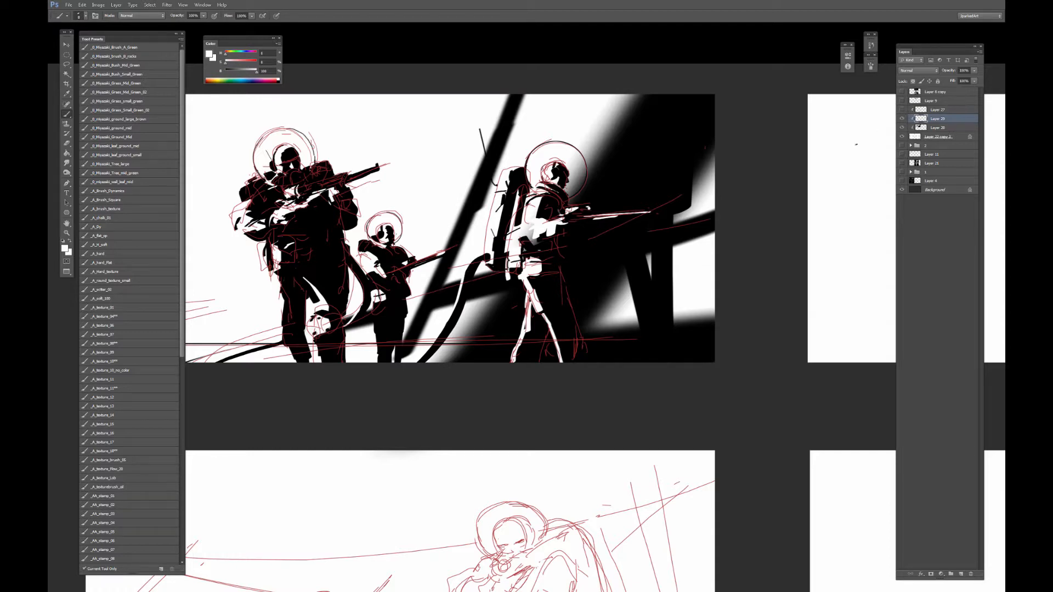
pyautogui.moveTo(585, 229); pyautogui.dragTo(527, 240)
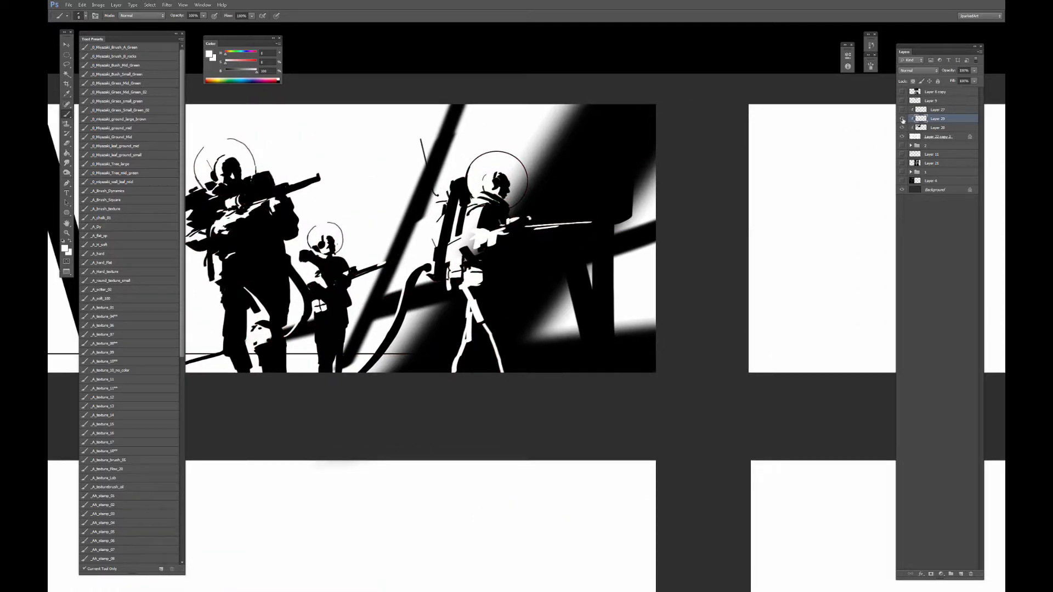
pyautogui.press('w')
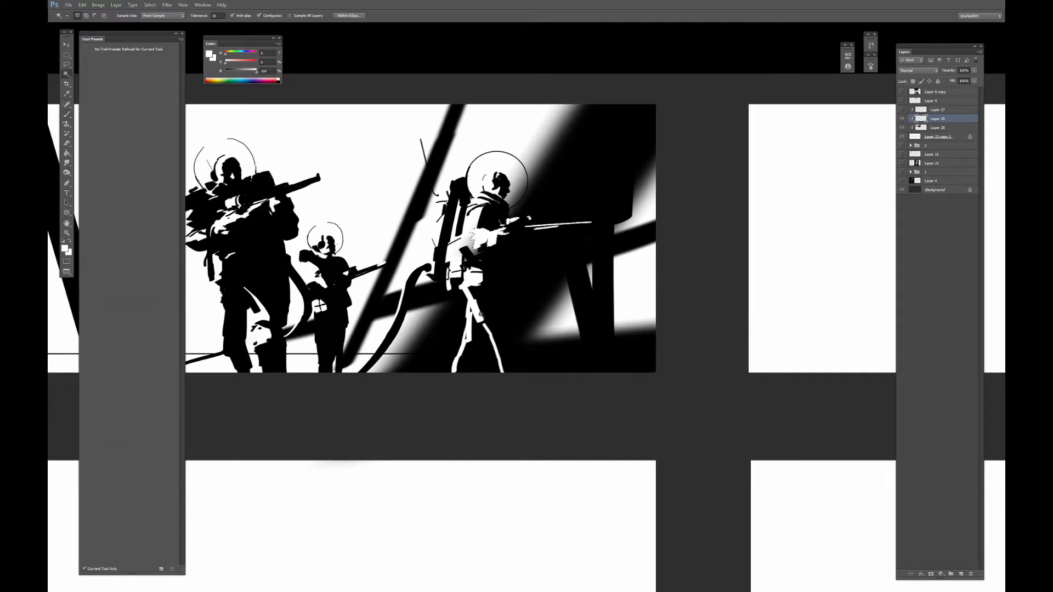
pyautogui.hotkey('ctrl', 'd')
pyautogui.click(168, 5)
pyautogui.click(476, 278)
pyautogui.press('b')
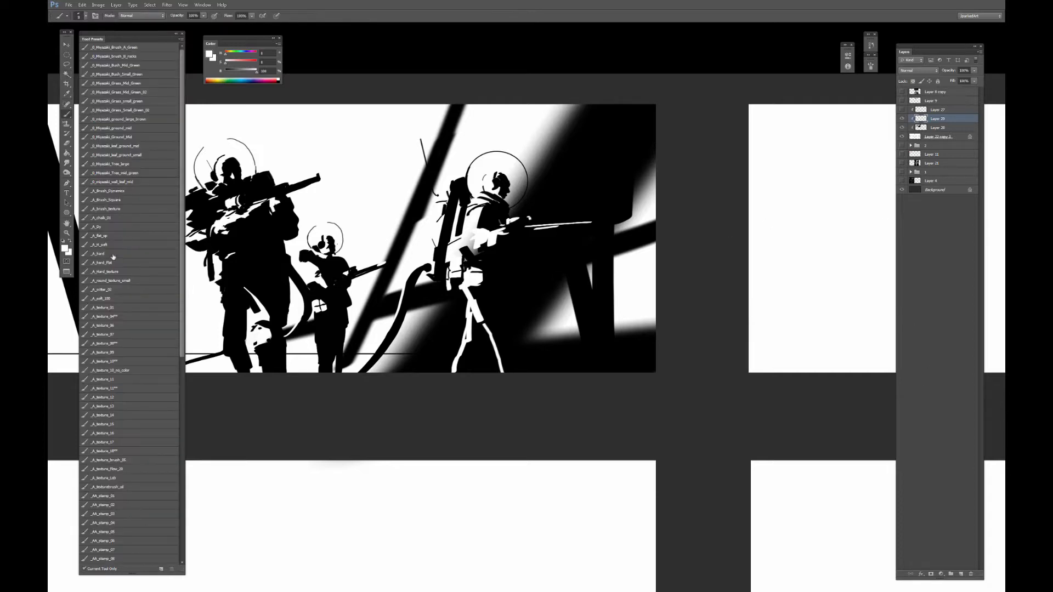
# Try to shade the third soldier's legs directly on the figure layer with the _A_soft_100 brush, keeping transparent pixels locked.
pyautogui.click(104, 298)
pyautogui.press('x')
pyautogui.press('[')
pyautogui.press('[')
pyautogui.moveTo(510, 362)
pyautogui.mouseDown()
pyautogui.moveTo(540, 326)
pyautogui.moveTo(488, 365)
pyautogui.moveTo(476, 313)
pyautogui.mouseUp()
pyautogui.moveTo(576, 233)
pyautogui.mouseDown()
pyautogui.moveTo(604, 219)
pyautogui.moveTo(541, 240)
pyautogui.moveTo(486, 293)
pyautogui.moveTo(502, 261)
pyautogui.mouseUp()
pyautogui.press('x')
pyautogui.moveTo(470, 223)
pyautogui.mouseDown()
pyautogui.moveTo(455, 266)
pyautogui.moveTo(433, 274)
pyautogui.moveTo(491, 274)
pyautogui.moveTo(491, 236)
pyautogui.mouseUp()
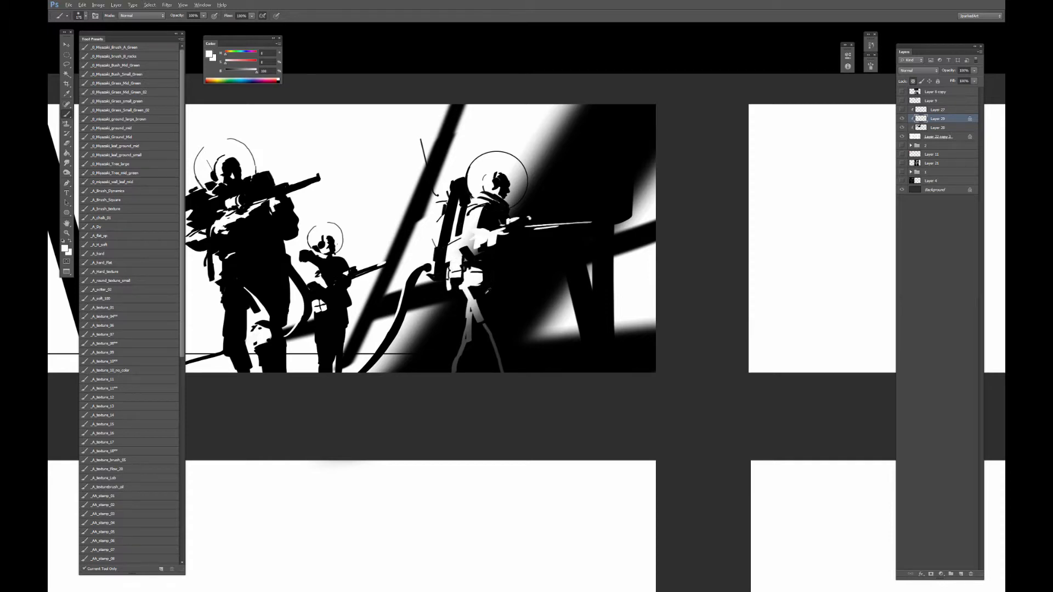
# Create a new layer in Darken mode and shade the third soldier's legs and rifle with soft black.
pyautogui.keyDown('alt'); pyautogui.click(474, 314); pyautogui.keyUp('alt')
pyautogui.click(962, 575)
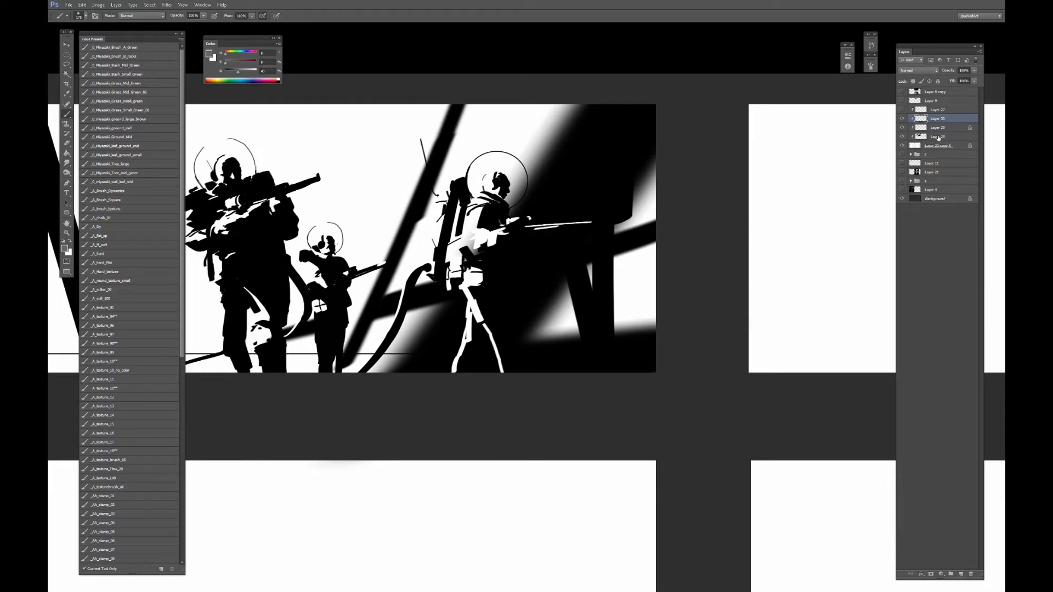
pyautogui.click(918, 71)
pyautogui.click(915, 97)
pyautogui.keyDown('alt'); pyautogui.click(505, 294); pyautogui.keyUp('alt')
pyautogui.moveTo(499, 351)
pyautogui.mouseDown()
pyautogui.moveTo(549, 318)
pyautogui.moveTo(471, 340)
pyautogui.moveTo(466, 361)
pyautogui.mouseUp()
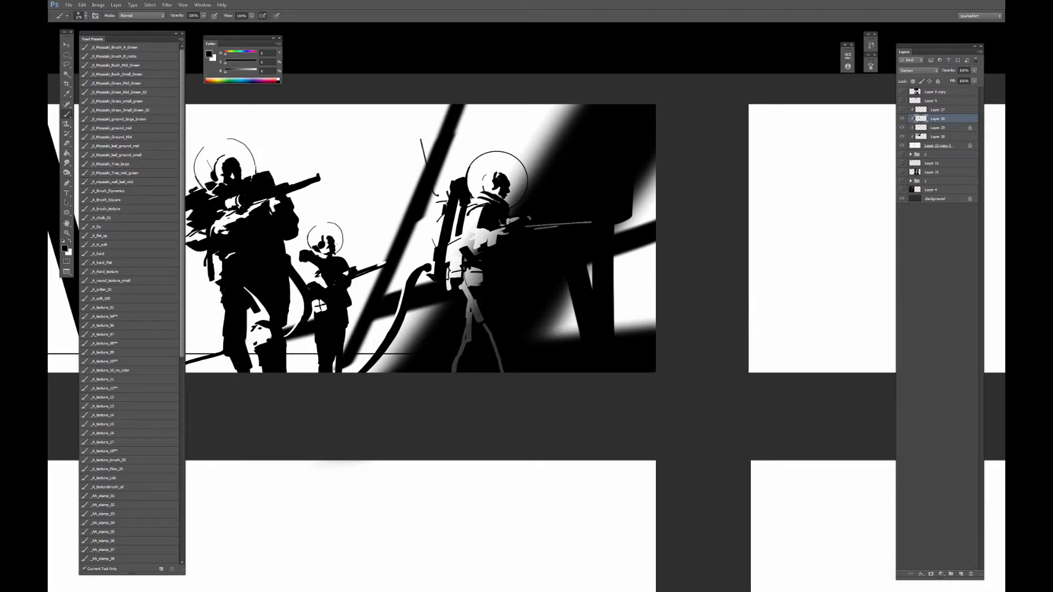
# Erase excess shading around the third soldier with the _SOFT 100% eraser and compare the panel with and without the sketch.
pyautogui.keyDown('alt'); pyautogui.click(470, 221); pyautogui.keyUp('alt')
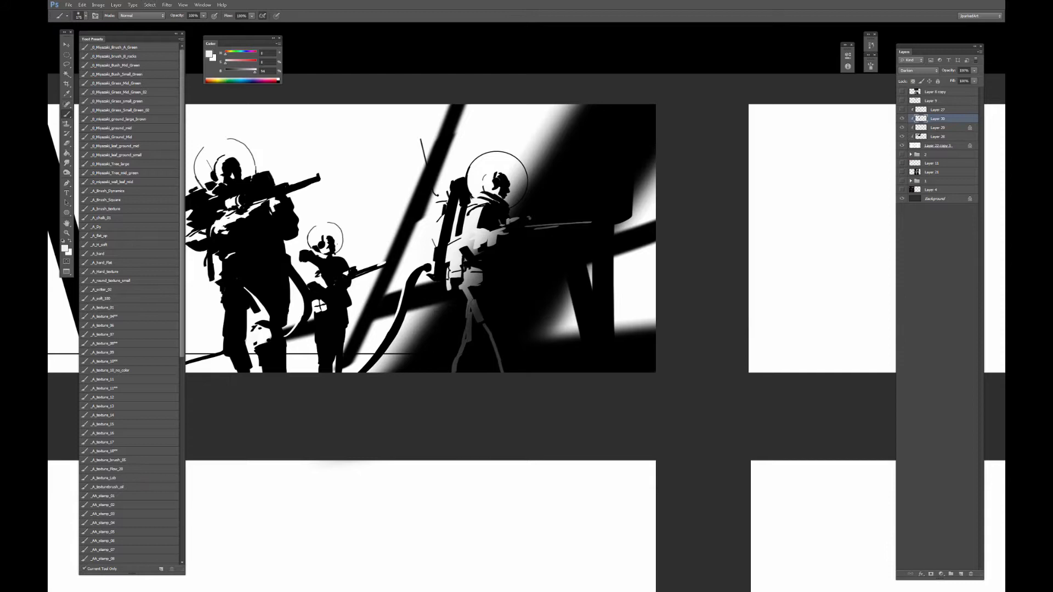
pyautogui.press('e')
pyautogui.click(116, 92)
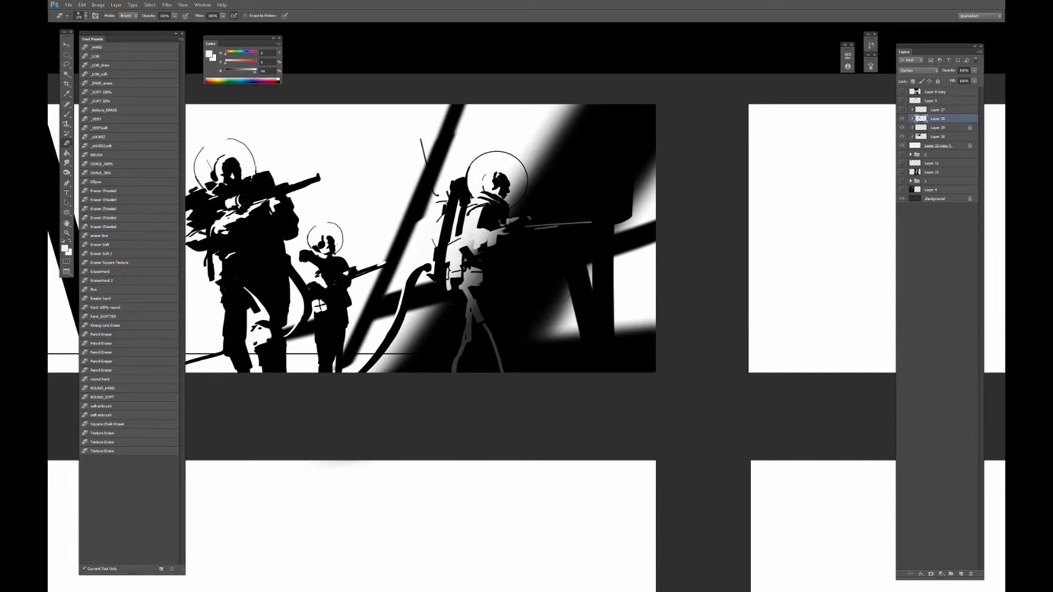
pyautogui.moveTo(573, 318); pyautogui.dragTo(529, 329)
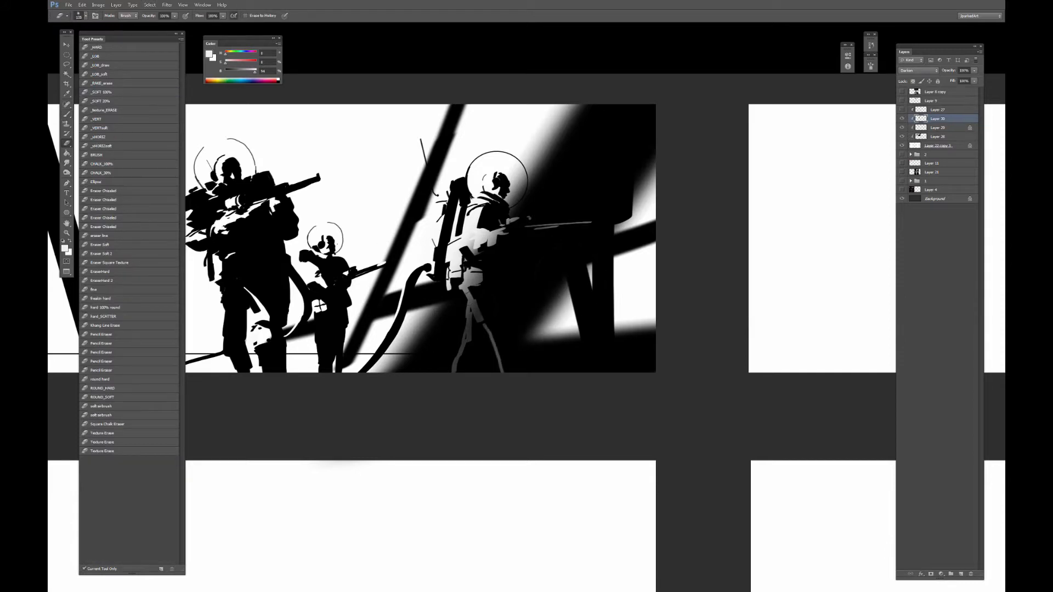
pyautogui.press(']')
pyautogui.moveTo(470, 267); pyautogui.dragTo(458, 373)
pyautogui.hotkey('ctrl', '-')
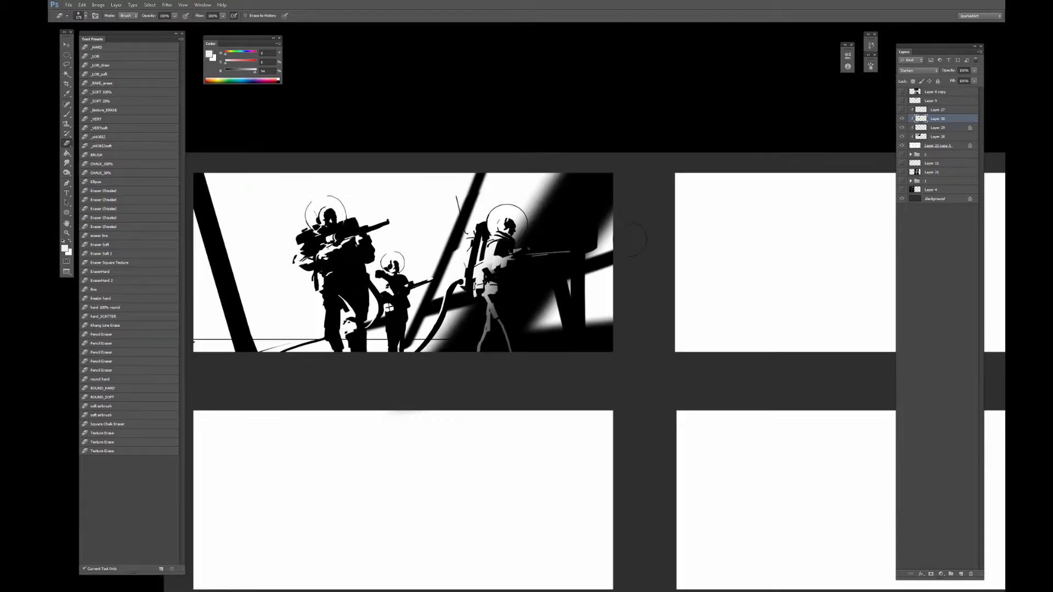
pyautogui.hotkey('ctrl', '+')
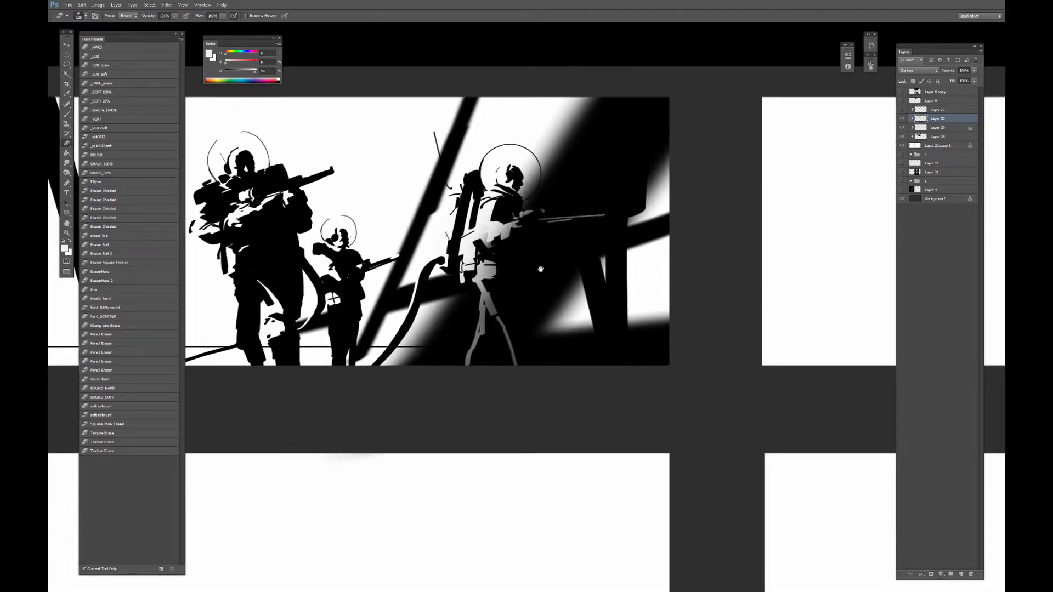
pyautogui.click(902, 110)
pyautogui.press('l')
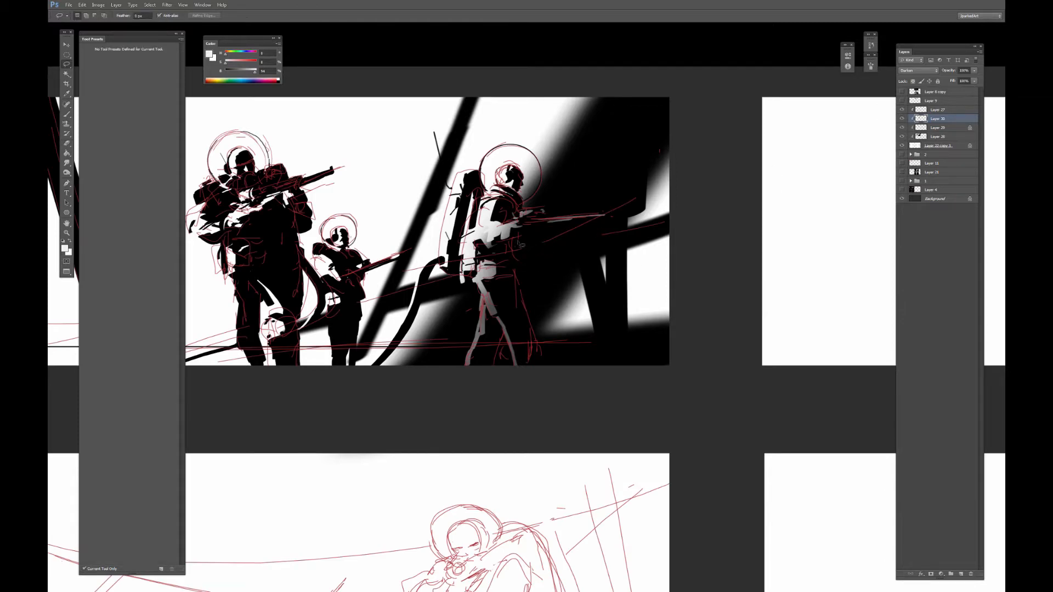
pyautogui.click(902, 110)
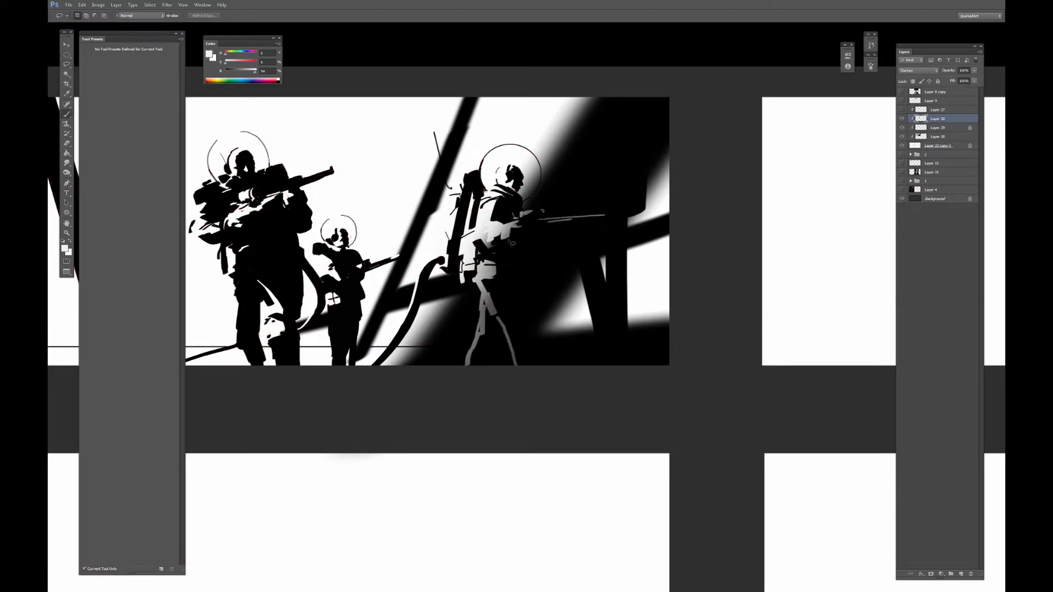
# Try to paint small black accents on the third soldier's torso with the _A_hard_Flat brush.
pyautogui.press('b')
pyautogui.press('d')
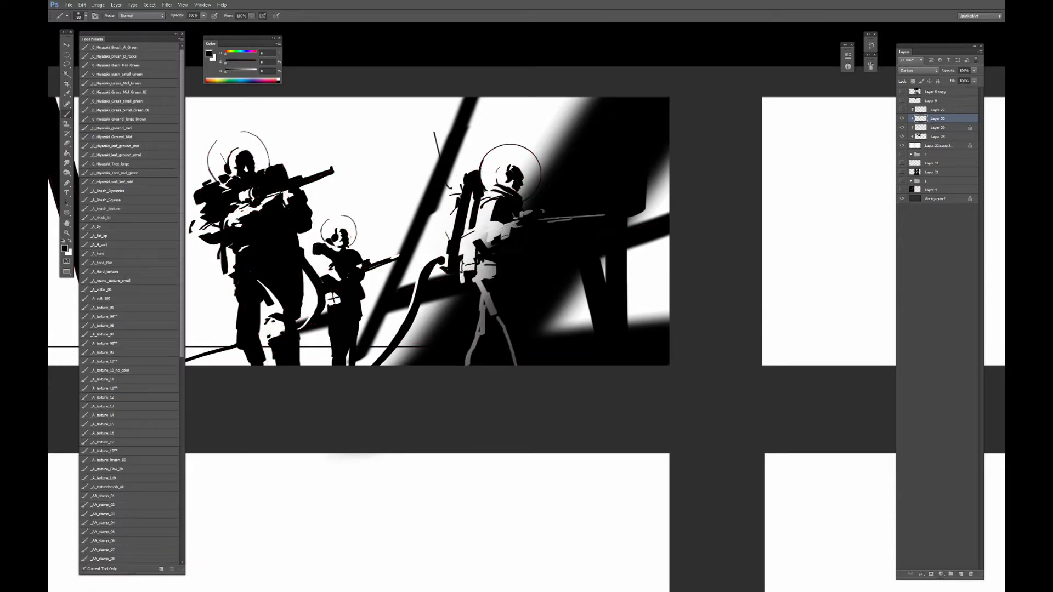
pyautogui.click(104, 263)
pyautogui.press('[')
pyautogui.press('[')
pyautogui.press('[')
pyautogui.press('[')
pyautogui.moveTo(502, 227)
pyautogui.mouseDown()
pyautogui.moveTo(492, 240)
pyautogui.moveTo(503, 239)
pyautogui.mouseUp()
pyautogui.hotkey('ctrl', 'alt', 'z')
pyautogui.hotkey('ctrl', 'alt', 'z')
pyautogui.hotkey('ctrl', 'alt', 'z')
# Switch to the third soldier's figure layer beneath the Darken shading and unlock its transparent pixels.
pyautogui.keyDown('alt'); pyautogui.click(483, 237); pyautogui.keyUp('alt')
pyautogui.keyDown('alt'); pyautogui.click(494, 245); pyautogui.keyUp('alt')
pyautogui.moveTo(532, 303); pyautogui.dragTo(512, 285)
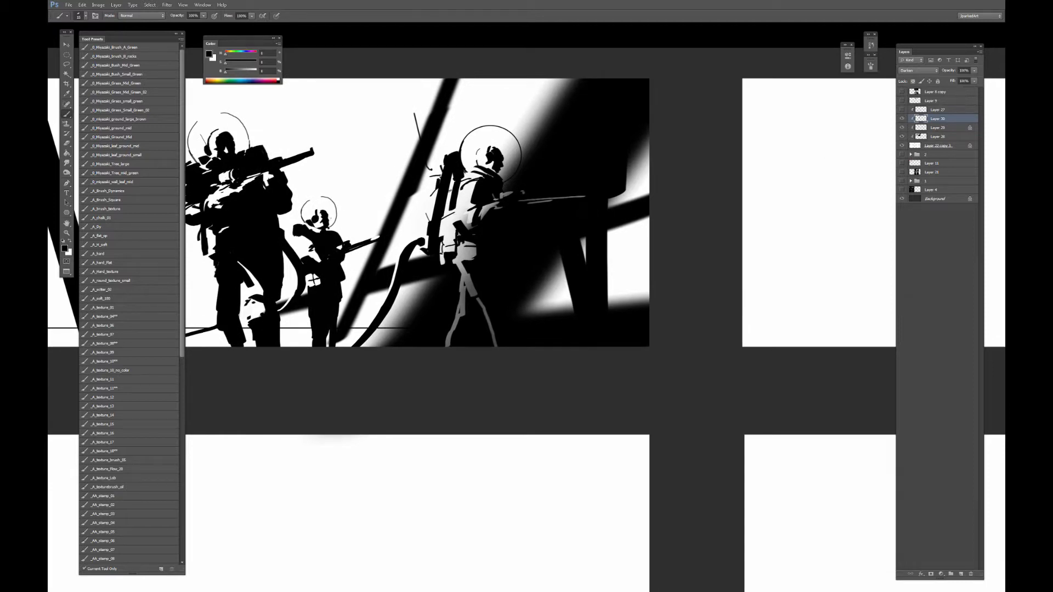
pyautogui.keyDown('alt'); pyautogui.click(442, 220); pyautogui.keyUp('alt')
pyautogui.click(947, 127)
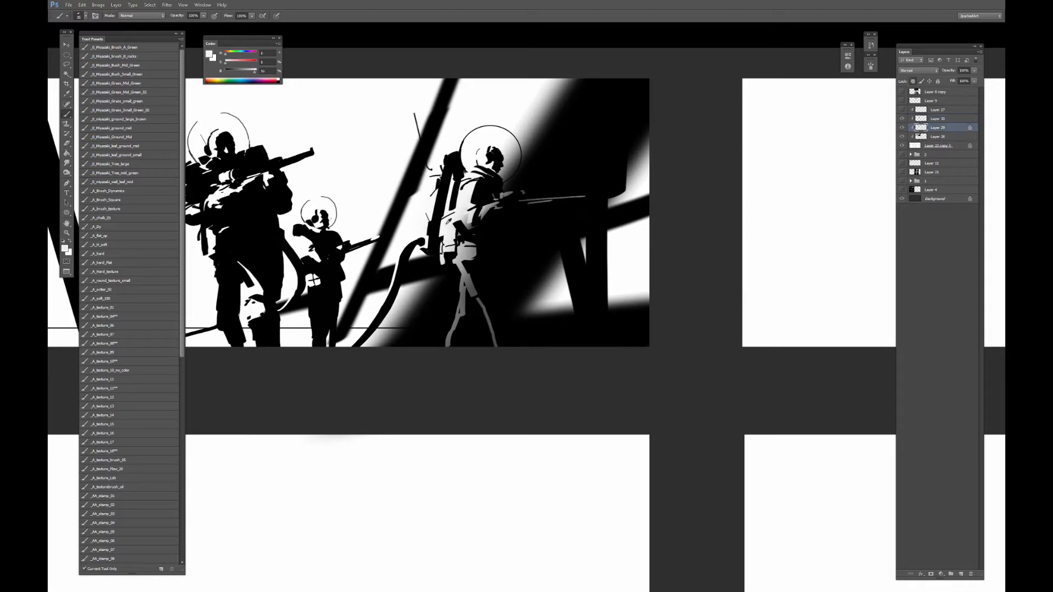
pyautogui.keyDown('alt'); pyautogui.click(428, 225); pyautogui.keyUp('alt')
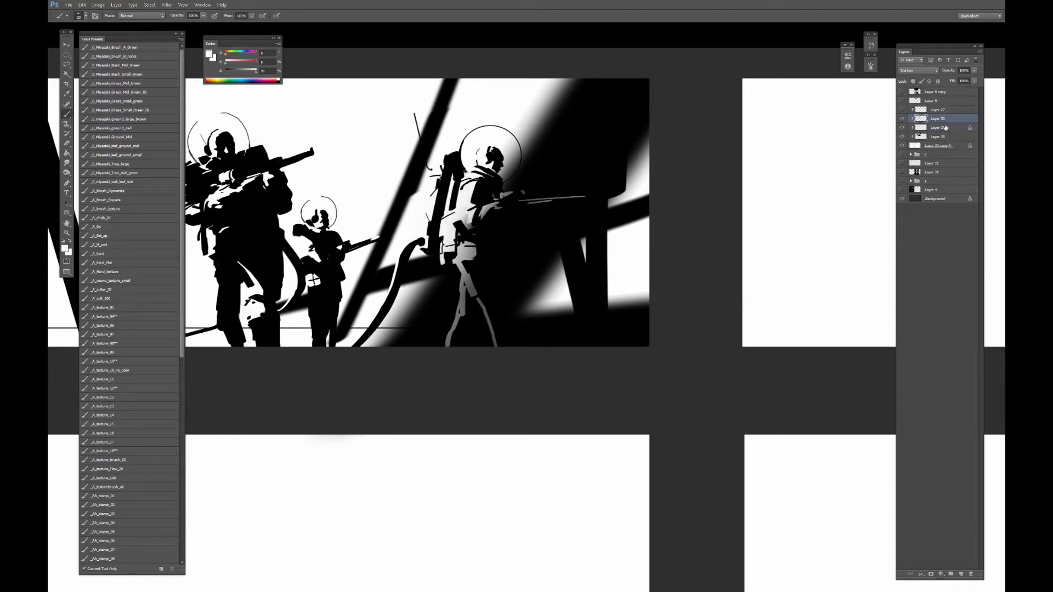
pyautogui.press('/')
# Break up the black mass of the third soldier's backpack with small white and black strokes.
pyautogui.keyDown('alt'); pyautogui.click(418, 230); pyautogui.keyUp('alt')
pyautogui.press('[')
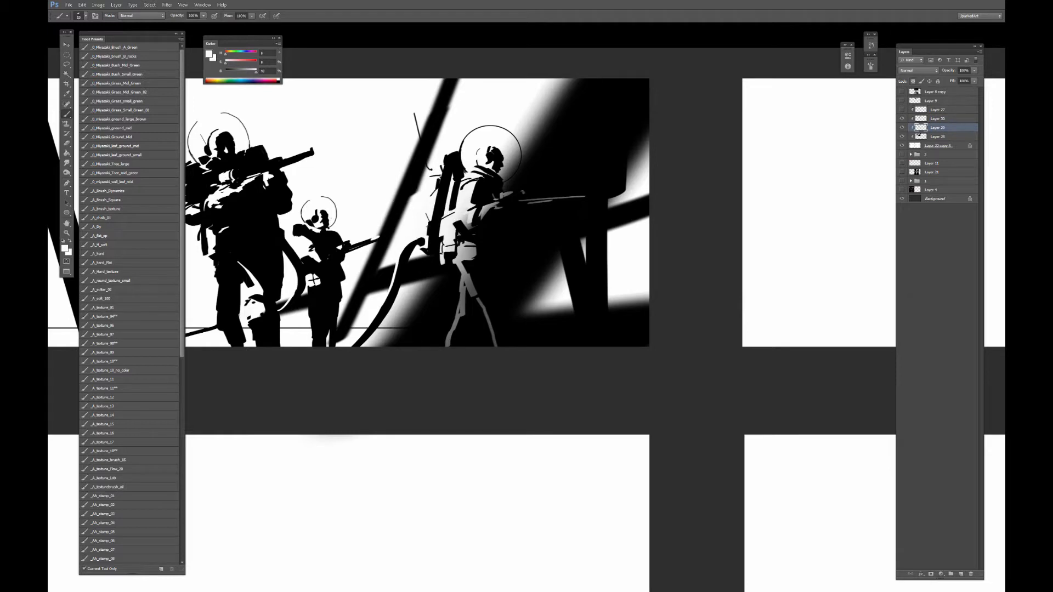
pyautogui.keyDown('alt'); pyautogui.click(435, 224); pyautogui.keyUp('alt')
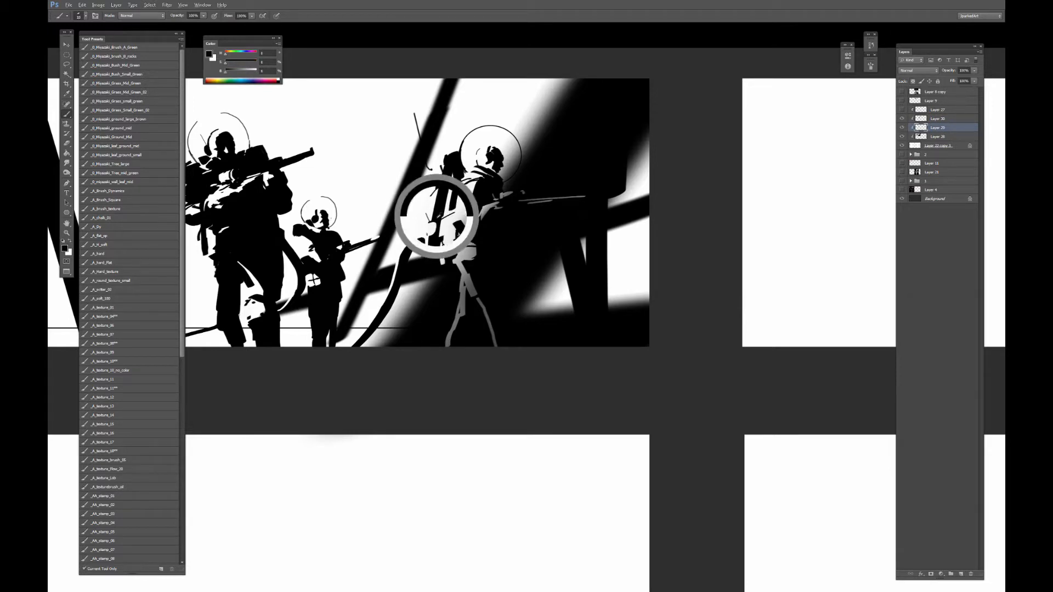
pyautogui.press(']')
pyautogui.press('d')
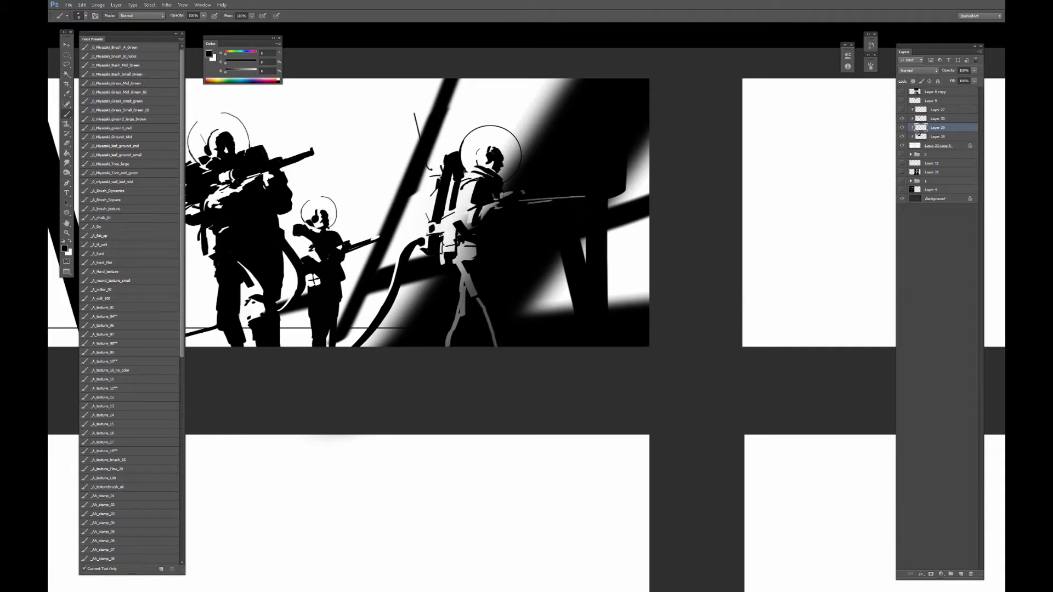
pyautogui.keyDown('alt'); pyautogui.click(435, 224); pyautogui.keyUp('alt')
pyautogui.moveTo(434, 182); pyautogui.dragTo(450, 191)
pyautogui.press('d')
pyautogui.keyDown('alt'); pyautogui.click(430, 223); pyautogui.keyUp('alt')
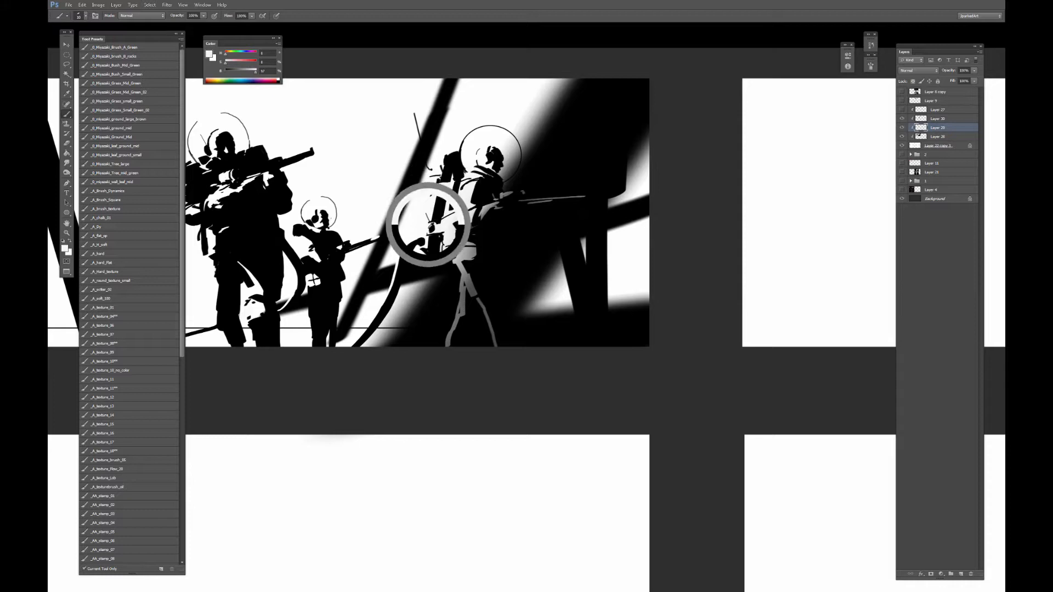
pyautogui.keyDown('alt'); pyautogui.click(437, 218); pyautogui.keyUp('alt')
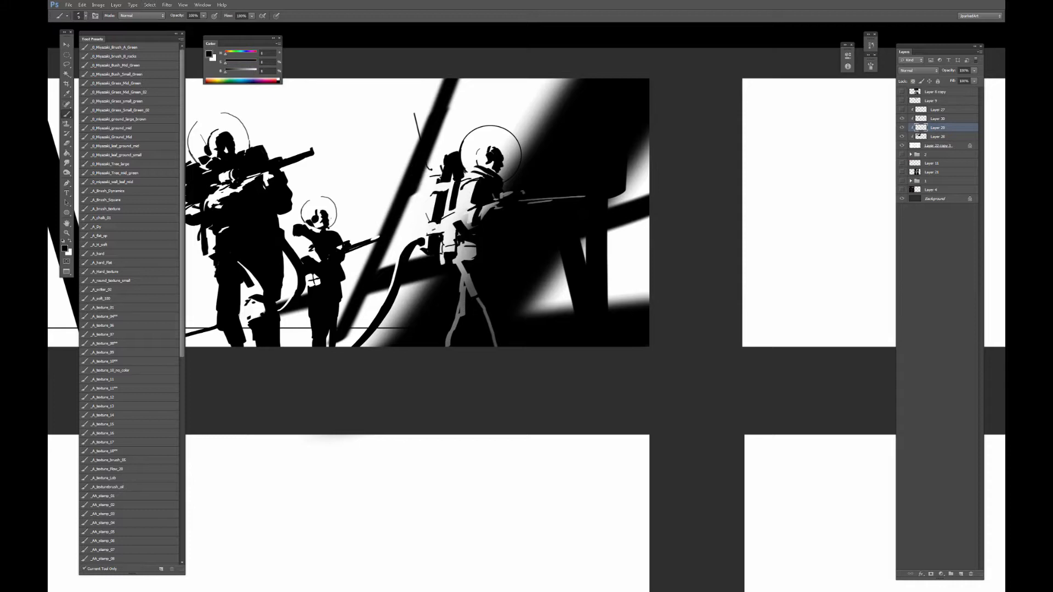
# Refine the frame and upper end of the third soldier's backpack with finer black and white strokes.
pyautogui.moveTo(428, 228); pyautogui.dragTo(434, 234)
pyautogui.moveTo(442, 182); pyautogui.dragTo(439, 191)
pyautogui.hotkey('ctrl', 'alt', 'z')
pyautogui.hotkey('ctrl', 'alt', 'z')
pyautogui.keyDown('alt'); pyautogui.click(429, 201); pyautogui.keyUp('alt')
pyautogui.moveTo(443, 192)
pyautogui.mouseDown()
pyautogui.moveTo(430, 221)
pyautogui.moveTo(437, 214)
pyautogui.mouseUp()
pyautogui.press('[')
pyautogui.press('[')
pyautogui.moveTo(442, 171)
pyautogui.mouseDown()
pyautogui.moveTo(444, 179)
pyautogui.moveTo(456, 152)
pyautogui.mouseUp()
pyautogui.keyDown('alt'); pyautogui.click(444, 148); pyautogui.keyUp('alt')
pyautogui.press('x')
pyautogui.press('[')
pyautogui.press('[')
# Show the red sketch and lasso the area below the rifle between the third soldier and the dark beam, cutting around the rifle's underside.
pyautogui.moveTo(522, 217); pyautogui.dragTo(483, 202)
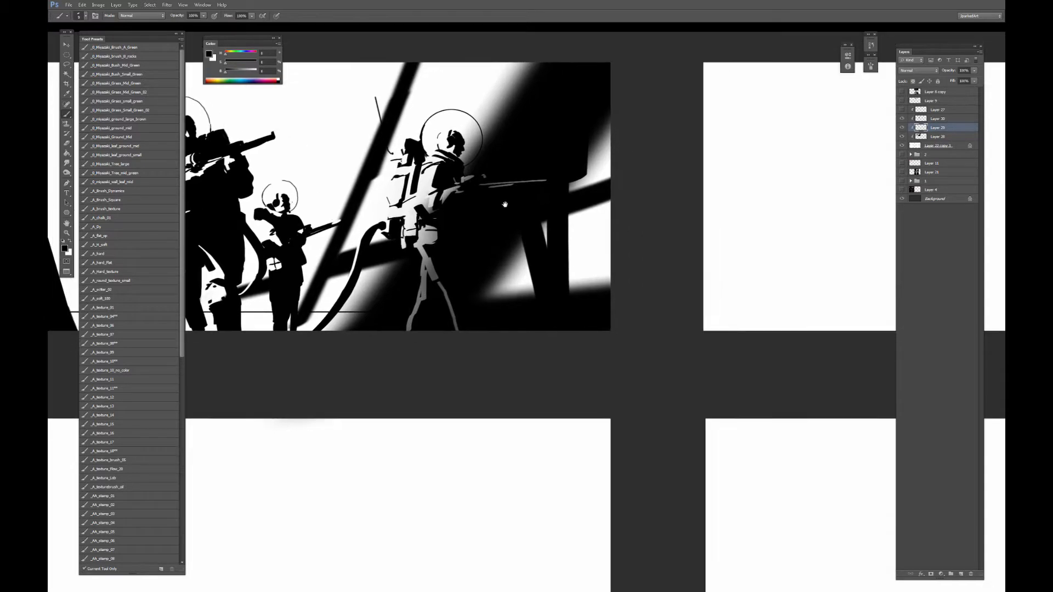
pyautogui.click(902, 109)
pyautogui.press('l')
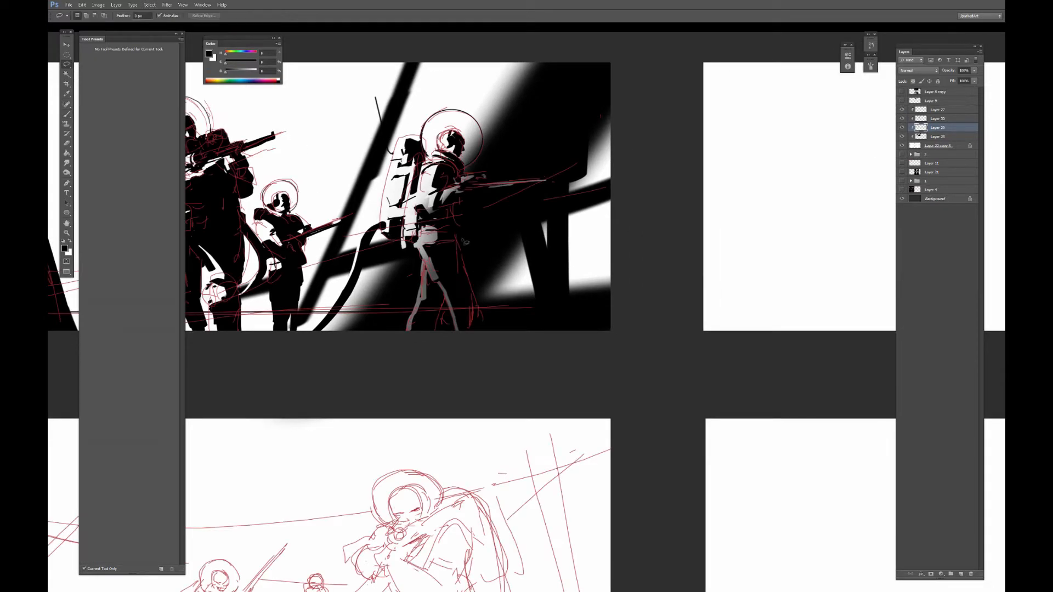
pyautogui.moveTo(466, 261)
pyautogui.mouseDown()
pyautogui.moveTo(481, 318)
pyautogui.moveTo(472, 333)
pyautogui.moveTo(543, 300)
pyautogui.moveTo(517, 209)
pyautogui.moveTo(479, 215)
pyautogui.moveTo(455, 240)
pyautogui.mouseUp()
pyautogui.moveTo(487, 204)
pyautogui.mouseDown()
pyautogui.moveTo(491, 219)
pyautogui.moveTo(503, 218)
pyautogui.mouseUp()
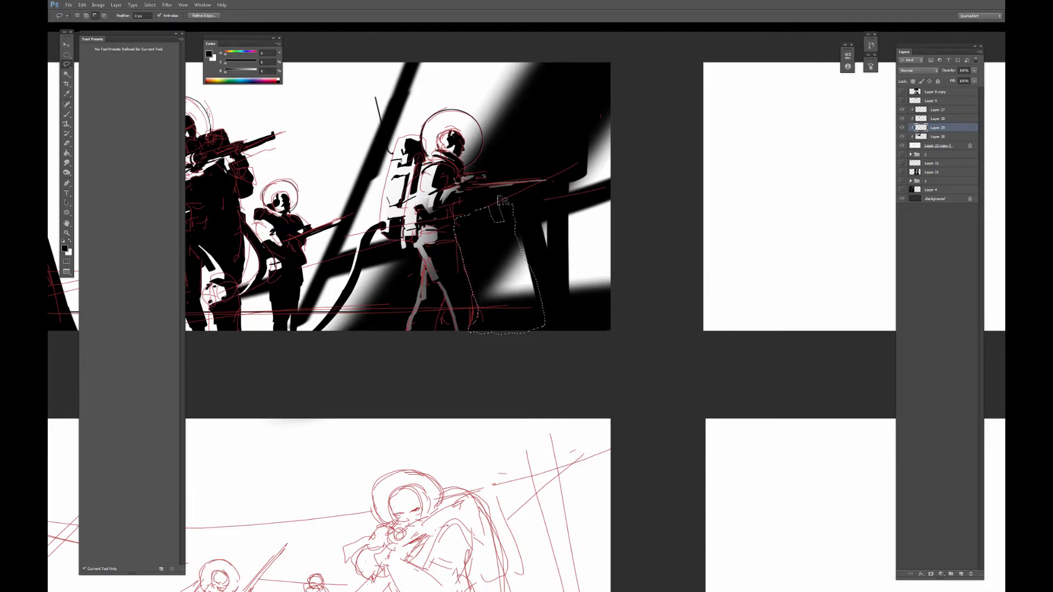
pyautogui.moveTo(516, 198); pyautogui.dragTo(503, 215)
pyautogui.press('b')
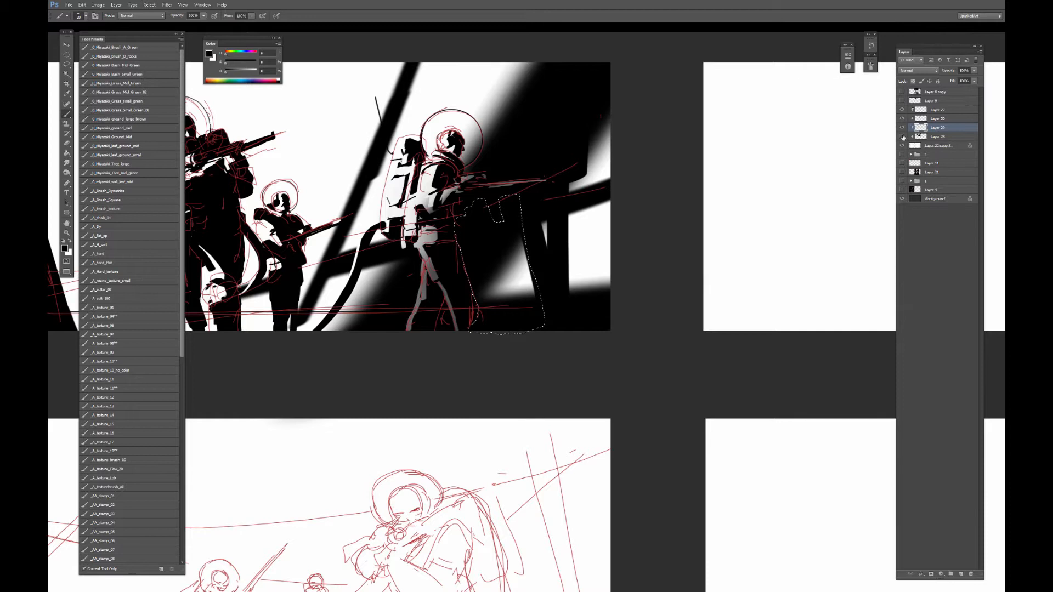
# Try to erase the background's black shadow inside the selection with a soft eraser.
pyautogui.click(938, 136)
pyautogui.press('e')
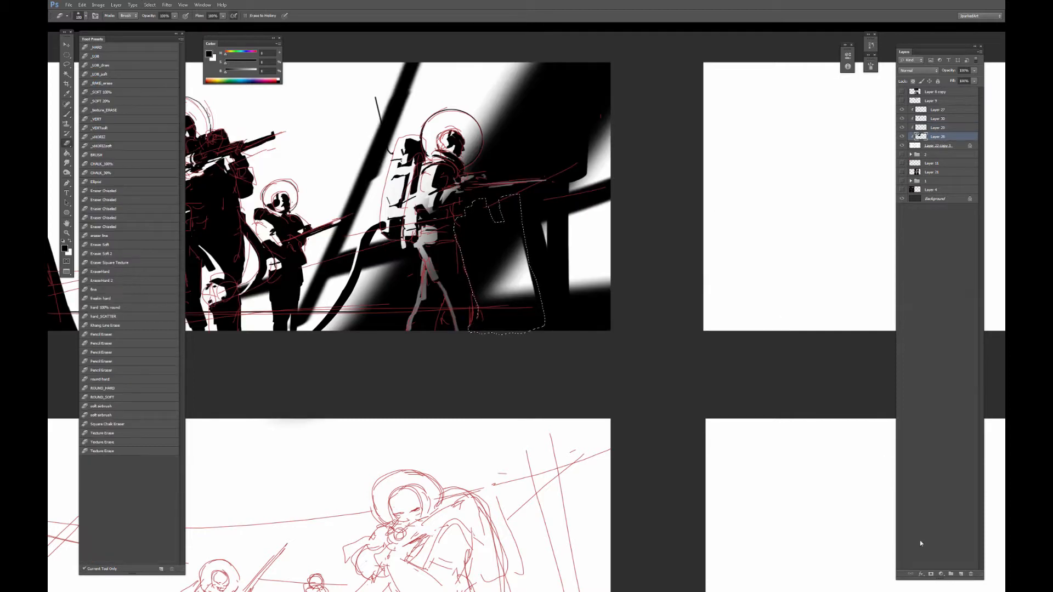
pyautogui.click(931, 573)
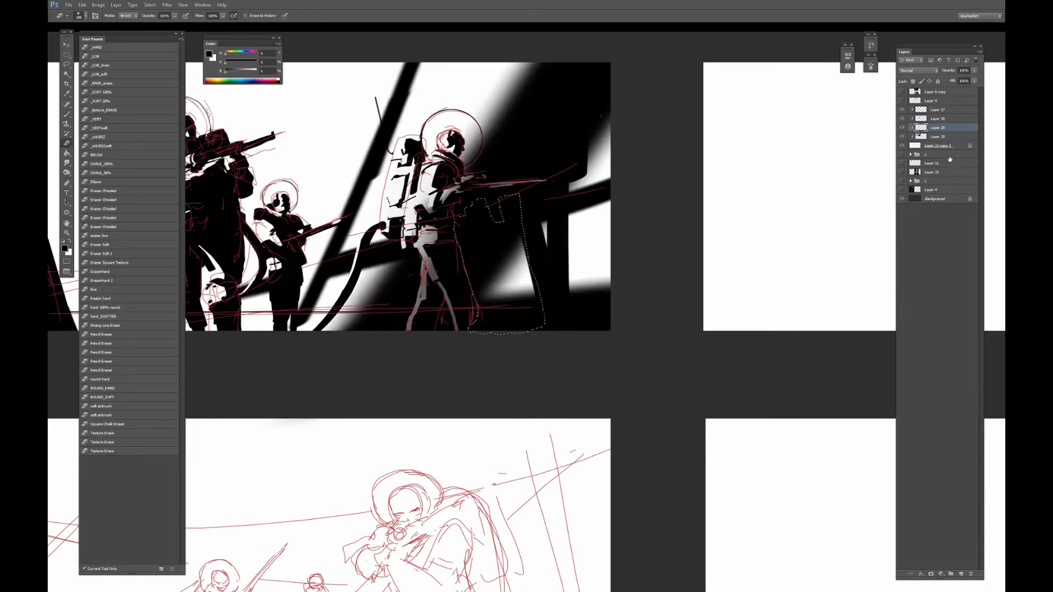
pyautogui.hotkey('ctrl', 'z')
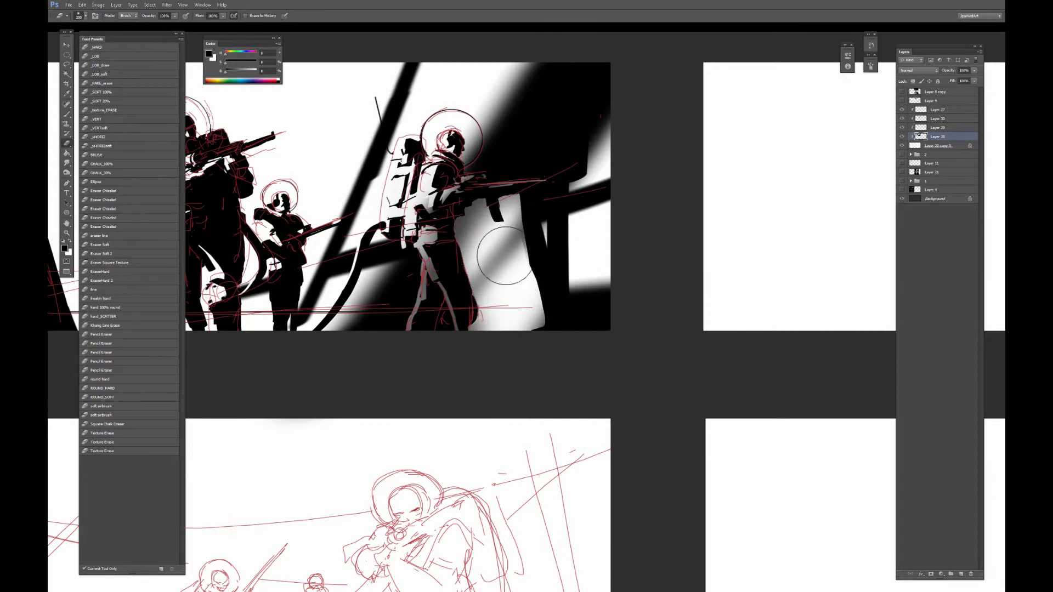
# On the figure layer, paint the selected area below the rifle light grey with the _A_hard_Flat brush, then deselect and hide the sketch.
pyautogui.click(927, 129)
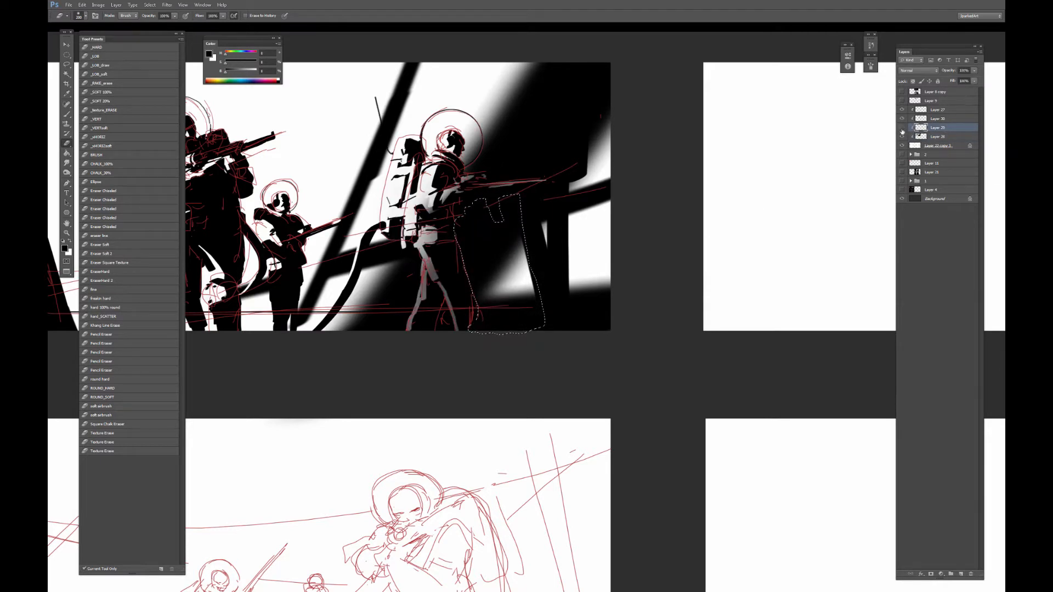
pyautogui.press('b')
pyautogui.click(106, 255)
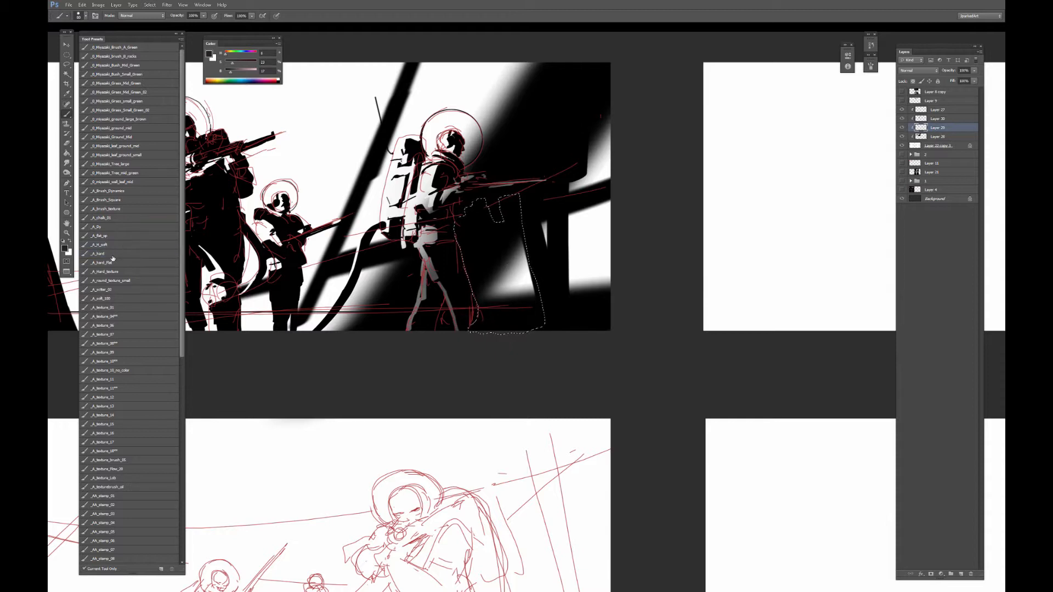
pyautogui.click(112, 262)
pyautogui.keyDown('alt'); pyautogui.click(510, 279); pyautogui.keyUp('alt')
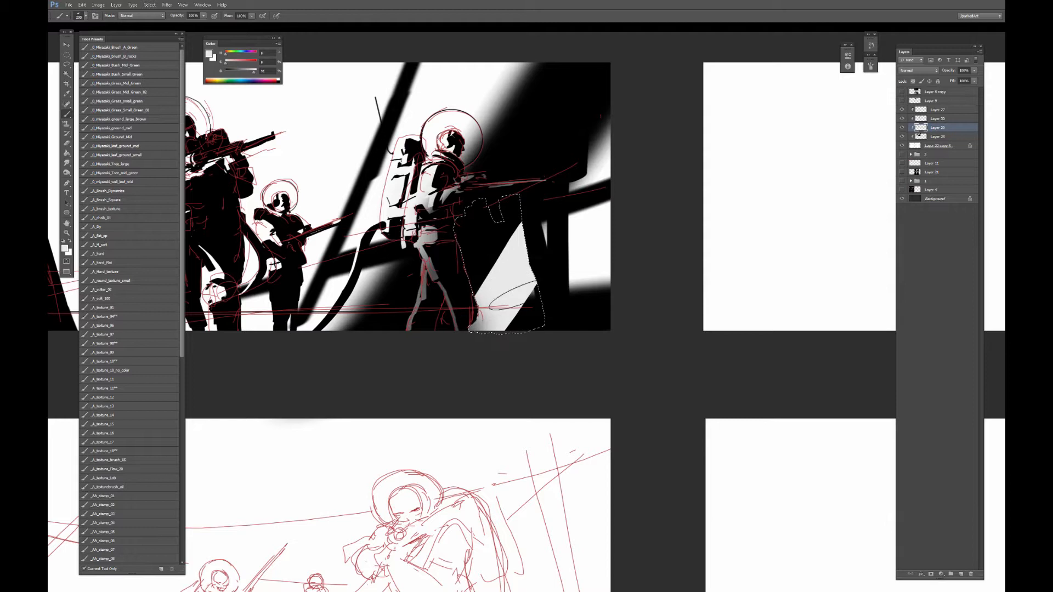
pyautogui.moveTo(483, 220)
pyautogui.mouseDown()
pyautogui.moveTo(501, 285)
pyautogui.moveTo(494, 225)
pyautogui.mouseUp()
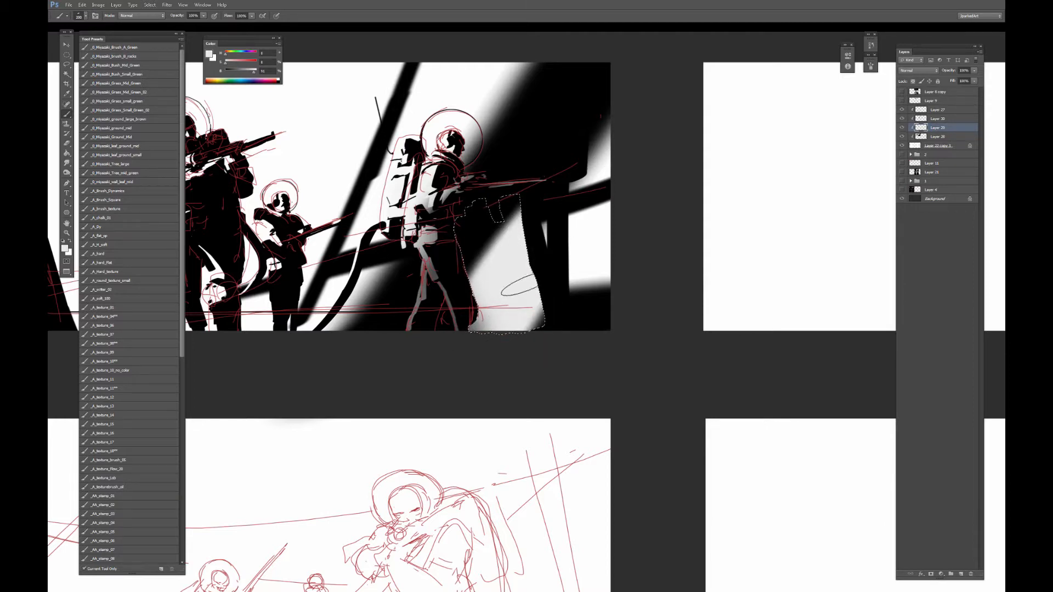
pyautogui.moveTo(500, 199); pyautogui.dragTo(466, 219)
pyautogui.hotkey('ctrl', 'd')
pyautogui.click(902, 109)
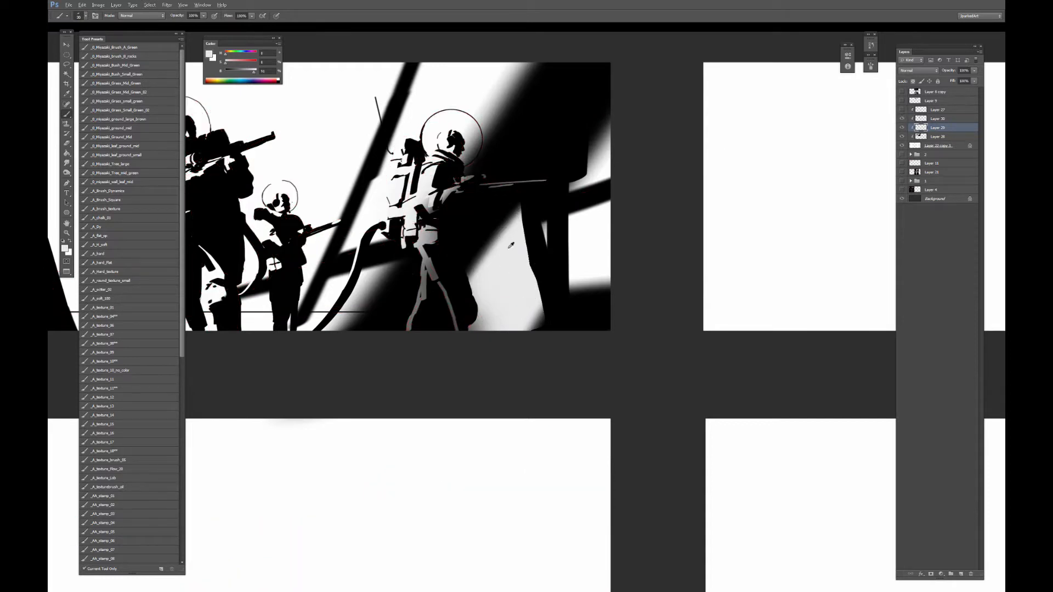
# Paint black diagonal struts across the light area between the third soldier and the background beam.
pyautogui.press('[')
pyautogui.press('d')
pyautogui.moveTo(522, 206); pyautogui.dragTo(540, 326)
pyautogui.moveTo(483, 236); pyautogui.dragTo(538, 329)
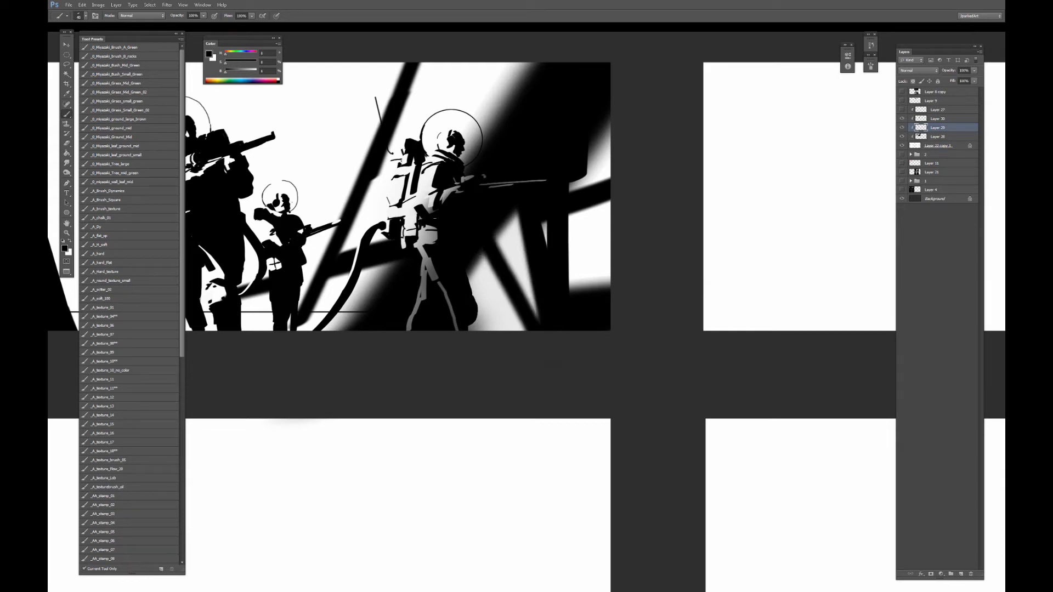
pyautogui.hotkey('ctrl', '-')
pyautogui.hotkey('ctrl', '-')
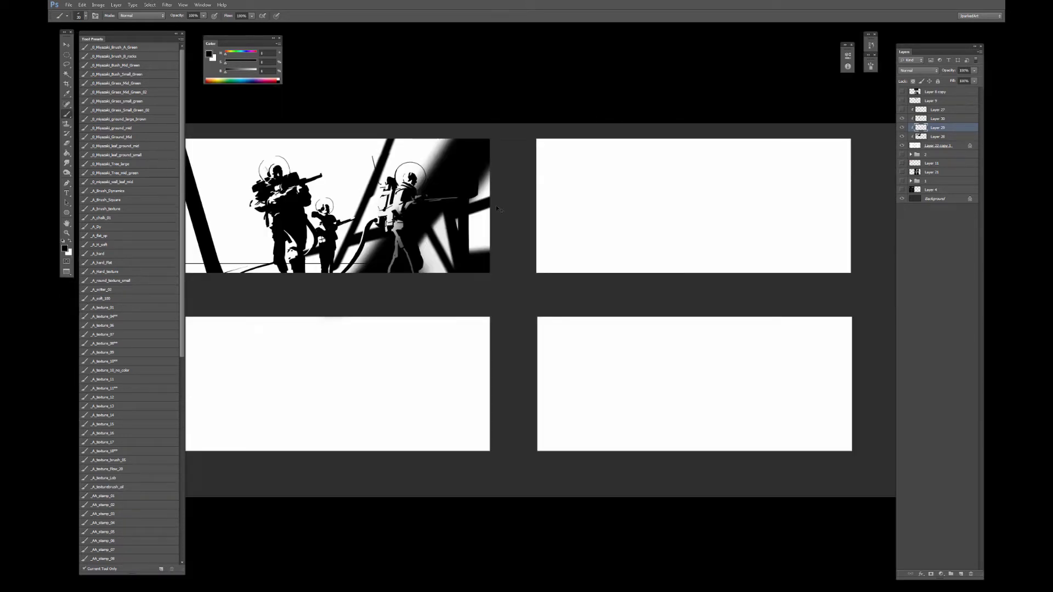
pyautogui.moveTo(449, 244); pyautogui.dragTo(547, 252)
pyautogui.hotkey('ctrl', '+')
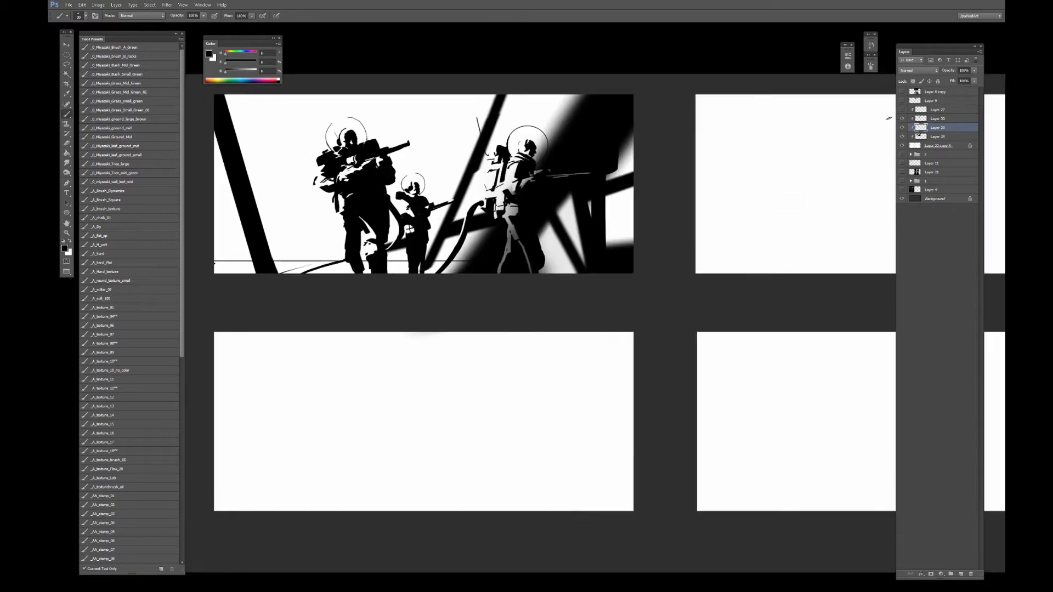
# Compare the panel with and without the Darken shading layer on the third soldier.
pyautogui.click(902, 119)
pyautogui.click(901, 118)
pyautogui.click(900, 119)
pyautogui.click(900, 119)
pyautogui.click(901, 119)
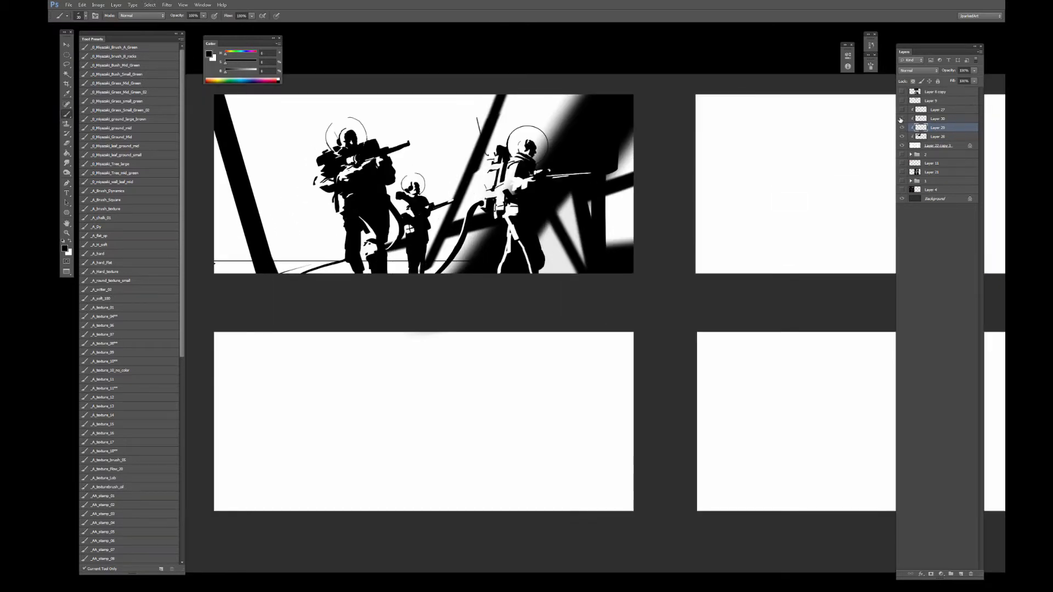
pyautogui.click(901, 119)
pyautogui.click(901, 119)
pyautogui.click(901, 119)
pyautogui.click(902, 119)
pyautogui.click(901, 119)
# Erase the dark shading over the third soldier's legs and rifle on the Darken layer.
pyautogui.click(935, 120)
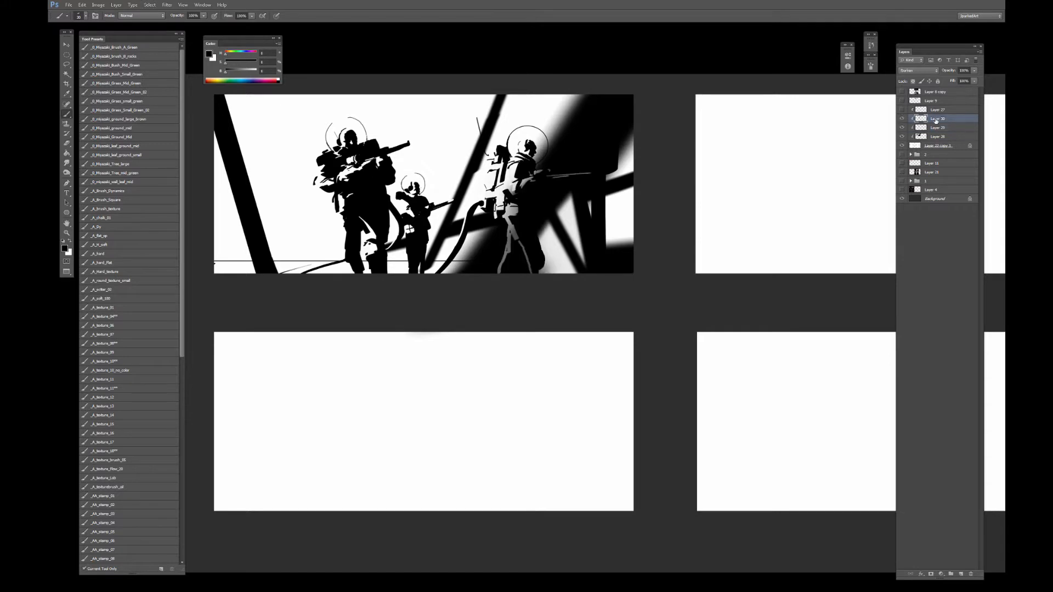
pyautogui.press('e')
pyautogui.moveTo(511, 217); pyautogui.dragTo(516, 265)
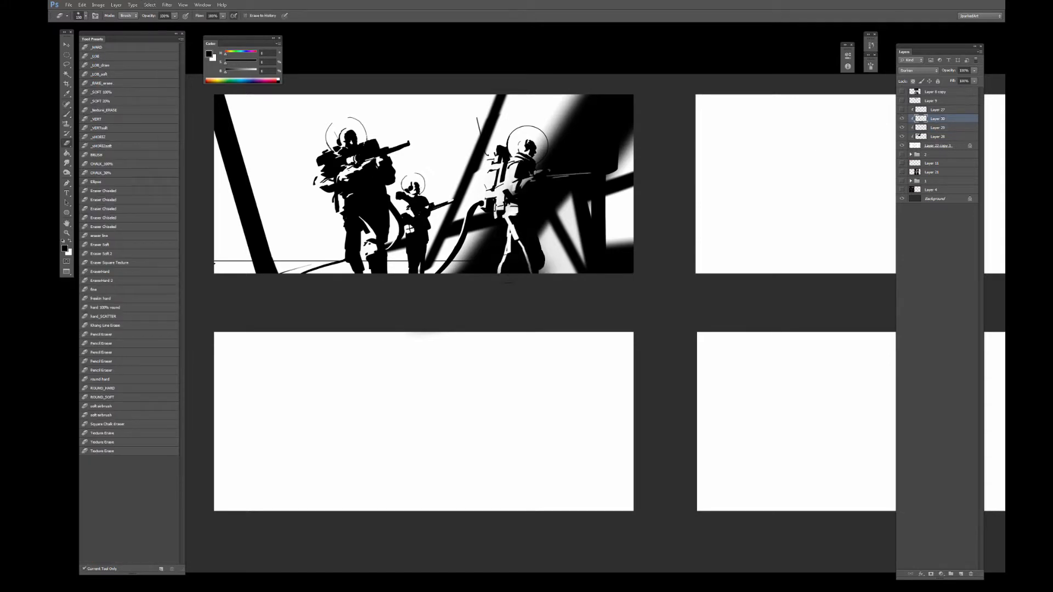
pyautogui.moveTo(514, 186); pyautogui.dragTo(589, 174)
pyautogui.click(551, 175)
pyautogui.hotkey('ctrl', 'alt', 'z')
pyautogui.hotkey('ctrl', 'alt', 'z')
pyautogui.hotkey('ctrl', 'alt', 'z')
# Merge the third soldier's figure layer with the background shadow layer below it and check the merged layer on its own.
pyautogui.click(915, 127)
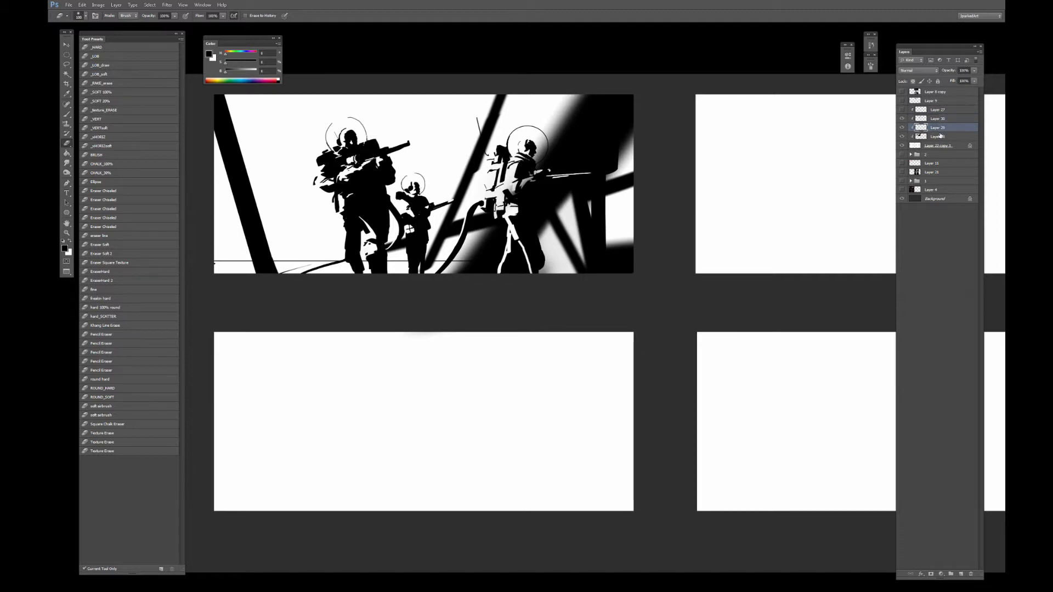
pyautogui.keyDown('shift'); pyautogui.click(913, 136); pyautogui.keyUp('shift')
pyautogui.hotkey('ctrl', 'e')
pyautogui.keyDown('alt'); pyautogui.click(902, 127); pyautogui.keyUp('alt')
pyautogui.keyDown('alt'); pyautogui.click(902, 127); pyautogui.keyUp('alt')
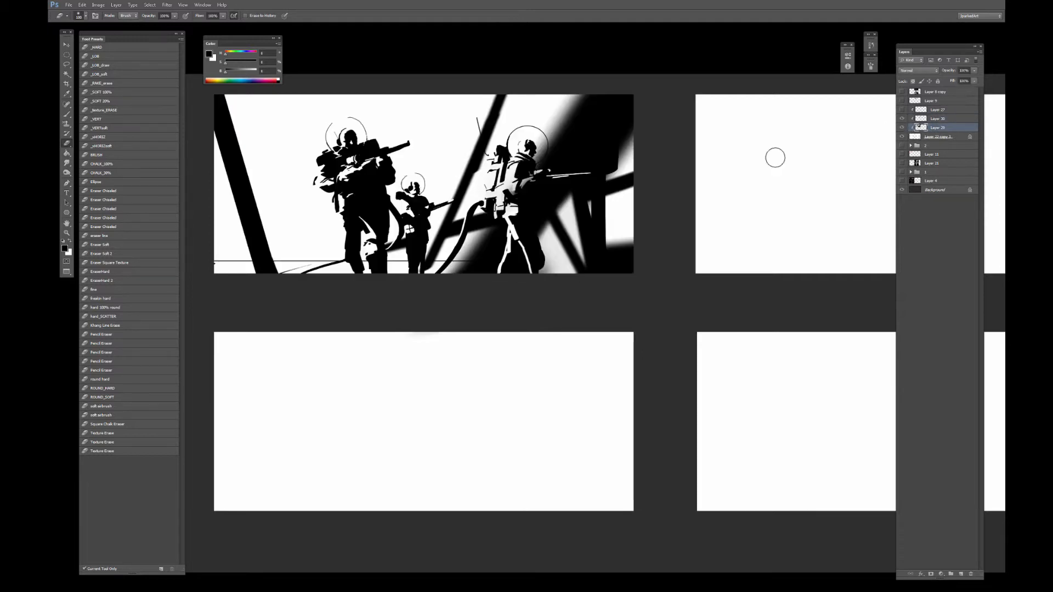
# Clean up the thin antenna above the third soldier's backpack with small brush touches, covering stray marks in white.
pyautogui.press('b')
pyautogui.moveTo(578, 155); pyautogui.dragTo(550, 179)
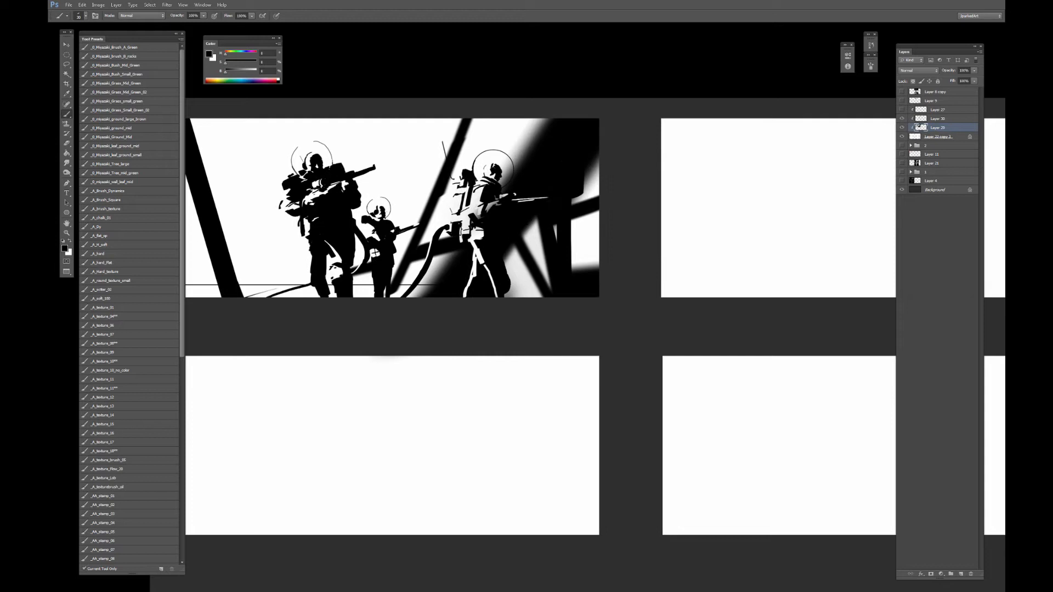
pyautogui.moveTo(509, 248); pyautogui.dragTo(550, 233)
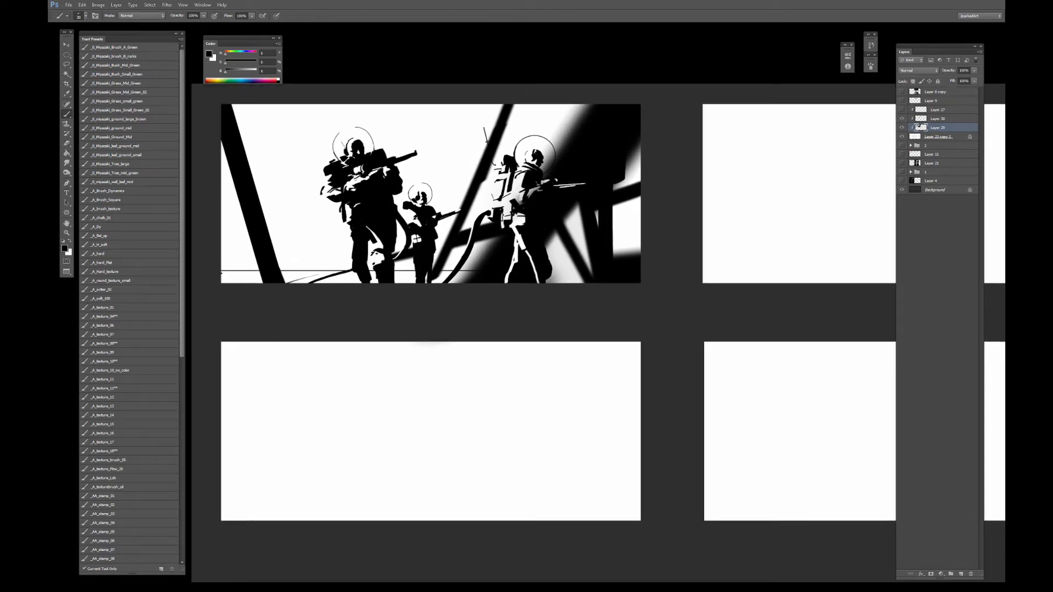
pyautogui.keyDown('alt'); pyautogui.click(483, 136); pyautogui.keyUp('alt')
pyautogui.keyDown('alt'); pyautogui.click(463, 137); pyautogui.keyUp('alt')
pyautogui.click(486, 144)
pyautogui.moveTo(493, 161)
pyautogui.mouseDown()
pyautogui.moveTo(488, 145)
pyautogui.moveTo(494, 167)
pyautogui.moveTo(523, 161)
pyautogui.mouseUp()
pyautogui.click(487, 144)
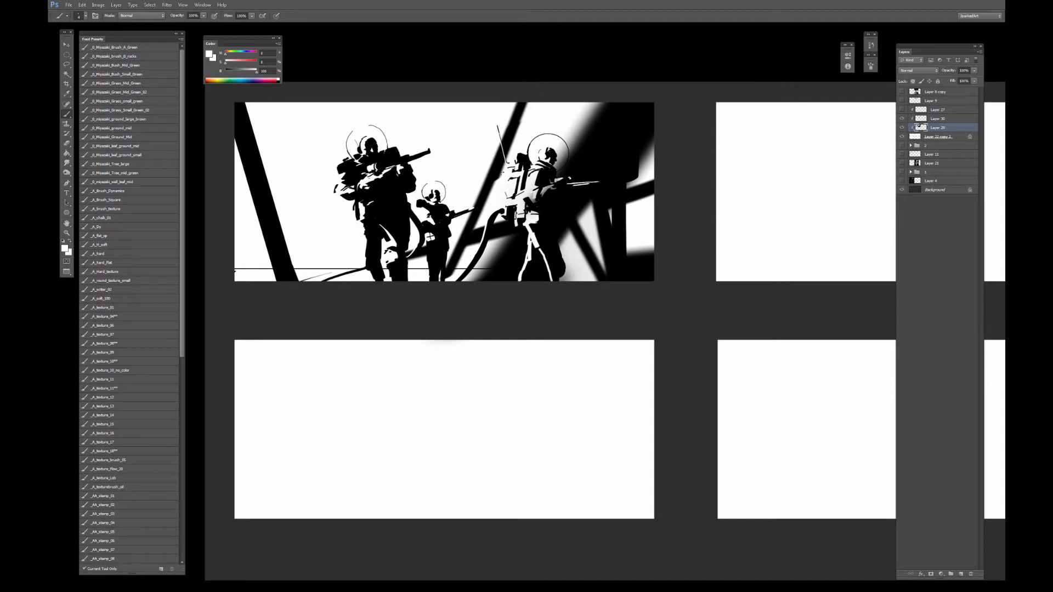
# Paint small white highlights with black accents around the knee of the third soldier's front leg.
pyautogui.keyDown('alt'); pyautogui.click(537, 238); pyautogui.keyUp('alt')
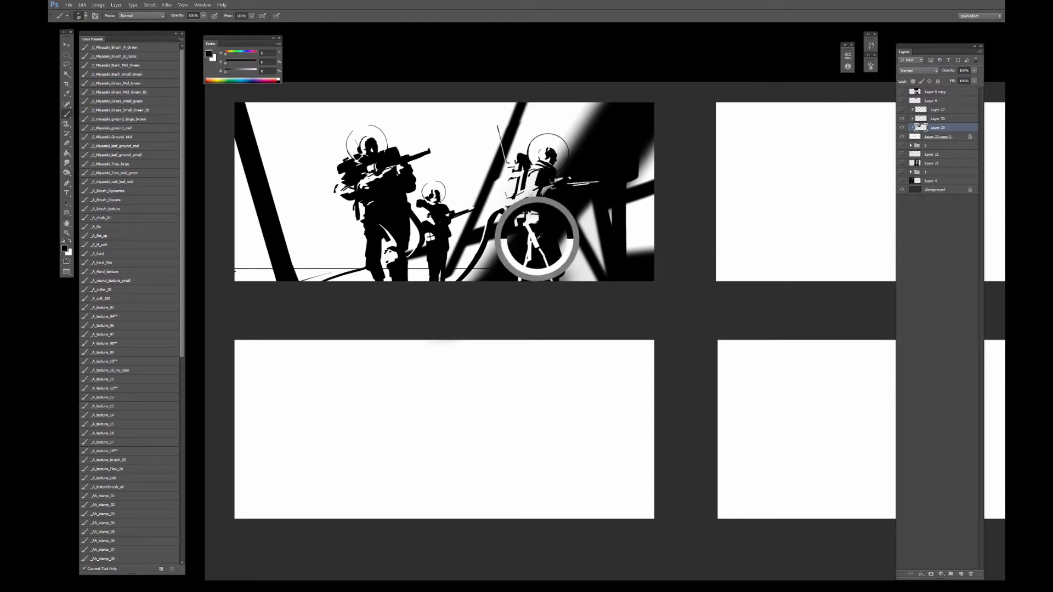
pyautogui.moveTo(537, 251); pyautogui.dragTo(543, 253)
pyautogui.keyDown('alt'); pyautogui.click(536, 240); pyautogui.keyUp('alt')
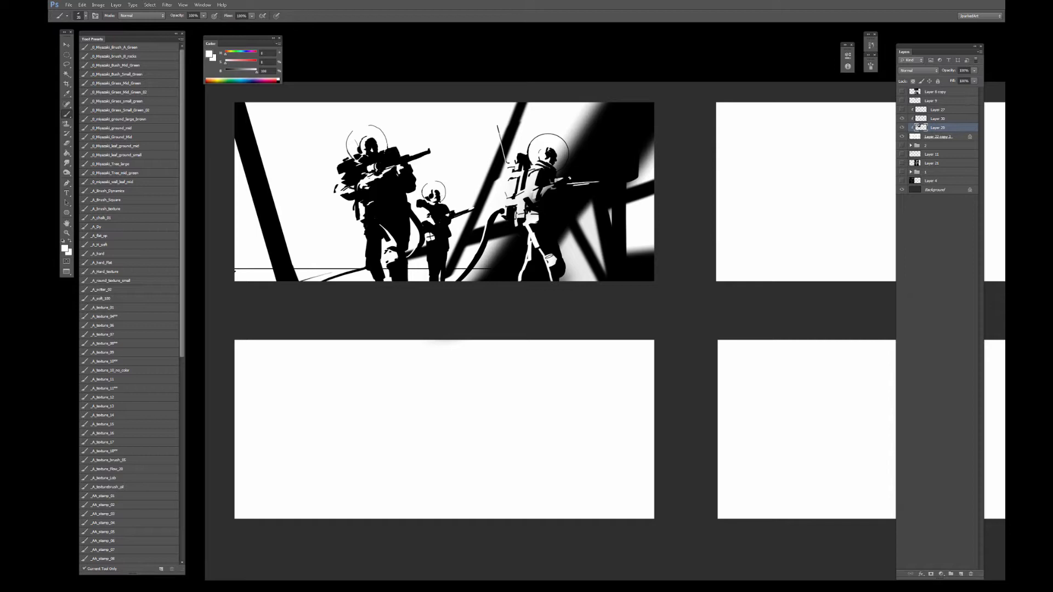
pyautogui.keyDown('alt'); pyautogui.click(551, 261); pyautogui.keyUp('alt')
pyautogui.click(552, 258)
pyautogui.click(551, 262)
pyautogui.keyDown('alt'); pyautogui.click(542, 253); pyautogui.keyUp('alt')
pyautogui.hotkey('ctrl', '-')
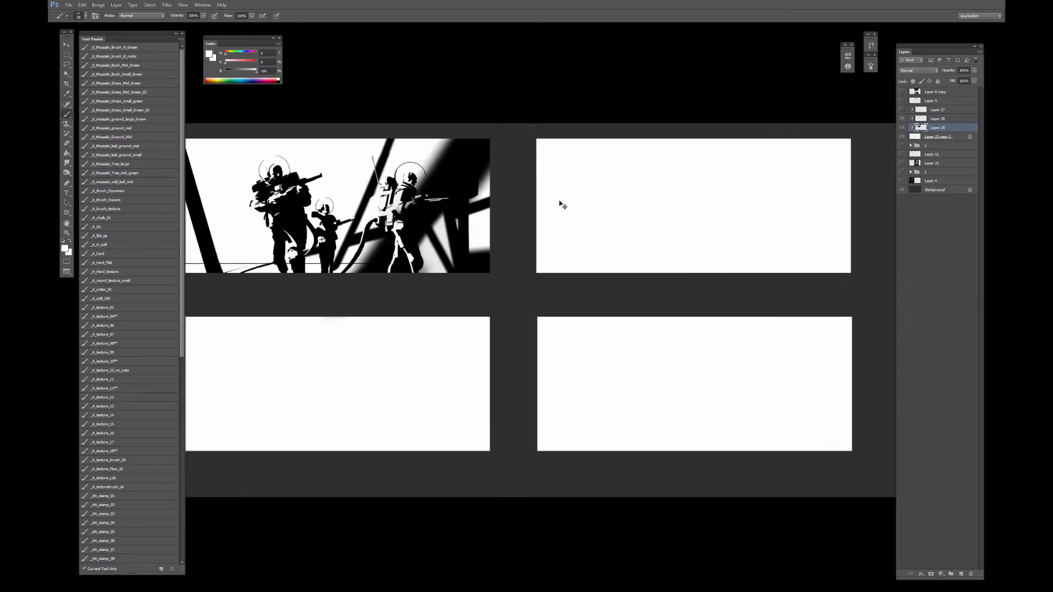
# Draw thin black horizontal ground lines behind the soldiers on the left side of the first panel.
pyautogui.moveTo(513, 219); pyautogui.dragTo(671, 182)
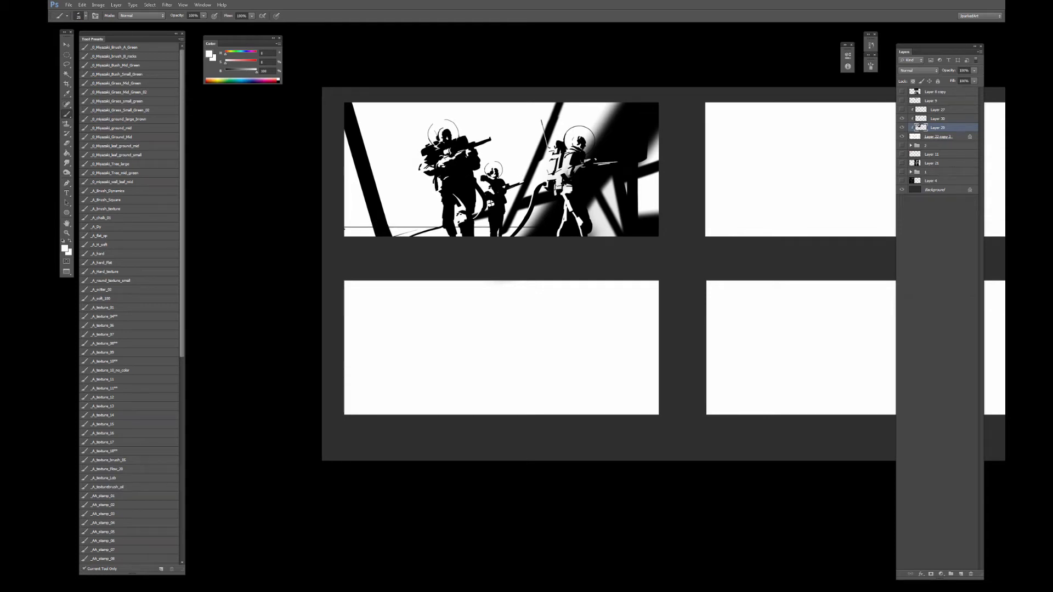
pyautogui.click(902, 110)
pyautogui.click(902, 110)
pyautogui.press('d')
pyautogui.moveTo(344, 209); pyautogui.dragTo(427, 202)
pyautogui.moveTo(648, 194); pyautogui.dragTo(622, 241)
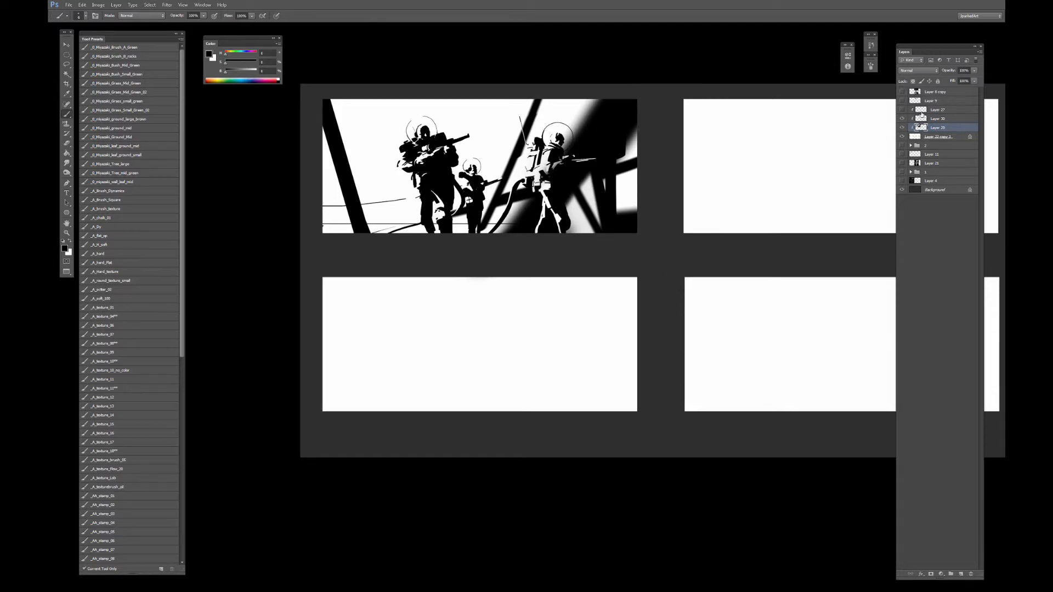
# Show the red sketch on Layer 27, comparing the first and lower panels with and without it.
pyautogui.click(902, 109)
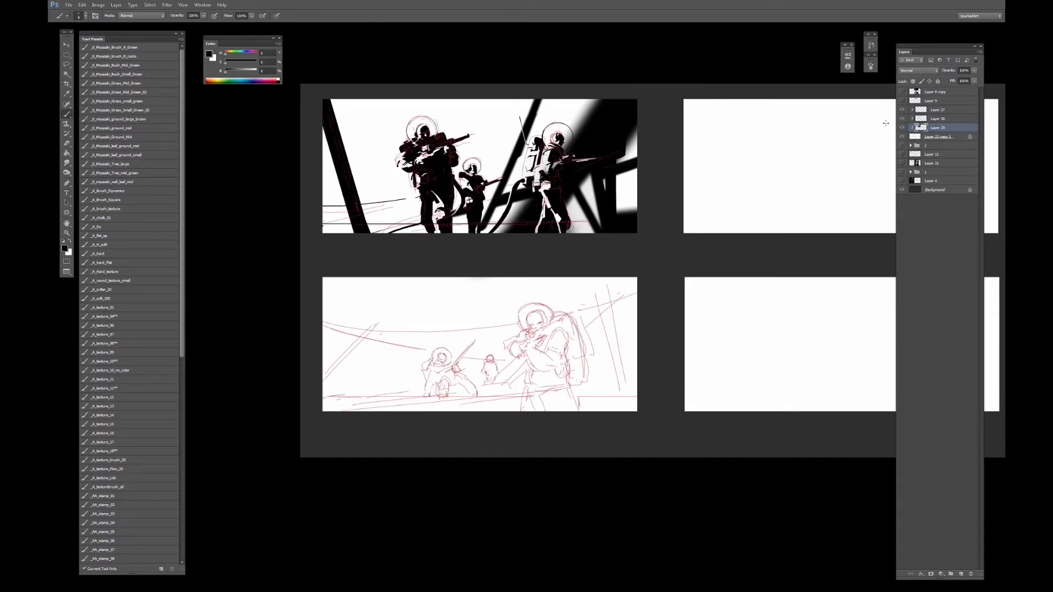
pyautogui.click(902, 112)
pyautogui.click(902, 111)
pyautogui.moveTo(704, 273); pyautogui.dragTo(641, 264)
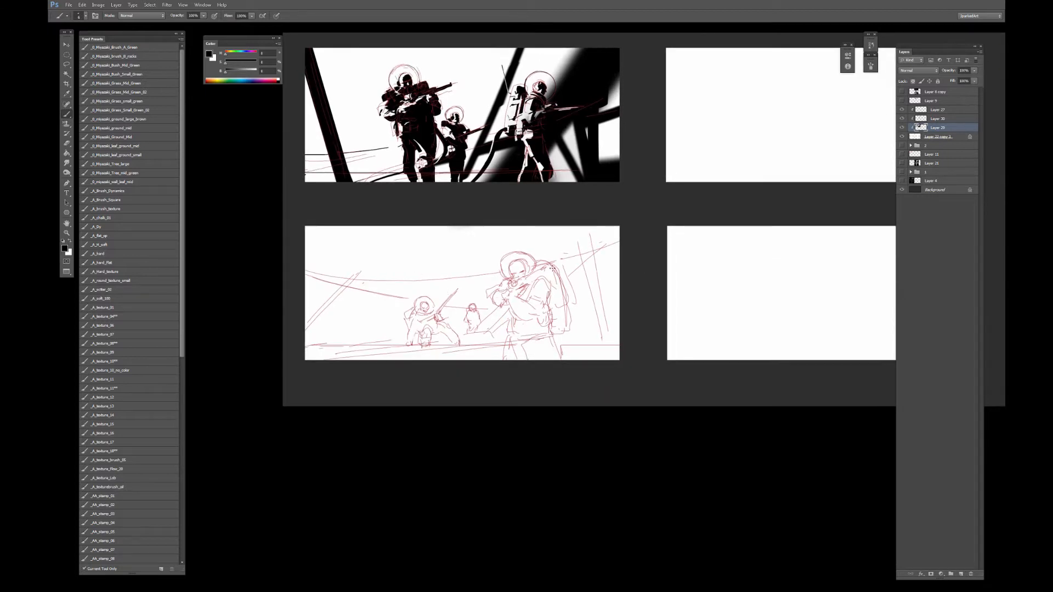
pyautogui.click(902, 111)
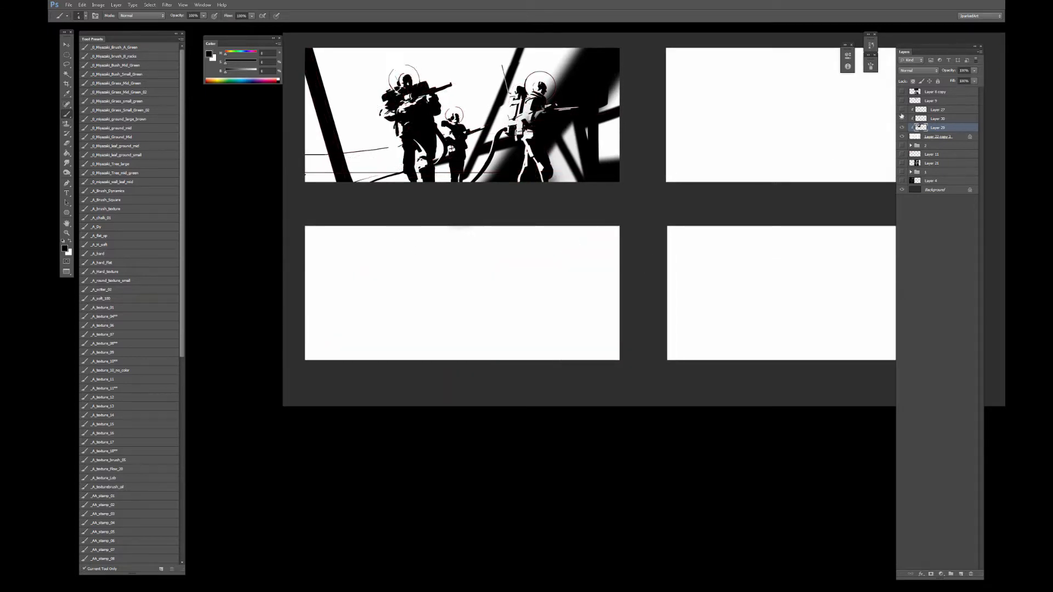
pyautogui.click(902, 112)
pyautogui.click(902, 112)
pyautogui.click(902, 112)
pyautogui.click(902, 112)
pyautogui.click(903, 111)
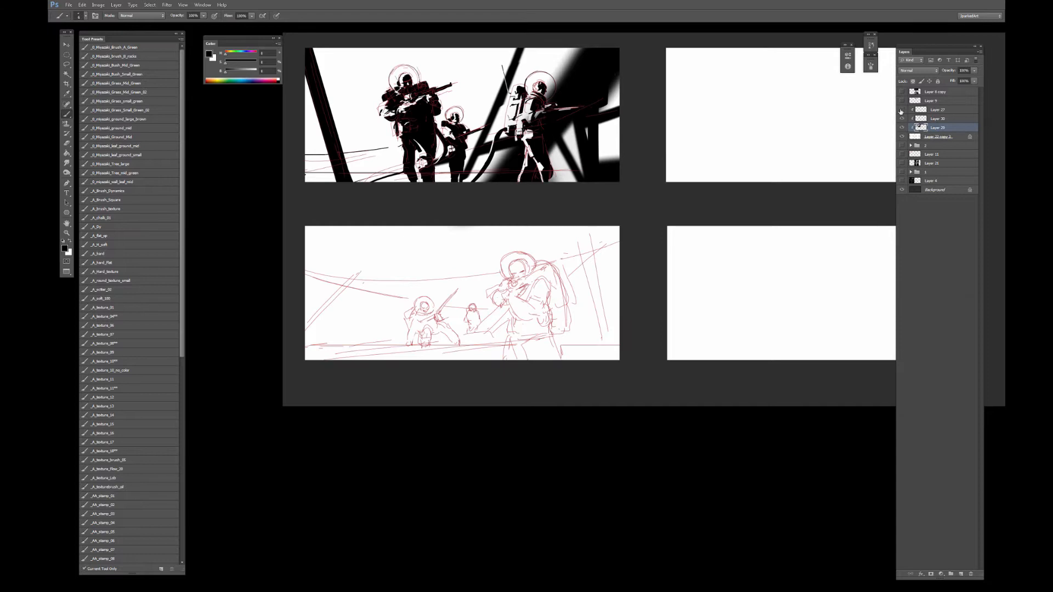
pyautogui.click(902, 112)
pyautogui.click(903, 112)
pyautogui.hotkey('ctrl', '+')
pyautogui.click(902, 111)
pyautogui.click(902, 111)
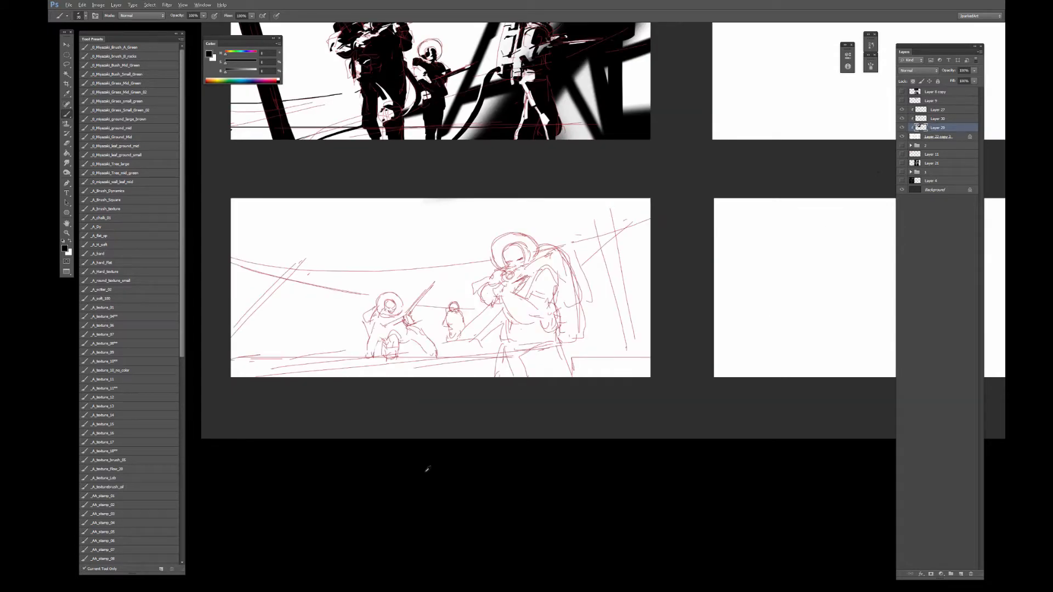
# Paint a black diagonal beam over the sketched one at the lower panel's left edge.
pyautogui.press(']')
pyautogui.press(']')
pyautogui.press(']')
pyautogui.press(']')
pyautogui.press(']')
pyautogui.press(']')
pyautogui.press(']')
pyautogui.moveTo(346, 237); pyautogui.dragTo(330, 238)
pyautogui.moveTo(236, 328); pyautogui.dragTo(318, 251)
# Block in a black overhanging mass from the lower panel's upper-left corner down toward the panel's middle.
pyautogui.press(']')
pyautogui.press(']')
pyautogui.press(']')
pyautogui.press(']')
pyautogui.press(']')
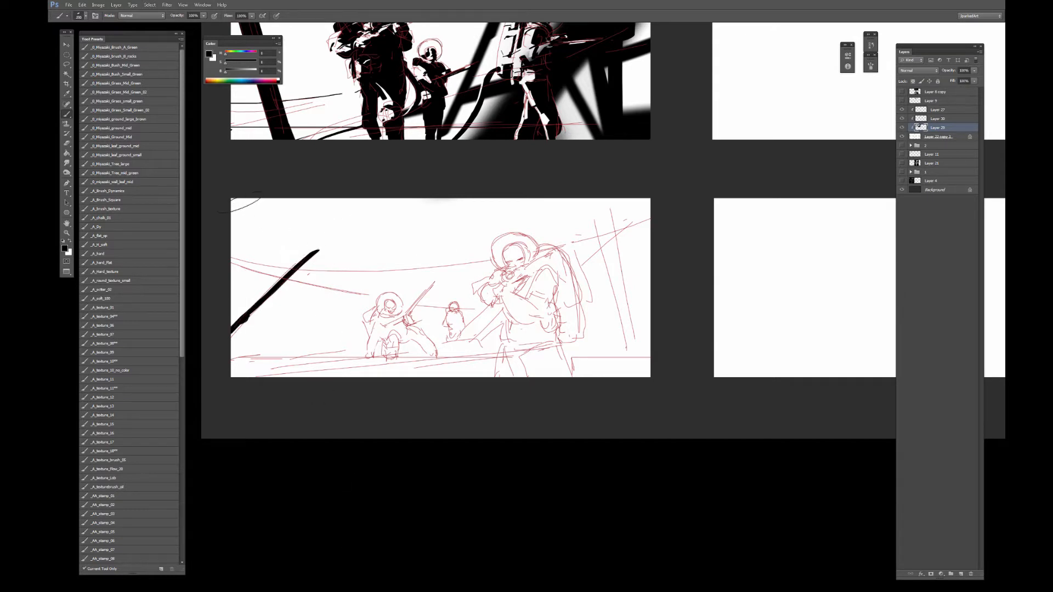
pyautogui.moveTo(241, 204)
pyautogui.mouseDown()
pyautogui.moveTo(309, 246)
pyautogui.moveTo(268, 255)
pyautogui.moveTo(442, 293)
pyautogui.mouseUp()
# Extend the black overhang across the top of the lower panel toward the foreground soldier's helmet.
pyautogui.press('[')
pyautogui.press('[')
pyautogui.press('[')
pyautogui.press('[')
pyautogui.press('[')
pyautogui.press('[')
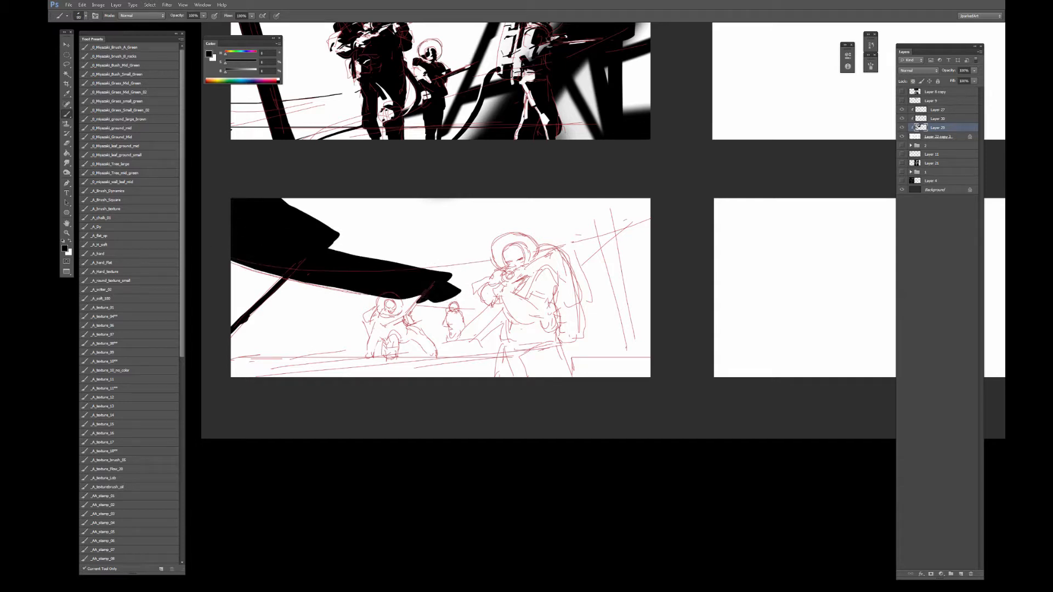
pyautogui.press(']')
pyautogui.press(']')
pyautogui.press(']')
pyautogui.press(']')
pyautogui.press(']')
pyautogui.press(']')
pyautogui.moveTo(306, 204)
pyautogui.mouseDown()
pyautogui.moveTo(356, 212)
pyautogui.moveTo(427, 189)
pyautogui.moveTo(500, 249)
pyautogui.moveTo(484, 254)
pyautogui.moveTo(489, 244)
pyautogui.moveTo(490, 260)
pyautogui.moveTo(489, 241)
pyautogui.moveTo(491, 271)
pyautogui.moveTo(498, 230)
pyautogui.moveTo(540, 225)
pyautogui.moveTo(551, 252)
pyautogui.mouseUp()
# Fill the area above and around the foreground soldier's helmet with black, keeping the helmet's outline white.
pyautogui.press('[')
pyautogui.press('[')
pyautogui.press('[')
pyautogui.press('[')
pyautogui.press('[')
pyautogui.press('[')
pyautogui.press('[')
pyautogui.press('[')
pyautogui.press('[')
pyautogui.press('[')
pyautogui.press('[')
pyautogui.press('[')
pyautogui.press('[')
pyautogui.press('[')
pyautogui.press('[')
pyautogui.press(']')
pyautogui.press(']')
pyautogui.press(']')
pyautogui.press(']')
pyautogui.press(']')
pyautogui.press(']')
pyautogui.press(']')
pyautogui.press(']')
pyautogui.press(']')
pyautogui.moveTo(460, 202)
pyautogui.mouseDown()
pyautogui.moveTo(508, 200)
pyautogui.moveTo(493, 224)
pyautogui.moveTo(554, 203)
pyautogui.moveTo(577, 237)
pyautogui.mouseUp()
pyautogui.press(']')
pyautogui.press(']')
pyautogui.moveTo(577, 237); pyautogui.dragTo(570, 220)
# Paint a black leaning post behind the foreground soldier and fill the panel's upper-right corner with black.
pyautogui.press('[')
pyautogui.press('[')
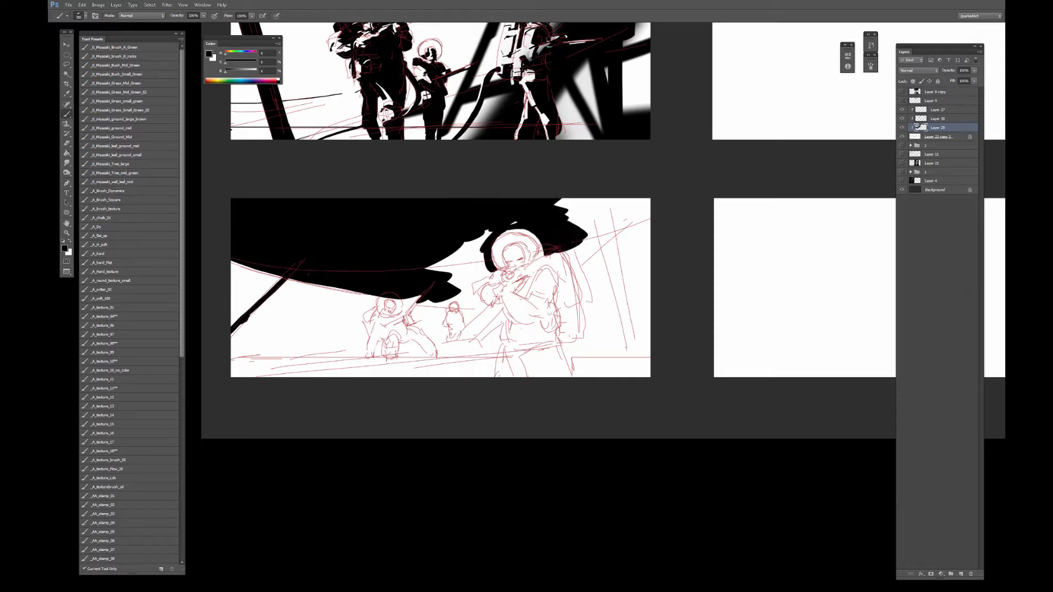
pyautogui.moveTo(580, 265)
pyautogui.mouseDown()
pyautogui.moveTo(575, 239)
pyautogui.moveTo(614, 206)
pyautogui.moveTo(644, 204)
pyautogui.moveTo(595, 239)
pyautogui.moveTo(638, 362)
pyautogui.mouseUp()
pyautogui.press(']')
# Fill the white gap between the overhang and the foreground soldier's helmet and arm with black.
pyautogui.press('[')
pyautogui.press('[')
pyautogui.press('[')
pyautogui.press('[')
pyautogui.press('[')
pyautogui.press('[')
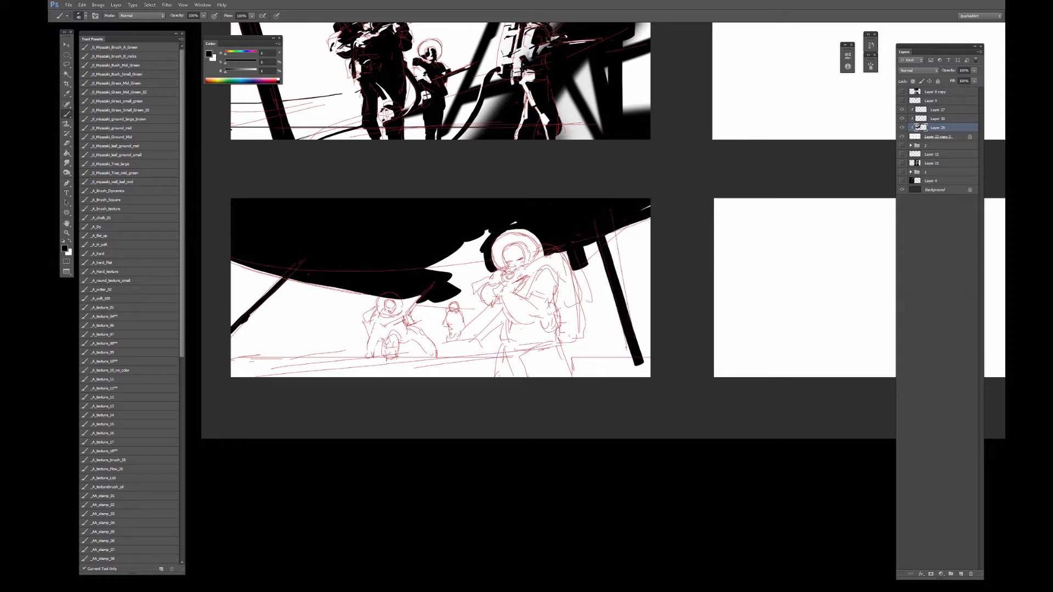
pyautogui.moveTo(486, 235)
pyautogui.mouseDown()
pyautogui.moveTo(449, 281)
pyautogui.moveTo(429, 269)
pyautogui.moveTo(445, 259)
pyautogui.moveTo(474, 269)
pyautogui.moveTo(471, 304)
pyautogui.moveTo(422, 305)
pyautogui.mouseUp()
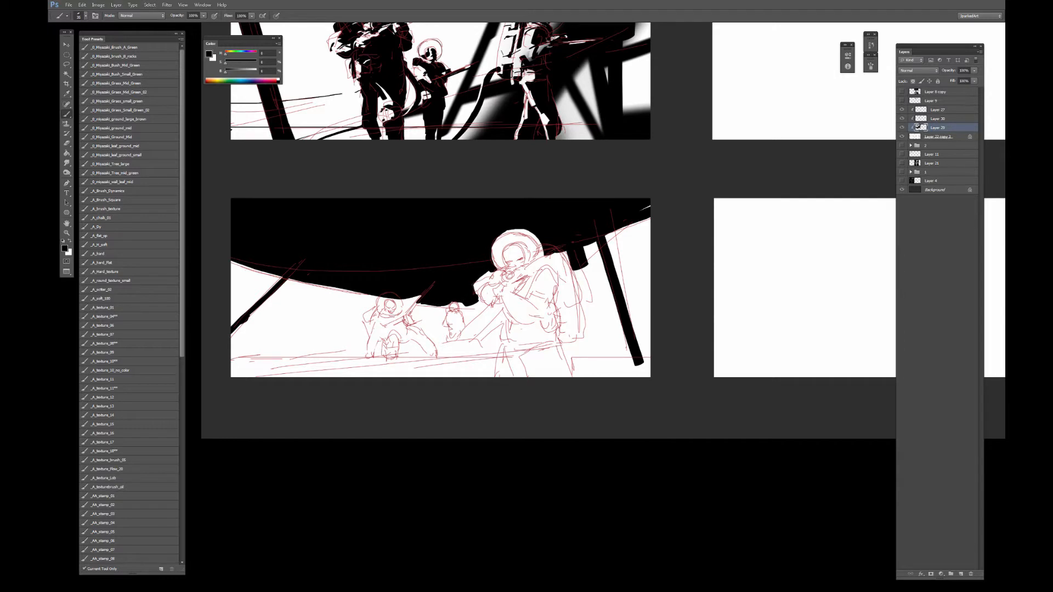
pyautogui.moveTo(488, 274); pyautogui.dragTo(475, 292)
# Thicken the diagonal beam on the left and add hanging cables and two thin posts beneath the overhang.
pyautogui.moveTo(279, 278); pyautogui.dragTo(234, 348)
pyautogui.moveTo(311, 284)
pyautogui.mouseDown()
pyautogui.moveTo(265, 273)
pyautogui.moveTo(344, 288)
pyautogui.mouseUp()
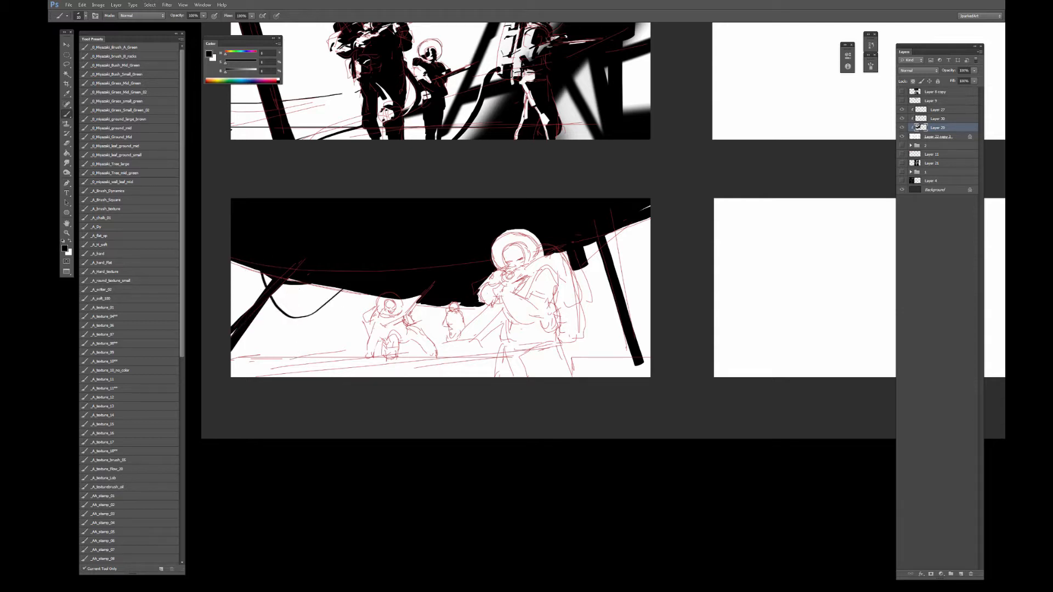
pyautogui.moveTo(236, 263); pyautogui.dragTo(371, 296)
pyautogui.hotkey('ctrl', 'z')
pyautogui.moveTo(233, 261)
pyautogui.mouseDown()
pyautogui.moveTo(328, 286)
pyautogui.moveTo(351, 356)
pyautogui.mouseUp()
pyautogui.hotkey('ctrl', 'z')
pyautogui.moveTo(334, 287); pyautogui.dragTo(361, 332)
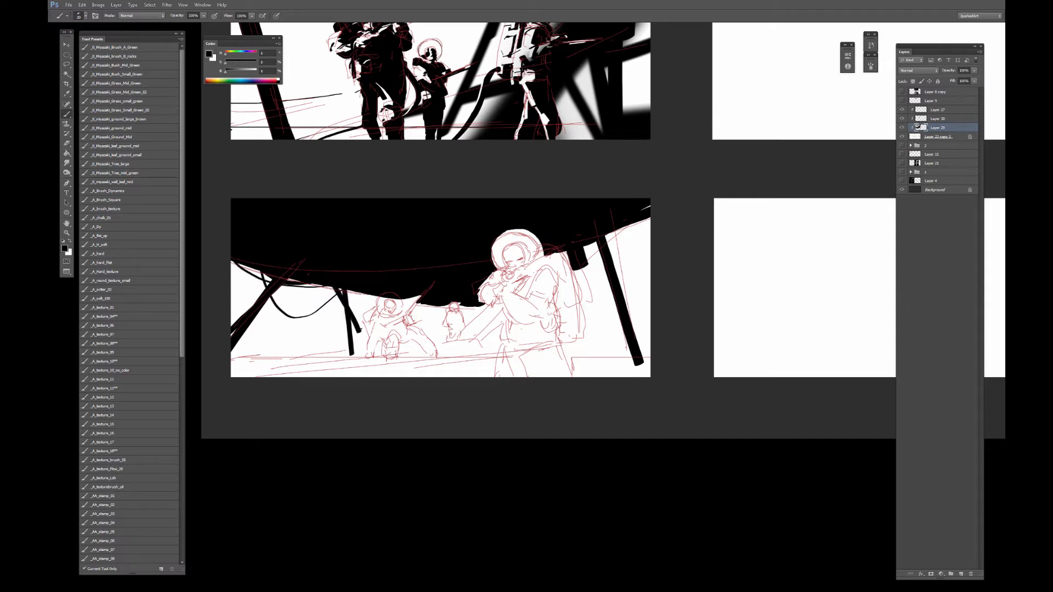
# Paint a thin post, a dark mound with a diagonal bar, and a black ground wedge at the lower left.
pyautogui.moveTo(430, 305)
pyautogui.mouseDown()
pyautogui.moveTo(442, 349)
pyautogui.moveTo(480, 351)
pyautogui.mouseUp()
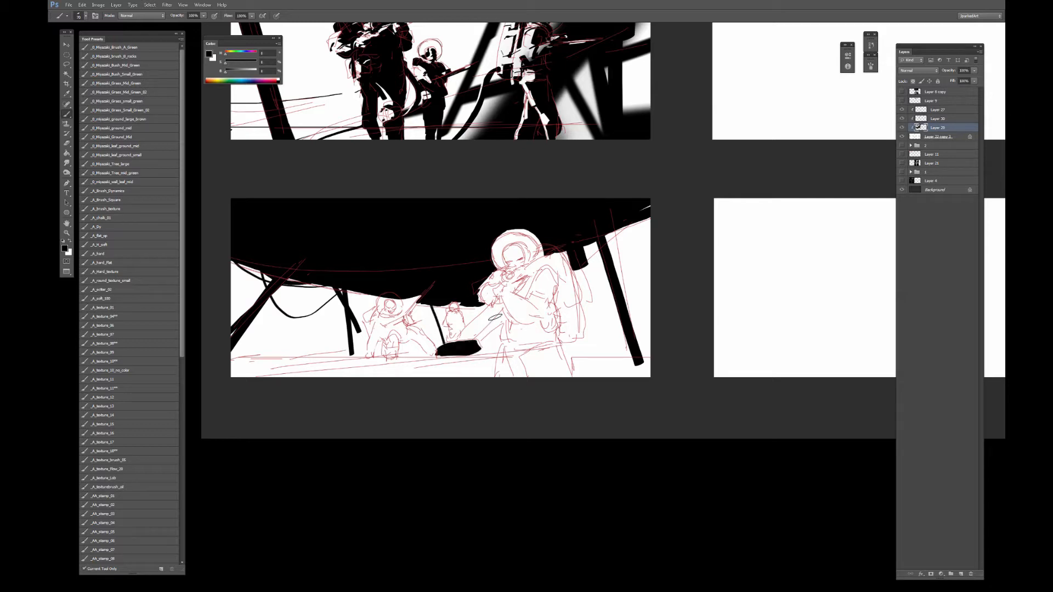
pyautogui.moveTo(506, 311); pyautogui.dragTo(471, 343)
pyautogui.moveTo(233, 374); pyautogui.dragTo(440, 345)
pyautogui.moveTo(337, 368); pyautogui.dragTo(536, 373)
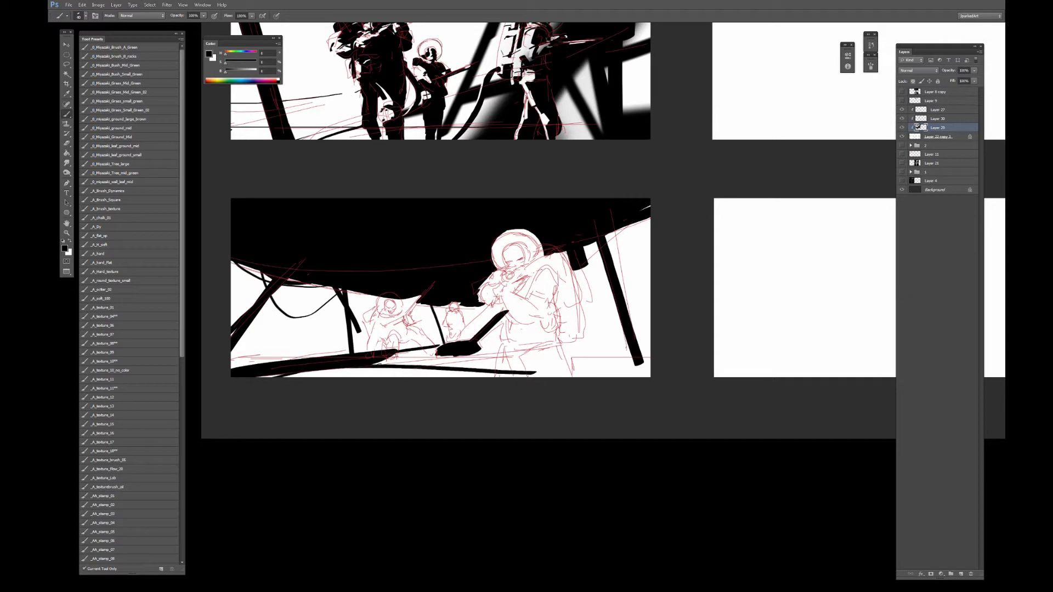
pyautogui.hotkey('ctrl', 'alt', 'z')
pyautogui.hotkey('ctrl', 'alt', 'z')
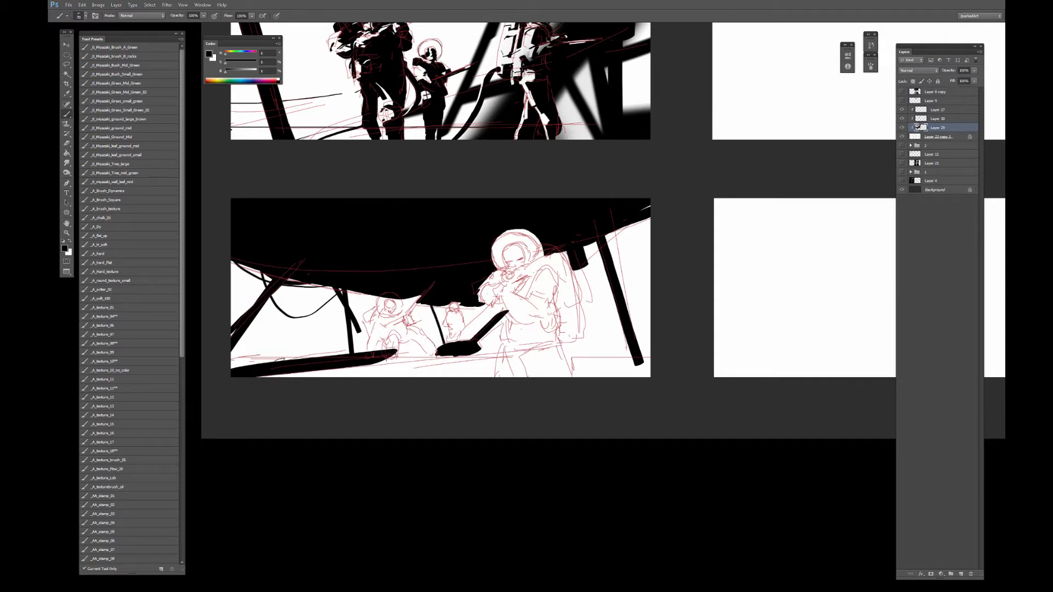
# Paint broad soft black bands along the lower panel's ground, undoing the stroke that spills into the neighbouring panel.
pyautogui.moveTo(241, 362); pyautogui.dragTo(531, 376)
pyautogui.moveTo(385, 369); pyautogui.dragTo(590, 366)
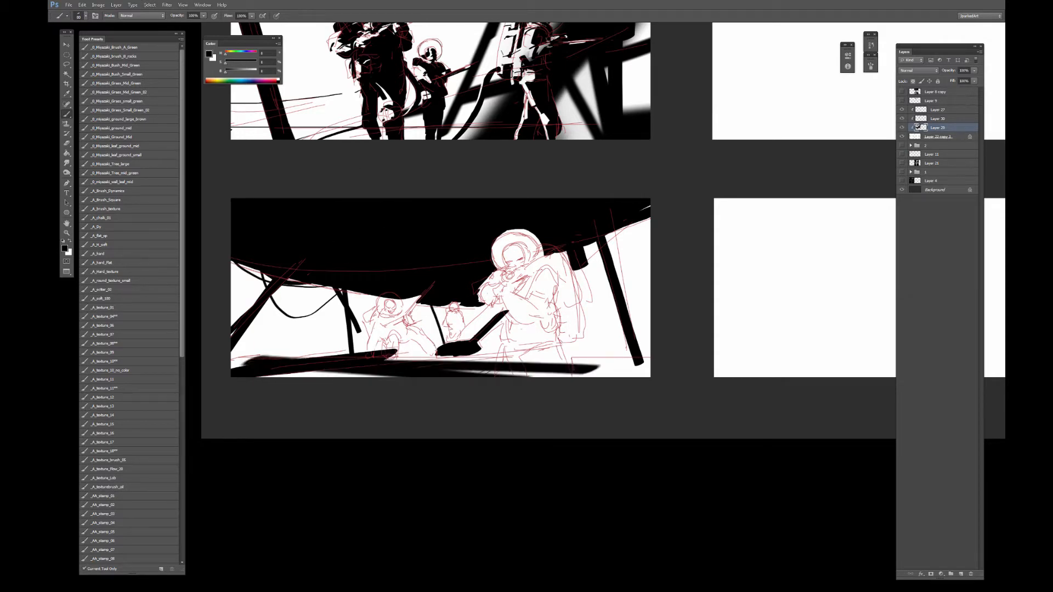
pyautogui.press(']')
pyautogui.press(']')
pyautogui.press(']')
pyautogui.press(']')
pyautogui.press(']')
pyautogui.press(']')
pyautogui.moveTo(368, 375); pyautogui.dragTo(602, 370)
pyautogui.moveTo(420, 370); pyautogui.dragTo(726, 368)
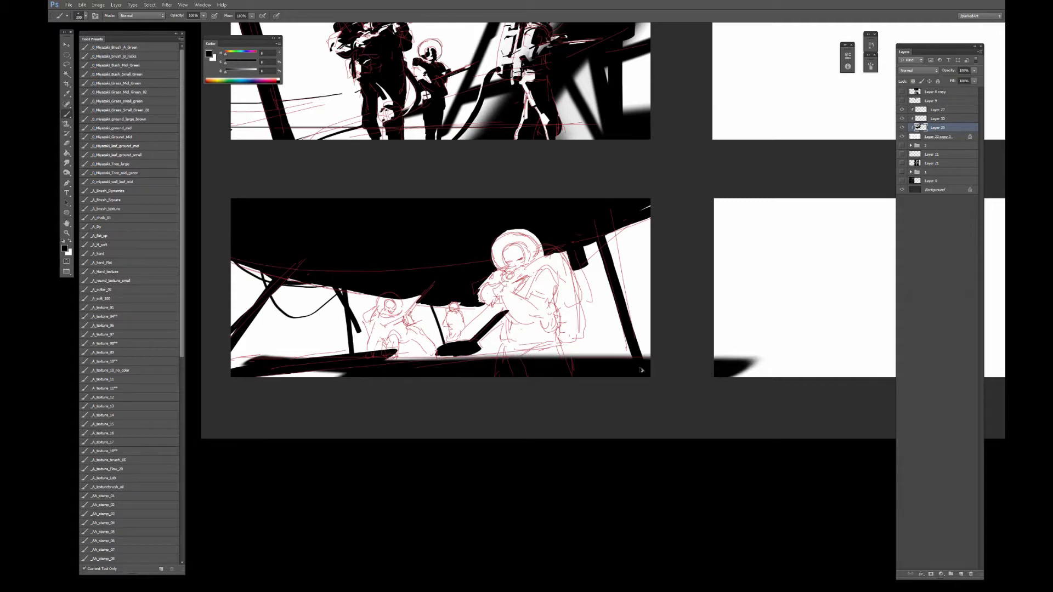
pyautogui.hotkey('ctrl', 'alt', 'z')
# Paint a soft black shadow along the panel's bottom edge and dark streaks under the foreground soldier.
pyautogui.moveTo(641, 370); pyautogui.dragTo(455, 366)
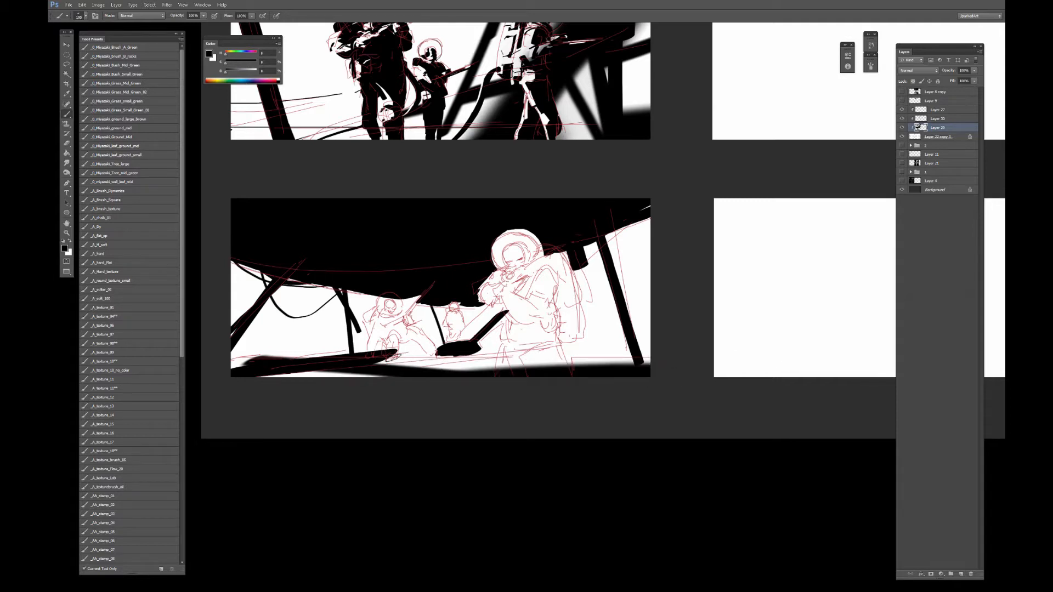
pyautogui.moveTo(384, 360); pyautogui.dragTo(555, 362)
pyautogui.moveTo(447, 368)
pyautogui.mouseDown()
pyautogui.moveTo(630, 356)
pyautogui.moveTo(502, 354)
pyautogui.mouseUp()
# Add small black debris shapes along the ground at the left and widen the base of the dark mound.
pyautogui.press(']')
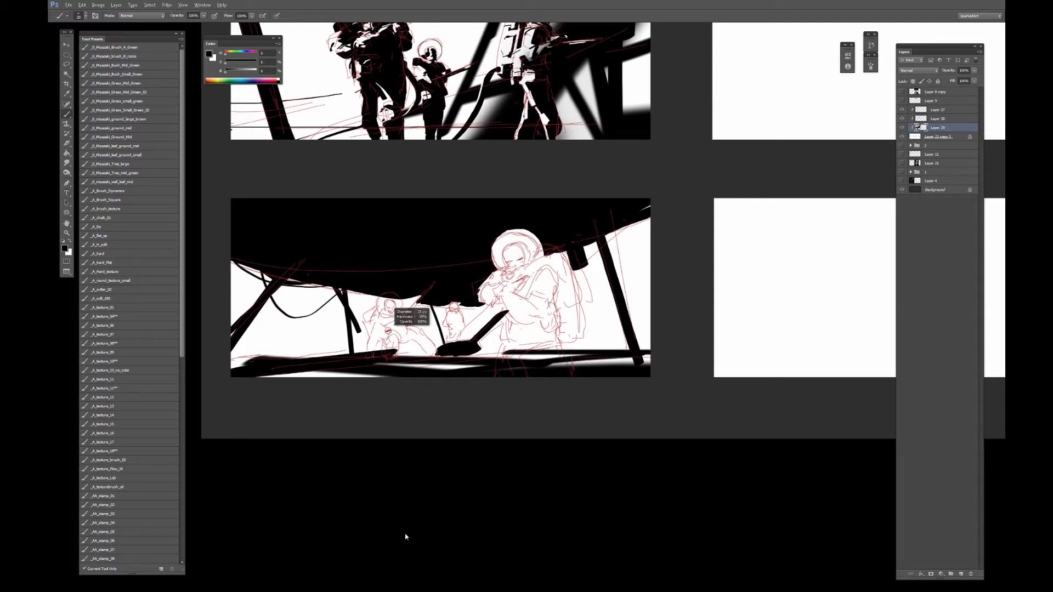
pyautogui.moveTo(291, 357)
pyautogui.mouseDown()
pyautogui.moveTo(340, 351)
pyautogui.moveTo(231, 362)
pyautogui.mouseUp()
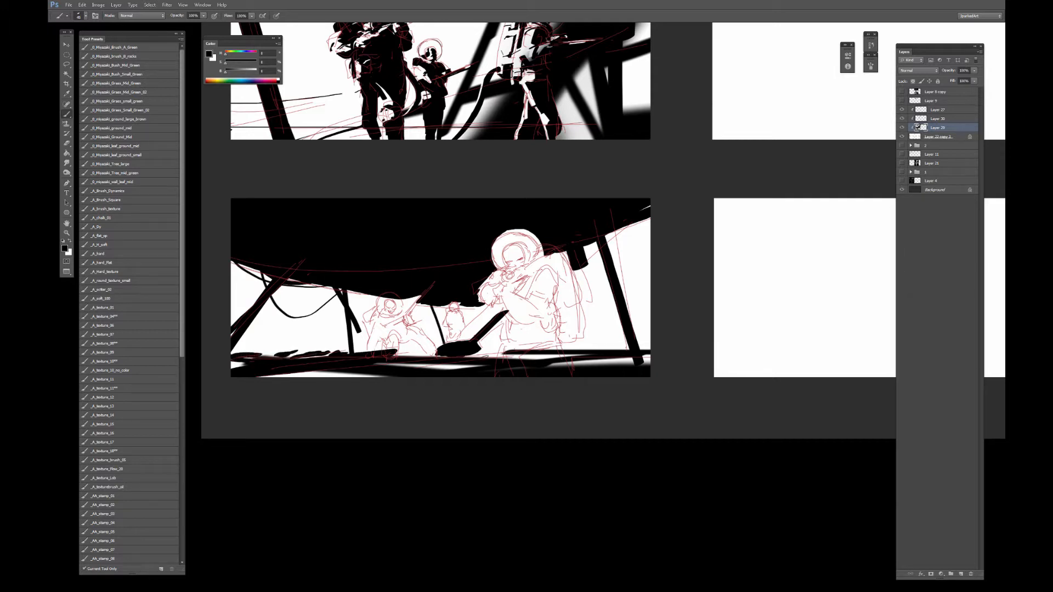
pyautogui.moveTo(494, 351); pyautogui.dragTo(423, 355)
pyautogui.moveTo(520, 358)
pyautogui.mouseDown()
pyautogui.moveTo(531, 355)
pyautogui.moveTo(502, 357)
pyautogui.mouseUp()
pyautogui.moveTo(630, 222); pyautogui.dragTo(590, 354)
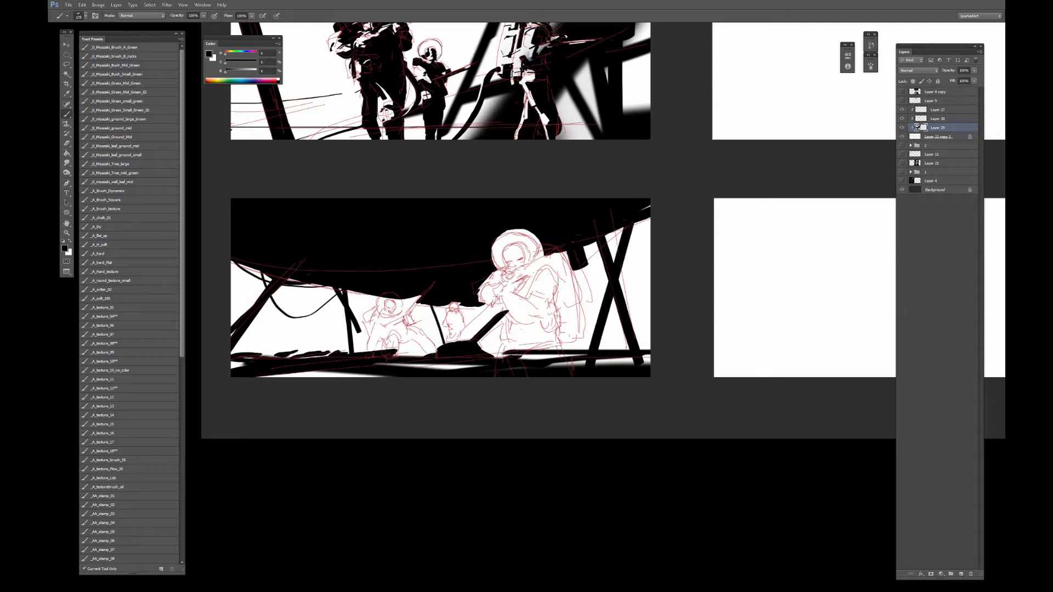
pyautogui.moveTo(634, 222); pyautogui.dragTo(590, 351)
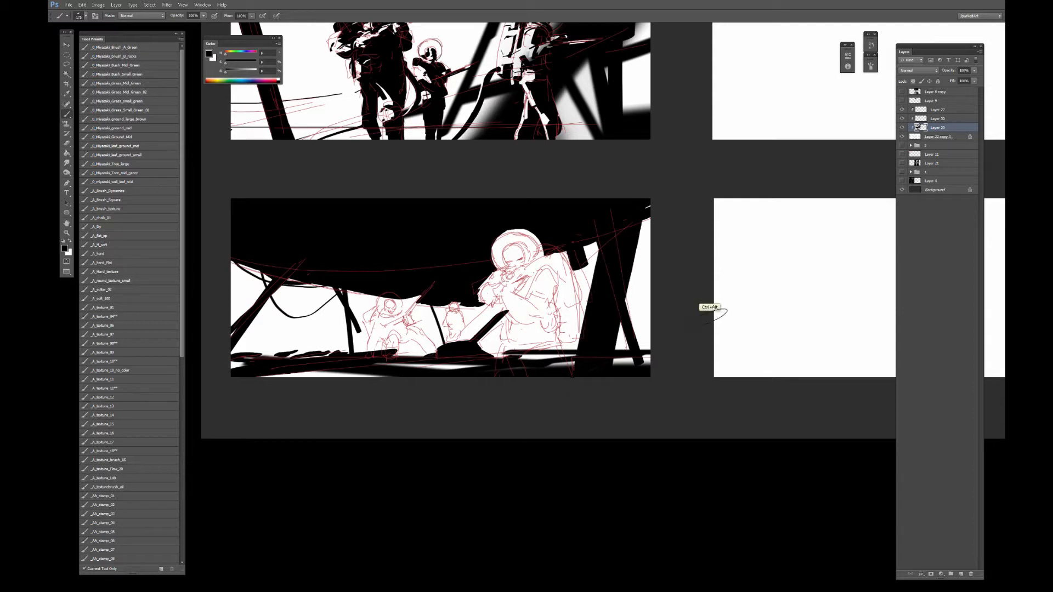
pyautogui.hotkey('ctrl', 'z')
pyautogui.moveTo(630, 222); pyautogui.dragTo(581, 351)
pyautogui.hotkey('ctrl', 'z')
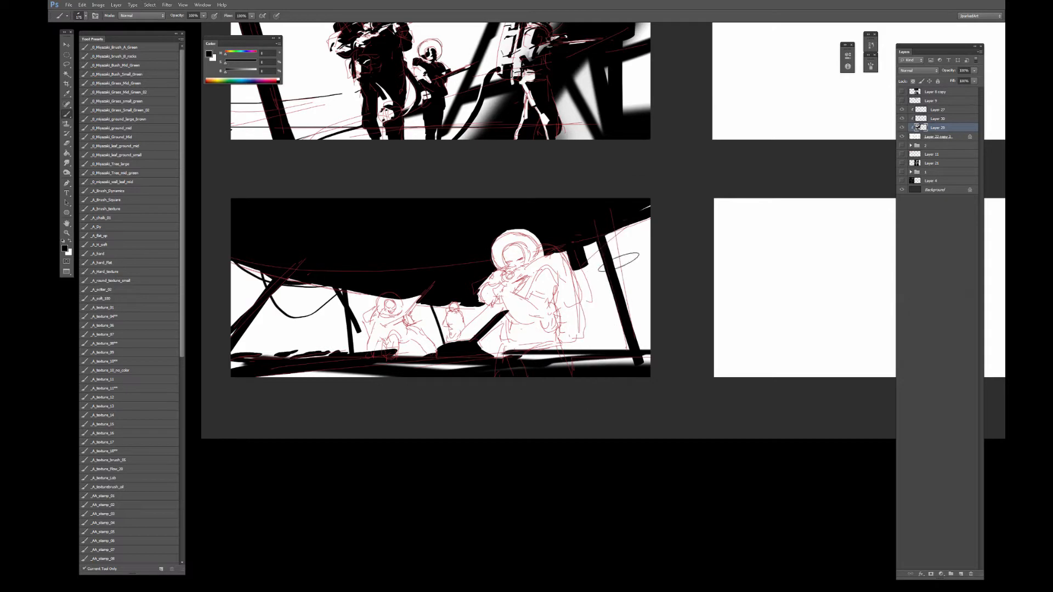
# Paint thick black crossing posts at the lower panel's right edge, leaving white gaps between them.
pyautogui.moveTo(631, 225); pyautogui.dragTo(584, 351)
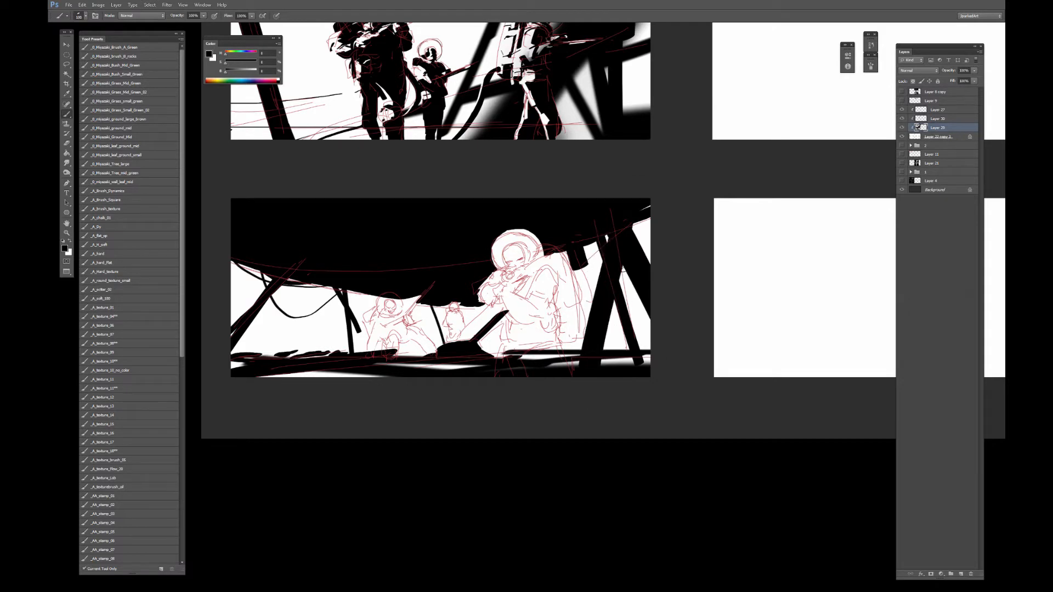
# Paint a black vertical strip down the foreground soldier's backpack and darken the soldier's eyes.
pyautogui.moveTo(440, 330); pyautogui.dragTo(492, 319)
pyautogui.scroll(1, 492, 319)
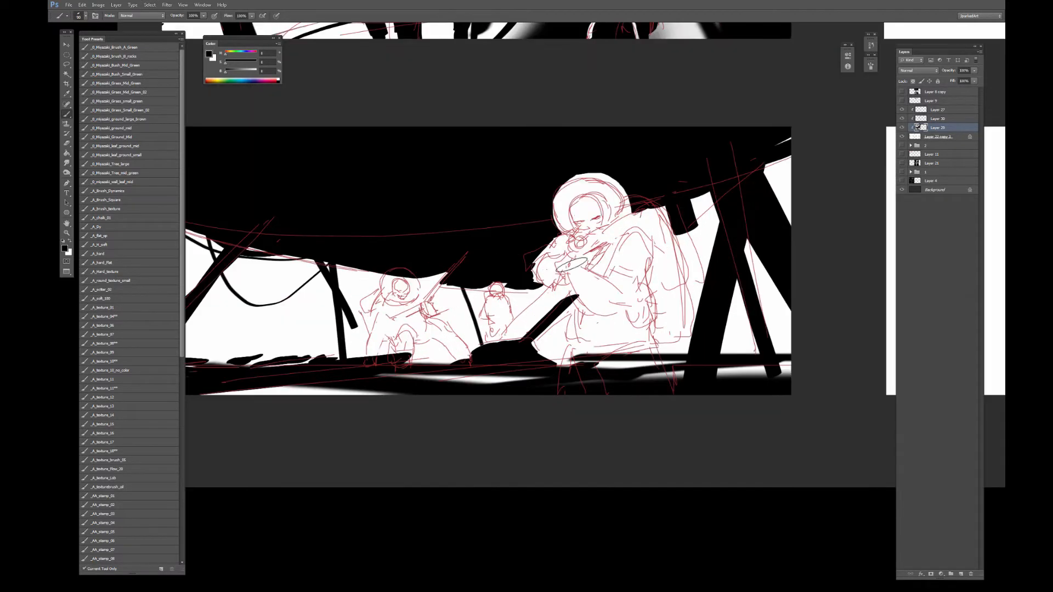
pyautogui.moveTo(453, 376); pyautogui.dragTo(451, 364)
pyautogui.moveTo(631, 218)
pyautogui.mouseDown()
pyautogui.moveTo(534, 238)
pyautogui.moveTo(576, 335)
pyautogui.mouseUp()
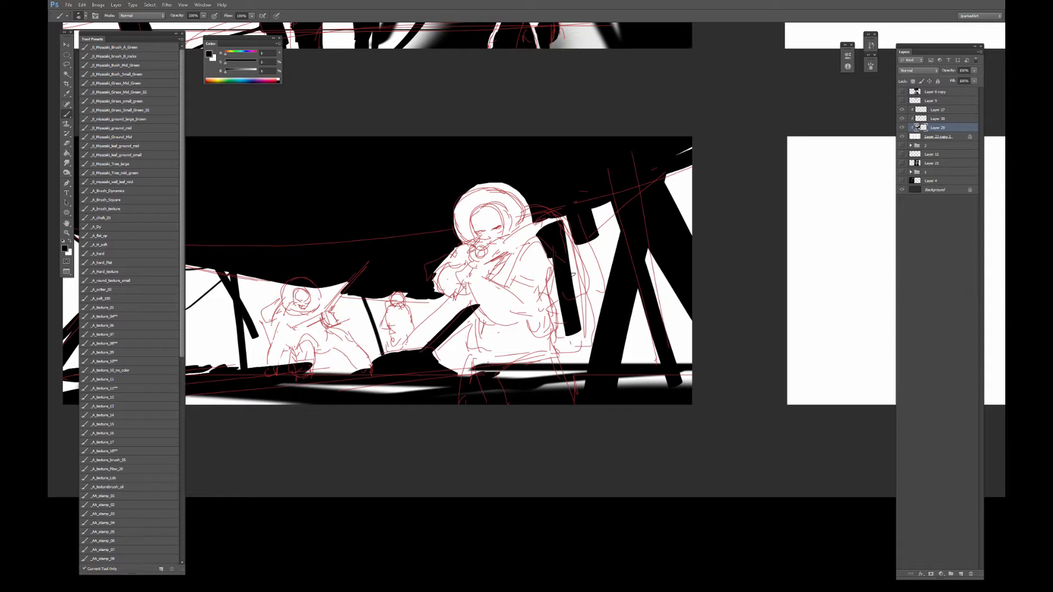
pyautogui.hotkey('ctrl', 'z')
pyautogui.hotkey('ctrl', 'z')
pyautogui.moveTo(557, 219); pyautogui.dragTo(581, 329)
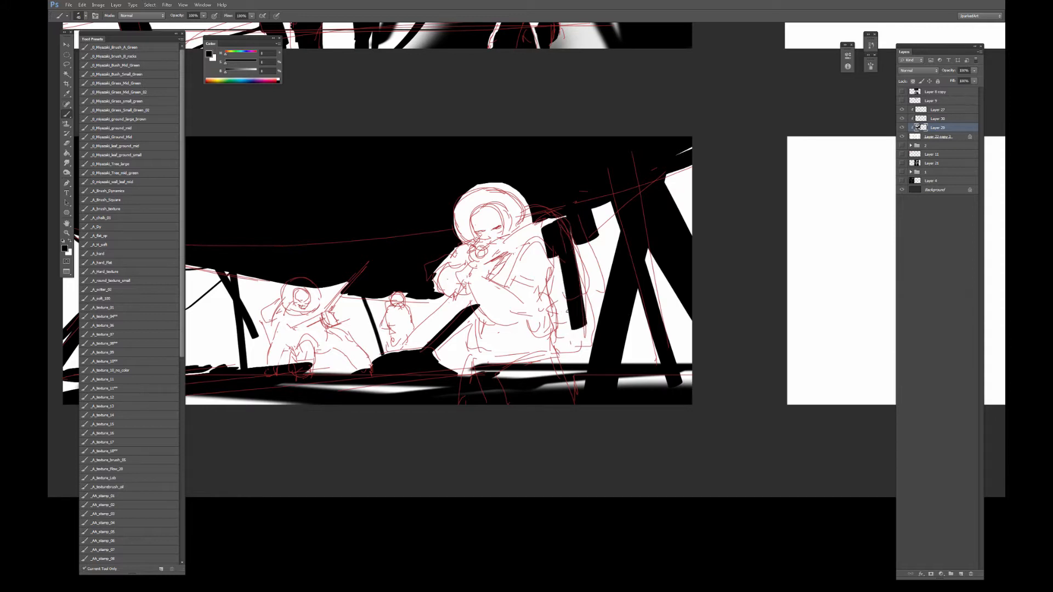
pyautogui.moveTo(562, 257); pyautogui.dragTo(581, 337)
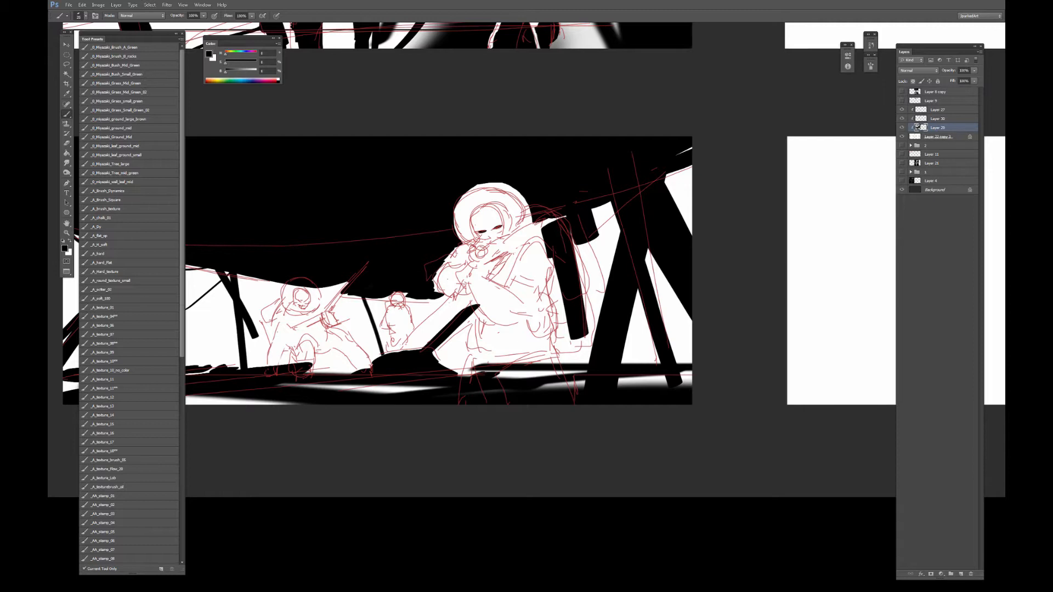
# Paint the small distant soldier standing on the mound as a black silhouette with a rifle and white helmet ring.
pyautogui.scroll(2, 392, 396)
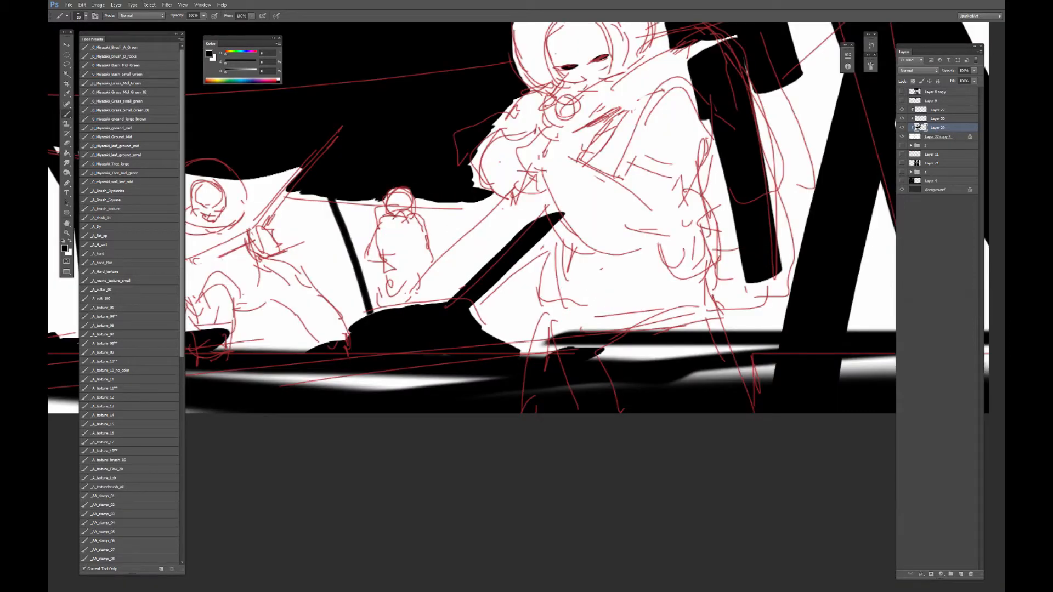
pyautogui.moveTo(367, 200); pyautogui.dragTo(404, 202)
pyautogui.moveTo(378, 214)
pyautogui.mouseDown()
pyautogui.moveTo(380, 223)
pyautogui.moveTo(403, 215)
pyautogui.moveTo(420, 244)
pyautogui.moveTo(374, 227)
pyautogui.moveTo(396, 241)
pyautogui.moveTo(406, 220)
pyautogui.moveTo(431, 223)
pyautogui.moveTo(403, 234)
pyautogui.moveTo(462, 217)
pyautogui.mouseUp()
pyautogui.hotkey('ctrl', 'z')
pyautogui.moveTo(398, 240)
pyautogui.mouseDown()
pyautogui.moveTo(384, 249)
pyautogui.moveTo(401, 252)
pyautogui.moveTo(387, 261)
pyautogui.moveTo(398, 262)
pyautogui.moveTo(388, 304)
pyautogui.moveTo(416, 258)
pyautogui.moveTo(431, 270)
pyautogui.moveTo(414, 277)
pyautogui.moveTo(444, 301)
pyautogui.mouseUp()
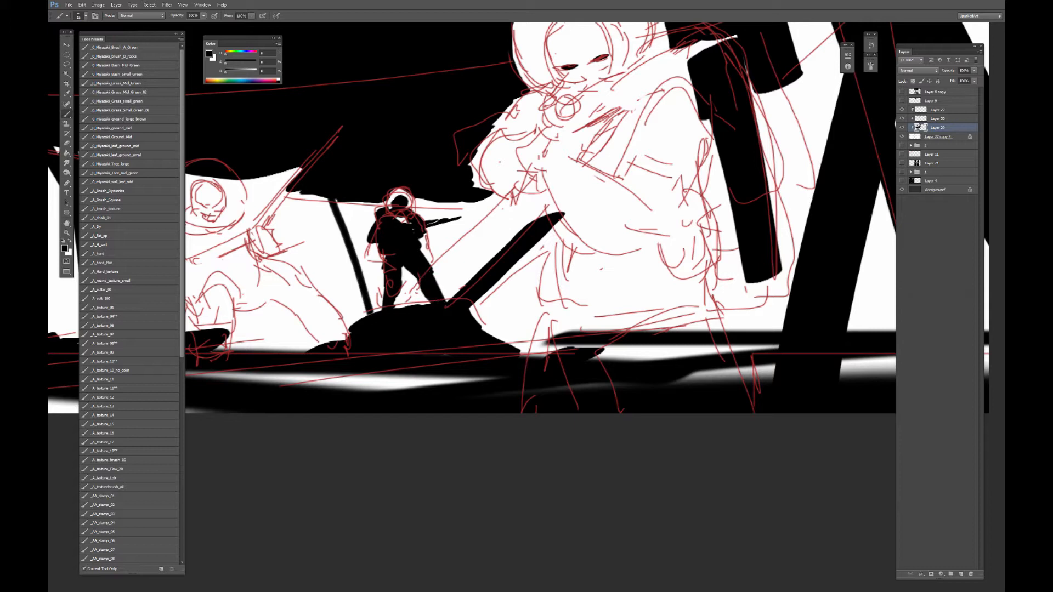
# Block in the kneeling soldier's head, shoulders, torso and rear leg as solid black shapes, leaving the helmet white.
pyautogui.moveTo(404, 224); pyautogui.dragTo(500, 213)
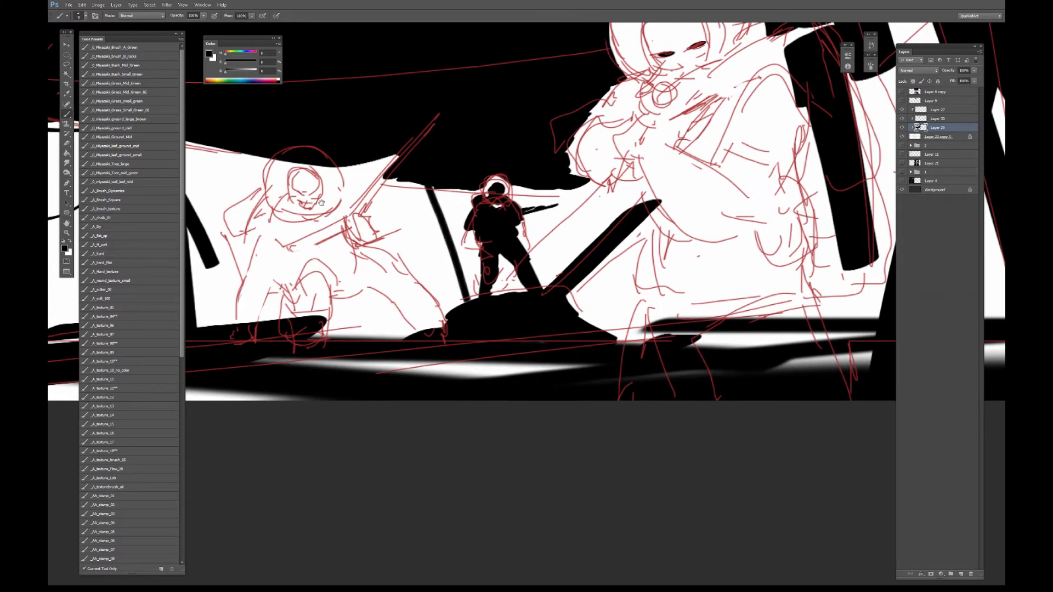
pyautogui.moveTo(321, 203); pyautogui.dragTo(420, 205)
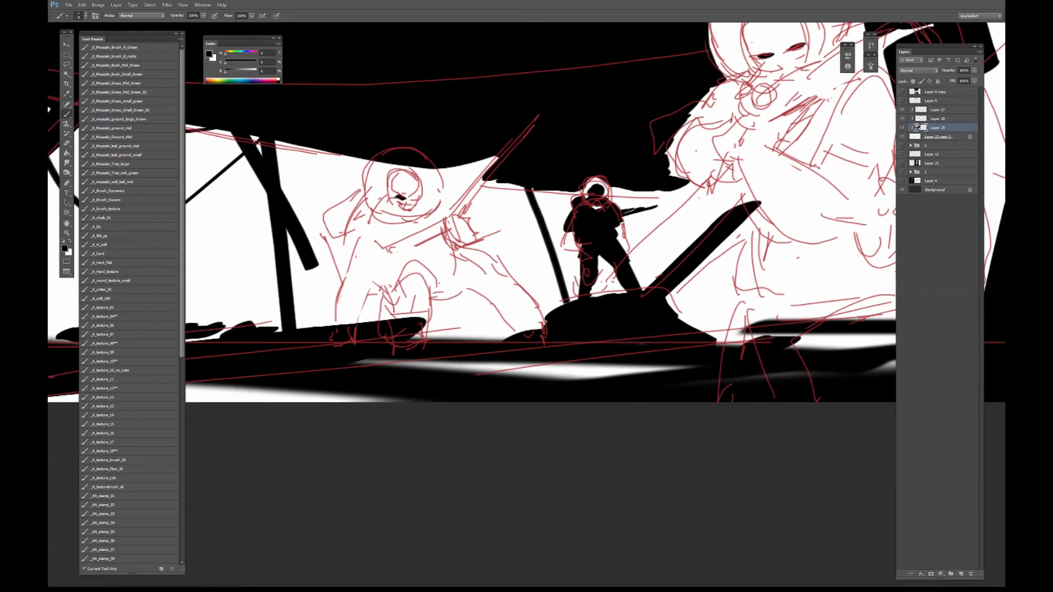
pyautogui.moveTo(399, 191)
pyautogui.mouseDown()
pyautogui.moveTo(412, 189)
pyautogui.moveTo(397, 181)
pyautogui.moveTo(410, 204)
pyautogui.moveTo(354, 239)
pyautogui.moveTo(364, 212)
pyautogui.moveTo(367, 236)
pyautogui.moveTo(378, 241)
pyautogui.moveTo(363, 269)
pyautogui.mouseUp()
pyautogui.moveTo(364, 225)
pyautogui.mouseDown()
pyautogui.moveTo(372, 271)
pyautogui.moveTo(345, 326)
pyautogui.mouseUp()
pyautogui.moveTo(382, 253)
pyautogui.mouseDown()
pyautogui.moveTo(363, 305)
pyautogui.moveTo(390, 255)
pyautogui.moveTo(444, 206)
pyautogui.moveTo(443, 225)
pyautogui.mouseUp()
pyautogui.moveTo(418, 198); pyautogui.dragTo(431, 201)
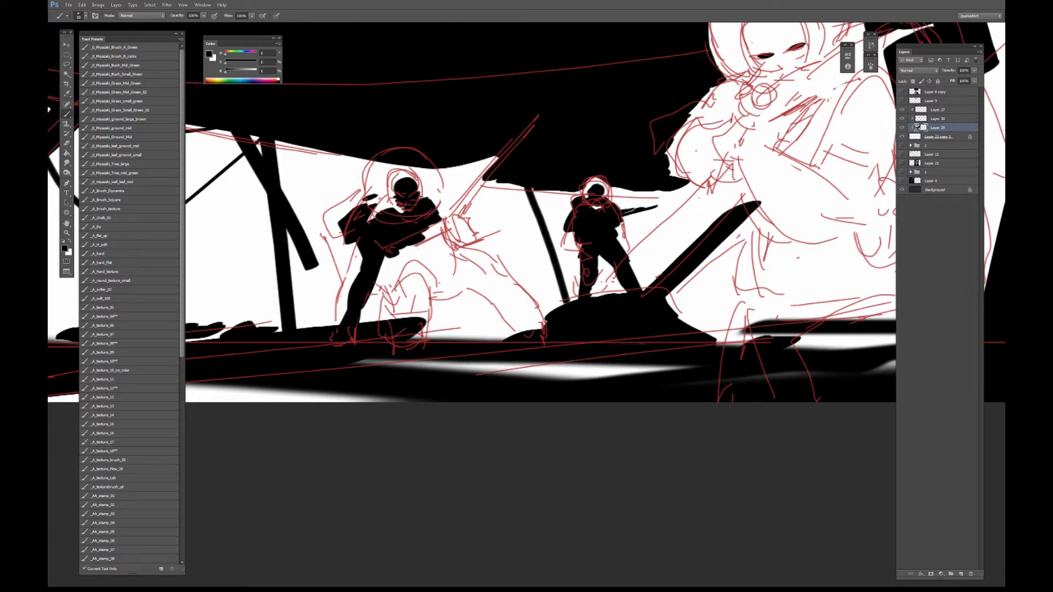
# Paint the kneeling soldier's raised forearm, bent front leg and outstretched leg in black.
pyautogui.moveTo(366, 203); pyautogui.dragTo(386, 191)
pyautogui.moveTo(406, 252)
pyautogui.mouseDown()
pyautogui.moveTo(389, 277)
pyautogui.moveTo(424, 305)
pyautogui.moveTo(414, 338)
pyautogui.mouseUp()
pyautogui.moveTo(413, 281)
pyautogui.mouseDown()
pyautogui.moveTo(439, 266)
pyautogui.moveTo(438, 246)
pyautogui.moveTo(447, 296)
pyautogui.moveTo(444, 257)
pyautogui.moveTo(422, 233)
pyautogui.moveTo(442, 246)
pyautogui.mouseUp()
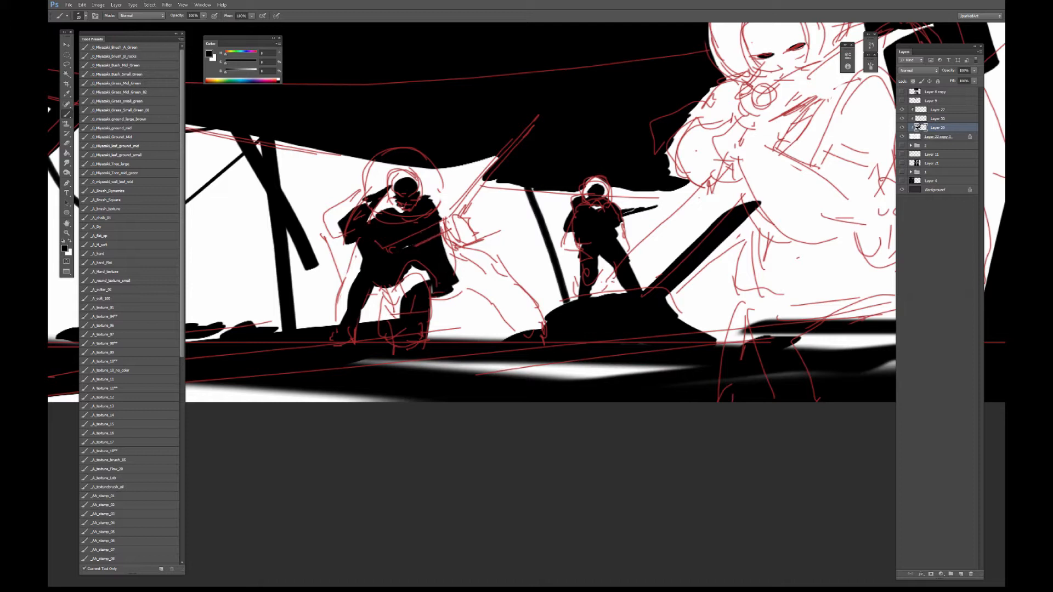
pyautogui.moveTo(438, 296); pyautogui.dragTo(496, 285)
pyautogui.moveTo(447, 252)
pyautogui.mouseDown()
pyautogui.moveTo(504, 274)
pyautogui.moveTo(543, 326)
pyautogui.mouseUp()
pyautogui.moveTo(488, 292); pyautogui.dragTo(521, 328)
# Paint the kneeling soldier's rifle hand and upright rifle in black with a smaller brush.
pyautogui.press('[')
pyautogui.press('[')
pyautogui.press('[')
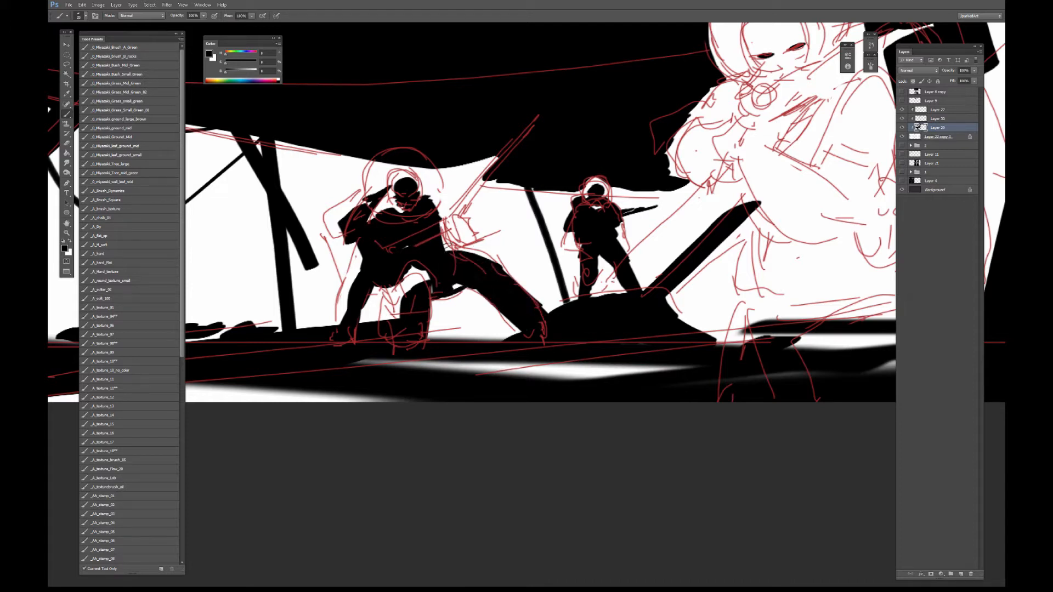
pyautogui.moveTo(445, 243)
pyautogui.mouseDown()
pyautogui.moveTo(460, 249)
pyautogui.moveTo(465, 192)
pyautogui.moveTo(491, 181)
pyautogui.mouseUp()
pyautogui.moveTo(451, 223)
pyautogui.mouseDown()
pyautogui.moveTo(492, 181)
pyautogui.moveTo(478, 185)
pyautogui.moveTo(492, 204)
pyautogui.moveTo(495, 157)
pyautogui.mouseUp()
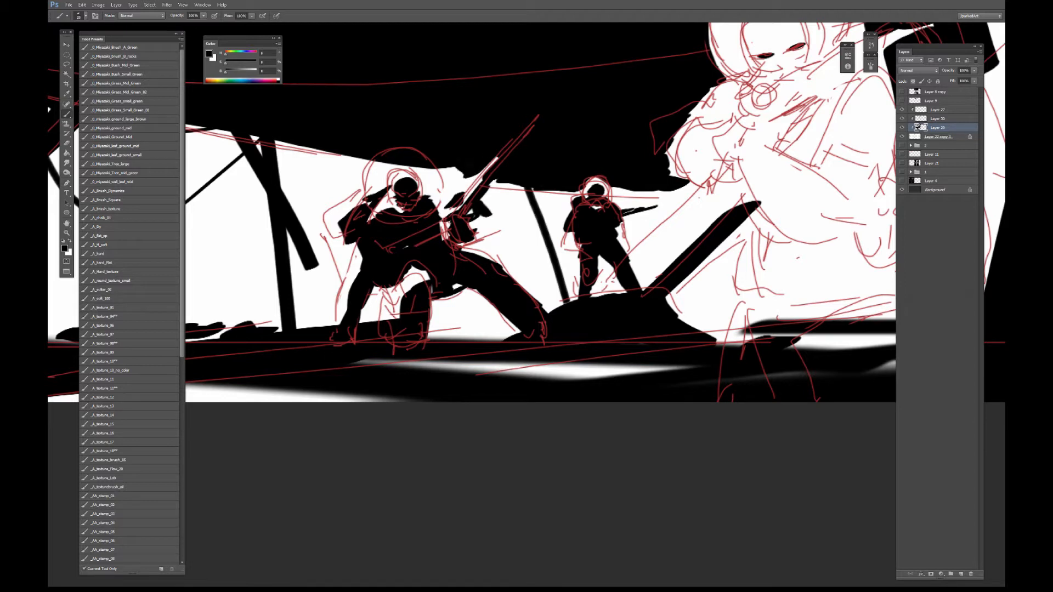
# Refine the edges around the kneeling soldier's helmet and rifle so the white helmet stands out against the dark overhang.
pyautogui.moveTo(438, 183)
pyautogui.mouseDown()
pyautogui.moveTo(478, 168)
pyautogui.moveTo(458, 172)
pyautogui.mouseUp()
pyautogui.moveTo(464, 186); pyautogui.dragTo(477, 178)
pyautogui.moveTo(473, 182); pyautogui.dragTo(490, 162)
pyautogui.moveTo(422, 155)
pyautogui.mouseDown()
pyautogui.moveTo(458, 142)
pyautogui.moveTo(439, 148)
pyautogui.moveTo(468, 151)
pyautogui.moveTo(436, 141)
pyautogui.mouseUp()
pyautogui.press('x')
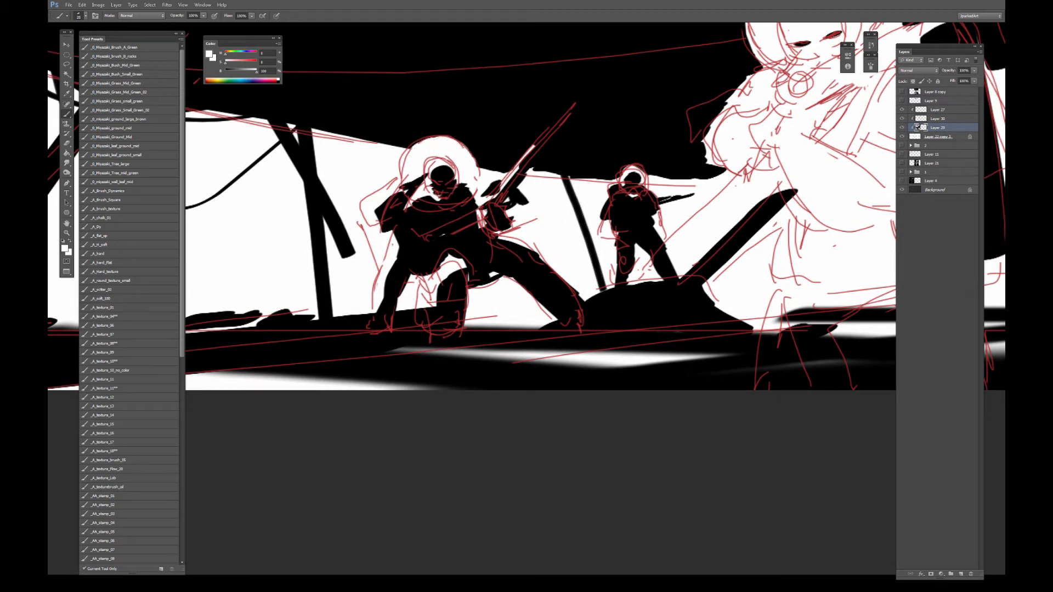
# Add black edge strokes behind the kneeling soldier's raised arm and carve white gaps at the shoulder and front knee.
pyautogui.press('x')
pyautogui.moveTo(395, 188)
pyautogui.mouseDown()
pyautogui.moveTo(376, 201)
pyautogui.moveTo(403, 182)
pyautogui.moveTo(368, 206)
pyautogui.moveTo(374, 244)
pyautogui.moveTo(407, 202)
pyautogui.moveTo(394, 258)
pyautogui.mouseUp()
pyautogui.press('x')
pyautogui.press('x')
pyautogui.press('x')
pyautogui.moveTo(410, 204)
pyautogui.mouseDown()
pyautogui.moveTo(396, 213)
pyautogui.moveTo(385, 193)
pyautogui.moveTo(424, 218)
pyautogui.moveTo(403, 215)
pyautogui.mouseUp()
pyautogui.press('x')
pyautogui.press('x')
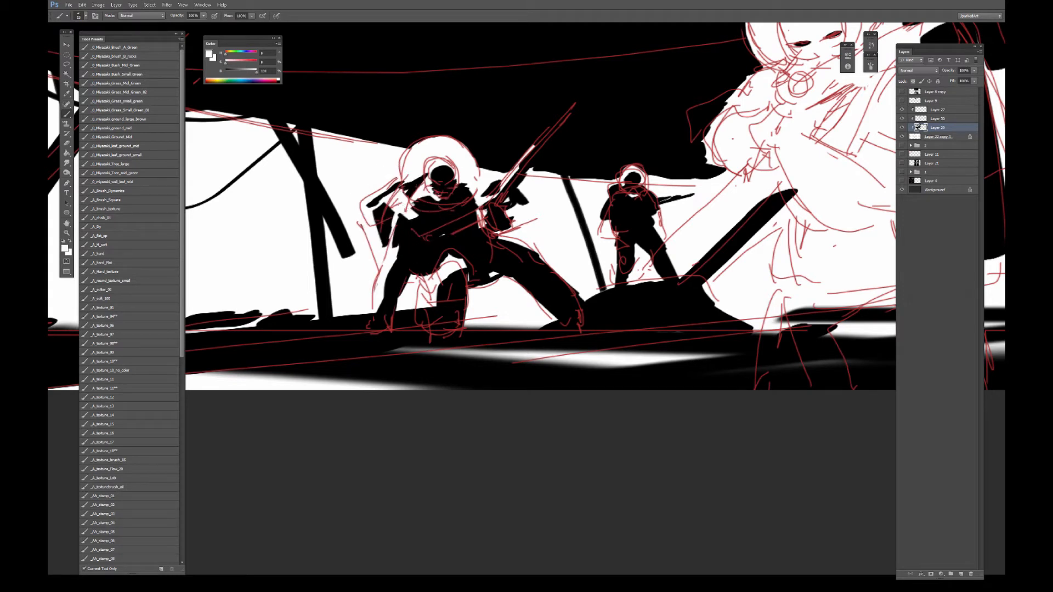
pyautogui.click(448, 267)
pyautogui.moveTo(442, 257)
pyautogui.mouseDown()
pyautogui.moveTo(425, 271)
pyautogui.moveTo(445, 279)
pyautogui.mouseUp()
pyautogui.keyDown('alt'); pyautogui.click(433, 261); pyautogui.keyUp('alt')
pyautogui.press('[')
pyautogui.moveTo(435, 322); pyautogui.dragTo(431, 343)
pyautogui.moveTo(439, 284); pyautogui.dragTo(439, 327)
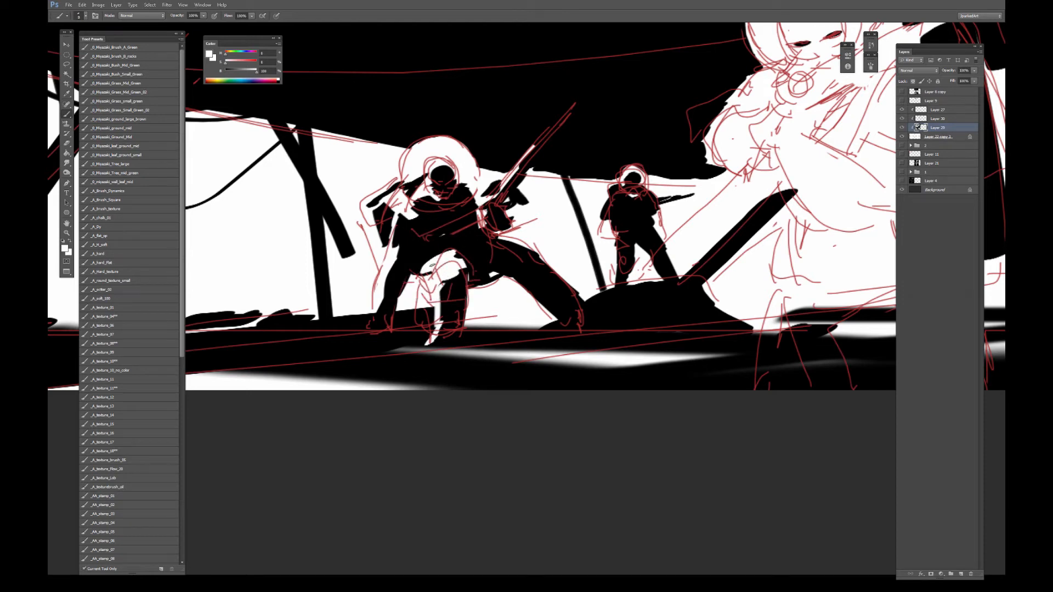
pyautogui.hotkey('ctrl', 'alt', 'z')
pyautogui.hotkey('ctrl', 'alt', 'z')
# Define the kneeling soldier's front shin and rear foot with thin black and white strokes, and touch up the leg and helmet edges.
pyautogui.keyDown('alt'); pyautogui.click(430, 315); pyautogui.keyUp('alt')
pyautogui.moveTo(421, 287)
pyautogui.mouseDown()
pyautogui.moveTo(421, 308)
pyautogui.moveTo(364, 327)
pyautogui.mouseUp()
pyautogui.keyDown('alt'); pyautogui.click(376, 294); pyautogui.keyUp('alt')
pyautogui.keyDown('alt'); pyautogui.click(378, 323); pyautogui.keyUp('alt')
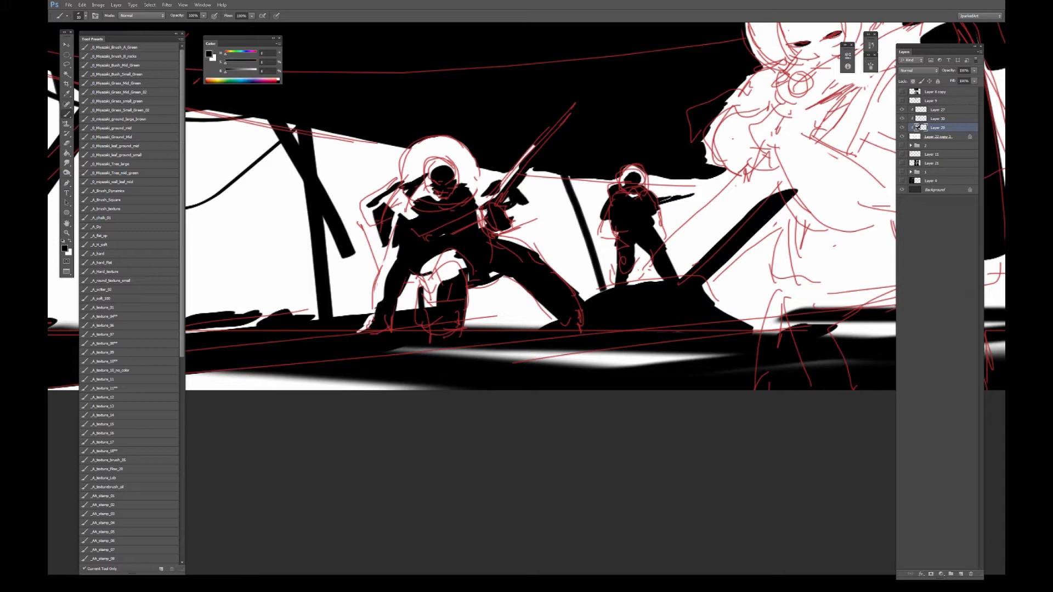
pyautogui.moveTo(394, 249); pyautogui.dragTo(387, 271)
pyautogui.moveTo(460, 175); pyautogui.dragTo(458, 185)
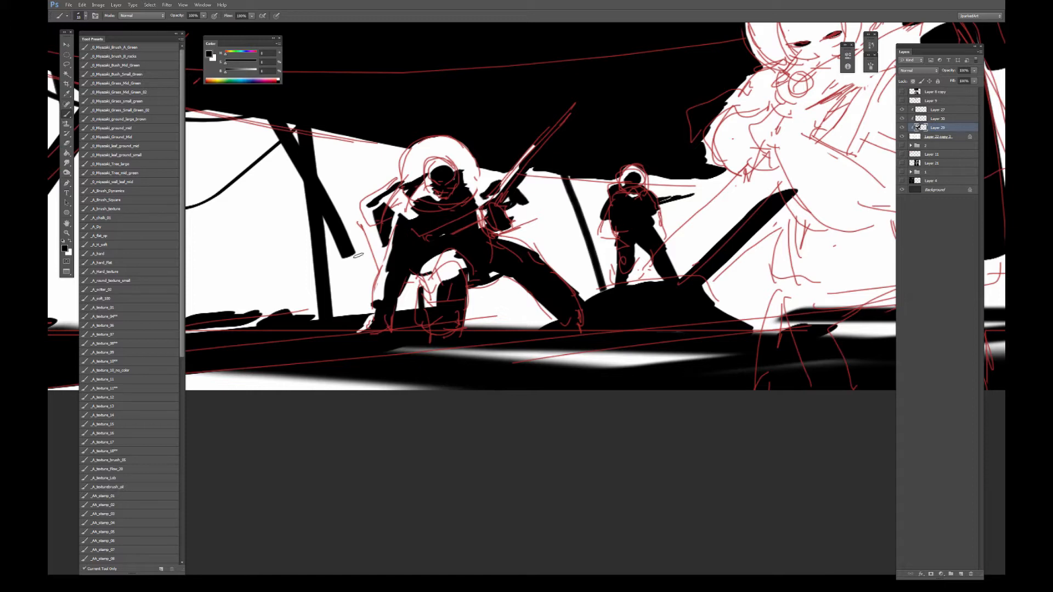
pyautogui.moveTo(351, 254); pyautogui.dragTo(368, 283)
pyautogui.moveTo(520, 245); pyautogui.dragTo(540, 258)
# Fill the large foreground soldier's face and chin inside the helmet with solid black.
pyautogui.moveTo(622, 257); pyautogui.dragTo(448, 332)
pyautogui.hotkey('ctrl', '+')
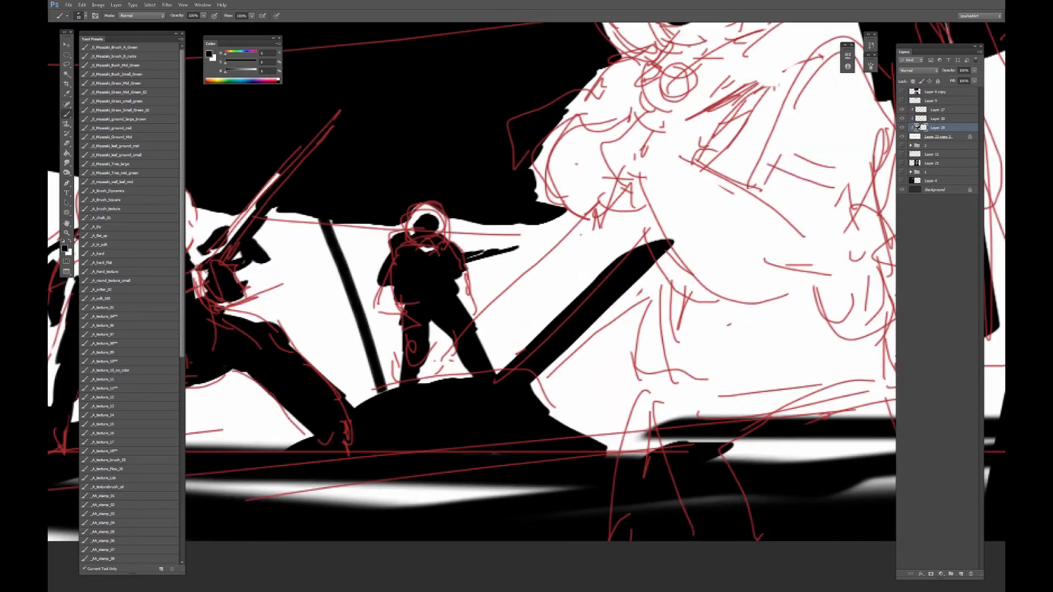
pyautogui.press('x')
pyautogui.press('x')
pyautogui.hotkey('ctrl', '-')
pyautogui.hotkey('ctrl', '-')
pyautogui.hotkey('ctrl', '-')
pyautogui.hotkey('ctrl', '+')
pyautogui.hotkey('ctrl', '+')
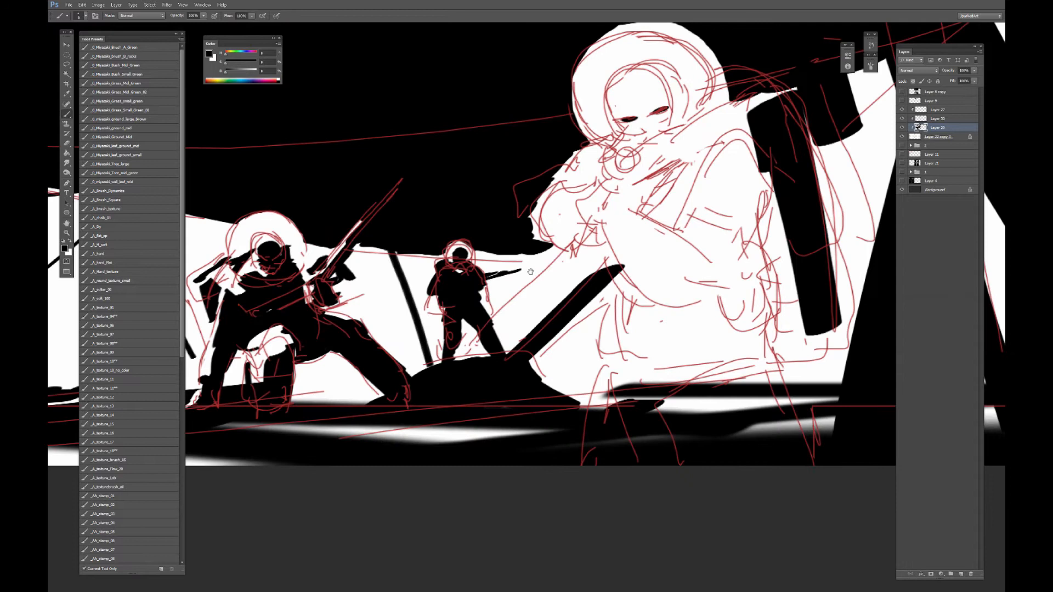
pyautogui.moveTo(583, 188); pyautogui.dragTo(465, 248)
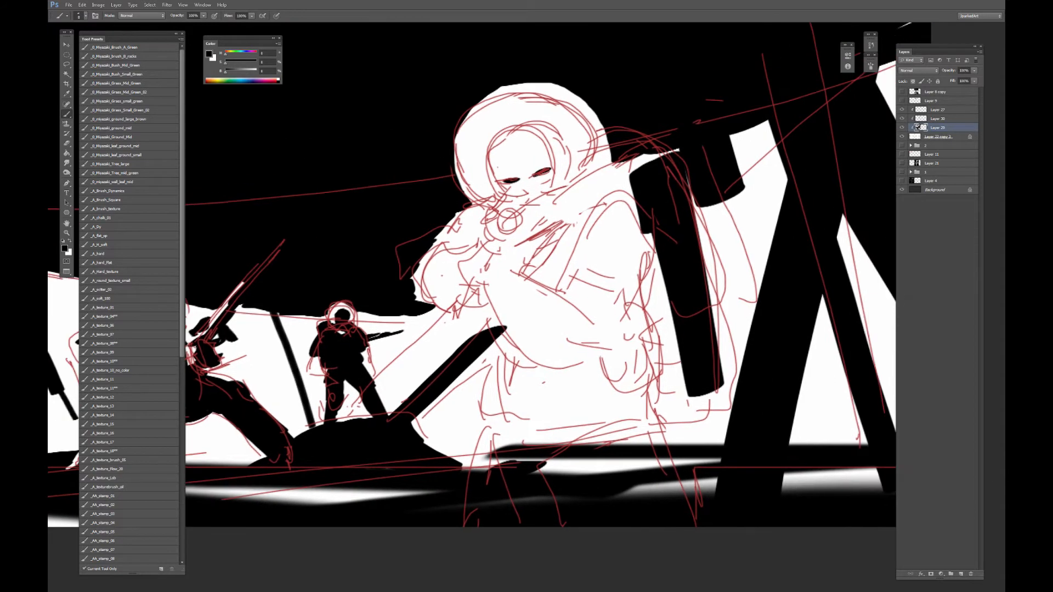
pyautogui.moveTo(510, 144)
pyautogui.mouseDown()
pyautogui.moveTo(520, 178)
pyautogui.moveTo(543, 142)
pyautogui.moveTo(535, 171)
pyautogui.moveTo(546, 149)
pyautogui.moveTo(516, 137)
pyautogui.mouseUp()
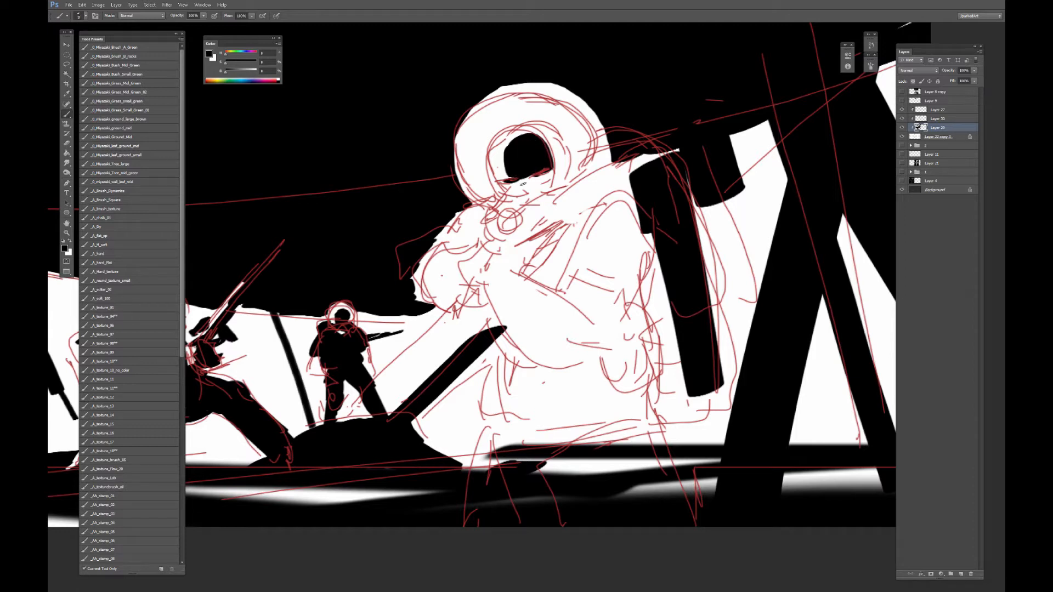
pyautogui.moveTo(521, 180)
pyautogui.mouseDown()
pyautogui.moveTo(527, 192)
pyautogui.moveTo(532, 176)
pyautogui.moveTo(530, 194)
pyautogui.moveTo(510, 188)
pyautogui.moveTo(543, 187)
pyautogui.moveTo(550, 173)
pyautogui.moveTo(533, 197)
pyautogui.moveTo(545, 206)
pyautogui.mouseUp()
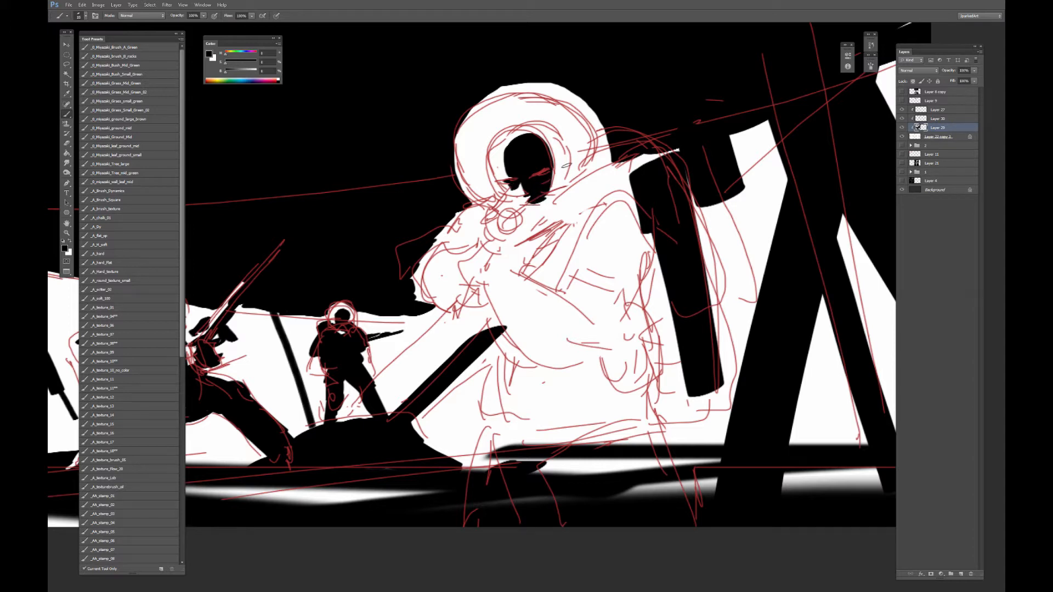
# Paint black shadows on the foreground soldier's collar, chest disc and hand, and add white rim strokes along the outer arm.
pyautogui.moveTo(554, 158)
pyautogui.mouseDown()
pyautogui.moveTo(551, 192)
pyautogui.moveTo(529, 213)
pyautogui.moveTo(554, 197)
pyautogui.moveTo(510, 222)
pyautogui.moveTo(520, 237)
pyautogui.moveTo(540, 206)
pyautogui.moveTo(586, 182)
pyautogui.moveTo(541, 255)
pyautogui.moveTo(461, 247)
pyautogui.moveTo(471, 217)
pyautogui.mouseUp()
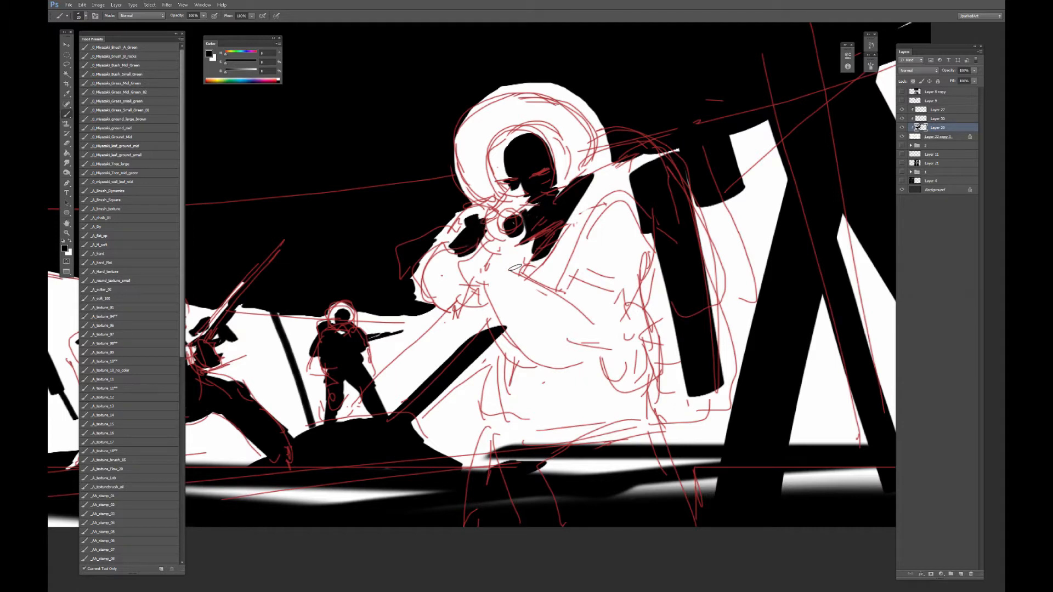
pyautogui.moveTo(482, 263)
pyautogui.mouseDown()
pyautogui.moveTo(454, 269)
pyautogui.moveTo(483, 301)
pyautogui.moveTo(508, 298)
pyautogui.moveTo(476, 282)
pyautogui.moveTo(476, 301)
pyautogui.moveTo(493, 269)
pyautogui.mouseUp()
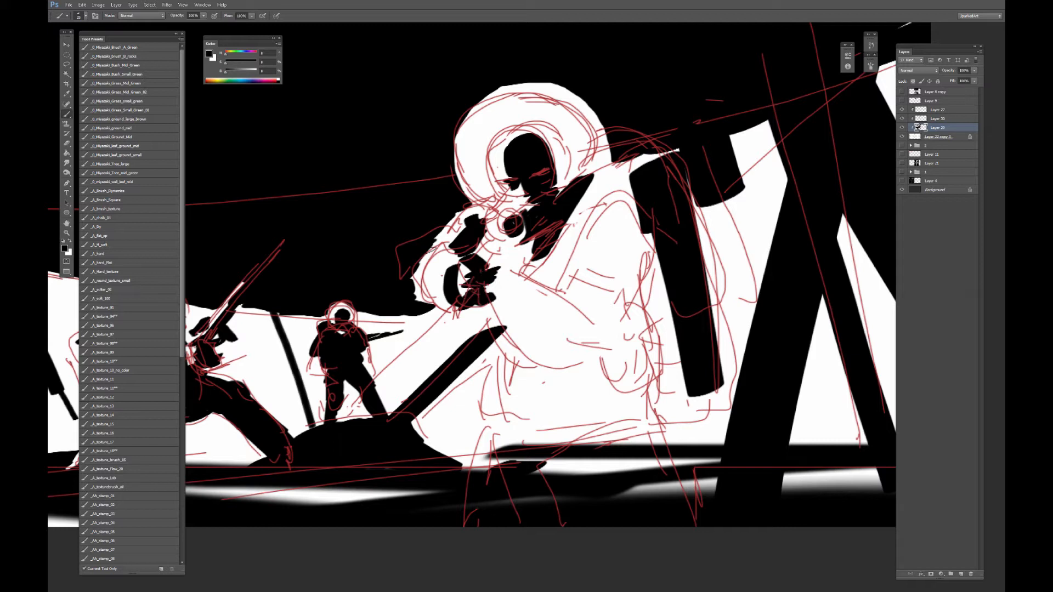
pyautogui.press('x')
pyautogui.moveTo(425, 269)
pyautogui.mouseDown()
pyautogui.moveTo(420, 253)
pyautogui.moveTo(418, 299)
pyautogui.moveTo(403, 271)
pyautogui.moveTo(428, 248)
pyautogui.mouseUp()
pyautogui.press('x')
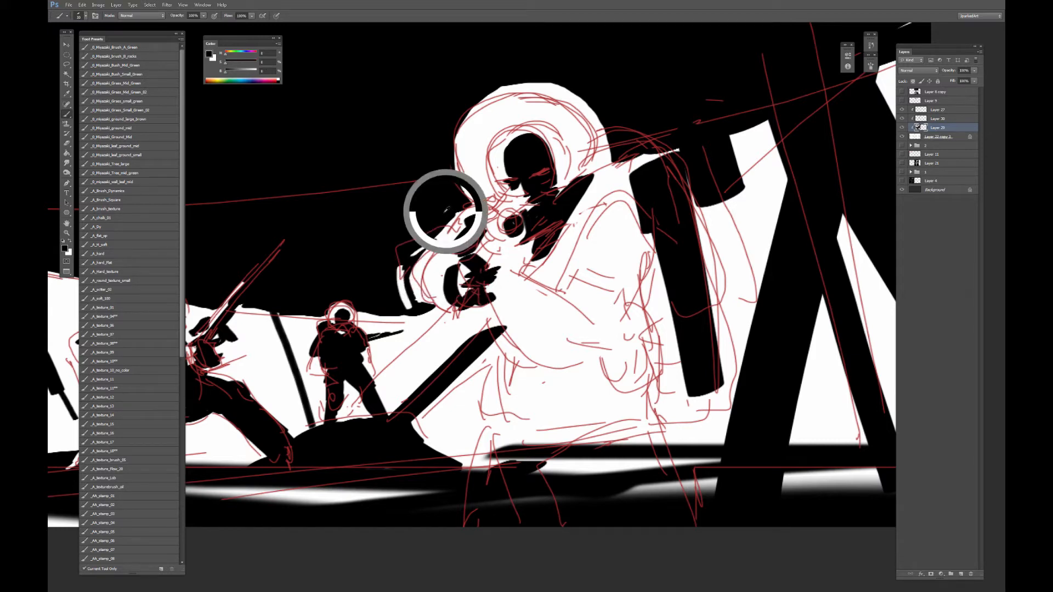
pyautogui.press('[')
pyautogui.press('[')
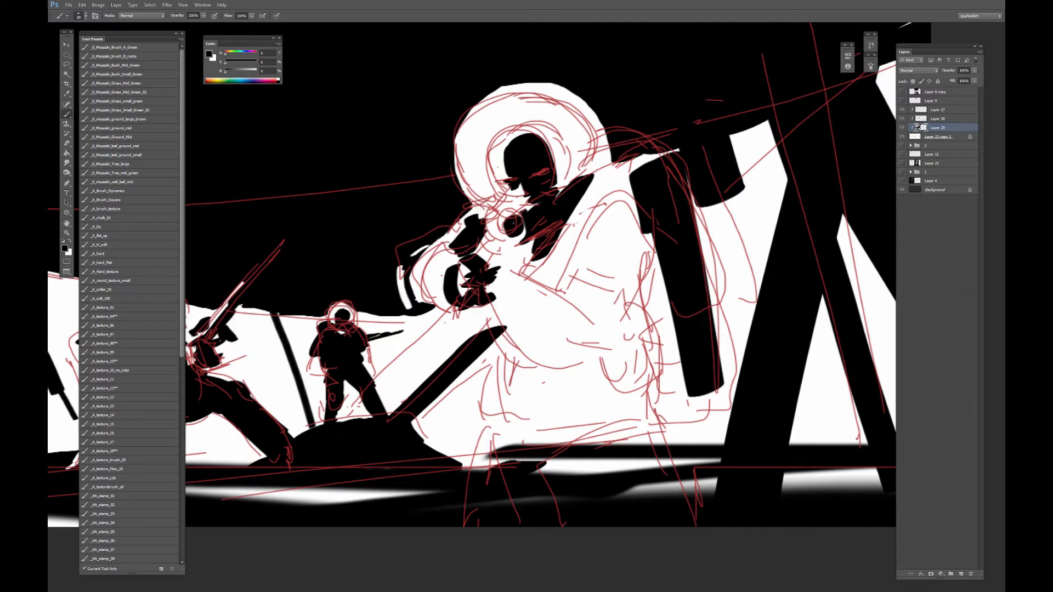
pyautogui.moveTo(472, 204); pyautogui.dragTo(457, 168)
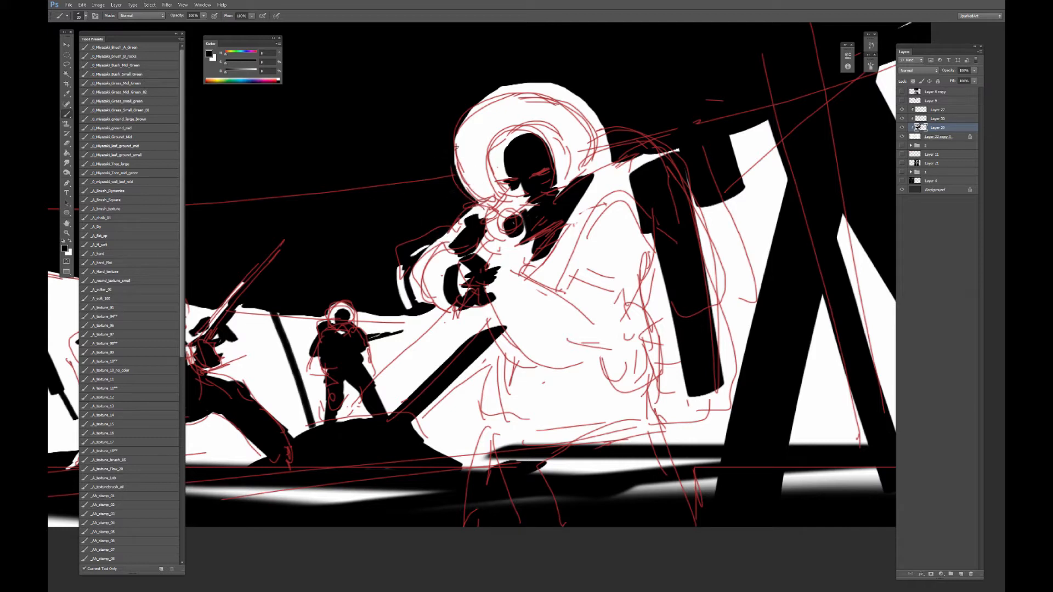
# Clean up the foreground soldier's helmet by painting white inside an elliptical selection around it, and deselect.
pyautogui.click(66, 54)
pyautogui.moveTo(442, 92); pyautogui.dragTo(591, 242)
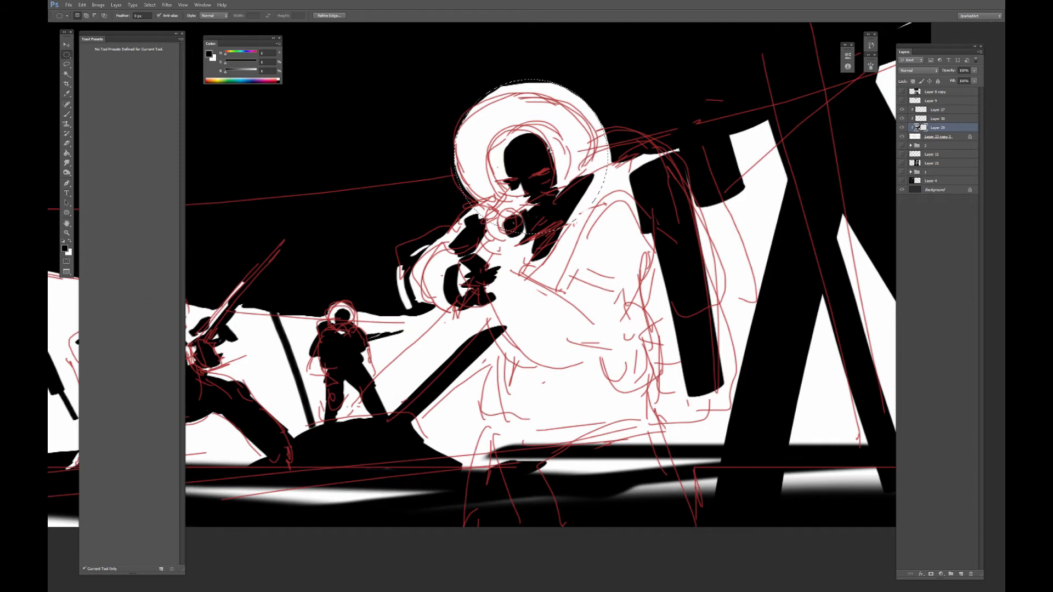
pyautogui.press('b')
pyautogui.press('x')
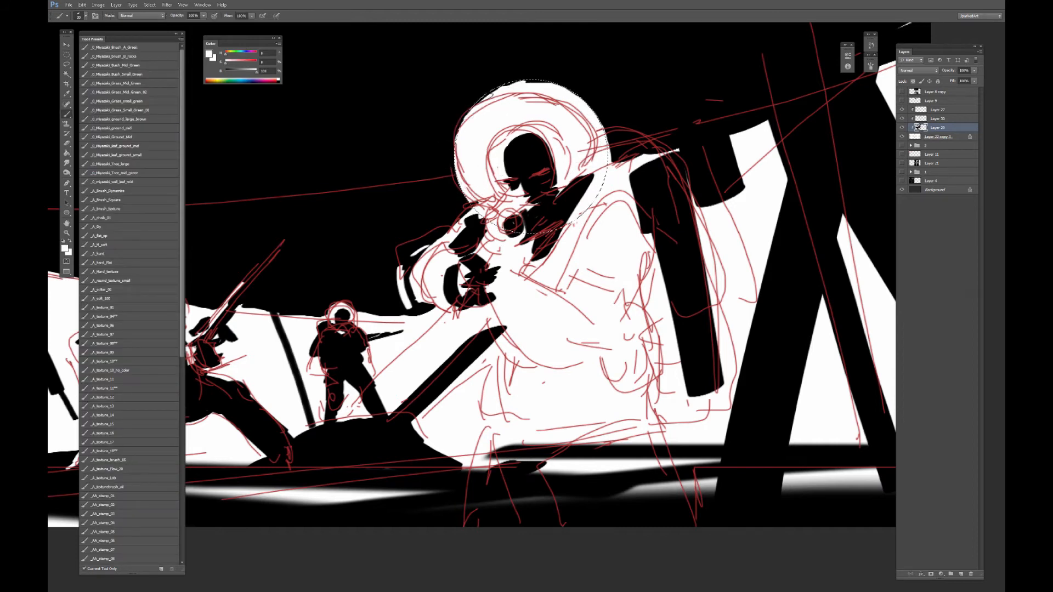
pyautogui.moveTo(478, 95)
pyautogui.mouseDown()
pyautogui.moveTo(543, 83)
pyautogui.moveTo(598, 140)
pyautogui.moveTo(602, 181)
pyautogui.mouseUp()
pyautogui.moveTo(467, 189); pyautogui.dragTo(479, 203)
pyautogui.press('x')
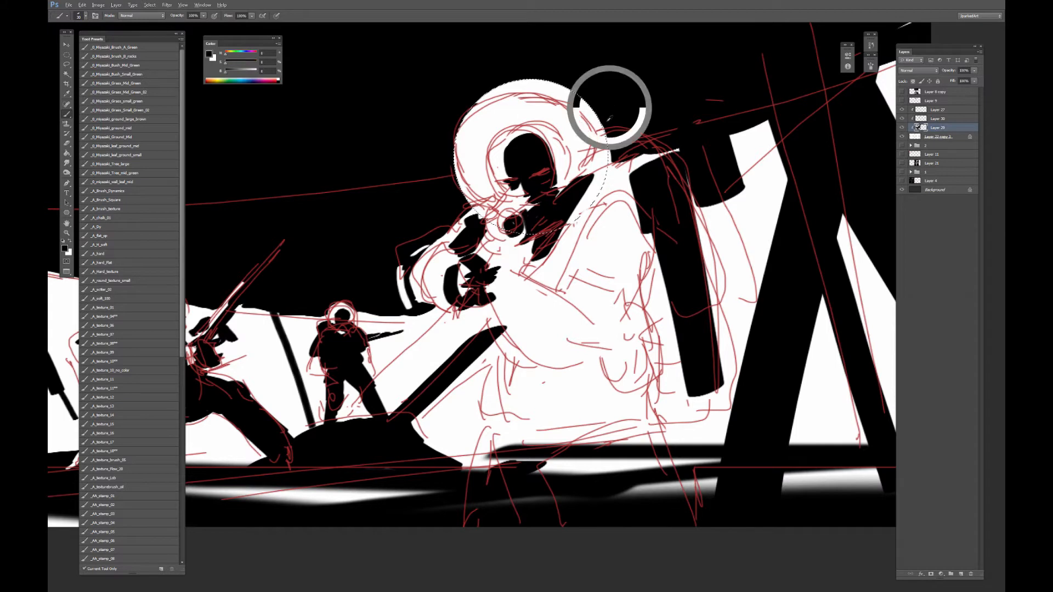
pyautogui.hotkey('ctrl', 'd')
# Add white and black accents at the helmet's lower left edge, and black shapes beside the face and right shoulder.
pyautogui.press('x')
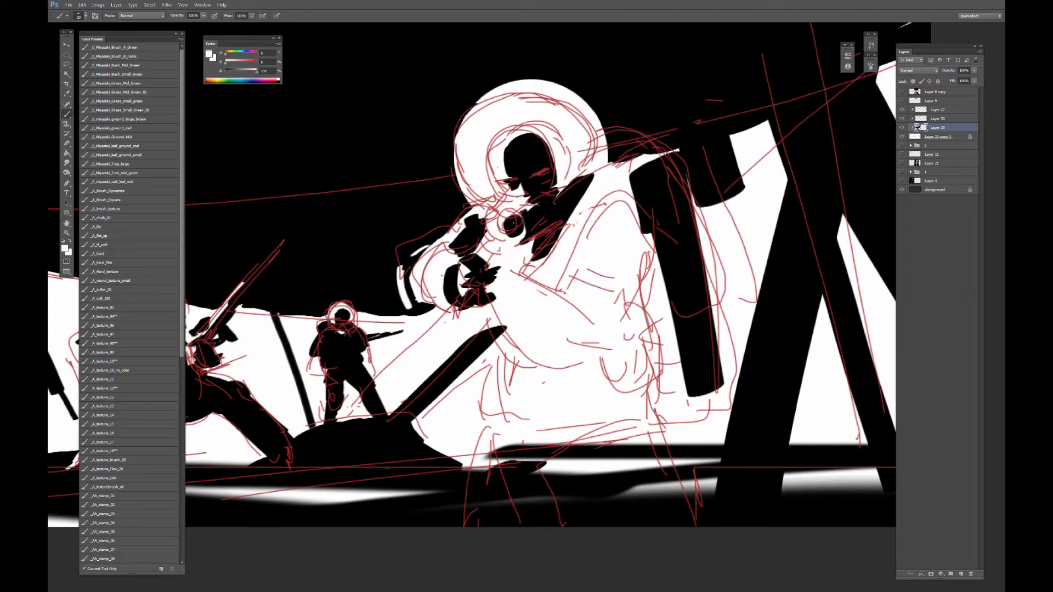
pyautogui.moveTo(469, 193)
pyautogui.mouseDown()
pyautogui.moveTo(451, 192)
pyautogui.moveTo(448, 214)
pyautogui.moveTo(493, 187)
pyautogui.moveTo(488, 167)
pyautogui.moveTo(487, 181)
pyautogui.mouseUp()
pyautogui.press('x')
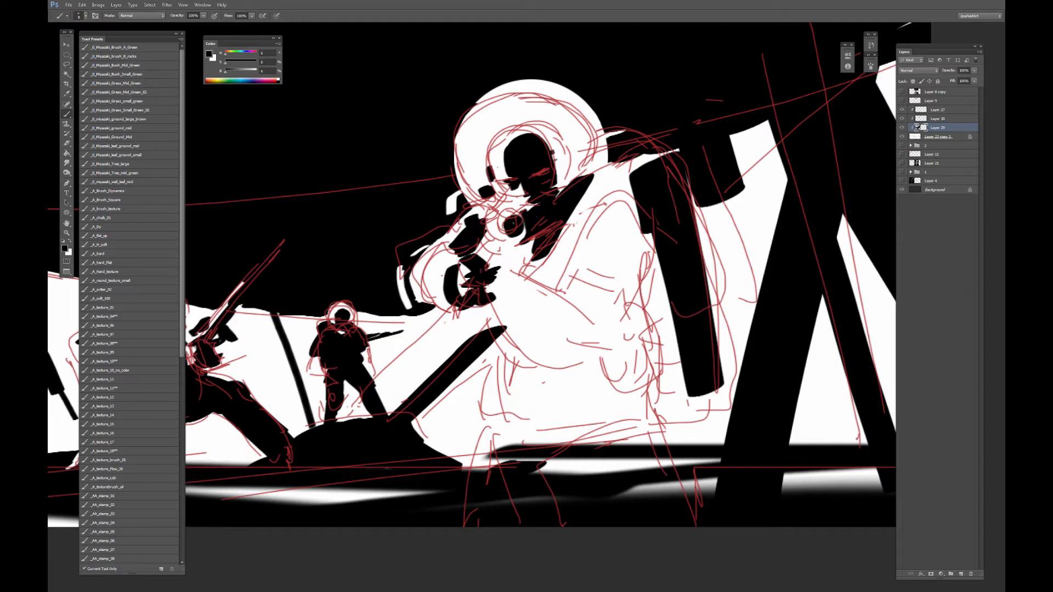
pyautogui.moveTo(555, 155)
pyautogui.mouseDown()
pyautogui.moveTo(556, 168)
pyautogui.moveTo(547, 141)
pyautogui.moveTo(576, 168)
pyautogui.moveTo(560, 185)
pyautogui.mouseUp()
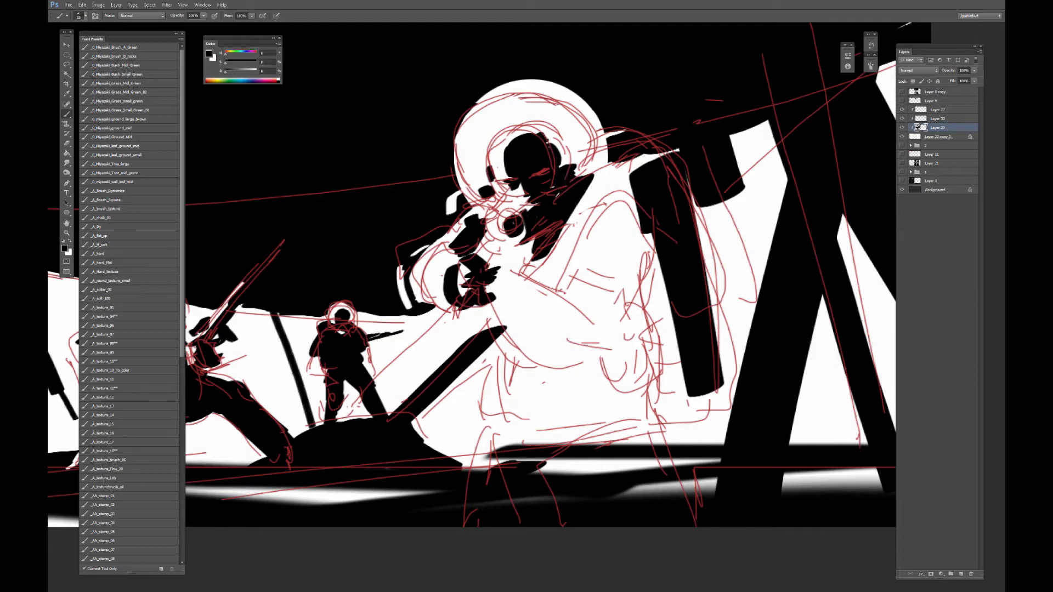
pyautogui.moveTo(602, 150)
pyautogui.mouseDown()
pyautogui.moveTo(597, 195)
pyautogui.moveTo(636, 160)
pyautogui.moveTo(608, 182)
pyautogui.mouseUp()
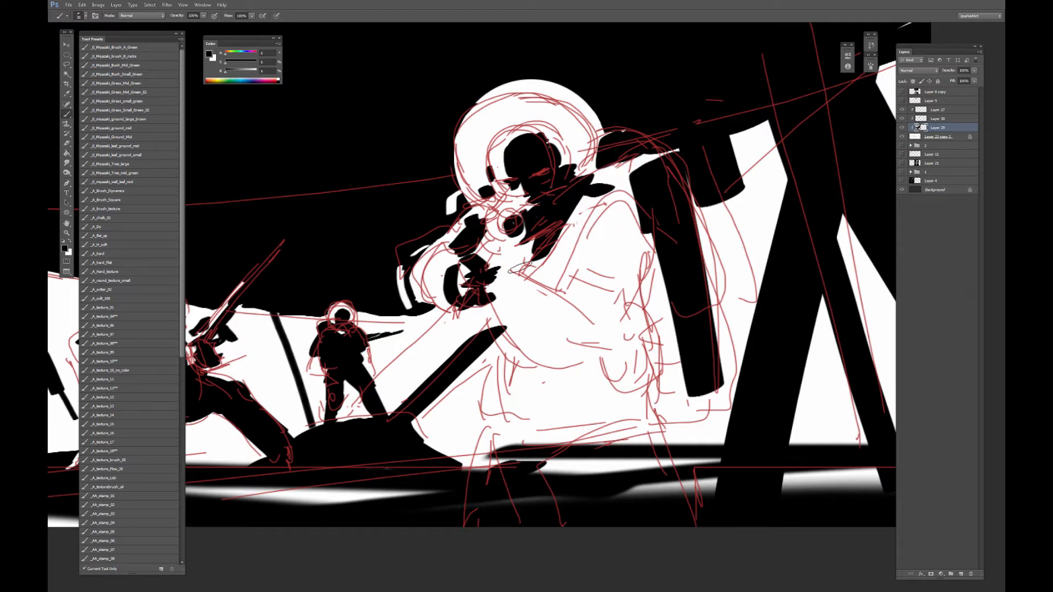
# Fill the foreground soldier's arm, torso, backpack, legs and shoulder with solid black, and show the red sketch layer.
pyautogui.moveTo(514, 252)
pyautogui.mouseDown()
pyautogui.moveTo(540, 259)
pyautogui.moveTo(582, 229)
pyautogui.moveTo(590, 236)
pyautogui.moveTo(548, 264)
pyautogui.moveTo(542, 291)
pyautogui.moveTo(570, 310)
pyautogui.moveTo(592, 268)
pyautogui.moveTo(633, 274)
pyautogui.moveTo(620, 236)
pyautogui.moveTo(625, 194)
pyautogui.moveTo(595, 246)
pyautogui.mouseUp()
pyautogui.moveTo(576, 333)
pyautogui.mouseDown()
pyautogui.moveTo(543, 294)
pyautogui.moveTo(615, 362)
pyautogui.moveTo(631, 285)
pyautogui.moveTo(648, 384)
pyautogui.moveTo(682, 378)
pyautogui.moveTo(680, 362)
pyautogui.mouseUp()
pyautogui.moveTo(582, 367)
pyautogui.mouseDown()
pyautogui.moveTo(603, 434)
pyautogui.moveTo(636, 460)
pyautogui.mouseUp()
pyautogui.moveTo(570, 383)
pyautogui.mouseDown()
pyautogui.moveTo(572, 338)
pyautogui.moveTo(554, 312)
pyautogui.moveTo(543, 329)
pyautogui.moveTo(493, 329)
pyautogui.moveTo(514, 354)
pyautogui.moveTo(532, 450)
pyautogui.moveTo(466, 329)
pyautogui.moveTo(472, 376)
pyautogui.moveTo(444, 416)
pyautogui.moveTo(477, 472)
pyautogui.moveTo(521, 469)
pyautogui.mouseUp()
pyautogui.moveTo(463, 303)
pyautogui.mouseDown()
pyautogui.moveTo(446, 288)
pyautogui.moveTo(510, 307)
pyautogui.mouseUp()
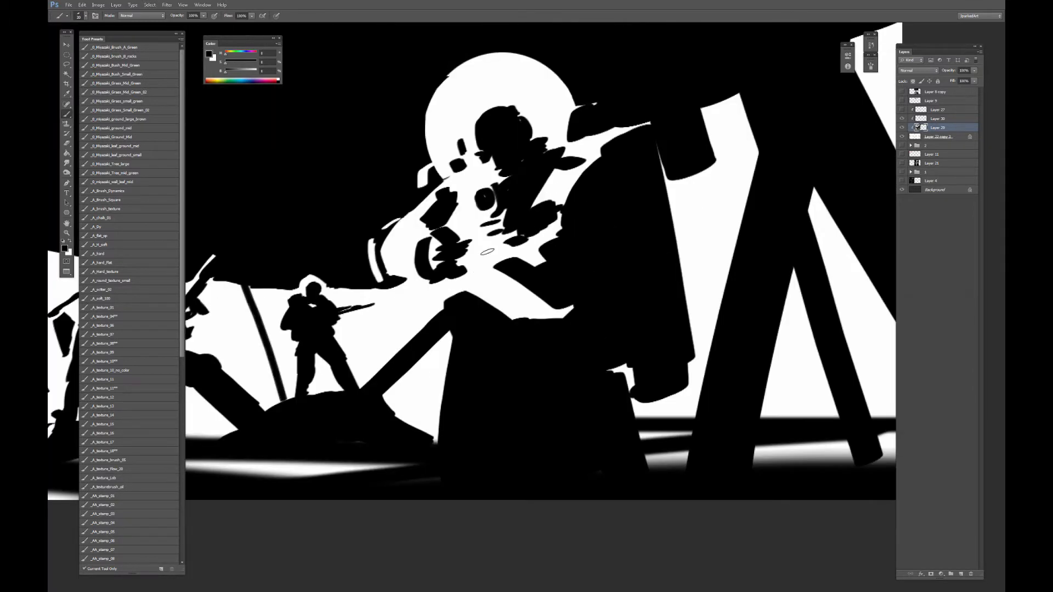
pyautogui.click(902, 109)
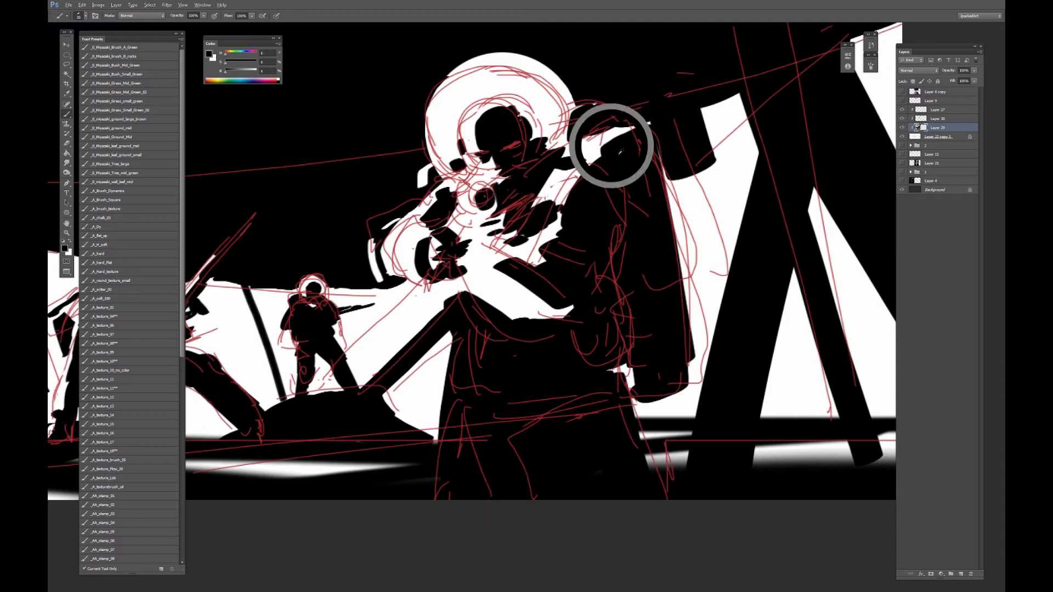
pyautogui.moveTo(593, 144)
pyautogui.mouseDown()
pyautogui.moveTo(631, 127)
pyautogui.moveTo(575, 150)
pyautogui.moveTo(568, 144)
pyautogui.moveTo(579, 170)
pyautogui.moveTo(543, 198)
pyautogui.moveTo(565, 200)
pyautogui.moveTo(587, 149)
pyautogui.mouseUp()
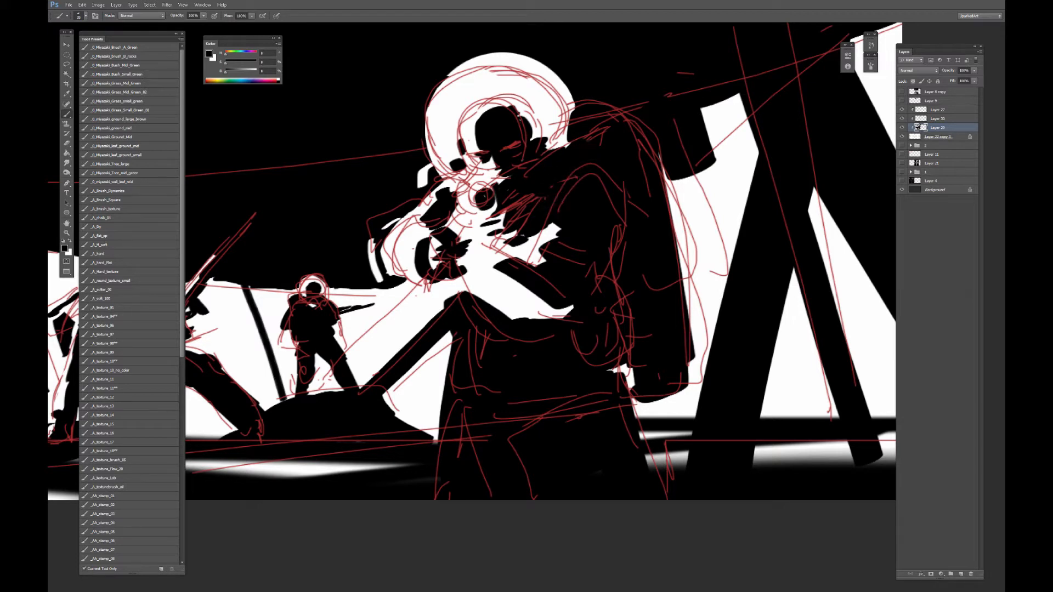
# Cut white highlights into the foreground soldier's chest and darken the forearm and sleeve with black strokes.
pyautogui.press('x')
pyautogui.moveTo(485, 217)
pyautogui.mouseDown()
pyautogui.moveTo(566, 196)
pyautogui.moveTo(529, 224)
pyautogui.moveTo(557, 203)
pyautogui.mouseUp()
pyautogui.press('x')
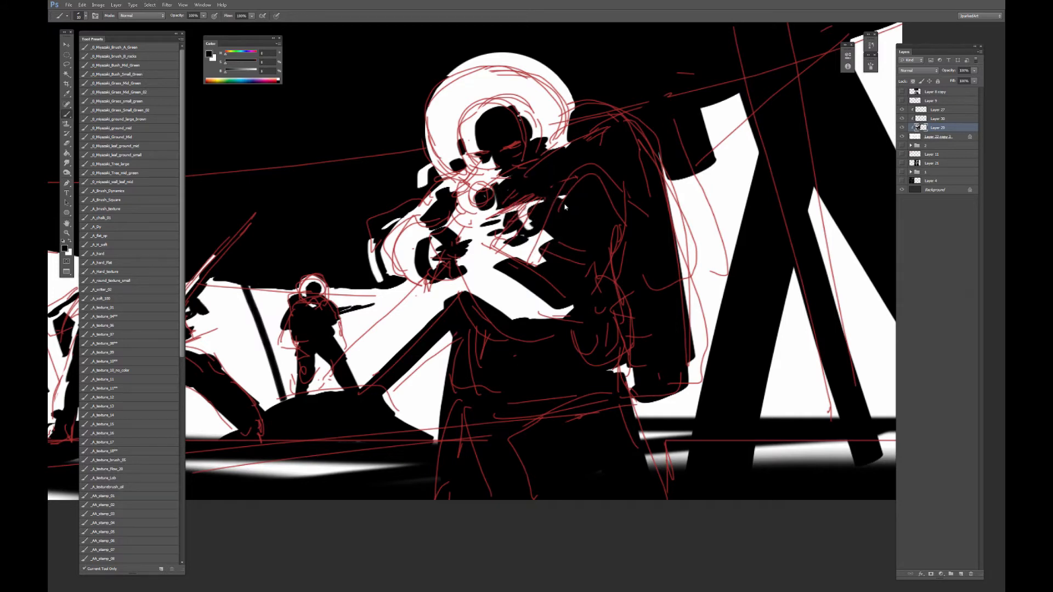
pyautogui.press('x')
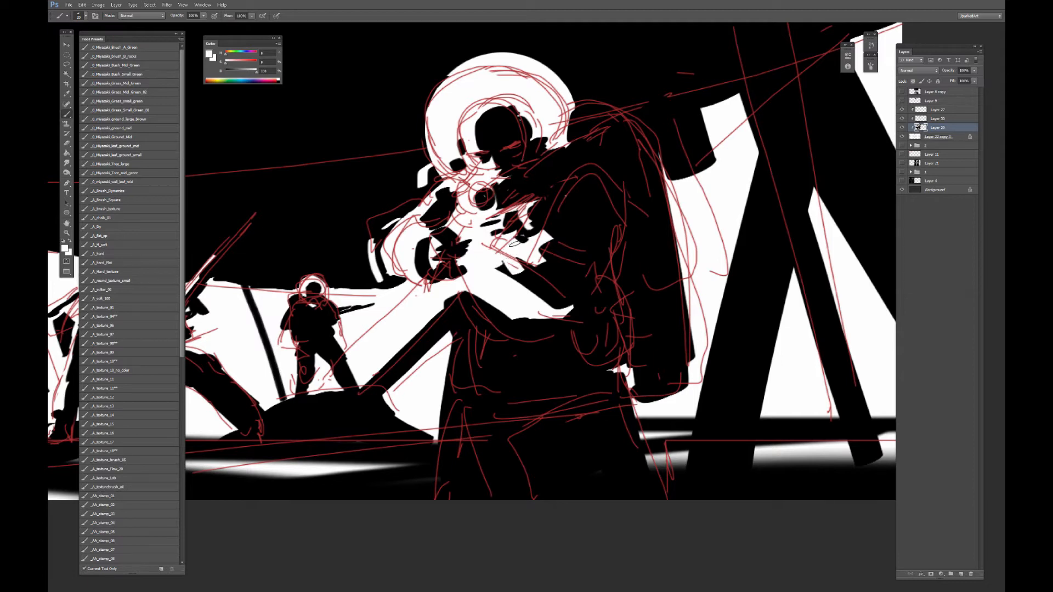
pyautogui.press('x')
pyautogui.moveTo(547, 284)
pyautogui.mouseDown()
pyautogui.moveTo(570, 218)
pyautogui.moveTo(527, 288)
pyautogui.moveTo(512, 296)
pyautogui.moveTo(516, 285)
pyautogui.moveTo(502, 286)
pyautogui.moveTo(570, 309)
pyautogui.mouseUp()
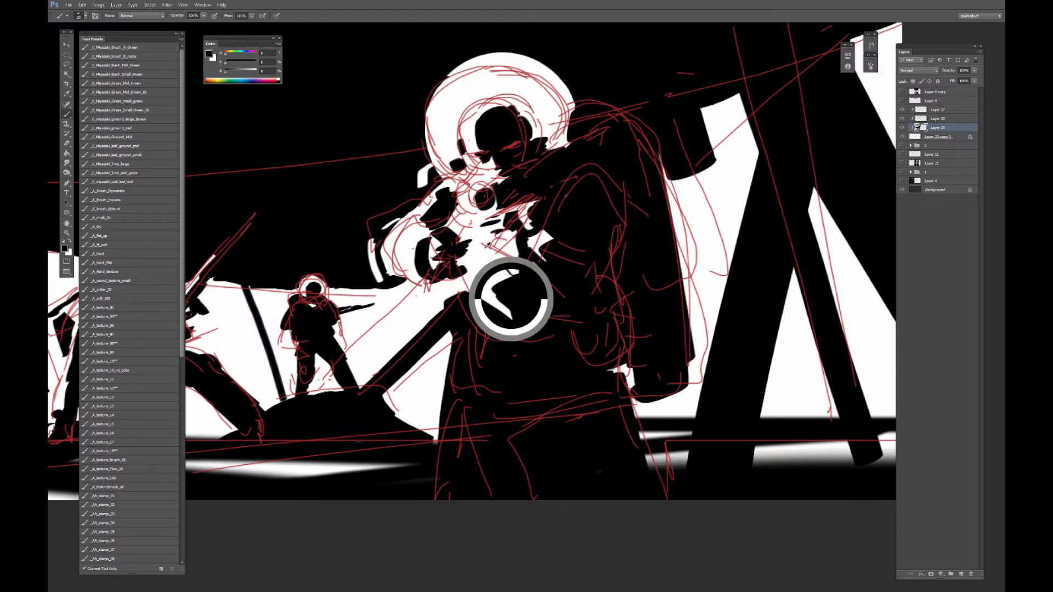
pyautogui.moveTo(491, 248)
pyautogui.mouseDown()
pyautogui.moveTo(493, 267)
pyautogui.moveTo(496, 254)
pyautogui.mouseUp()
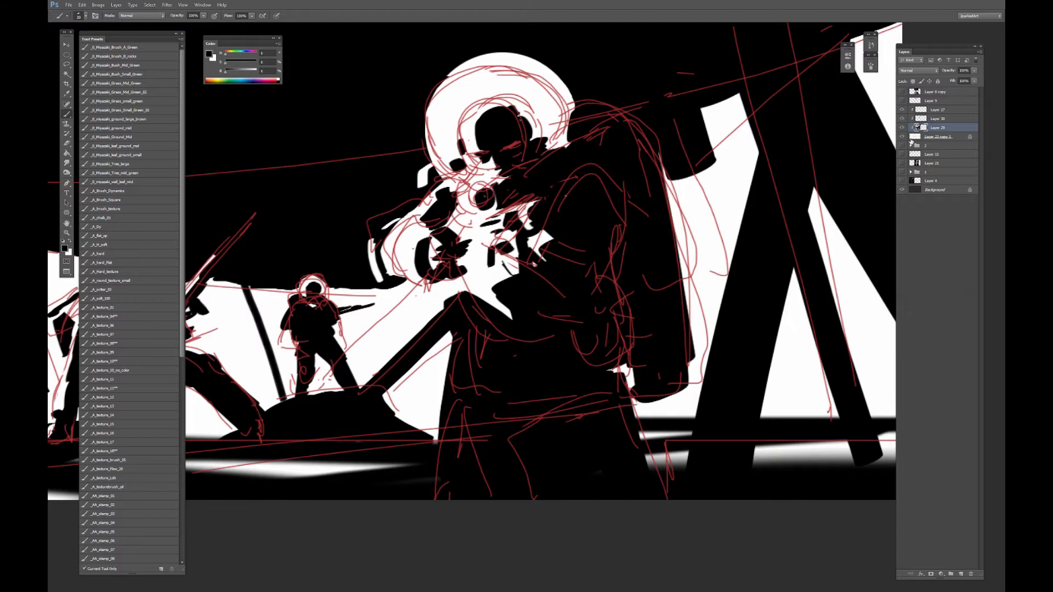
# Hide the red sketch layer, add a white highlight on the left of the foreground soldier's head, and rework the glove and chest accents.
pyautogui.click(902, 109)
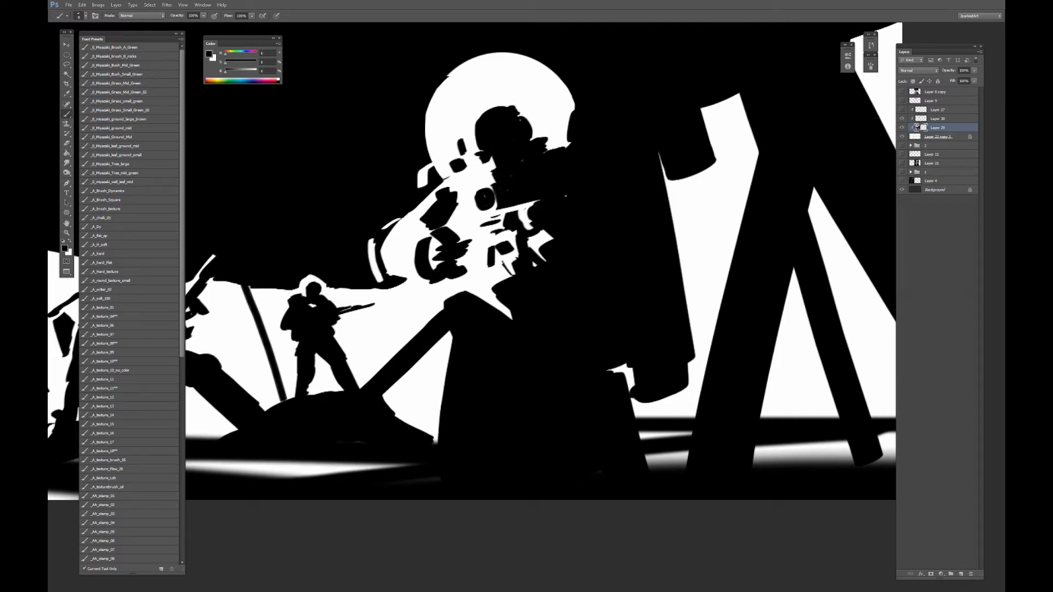
pyautogui.moveTo(472, 110); pyautogui.dragTo(461, 128)
pyautogui.press('x')
pyautogui.moveTo(436, 251)
pyautogui.mouseDown()
pyautogui.moveTo(453, 247)
pyautogui.moveTo(447, 230)
pyautogui.moveTo(440, 262)
pyautogui.moveTo(449, 277)
pyautogui.moveTo(469, 278)
pyautogui.moveTo(462, 259)
pyautogui.moveTo(479, 244)
pyautogui.moveTo(494, 287)
pyautogui.mouseUp()
pyautogui.press('x')
pyautogui.press('x')
pyautogui.press('x')
pyautogui.keyDown('alt'); pyautogui.click(442, 259); pyautogui.keyUp('alt')
pyautogui.press('x')
pyautogui.press('x')
pyautogui.moveTo(487, 246); pyautogui.dragTo(498, 284)
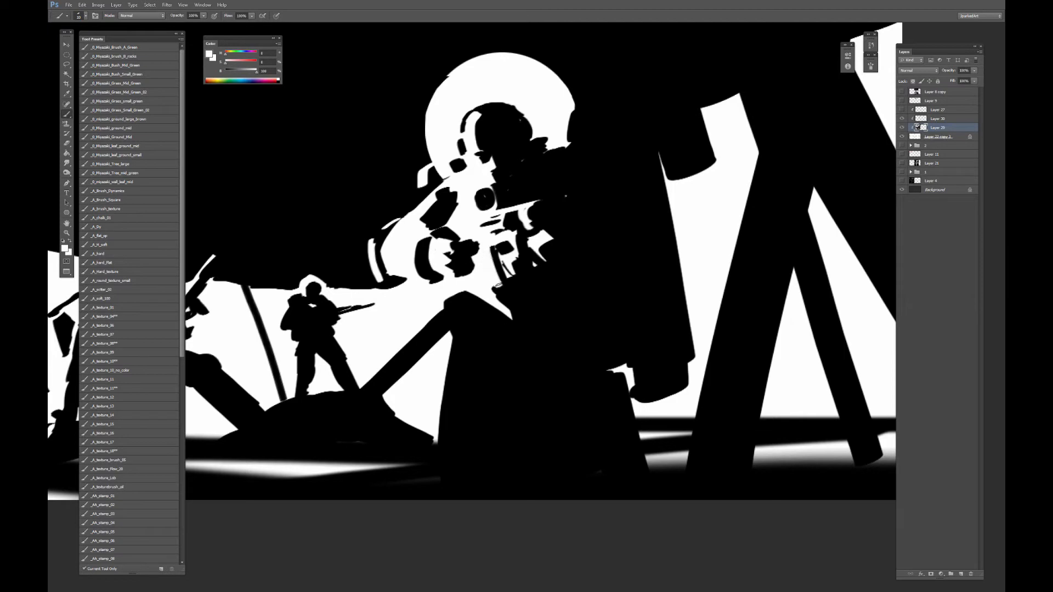
# Cut a white gap between the foreground soldier's waist and the slanted beam with white strokes.
pyautogui.press('x')
pyautogui.moveTo(483, 292)
pyautogui.mouseDown()
pyautogui.moveTo(502, 304)
pyautogui.moveTo(479, 289)
pyautogui.moveTo(457, 355)
pyautogui.mouseUp()
pyautogui.keyDown('alt'); pyautogui.click(458, 284); pyautogui.keyUp('alt')
pyautogui.press('[')
pyautogui.press(']')
pyautogui.press(']')
pyautogui.press(']')
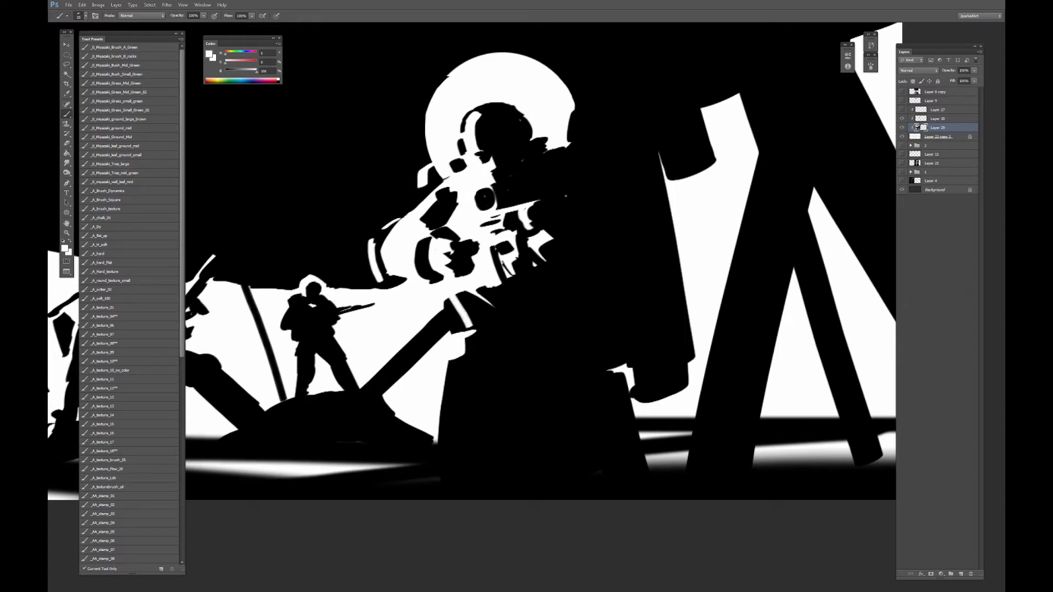
pyautogui.press(']')
pyautogui.moveTo(460, 329)
pyautogui.mouseDown()
pyautogui.moveTo(451, 303)
pyautogui.moveTo(446, 333)
pyautogui.moveTo(465, 336)
pyautogui.mouseUp()
pyautogui.press('x')
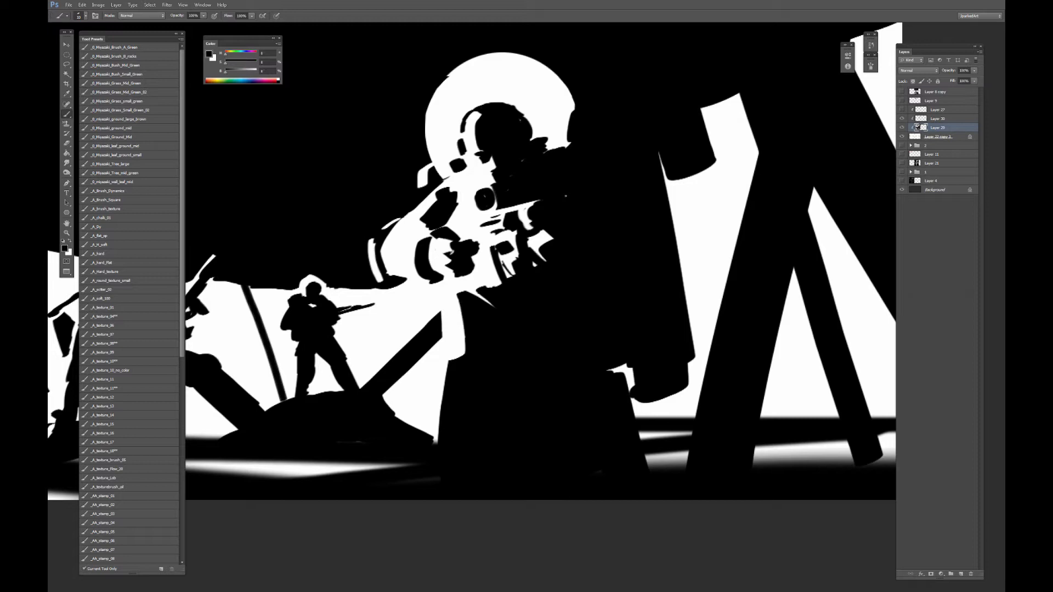
# Fill the foreground soldier's far shoulder with black and darken the area around the round rifle scope.
pyautogui.press('x')
pyautogui.moveTo(442, 241)
pyautogui.mouseDown()
pyautogui.moveTo(477, 236)
pyautogui.moveTo(476, 251)
pyautogui.moveTo(453, 274)
pyautogui.moveTo(406, 233)
pyautogui.moveTo(428, 219)
pyautogui.moveTo(421, 204)
pyautogui.moveTo(437, 192)
pyautogui.moveTo(460, 187)
pyautogui.moveTo(459, 198)
pyautogui.mouseUp()
pyautogui.press('x')
pyautogui.press('x')
pyautogui.press('x')
pyautogui.press('[')
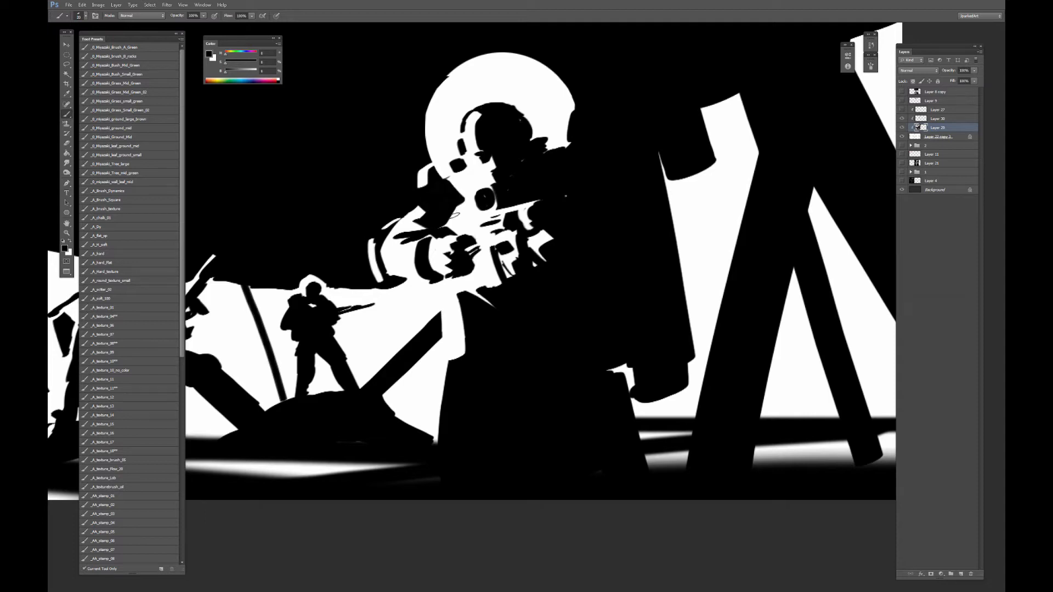
pyautogui.press('x')
pyautogui.press('x')
pyautogui.moveTo(474, 217); pyautogui.dragTo(455, 216)
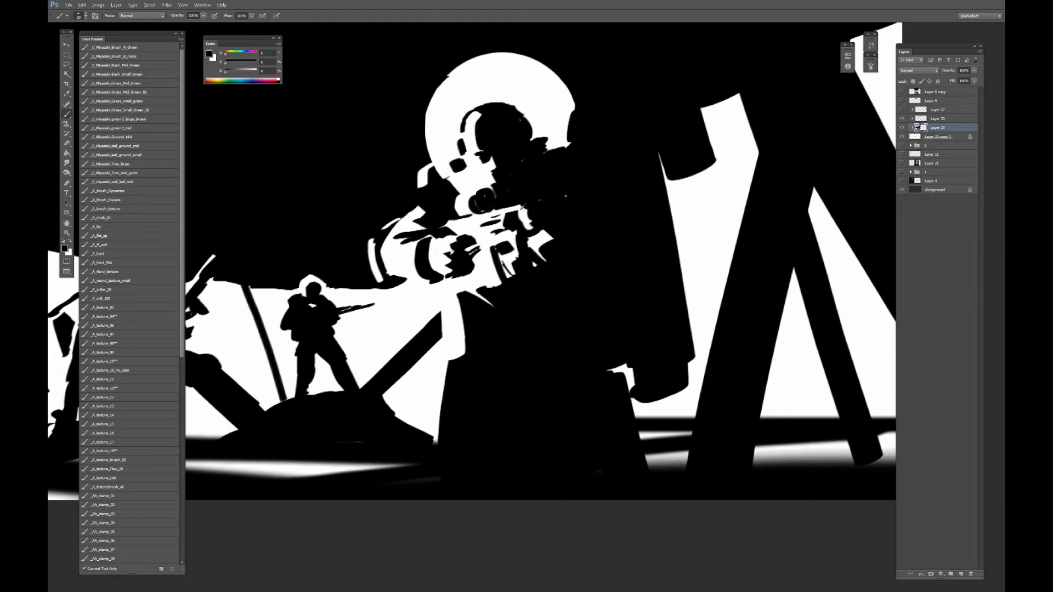
# Paint black over the chest highlights below the rifle to define its underside, leaving a small white accent behind the rifle.
pyautogui.press('x')
pyautogui.moveTo(555, 200)
pyautogui.mouseDown()
pyautogui.moveTo(533, 251)
pyautogui.moveTo(543, 261)
pyautogui.moveTo(490, 243)
pyautogui.moveTo(506, 272)
pyautogui.moveTo(493, 280)
pyautogui.moveTo(481, 253)
pyautogui.moveTo(487, 284)
pyautogui.mouseUp()
pyautogui.keyDown('alt'); pyautogui.click(564, 213); pyautogui.keyUp('alt')
pyautogui.press('[')
pyautogui.press('[')
pyautogui.press(']')
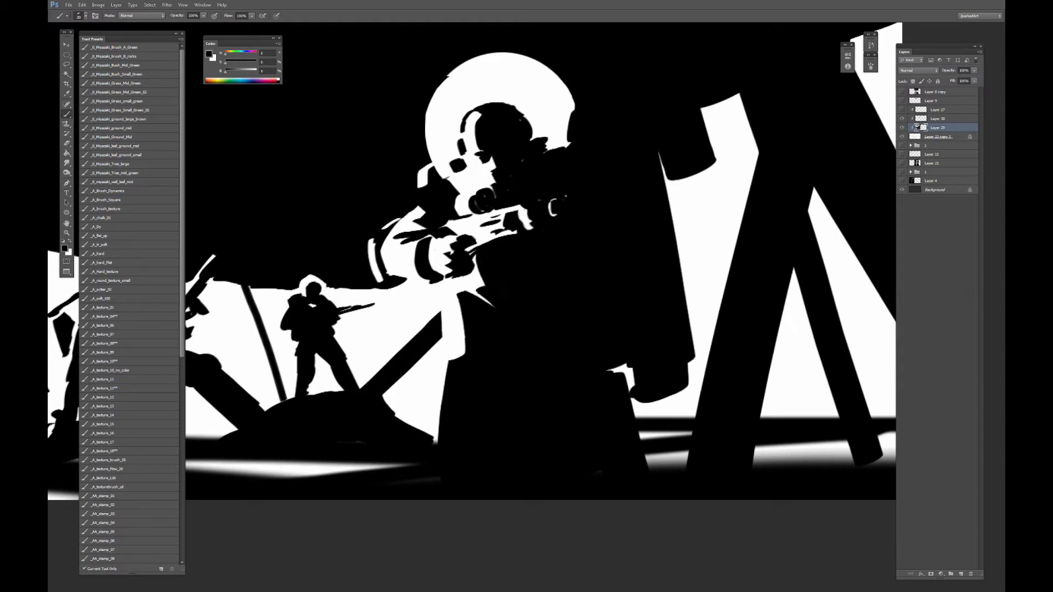
pyautogui.moveTo(502, 244)
pyautogui.mouseDown()
pyautogui.moveTo(479, 235)
pyautogui.moveTo(516, 227)
pyautogui.moveTo(469, 237)
pyautogui.moveTo(470, 227)
pyautogui.mouseUp()
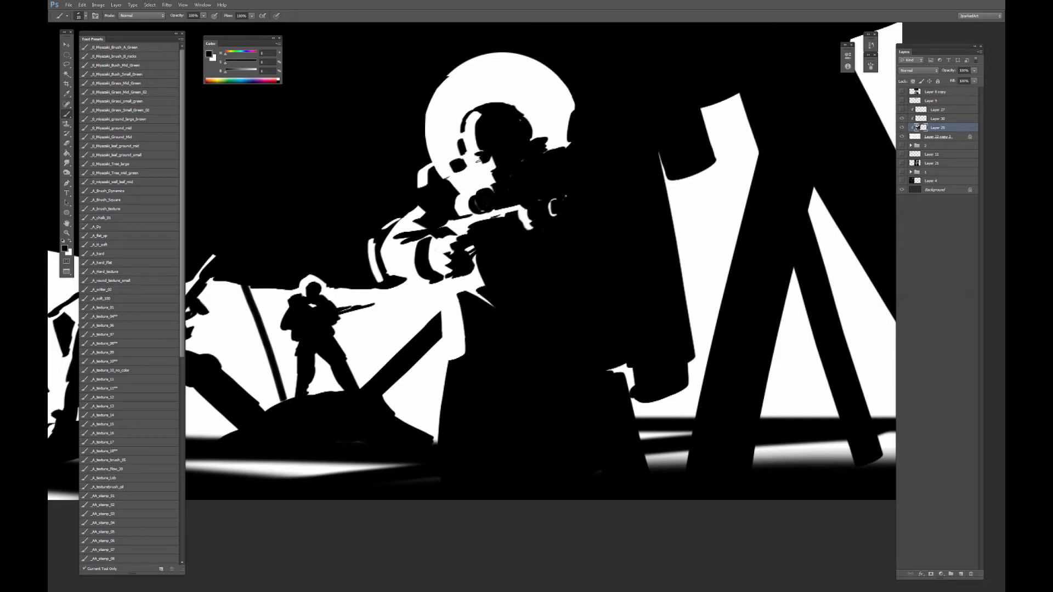
# Refine the foreground soldier's face, add a small white highlight on the right of the head, and blacken the helmet's right edge.
pyautogui.moveTo(467, 174); pyautogui.dragTo(482, 164)
pyautogui.press('x')
pyautogui.keyDown('alt'); pyautogui.click(532, 117); pyautogui.keyUp('alt')
pyautogui.press('[')
pyautogui.press('[')
pyautogui.press('[')
pyautogui.moveTo(513, 113); pyautogui.dragTo(518, 120)
pyautogui.keyDown('alt'); pyautogui.click(521, 105); pyautogui.keyUp('alt')
pyautogui.press('x')
pyautogui.moveTo(564, 122)
pyautogui.mouseDown()
pyautogui.moveTo(549, 130)
pyautogui.moveTo(556, 148)
pyautogui.moveTo(539, 133)
pyautogui.moveTo(571, 104)
pyautogui.mouseUp()
# Add fine white strokes to the foreground soldier's supporting glove and cuff with a smaller brush.
pyautogui.moveTo(442, 239); pyautogui.dragTo(408, 236)
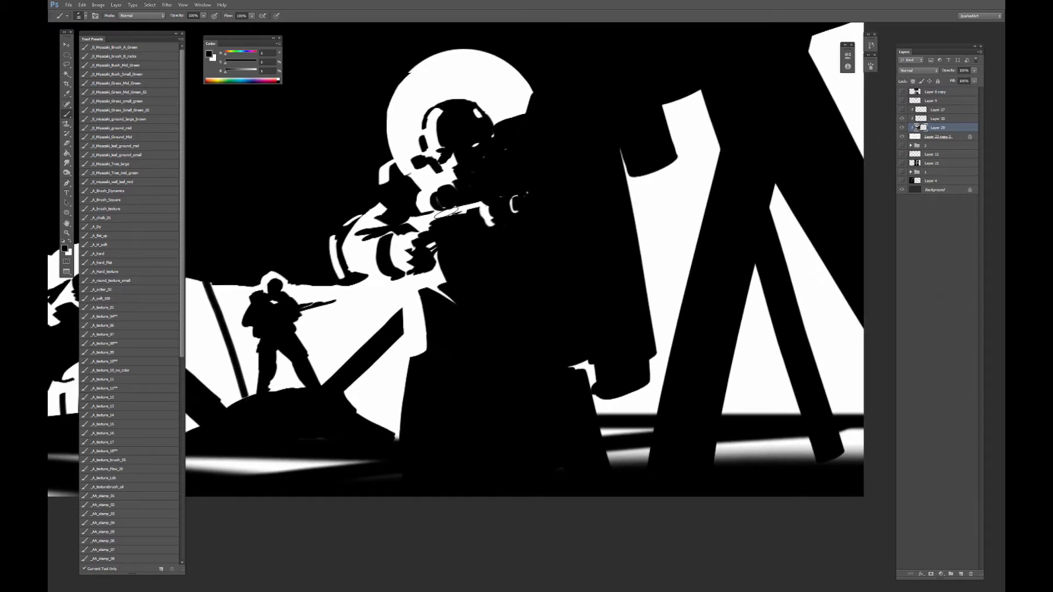
pyautogui.press('x')
pyautogui.press('[')
pyautogui.press('[')
pyautogui.press('[')
pyautogui.press('[')
pyautogui.press('[')
pyautogui.moveTo(387, 237); pyautogui.dragTo(405, 272)
# Rework the foreground soldier's forward sleeve with white strokes and diagonal black folds.
pyautogui.hotkey('ctrl', '-')
pyautogui.hotkey('ctrl', '=')
pyautogui.press(']')
pyautogui.press(']')
pyautogui.press(']')
pyautogui.keyDown('alt'); pyautogui.click(370, 258); pyautogui.keyUp('alt')
pyautogui.keyDown('alt'); pyautogui.click(359, 260); pyautogui.keyUp('alt')
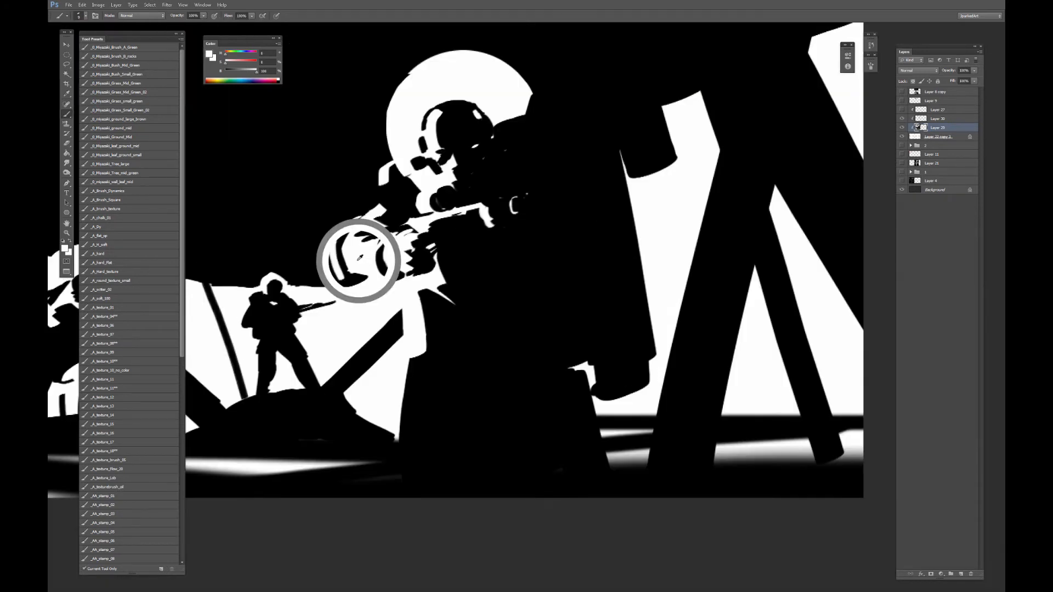
pyautogui.keyDown('alt'); pyautogui.click(362, 246); pyautogui.keyUp('alt')
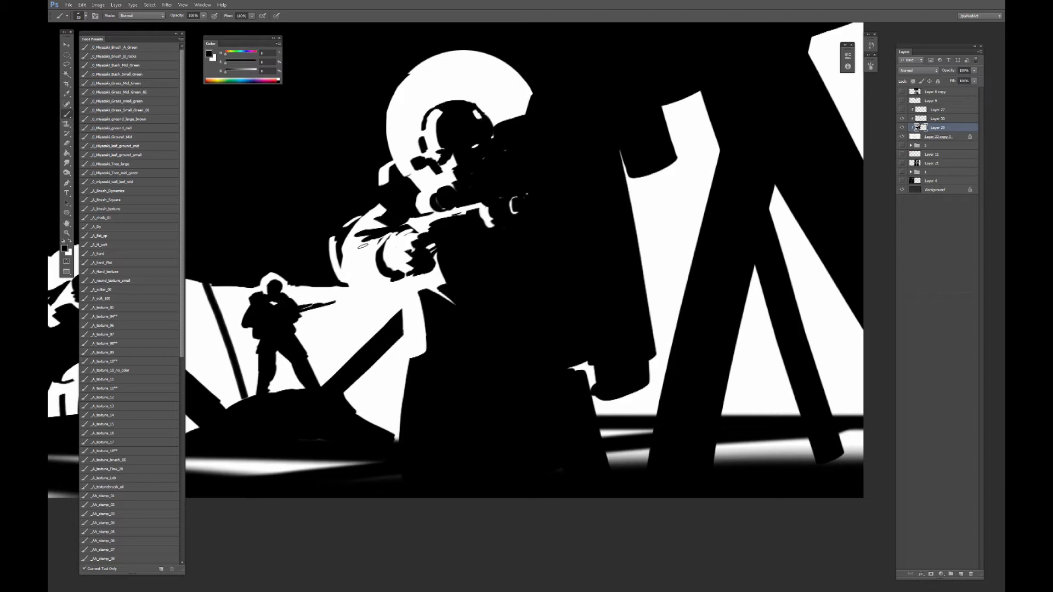
pyautogui.moveTo(356, 256)
pyautogui.mouseDown()
pyautogui.moveTo(368, 220)
pyautogui.moveTo(345, 246)
pyautogui.mouseUp()
pyautogui.keyDown('alt'); pyautogui.click(366, 204); pyautogui.keyUp('alt')
pyautogui.press('[')
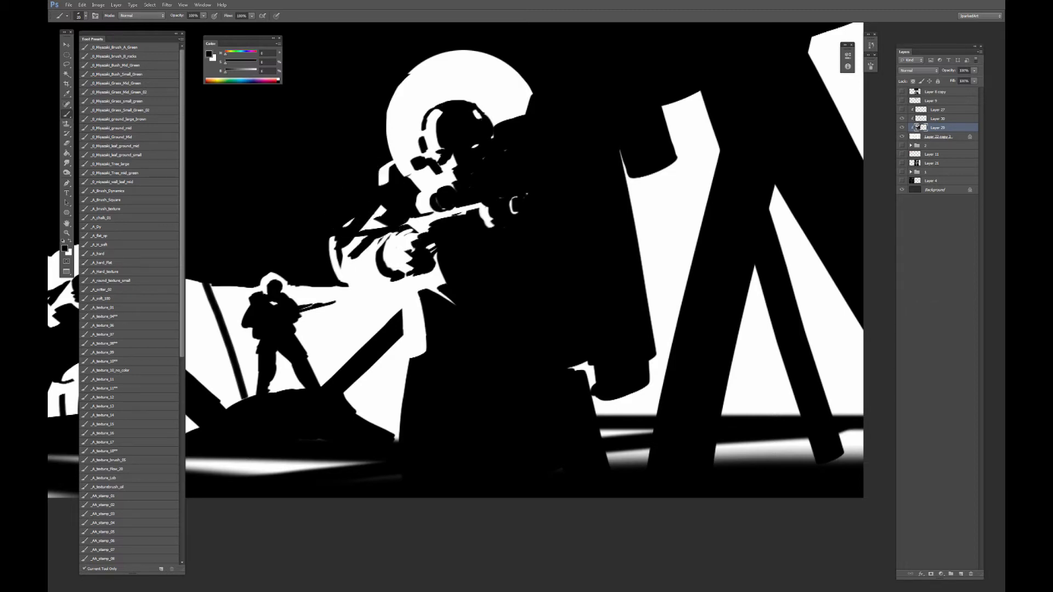
# Trim the forward sleeve's outer edge with black and sharpen the folds with alternating black and white strokes.
pyautogui.moveTo(379, 207)
pyautogui.mouseDown()
pyautogui.moveTo(332, 252)
pyautogui.moveTo(331, 271)
pyautogui.moveTo(349, 261)
pyautogui.moveTo(345, 282)
pyautogui.moveTo(332, 247)
pyautogui.moveTo(341, 273)
pyautogui.moveTo(373, 224)
pyautogui.moveTo(354, 258)
pyautogui.moveTo(376, 239)
pyautogui.mouseUp()
pyautogui.keyDown('alt'); pyautogui.click(359, 209); pyautogui.keyUp('alt')
pyautogui.keyDown('alt'); pyautogui.click(350, 273); pyautogui.keyUp('alt')
pyautogui.keyDown('alt'); pyautogui.click(340, 272); pyautogui.keyUp('alt')
pyautogui.keyDown('alt'); pyautogui.click(352, 236); pyautogui.keyUp('alt')
pyautogui.press('[')
pyautogui.keyDown('alt'); pyautogui.click(366, 226); pyautogui.keyUp('alt')
pyautogui.keyDown('alt'); pyautogui.click(364, 247); pyautogui.keyUp('alt')
pyautogui.press('[')
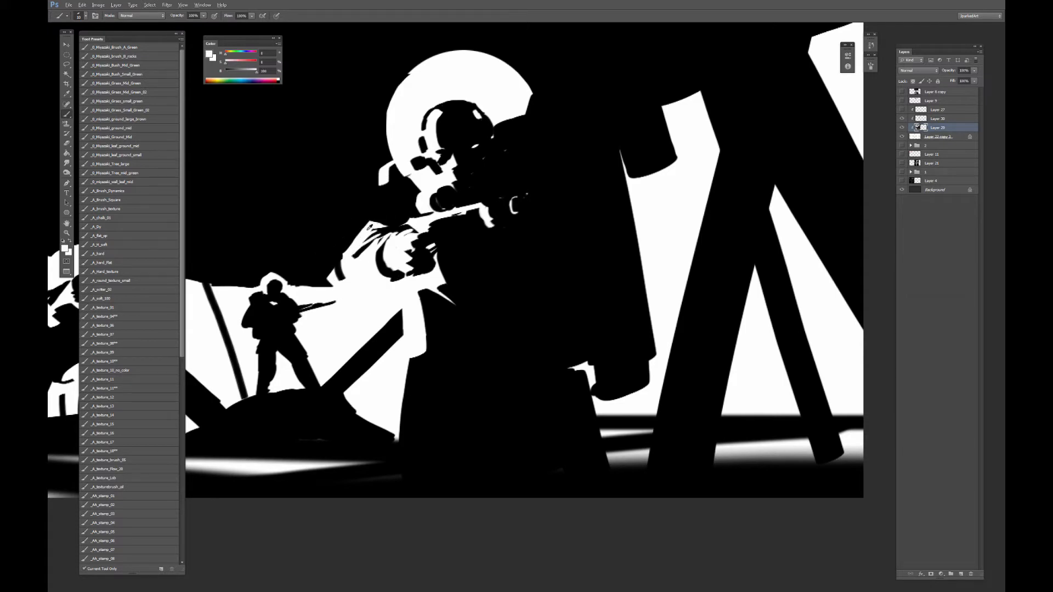
# Reshape the foreground soldier's far shoulder with black and a thin white edge highlight.
pyautogui.keyDown('alt'); pyautogui.click(400, 207); pyautogui.keyUp('alt')
pyautogui.moveTo(383, 185); pyautogui.dragTo(386, 166)
pyautogui.keyDown('alt'); pyautogui.click(406, 174); pyautogui.keyUp('alt')
pyautogui.keyDown('alt'); pyautogui.click(418, 177); pyautogui.keyUp('alt')
pyautogui.moveTo(365, 224); pyautogui.dragTo(400, 183)
pyautogui.keyDown('alt'); pyautogui.click(401, 194); pyautogui.keyUp('alt')
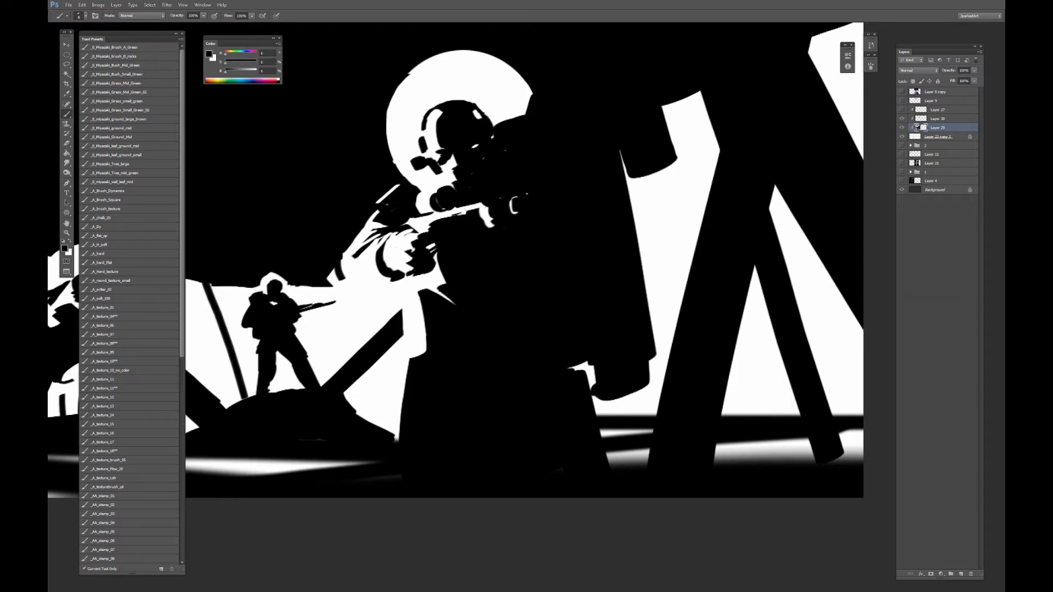
# Paint a black shape with a thin white stripe at the foreground soldier's hip, inside the white gap.
pyautogui.hotkey('ctrl', '-')
pyautogui.hotkey('ctrl', '+')
pyautogui.scroll(-1, 384, 385)
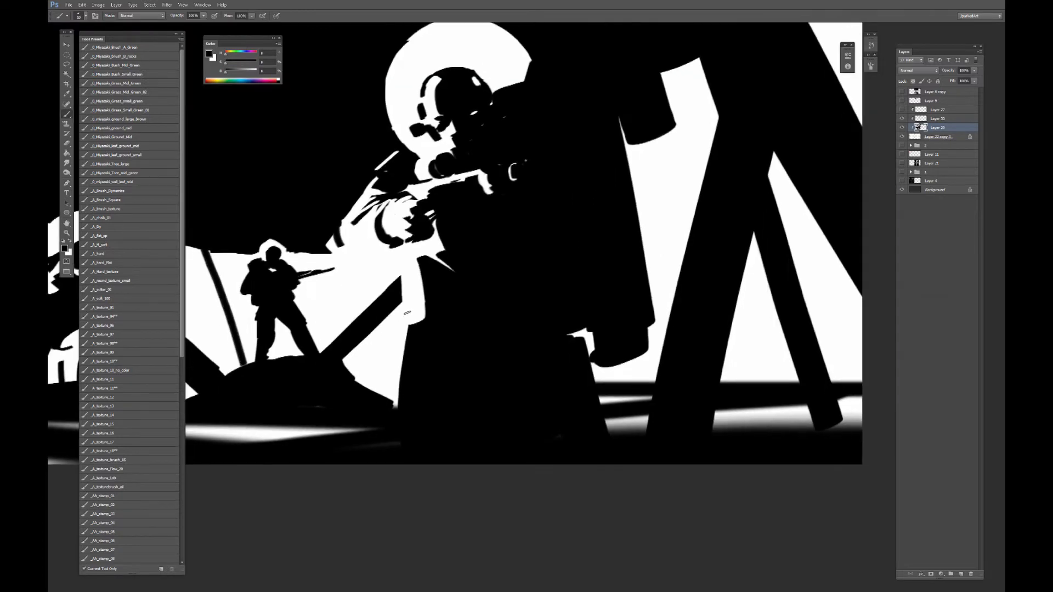
pyautogui.press('x')
pyautogui.moveTo(450, 290)
pyautogui.mouseDown()
pyautogui.moveTo(432, 319)
pyautogui.moveTo(422, 302)
pyautogui.moveTo(400, 336)
pyautogui.moveTo(405, 368)
pyautogui.mouseUp()
pyautogui.press('x')
pyautogui.press('x')
pyautogui.press('x')
pyautogui.moveTo(412, 327); pyautogui.dragTo(406, 354)
pyautogui.press('x')
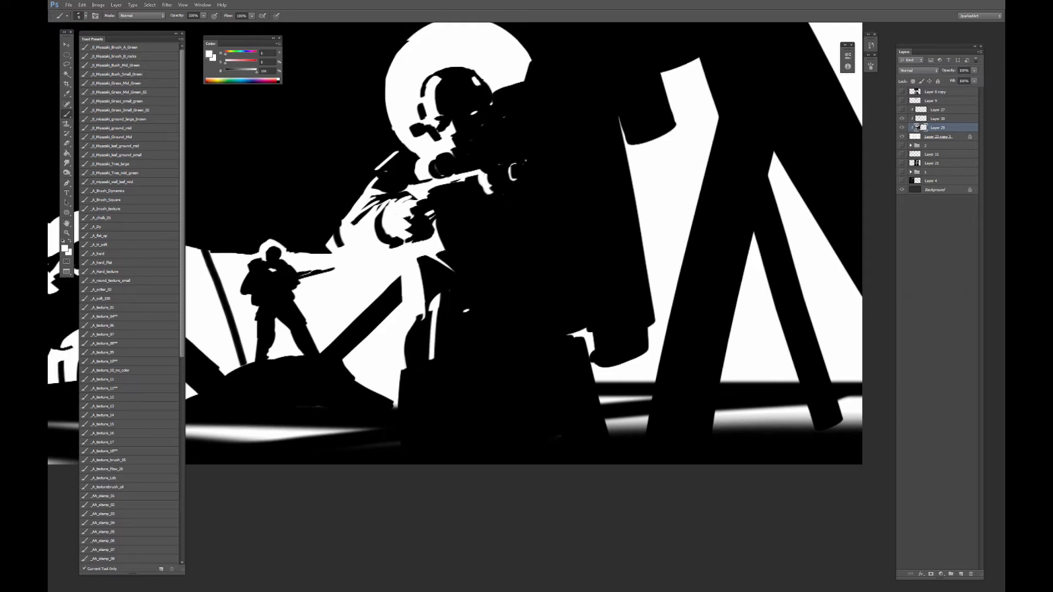
# Trim the outer and lower edges of the foreground soldier's backpack with white strokes.
pyautogui.moveTo(575, 283)
pyautogui.mouseDown()
pyautogui.moveTo(576, 341)
pyautogui.moveTo(578, 329)
pyautogui.mouseUp()
pyautogui.keyDown('alt'); pyautogui.click(556, 280); pyautogui.keyUp('alt')
pyautogui.keyDown('alt'); pyautogui.click(654, 220); pyautogui.keyUp('alt')
pyautogui.moveTo(621, 158)
pyautogui.mouseDown()
pyautogui.moveTo(655, 341)
pyautogui.moveTo(606, 364)
pyautogui.mouseUp()
pyautogui.keyDown('alt'); pyautogui.click(583, 292); pyautogui.keyUp('alt')
pyautogui.moveTo(579, 282); pyautogui.dragTo(590, 354)
pyautogui.keyDown('alt'); pyautogui.click(626, 179); pyautogui.keyUp('alt')
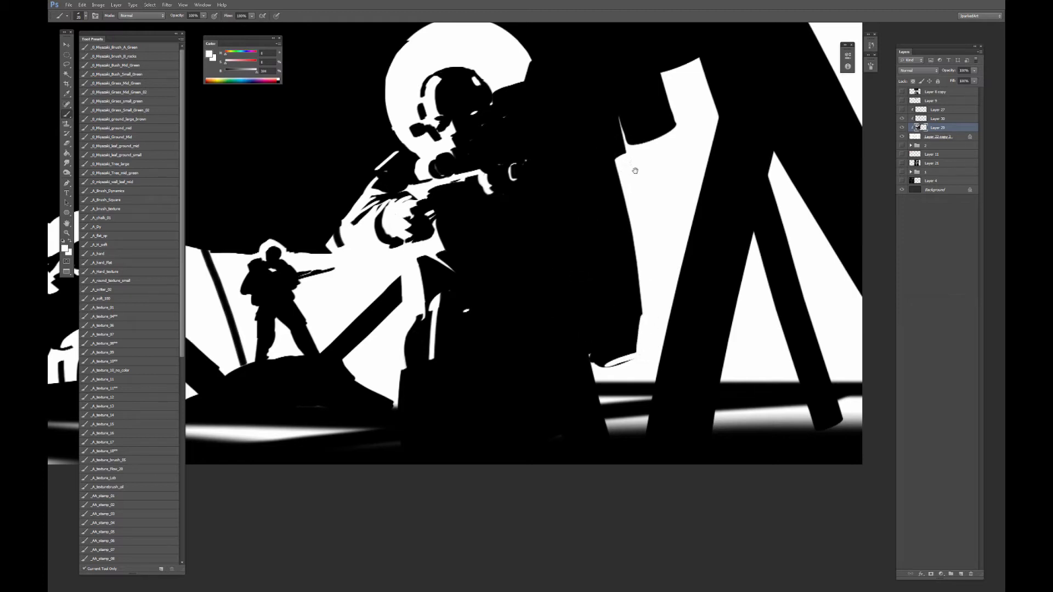
pyautogui.moveTo(636, 173)
pyautogui.mouseDown()
pyautogui.moveTo(606, 165)
pyautogui.moveTo(601, 222)
pyautogui.mouseUp()
pyautogui.keyDown('alt'); pyautogui.click(601, 222); pyautogui.keyUp('alt')
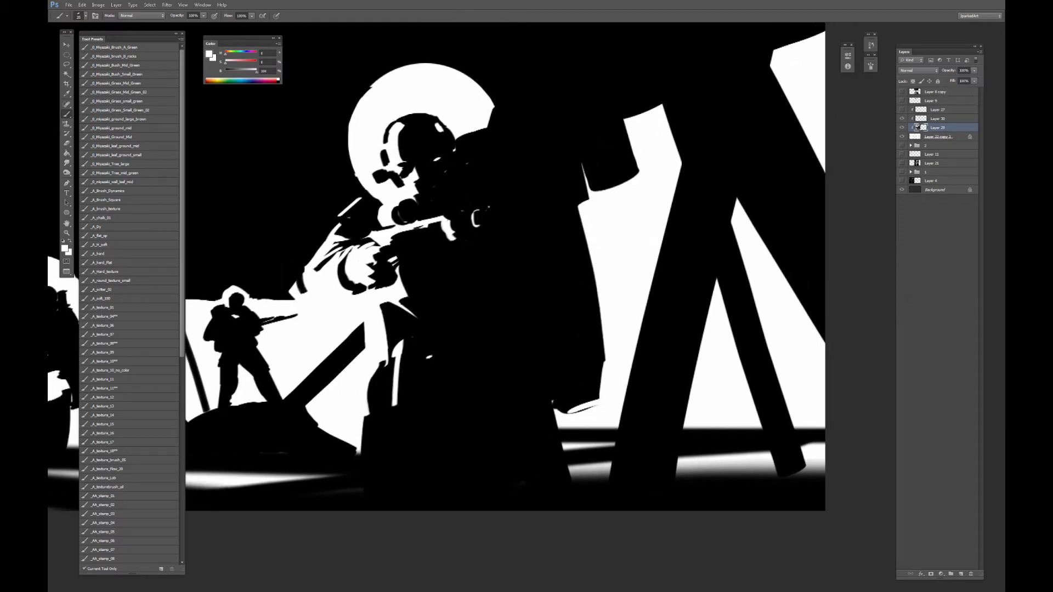
# Lasso the area above and behind the backpack around the hanging black stub, using the red sketch as a guide, and hide the sketch.
pyautogui.press('l')
pyautogui.moveTo(582, 216)
pyautogui.mouseDown()
pyautogui.moveTo(551, 154)
pyautogui.moveTo(520, 158)
pyautogui.moveTo(581, 217)
pyautogui.mouseUp()
pyautogui.hotkey('alt', 'BackSpace')
pyautogui.hotkey('ctrl', 'd')
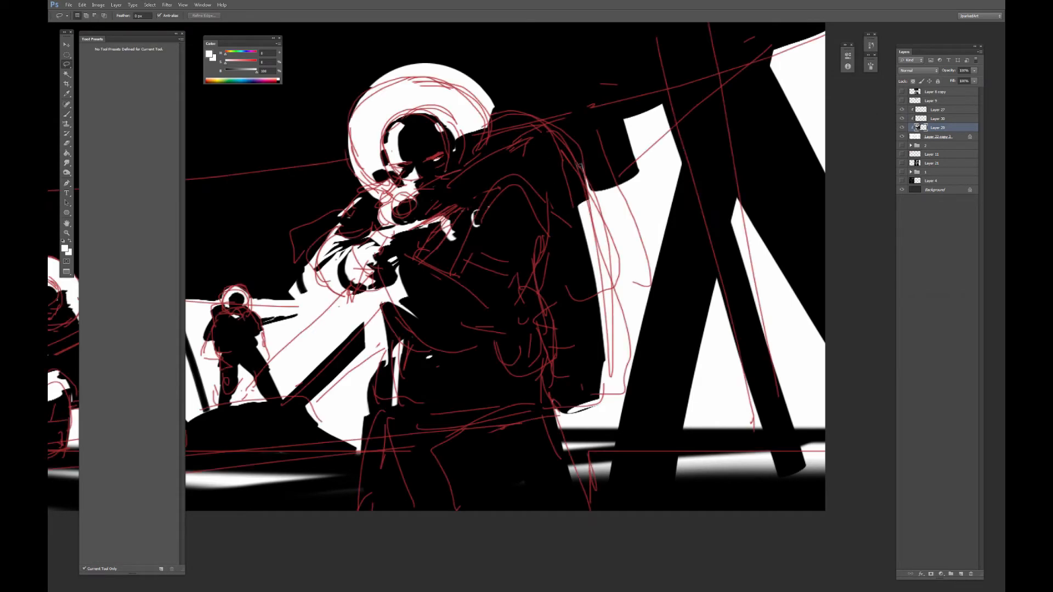
pyautogui.moveTo(588, 203)
pyautogui.mouseDown()
pyautogui.moveTo(567, 140)
pyautogui.moveTo(521, 136)
pyautogui.moveTo(513, 120)
pyautogui.moveTo(662, 77)
pyautogui.moveTo(663, 211)
pyautogui.mouseUp()
pyautogui.click(901, 110)
pyautogui.press('b')
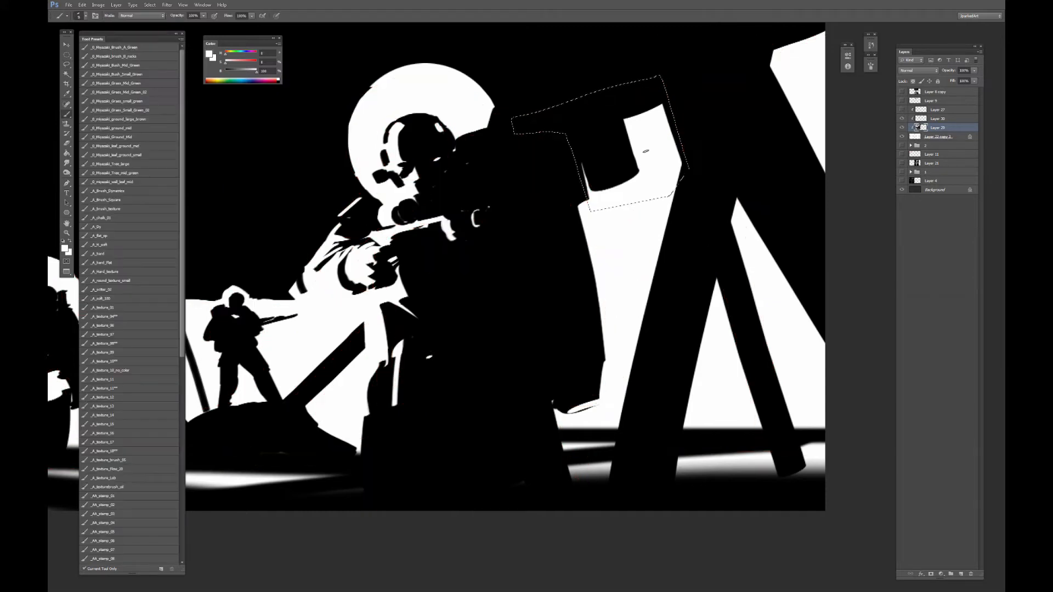
# Paint the selected area behind the backpack solid white with an enlarged brush, and deselect.
pyautogui.press('[')
pyautogui.press(']')
pyautogui.press(']')
pyautogui.press(']')
pyautogui.moveTo(649, 164)
pyautogui.mouseDown()
pyautogui.moveTo(658, 142)
pyautogui.moveTo(630, 110)
pyautogui.moveTo(519, 126)
pyautogui.mouseUp()
pyautogui.moveTo(660, 208)
pyautogui.mouseDown()
pyautogui.moveTo(682, 165)
pyautogui.moveTo(738, 167)
pyautogui.moveTo(738, 181)
pyautogui.mouseUp()
pyautogui.hotkey('ctrl', 'd')
# Paint white highlights on the foreground soldier's hand and wrist below the rifle.
pyautogui.press('x')
pyautogui.press(']')
pyautogui.press(']')
pyautogui.press(']')
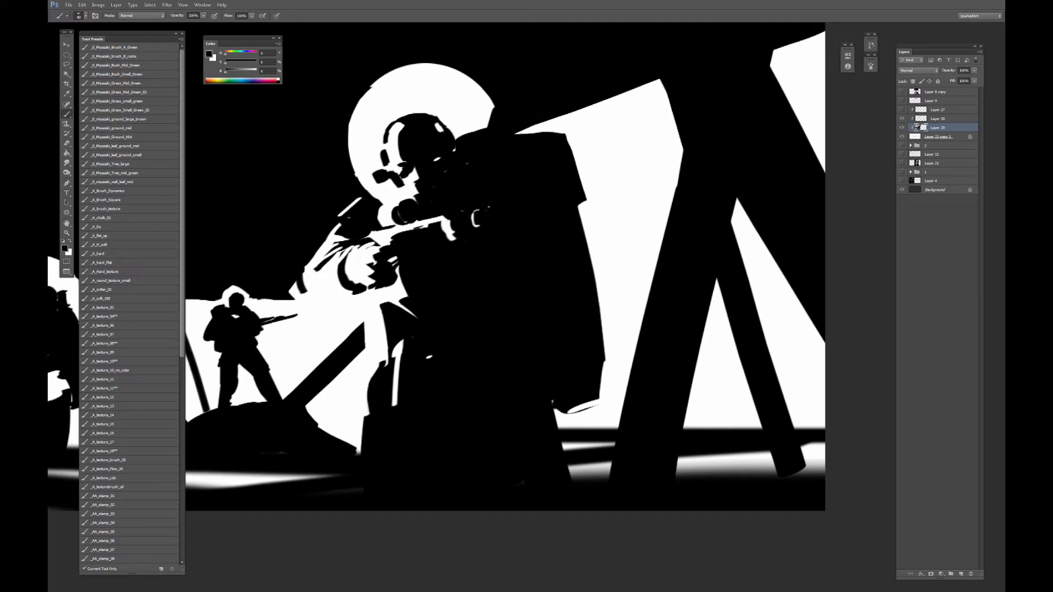
pyautogui.hotkey('ctrl', '-')
pyautogui.hotkey('ctrl', '+')
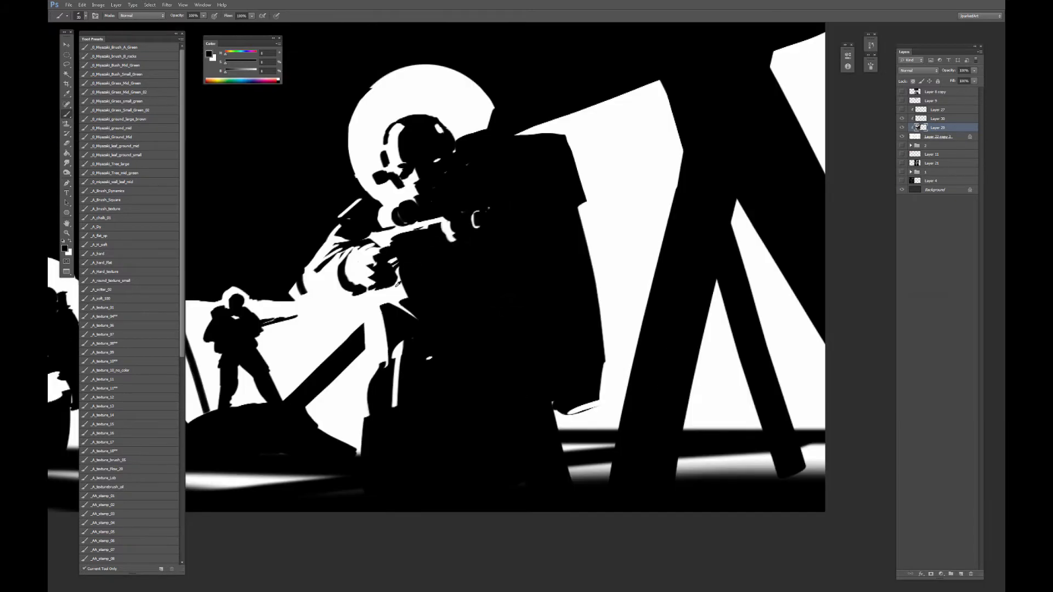
pyautogui.press('x')
pyautogui.moveTo(433, 241); pyautogui.dragTo(431, 288)
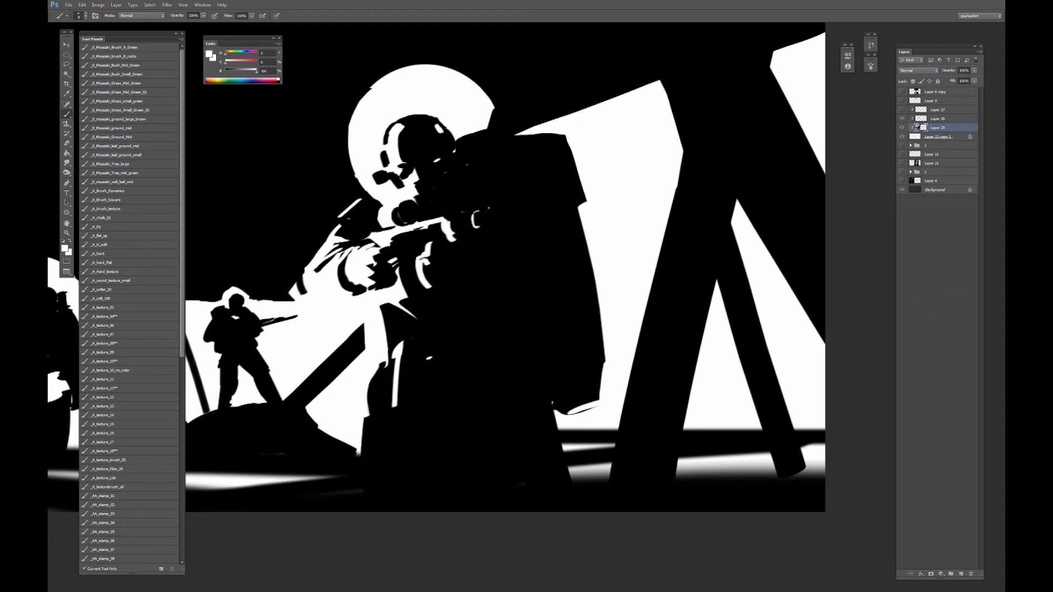
pyautogui.moveTo(433, 240); pyautogui.dragTo(427, 273)
# Define the fingers of the hand below the rifle with alternating black and white strokes.
pyautogui.press('x')
pyautogui.press('x')
pyautogui.press('x')
pyautogui.keyDown('alt'); pyautogui.click(428, 256); pyautogui.keyUp('alt')
pyautogui.keyDown('alt'); pyautogui.click(430, 271); pyautogui.keyUp('alt')
pyautogui.moveTo(432, 274)
pyautogui.mouseDown()
pyautogui.moveTo(428, 286)
pyautogui.moveTo(435, 255)
pyautogui.moveTo(434, 271)
pyautogui.mouseUp()
pyautogui.press(']')
pyautogui.keyDown('alt'); pyautogui.click(422, 270); pyautogui.keyUp('alt')
pyautogui.keyDown('alt'); pyautogui.click(442, 269); pyautogui.keyUp('alt')
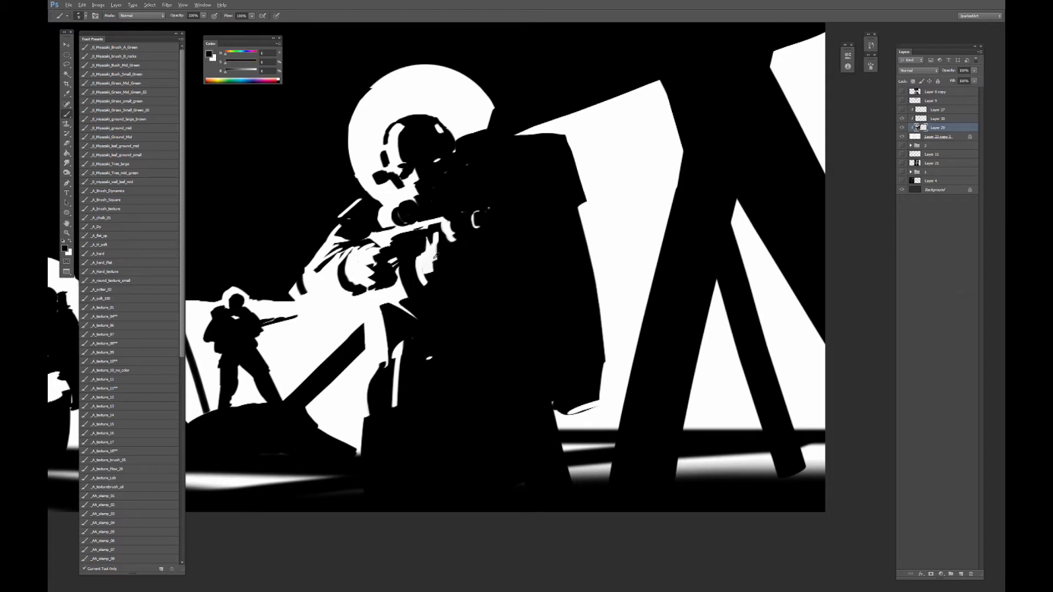
pyautogui.keyDown('alt'); pyautogui.click(433, 254); pyautogui.keyUp('alt')
pyautogui.keyDown('alt'); pyautogui.click(432, 233); pyautogui.keyUp('alt')
pyautogui.keyDown('alt'); pyautogui.click(435, 261); pyautogui.keyUp('alt')
# Add curved white fold highlights on the foreground soldier's near sleeve and trim them with black.
pyautogui.moveTo(457, 261)
pyautogui.mouseDown()
pyautogui.moveTo(471, 273)
pyautogui.moveTo(468, 288)
pyautogui.moveTo(503, 281)
pyautogui.moveTo(500, 297)
pyautogui.moveTo(505, 264)
pyautogui.moveTo(528, 271)
pyautogui.moveTo(491, 300)
pyautogui.mouseUp()
pyautogui.press(']')
pyautogui.press(']')
pyautogui.keyDown('alt'); pyautogui.click(521, 287); pyautogui.keyUp('alt')
pyautogui.moveTo(470, 262); pyautogui.dragTo(465, 282)
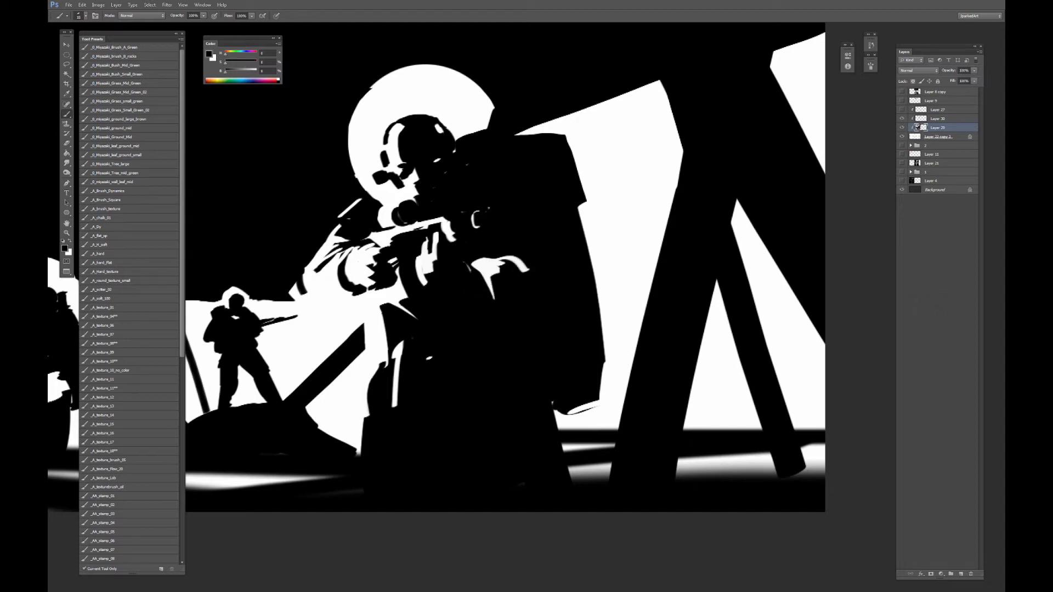
# Try to open a white gap between the near arm and the backpack inside a lasso selection, and undo it.
pyautogui.keyDown('alt'); pyautogui.click(489, 261); pyautogui.keyUp('alt')
pyautogui.press('l')
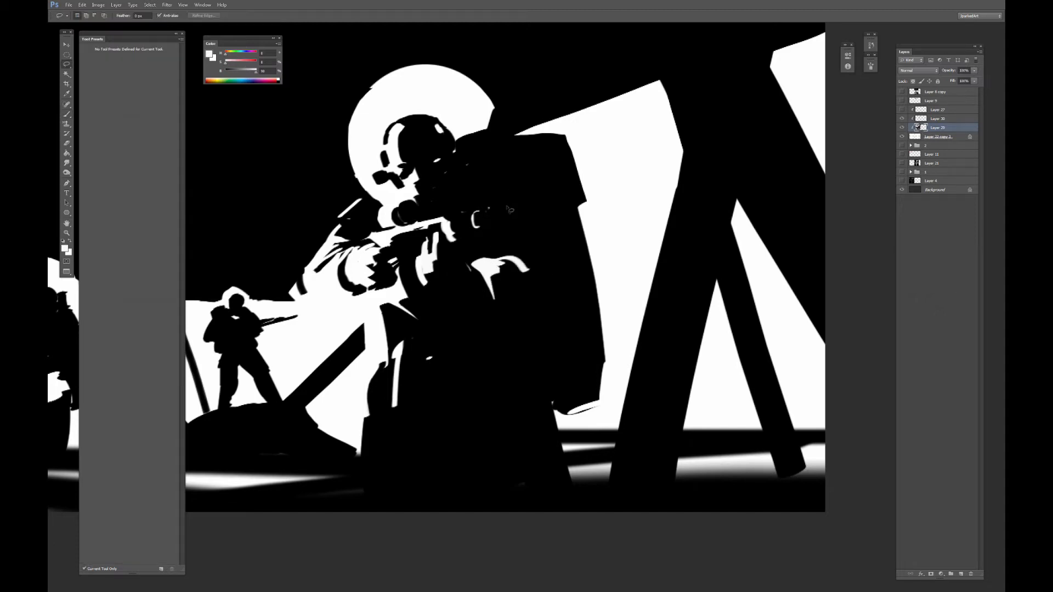
pyautogui.moveTo(486, 210)
pyautogui.mouseDown()
pyautogui.moveTo(492, 206)
pyautogui.moveTo(494, 233)
pyautogui.moveTo(538, 270)
pyautogui.moveTo(549, 209)
pyautogui.moveTo(493, 175)
pyautogui.moveTo(476, 204)
pyautogui.moveTo(516, 237)
pyautogui.moveTo(532, 240)
pyautogui.moveTo(579, 208)
pyautogui.moveTo(554, 231)
pyautogui.mouseUp()
pyautogui.hotkey('ctrl', 'd')
pyautogui.press('b')
pyautogui.hotkey('ctrl', 'd')
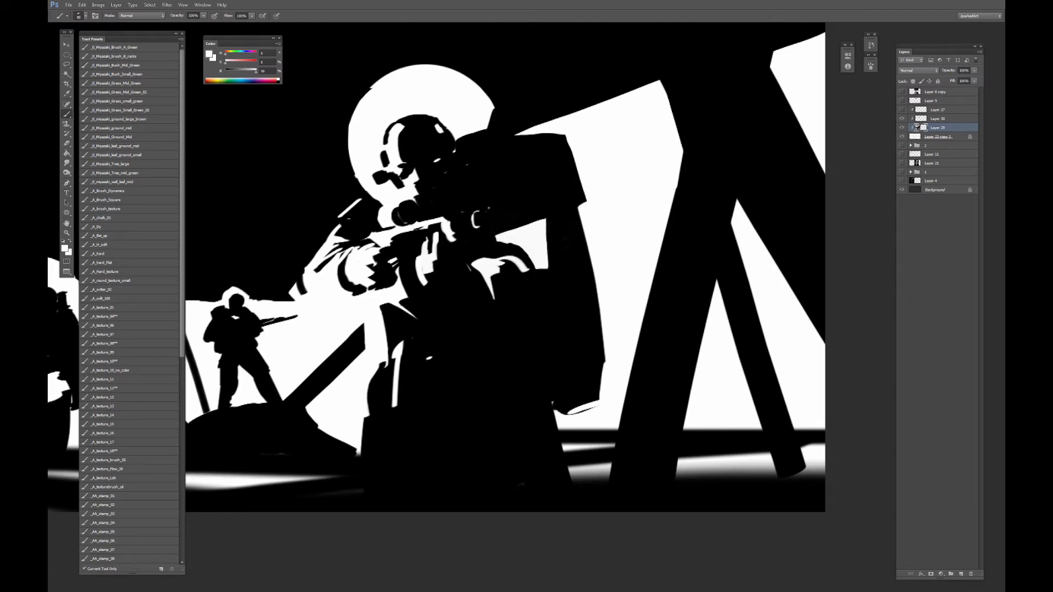
pyautogui.keyDown('alt'); pyautogui.click(538, 208); pyautogui.keyUp('alt')
pyautogui.hotkey('ctrl', 'alt', 'z')
pyautogui.hotkey('ctrl', 'alt', 'z')
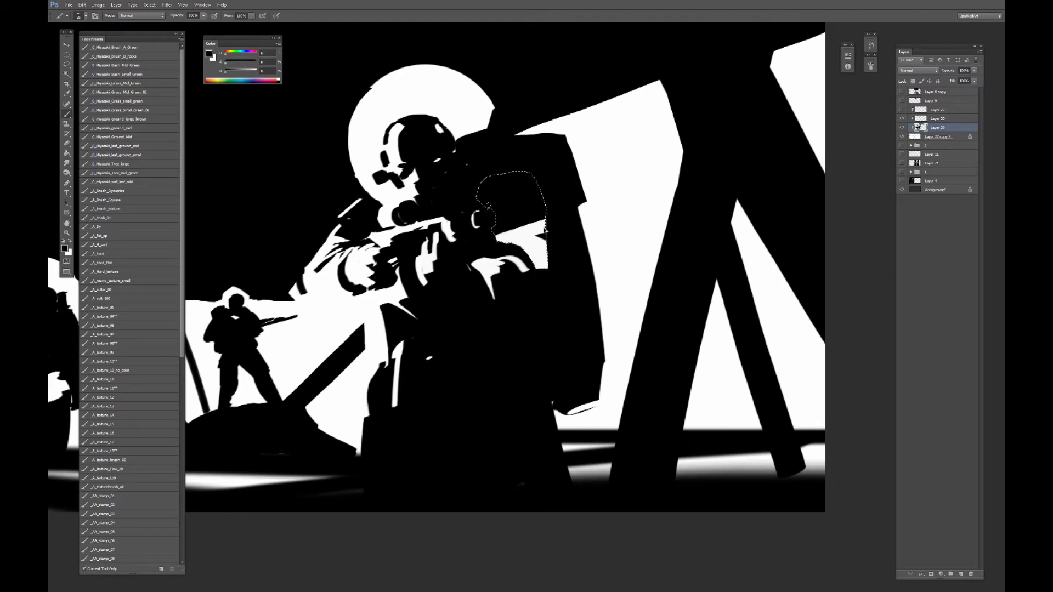
pyautogui.hotkey('ctrl', 'alt', 'z')
pyautogui.hotkey('ctrl', 'alt', 'z')
# Extend the foreground soldier's rifle with a thin white highlight back to its stock and trim the edges with black.
pyautogui.click(476, 220)
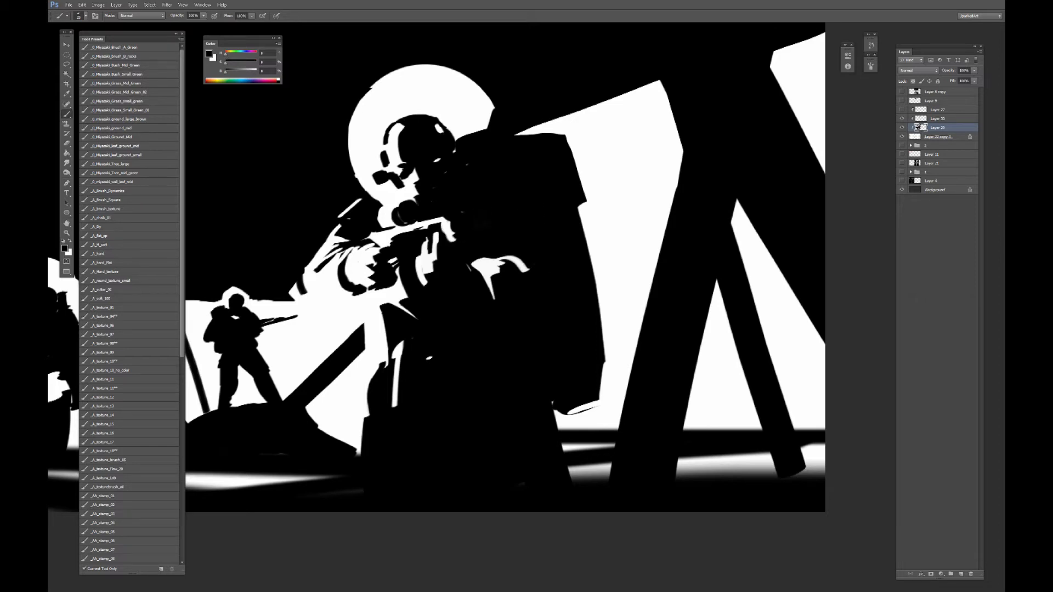
pyautogui.moveTo(451, 224); pyautogui.dragTo(451, 233)
pyautogui.hotkey('ctrl', '-')
pyautogui.hotkey('ctrl', '-')
pyautogui.hotkey('ctrl', '-')
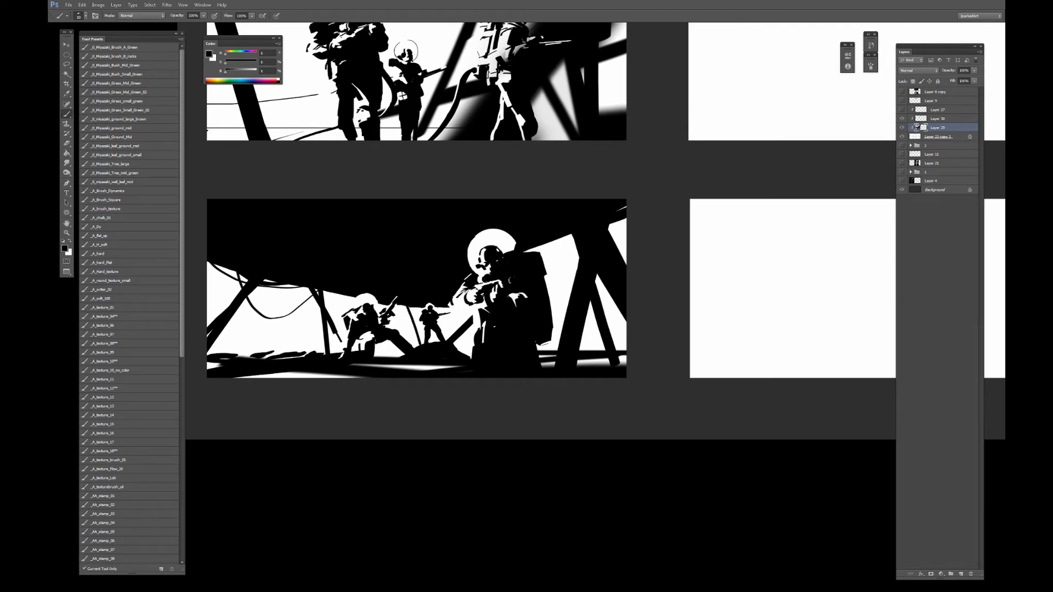
pyautogui.hotkey('ctrl', '+')
pyautogui.hotkey('ctrl', '+')
pyautogui.hotkey('ctrl', '+')
pyautogui.keyDown('alt'); pyautogui.click(423, 225); pyautogui.keyUp('alt')
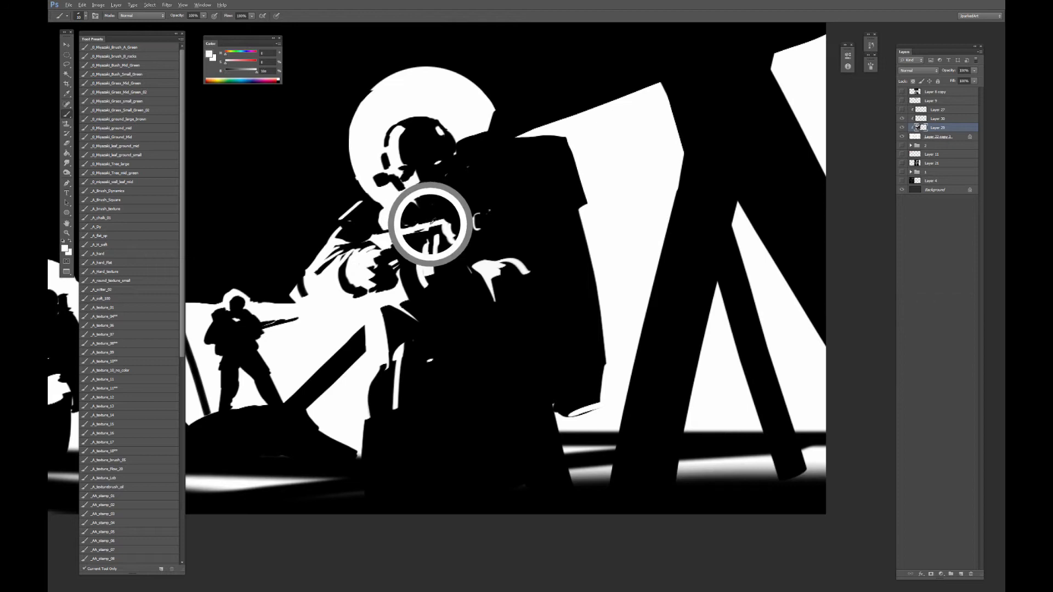
pyautogui.moveTo(442, 223); pyautogui.dragTo(476, 215)
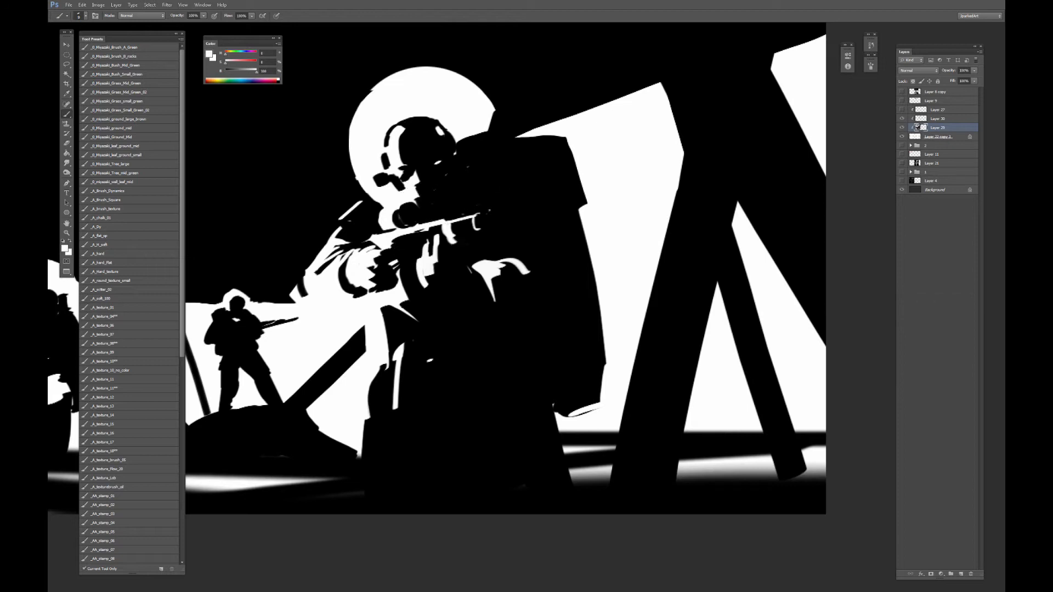
pyautogui.keyDown('alt'); pyautogui.click(478, 202); pyautogui.keyUp('alt')
pyautogui.moveTo(397, 234); pyautogui.dragTo(379, 241)
# Break up the white cloth below the foreground soldier's hands with black folds and thin white edges.
pyautogui.moveTo(388, 297)
pyautogui.mouseDown()
pyautogui.moveTo(378, 294)
pyautogui.moveTo(381, 360)
pyautogui.mouseUp()
pyautogui.press('x')
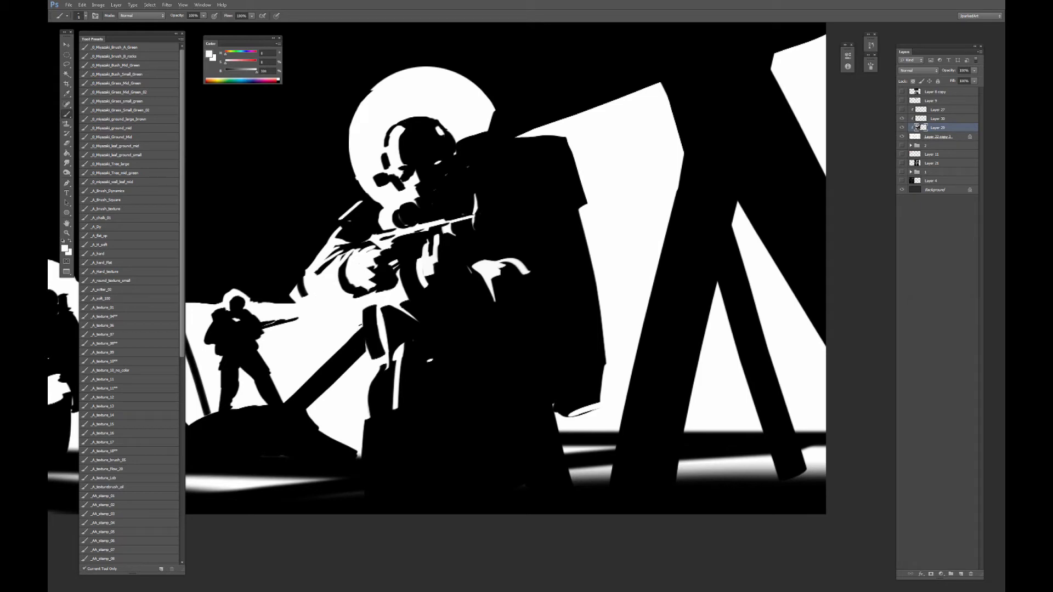
pyautogui.moveTo(360, 325); pyautogui.dragTo(366, 353)
pyautogui.moveTo(362, 317); pyautogui.dragTo(366, 354)
pyautogui.keyDown('alt'); pyautogui.click(375, 322); pyautogui.keyUp('alt')
pyautogui.moveTo(377, 309); pyautogui.dragTo(388, 362)
pyautogui.press('x')
pyautogui.moveTo(376, 306); pyautogui.dragTo(380, 337)
pyautogui.press('[')
pyautogui.press('[')
pyautogui.keyDown('alt'); pyautogui.click(384, 324); pyautogui.keyUp('alt')
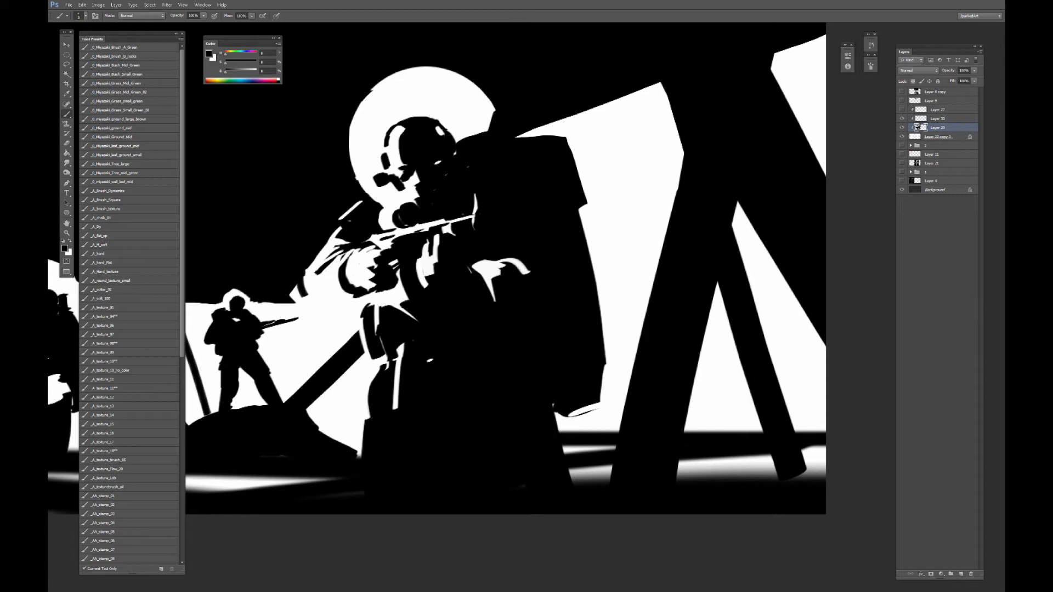
pyautogui.press(']')
pyautogui.moveTo(381, 291)
pyautogui.mouseDown()
pyautogui.moveTo(381, 307)
pyautogui.moveTo(368, 307)
pyautogui.mouseUp()
# Refine the foreground soldier's face inside the helmet with small black shadows and white highlights around the nose and chin.
pyautogui.hotkey('ctrl', '-')
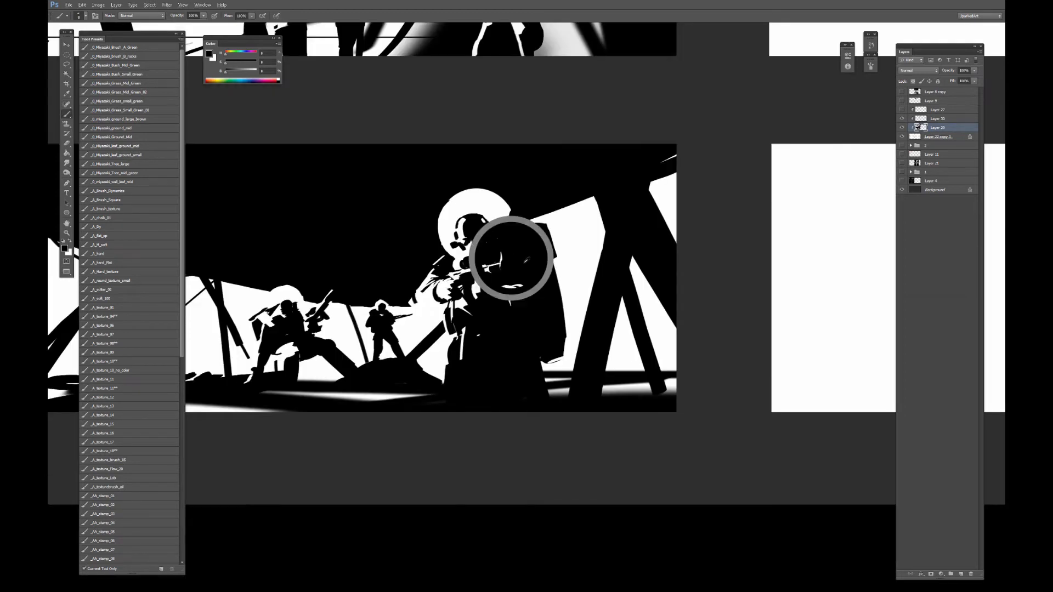
pyautogui.hotkey('ctrl', '+')
pyautogui.keyDown('alt'); pyautogui.click(427, 191); pyautogui.keyUp('alt')
pyautogui.press('[')
pyautogui.moveTo(429, 183); pyautogui.dragTo(424, 189)
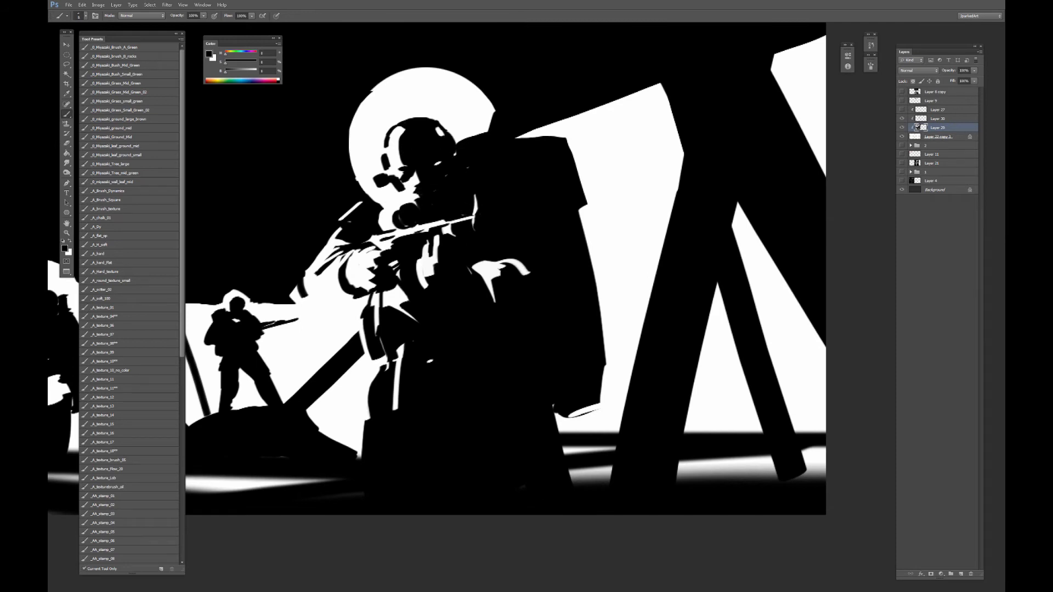
pyautogui.keyDown('alt'); pyautogui.click(411, 196); pyautogui.keyUp('alt')
pyautogui.keyDown('alt'); pyautogui.click(411, 195); pyautogui.keyUp('alt')
pyautogui.keyDown('alt'); pyautogui.click(408, 198); pyautogui.keyUp('alt')
pyautogui.keyDown('alt'); pyautogui.click(408, 198); pyautogui.keyUp('alt')
pyautogui.keyDown('alt'); pyautogui.click(408, 198); pyautogui.keyUp('alt')
pyautogui.keyDown('alt'); pyautogui.click(412, 189); pyautogui.keyUp('alt')
pyautogui.keyDown('alt'); pyautogui.click(412, 188); pyautogui.keyUp('alt')
pyautogui.keyDown('alt'); pyautogui.click(412, 188); pyautogui.keyUp('alt')
pyautogui.keyDown('alt'); pyautogui.click(409, 195); pyautogui.keyUp('alt')
pyautogui.keyDown('alt'); pyautogui.click(406, 178); pyautogui.keyUp('alt')
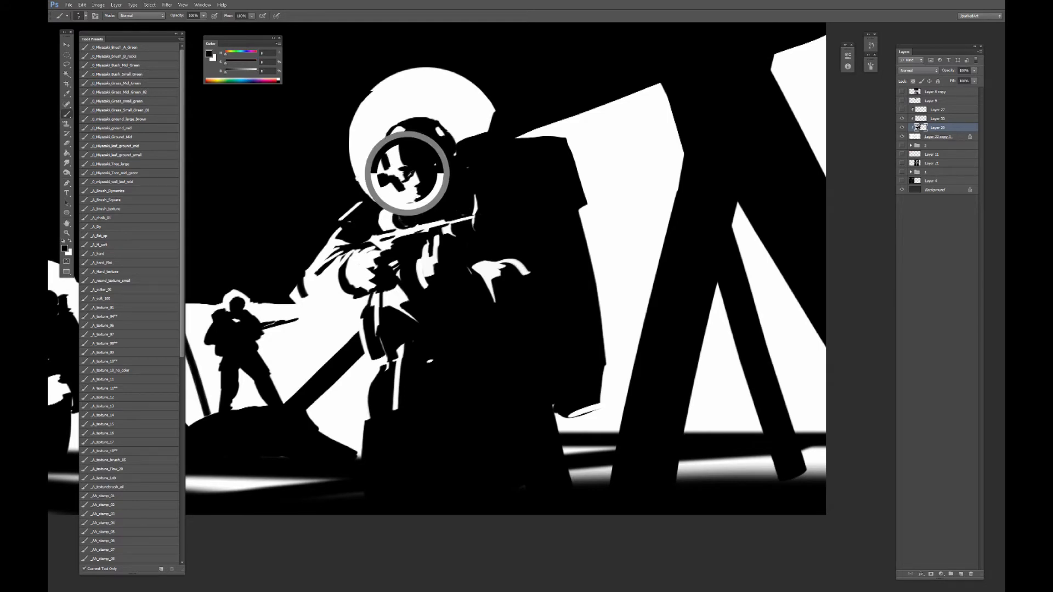
pyautogui.keyDown('alt'); pyautogui.click(405, 179); pyautogui.keyUp('alt')
pyautogui.keyDown('alt'); pyautogui.click(408, 173); pyautogui.keyUp('alt')
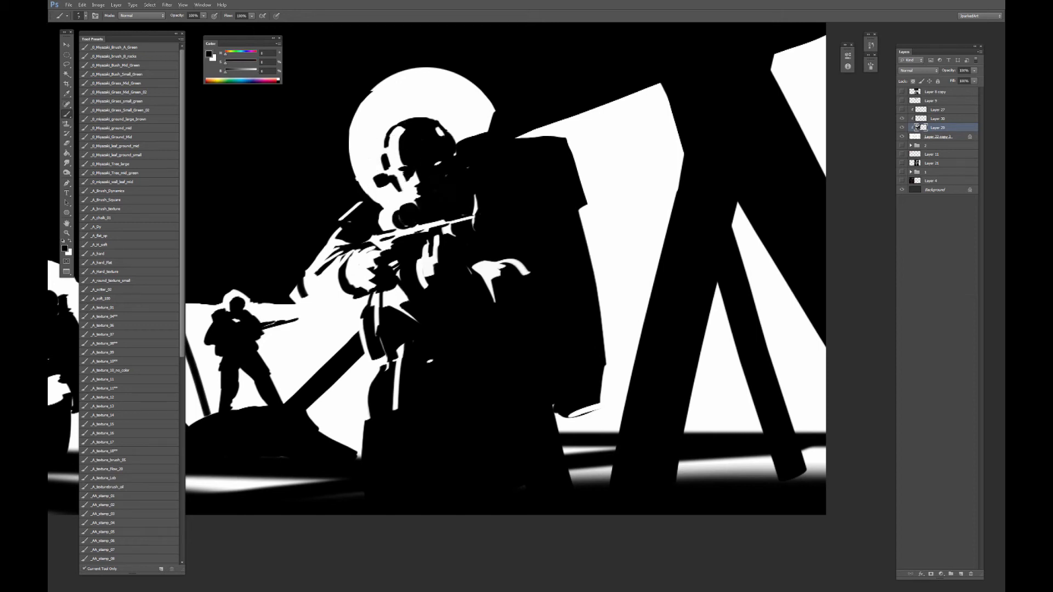
pyautogui.keyDown('alt'); pyautogui.click(396, 183); pyautogui.keyUp('alt')
pyautogui.keyDown('alt'); pyautogui.click(400, 181); pyautogui.keyUp('alt')
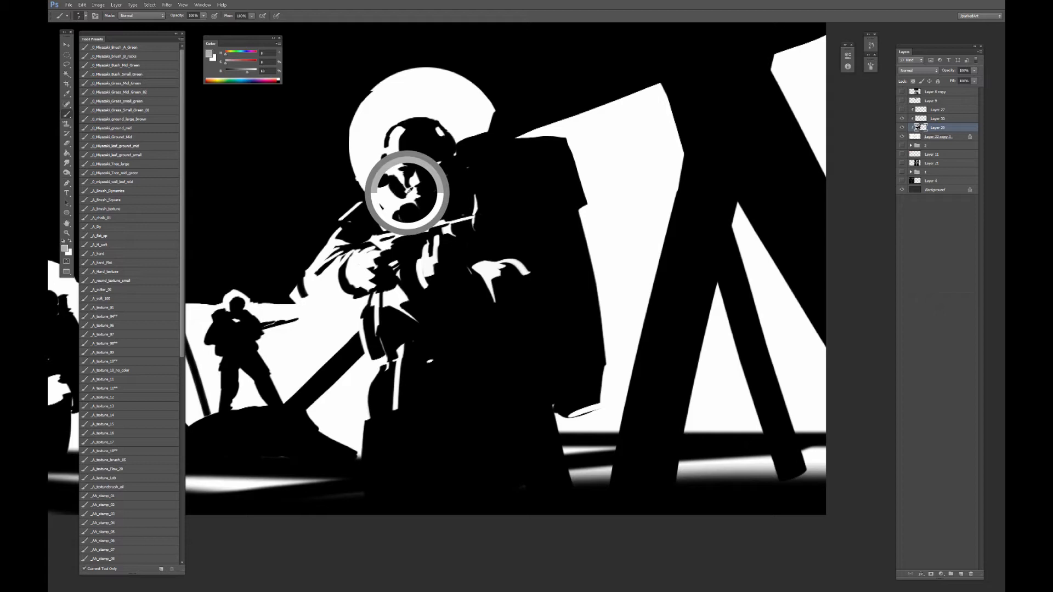
pyautogui.moveTo(389, 185); pyautogui.dragTo(395, 195)
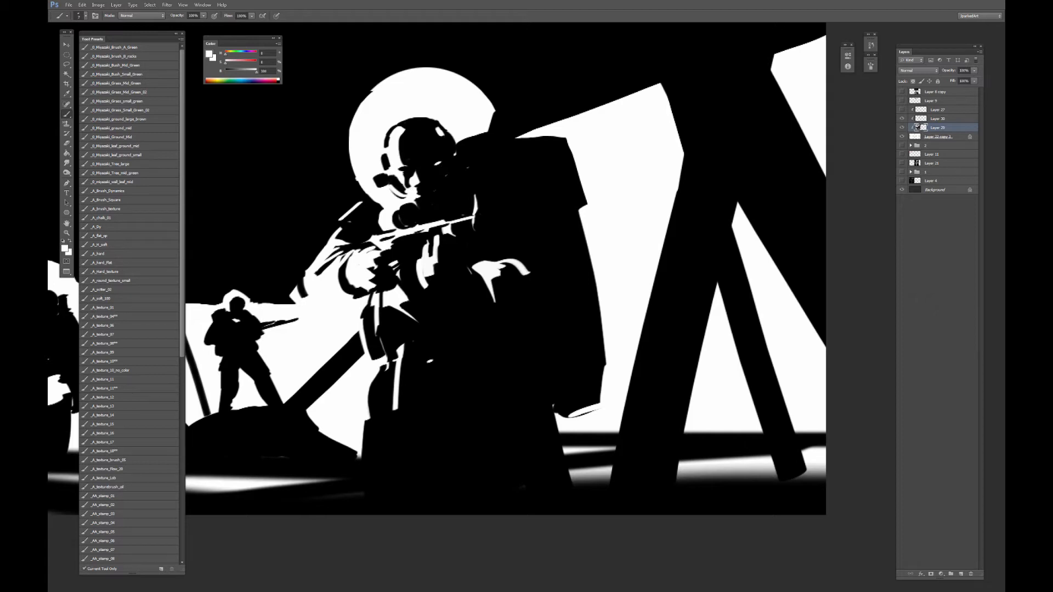
# Sharpen the rifle scope and the helmet's lower rim with small black and white strokes.
pyautogui.keyDown('alt'); pyautogui.click(403, 192); pyautogui.keyUp('alt')
pyautogui.keyDown('alt'); pyautogui.click(355, 211); pyautogui.keyUp('alt')
pyautogui.keyDown('alt'); pyautogui.click(386, 192); pyautogui.keyUp('alt')
pyautogui.keyDown('alt'); pyautogui.click(379, 208); pyautogui.keyUp('alt')
pyautogui.keyDown('alt'); pyautogui.click(389, 218); pyautogui.keyUp('alt')
pyautogui.moveTo(402, 207); pyautogui.dragTo(397, 220)
pyautogui.keyDown('alt'); pyautogui.click(381, 216); pyautogui.keyUp('alt')
# Trim the white outer edge of the foreground soldier's far elbow and sleeve with black.
pyautogui.moveTo(322, 263)
pyautogui.keyDown('alt'); pyautogui.mouseDown()
pyautogui.moveTo(300, 270)
pyautogui.moveTo(295, 298)
pyautogui.mouseUp(); pyautogui.keyUp('alt')
pyautogui.press(']')
pyautogui.press(']')
pyautogui.press(']')
pyautogui.moveTo(295, 293)
pyautogui.mouseDown()
pyautogui.moveTo(307, 299)
pyautogui.moveTo(309, 268)
pyautogui.moveTo(329, 237)
pyautogui.mouseUp()
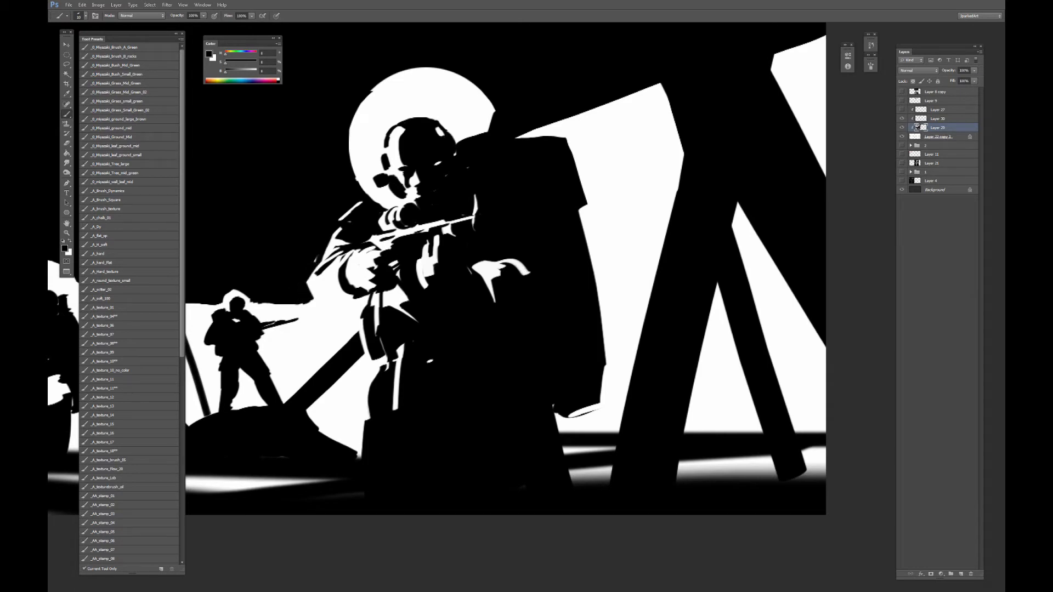
# Draw a curved black hose below the foreground soldier's backpack and add a black accent beside the far elbow.
pyautogui.hotkey('ctrl', '-')
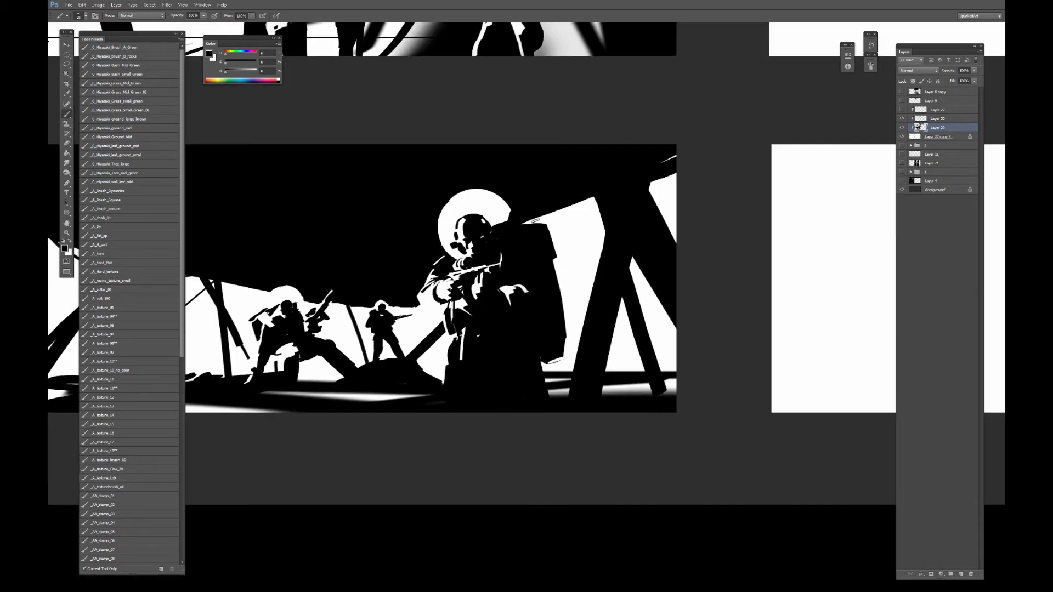
pyautogui.keyDown('alt'); pyautogui.click(540, 219); pyautogui.keyUp('alt')
pyautogui.keyDown('alt'); pyautogui.click(538, 344); pyautogui.keyUp('alt')
pyautogui.moveTo(554, 358); pyautogui.dragTo(565, 374)
pyautogui.moveTo(601, 391); pyautogui.dragTo(616, 395)
pyautogui.hotkey('ctrl', 'z')
pyautogui.moveTo(565, 349); pyautogui.dragTo(565, 393)
pyautogui.keyDown('alt'); pyautogui.click(446, 310); pyautogui.keyUp('alt')
pyautogui.moveTo(427, 310)
pyautogui.mouseDown()
pyautogui.moveTo(419, 306)
pyautogui.moveTo(451, 338)
pyautogui.moveTo(502, 296)
pyautogui.mouseUp()
# Paint black strokes around the crouching soldier's head and shoulders to define the rear of the helmet.
pyautogui.hotkey('ctrl', '-')
pyautogui.hotkey('ctrl', '+')
pyautogui.hotkey('ctrl', '+')
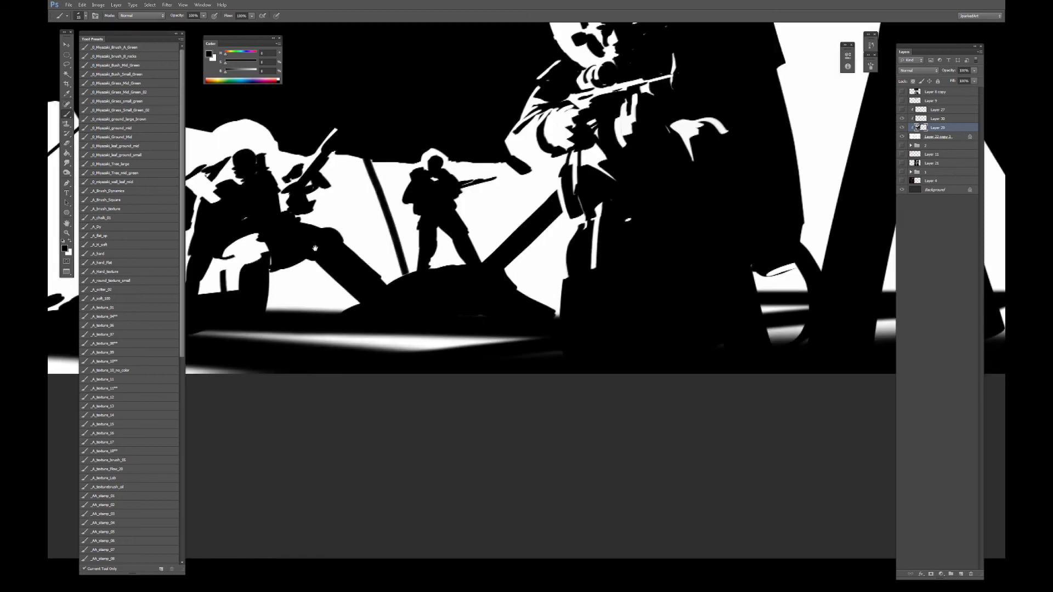
pyautogui.moveTo(316, 248); pyautogui.dragTo(491, 277)
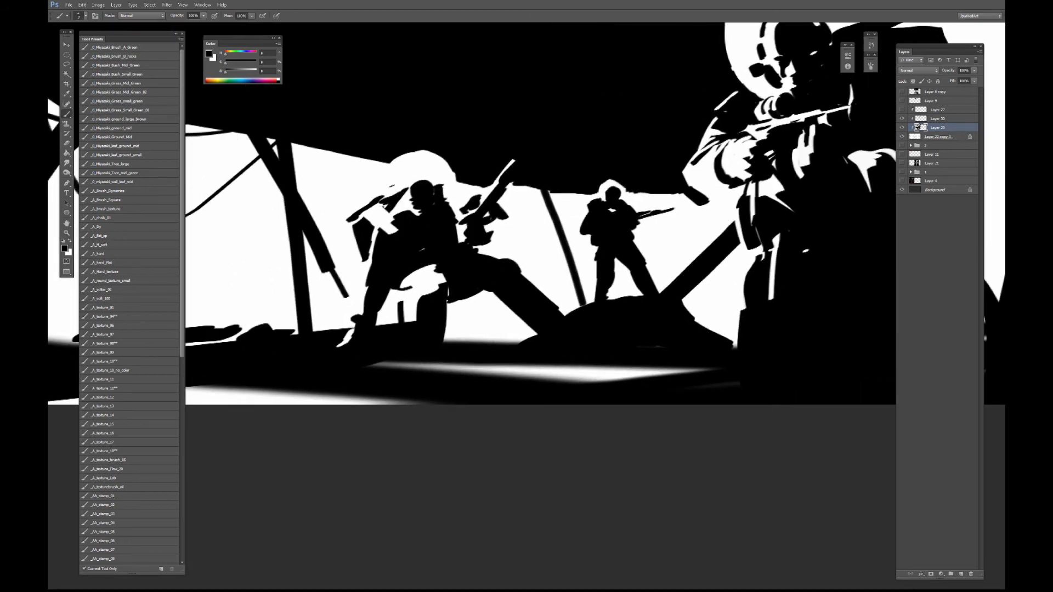
pyautogui.moveTo(391, 192)
pyautogui.mouseDown()
pyautogui.moveTo(409, 153)
pyautogui.moveTo(437, 160)
pyautogui.moveTo(450, 201)
pyautogui.mouseUp()
pyautogui.moveTo(442, 163); pyautogui.dragTo(455, 203)
pyautogui.hotkey('ctrl', 'z')
pyautogui.moveTo(442, 159); pyautogui.dragTo(454, 204)
# Block in a broad black diagonal band across the blank upper storyboard panel with a much larger brush.
pyautogui.hotkey('ctrl', '-')
pyautogui.hotkey('ctrl', '-')
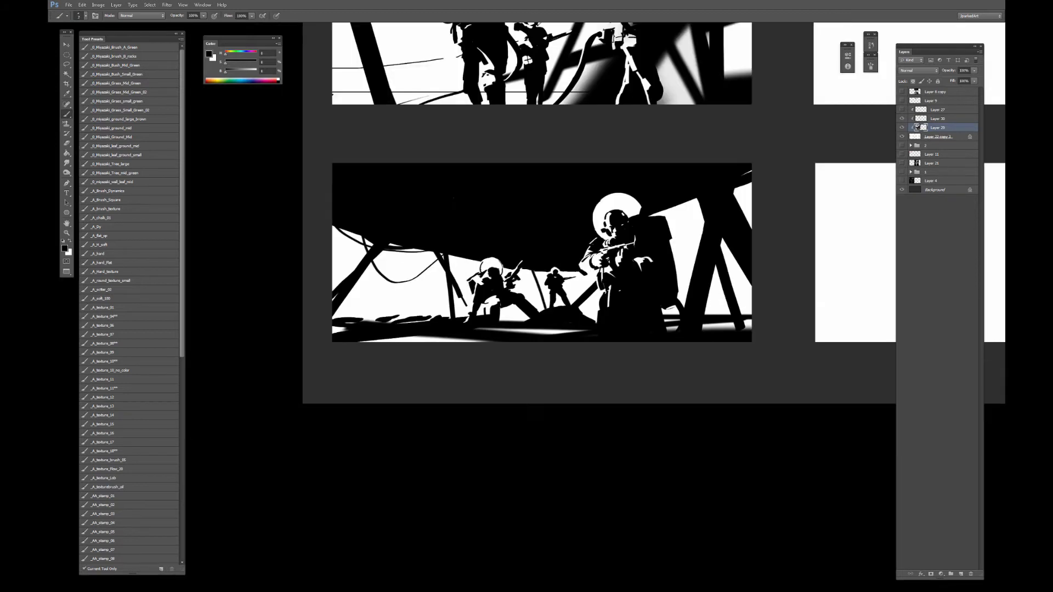
pyautogui.moveTo(619, 270); pyautogui.dragTo(483, 416)
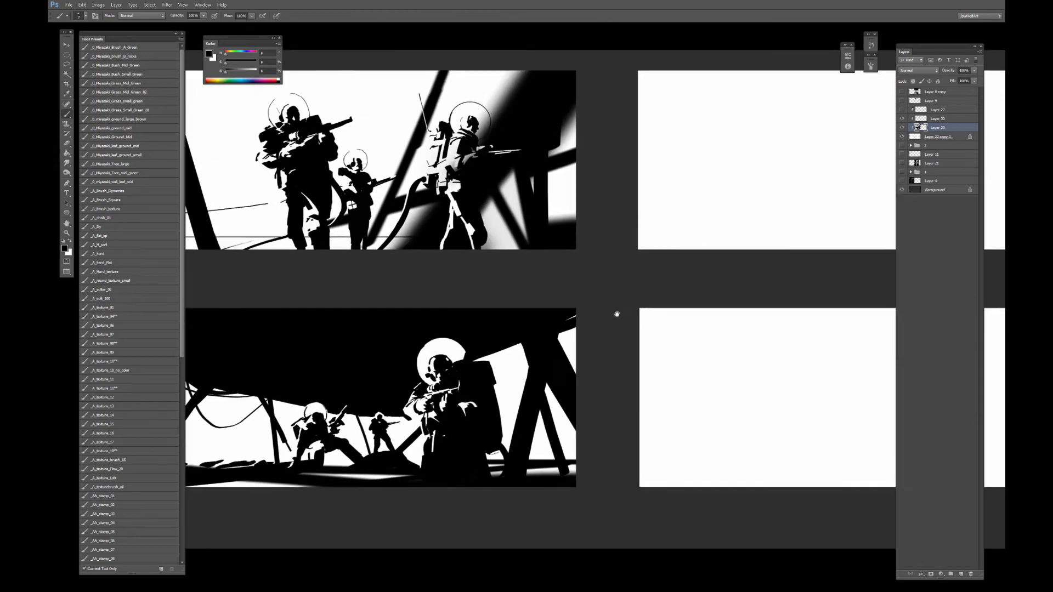
pyautogui.moveTo(615, 313); pyautogui.dragTo(627, 302)
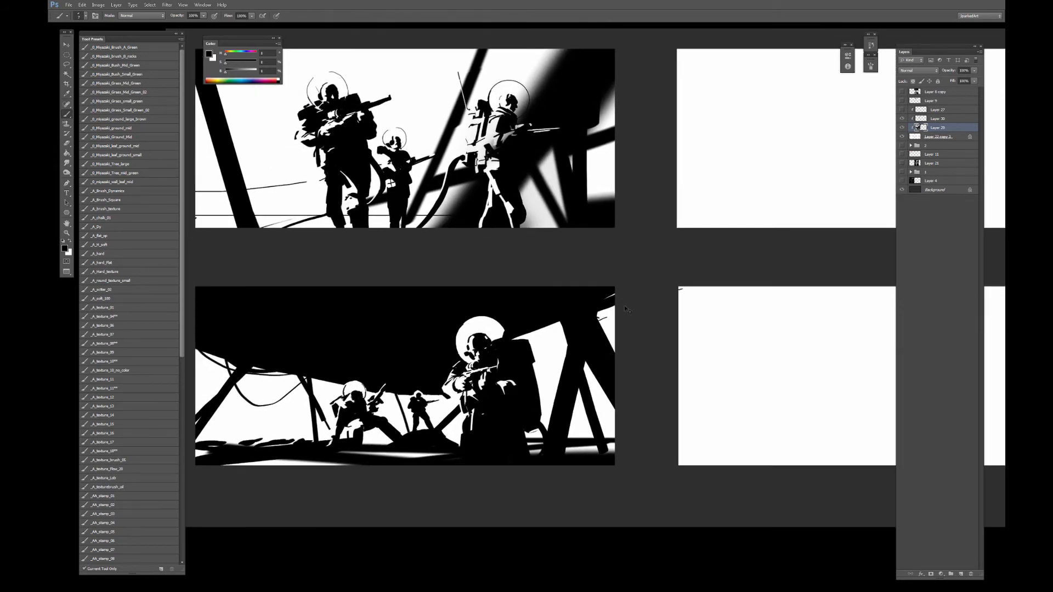
pyautogui.moveTo(628, 294); pyautogui.dragTo(578, 284)
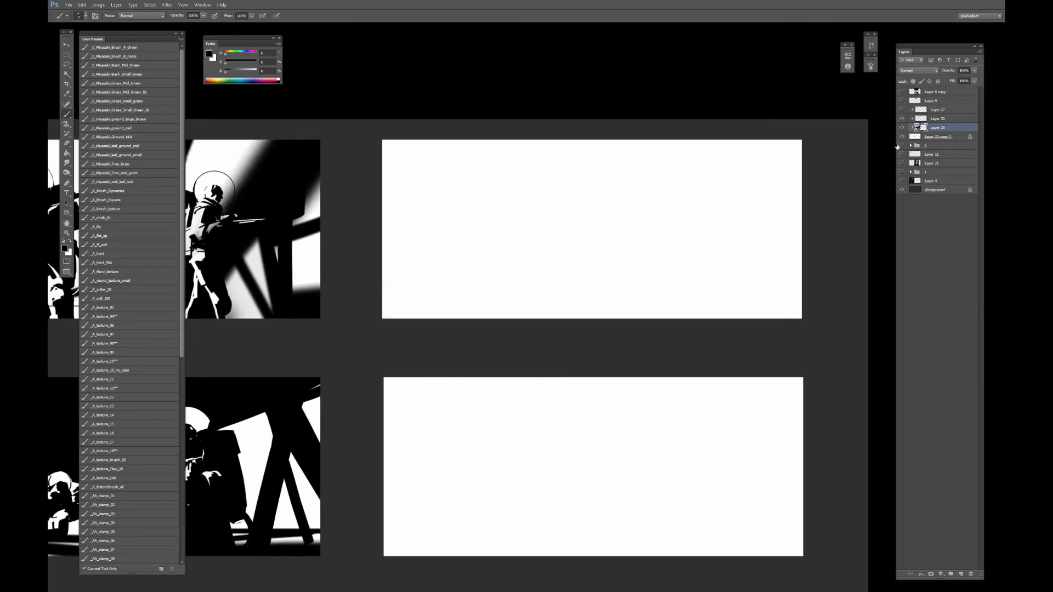
pyautogui.press(']')
pyautogui.press(']')
pyautogui.press(']')
pyautogui.press(']')
pyautogui.press(']')
pyautogui.press(']')
pyautogui.press(']')
pyautogui.press(']')
pyautogui.press(']')
pyautogui.moveTo(581, 212); pyautogui.dragTo(505, 207)
pyautogui.moveTo(427, 139); pyautogui.dragTo(697, 403)
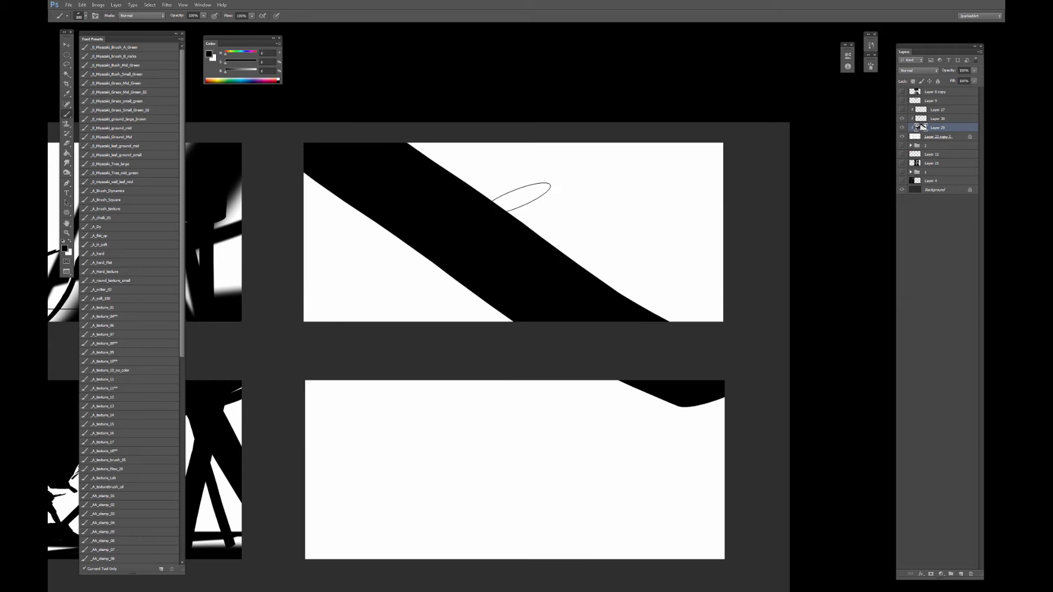
# Cross the upper panel's diagonal band with more black beams, leaving white wedges between them.
pyautogui.moveTo(411, 299)
pyautogui.mouseDown()
pyautogui.moveTo(677, 172)
pyautogui.moveTo(576, 214)
pyautogui.mouseUp()
pyautogui.moveTo(362, 303)
pyautogui.mouseDown()
pyautogui.moveTo(384, 307)
pyautogui.moveTo(691, 230)
pyautogui.moveTo(466, 307)
pyautogui.moveTo(757, 250)
pyautogui.mouseUp()
pyautogui.moveTo(585, 328); pyautogui.dragTo(601, 261)
# Block in a large black central mass and a slanted black beam in the blank lower panel.
pyautogui.moveTo(470, 323)
pyautogui.mouseDown()
pyautogui.moveTo(557, 461)
pyautogui.moveTo(583, 412)
pyautogui.moveTo(675, 329)
pyautogui.moveTo(645, 471)
pyautogui.mouseUp()
pyautogui.press('[')
pyautogui.press('[')
pyautogui.moveTo(428, 379)
pyautogui.mouseDown()
pyautogui.moveTo(360, 346)
pyautogui.moveTo(414, 494)
pyautogui.mouseUp()
pyautogui.press('[')
pyautogui.press('[')
pyautogui.press('[')
pyautogui.click(334, 319)
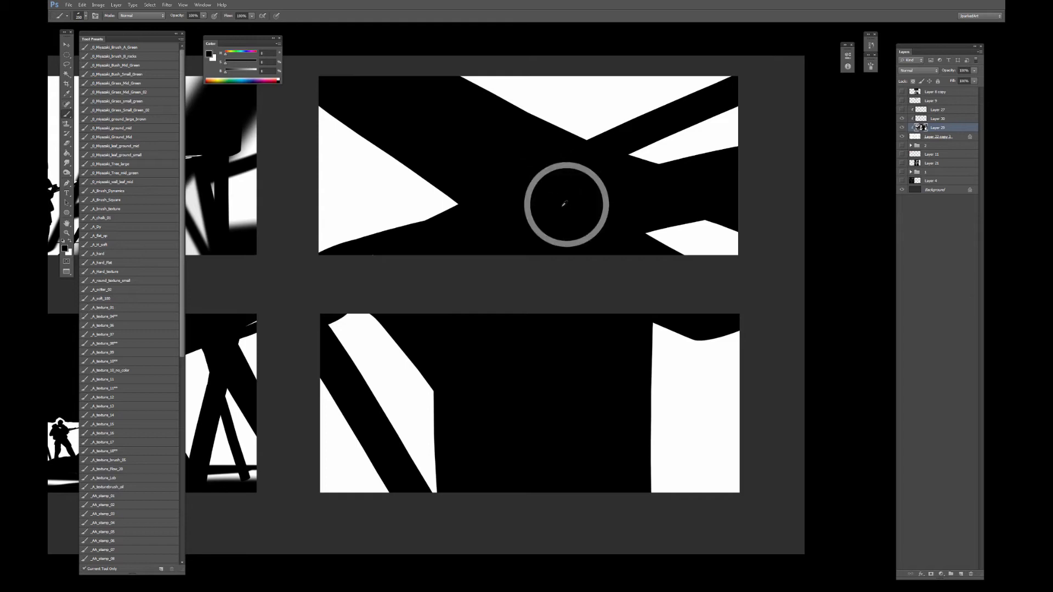
# Make a round selection in the upper panel's black mass, fill it with white as a helmet, and deselect.
pyautogui.keyDown('alt'); pyautogui.click(414, 377); pyautogui.keyUp('alt')
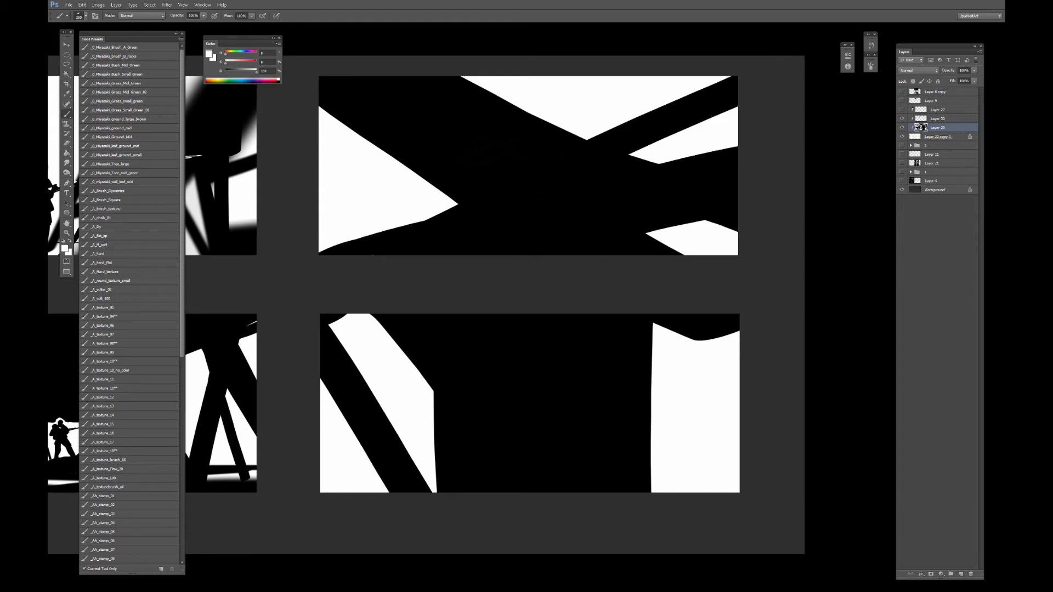
pyautogui.moveTo(492, 167); pyautogui.dragTo(471, 185)
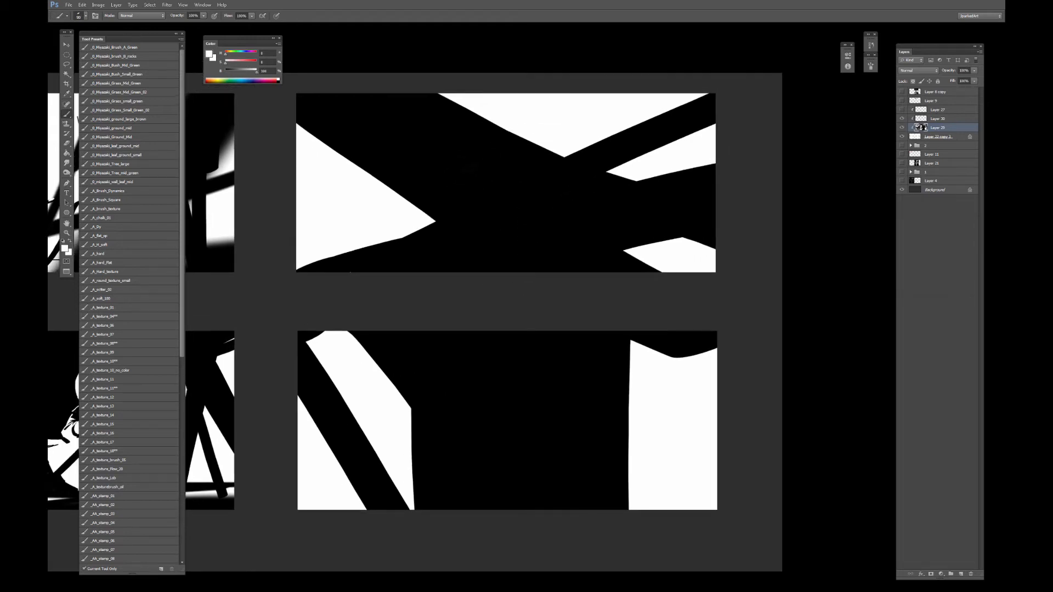
pyautogui.press('m')
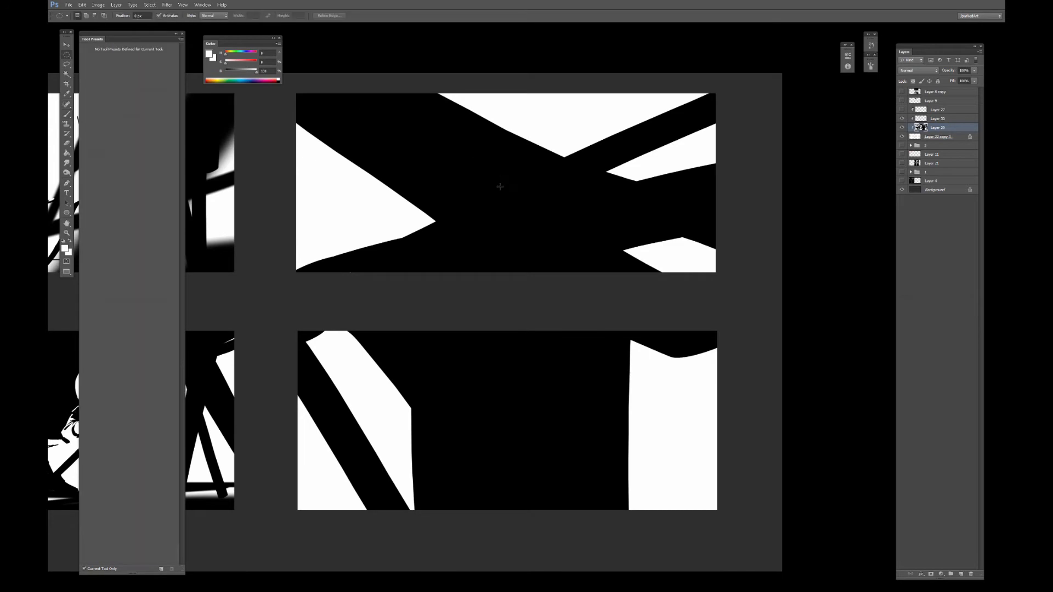
pyautogui.moveTo(443, 139); pyautogui.dragTo(510, 203)
pyautogui.press('b')
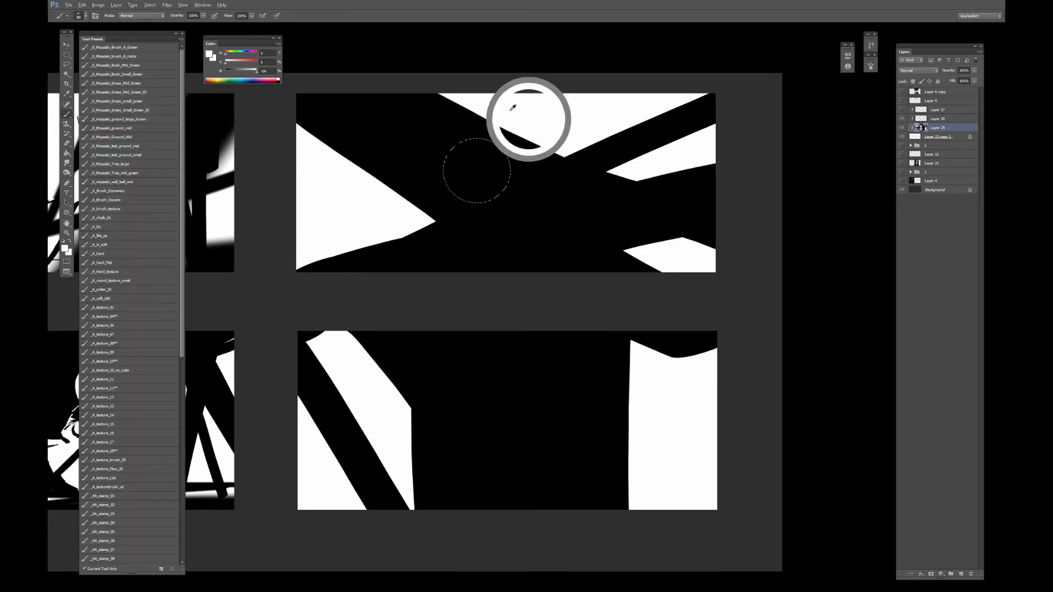
pyautogui.moveTo(447, 159)
pyautogui.mouseDown()
pyautogui.moveTo(499, 165)
pyautogui.moveTo(477, 189)
pyautogui.moveTo(505, 175)
pyautogui.mouseUp()
pyautogui.hotkey('ctrl', 'd')
# Paint a black head profile and shoulders inside the white helmet disc of the upper panel.
pyautogui.press('x')
pyautogui.press('[')
pyautogui.press('[')
pyautogui.press('[')
pyautogui.press('[')
pyautogui.press('[')
pyautogui.press('[')
pyautogui.press('[')
pyautogui.press('[')
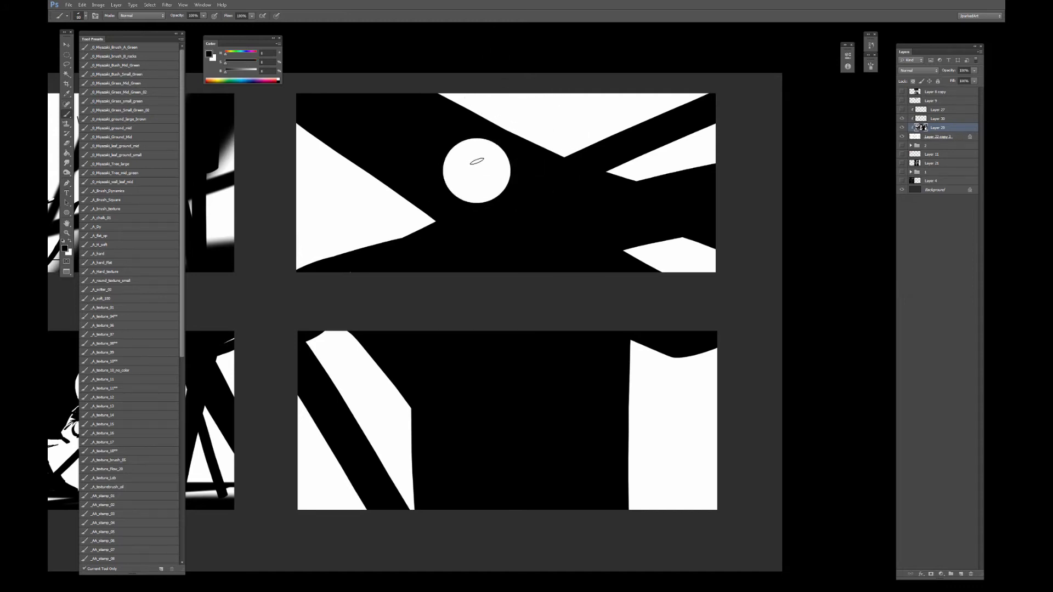
pyautogui.click(479, 163)
pyautogui.hotkey('ctrl', '+')
pyautogui.moveTo(442, 126)
pyautogui.mouseDown()
pyautogui.moveTo(453, 176)
pyautogui.moveTo(458, 153)
pyautogui.mouseUp()
pyautogui.press('[')
pyautogui.press('[')
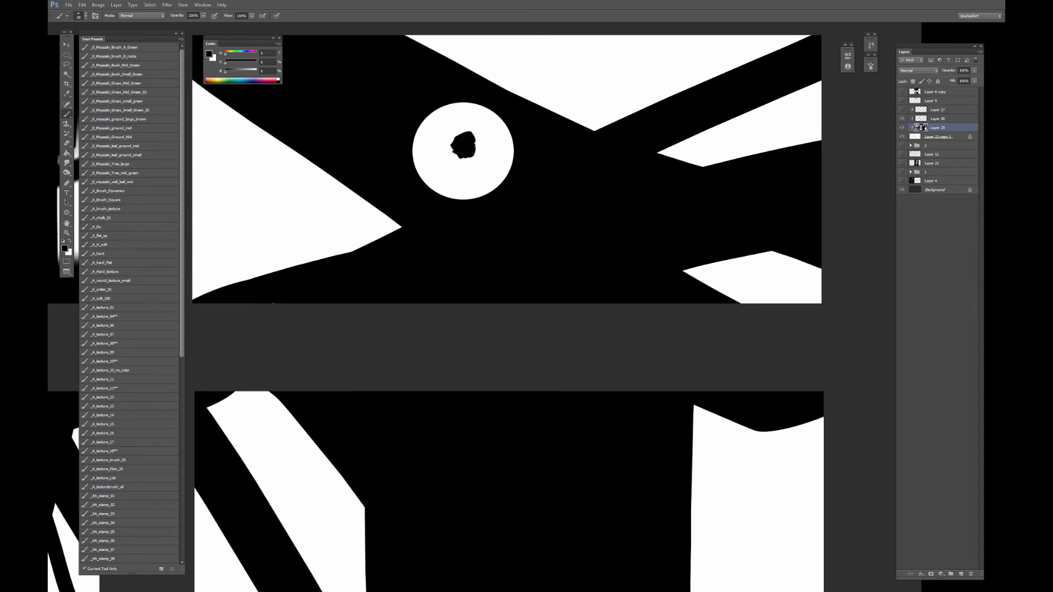
pyautogui.moveTo(472, 144); pyautogui.dragTo(473, 158)
pyautogui.moveTo(441, 171)
pyautogui.mouseDown()
pyautogui.moveTo(460, 183)
pyautogui.moveTo(480, 170)
pyautogui.moveTo(476, 180)
pyautogui.mouseUp()
pyautogui.press('[')
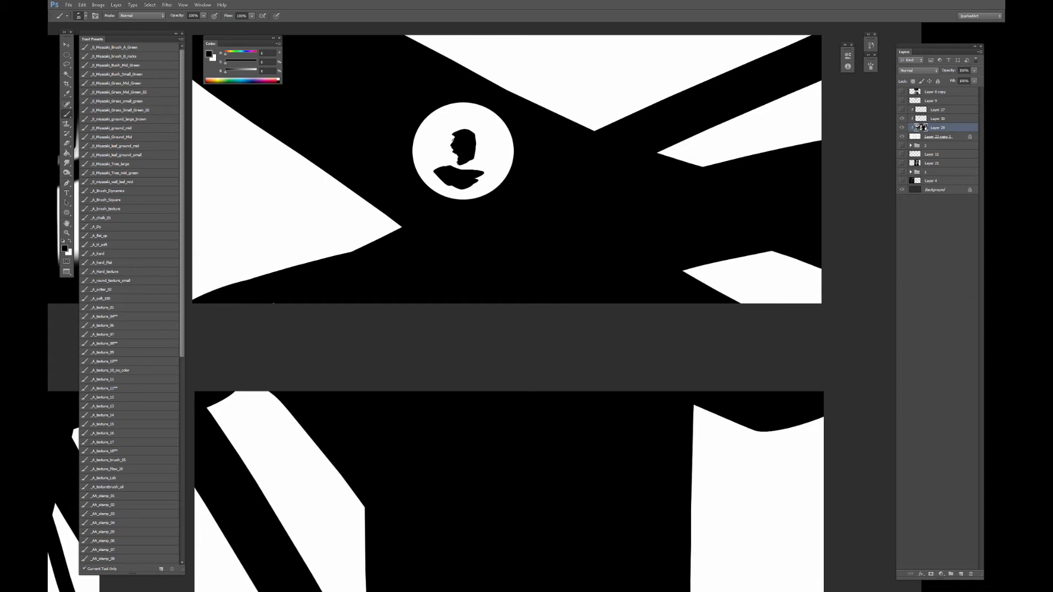
# Paint over the head and shoulders inside the helmet disc with white using a larger brush.
pyautogui.press('x')
pyautogui.press(']')
pyautogui.press(']')
pyautogui.press(']')
pyautogui.press(']')
pyautogui.press(']')
pyautogui.press(']')
pyautogui.press(']')
pyautogui.press(']')
pyautogui.moveTo(464, 139)
pyautogui.mouseDown()
pyautogui.moveTo(458, 174)
pyautogui.moveTo(487, 193)
pyautogui.mouseUp()
# Cut the base of the helmet disc with a black shoulder line and paint a shadowed black head and collar inside it.
pyautogui.press('x')
pyautogui.press('[')
pyautogui.press('[')
pyautogui.press('[')
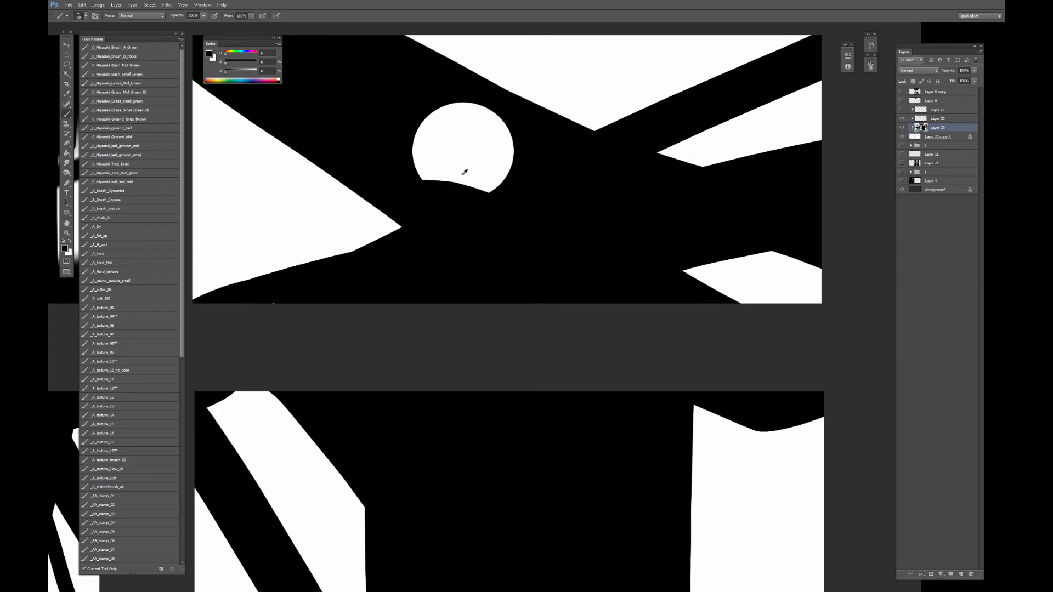
pyautogui.press('[')
pyautogui.press('[')
pyautogui.press('[')
pyautogui.press('[')
pyautogui.press('[')
pyautogui.moveTo(447, 144)
pyautogui.mouseDown()
pyautogui.moveTo(465, 128)
pyautogui.moveTo(469, 148)
pyautogui.moveTo(461, 147)
pyautogui.moveTo(455, 129)
pyautogui.moveTo(463, 148)
pyautogui.moveTo(480, 151)
pyautogui.moveTo(470, 121)
pyautogui.moveTo(460, 144)
pyautogui.mouseUp()
pyautogui.press('x')
pyautogui.press('x')
pyautogui.moveTo(459, 132)
pyautogui.mouseDown()
pyautogui.moveTo(464, 166)
pyautogui.moveTo(478, 151)
pyautogui.moveTo(452, 138)
pyautogui.moveTo(477, 138)
pyautogui.moveTo(469, 168)
pyautogui.moveTo(440, 149)
pyautogui.moveTo(483, 160)
pyautogui.mouseUp()
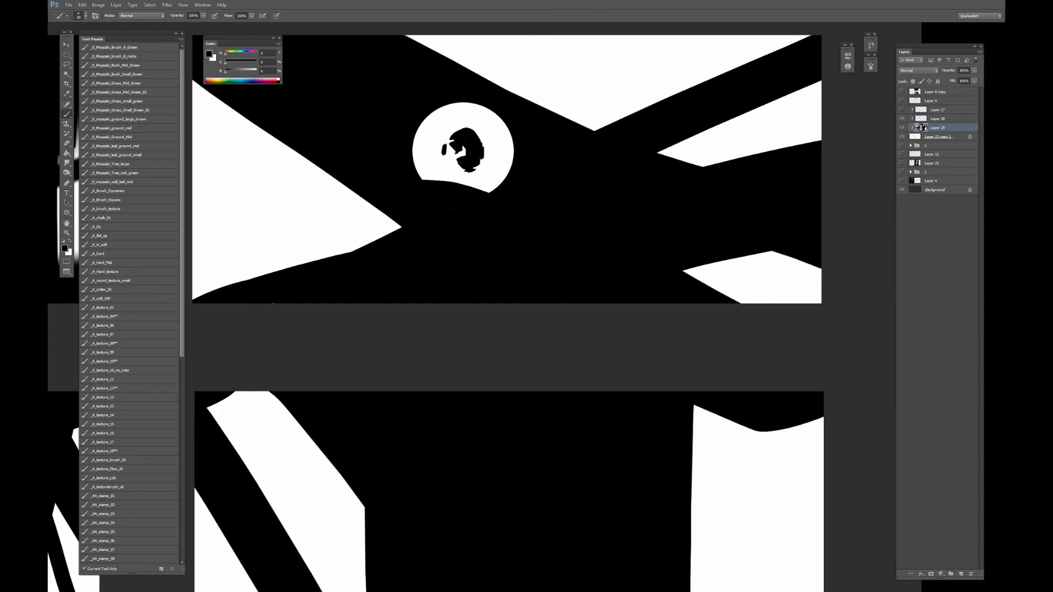
pyautogui.moveTo(447, 169)
pyautogui.mouseDown()
pyautogui.moveTo(480, 172)
pyautogui.moveTo(487, 189)
pyautogui.moveTo(463, 182)
pyautogui.moveTo(499, 185)
pyautogui.moveTo(492, 175)
pyautogui.mouseUp()
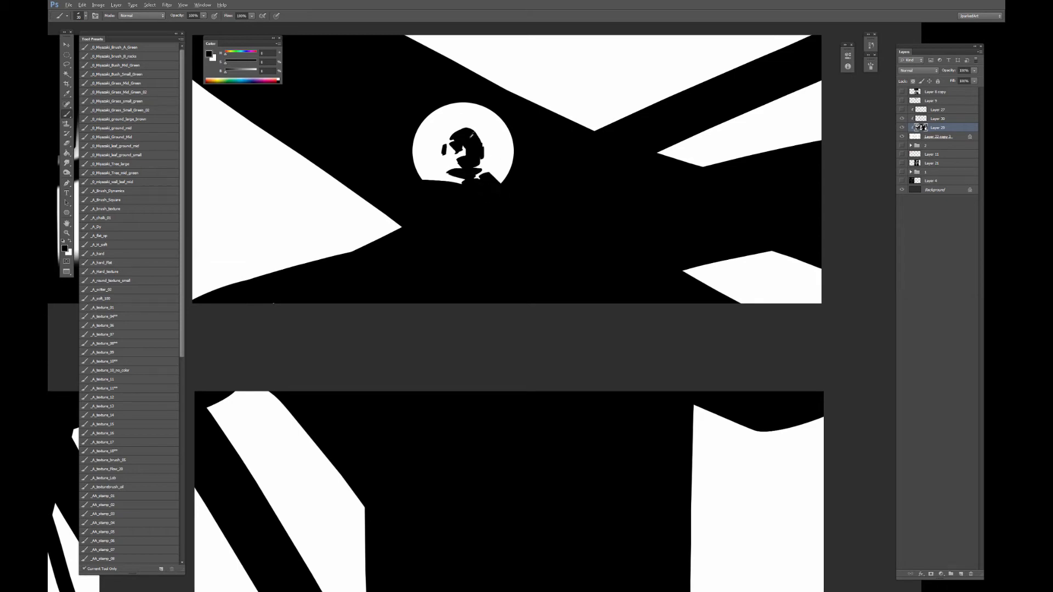
pyautogui.moveTo(459, 130); pyautogui.dragTo(460, 130)
# Paint white highlights along the new soldier's shoulder and outer arm, and trim them with black.
pyautogui.press('x')
pyautogui.press(']')
pyautogui.press(']')
pyautogui.moveTo(417, 189)
pyautogui.mouseDown()
pyautogui.moveTo(398, 199)
pyautogui.moveTo(390, 183)
pyautogui.moveTo(385, 267)
pyautogui.mouseUp()
pyautogui.press('x')
pyautogui.moveTo(397, 222); pyautogui.dragTo(388, 258)
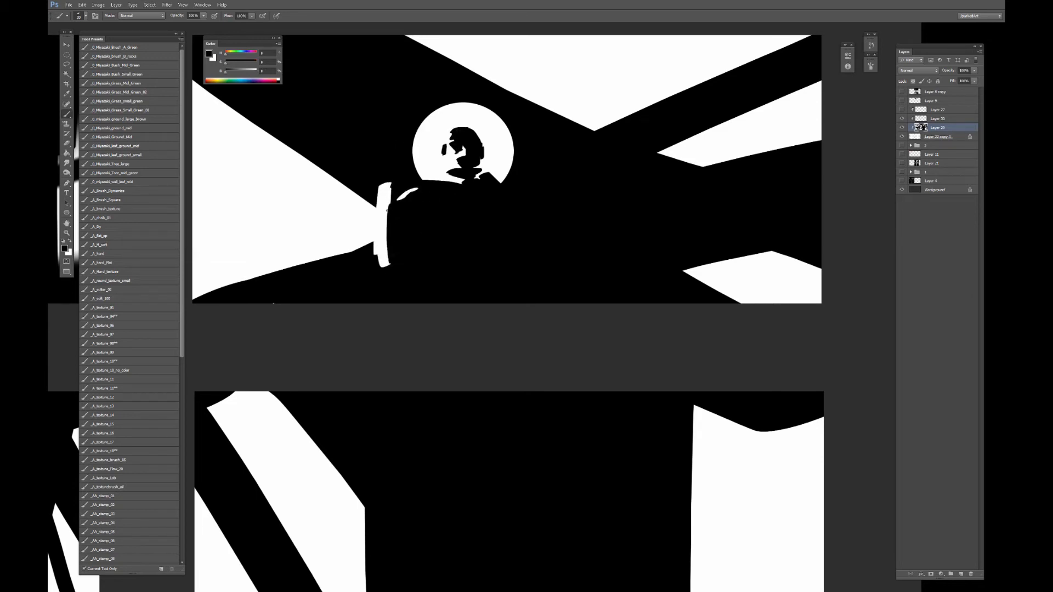
# Paint the soldier's white sleeve highlights, gloved hands and a long rifle barrel across the black torso in the upper panel.
pyautogui.moveTo(388, 199); pyautogui.dragTo(386, 265)
pyautogui.keyDown('alt'); pyautogui.click(360, 219); pyautogui.keyUp('alt')
pyautogui.moveTo(412, 193)
pyautogui.mouseDown()
pyautogui.moveTo(387, 218)
pyautogui.moveTo(379, 252)
pyautogui.mouseUp()
pyautogui.moveTo(421, 214)
pyautogui.mouseDown()
pyautogui.moveTo(396, 241)
pyautogui.moveTo(606, 177)
pyautogui.mouseUp()
pyautogui.moveTo(487, 225); pyautogui.dragTo(555, 215)
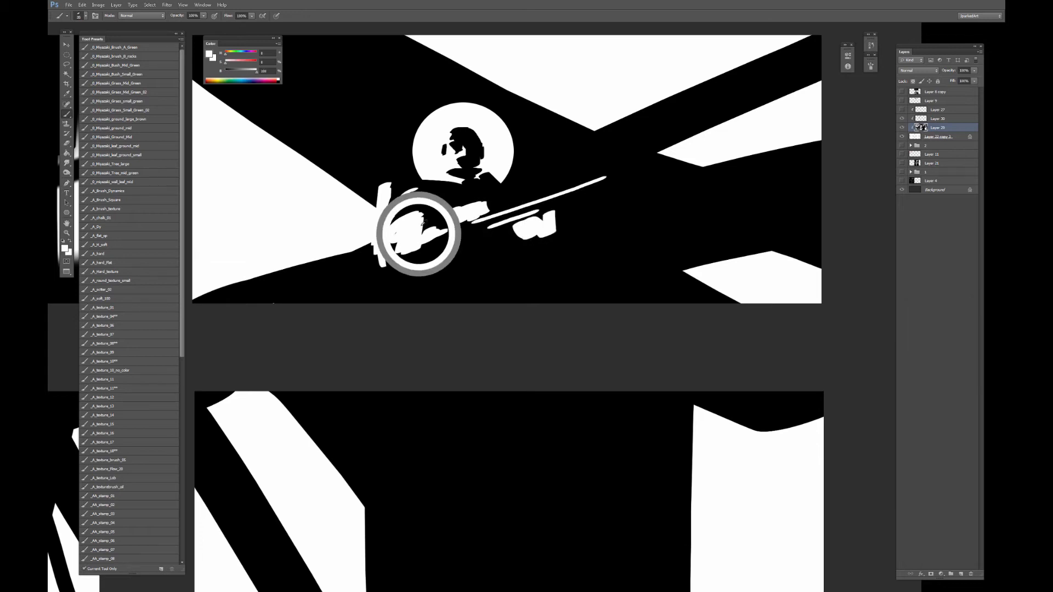
pyautogui.moveTo(420, 245)
pyautogui.mouseDown()
pyautogui.moveTo(474, 237)
pyautogui.moveTo(409, 237)
pyautogui.moveTo(414, 218)
pyautogui.moveTo(399, 238)
pyautogui.moveTo(389, 234)
pyautogui.mouseUp()
pyautogui.press('x')
pyautogui.press('x')
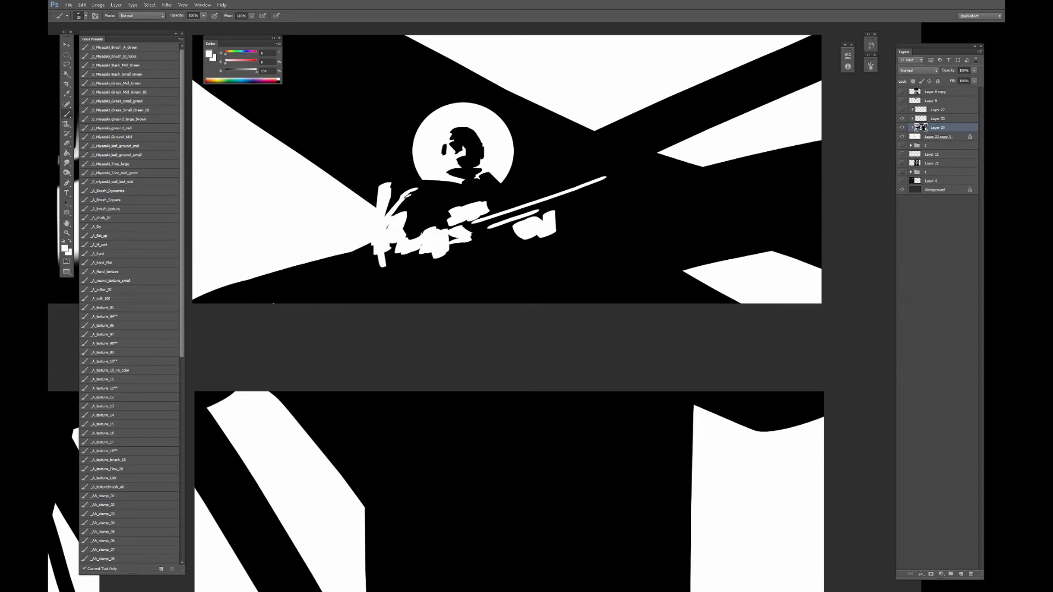
# Extend the white strip along the soldier's back down to the panel's lower border and trim its upper end with black.
pyautogui.moveTo(414, 195)
pyautogui.mouseDown()
pyautogui.moveTo(377, 273)
pyautogui.moveTo(381, 301)
pyautogui.mouseUp()
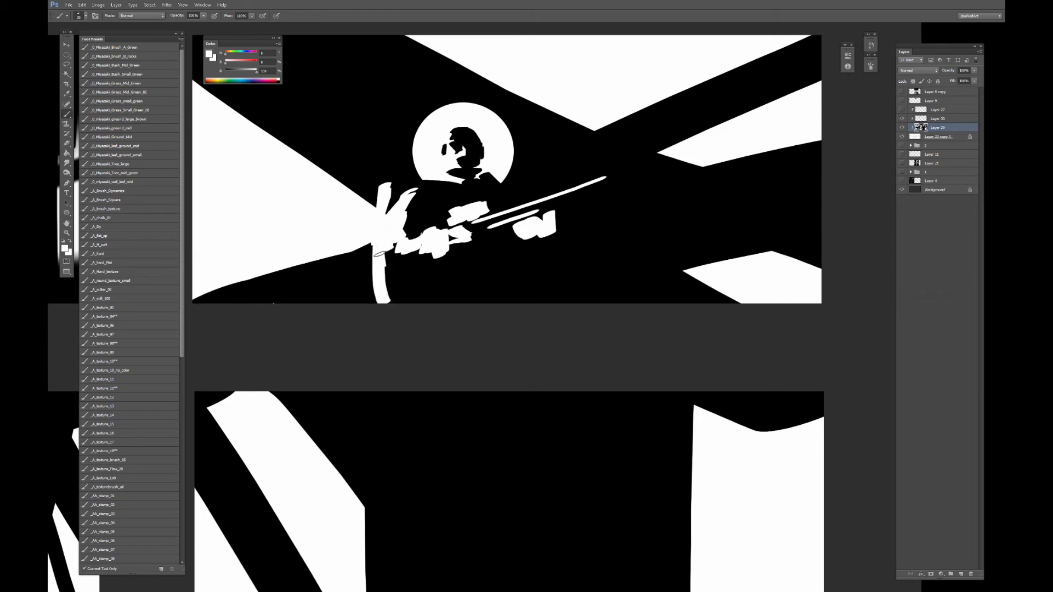
pyautogui.moveTo(380, 252); pyautogui.dragTo(384, 303)
pyautogui.keyDown('alt'); pyautogui.click(406, 185); pyautogui.keyUp('alt')
pyautogui.moveTo(390, 184); pyautogui.dragTo(390, 210)
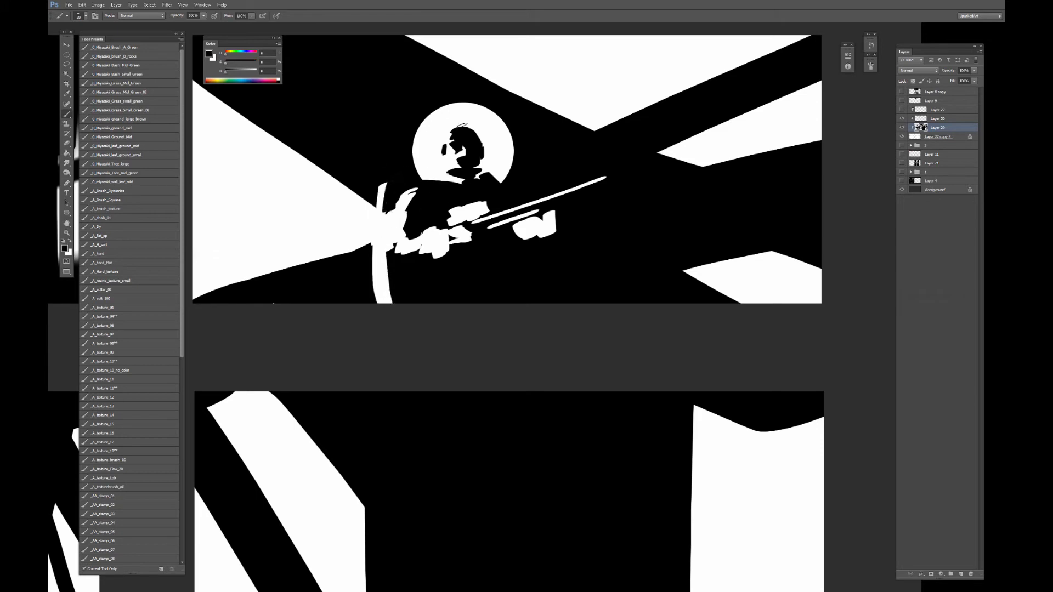
# Refine the soldier's head inside the helmet disc with small black and white strokes on the face, neck and collar.
pyautogui.keyDown('alt'); pyautogui.click(435, 199); pyautogui.keyUp('alt')
pyautogui.moveTo(446, 156); pyautogui.dragTo(446, 160)
pyautogui.keyDown('alt'); pyautogui.click(456, 155); pyautogui.keyUp('alt')
pyautogui.keyDown('alt'); pyautogui.click(465, 162); pyautogui.keyUp('alt')
pyautogui.keyDown('alt'); pyautogui.click(460, 167); pyautogui.keyUp('alt')
pyautogui.keyDown('alt'); pyautogui.click(471, 161); pyautogui.keyUp('alt')
pyautogui.keyDown('alt'); pyautogui.click(450, 152); pyautogui.keyUp('alt')
pyautogui.moveTo(452, 140); pyautogui.dragTo(459, 128)
pyautogui.keyDown('alt'); pyautogui.click(448, 137); pyautogui.keyUp('alt')
pyautogui.moveTo(456, 133)
pyautogui.mouseDown()
pyautogui.moveTo(451, 140)
pyautogui.moveTo(466, 144)
pyautogui.mouseUp()
pyautogui.keyDown('alt'); pyautogui.click(461, 144); pyautogui.keyUp('alt')
pyautogui.keyDown('alt'); pyautogui.click(451, 138); pyautogui.keyUp('alt')
pyautogui.keyDown('alt'); pyautogui.click(472, 148); pyautogui.keyUp('alt')
pyautogui.moveTo(482, 162); pyautogui.dragTo(490, 172)
# Paint thin curved white highlights on the soldier's lower torso beside the back strip and trim them with black.
pyautogui.keyDown('alt'); pyautogui.click(377, 195); pyautogui.keyUp('alt')
pyautogui.moveTo(388, 283)
pyautogui.mouseDown()
pyautogui.moveTo(403, 274)
pyautogui.moveTo(392, 303)
pyautogui.moveTo(412, 282)
pyautogui.moveTo(409, 303)
pyautogui.mouseUp()
pyautogui.keyDown('alt'); pyautogui.click(419, 290); pyautogui.keyUp('alt')
pyautogui.keyDown('alt'); pyautogui.click(379, 282); pyautogui.keyUp('alt')
pyautogui.press('[')
pyautogui.keyDown('alt'); pyautogui.click(422, 296); pyautogui.keyUp('alt')
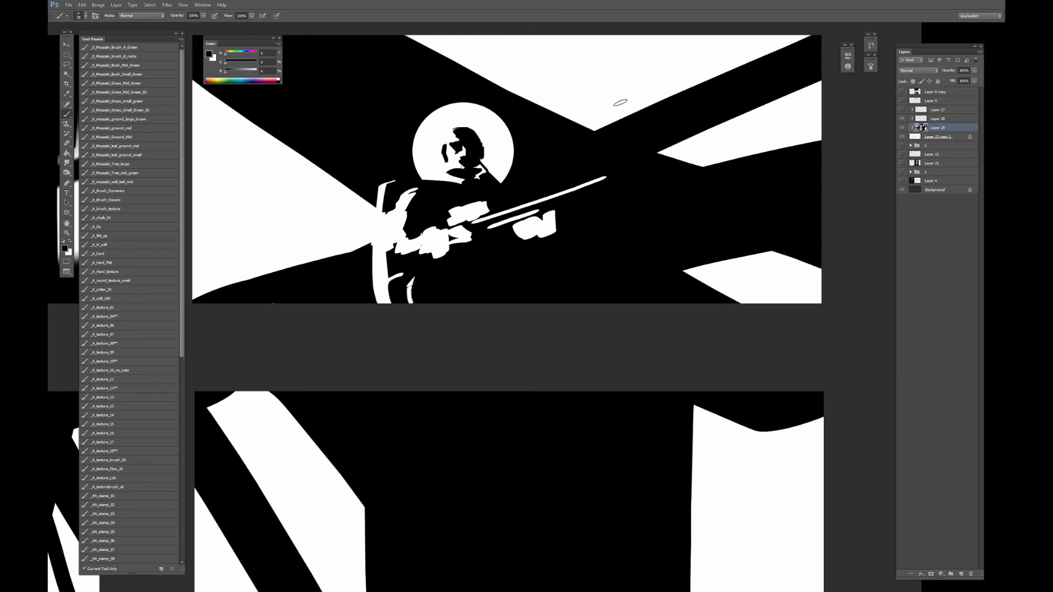
# Shape a curved white magazine under the rifle and separate it from the front hand with fine black lines.
pyautogui.moveTo(538, 237)
pyautogui.mouseDown()
pyautogui.moveTo(538, 216)
pyautogui.moveTo(557, 223)
pyautogui.moveTo(556, 236)
pyautogui.moveTo(542, 218)
pyautogui.moveTo(556, 229)
pyautogui.moveTo(525, 232)
pyautogui.moveTo(521, 220)
pyautogui.moveTo(514, 245)
pyautogui.moveTo(530, 263)
pyautogui.mouseUp()
pyautogui.keyDown('alt'); pyautogui.click(527, 233); pyautogui.keyUp('alt')
pyautogui.press('[')
pyautogui.press('[')
pyautogui.press('[')
pyautogui.keyDown('alt'); pyautogui.click(556, 219); pyautogui.keyUp('alt')
pyautogui.keyDown('alt'); pyautogui.click(516, 228); pyautogui.keyUp('alt')
pyautogui.press(']')
pyautogui.press(']')
pyautogui.keyDown('alt'); pyautogui.click(522, 266); pyautogui.keyUp('alt')
pyautogui.moveTo(517, 225); pyautogui.dragTo(521, 255)
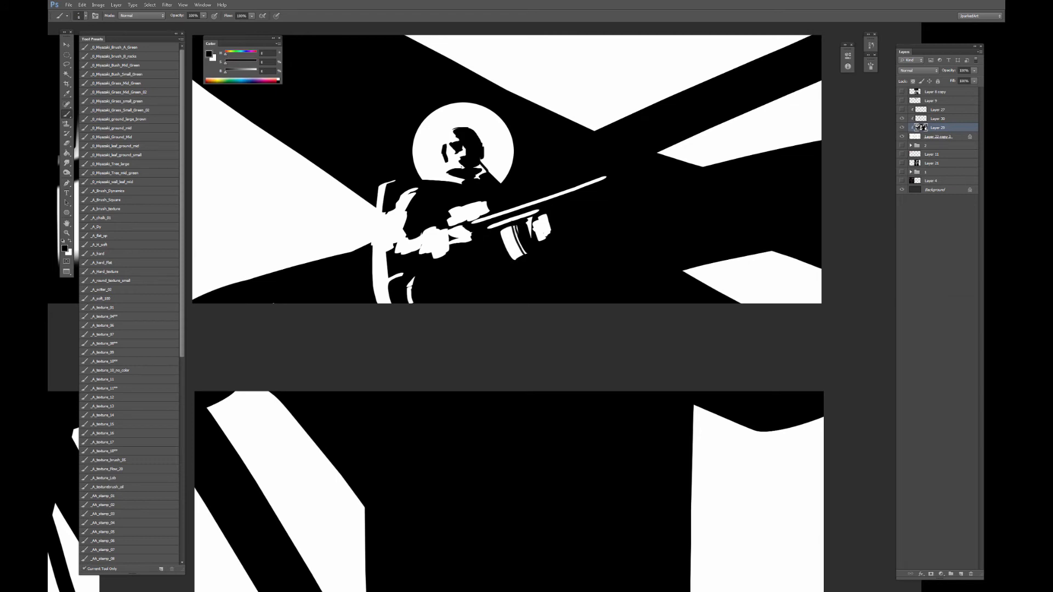
# Paint black beams, struts and thin girder lines across the white background shapes on the upper panel's right side.
pyautogui.hotkey('ctrl', '-')
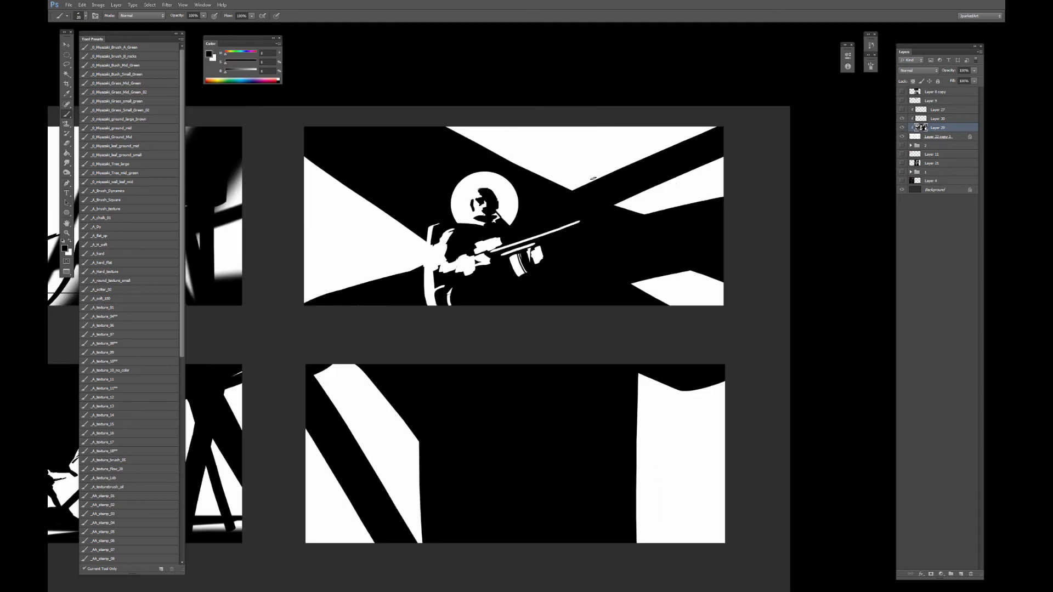
pyautogui.press(']')
pyautogui.moveTo(566, 189); pyautogui.dragTo(688, 136)
pyautogui.moveTo(588, 160)
pyautogui.mouseDown()
pyautogui.moveTo(672, 208)
pyautogui.moveTo(699, 203)
pyautogui.mouseUp()
pyautogui.press('[')
pyautogui.press('[')
pyautogui.moveTo(652, 279)
pyautogui.mouseDown()
pyautogui.moveTo(653, 300)
pyautogui.moveTo(669, 304)
pyautogui.moveTo(648, 295)
pyautogui.moveTo(700, 274)
pyautogui.moveTo(673, 305)
pyautogui.mouseUp()
pyautogui.press('[')
pyautogui.press('[')
pyautogui.press('[')
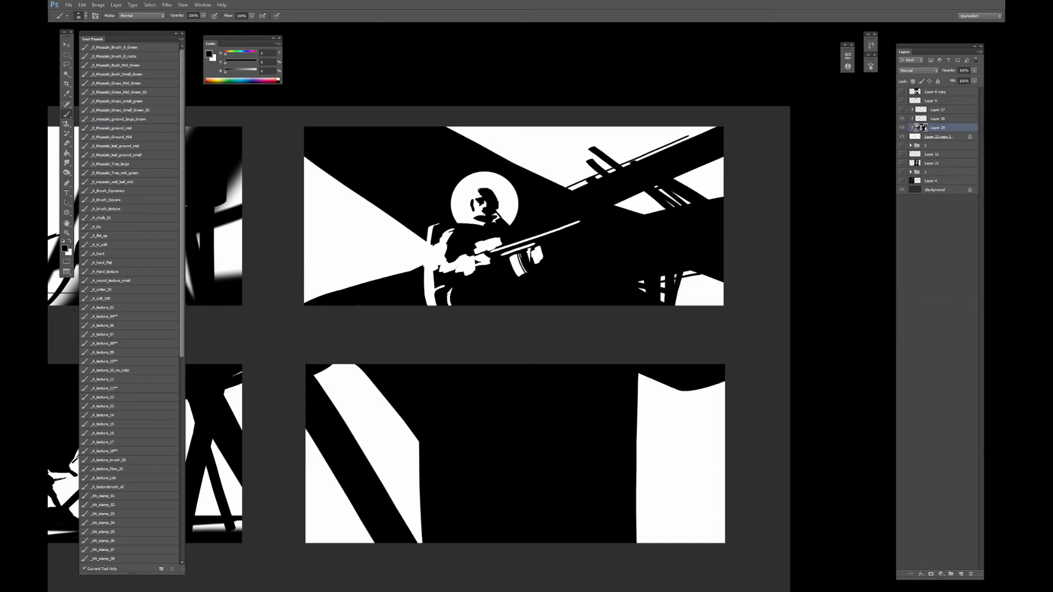
# Trim the soldier's shoulder line and back strip with black, and add a thin antenna-like spike above the back.
pyautogui.hotkey('ctrl', '+')
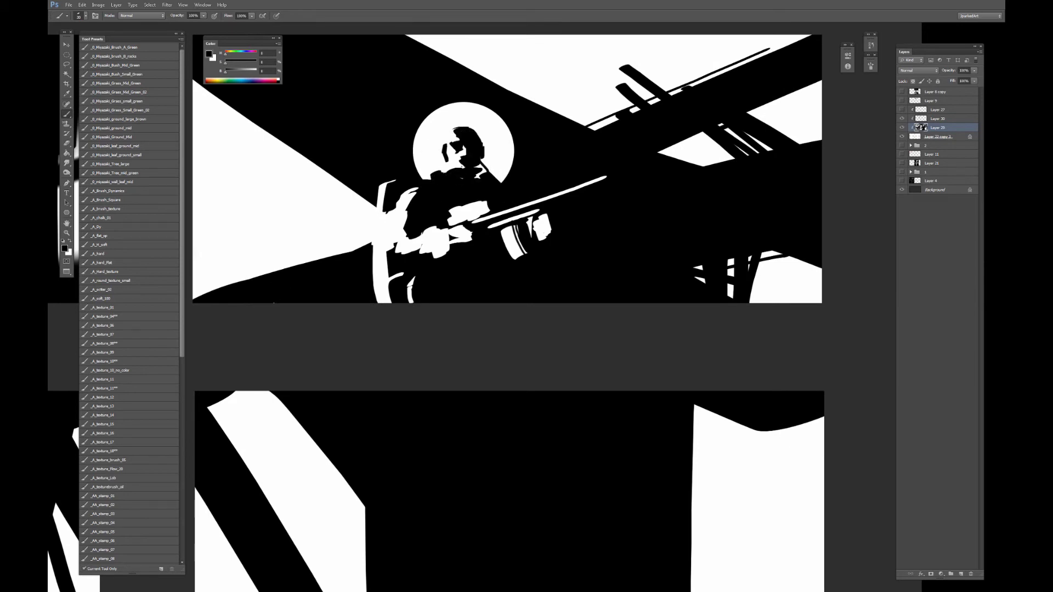
pyautogui.moveTo(494, 176); pyautogui.dragTo(505, 183)
pyautogui.moveTo(385, 202); pyautogui.dragTo(386, 236)
pyautogui.press('x')
pyautogui.moveTo(375, 155); pyautogui.dragTo(379, 182)
pyautogui.press('x')
pyautogui.press('x')
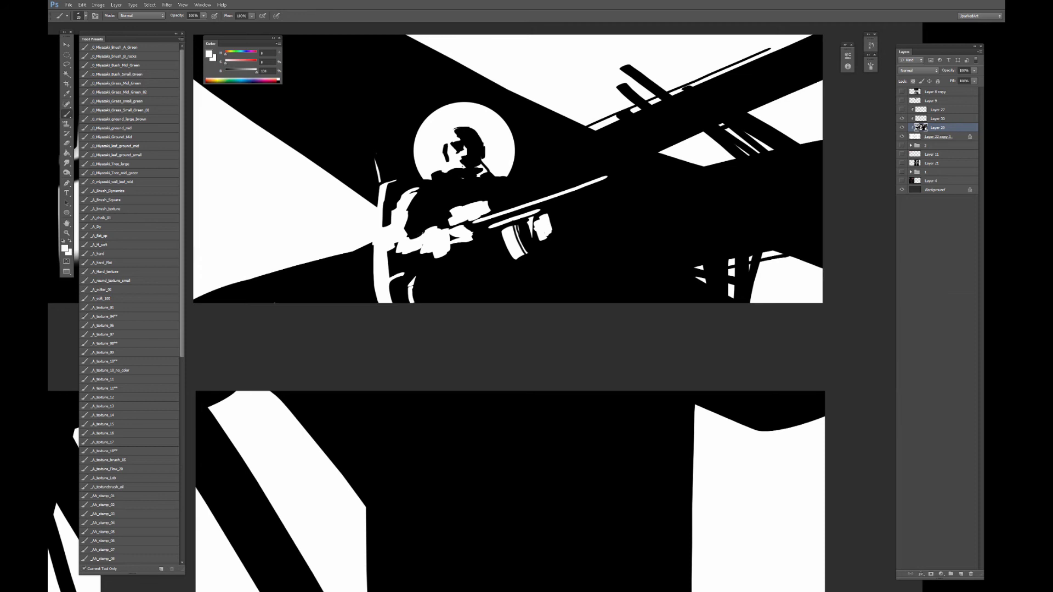
# Carve the white shape above the rifle's stock into smaller details and adjust the trigger hand with black and white strokes.
pyautogui.press('x')
pyautogui.moveTo(420, 233)
pyautogui.mouseDown()
pyautogui.moveTo(443, 242)
pyautogui.moveTo(451, 238)
pyautogui.moveTo(433, 221)
pyautogui.moveTo(483, 213)
pyautogui.moveTo(460, 220)
pyautogui.mouseUp()
pyautogui.hotkey('ctrl', 'z')
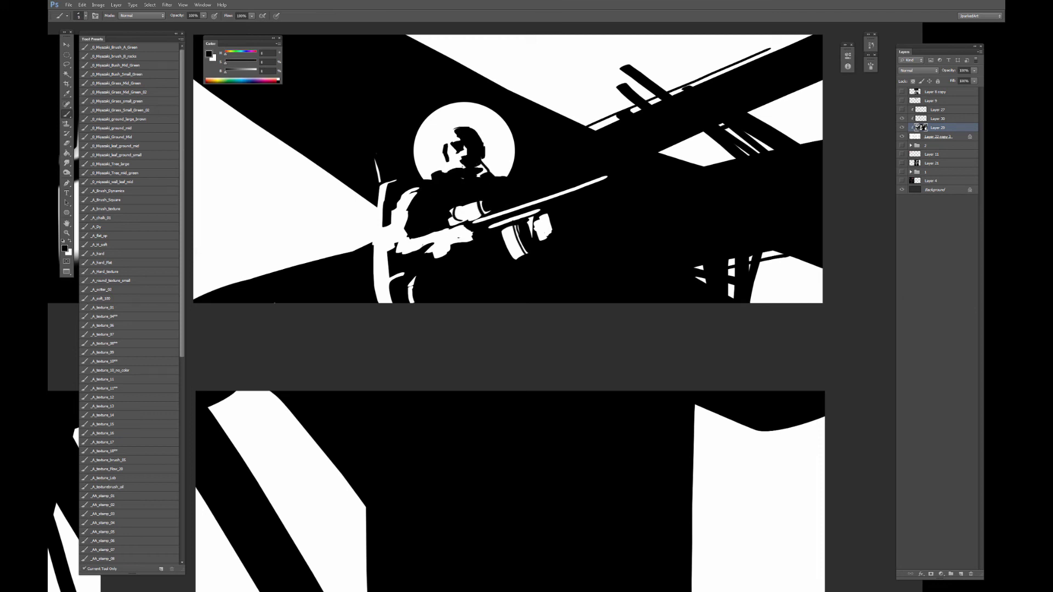
pyautogui.press('x')
pyautogui.moveTo(461, 210); pyautogui.dragTo(457, 221)
pyautogui.press('x')
pyautogui.click(485, 212)
pyautogui.click(478, 228)
pyautogui.moveTo(475, 215)
pyautogui.mouseDown()
pyautogui.moveTo(488, 214)
pyautogui.moveTo(481, 203)
pyautogui.mouseUp()
pyautogui.press('x')
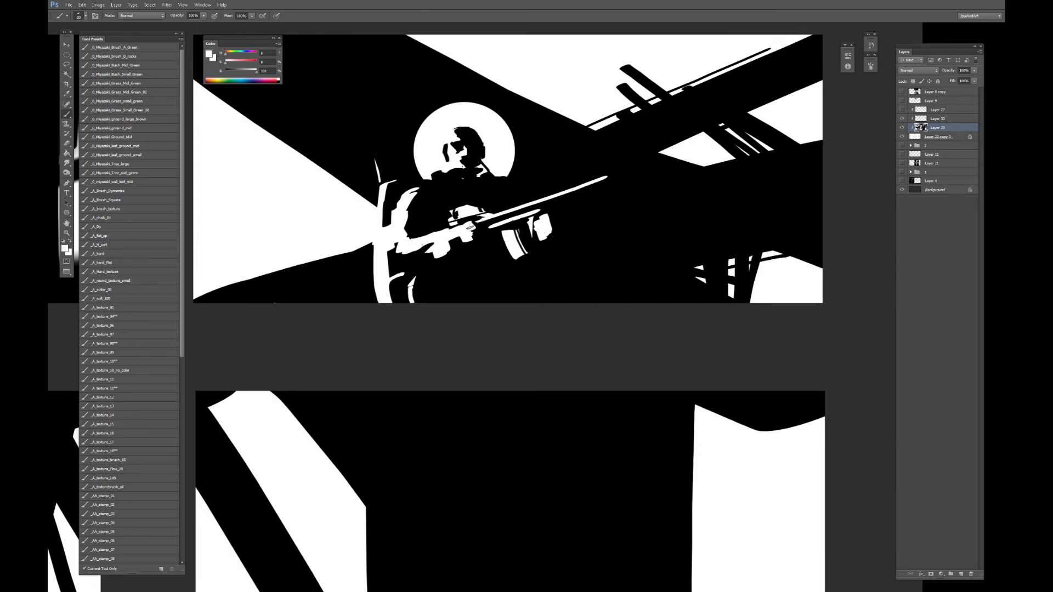
pyautogui.press('x')
pyautogui.press('x')
pyautogui.moveTo(467, 241)
pyautogui.mouseDown()
pyautogui.moveTo(455, 245)
pyautogui.moveTo(469, 244)
pyautogui.mouseUp()
pyautogui.press('x')
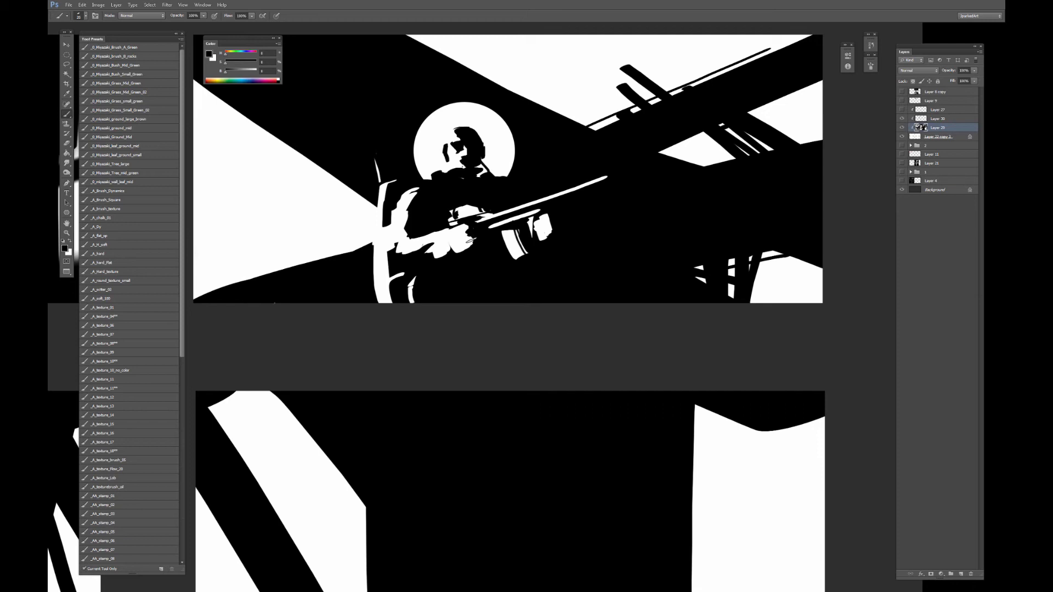
# Try to carve black finger and cuff lines into the white trigger hand.
pyautogui.moveTo(469, 240)
pyautogui.mouseDown()
pyautogui.moveTo(434, 246)
pyautogui.moveTo(448, 252)
pyautogui.mouseUp()
pyautogui.press('[')
pyautogui.press('[')
pyautogui.press('[')
pyautogui.press('[')
pyautogui.press('[')
pyautogui.press('[')
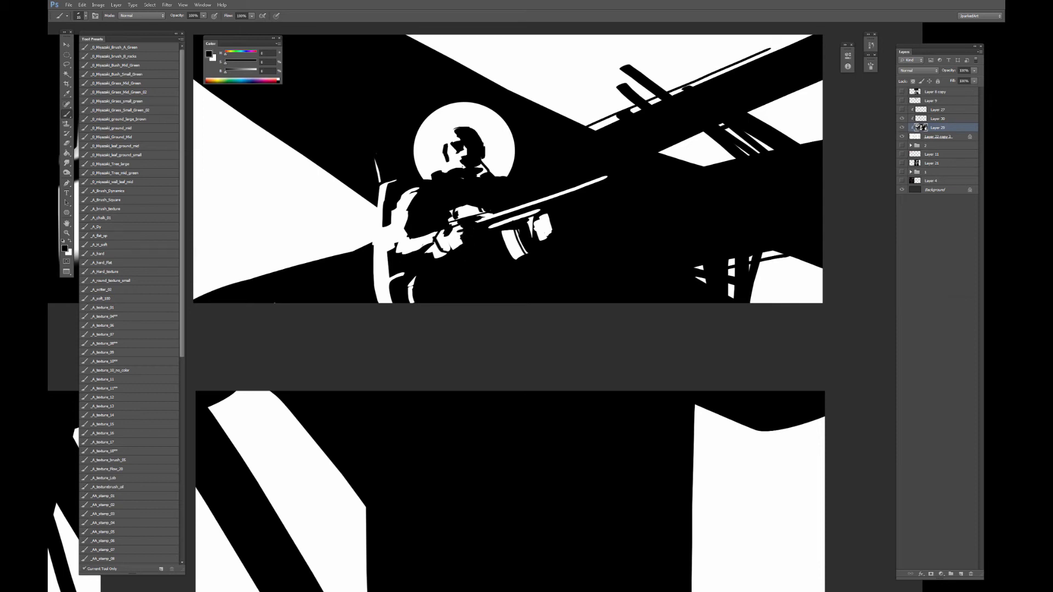
pyautogui.hotkey('ctrl', 'alt', 'z')
pyautogui.hotkey('ctrl', 'alt', 'z')
pyautogui.hotkey('ctrl', 'alt', 'z')
# Separate the trigger hand from the white sleeve with black and refine the glove and forearm edges.
pyautogui.click(426, 230)
pyautogui.press('x')
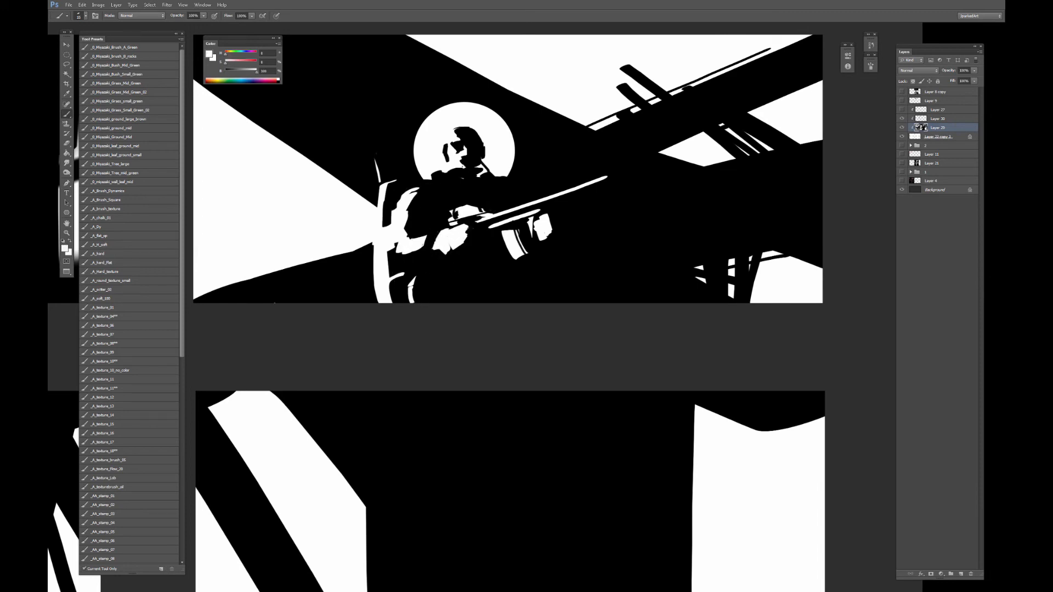
pyautogui.press('x')
pyautogui.moveTo(446, 241)
pyautogui.mouseDown()
pyautogui.moveTo(462, 249)
pyautogui.moveTo(451, 246)
pyautogui.mouseUp()
pyautogui.press('x')
pyautogui.moveTo(403, 234); pyautogui.dragTo(425, 244)
pyautogui.press('x')
# Paint two small black distant soldiers with white highlights on the ridge behind the main soldier.
pyautogui.hotkey('ctrl', '-')
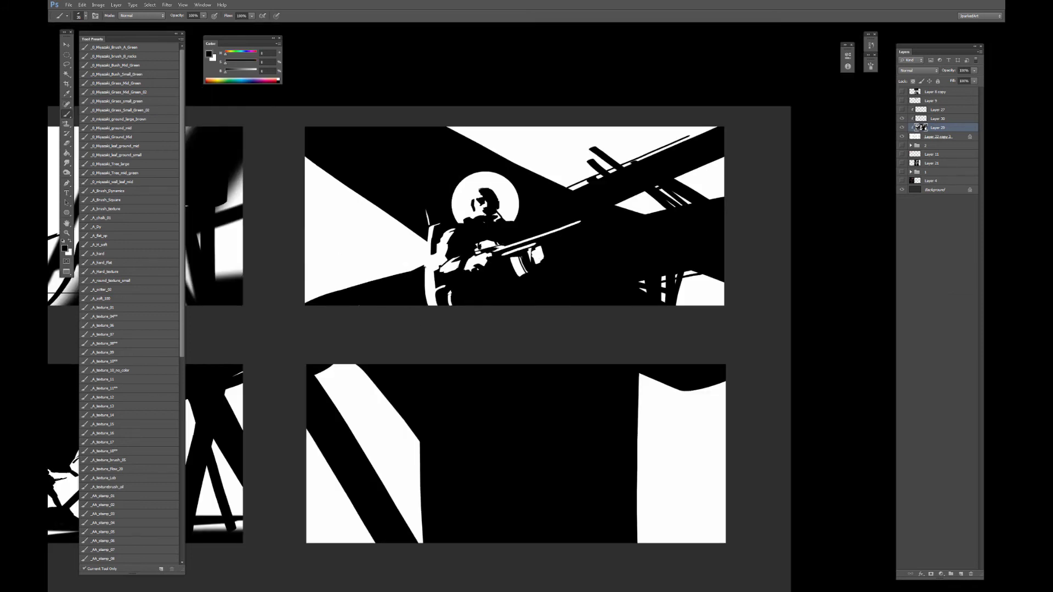
pyautogui.keyDown('alt'); pyautogui.click(405, 277); pyautogui.keyUp('alt')
pyautogui.moveTo(376, 267)
pyautogui.mouseDown()
pyautogui.moveTo(382, 261)
pyautogui.moveTo(374, 282)
pyautogui.moveTo(412, 261)
pyautogui.moveTo(376, 270)
pyautogui.moveTo(381, 278)
pyautogui.mouseUp()
pyautogui.press('x')
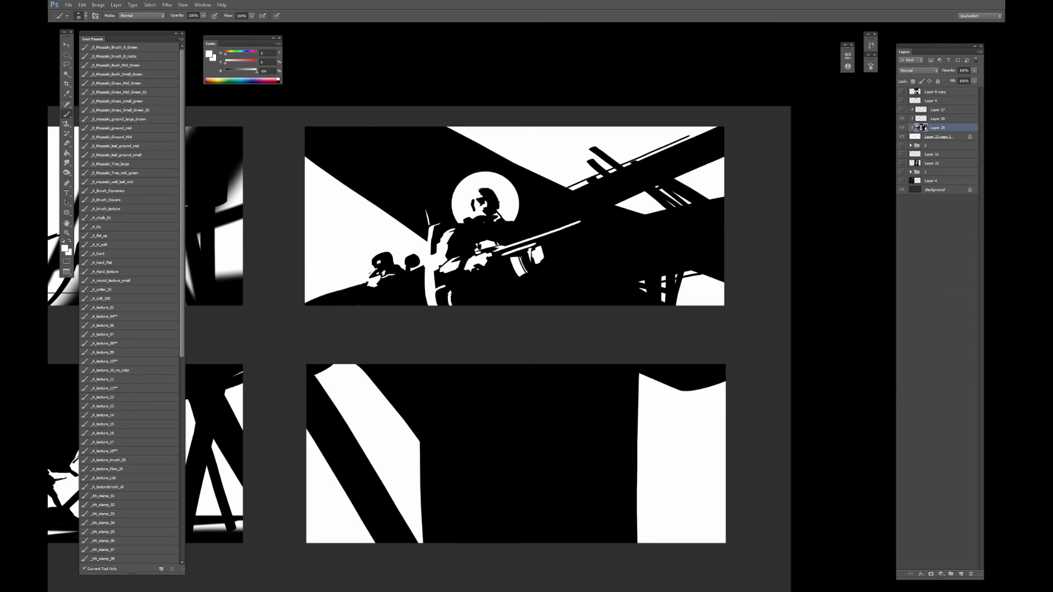
# Add diagonal black beams across the white area above the soldier's helmet.
pyautogui.press('x')
pyautogui.moveTo(534, 172); pyautogui.dragTo(498, 126)
pyautogui.moveTo(514, 164)
pyautogui.mouseDown()
pyautogui.moveTo(487, 126)
pyautogui.moveTo(450, 126)
pyautogui.mouseUp()
# Lay a straight, slanted white ground band across the lower panel with an enlarged brush.
pyautogui.press(']')
pyautogui.press(']')
pyautogui.press(']')
pyautogui.press(']')
pyautogui.press(']')
pyautogui.press(']')
pyautogui.press(']')
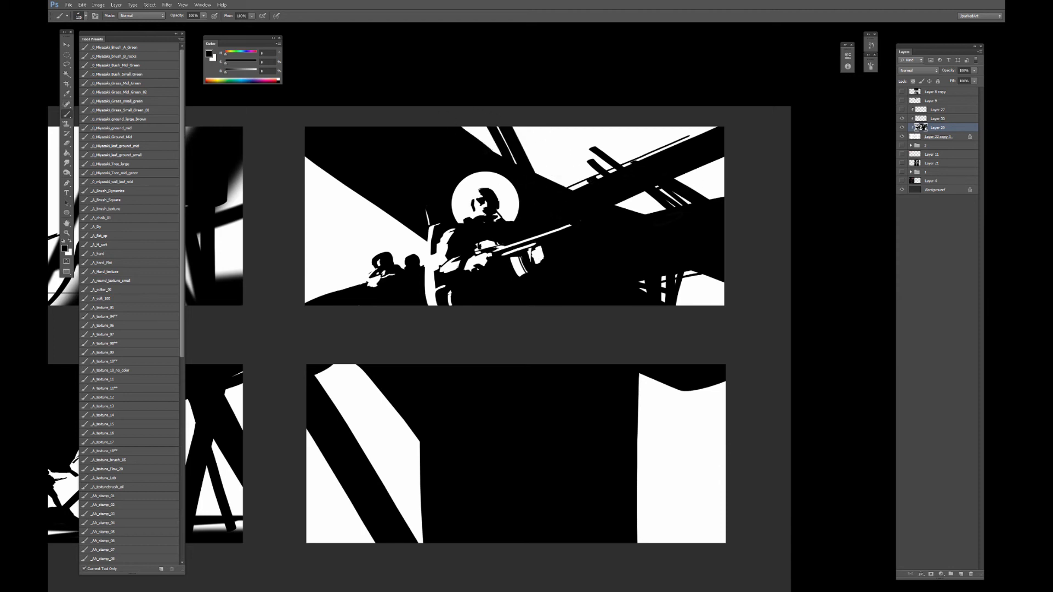
pyautogui.moveTo(436, 460); pyautogui.dragTo(469, 334)
pyautogui.keyDown('alt'); pyautogui.click(448, 346); pyautogui.keyUp('alt')
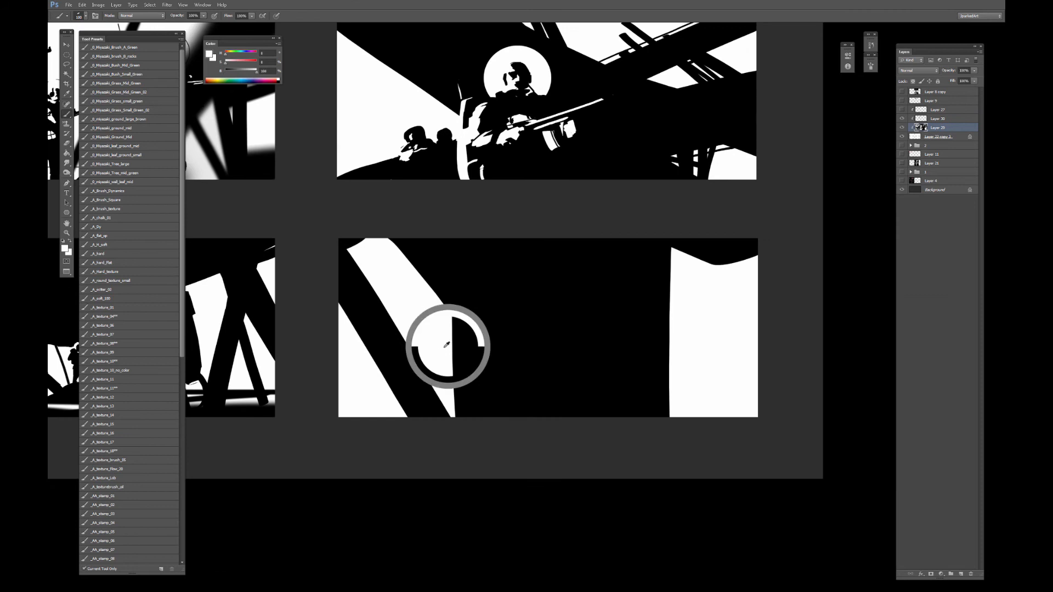
pyautogui.press('[')
pyautogui.press('[')
pyautogui.keyDown('alt'); pyautogui.click(430, 381); pyautogui.keyUp('alt')
pyautogui.press(']')
pyautogui.press(']')
pyautogui.press(']')
pyautogui.click(396, 399)
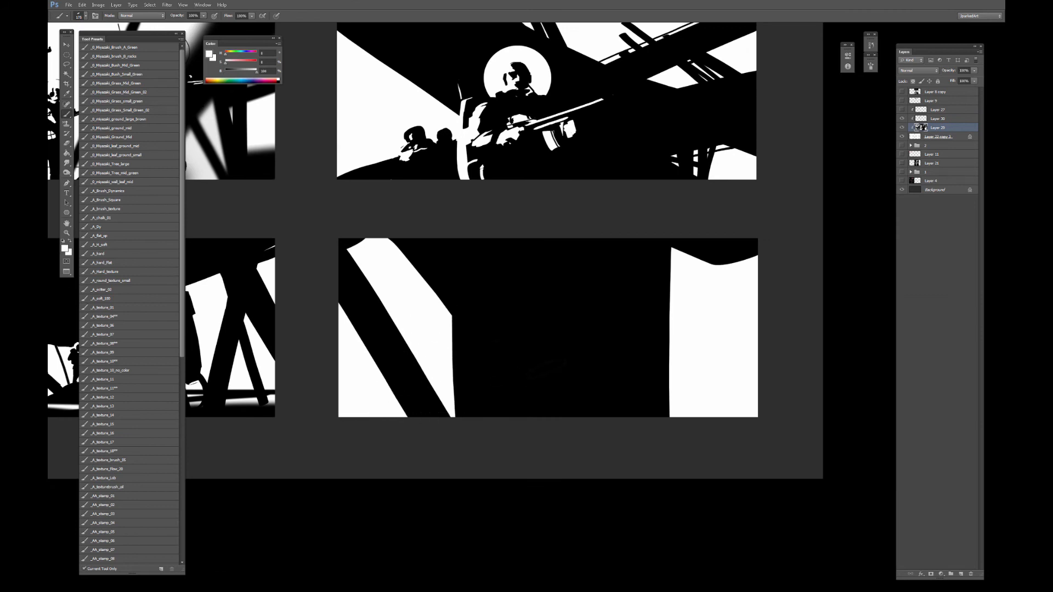
pyautogui.keyDown('shift'); pyautogui.click(661, 348); pyautogui.keyUp('shift')
# Paint a black foreground mound below the white band, rising towards the lower panel's right edge.
pyautogui.keyDown('alt'); pyautogui.click(594, 388); pyautogui.keyUp('alt')
pyautogui.press(']')
pyautogui.press(']')
pyautogui.press(']')
pyautogui.moveTo(381, 419); pyautogui.dragTo(637, 368)
pyautogui.moveTo(654, 418)
pyautogui.mouseDown()
pyautogui.moveTo(729, 400)
pyautogui.moveTo(745, 357)
pyautogui.moveTo(713, 329)
pyautogui.mouseUp()
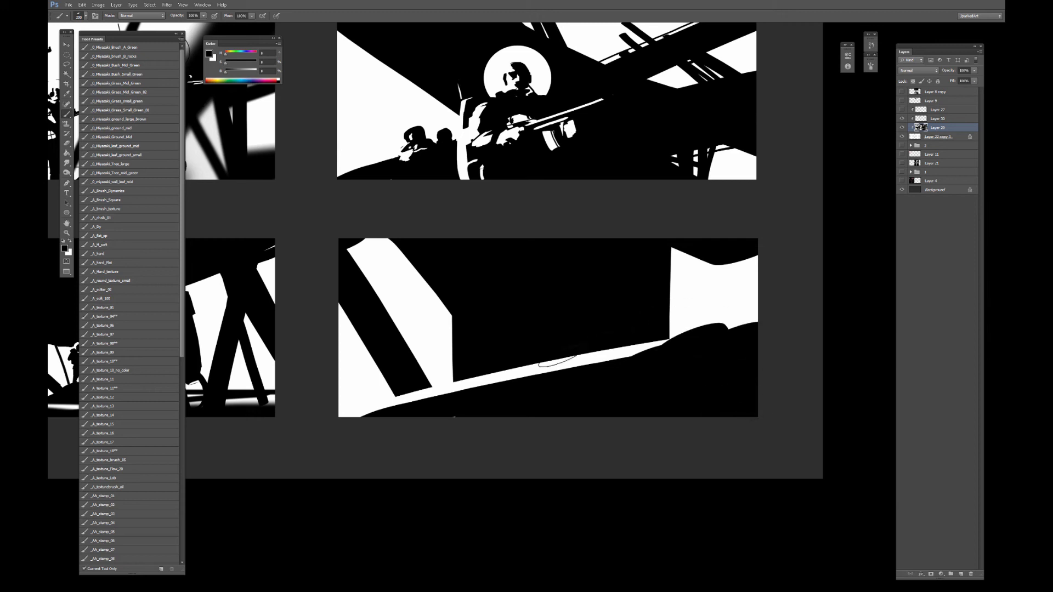
# Round out the left edge of the lower panel's central black mass with a smaller black brush.
pyautogui.press('[')
pyautogui.press('[')
pyautogui.press('[')
pyautogui.press('[')
pyautogui.press('[')
pyautogui.press('[')
pyautogui.press('[')
pyautogui.press('[')
pyautogui.press('[')
pyautogui.press('[')
pyautogui.press('[')
pyautogui.moveTo(424, 281); pyautogui.dragTo(447, 331)
pyautogui.moveTo(445, 296)
pyautogui.mouseDown()
pyautogui.moveTo(433, 329)
pyautogui.moveTo(441, 337)
pyautogui.moveTo(410, 340)
pyautogui.mouseUp()
# Add thin black tangled lines and small debris shapes along the lower part of the black mass's left edge.
pyautogui.press('[')
pyautogui.press('[')
pyautogui.press('[')
pyautogui.press('[')
pyautogui.press('[')
pyautogui.press('[')
pyautogui.press('[')
pyautogui.moveTo(427, 346); pyautogui.dragTo(407, 333)
pyautogui.moveTo(424, 348)
pyautogui.mouseDown()
pyautogui.moveTo(405, 328)
pyautogui.moveTo(415, 345)
pyautogui.moveTo(448, 356)
pyautogui.moveTo(447, 376)
pyautogui.moveTo(429, 384)
pyautogui.mouseUp()
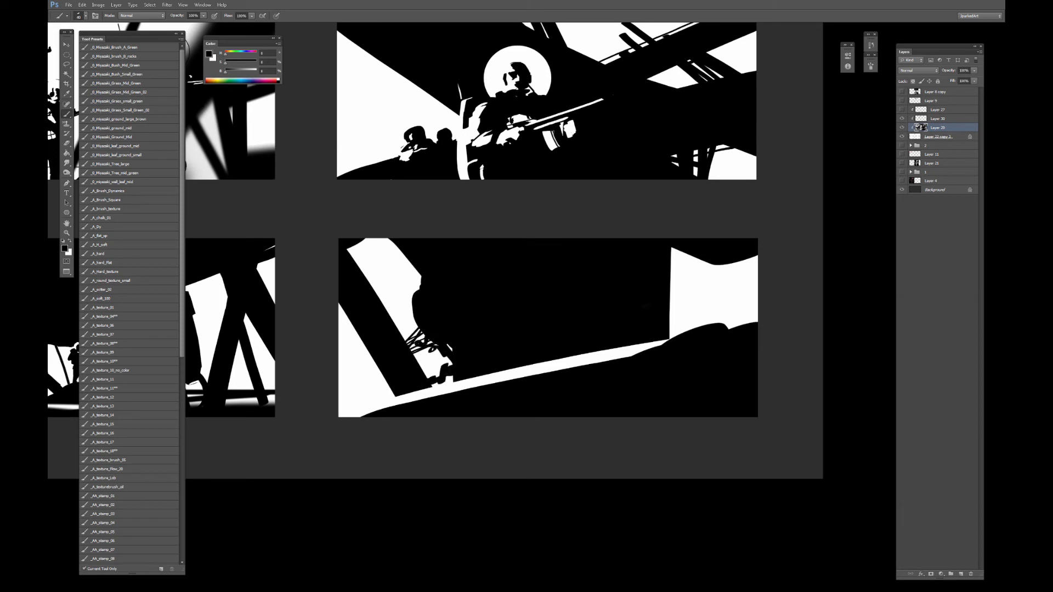
# Paint curved black struts across the white opening on the lower panel's right side.
pyautogui.moveTo(680, 301)
pyautogui.mouseDown()
pyautogui.moveTo(670, 322)
pyautogui.moveTo(688, 333)
pyautogui.mouseUp()
pyautogui.moveTo(673, 266)
pyautogui.mouseDown()
pyautogui.moveTo(702, 326)
pyautogui.moveTo(691, 293)
pyautogui.mouseUp()
pyautogui.moveTo(683, 304); pyautogui.dragTo(691, 332)
pyautogui.moveTo(671, 258); pyautogui.dragTo(674, 271)
pyautogui.moveTo(694, 277); pyautogui.dragTo(729, 329)
pyautogui.moveTo(691, 257); pyautogui.dragTo(746, 324)
pyautogui.moveTo(716, 265); pyautogui.dragTo(739, 325)
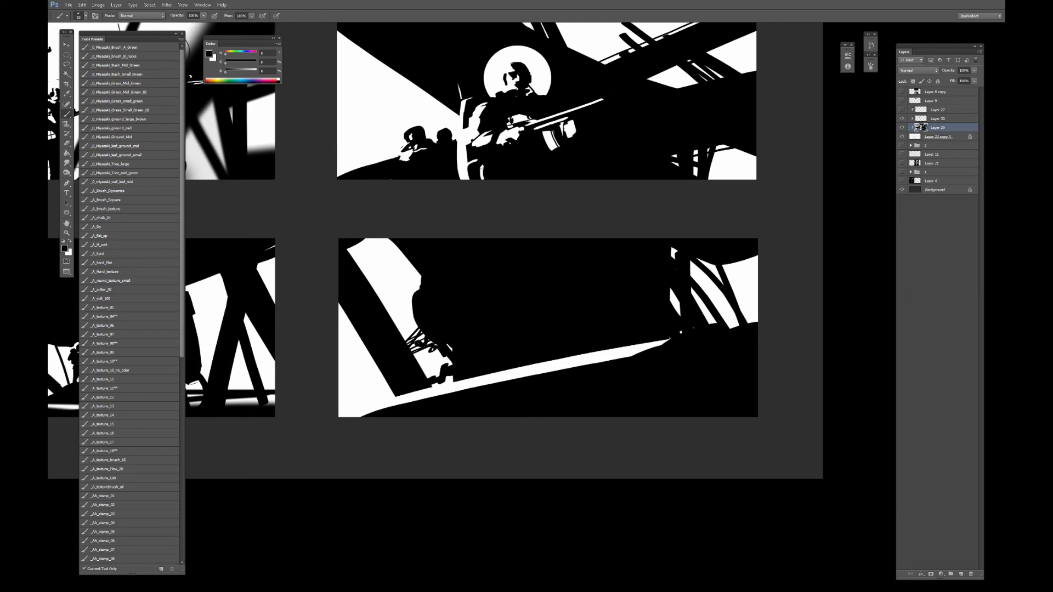
# Draw thin black cables across the white areas on the lower panel's left side, connecting to the central mass.
pyautogui.moveTo(338, 346); pyautogui.dragTo(413, 312)
pyautogui.moveTo(366, 238)
pyautogui.mouseDown()
pyautogui.moveTo(417, 292)
pyautogui.moveTo(422, 277)
pyautogui.mouseUp()
pyautogui.moveTo(368, 237)
pyautogui.mouseDown()
pyautogui.moveTo(420, 272)
pyautogui.moveTo(404, 262)
pyautogui.moveTo(421, 286)
pyautogui.mouseUp()
pyautogui.moveTo(358, 268); pyautogui.dragTo(421, 288)
pyautogui.moveTo(388, 318); pyautogui.dragTo(415, 314)
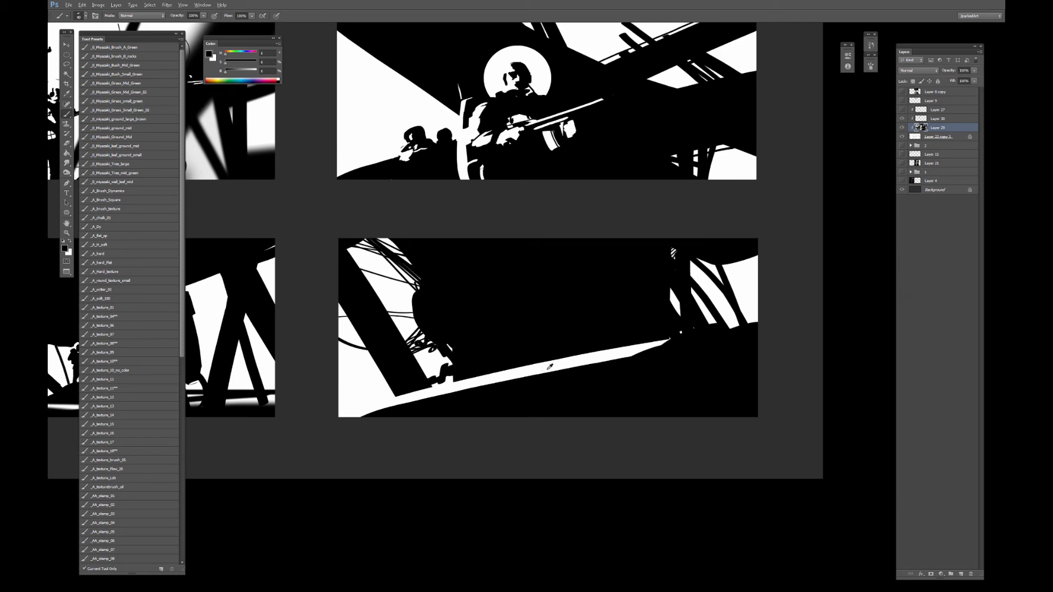
# Paint thin white light streaks across the dark foreground below the lower panel's white ground strip, then trim them with a larger black brush.
pyautogui.press('x')
pyautogui.moveTo(650, 350); pyautogui.dragTo(540, 386)
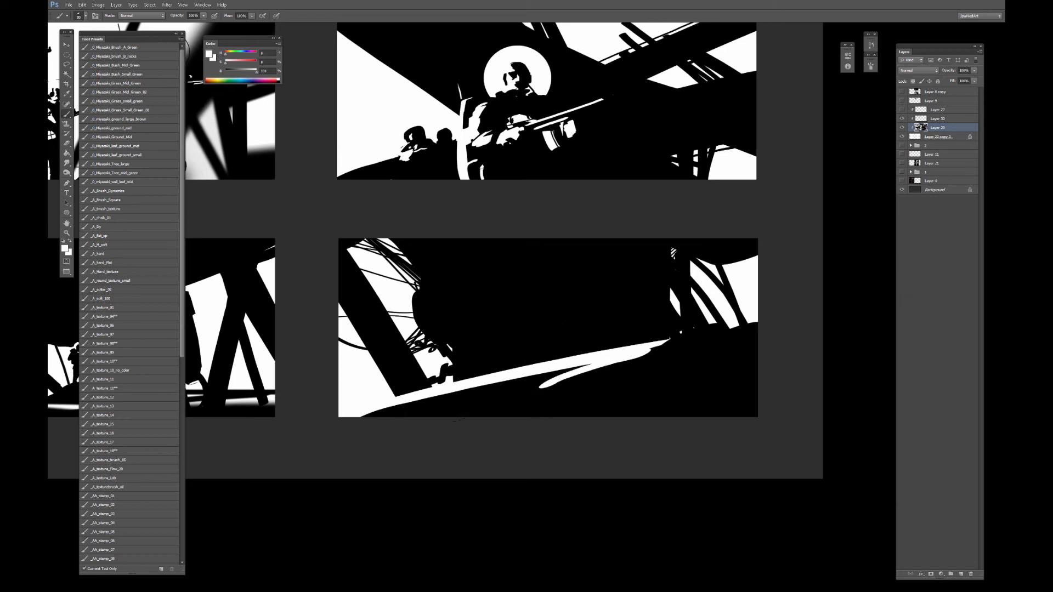
pyautogui.moveTo(595, 368); pyautogui.dragTo(436, 416)
pyautogui.press('x')
pyautogui.press(']')
pyautogui.press(']')
pyautogui.press(']')
pyautogui.press(']')
pyautogui.press(']')
pyautogui.press(']')
pyautogui.moveTo(636, 358); pyautogui.dragTo(521, 390)
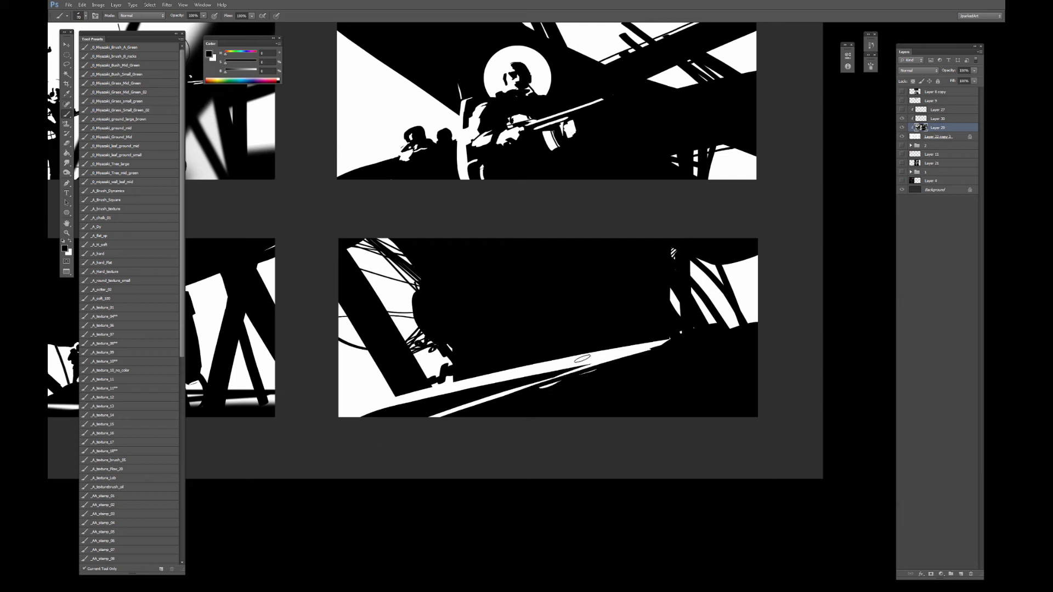
# Clean up the diagonal beam's base and the adjoining edge of the white ground strip with alternating white and black strokes.
pyautogui.hotkey('ctrl', '+')
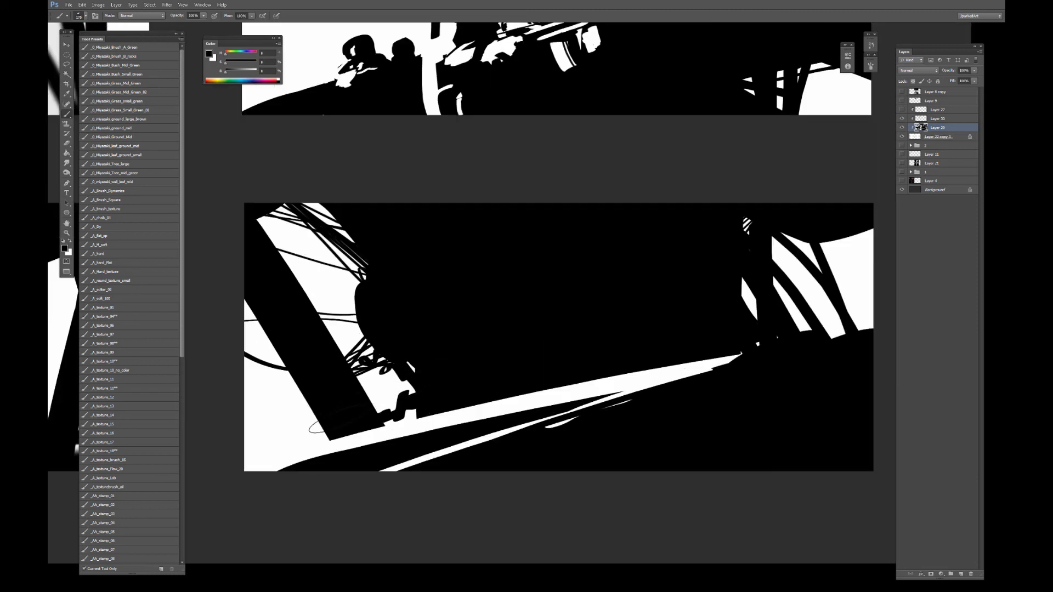
pyautogui.press('x')
pyautogui.moveTo(292, 372); pyautogui.dragTo(340, 442)
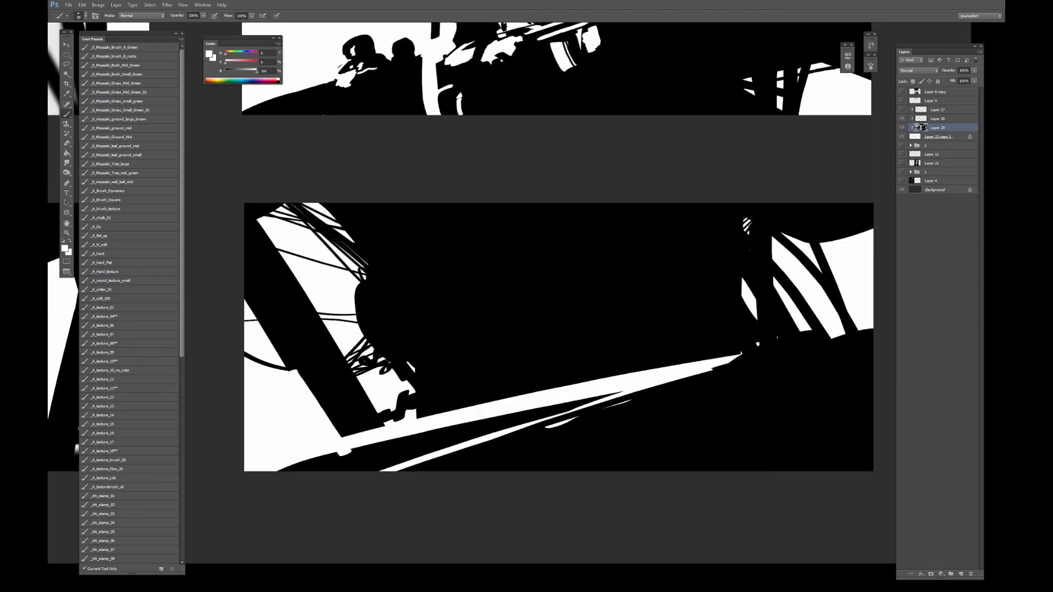
pyautogui.moveTo(460, 398)
pyautogui.mouseDown()
pyautogui.moveTo(444, 404)
pyautogui.moveTo(455, 412)
pyautogui.mouseUp()
pyautogui.press('x')
pyautogui.click(346, 451)
pyautogui.press('x')
pyautogui.click(486, 405)
# Paint a small white silhouette of a helmeted soldier with a backpack standing on the middle of the ground strip.
pyautogui.click(575, 332)
pyautogui.moveTo(576, 333)
pyautogui.mouseDown()
pyautogui.moveTo(573, 350)
pyautogui.moveTo(541, 311)
pyautogui.mouseUp()
pyautogui.press(']')
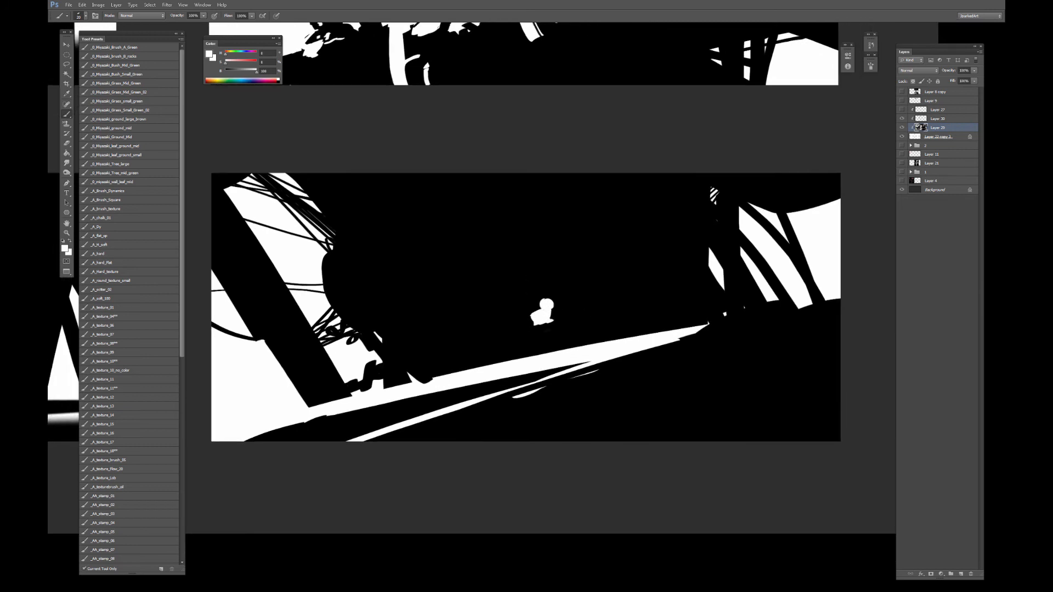
pyautogui.press('[')
pyautogui.moveTo(547, 330)
pyautogui.mouseDown()
pyautogui.moveTo(550, 321)
pyautogui.moveTo(561, 334)
pyautogui.moveTo(541, 335)
pyautogui.moveTo(559, 352)
pyautogui.mouseUp()
# Paint a second white soldier silhouette with a backpack on the ground strip, to the left of the first figure.
pyautogui.moveTo(455, 336); pyautogui.dragTo(459, 344)
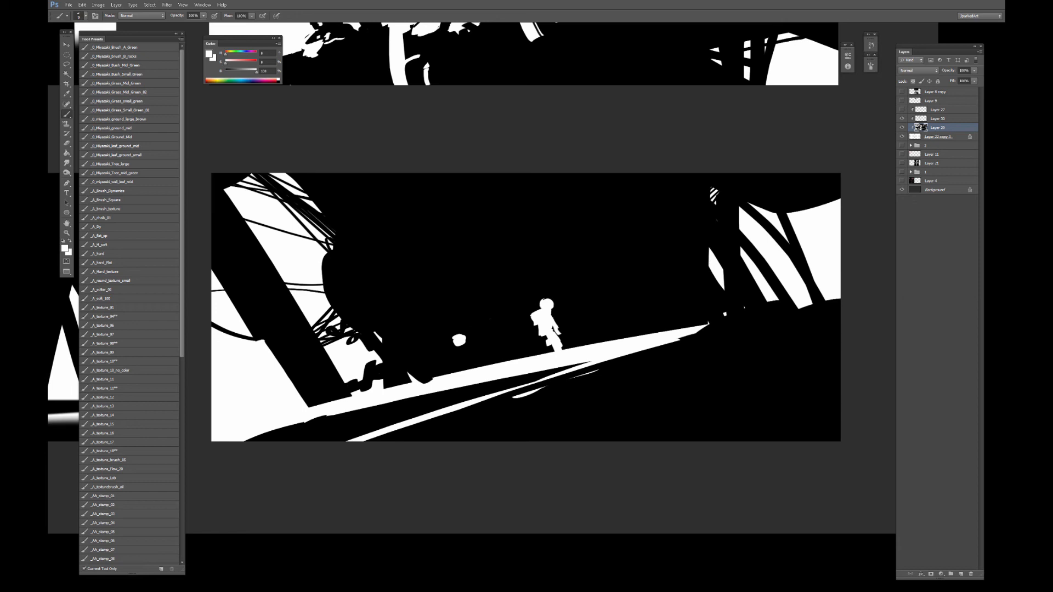
pyautogui.hotkey('ctrl', 'z')
pyautogui.moveTo(483, 327)
pyautogui.mouseDown()
pyautogui.moveTo(465, 345)
pyautogui.moveTo(487, 350)
pyautogui.moveTo(475, 368)
pyautogui.mouseUp()
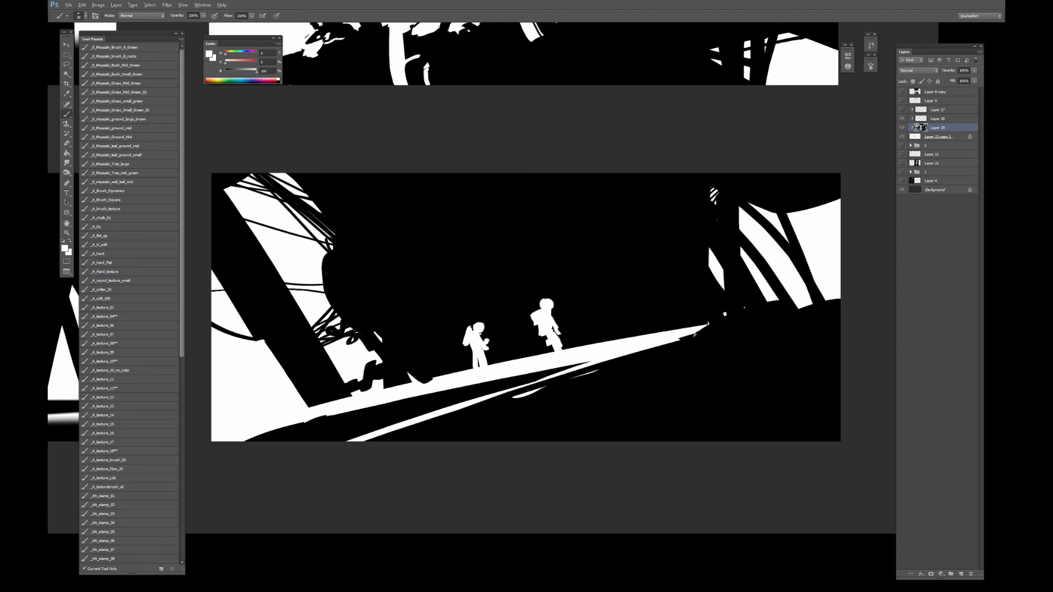
# Paint a third small figure at the diagonal beam's base in white, with black for its visor, body details and ground shadow.
pyautogui.keyDown('alt'); pyautogui.click(660, 338); pyautogui.keyUp('alt')
pyautogui.keyDown('alt'); pyautogui.click(324, 412); pyautogui.keyUp('alt')
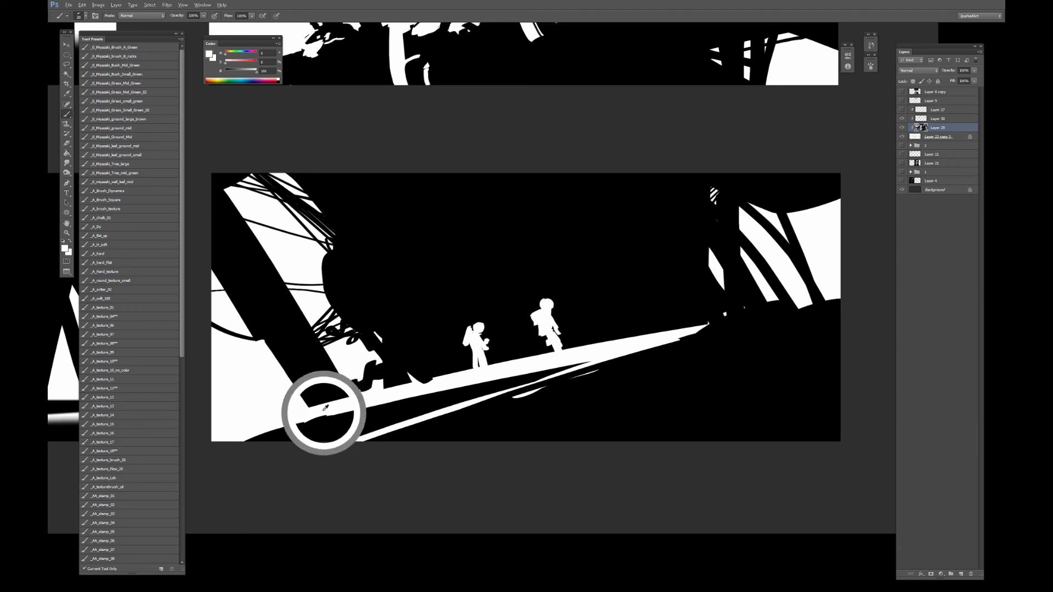
pyautogui.moveTo(304, 377); pyautogui.dragTo(302, 401)
pyautogui.press('x')
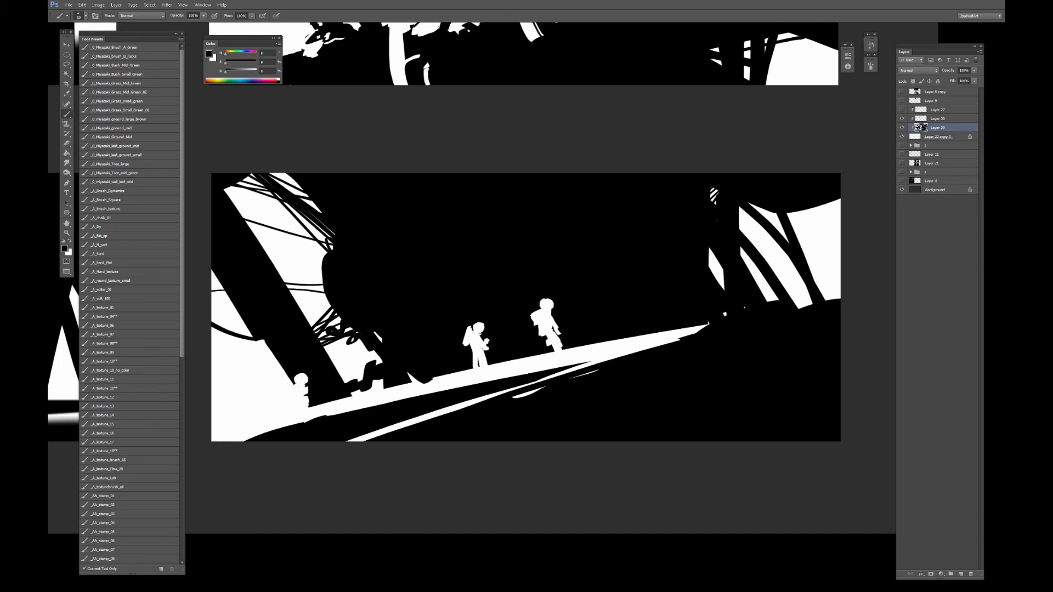
pyautogui.keyDown('alt'); pyautogui.click(310, 387); pyautogui.keyUp('alt')
pyautogui.press(']')
pyautogui.moveTo(307, 391); pyautogui.dragTo(305, 399)
pyautogui.moveTo(299, 405)
pyautogui.mouseDown()
pyautogui.moveTo(301, 420)
pyautogui.moveTo(348, 410)
pyautogui.moveTo(343, 402)
pyautogui.moveTo(359, 396)
pyautogui.mouseUp()
pyautogui.keyDown('alt'); pyautogui.click(305, 402); pyautogui.keyUp('alt')
pyautogui.keyDown('alt'); pyautogui.click(305, 400); pyautogui.keyUp('alt')
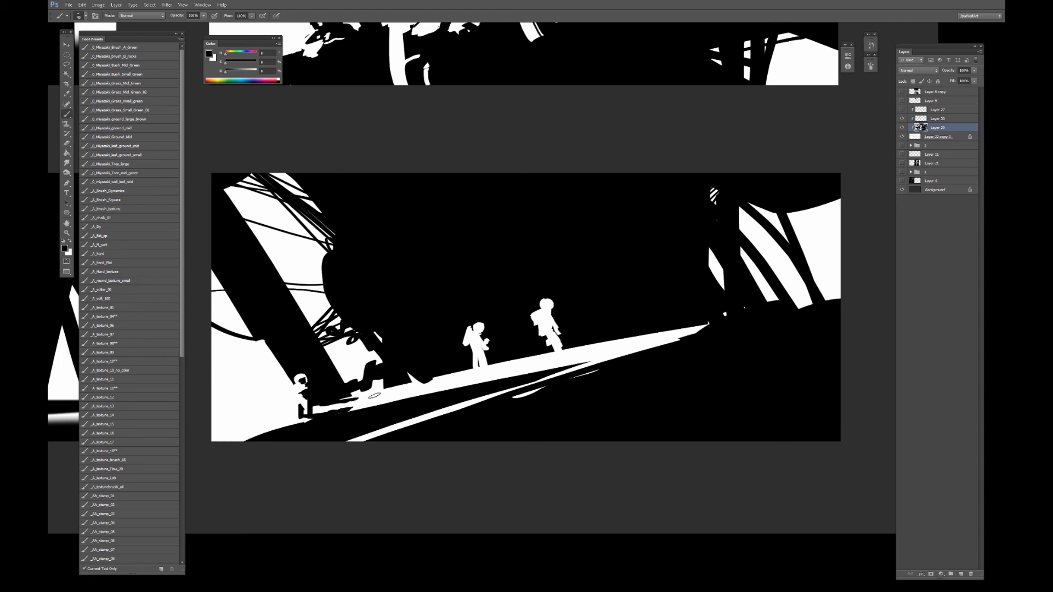
# Paint soft black cast shadows across the white ground strip beside the figures.
pyautogui.moveTo(317, 407)
pyautogui.mouseDown()
pyautogui.moveTo(533, 372)
pyautogui.moveTo(495, 378)
pyautogui.moveTo(484, 357)
pyautogui.mouseUp()
pyautogui.press('[')
pyautogui.press('[')
pyautogui.press('[')
pyautogui.press('[')
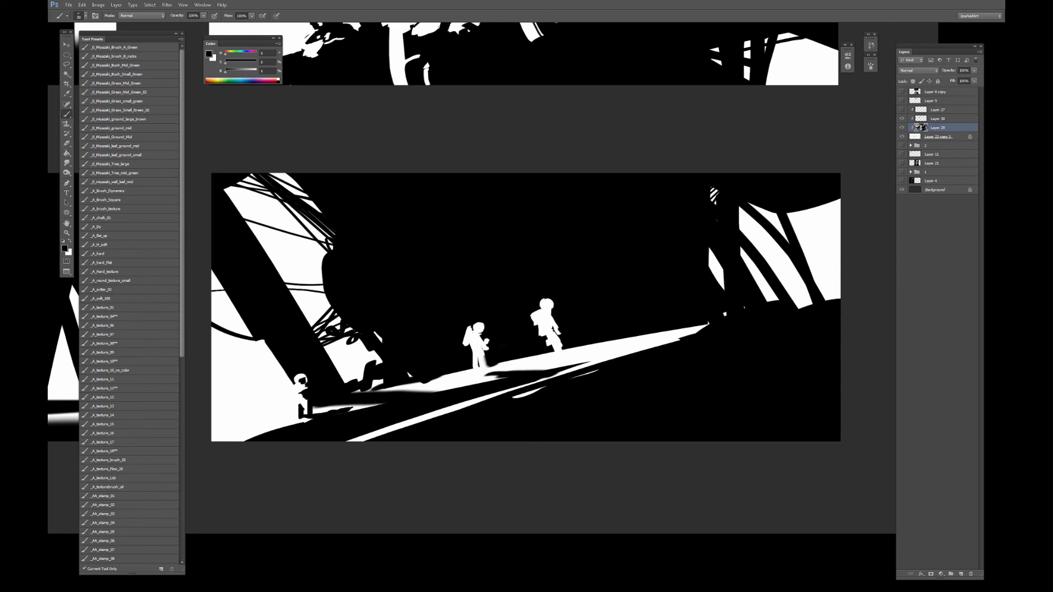
pyautogui.moveTo(559, 341)
pyautogui.mouseDown()
pyautogui.moveTo(573, 357)
pyautogui.moveTo(638, 355)
pyautogui.moveTo(699, 331)
pyautogui.moveTo(630, 338)
pyautogui.mouseUp()
pyautogui.press(']')
pyautogui.press(']')
pyautogui.press(']')
pyautogui.press(']')
pyautogui.press(']')
pyautogui.press(']')
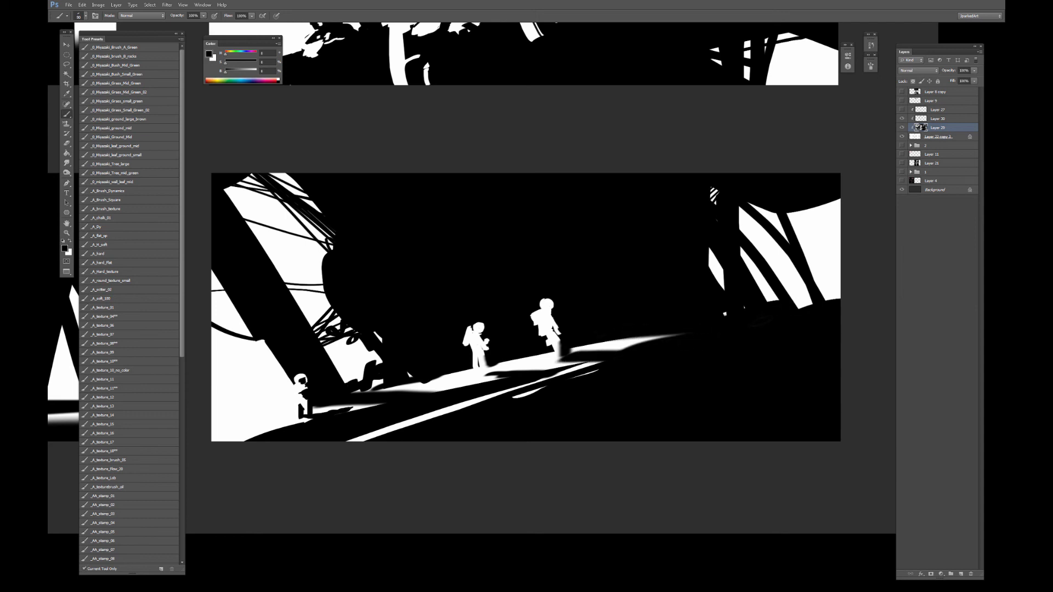
pyautogui.hotkey('ctrl', 'z')
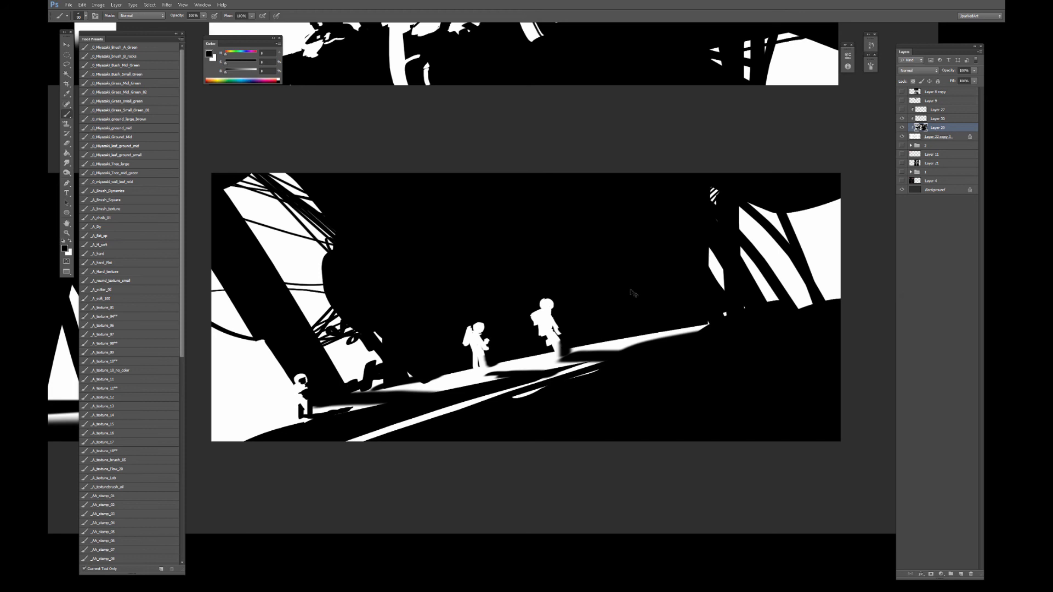
# Cut a black visor and a backpack gap into the middle soldier and add a thin white rifle.
pyautogui.keyDown('alt'); pyautogui.rightClick(572, 266); pyautogui.keyUp('alt')
pyautogui.hotkey('ctrl', '+')
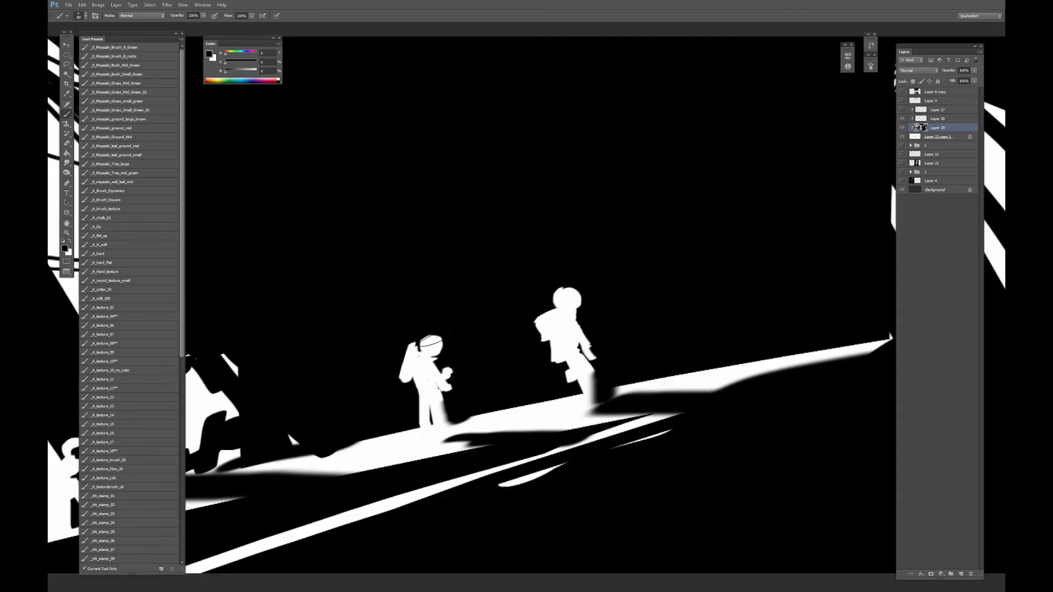
pyautogui.keyDown('alt'); pyautogui.rightClick(458, 348); pyautogui.keyUp('alt')
pyautogui.moveTo(435, 347)
pyautogui.mouseDown()
pyautogui.moveTo(407, 377)
pyautogui.moveTo(430, 356)
pyautogui.moveTo(424, 365)
pyautogui.moveTo(444, 374)
pyautogui.moveTo(476, 354)
pyautogui.mouseUp()
pyautogui.press('x')
pyautogui.press('x')
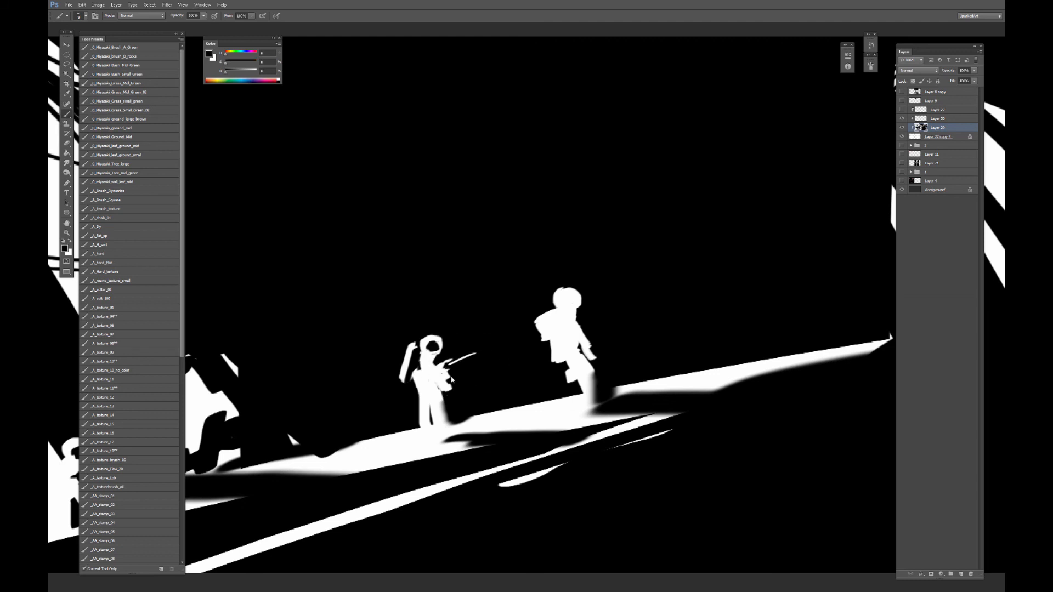
# Shorten the middle soldier's rifle with black and carve fine black details into the torso and hips.
pyautogui.press(']')
pyautogui.moveTo(462, 360); pyautogui.dragTo(476, 354)
pyautogui.press('[')
pyautogui.press('[')
pyautogui.press('[')
pyautogui.press('[')
pyautogui.press('[')
pyautogui.moveTo(425, 404)
pyautogui.mouseDown()
pyautogui.moveTo(420, 390)
pyautogui.moveTo(427, 399)
pyautogui.moveTo(437, 363)
pyautogui.mouseUp()
pyautogui.press('x')
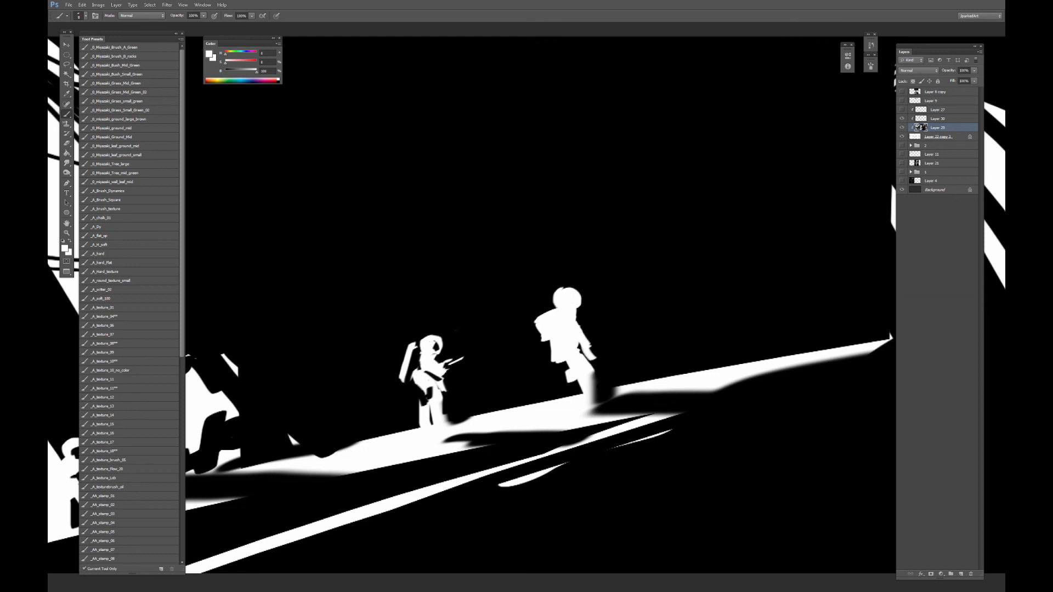
# Reshape the middle soldier's legs, boots and hip edge with small black and white strokes.
pyautogui.press('x')
pyautogui.moveTo(442, 385)
pyautogui.mouseDown()
pyautogui.moveTo(453, 440)
pyautogui.moveTo(433, 432)
pyautogui.mouseUp()
pyautogui.keyDown('alt'); pyautogui.click(430, 393); pyautogui.keyUp('alt')
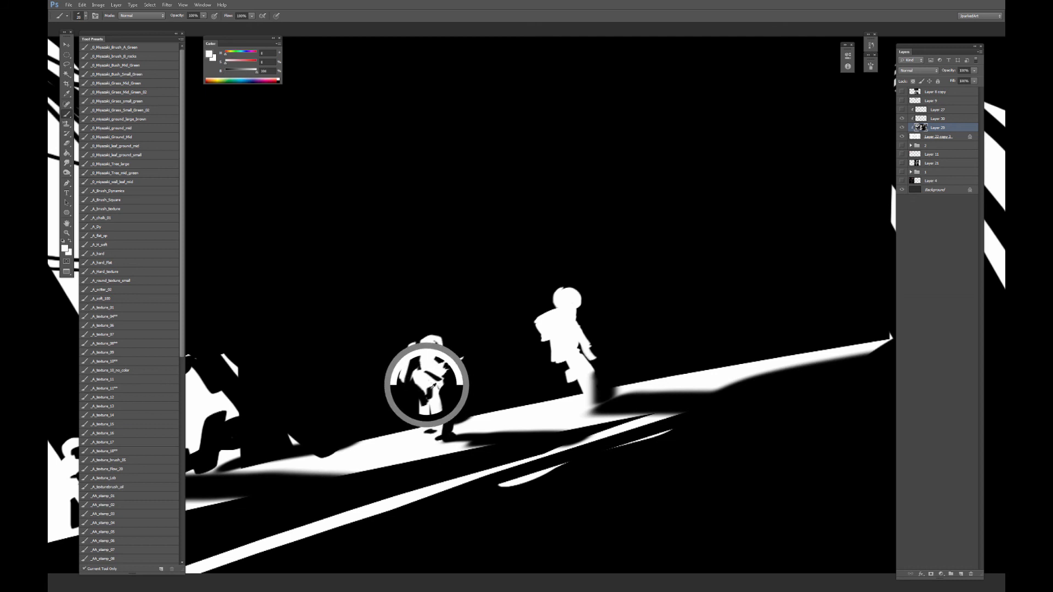
pyautogui.keyDown('alt'); pyautogui.click(428, 387); pyautogui.keyUp('alt')
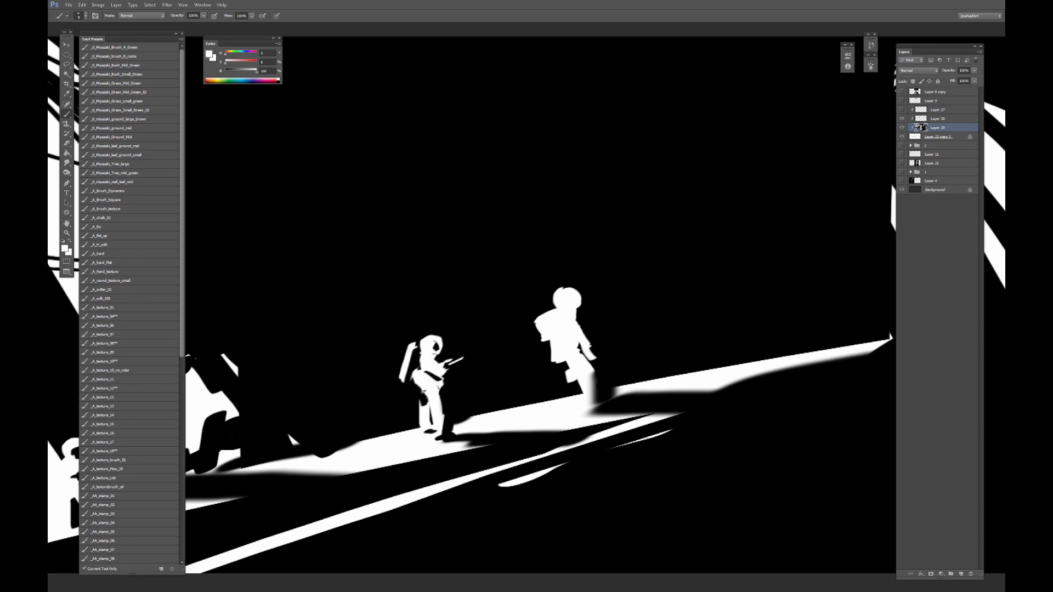
pyautogui.moveTo(423, 390); pyautogui.dragTo(411, 396)
# Refine the visor shape inside the middle soldier's helmet using sampled black and white.
pyautogui.keyDown('alt'); pyautogui.click(430, 351); pyautogui.keyUp('alt')
pyautogui.keyDown('alt'); pyautogui.click(428, 354); pyautogui.keyUp('alt')
pyautogui.moveTo(425, 350); pyautogui.dragTo(433, 352)
pyautogui.keyDown('alt'); pyautogui.click(431, 351); pyautogui.keyUp('alt')
pyautogui.keyDown('alt'); pyautogui.click(436, 347); pyautogui.keyUp('alt')
pyautogui.keyDown('alt'); pyautogui.click(435, 353); pyautogui.keyUp('alt')
# Carve a black visor and a dark gap between backpack and torso into the right soldier.
pyautogui.moveTo(490, 327); pyautogui.dragTo(433, 330)
pyautogui.keyDown('alt'); pyautogui.click(352, 362); pyautogui.keyUp('alt')
pyautogui.keyDown('alt'); pyautogui.click(476, 328); pyautogui.keyUp('alt')
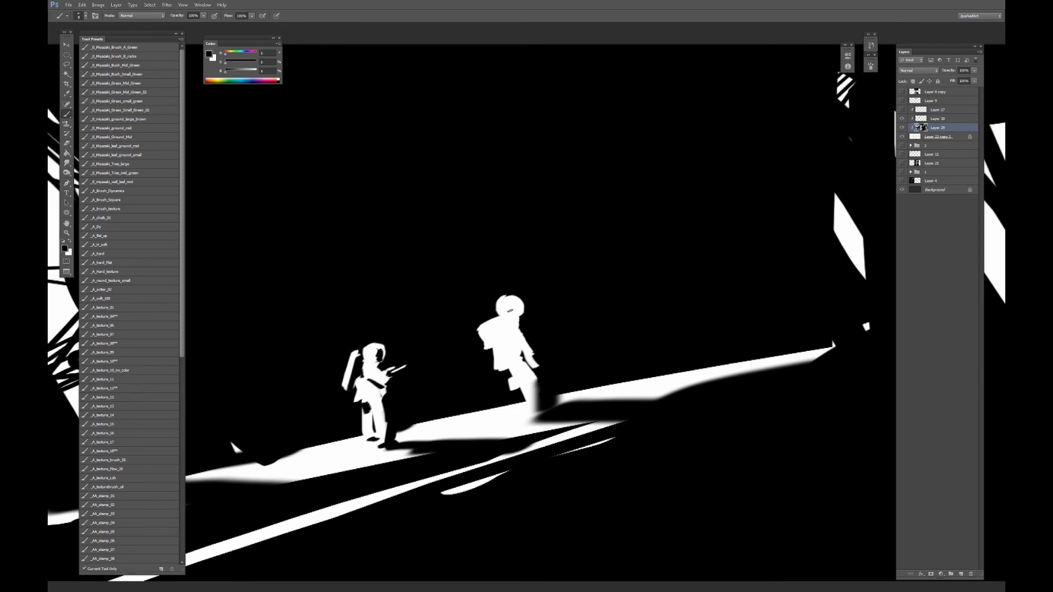
pyautogui.keyDown('alt'); pyautogui.click(511, 308); pyautogui.keyUp('alt')
pyautogui.keyDown('alt'); pyautogui.click(535, 319); pyautogui.keyUp('alt')
pyautogui.moveTo(510, 322)
pyautogui.mouseDown()
pyautogui.moveTo(531, 326)
pyautogui.moveTo(510, 330)
pyautogui.mouseUp()
pyautogui.keyDown('alt'); pyautogui.click(514, 324); pyautogui.keyUp('alt')
pyautogui.keyDown('alt'); pyautogui.click(532, 327); pyautogui.keyUp('alt')
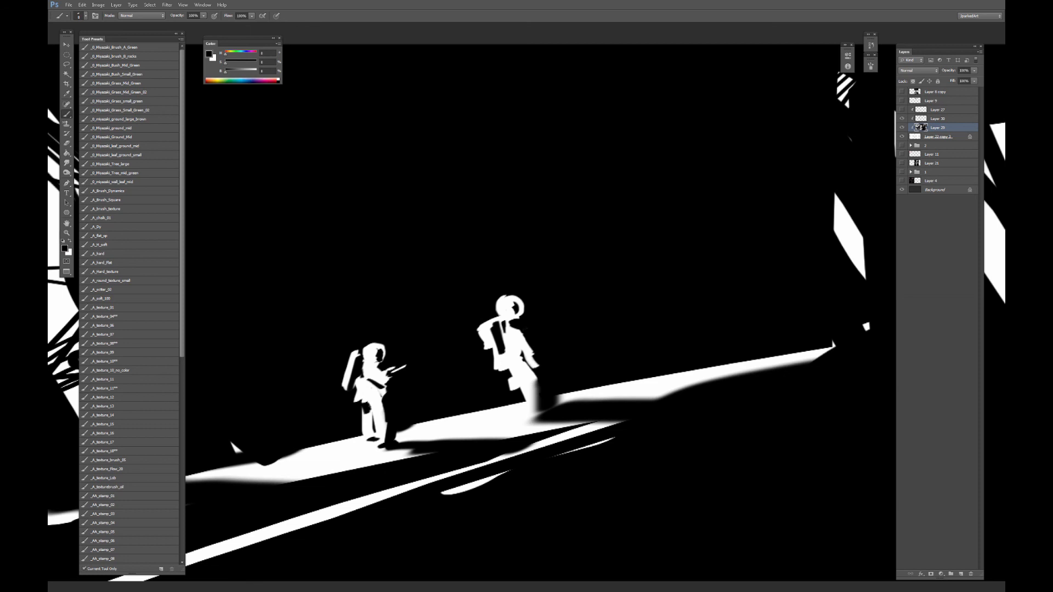
# Repaint the right soldier's legs in black and white to form a walking stance.
pyautogui.keyDown('alt'); pyautogui.click(532, 364); pyautogui.keyUp('alt')
pyautogui.keyDown('alt'); pyautogui.click(545, 377); pyautogui.keyUp('alt')
pyautogui.moveTo(536, 373)
pyautogui.mouseDown()
pyautogui.moveTo(512, 397)
pyautogui.moveTo(533, 402)
pyautogui.mouseUp()
pyautogui.keyDown('alt'); pyautogui.click(524, 390); pyautogui.keyUp('alt')
pyautogui.keyDown('alt'); pyautogui.click(548, 376); pyautogui.keyUp('alt')
pyautogui.moveTo(539, 385); pyautogui.dragTo(540, 420)
# Reshape the right soldier's backpack into a solid white block with clean black edges.
pyautogui.keyDown('alt'); pyautogui.click(492, 337); pyautogui.keyUp('alt')
pyautogui.moveTo(481, 327); pyautogui.dragTo(504, 370)
pyautogui.keyDown('alt'); pyautogui.click(469, 346); pyautogui.keyUp('alt')
pyautogui.moveTo(476, 329); pyautogui.dragTo(485, 373)
pyautogui.keyDown('alt'); pyautogui.click(492, 345); pyautogui.keyUp('alt')
pyautogui.keyDown('alt'); pyautogui.click(492, 364); pyautogui.keyUp('alt')
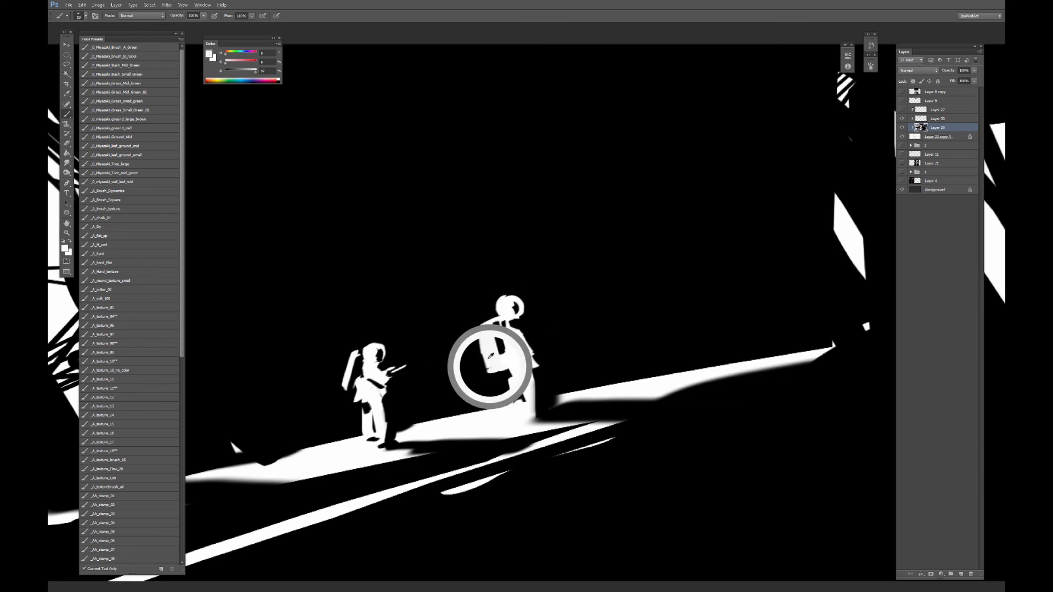
pyautogui.keyDown('alt'); pyautogui.click(471, 363); pyautogui.keyUp('alt')
pyautogui.keyDown('alt'); pyautogui.click(493, 345); pyautogui.keyUp('alt')
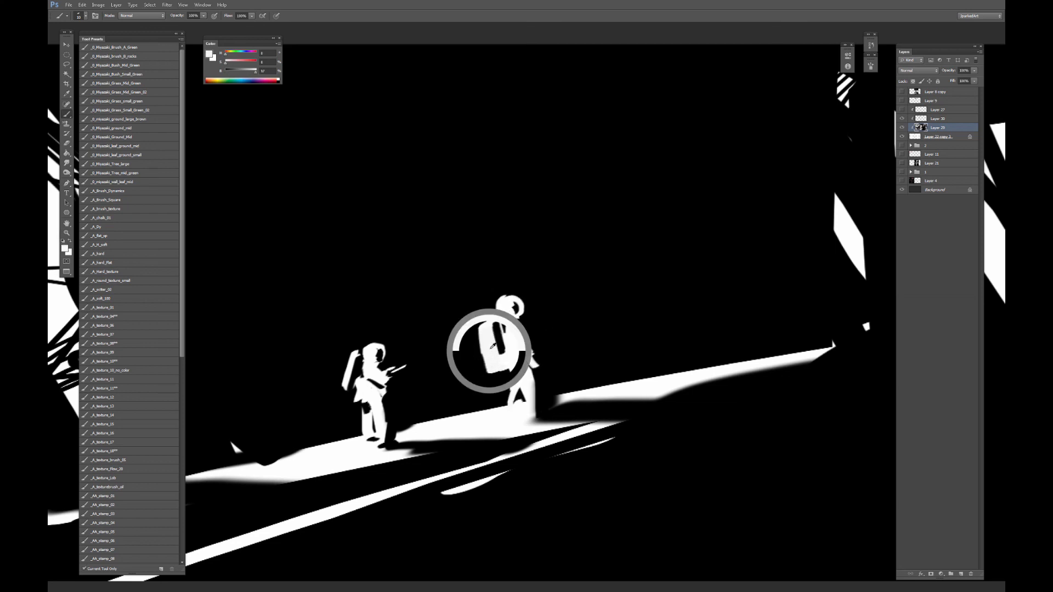
# Paint the right soldier's forward arm and small rifle, adjusting the brush size between strokes.
pyautogui.press('[')
pyautogui.moveTo(491, 353)
pyautogui.mouseDown()
pyautogui.moveTo(533, 337)
pyautogui.moveTo(528, 367)
pyautogui.moveTo(520, 371)
pyautogui.moveTo(513, 347)
pyautogui.moveTo(511, 363)
pyautogui.mouseUp()
pyautogui.keyDown('alt'); pyautogui.click(554, 320); pyautogui.keyUp('alt')
pyautogui.press(']')
pyautogui.keyDown('alt'); pyautogui.click(514, 336); pyautogui.keyUp('alt')
pyautogui.press('[')
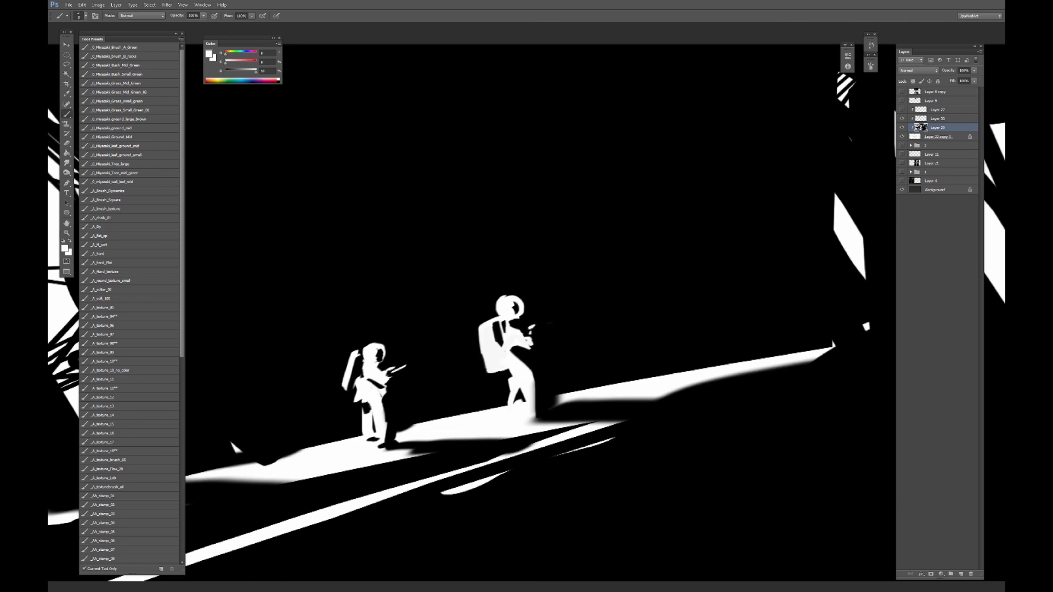
pyautogui.moveTo(533, 326); pyautogui.dragTo(543, 320)
# Define the right soldier's torso and waist with fine black and white strokes.
pyautogui.keyDown('alt'); pyautogui.click(520, 340); pyautogui.keyUp('alt')
pyautogui.keyDown('alt'); pyautogui.click(514, 347); pyautogui.keyUp('alt')
pyautogui.moveTo(513, 359); pyautogui.dragTo(516, 367)
pyautogui.keyDown('alt'); pyautogui.click(507, 355); pyautogui.keyUp('alt')
pyautogui.keyDown('alt'); pyautogui.click(505, 365); pyautogui.keyUp('alt')
pyautogui.keyDown('alt'); pyautogui.click(502, 357); pyautogui.keyUp('alt')
pyautogui.keyDown('alt'); pyautogui.click(512, 345); pyautogui.keyUp('alt')
pyautogui.keyDown('alt'); pyautogui.click(509, 359); pyautogui.keyUp('alt')
pyautogui.keyDown('alt'); pyautogui.click(508, 361); pyautogui.keyUp('alt')
# Separate the right soldier's legs with black and touch up the boots in white.
pyautogui.moveTo(532, 364)
pyautogui.mouseDown()
pyautogui.moveTo(510, 390)
pyautogui.moveTo(515, 381)
pyautogui.moveTo(519, 414)
pyautogui.mouseUp()
pyautogui.hotkey('ctrl', 'z')
pyautogui.click(541, 375)
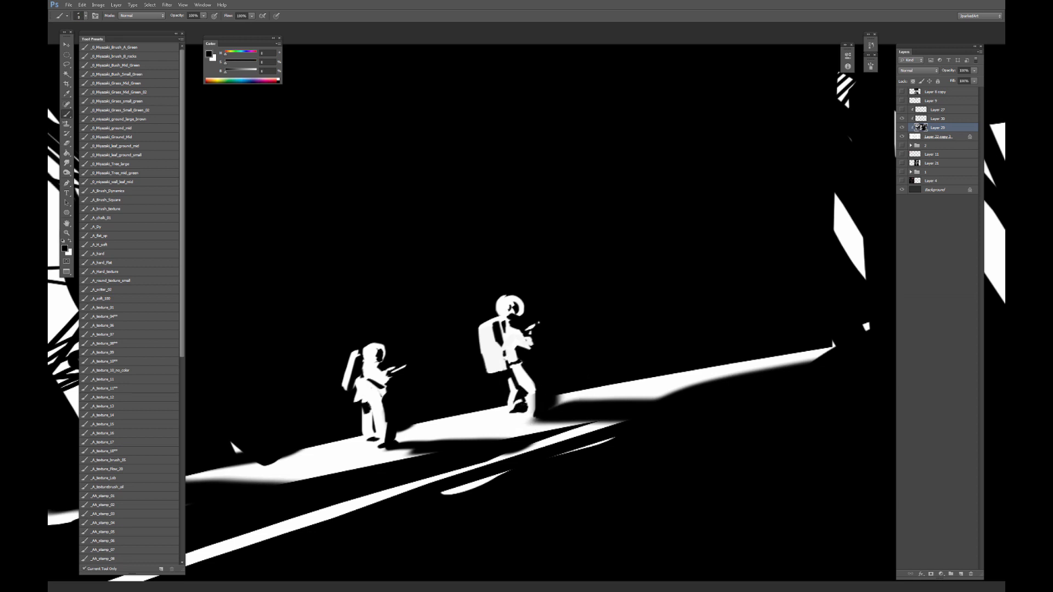
pyautogui.click(525, 404)
pyautogui.press('x')
pyautogui.click(522, 409)
# Extend the right soldier's black ground shadow and trim the rear edge of the backpack to make it narrower.
pyautogui.press('x')
pyautogui.moveTo(605, 398); pyautogui.dragTo(555, 405)
pyautogui.moveTo(485, 370)
pyautogui.mouseDown()
pyautogui.moveTo(482, 329)
pyautogui.moveTo(491, 364)
pyautogui.moveTo(504, 369)
pyautogui.moveTo(493, 322)
pyautogui.mouseUp()
pyautogui.keyDown('alt'); pyautogui.click(495, 351); pyautogui.keyUp('alt')
pyautogui.press('[')
# Touch up the middle soldier's shoulder and upper torso with a smaller white brush.
pyautogui.keyDown('alt'); pyautogui.click(352, 366); pyautogui.keyUp('alt')
pyautogui.press('[')
pyautogui.press('[')
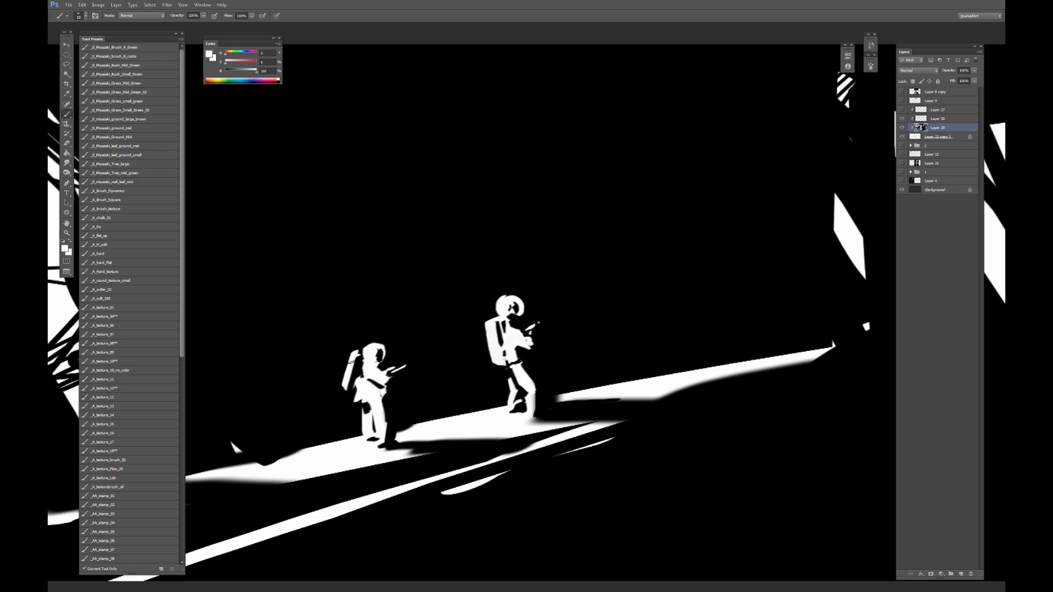
pyautogui.click(372, 362)
pyautogui.moveTo(373, 362); pyautogui.dragTo(365, 357)
# Add a small rifle and body details to the figure at the beam's base, and draw a thin black cable trailing behind it.
pyautogui.hotkey('ctrl', '-')
pyautogui.hotkey('ctrl', '-')
pyautogui.hotkey('ctrl', '-')
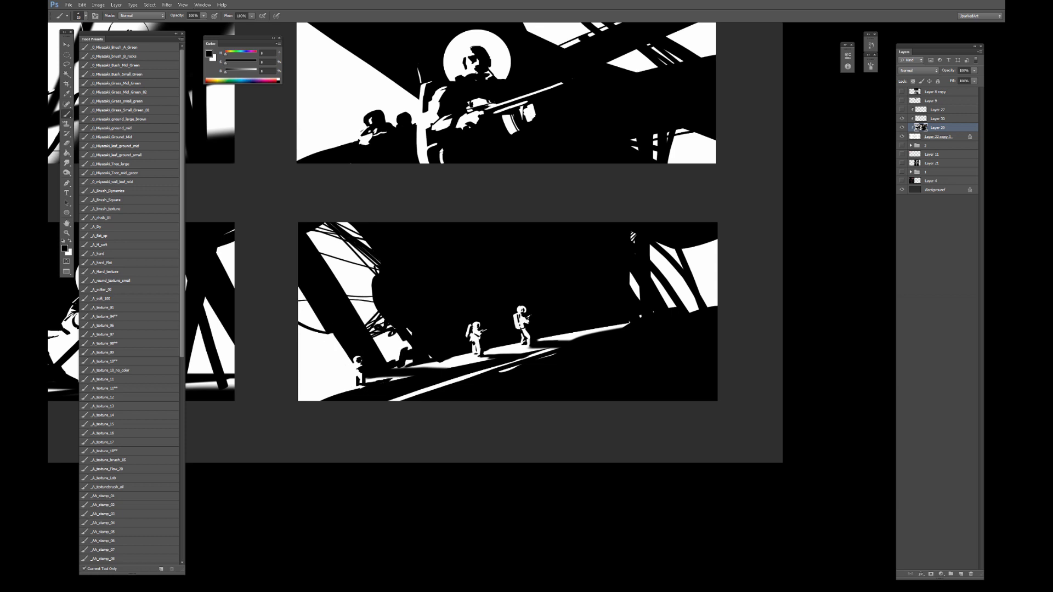
pyautogui.press('x')
pyautogui.press('[')
pyautogui.click(364, 362)
pyautogui.press('x')
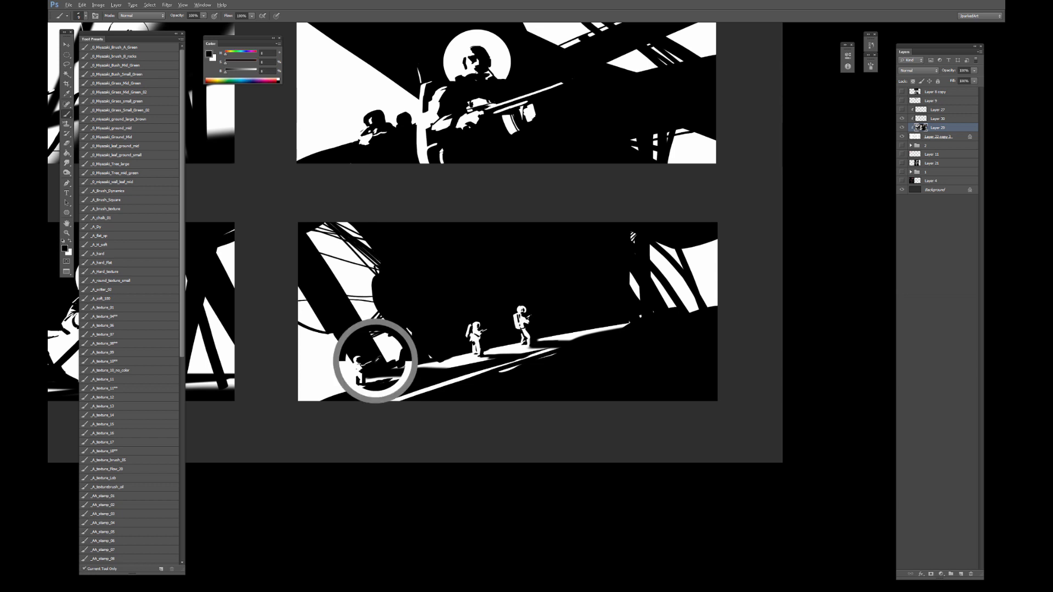
pyautogui.click(363, 372)
pyautogui.moveTo(353, 378); pyautogui.dragTo(319, 400)
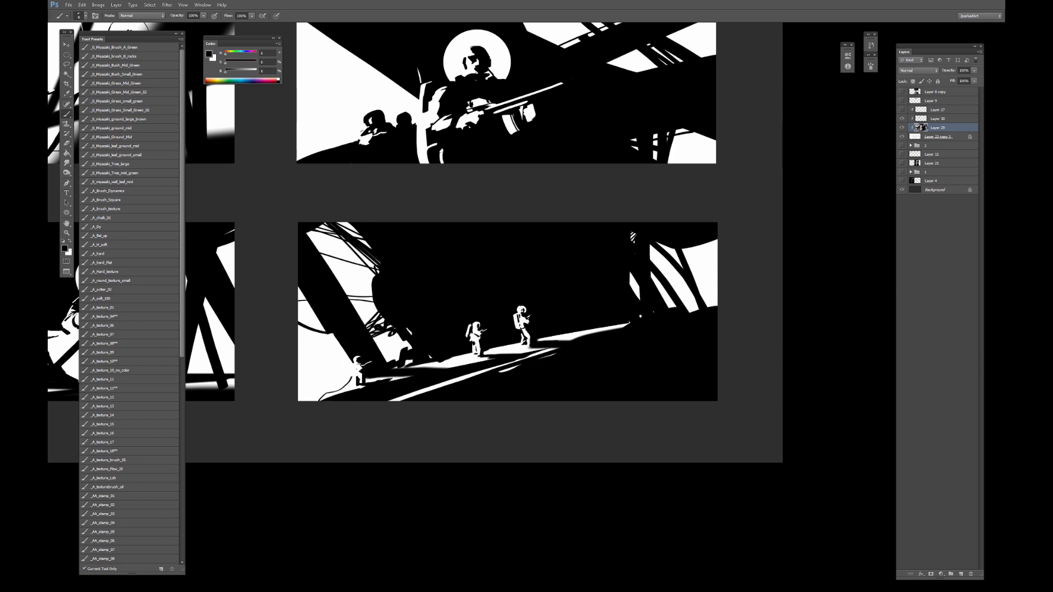
# Try a white touch-up on the middle soldier's backpack, undo it and fit the whole storyboard sheet in view.
pyautogui.press('x')
pyautogui.moveTo(469, 340); pyautogui.dragTo(462, 354)
pyautogui.hotkey('ctrl', 'z')
pyautogui.hotkey('ctrl', '0')
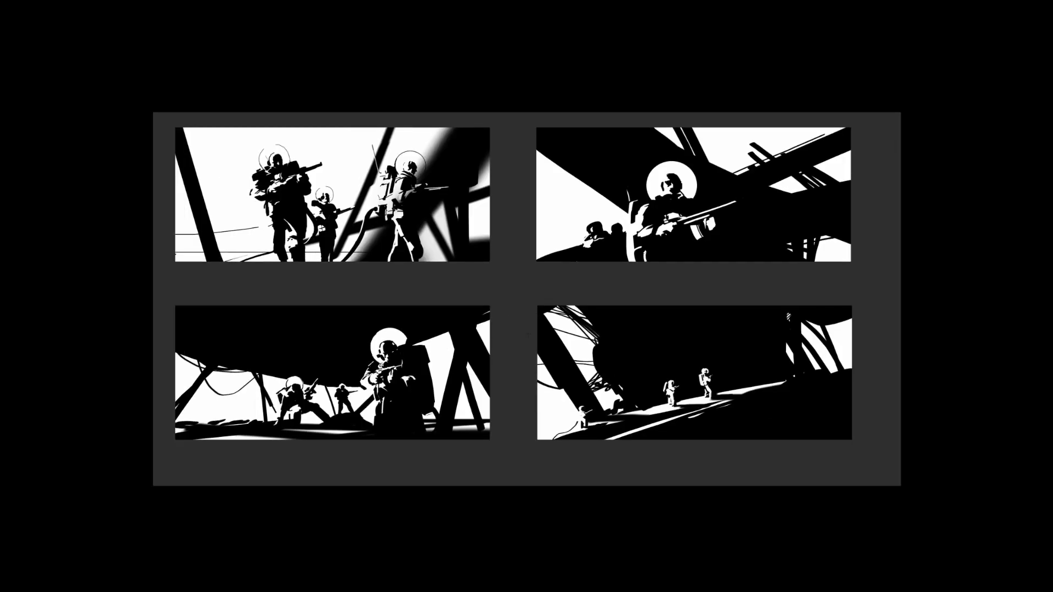